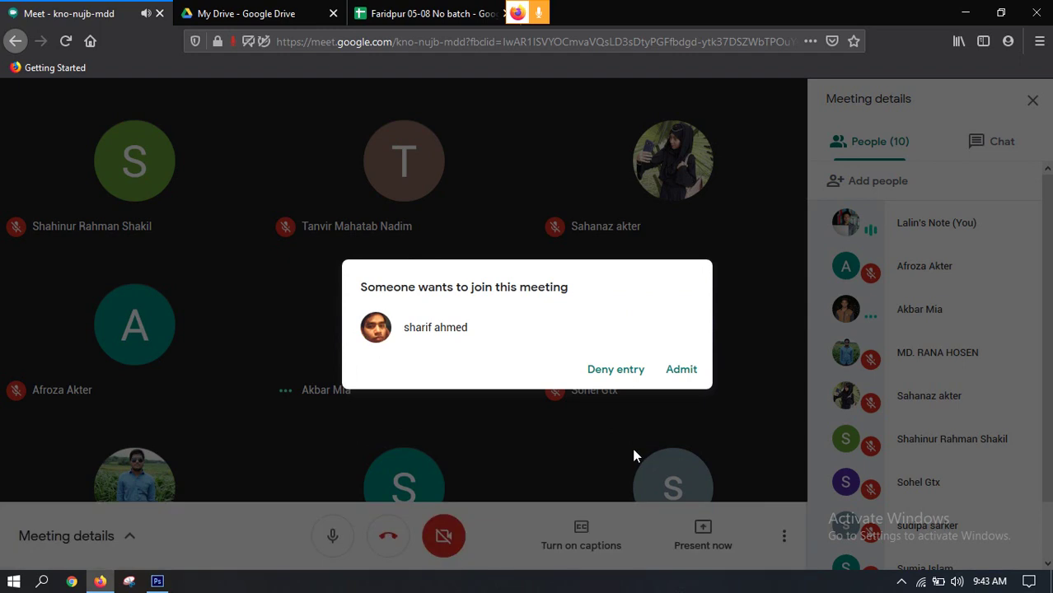
# Admit the waiting participant to the meeting
pyautogui.click(679, 369)
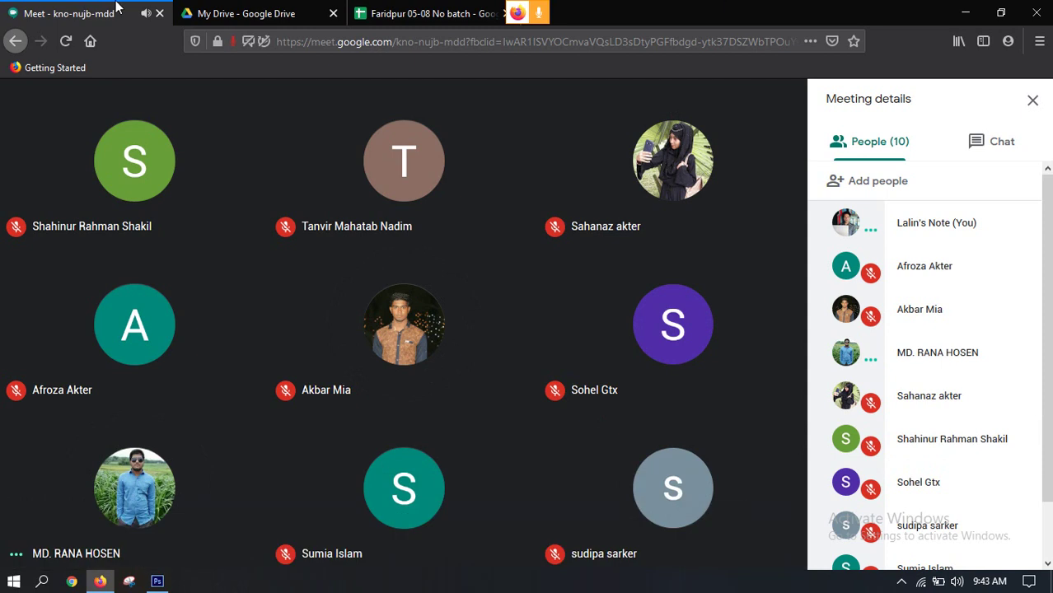
# Compare the meeting's participants with the student names in the Faridpur 05-08 No batch attendance spreadsheet
pyautogui.click(232, 11)
pyautogui.click(397, 10)
pyautogui.click(82, 11)
pyautogui.click(383, 9)
pyautogui.click(111, 9)
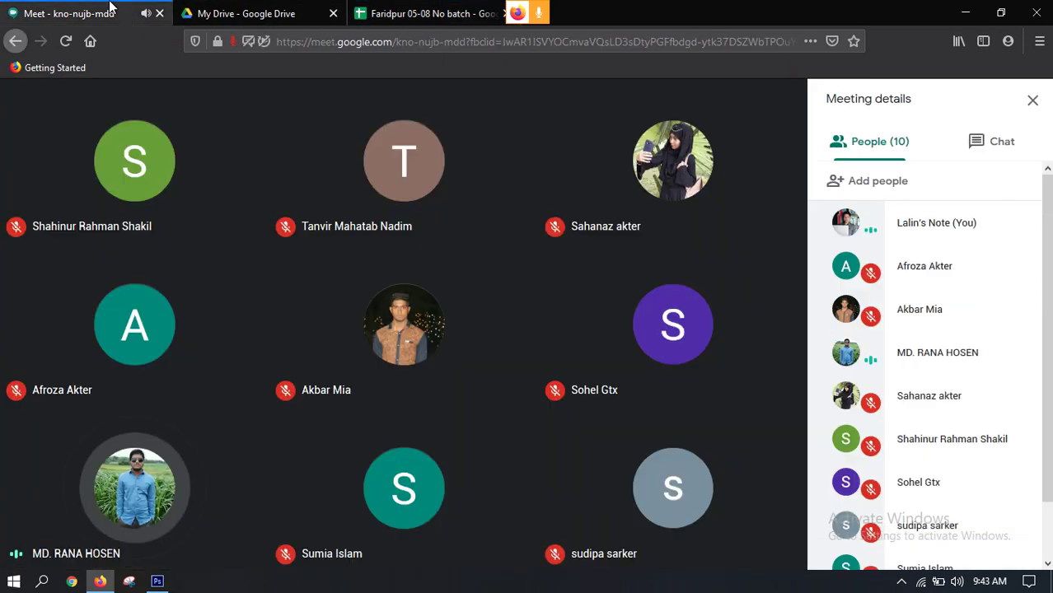
pyautogui.click(401, 10)
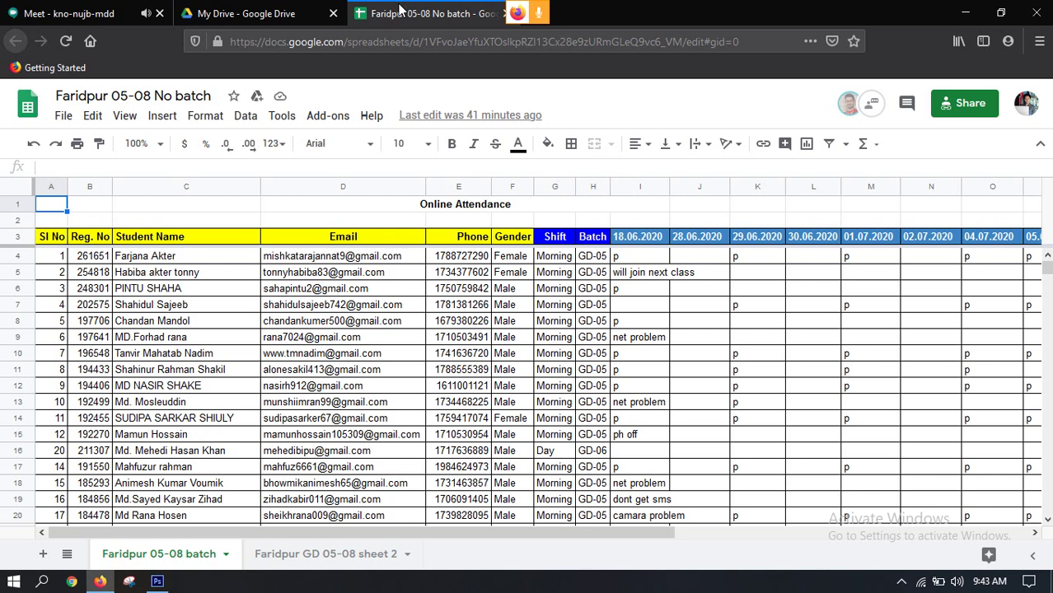
pyautogui.click(97, 9)
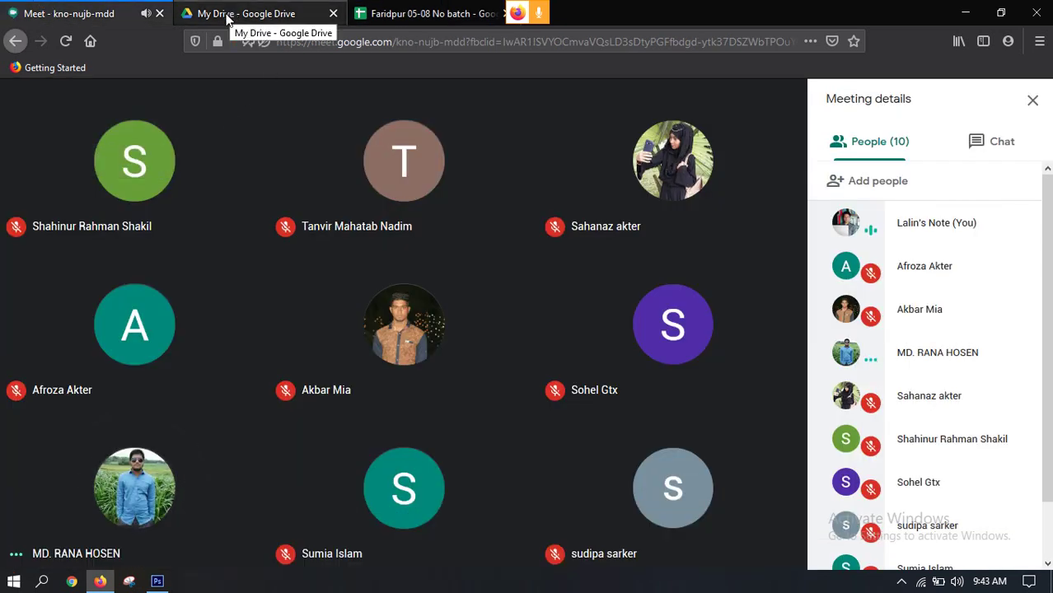
pyautogui.click(412, 15)
pyautogui.click(248, 14)
pyautogui.click(82, 13)
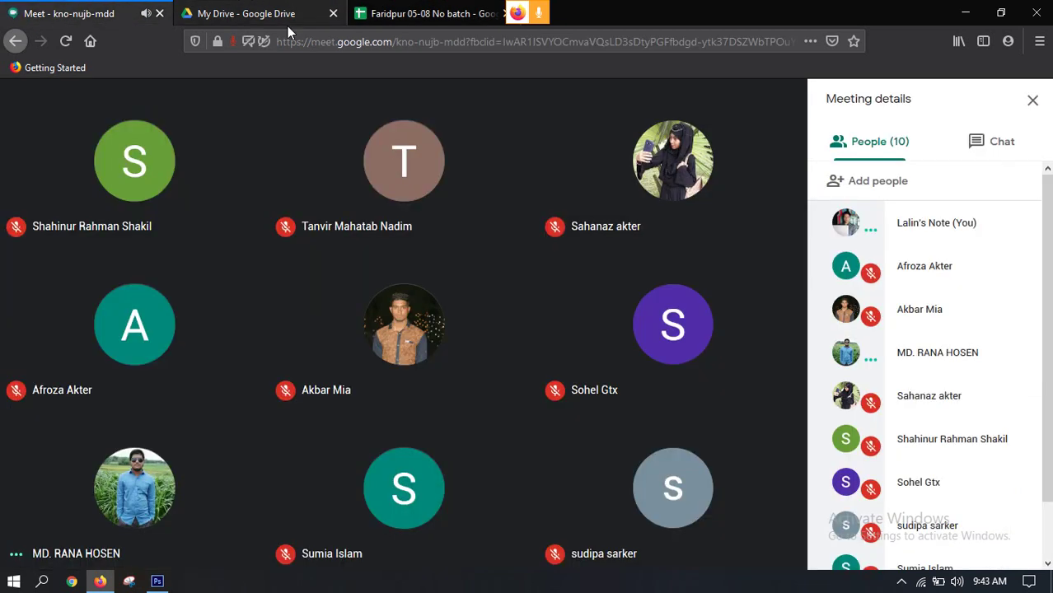
pyautogui.click(420, 14)
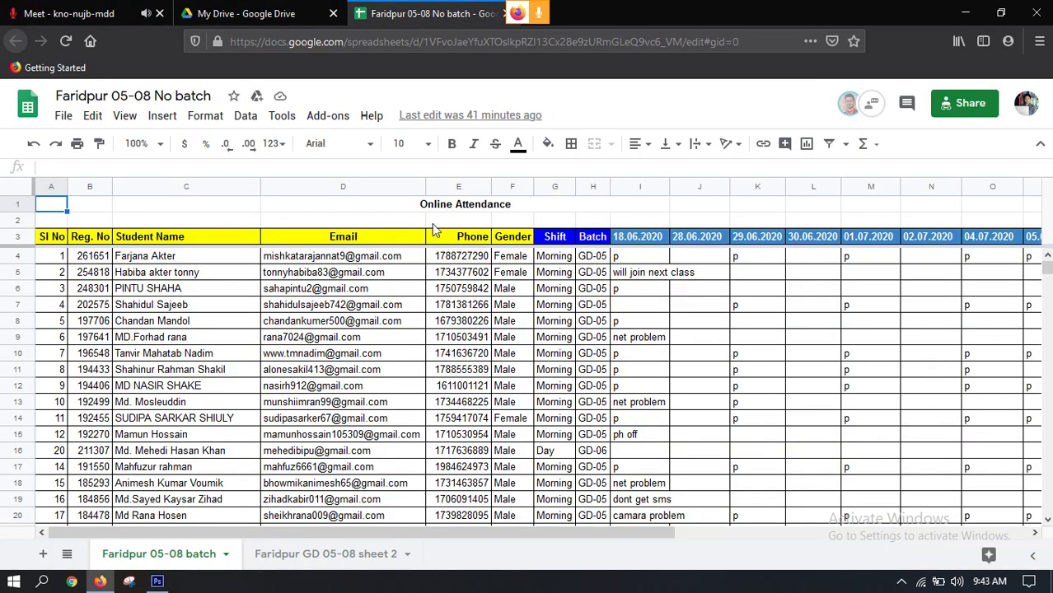
pyautogui.click(74, 10)
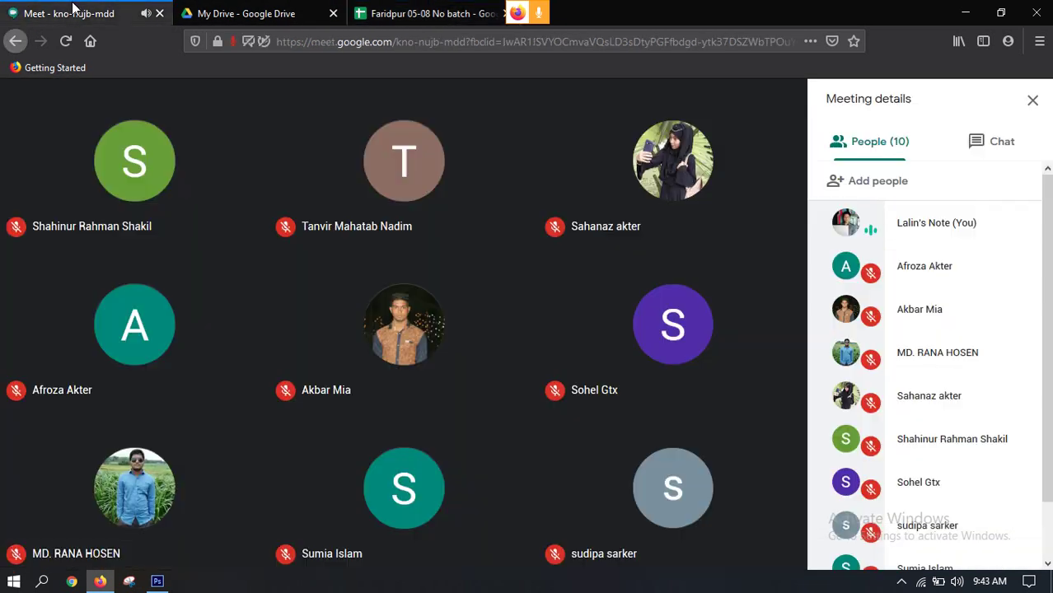
pyautogui.click(408, 12)
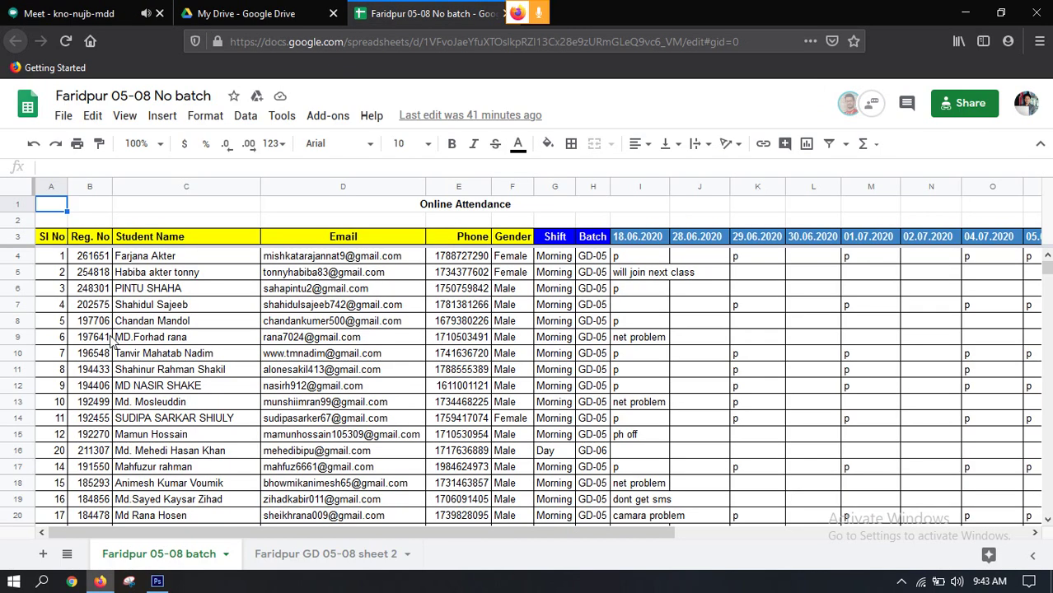
pyautogui.click(66, 7)
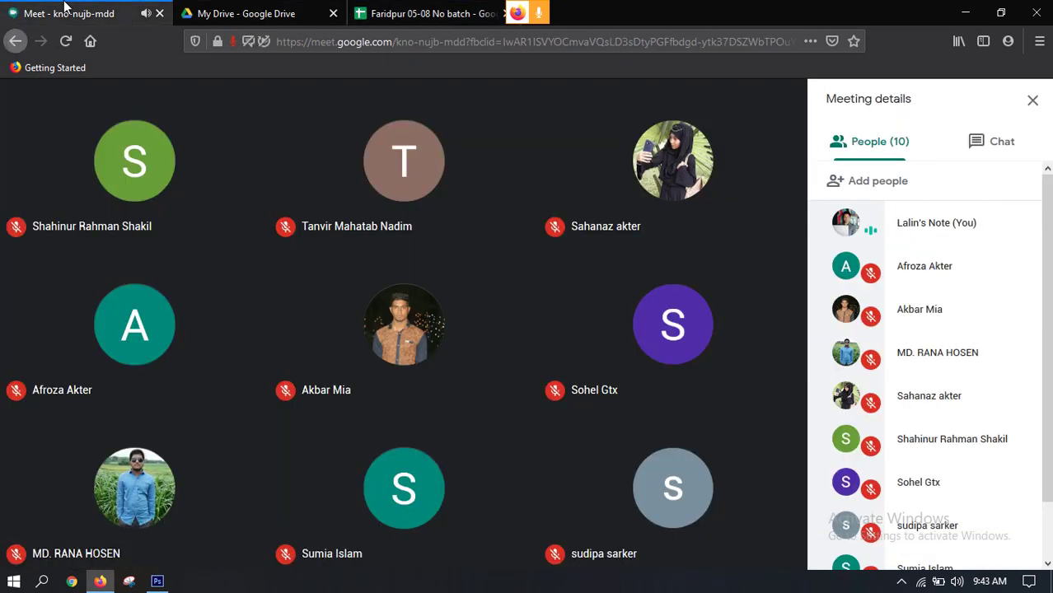
pyautogui.moveTo(168, 160)
# In Faridpur GD 05-08 sheet 2 of the attendance spreadsheet, mark the student in row 31 with "p" for 14.07.2020
pyautogui.click(350, 10)
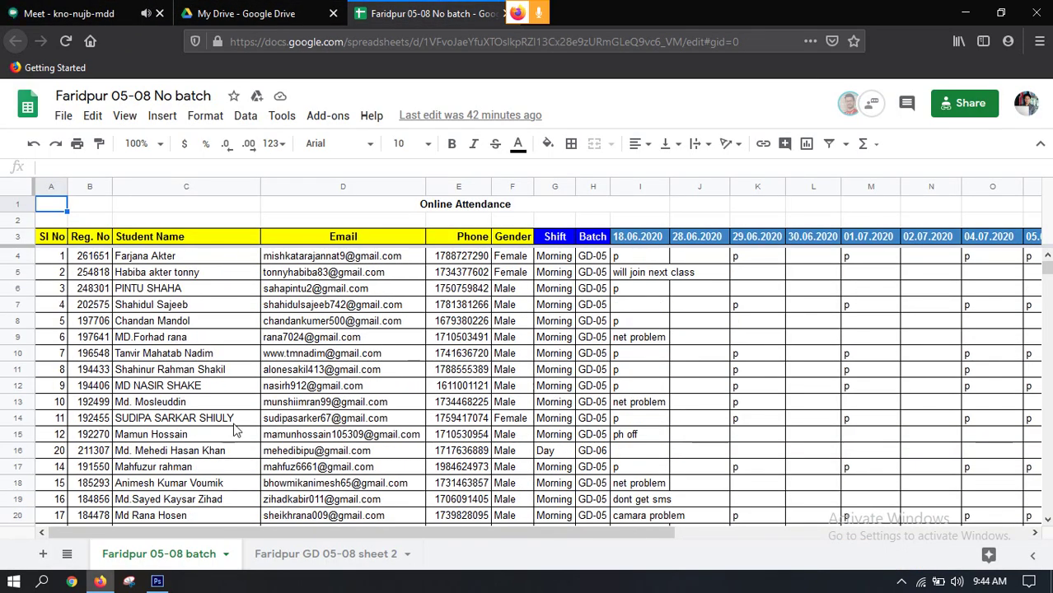
pyautogui.click(285, 556)
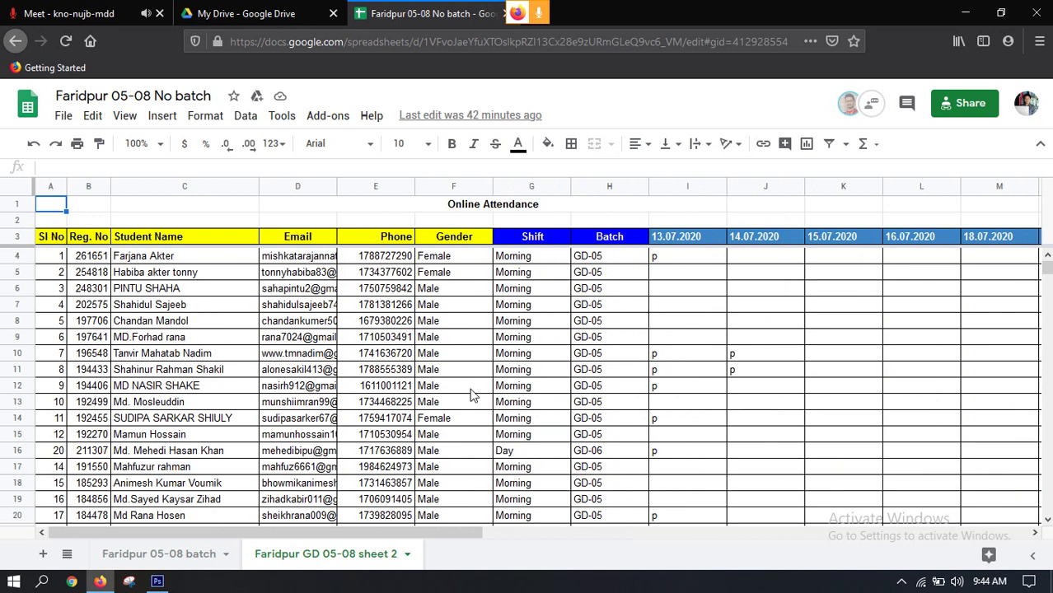
pyautogui.scroll(-4, 107, 341)
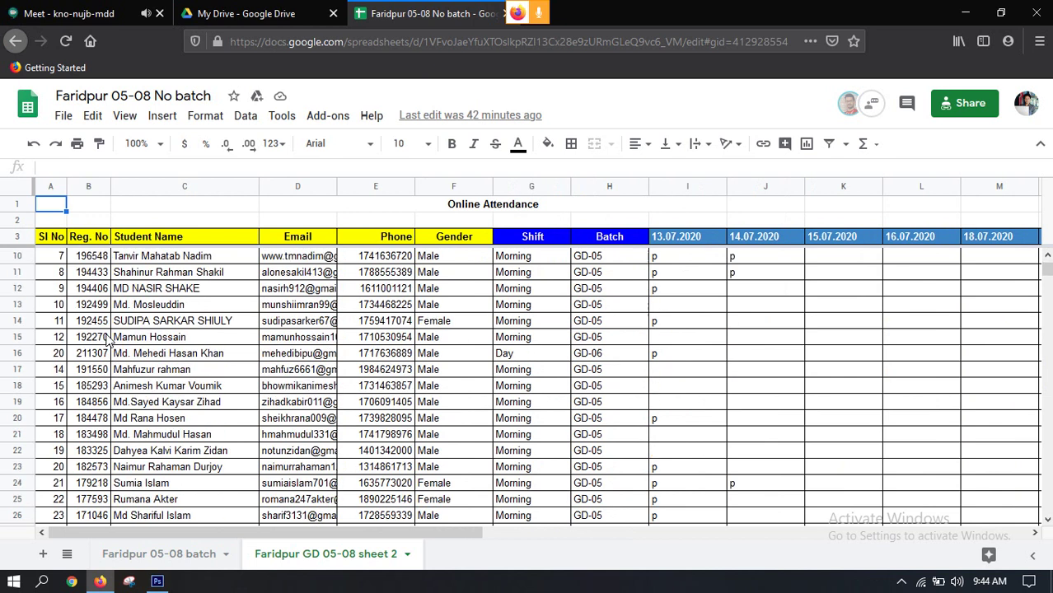
pyautogui.click(18, 499)
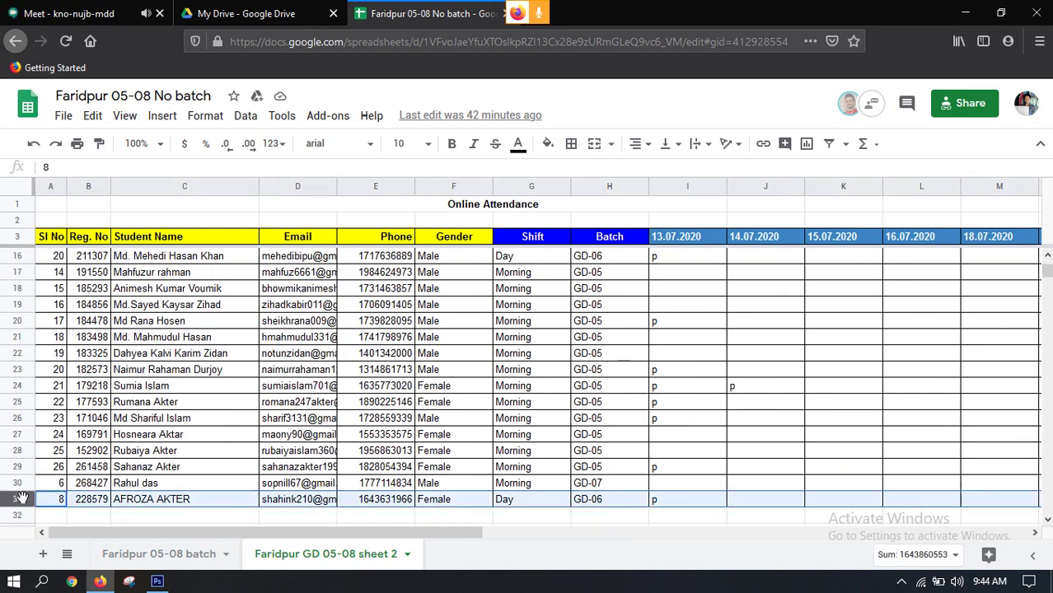
pyautogui.click(743, 501)
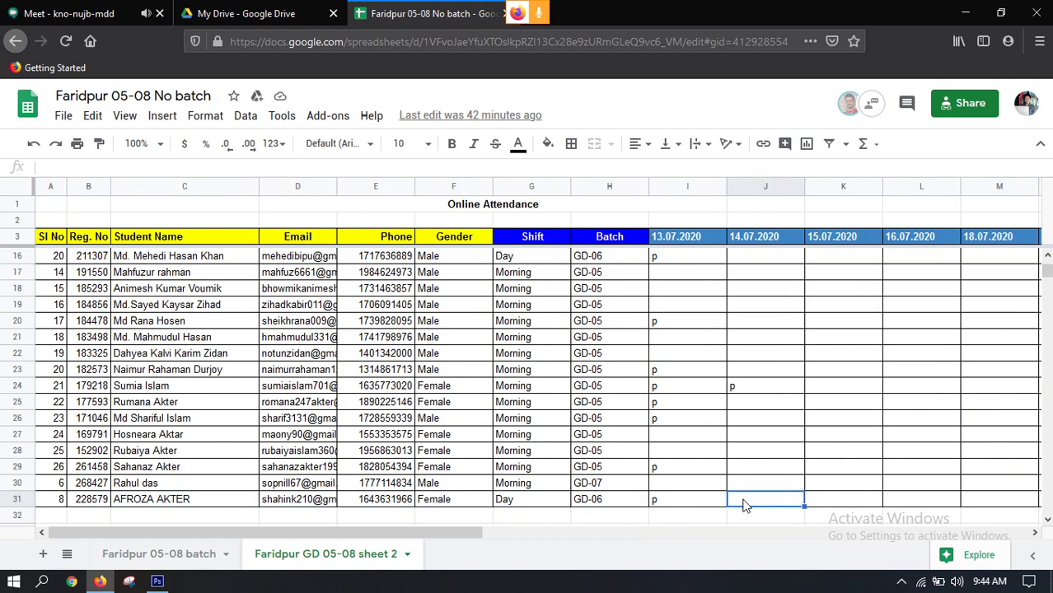
pyautogui.write('p')
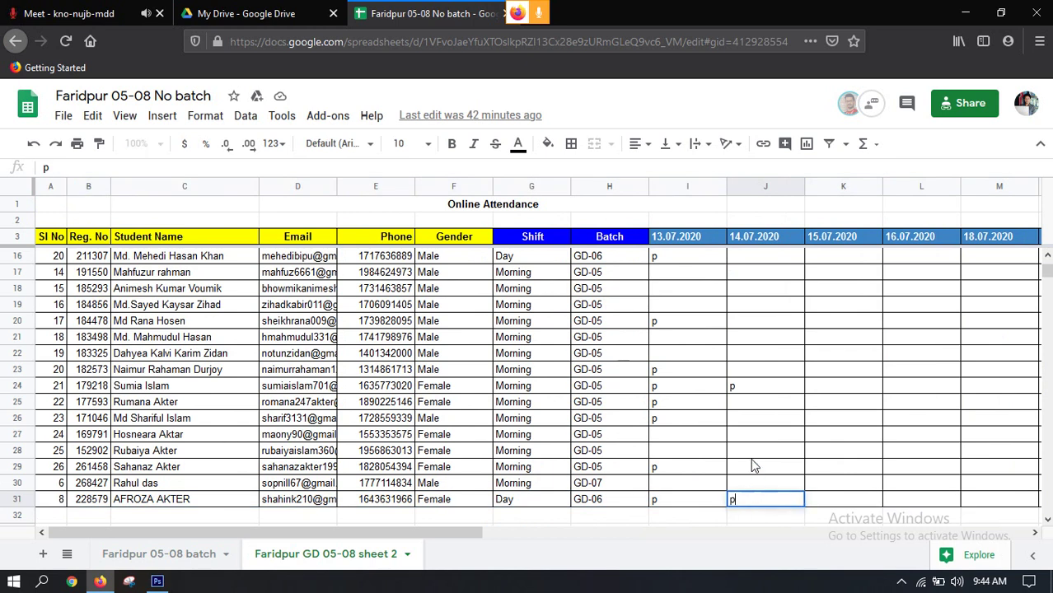
pyautogui.click(750, 457)
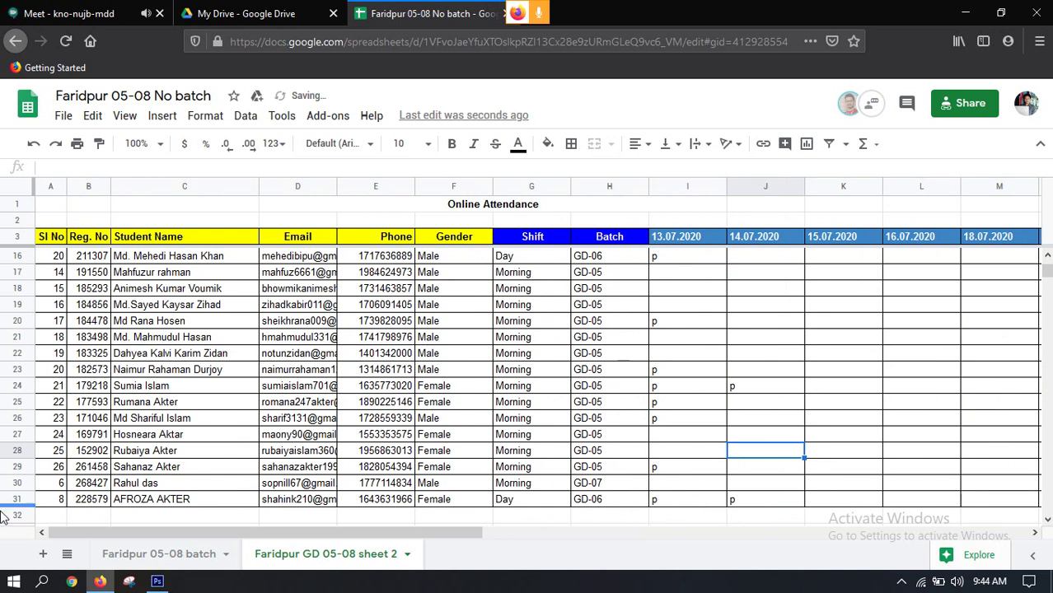
# Mark the student in row 29 with "p" for 14.07.2020
pyautogui.click(18, 468)
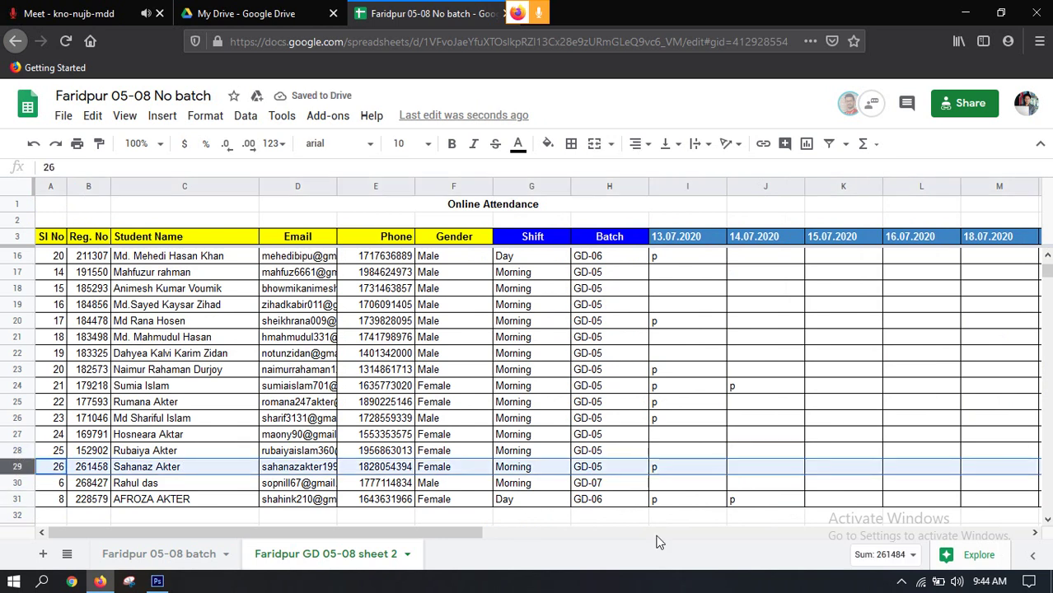
pyautogui.click(733, 468)
pyautogui.write('p')
pyautogui.click(233, 437)
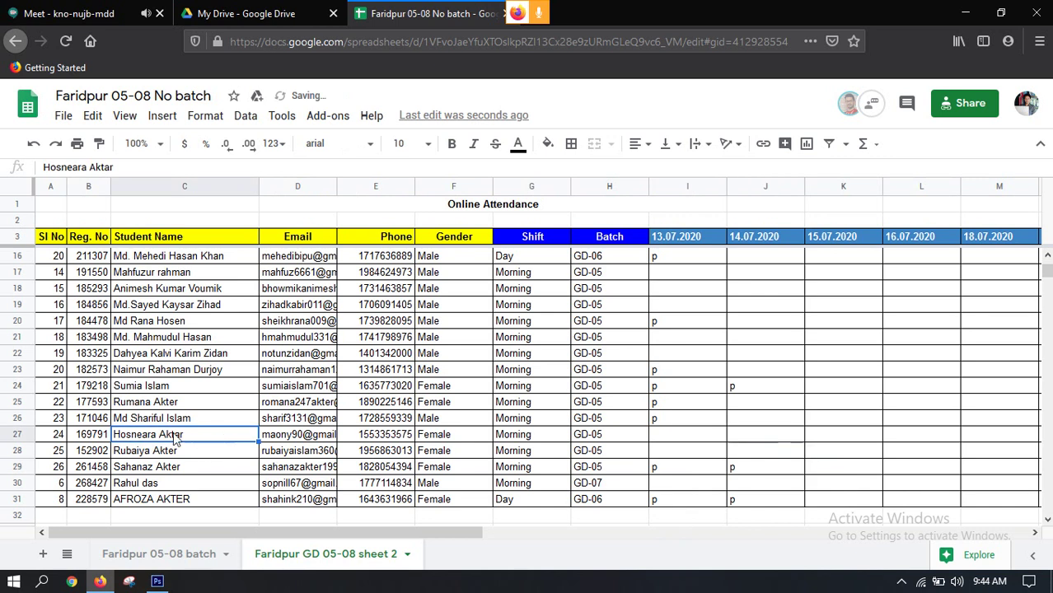
pyautogui.click(670, 486)
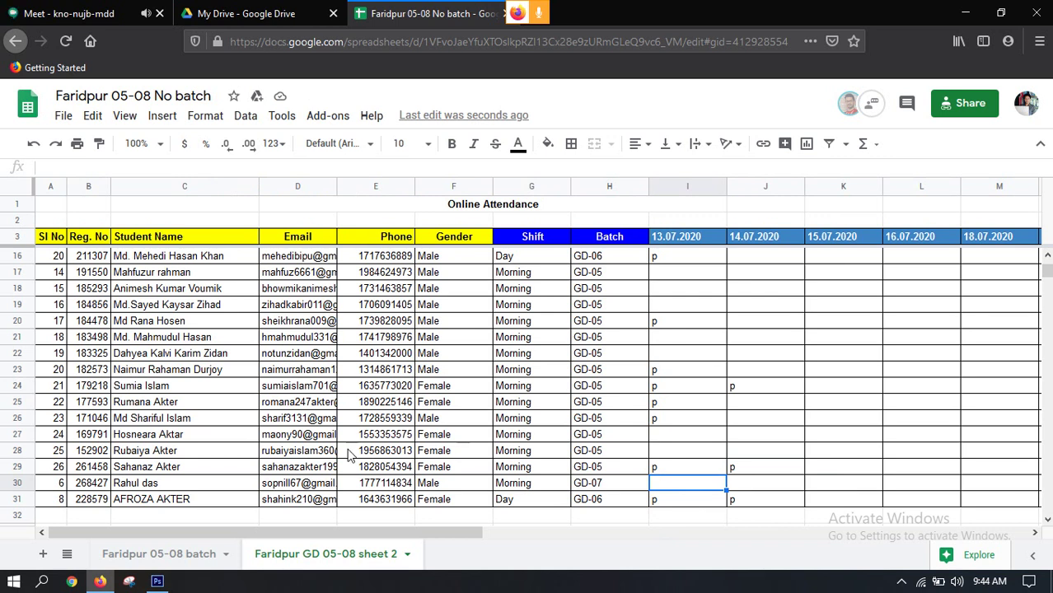
# Mark the student in row 20 with "p" for 14.07.2020
pyautogui.click(129, 331)
pyautogui.click(15, 320)
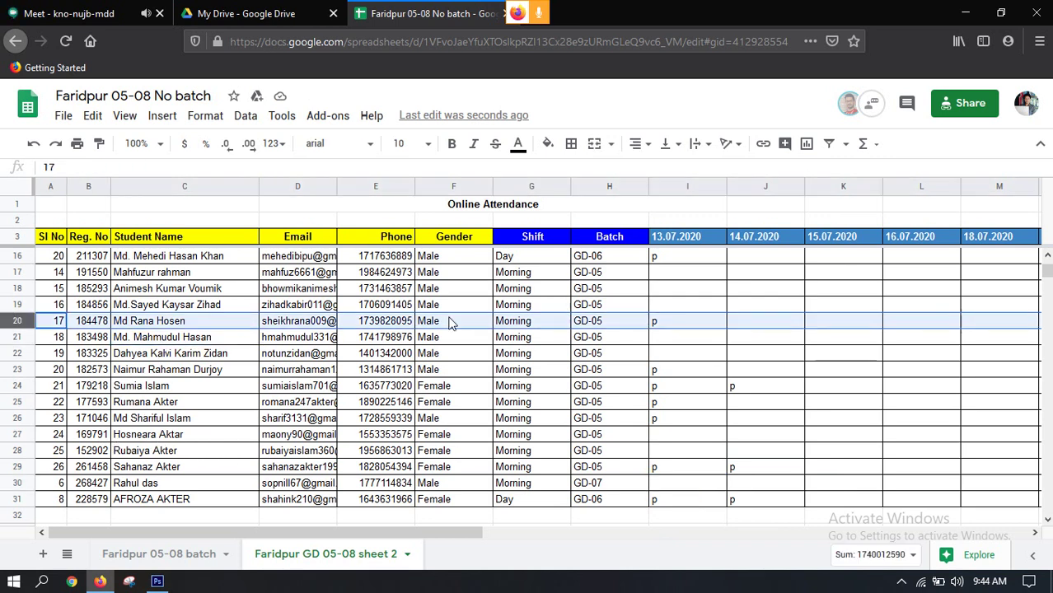
pyautogui.click(736, 321)
pyautogui.click(500, 355)
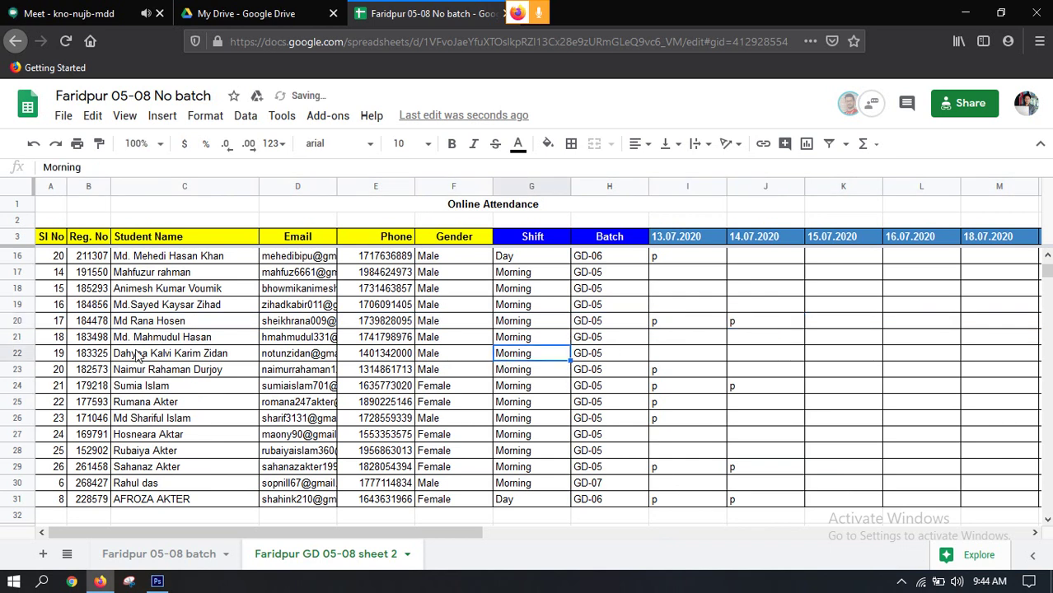
# Check the meeting participants against the GD-05 student list for attendees still unmarked on 14.07.2020
pyautogui.scroll(1, 138, 354)
pyautogui.scroll(1, 139, 354)
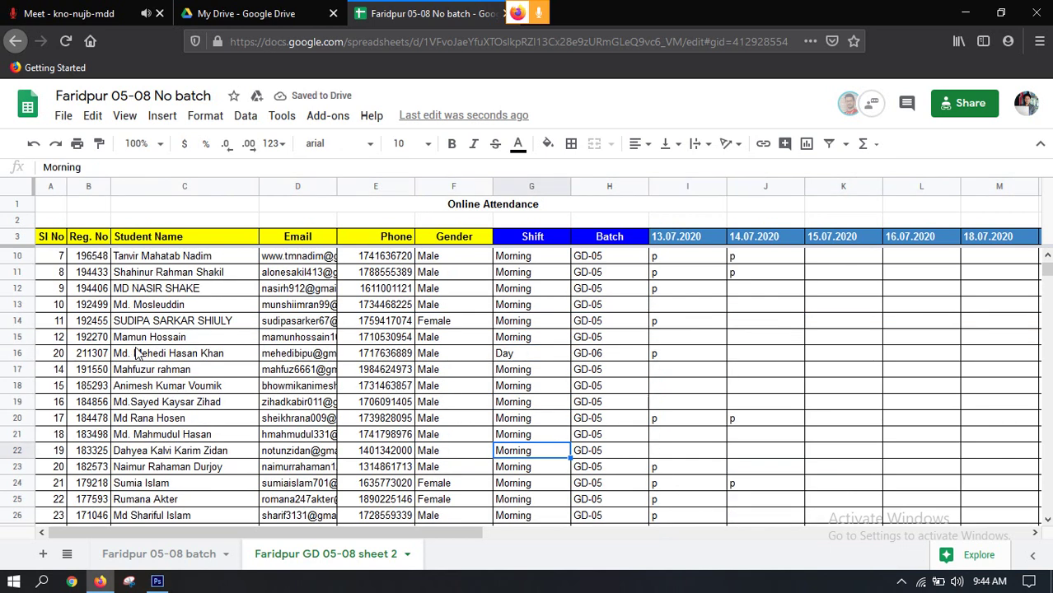
pyautogui.click(119, 12)
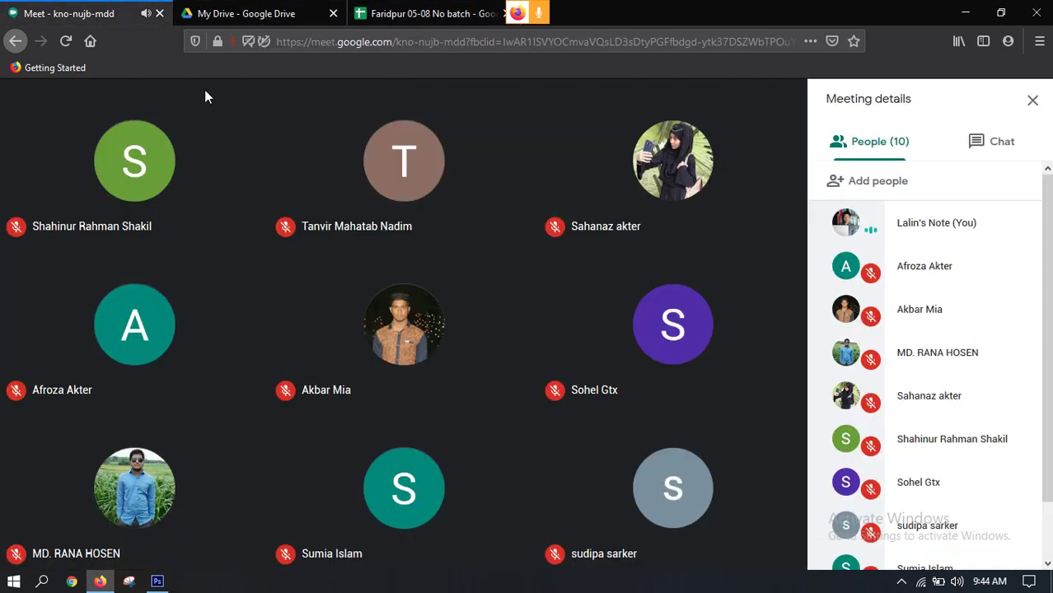
pyautogui.click(416, 13)
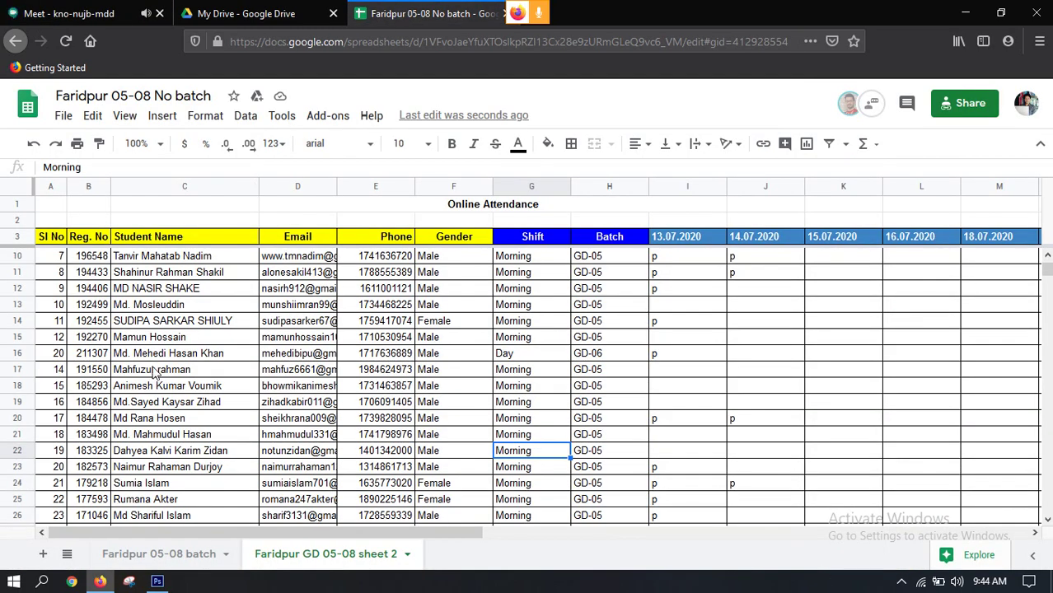
pyautogui.scroll(-1, 154, 373)
pyautogui.scroll(2, 154, 372)
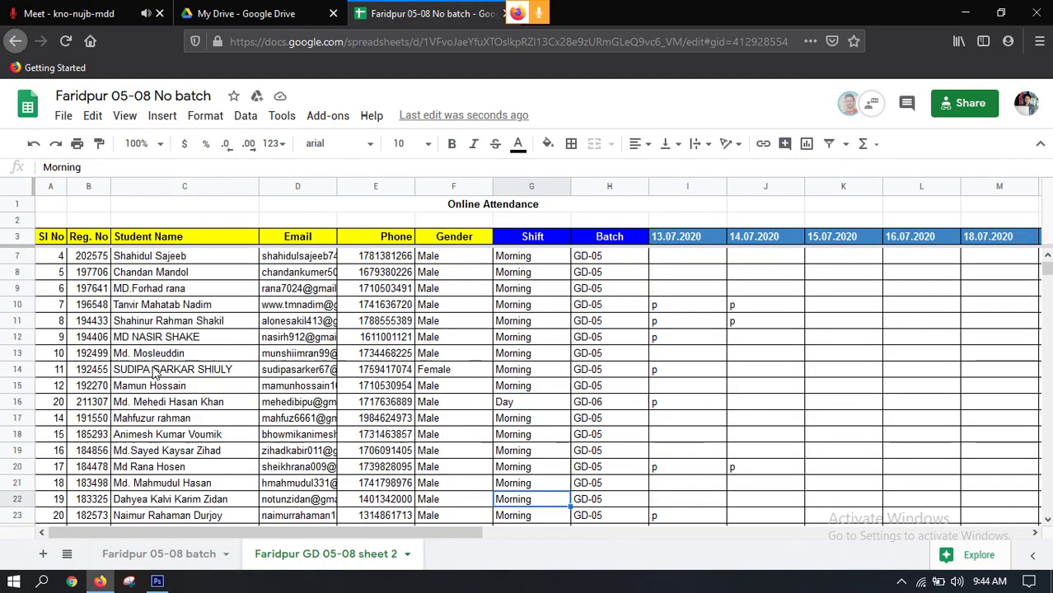
pyautogui.scroll(1, 154, 372)
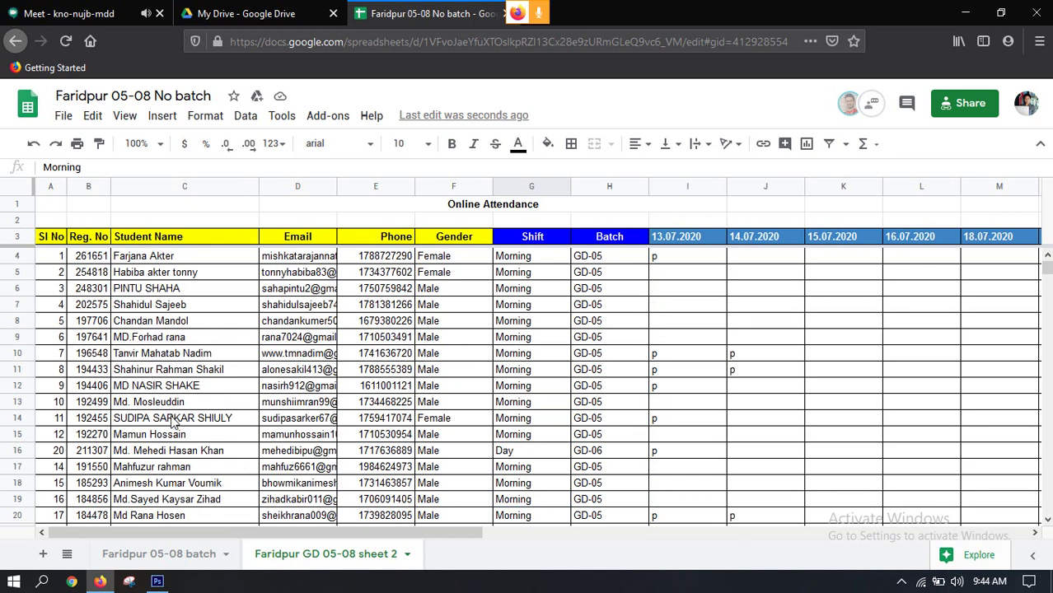
pyautogui.scroll(-2, 172, 418)
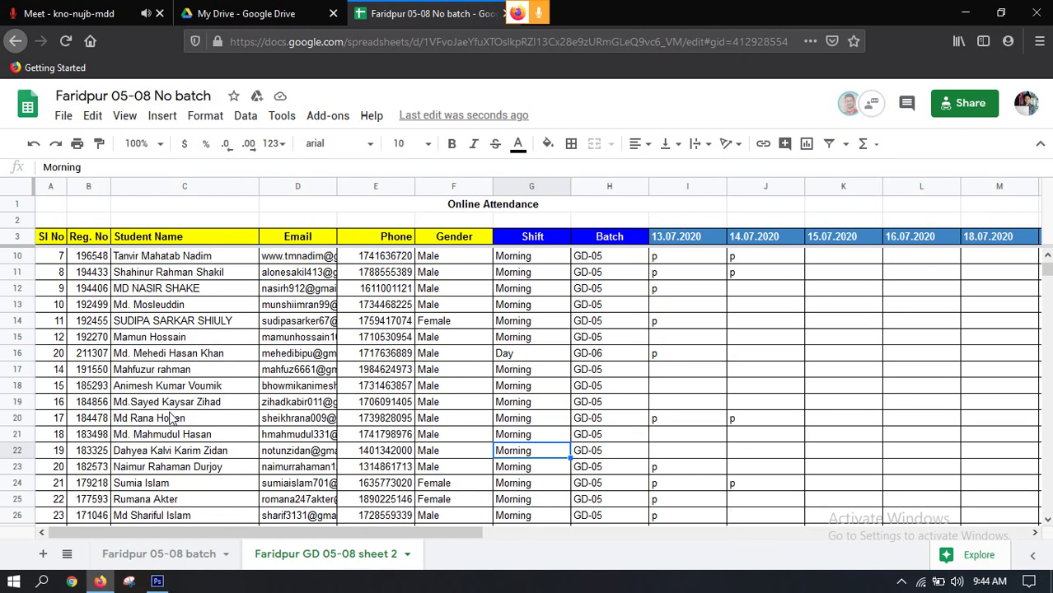
pyautogui.scroll(-1, 170, 418)
pyautogui.scroll(-1, 170, 418)
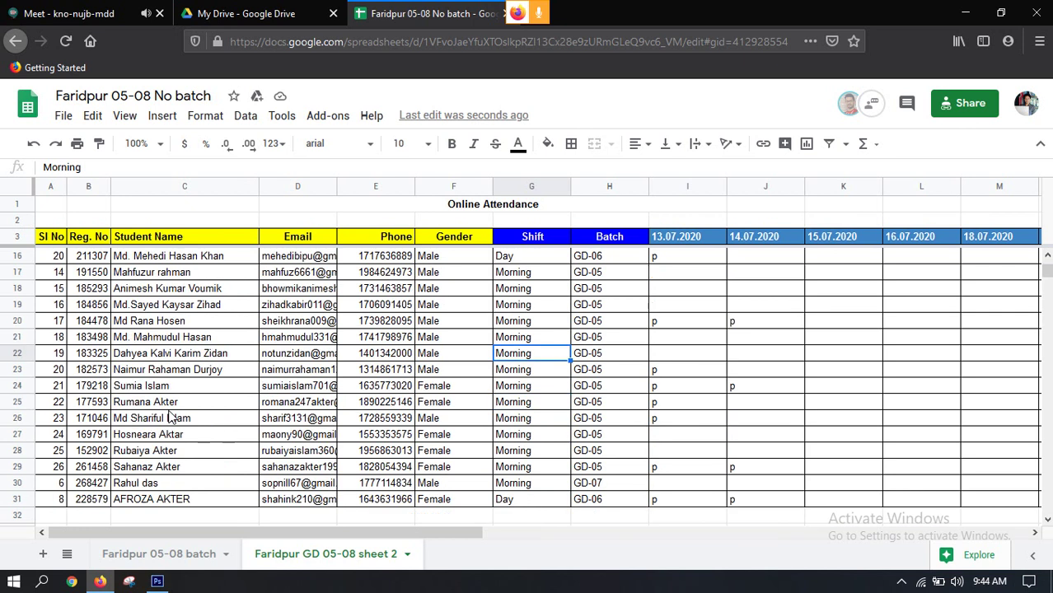
pyautogui.scroll(2, 170, 417)
pyautogui.scroll(2, 171, 417)
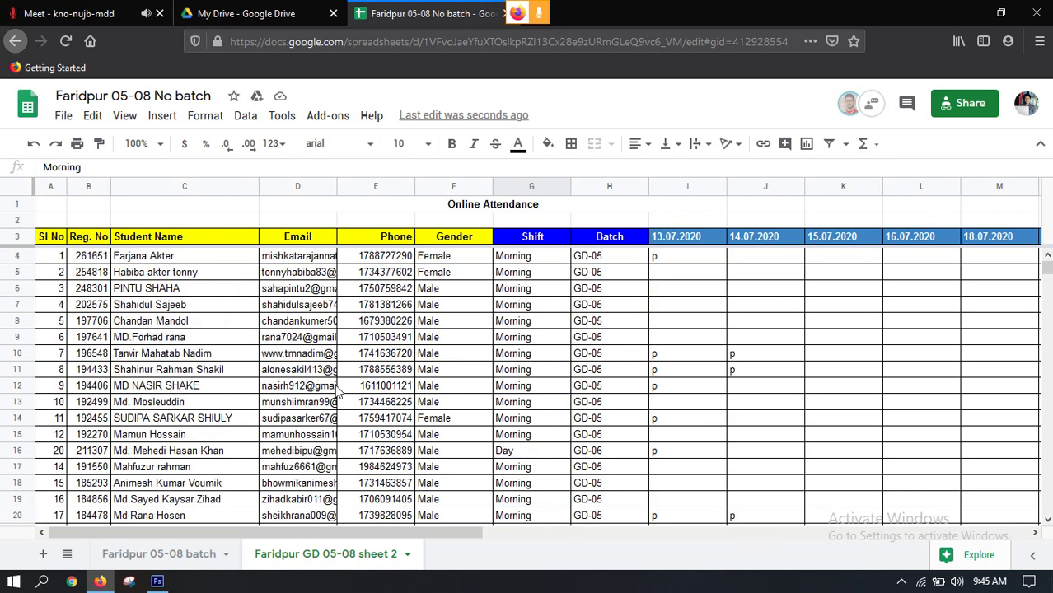
# Search the sheet for an attendee's first name and enter "p" for 14.07.2020 in the matching student's row 90
pyautogui.hotkey('ctrl', 'f')
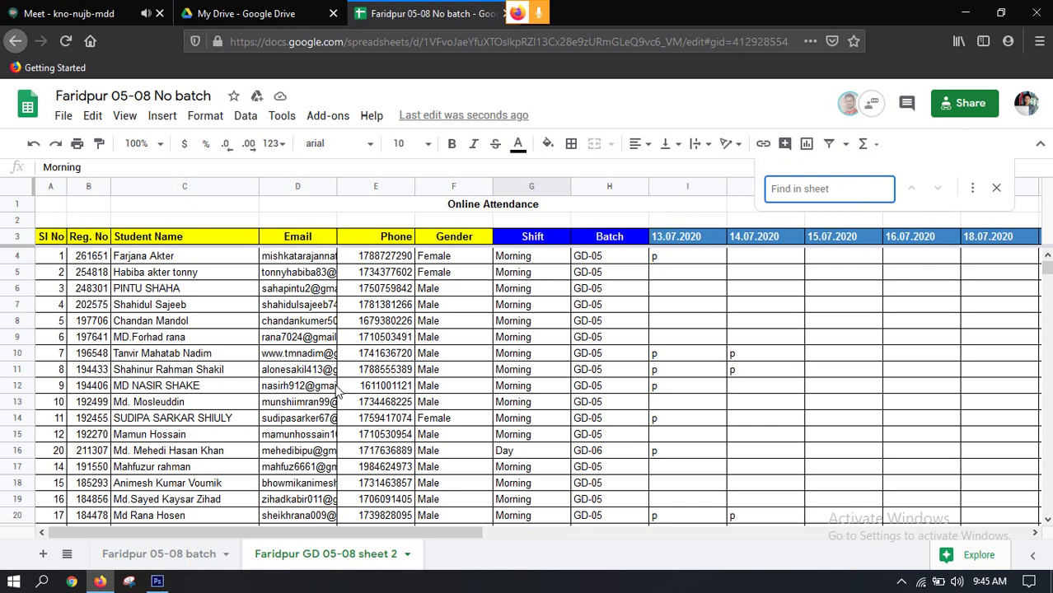
pyautogui.write('sohel')
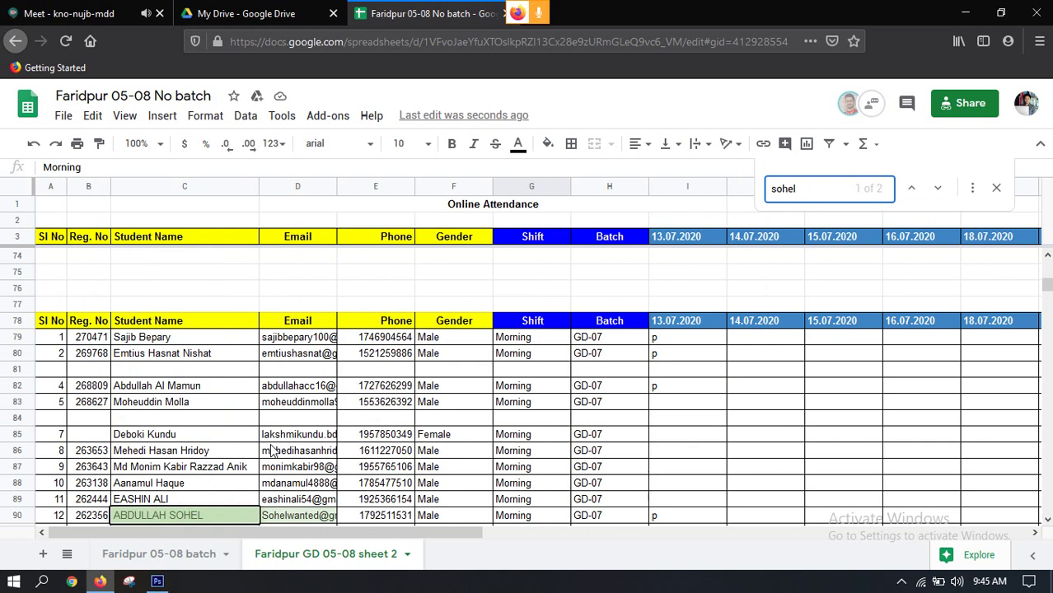
pyautogui.press('Return')
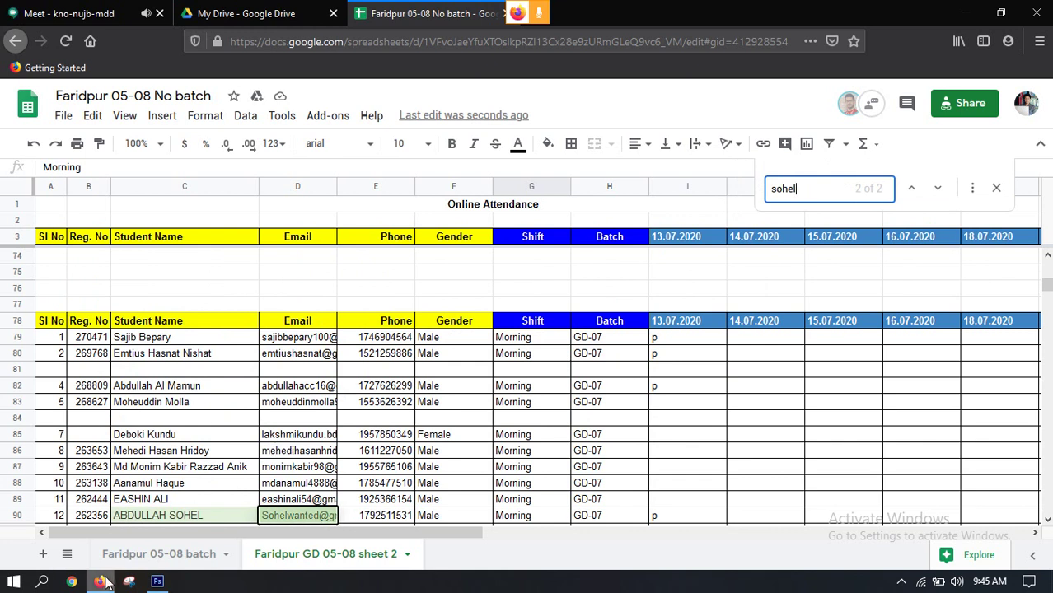
pyautogui.click(22, 516)
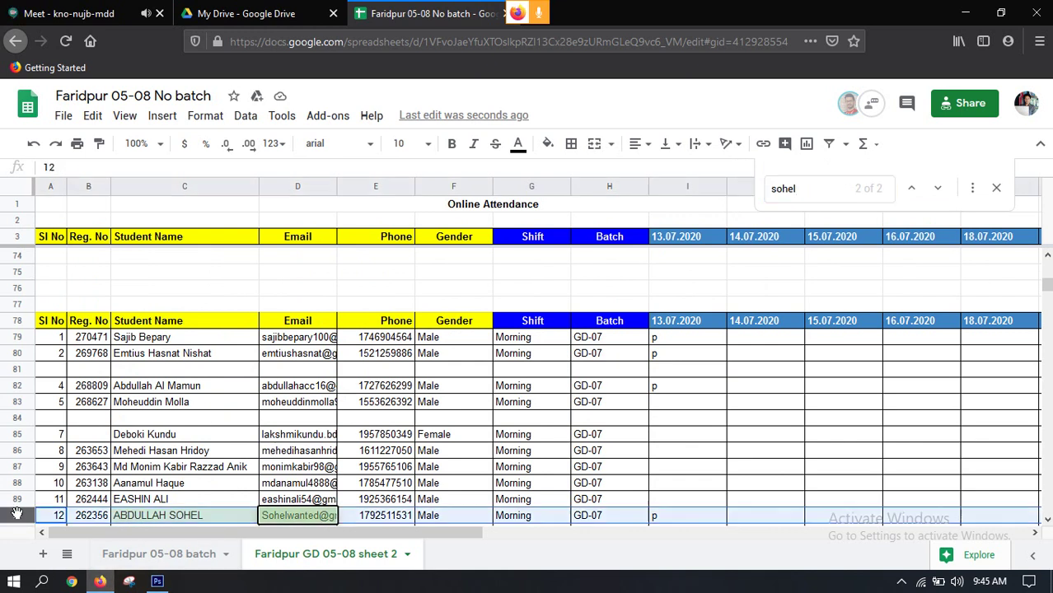
pyautogui.click(735, 517)
pyautogui.write('p')
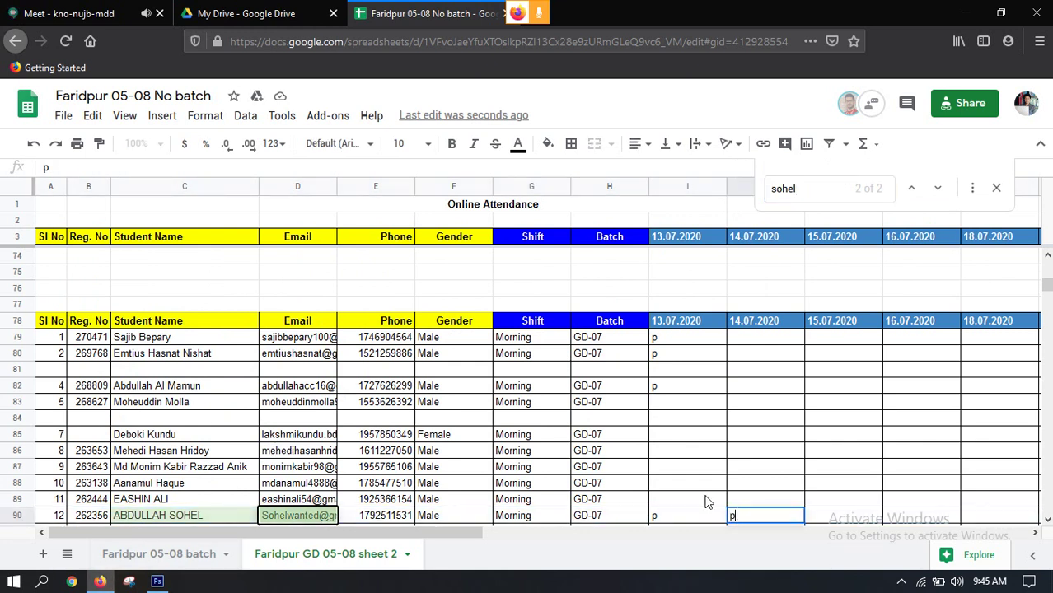
pyautogui.click(994, 187)
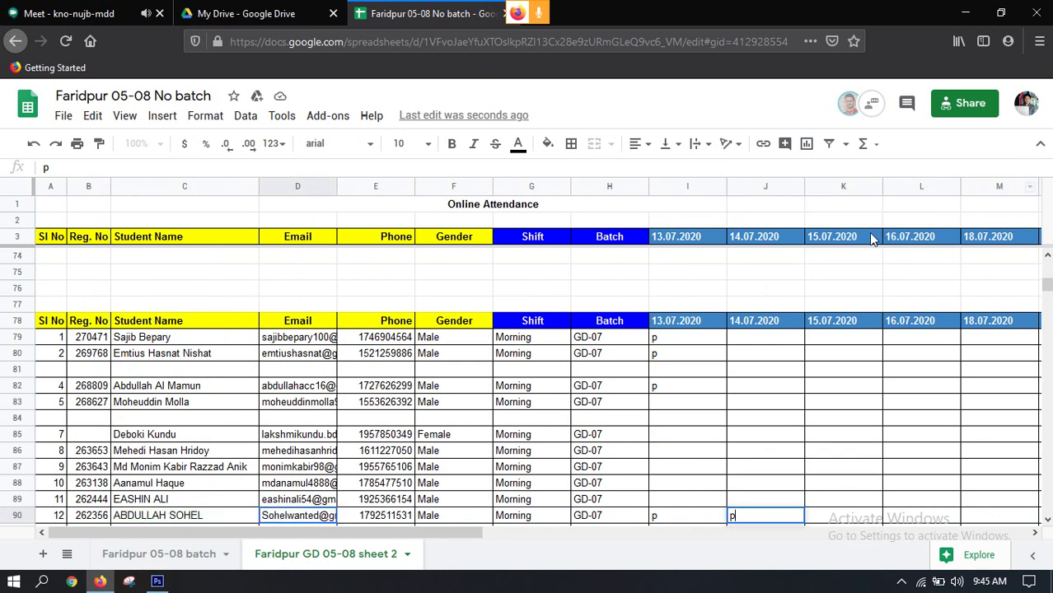
# Check the meeting's participant list against the GD-07 student list in the attendance sheet
pyautogui.click(69, 14)
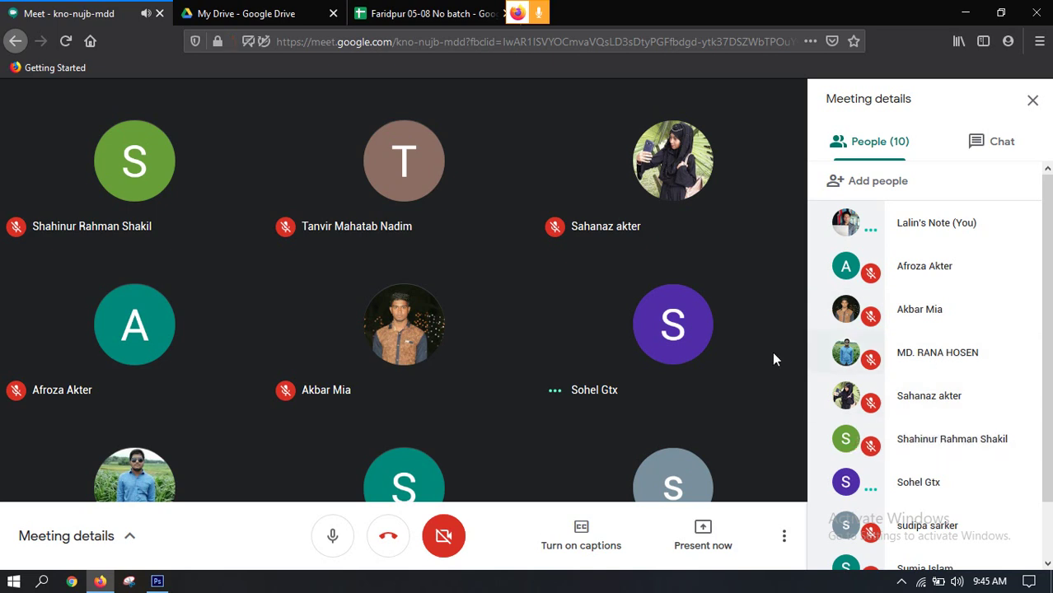
pyautogui.scroll(-2, 898, 410)
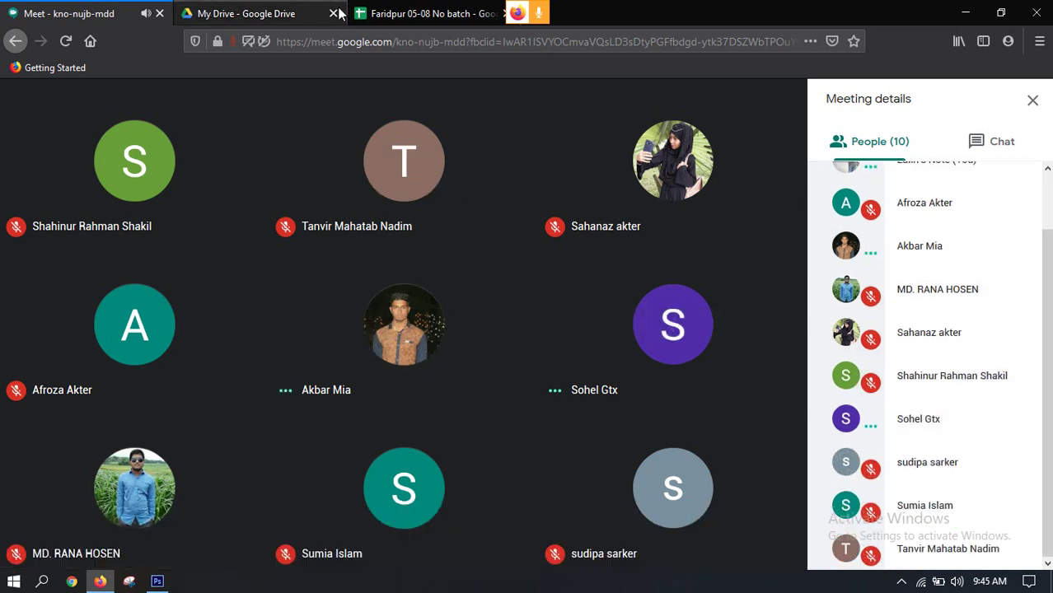
pyautogui.click(387, 13)
pyautogui.scroll(-2, 218, 420)
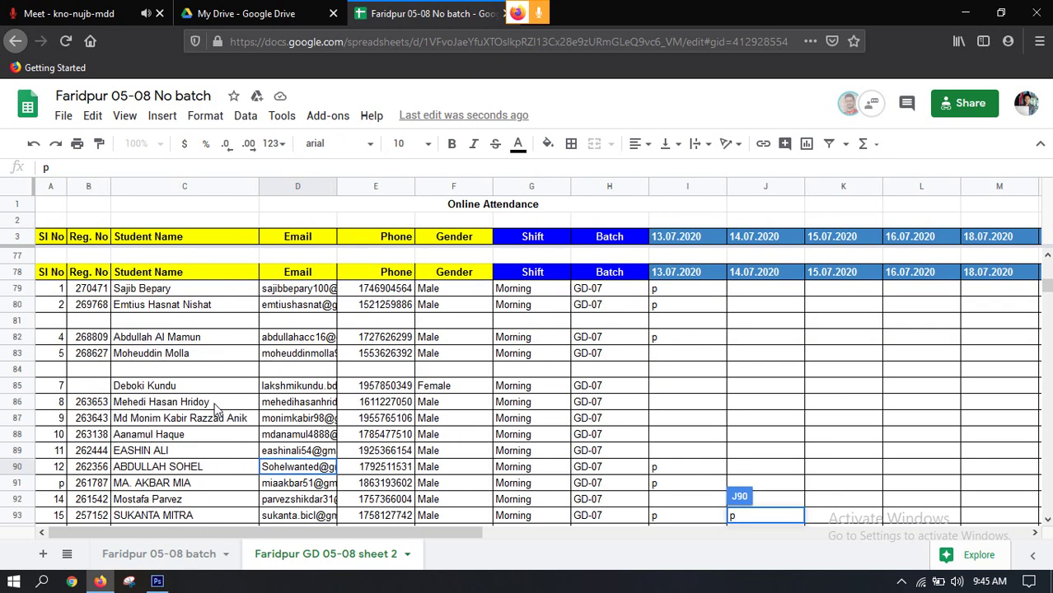
pyautogui.click(180, 386)
pyautogui.scroll(-3, 175, 398)
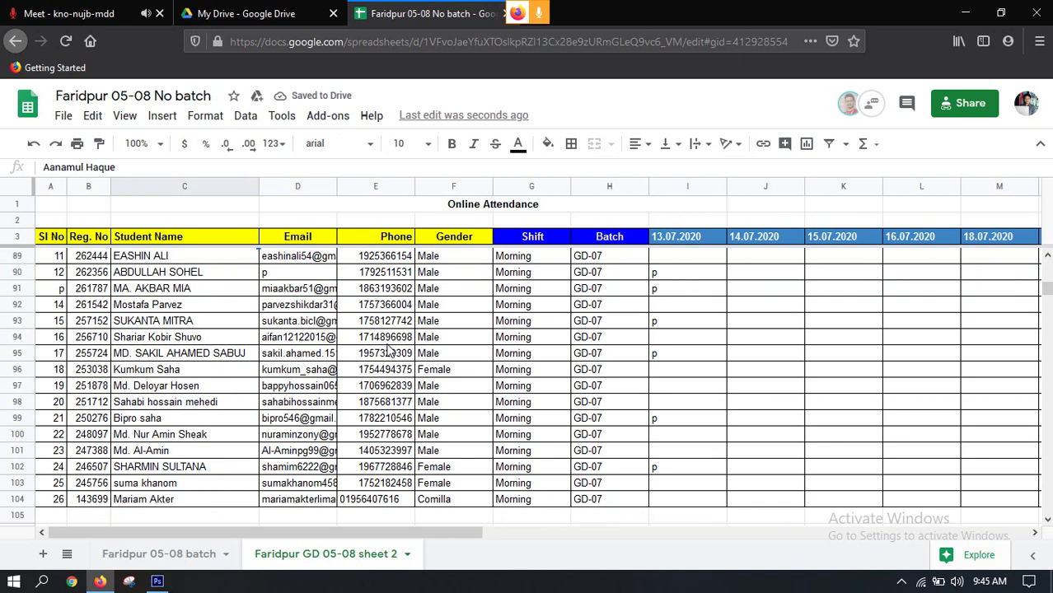
# Search the sheet for an attendee's first name and try to enter "p" for 14.07.2020 in the matching row 91
pyautogui.hotkey('ctrl', 'f')
pyautogui.write('akba')
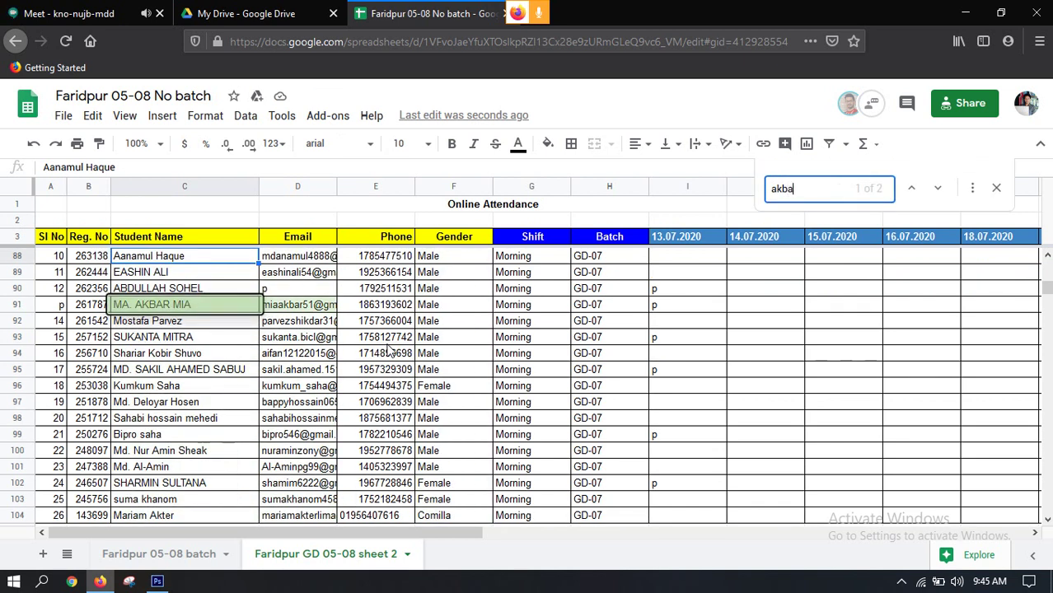
pyautogui.click(756, 310)
pyautogui.write('p')
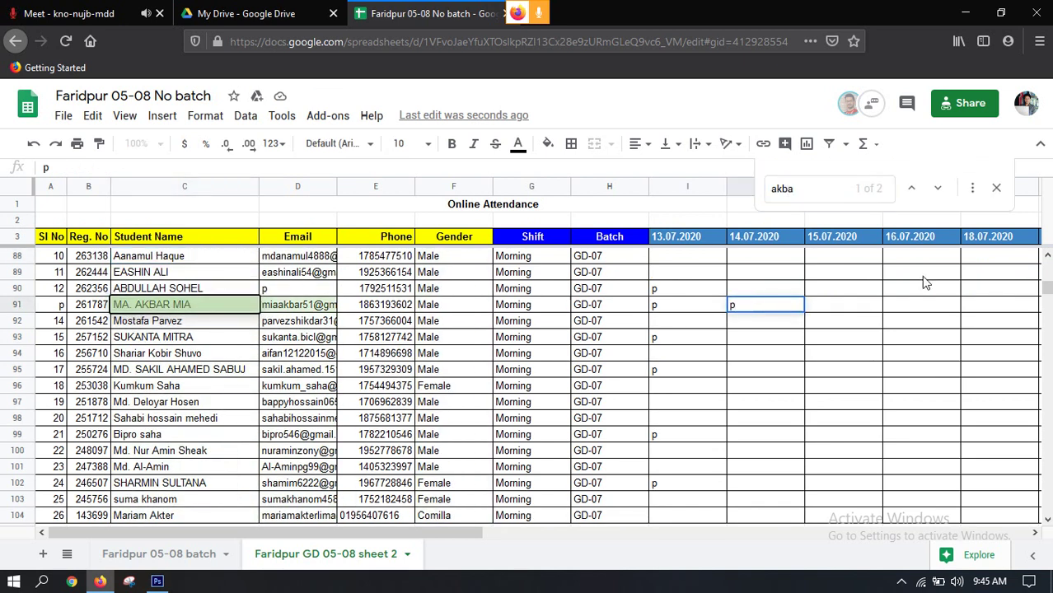
pyautogui.click(996, 189)
pyautogui.click(710, 334)
pyautogui.scroll(2, 652, 362)
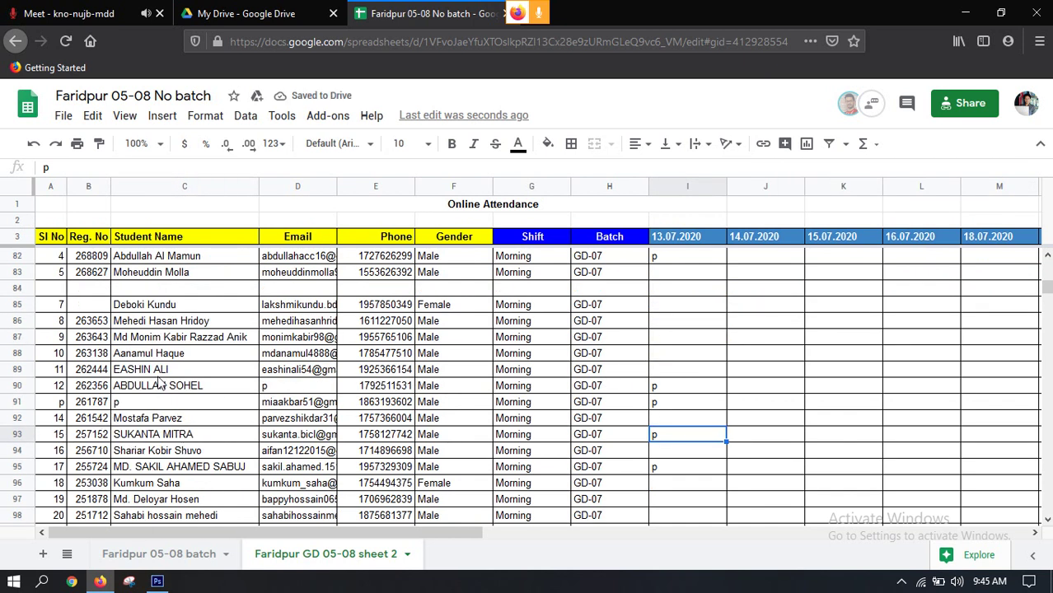
# Look through the GD-07 list and search the sheet again for the same attendee's first name
pyautogui.scroll(-1, 162, 383)
pyautogui.scroll(-1, 161, 437)
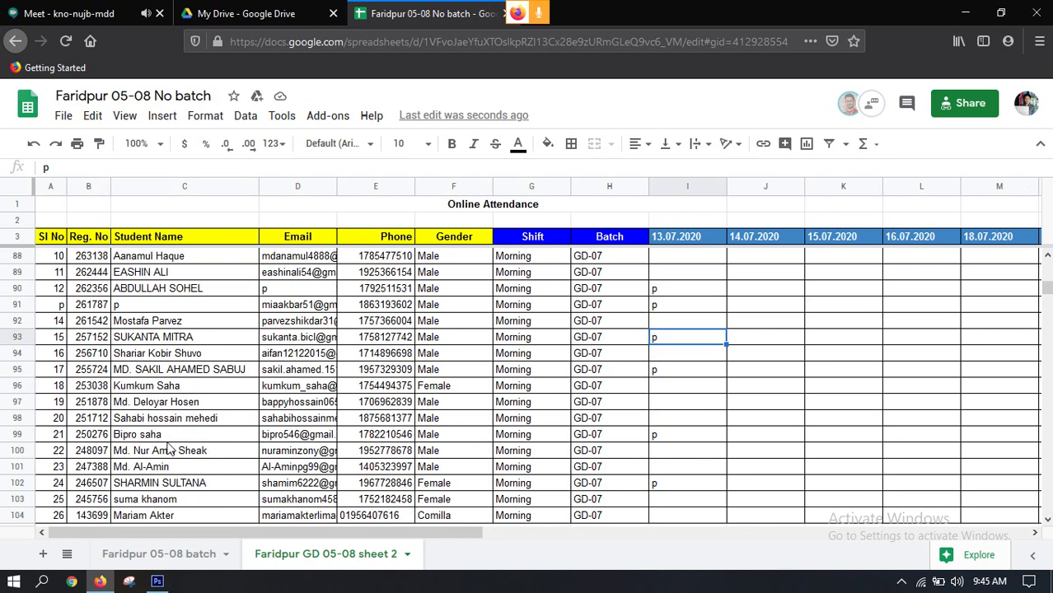
pyautogui.scroll(-1, 190, 441)
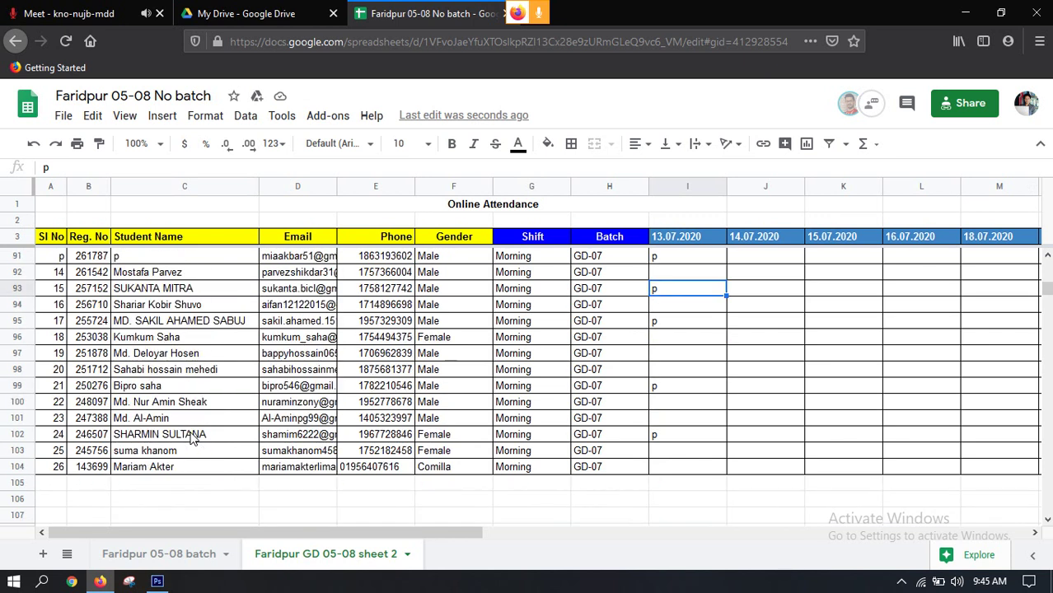
pyautogui.click(759, 319)
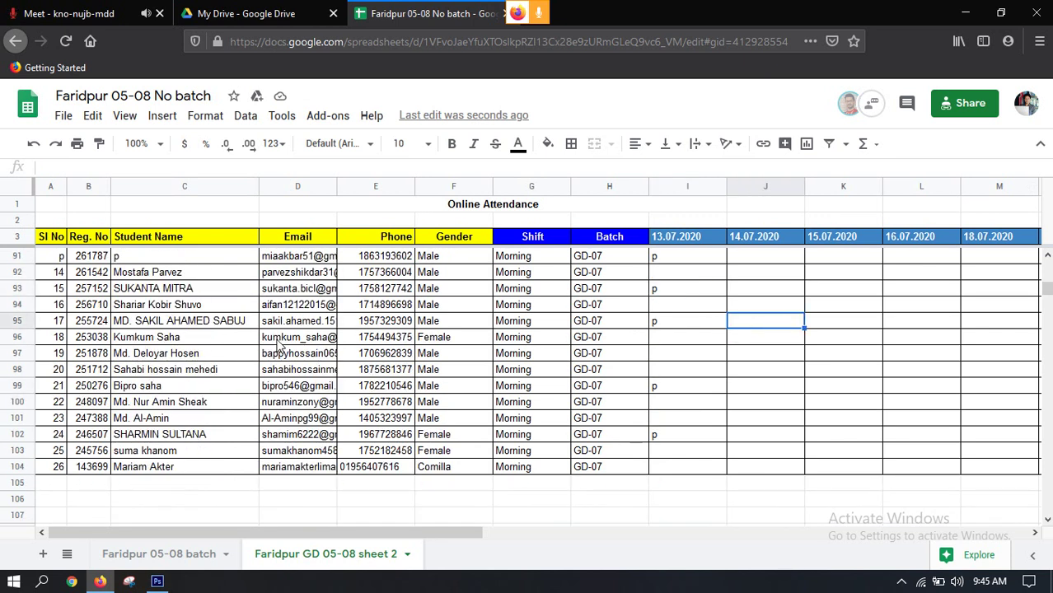
pyautogui.hotkey('ctrl', 'f')
pyautogui.write('ak')
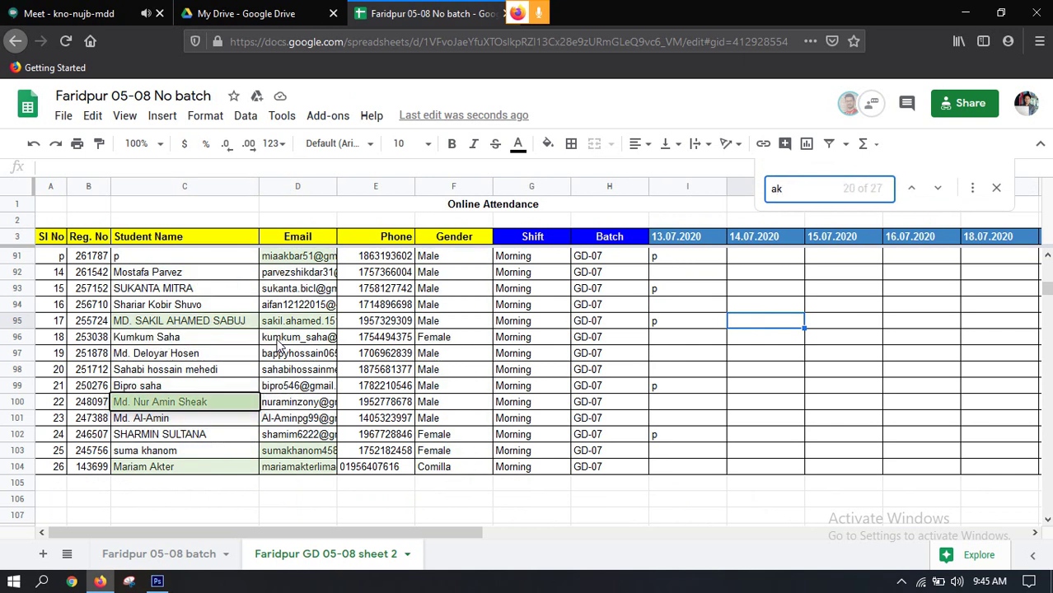
pyautogui.write('ba')
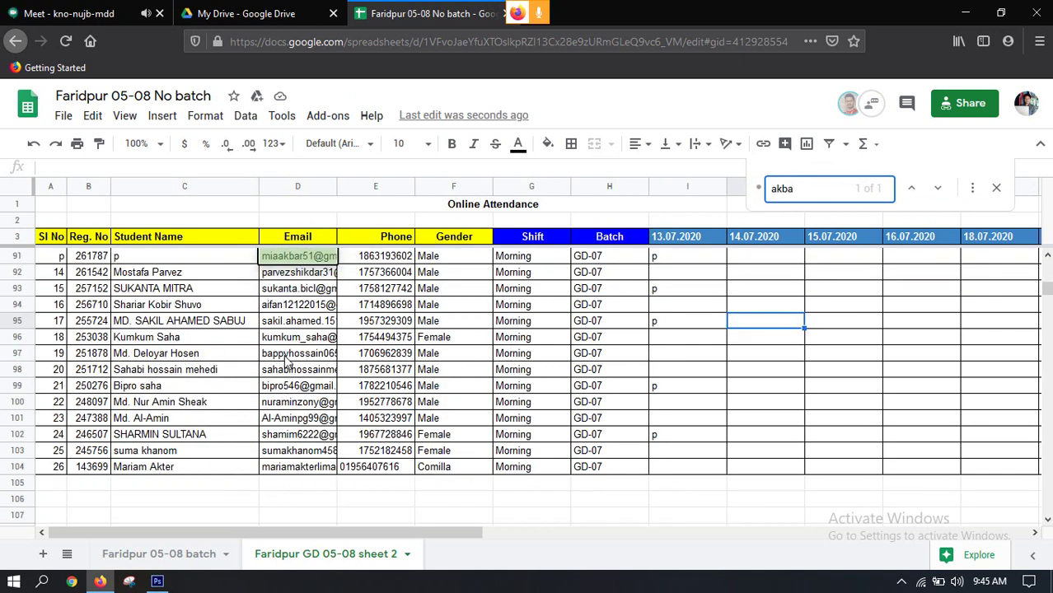
pyautogui.write('r')
pyautogui.click(702, 188)
pyautogui.write('akb')
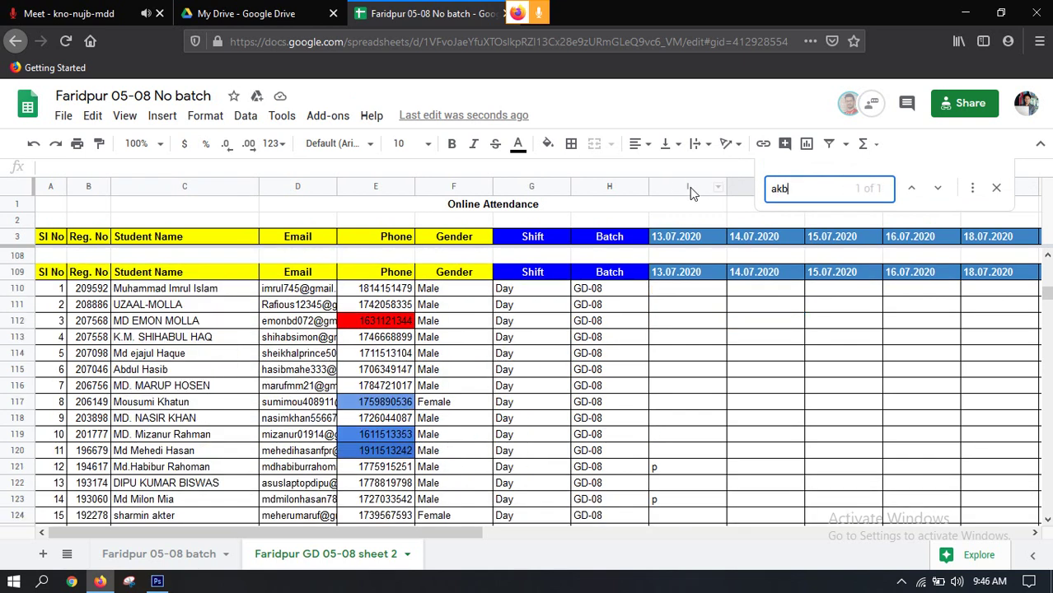
pyautogui.write('ar')
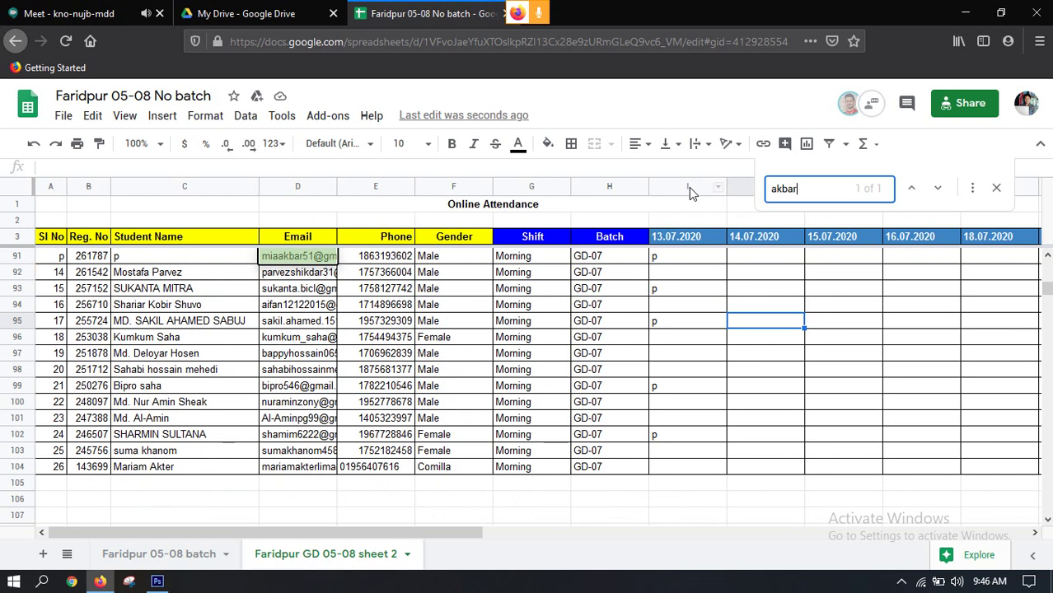
pyautogui.hotkey('ctrl', 'a')
pyautogui.press('BackSpace')
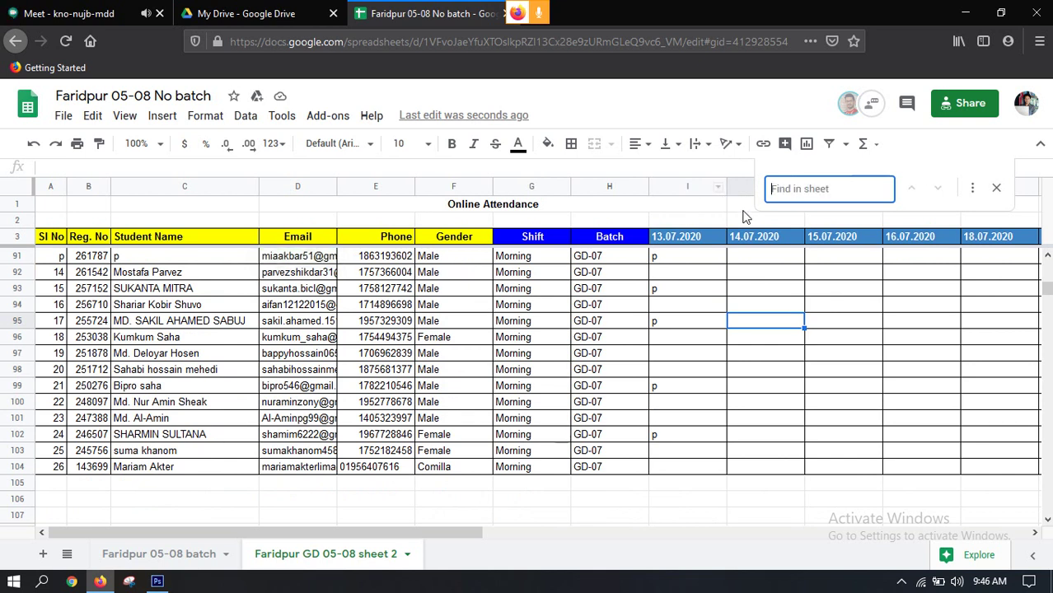
# Undo the mistaken "p" entry that replaced the student name in row 91
pyautogui.click(296, 354)
pyautogui.scroll(4, 327, 350)
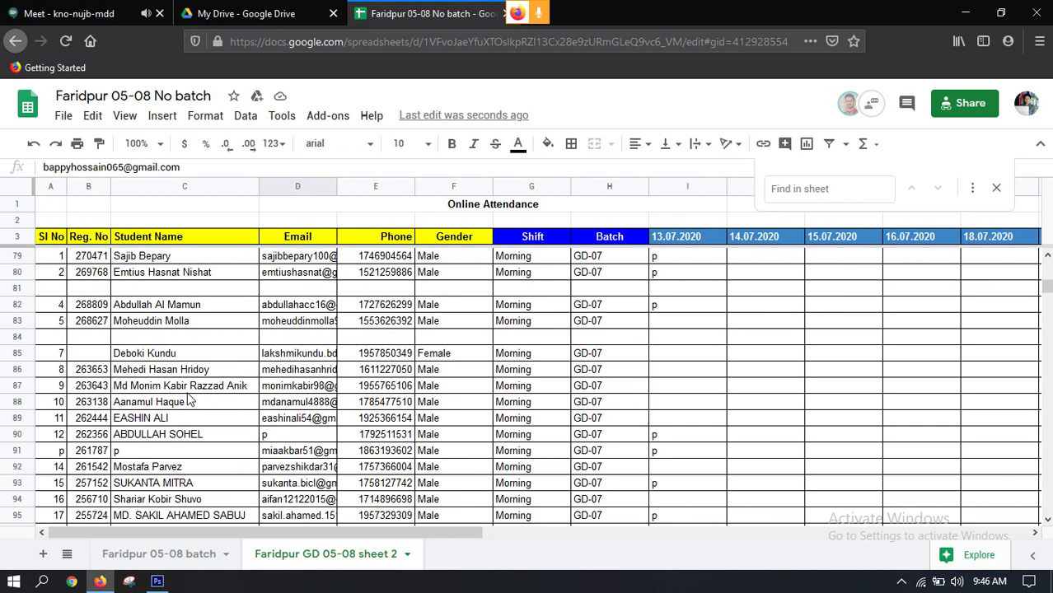
pyautogui.click(793, 404)
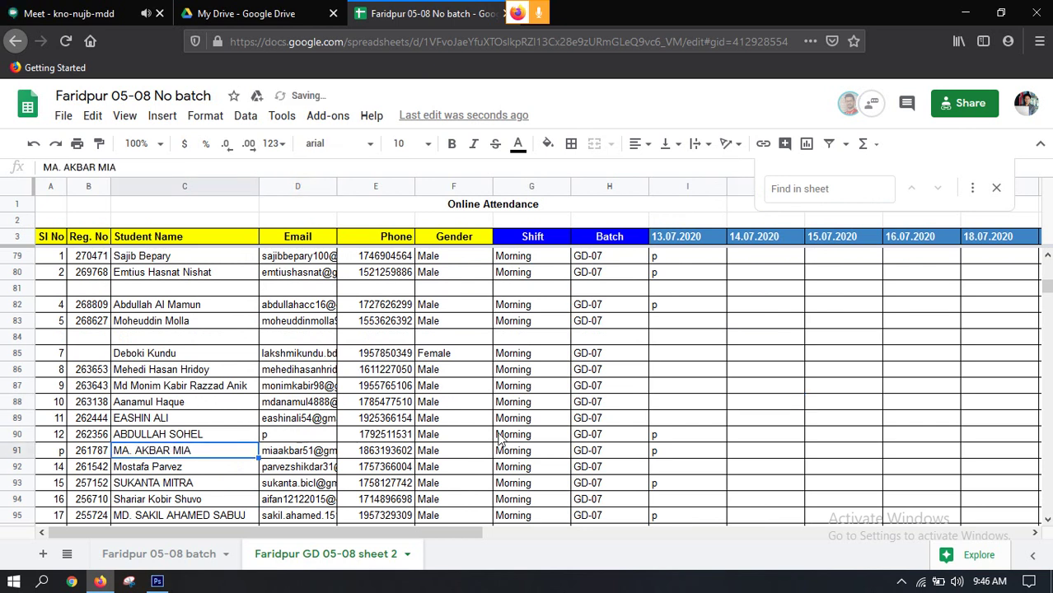
# Enter "p" for 14.07.2020 for the student in row 91
pyautogui.click(770, 454)
pyautogui.write('p')
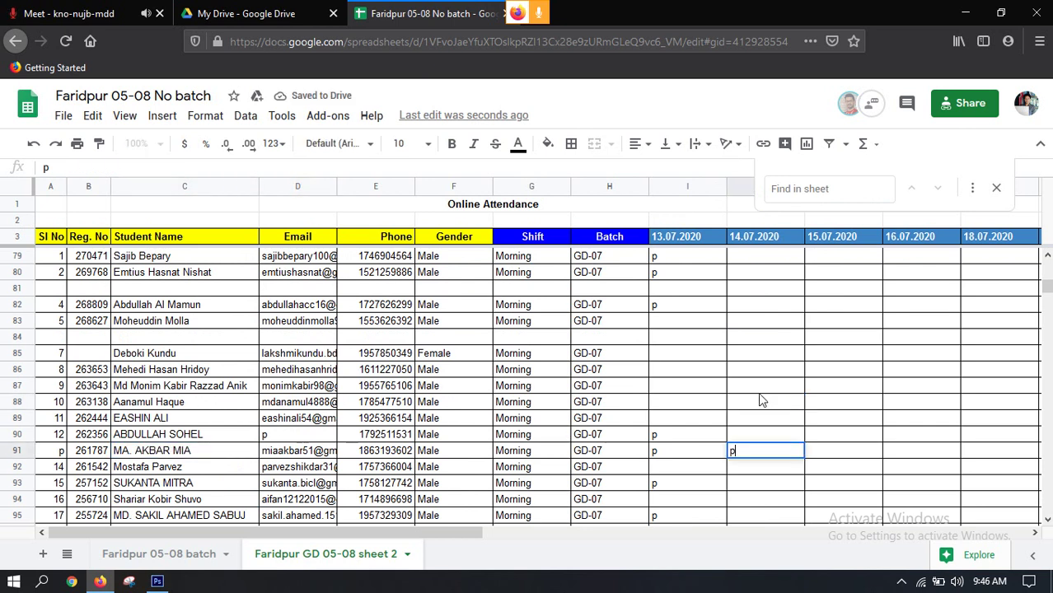
pyautogui.click(766, 354)
# Review the GD-07 rows and undo the last two entries to restore the overwritten e-mail in row 90
pyautogui.scroll(-2, 256, 421)
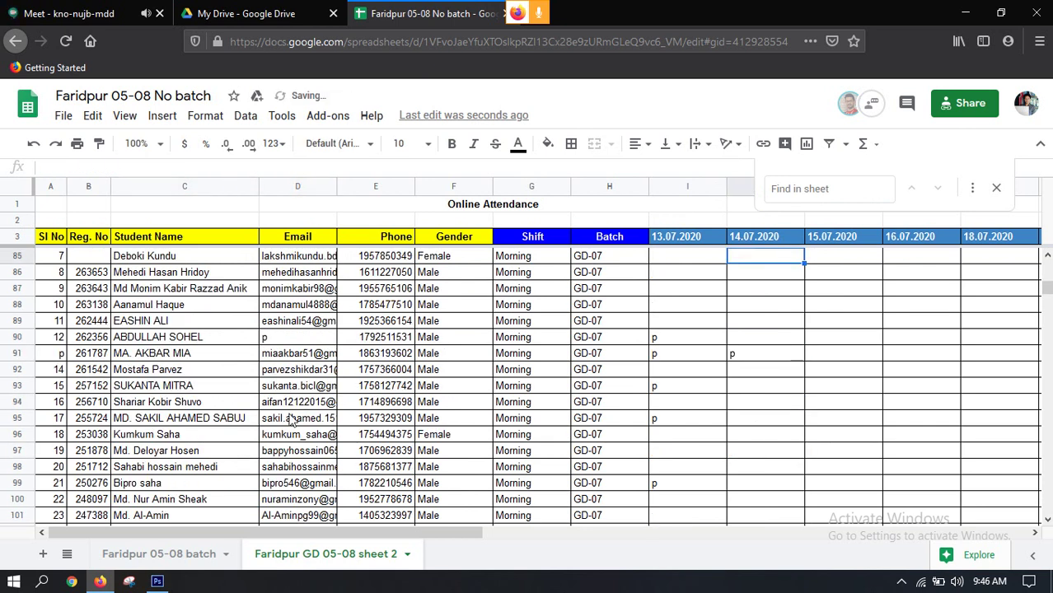
pyautogui.scroll(3, 757, 425)
pyautogui.scroll(-6, 757, 425)
pyautogui.scroll(3, 759, 428)
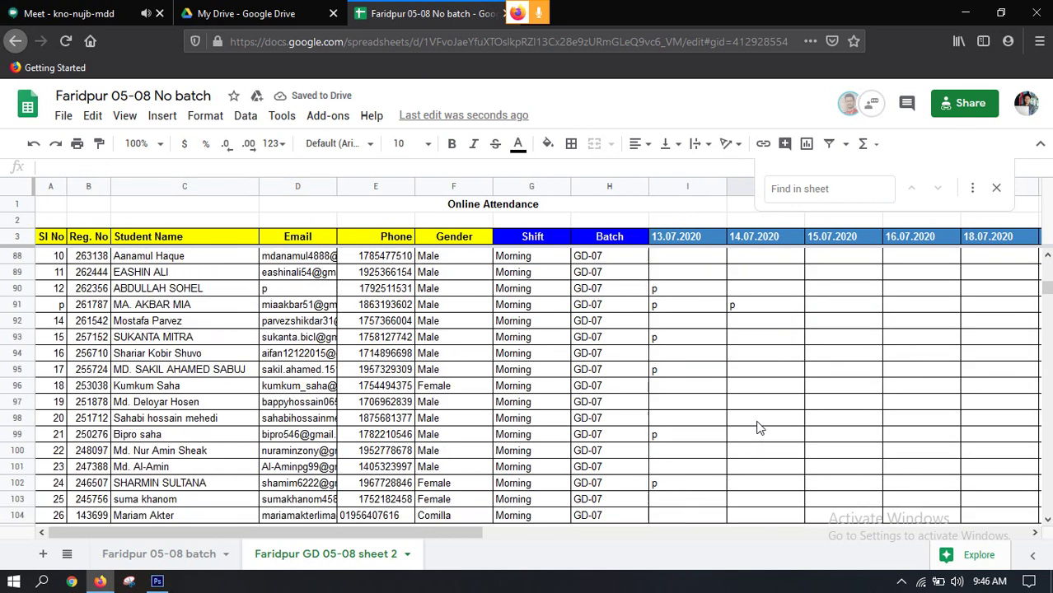
pyautogui.scroll(2, 759, 427)
pyautogui.scroll(-1, 247, 453)
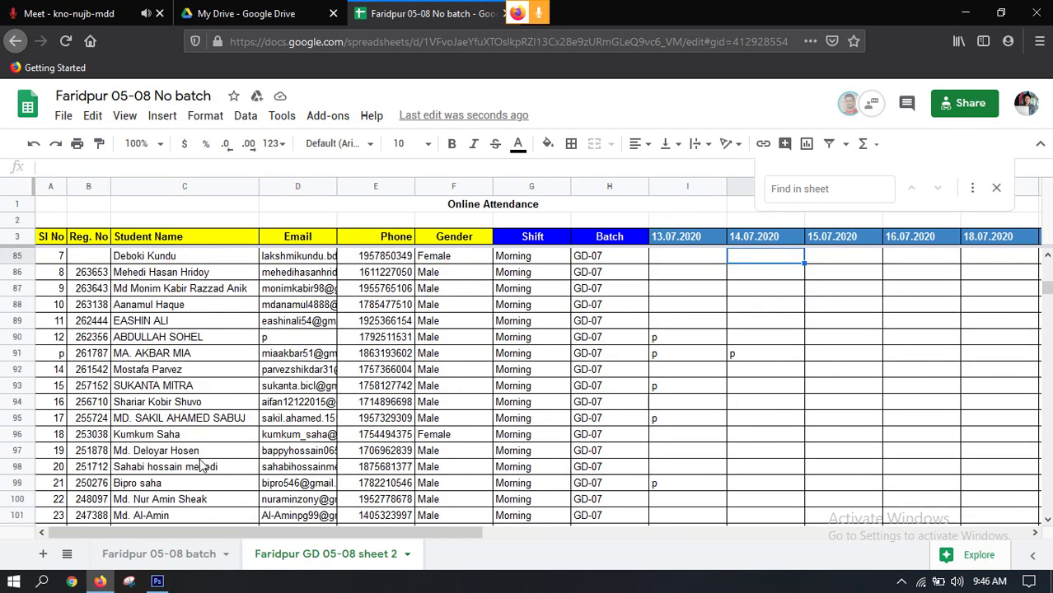
pyautogui.scroll(1, 184, 420)
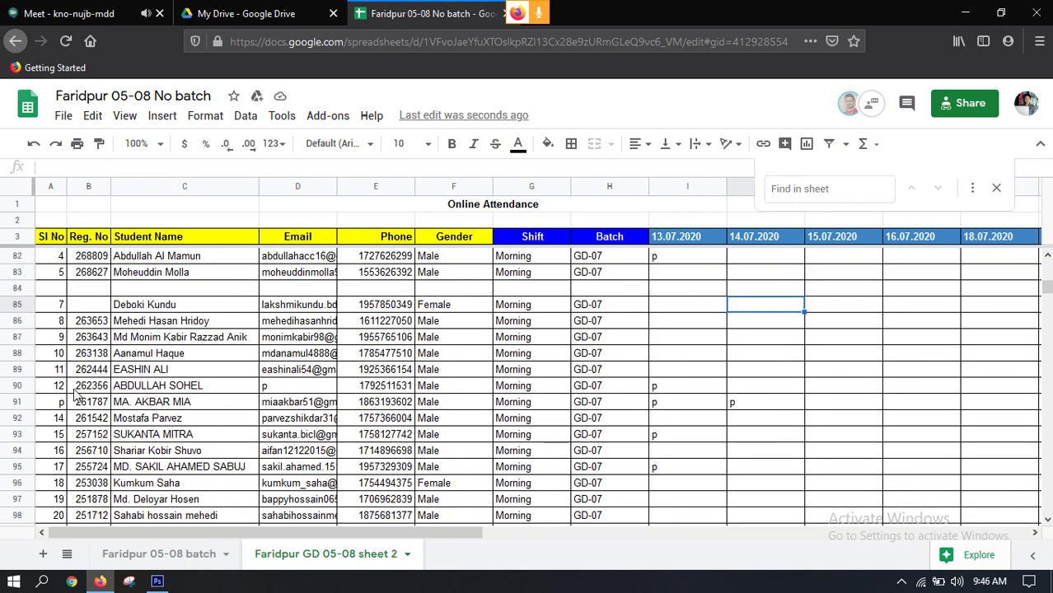
pyautogui.click(16, 385)
pyautogui.click(775, 387)
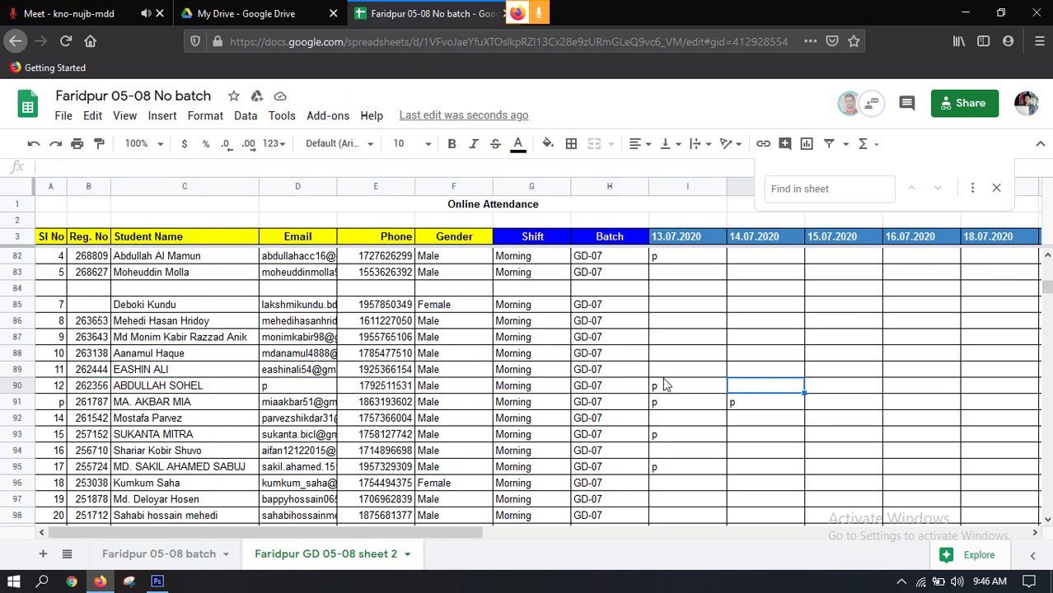
pyautogui.hotkey('ctrl', 'z')
pyautogui.hotkey('ctrl', 'z')
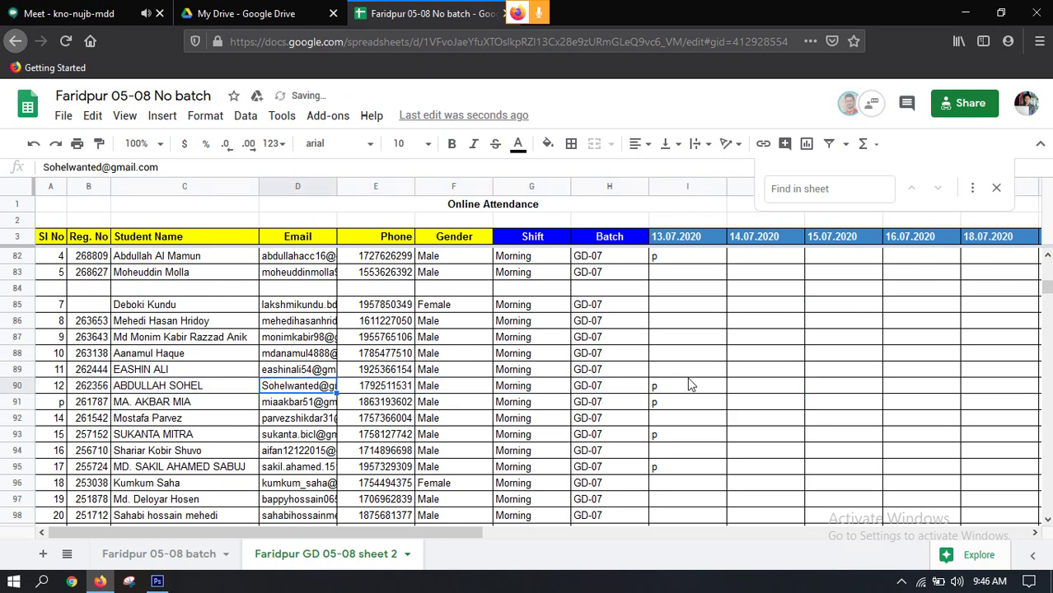
# Mark the GD-07 students in rows 90 and 91 with "p" for 14.07.2020
pyautogui.click(746, 381)
pyautogui.write('p')
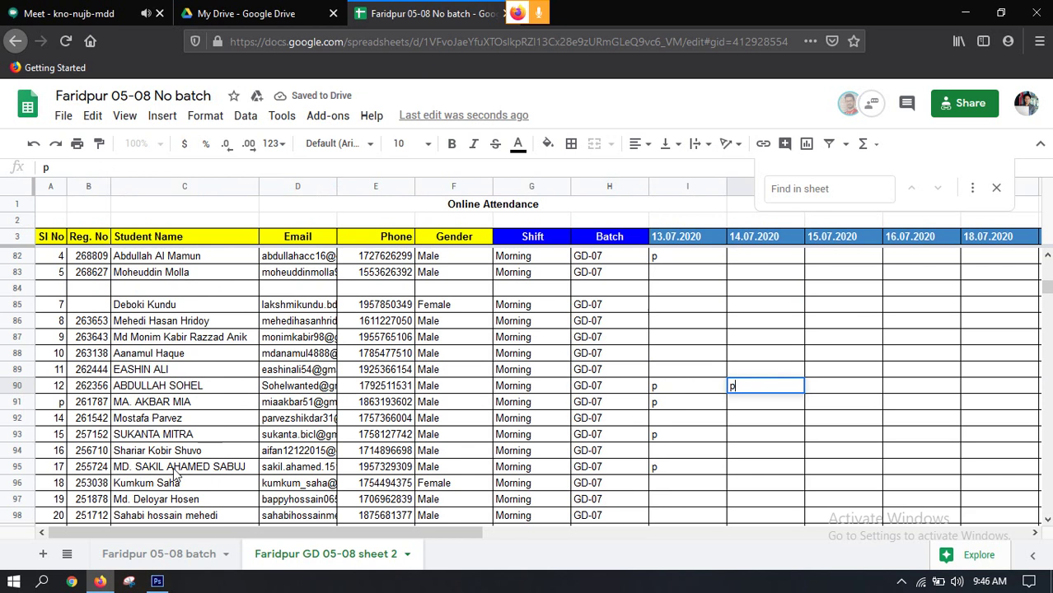
pyautogui.click(206, 420)
pyautogui.scroll(-1, 293, 415)
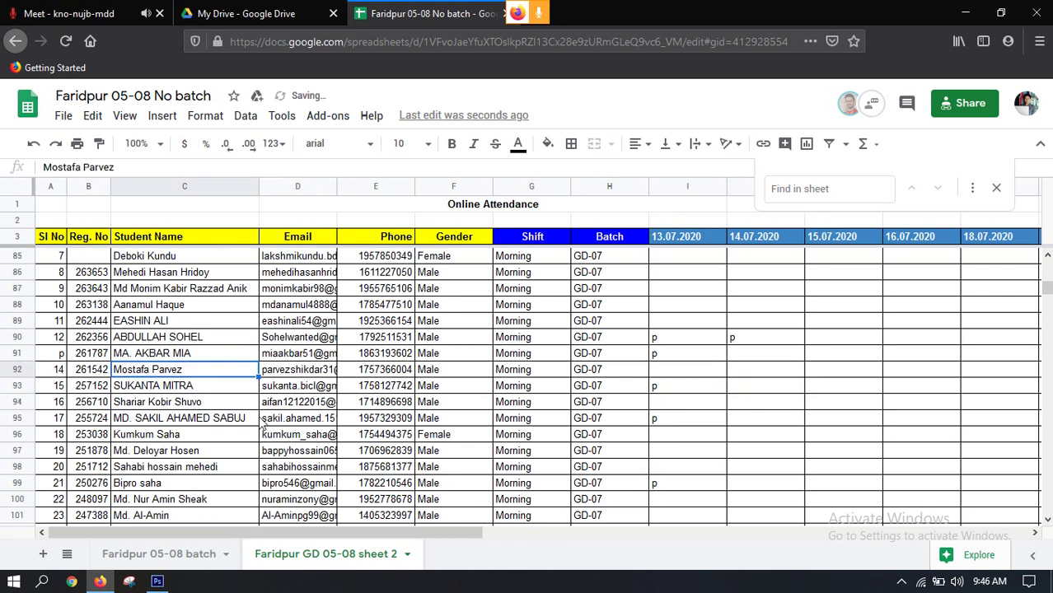
pyautogui.scroll(-1, 168, 482)
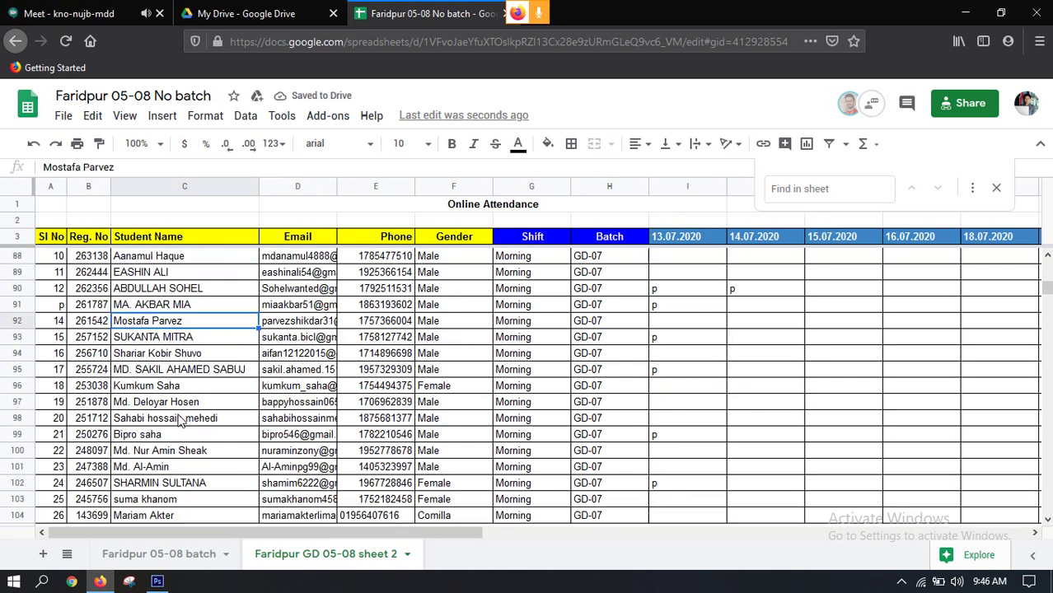
pyautogui.click(748, 309)
pyautogui.write('p')
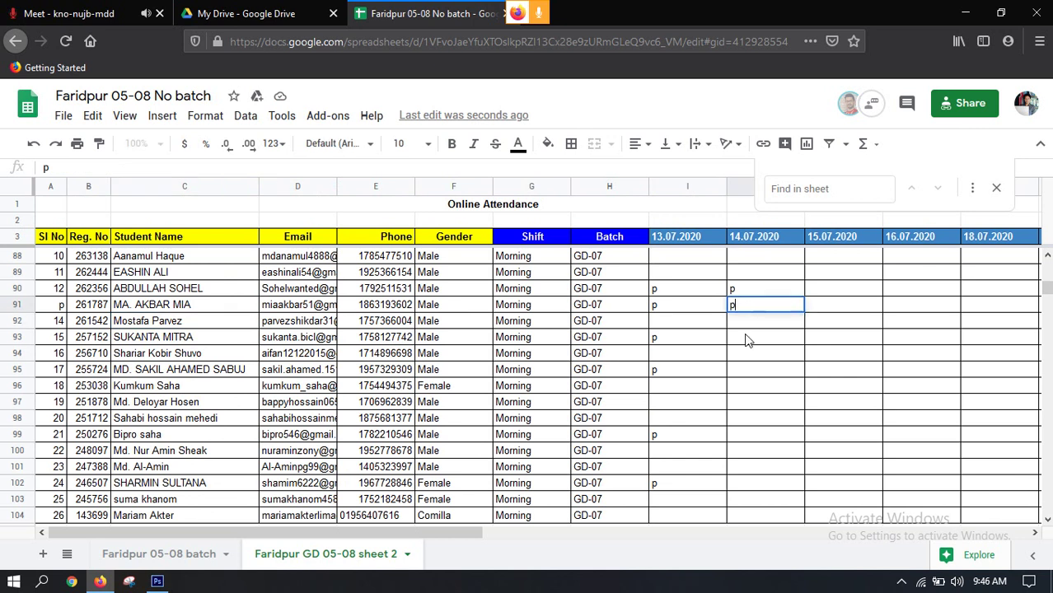
pyautogui.click(749, 337)
# Recheck the meeting participants and mark the attending GD-05 student in row 14 with "p" for 14.07.2020
pyautogui.click(100, 10)
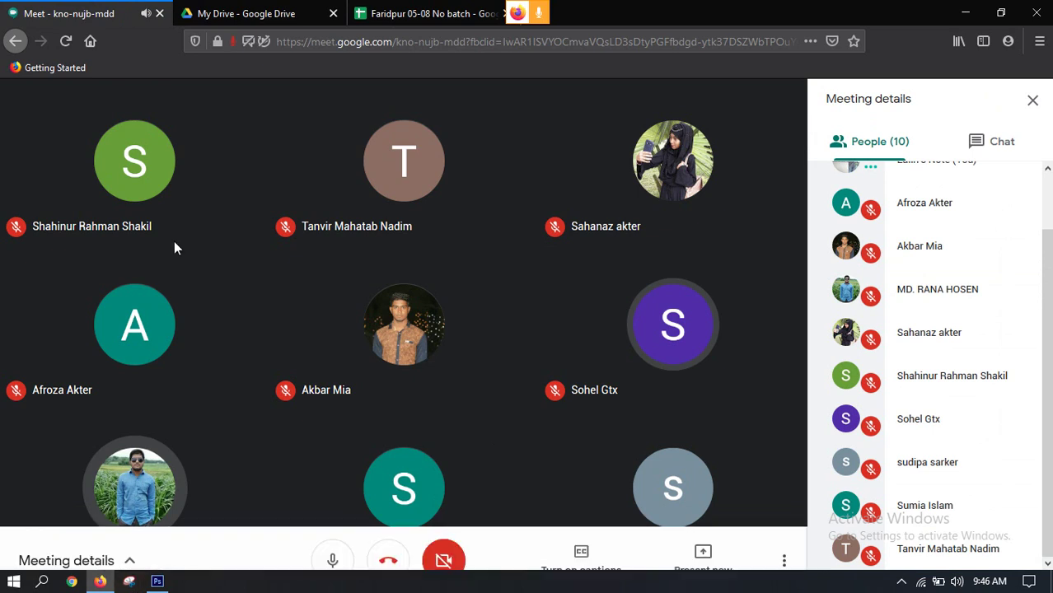
pyautogui.click(424, 13)
pyautogui.scroll(-10, 251, 327)
pyautogui.scroll(11, 248, 322)
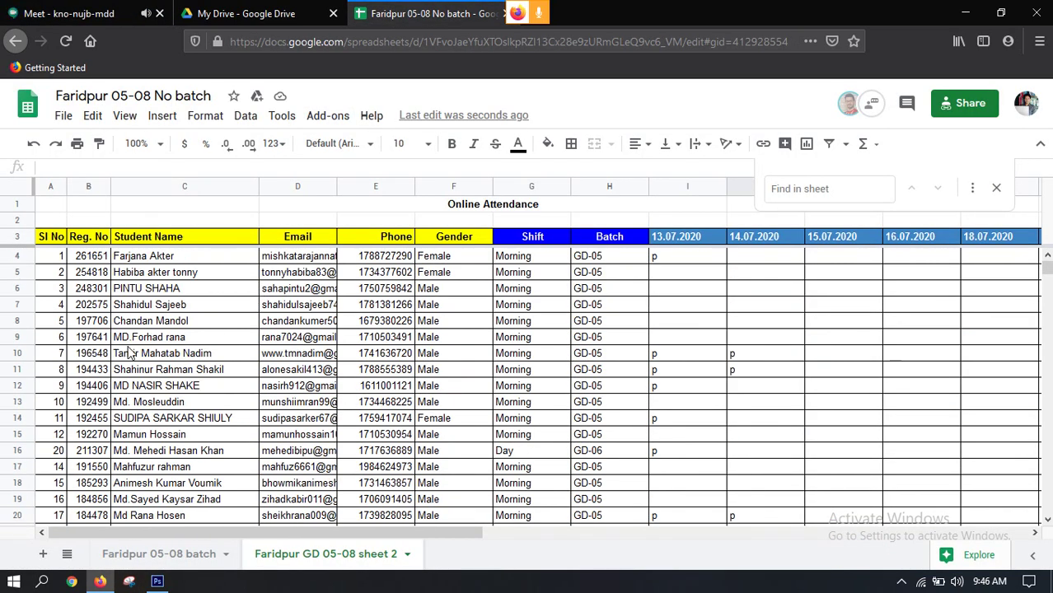
pyautogui.click(144, 420)
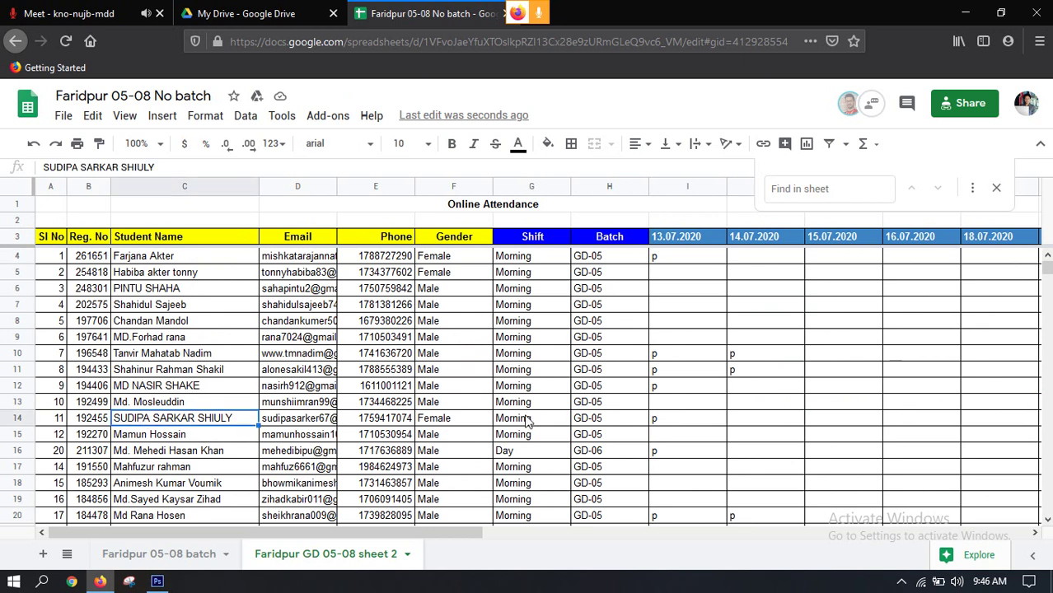
pyautogui.click(754, 422)
pyautogui.write('p')
pyautogui.click(583, 416)
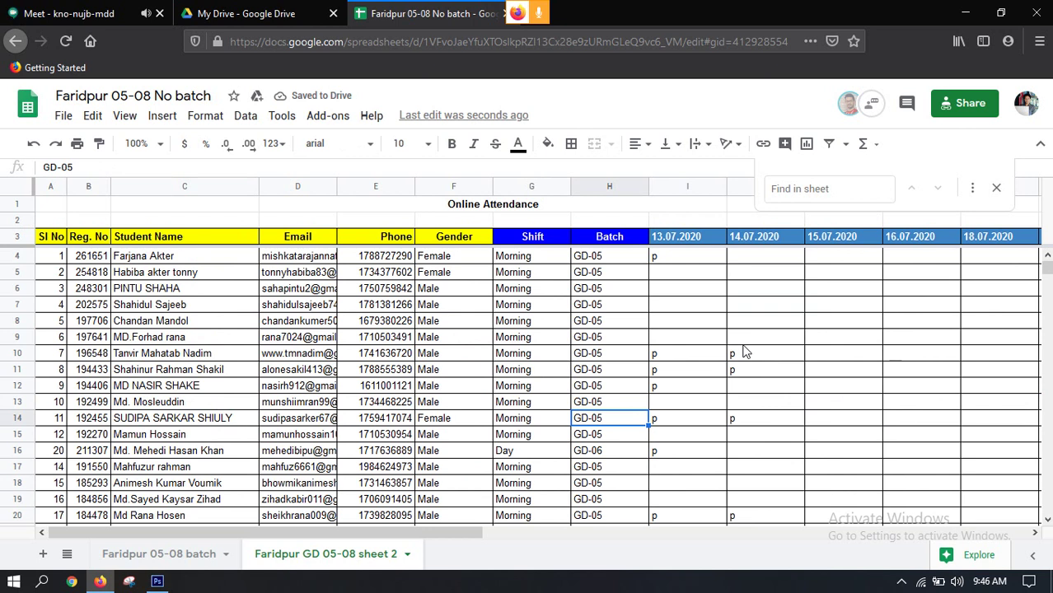
# Check the "p" marks entered for 14.07.2020 in the GD-05 list
pyautogui.click(746, 369)
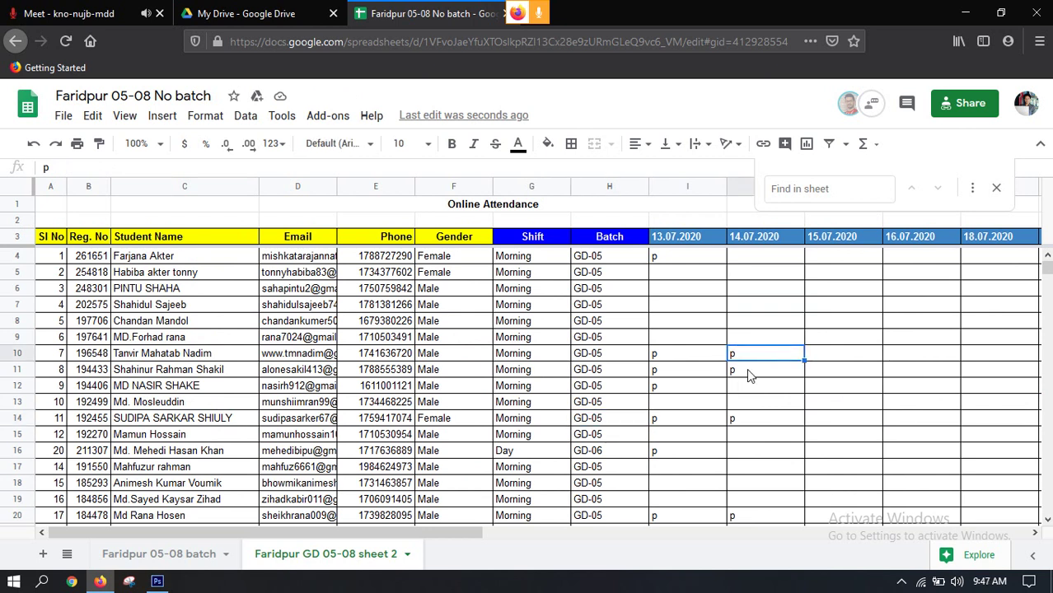
pyautogui.click(745, 420)
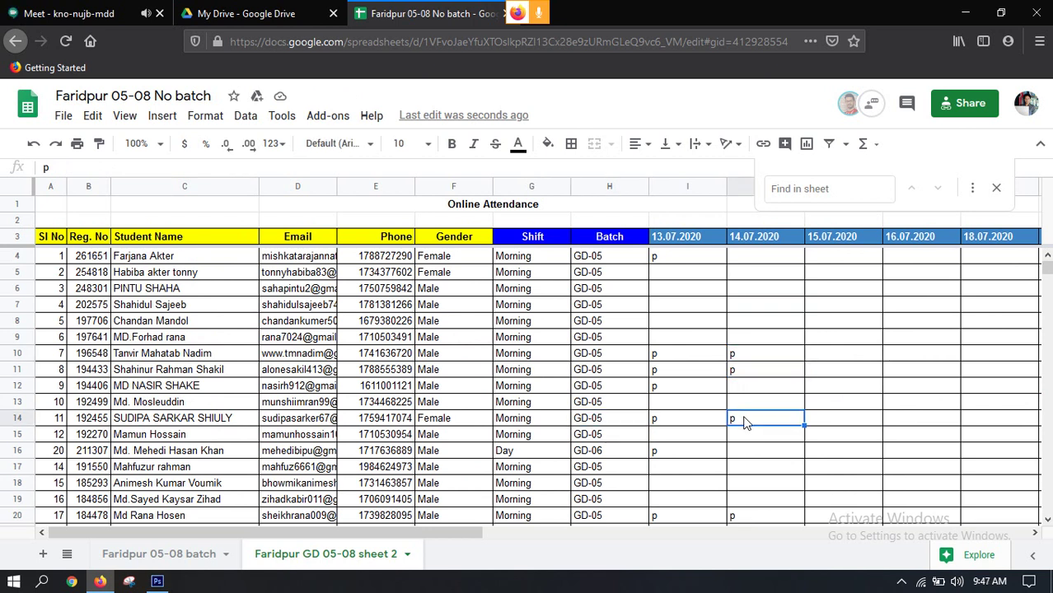
pyautogui.scroll(-1, 719, 388)
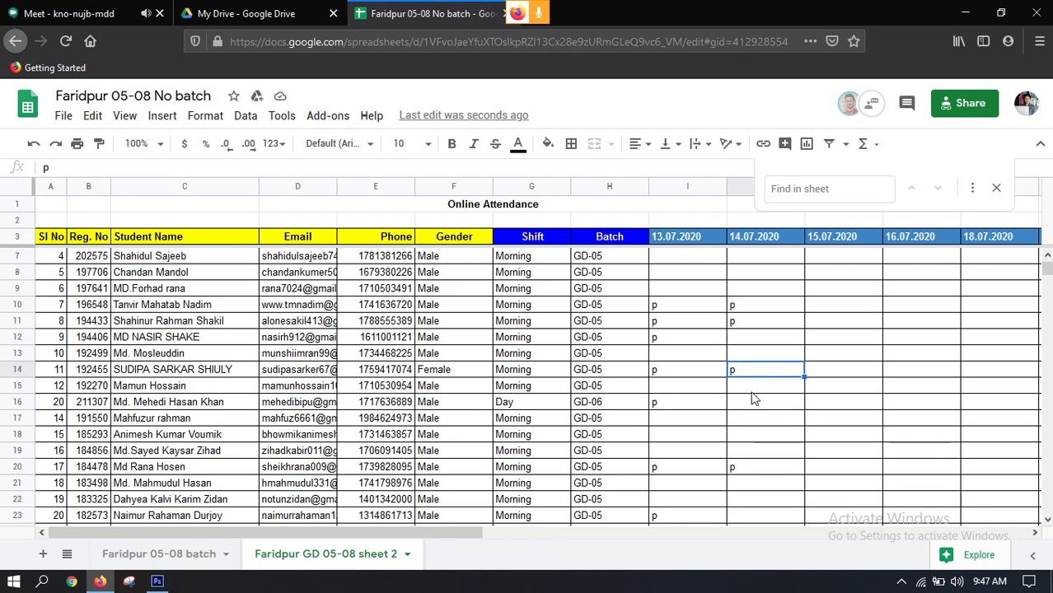
# Go through the remaining 14.07.2020 "p" marks from row 14 down to the end of the first list at row 31
pyautogui.scroll(-1, 734, 396)
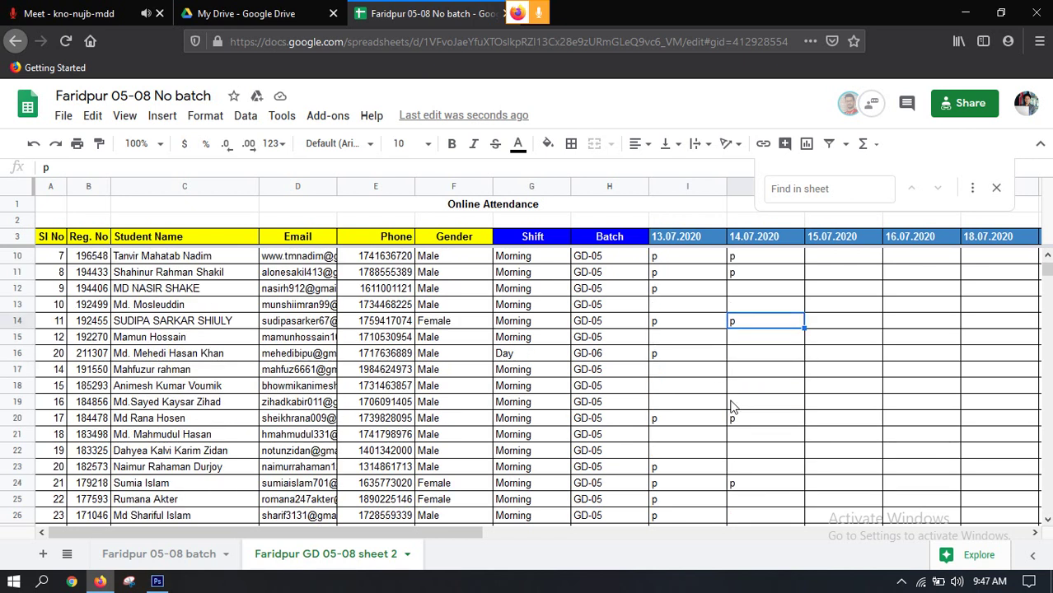
pyautogui.click(742, 423)
pyautogui.scroll(-1, 741, 425)
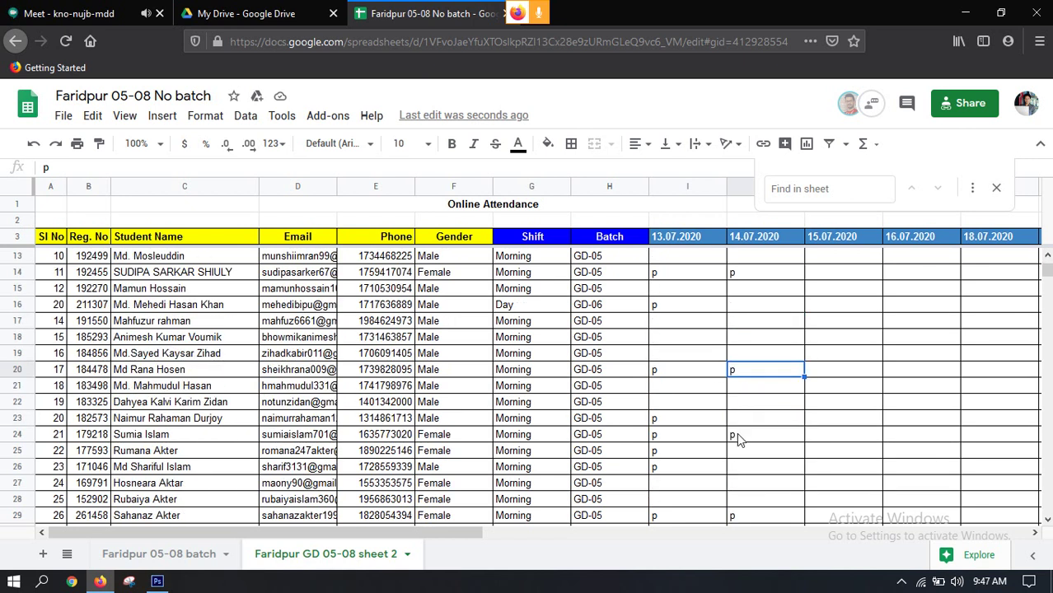
pyautogui.click(736, 432)
pyautogui.scroll(-2, 737, 432)
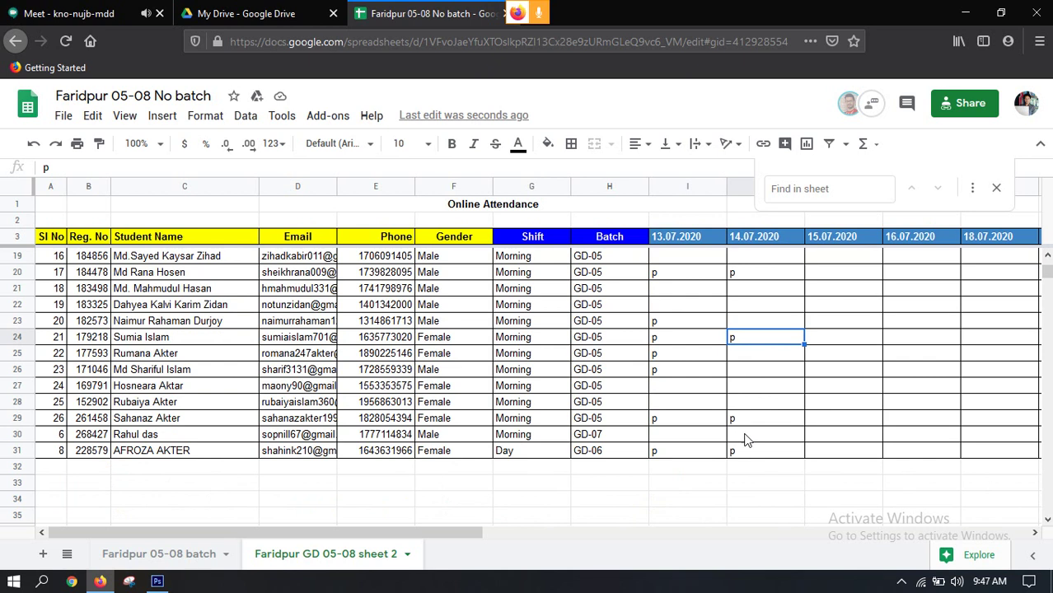
pyautogui.click(744, 422)
pyautogui.click(750, 448)
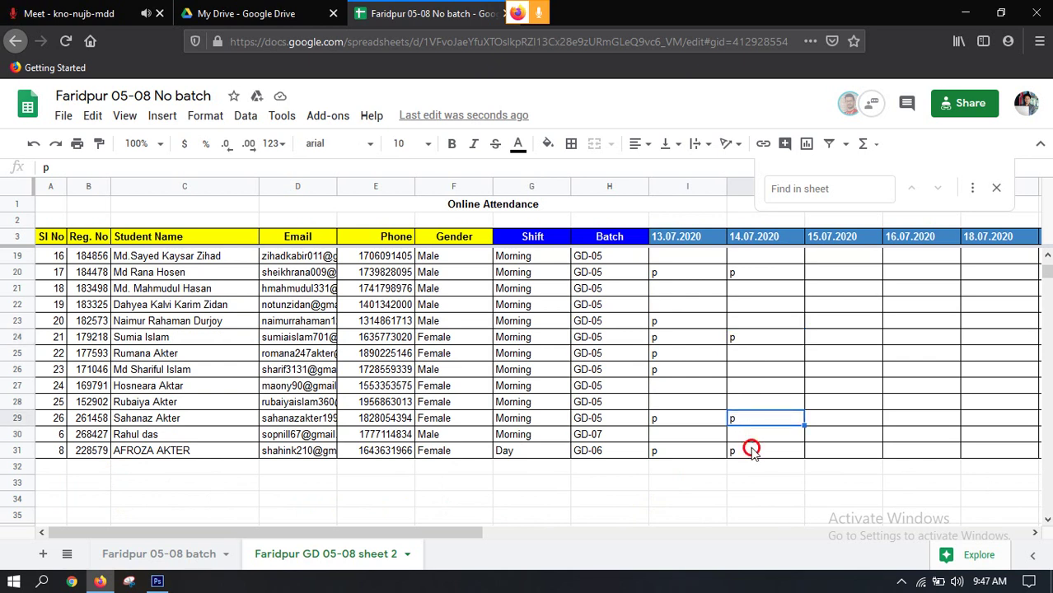
pyautogui.scroll(5, 756, 362)
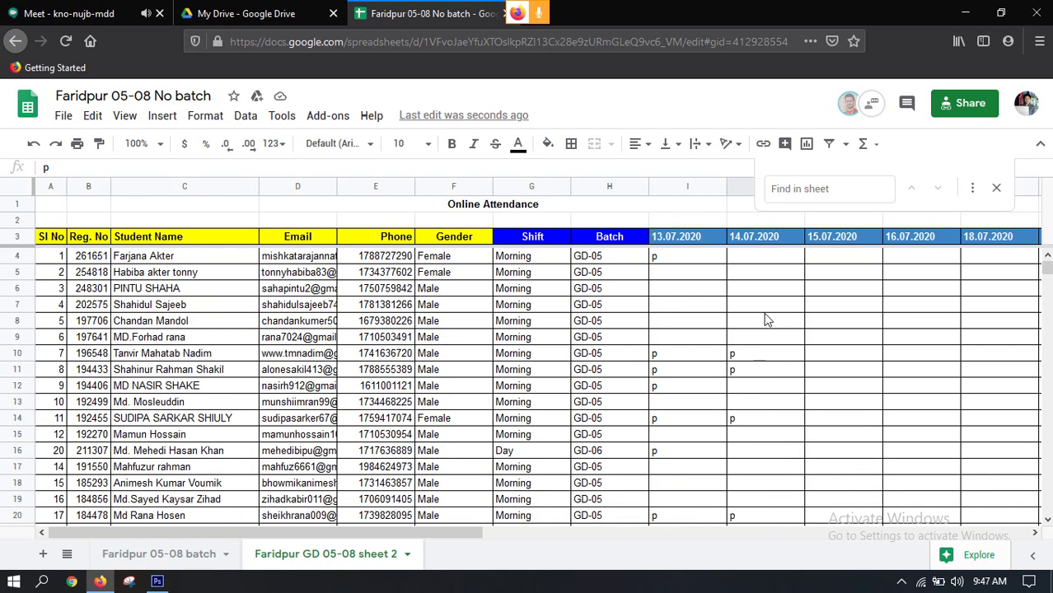
# Return to the video meeting and admit the participant who is waiting to join
pyautogui.click(68, 14)
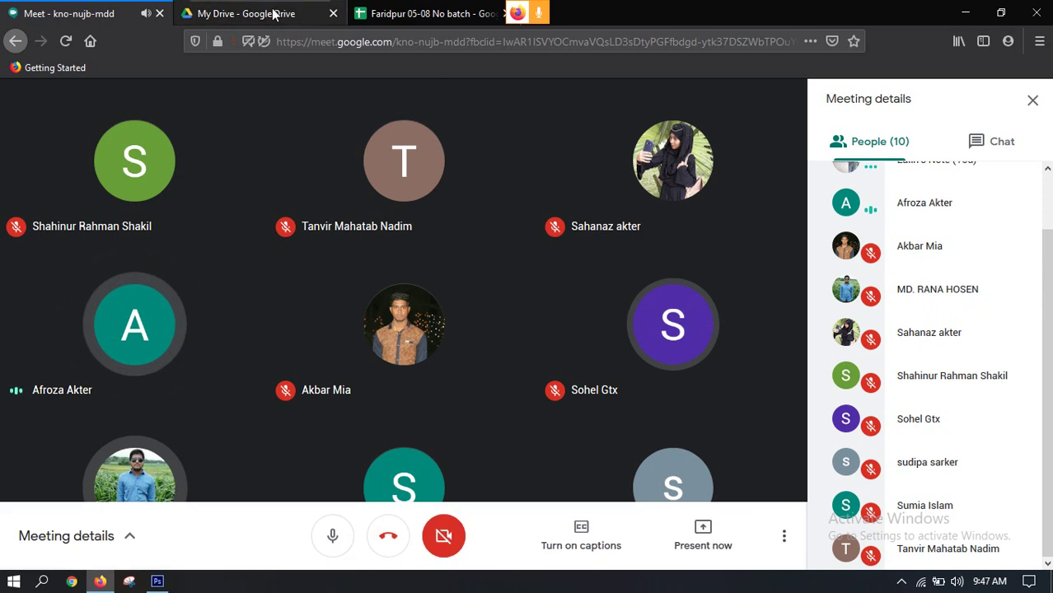
pyautogui.click(265, 13)
pyautogui.click(123, 10)
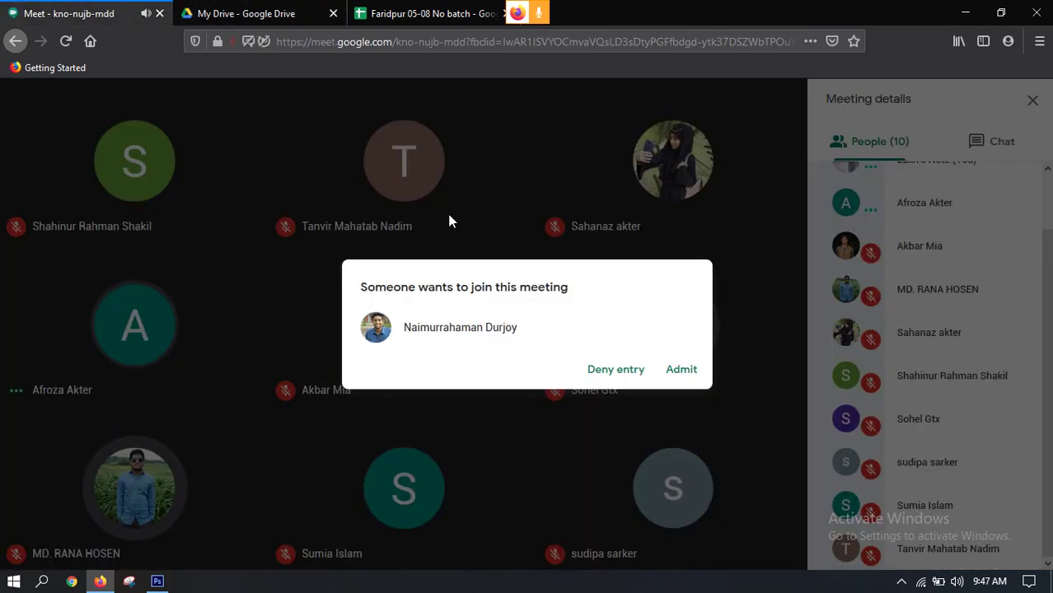
pyautogui.click(681, 368)
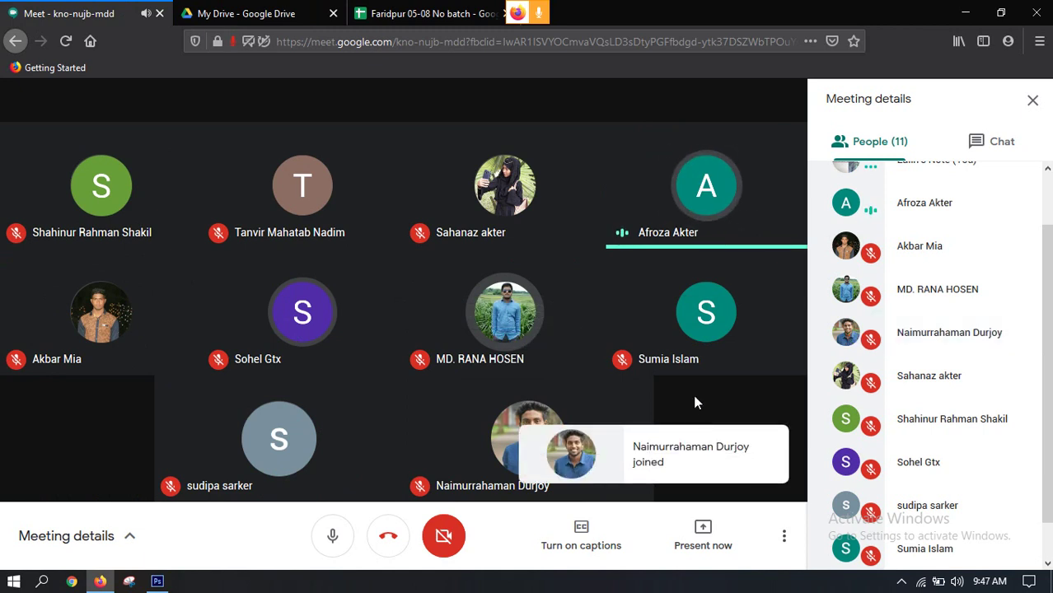
# Find the newly admitted GD-05 student in row 23 of the attendance sheet and mark them with "p" for 14.07.2020
pyautogui.click(413, 10)
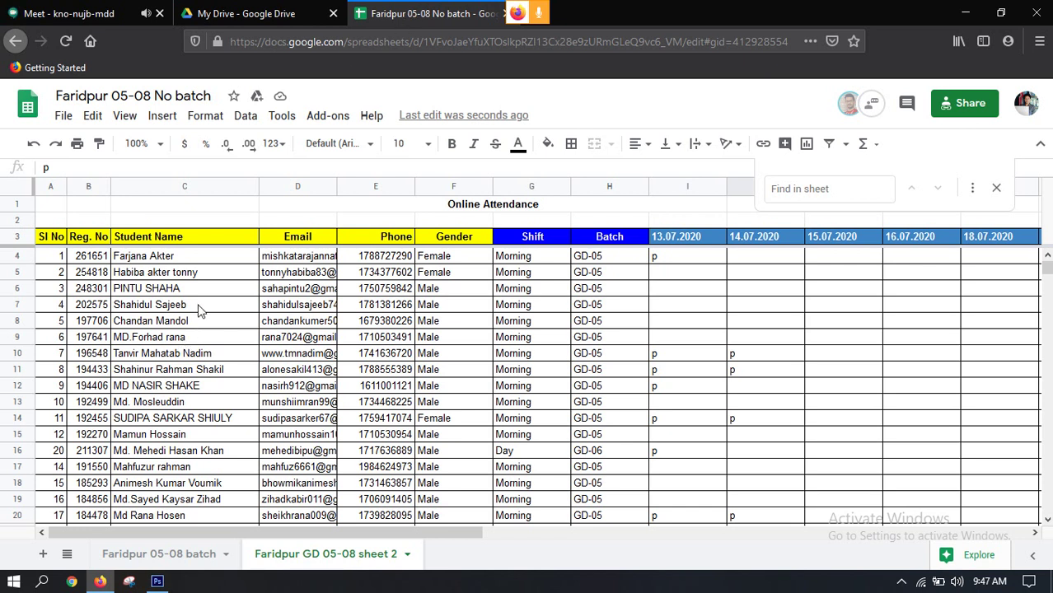
pyautogui.scroll(-1, 213, 322)
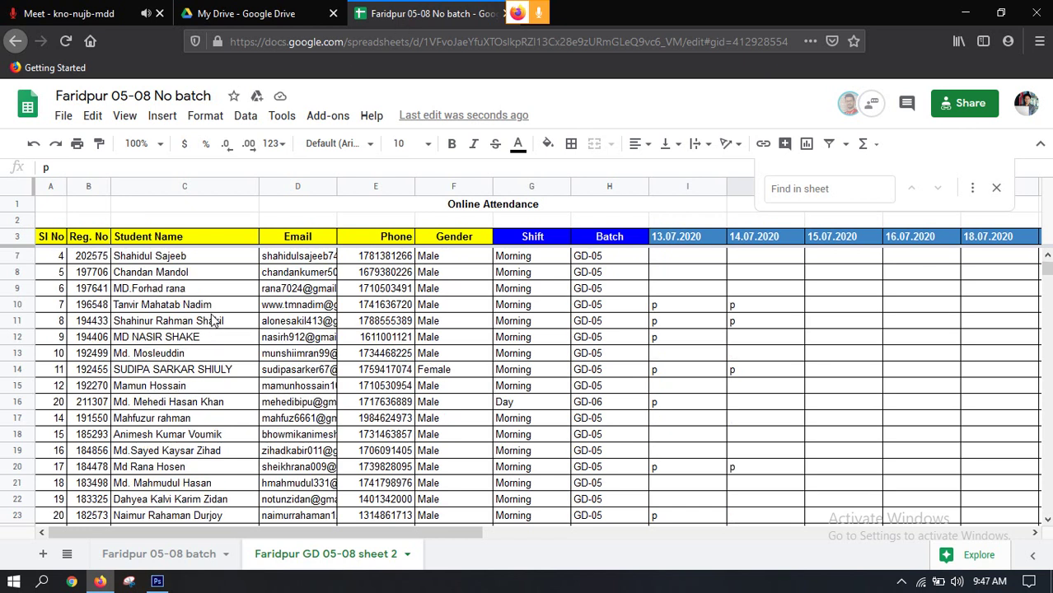
pyautogui.click(59, 10)
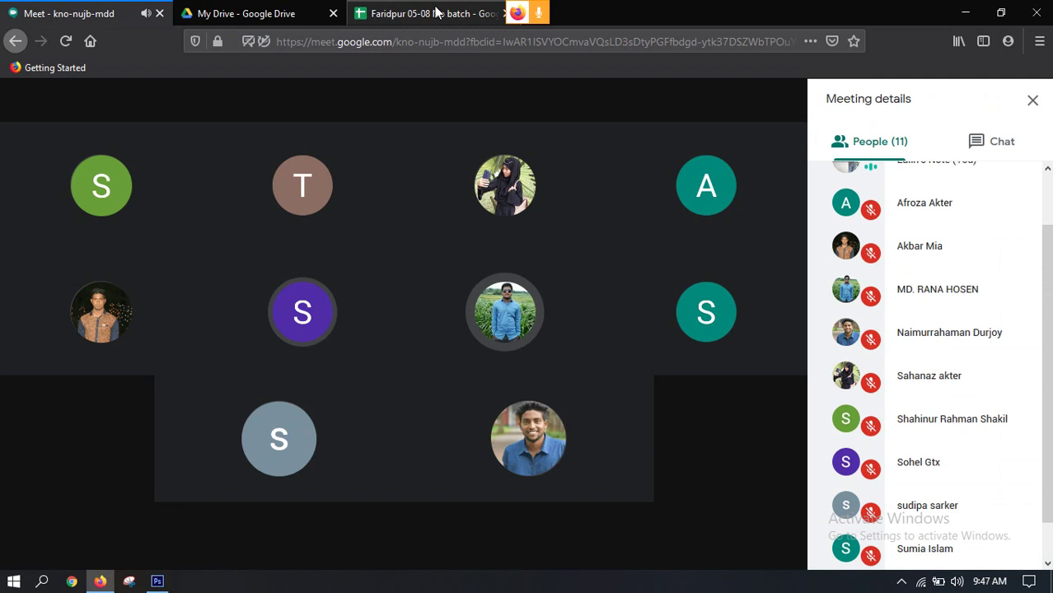
pyautogui.click(413, 12)
pyautogui.click(101, 10)
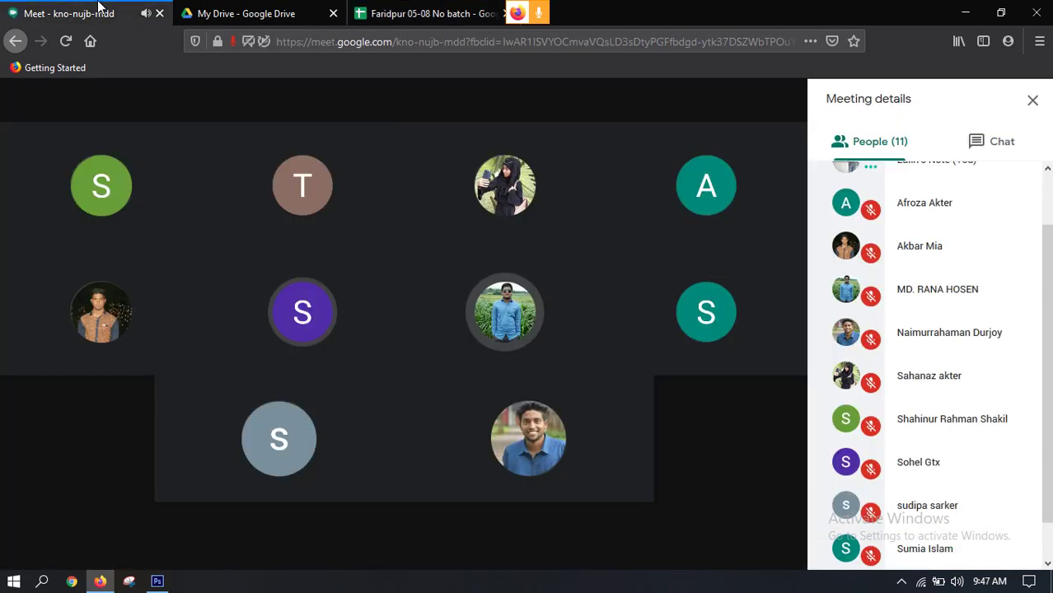
pyautogui.click(414, 15)
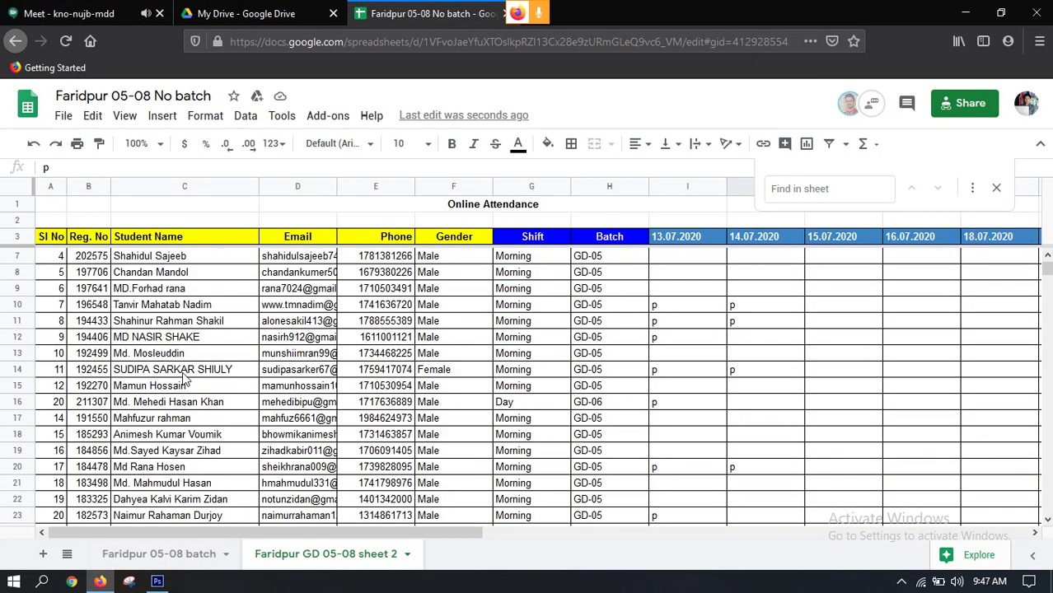
pyautogui.scroll(-2, 216, 386)
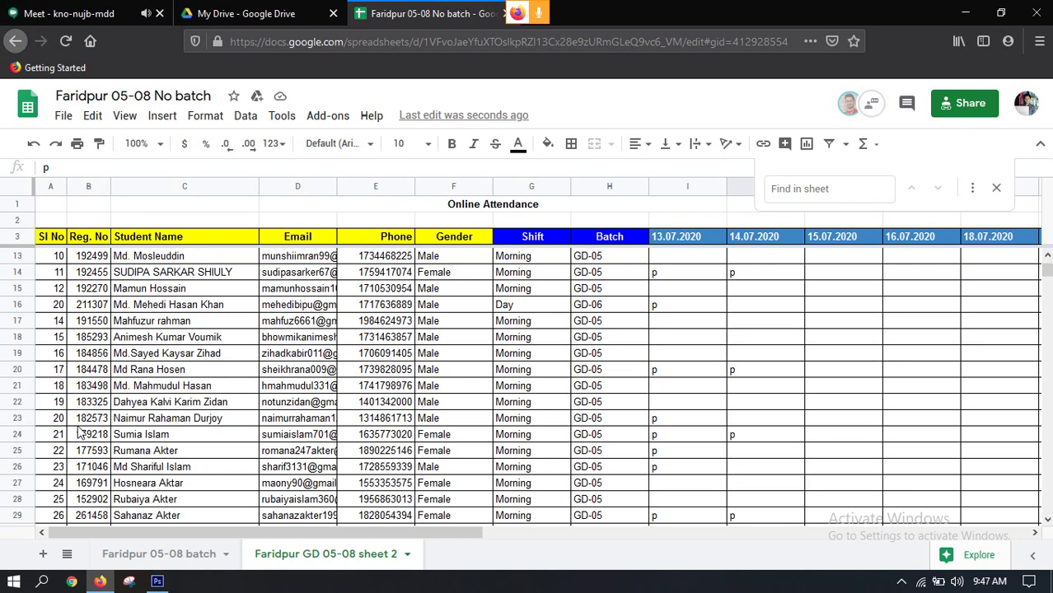
pyautogui.click(15, 418)
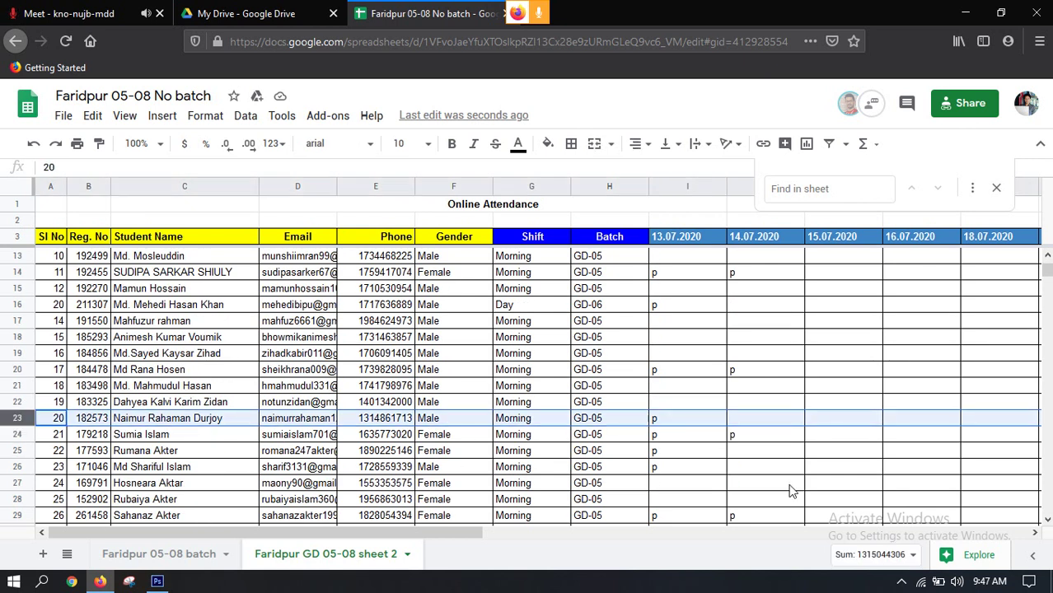
pyautogui.click(740, 421)
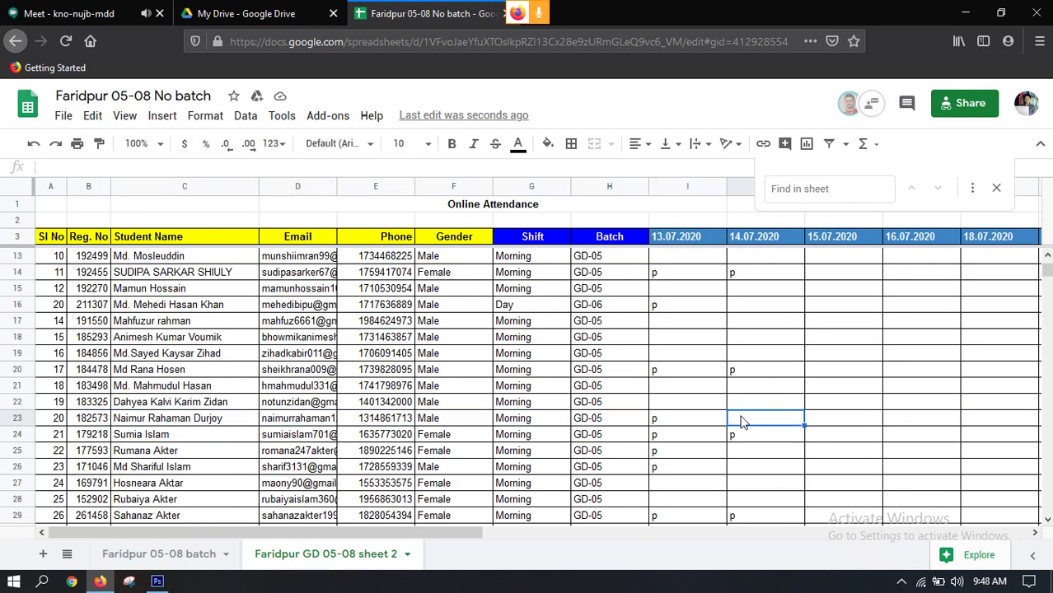
pyautogui.write('p')
pyautogui.press('Tab')
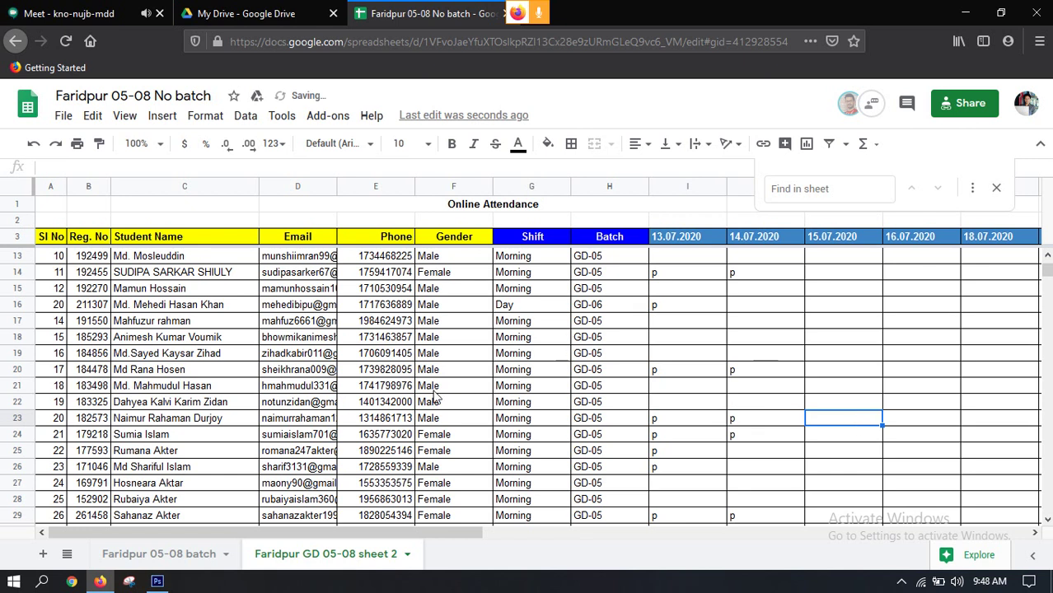
# Compare the meeting's participant list with the attendance sheet once more and return to the meeting
pyautogui.scroll(3, 434, 397)
pyautogui.click(82, 9)
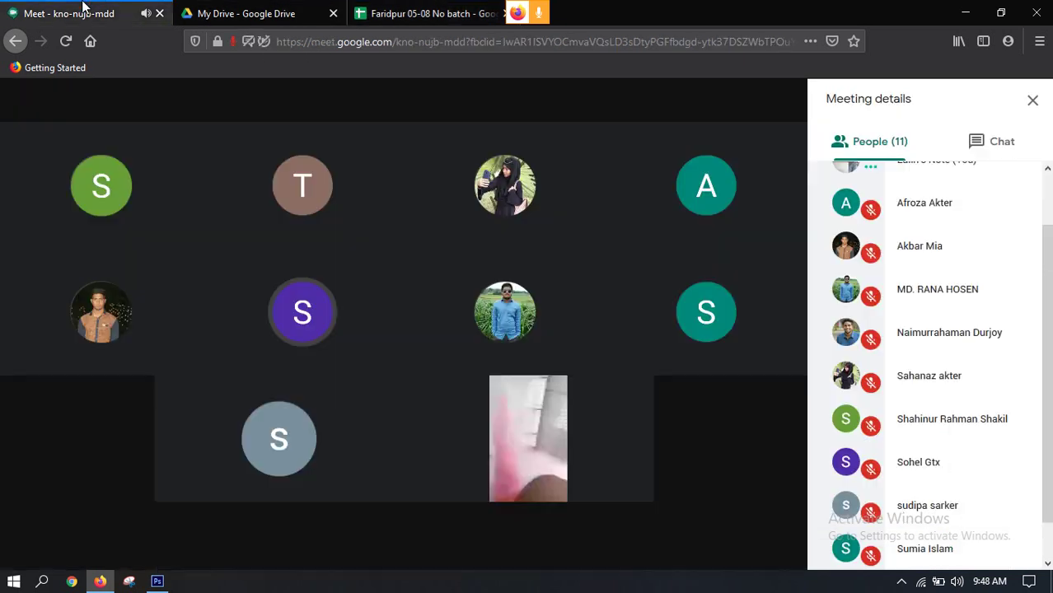
pyautogui.moveTo(622, 537)
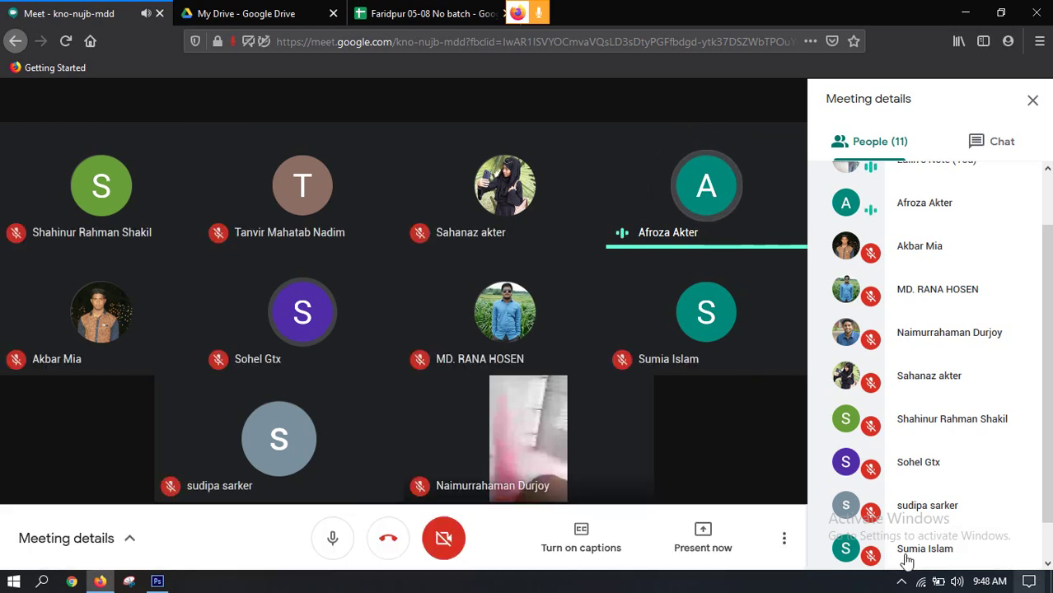
pyautogui.click(231, 14)
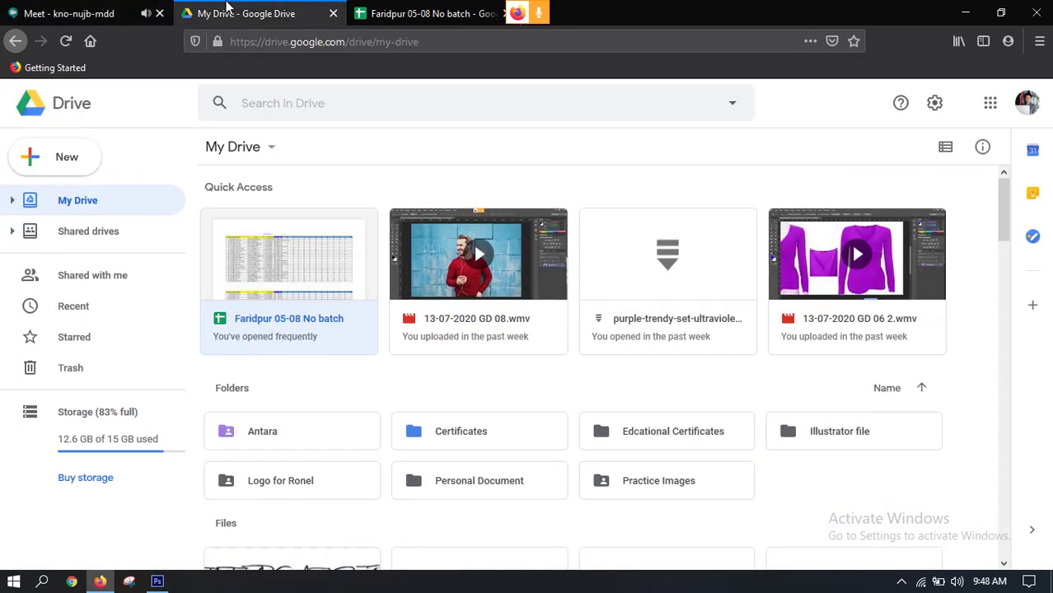
pyautogui.click(51, 12)
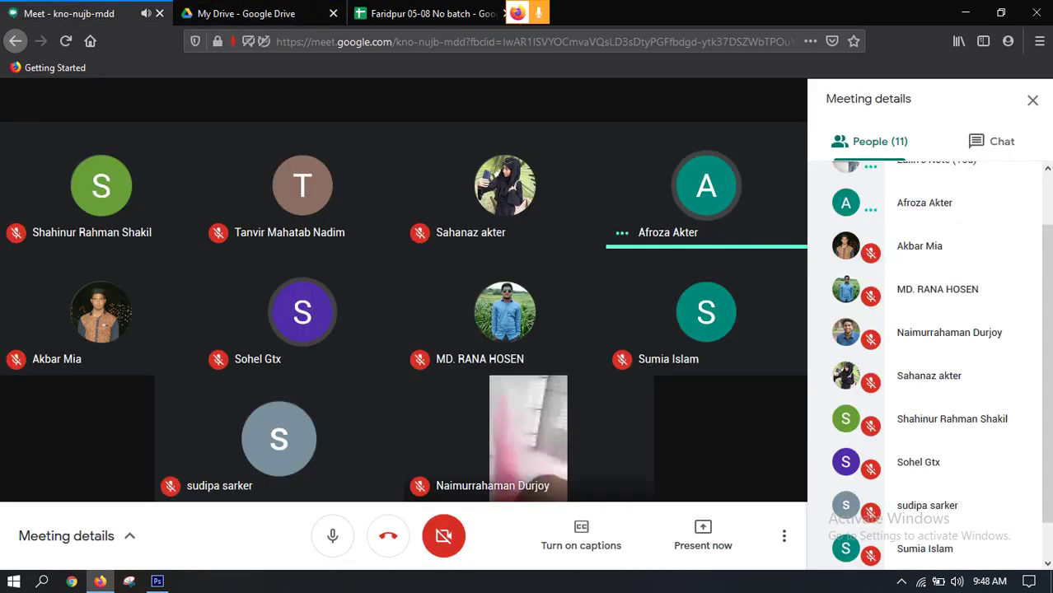
pyautogui.click(428, 13)
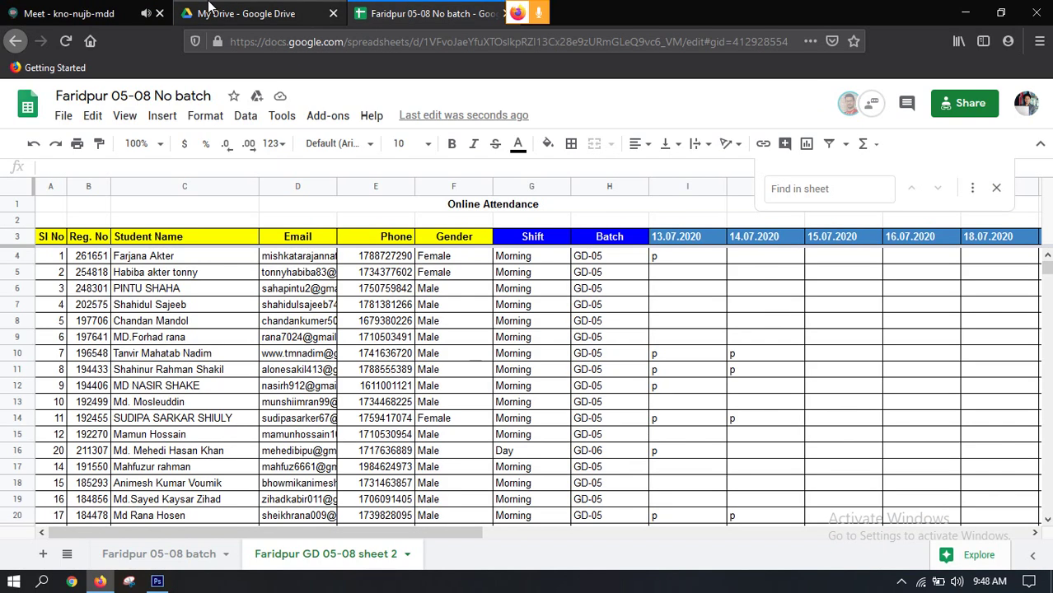
pyautogui.click(64, 13)
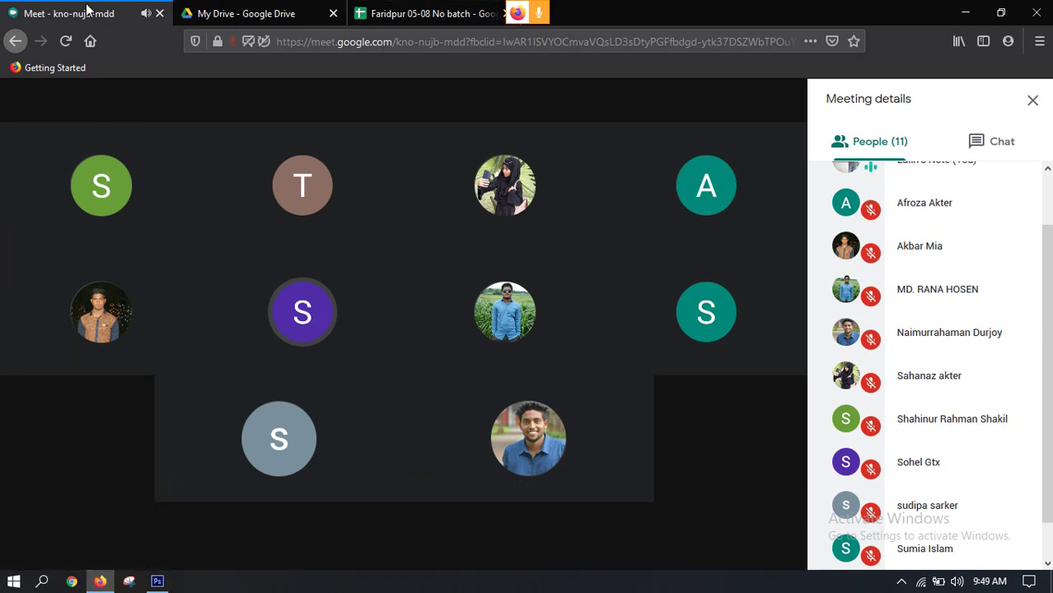
pyautogui.click(271, 12)
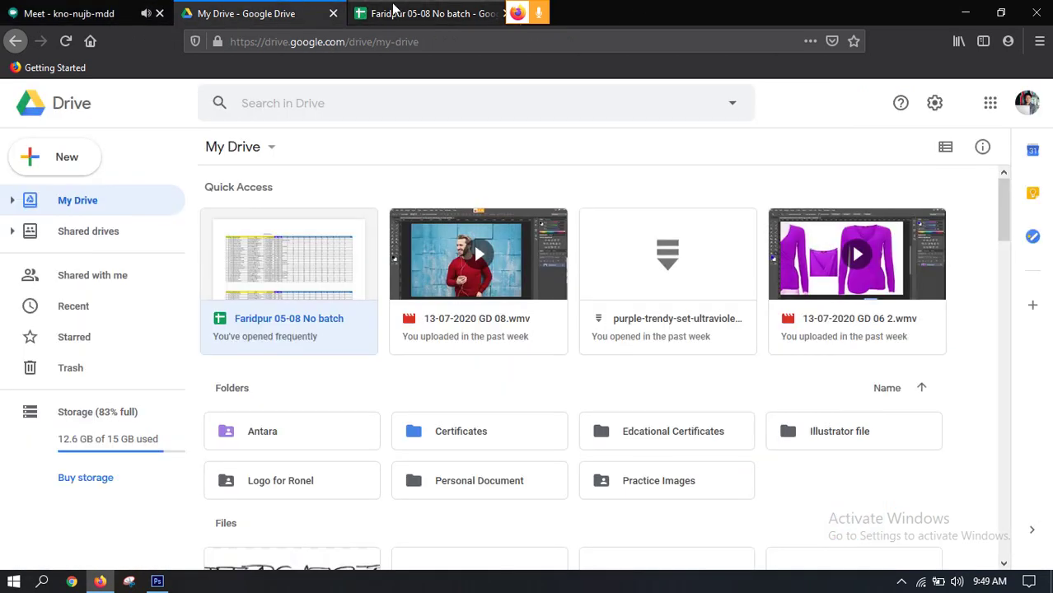
pyautogui.click(420, 13)
pyautogui.click(101, 10)
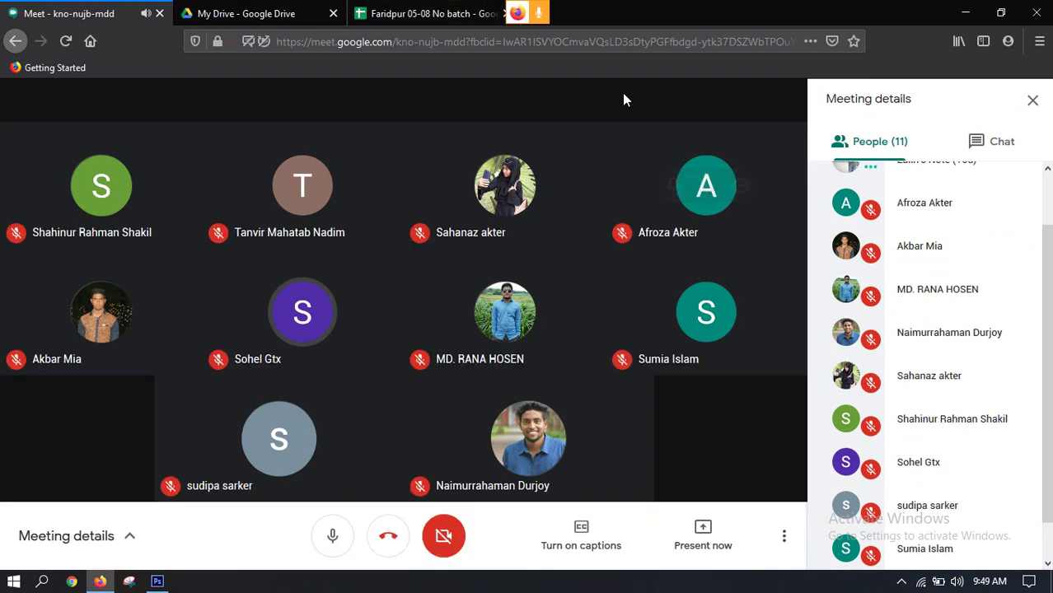
# Switch to Adobe Photoshop and activate the Move tool
pyautogui.moveTo(158, 583)
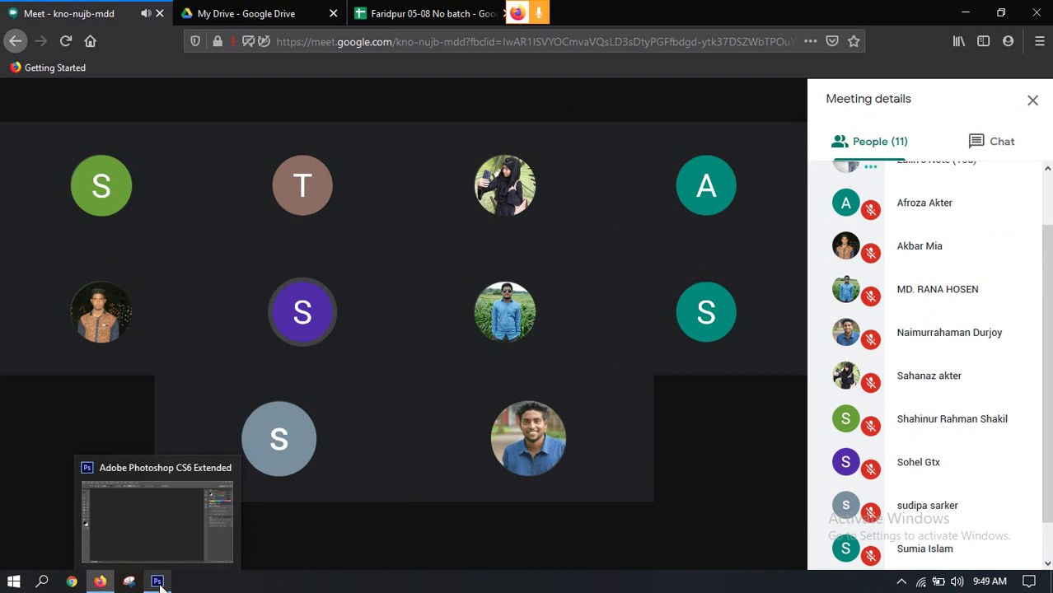
pyautogui.click(158, 581)
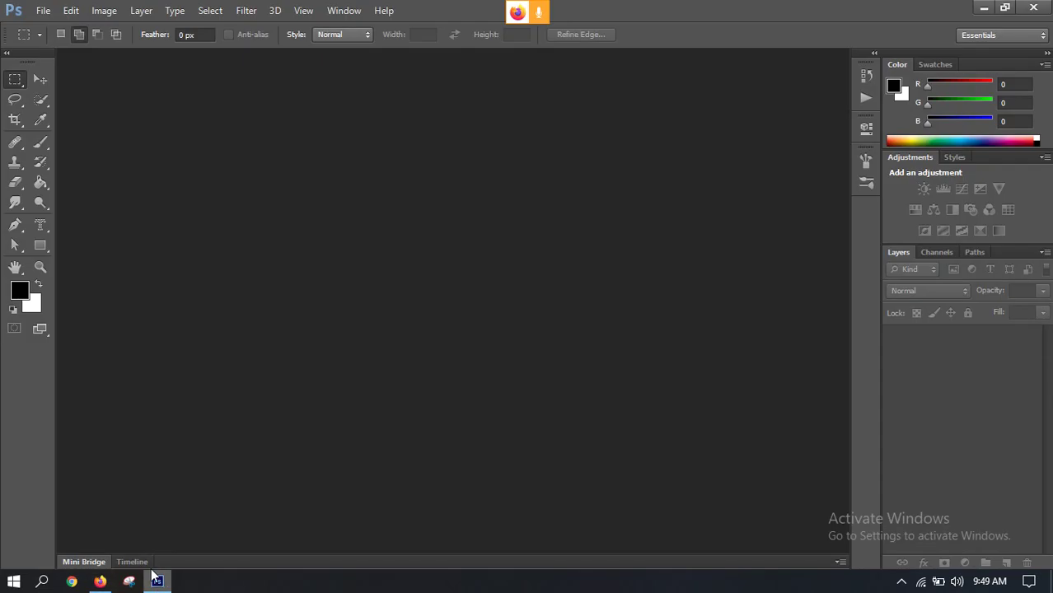
pyautogui.click(39, 79)
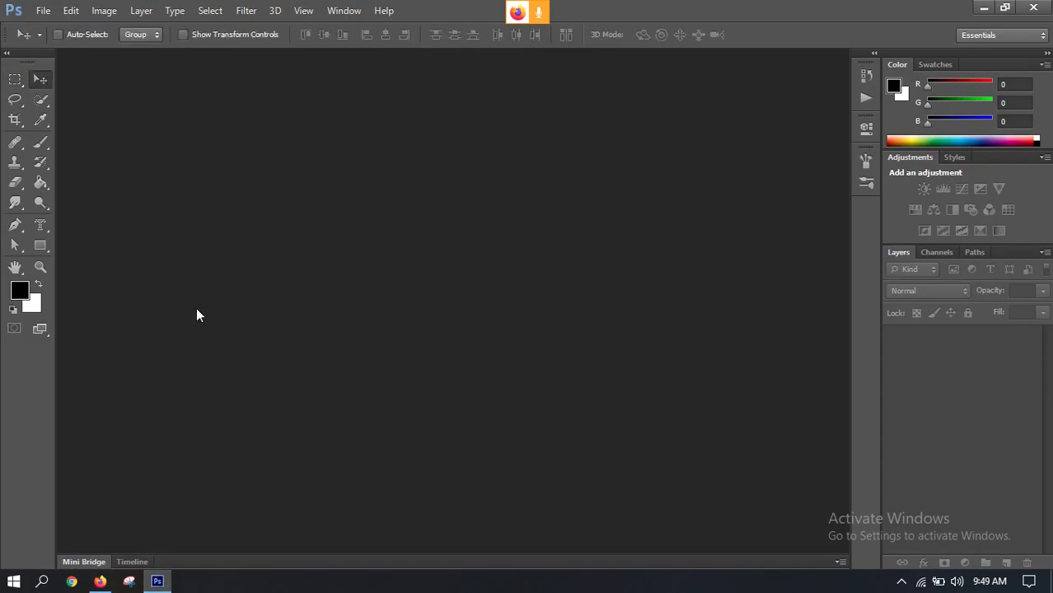
pyautogui.click(15, 78)
pyautogui.click(40, 80)
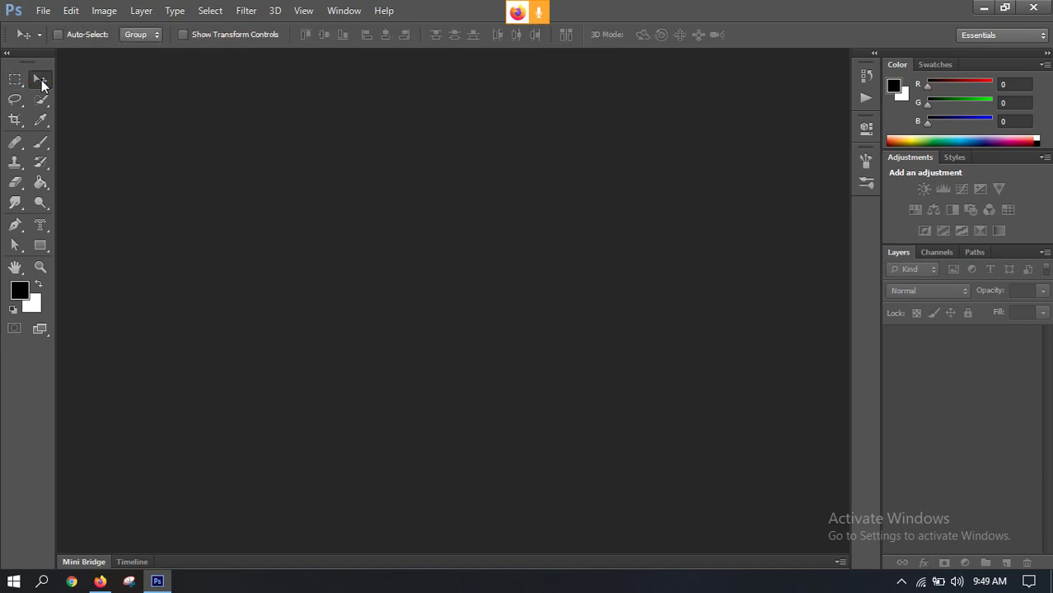
pyautogui.click(51, 10)
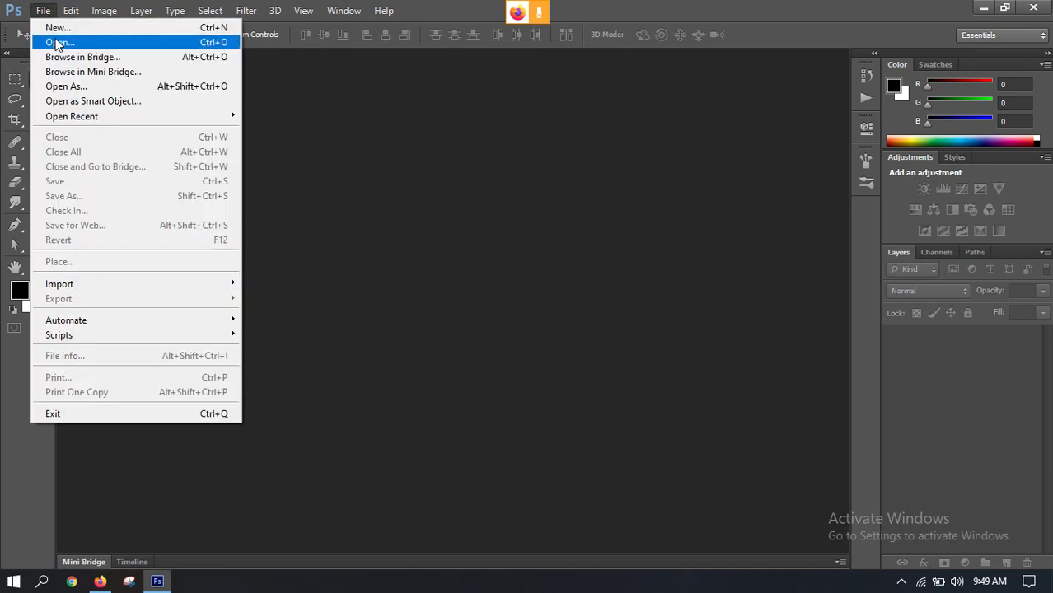
# Switch back to the meeting in Firefox and present the entire screen to the participants
pyautogui.click(100, 582)
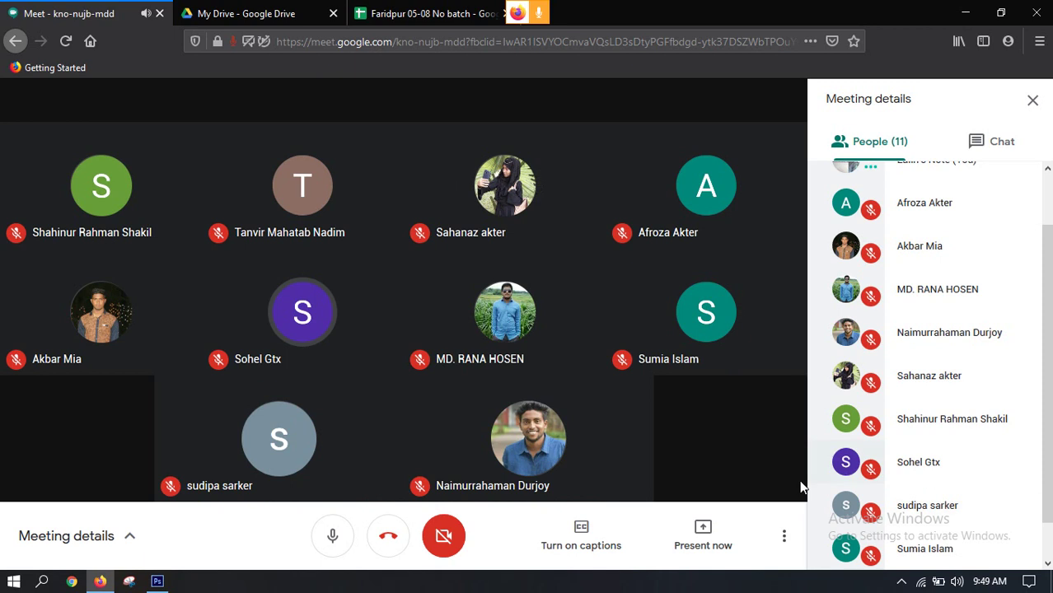
pyautogui.click(693, 546)
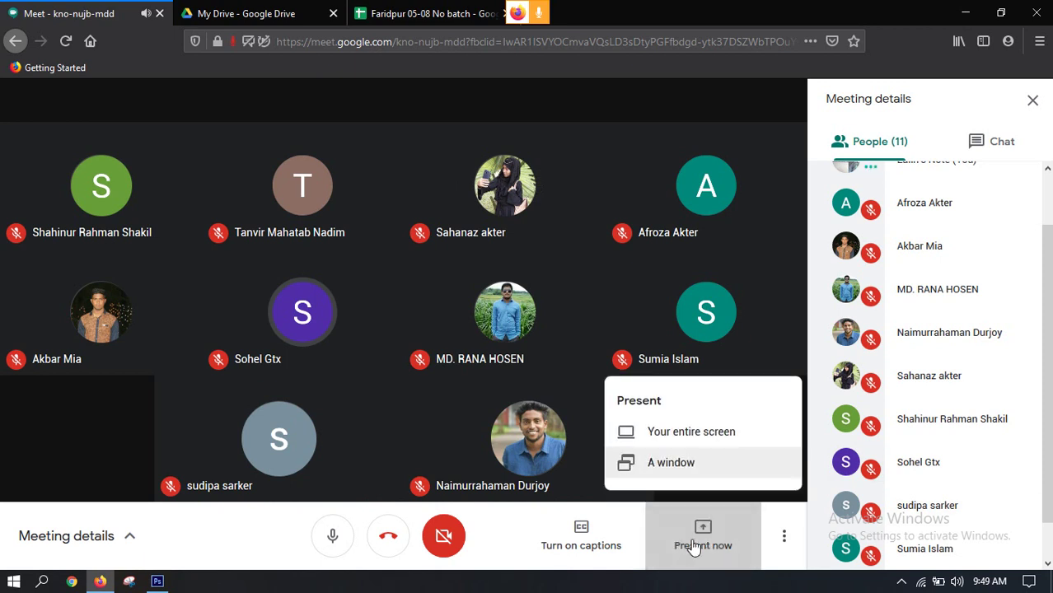
pyautogui.click(670, 436)
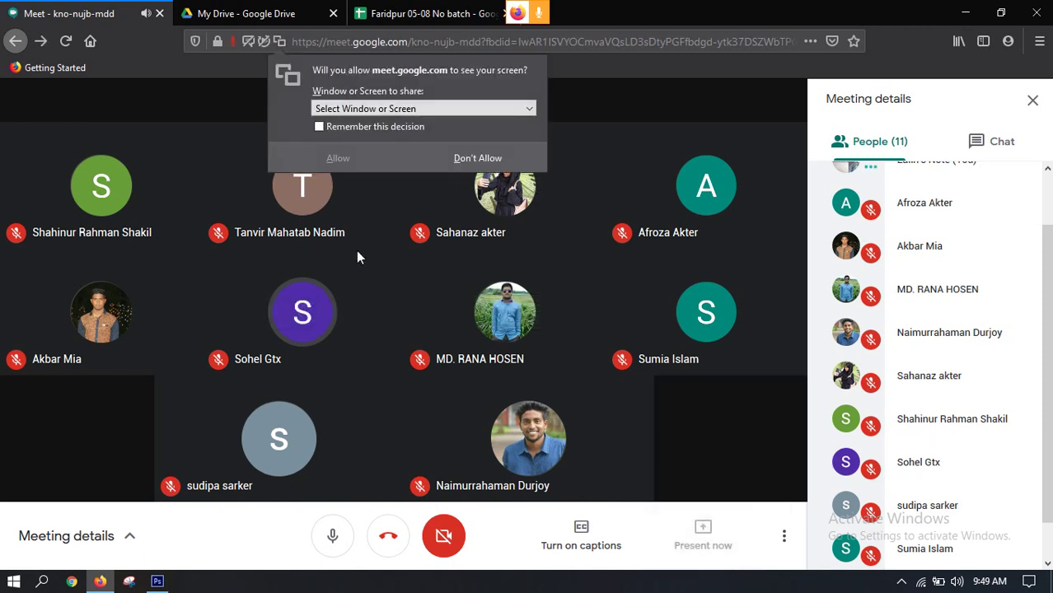
pyautogui.click(437, 108)
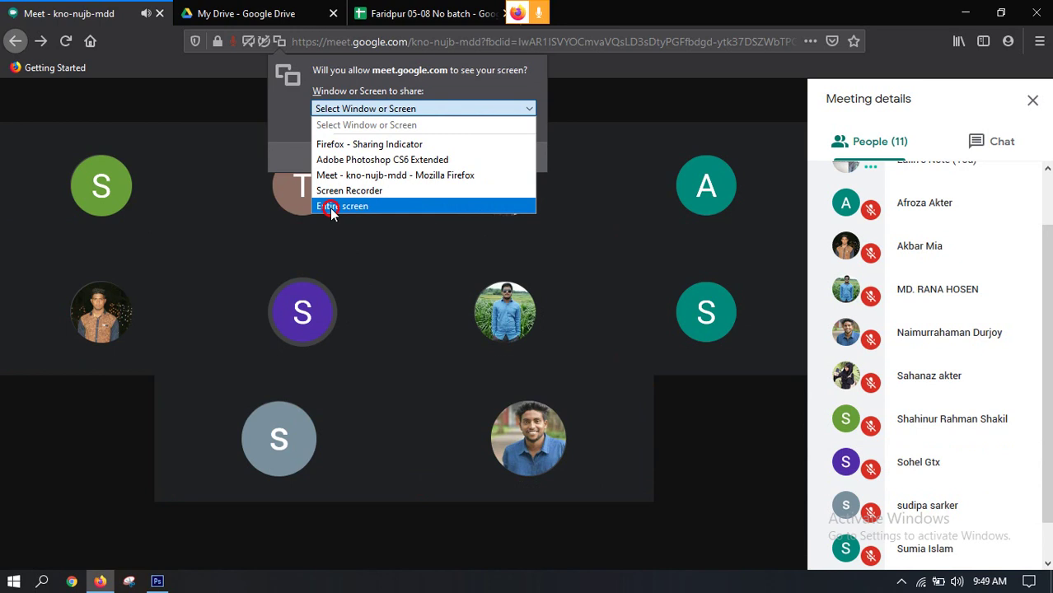
pyautogui.click(329, 207)
pyautogui.click(338, 310)
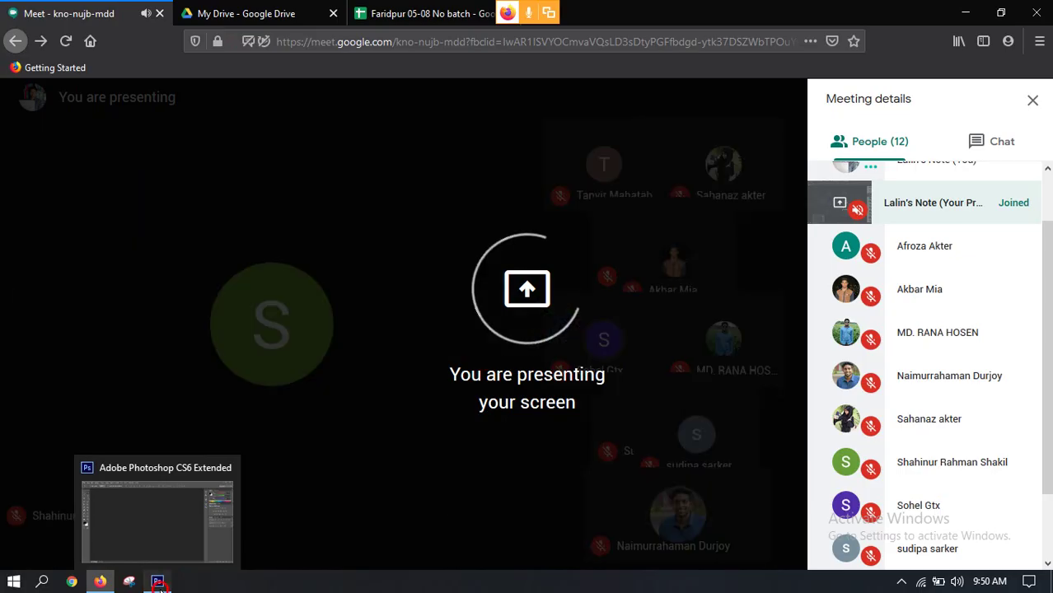
# Switch to Photoshop and look for an image to open in the LEDP folder on New Volume (E:), including its Slides and Lesso tools subfolders
pyautogui.click(157, 581)
pyautogui.click(44, 10)
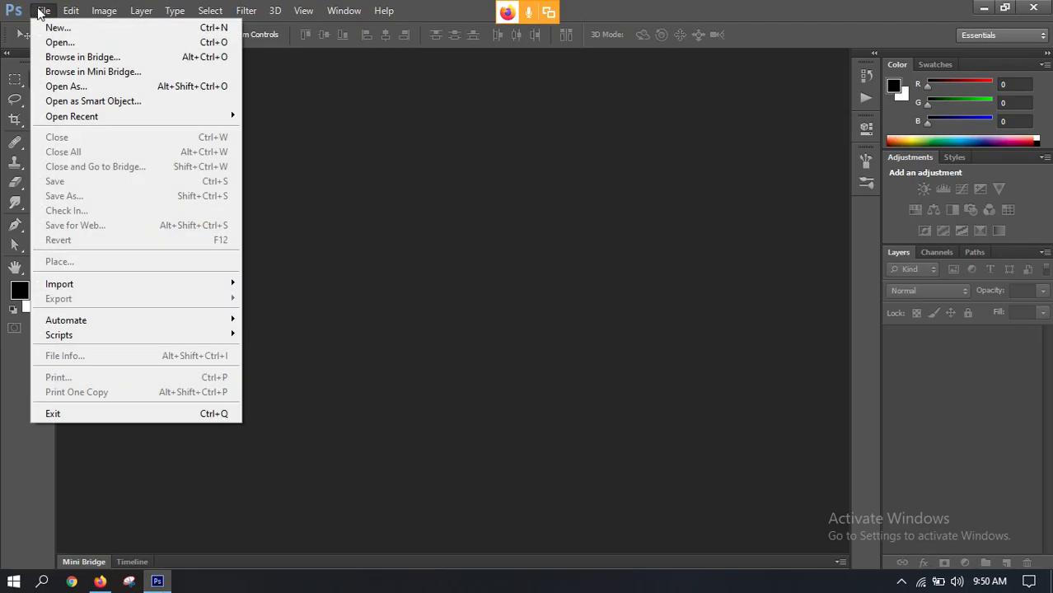
pyautogui.click(57, 41)
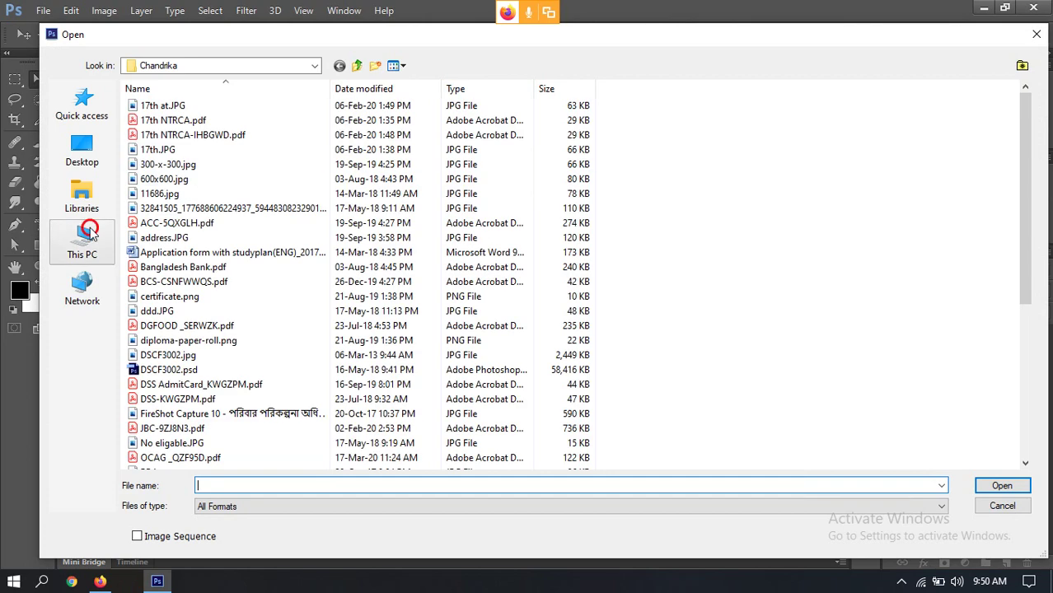
pyautogui.click(90, 236)
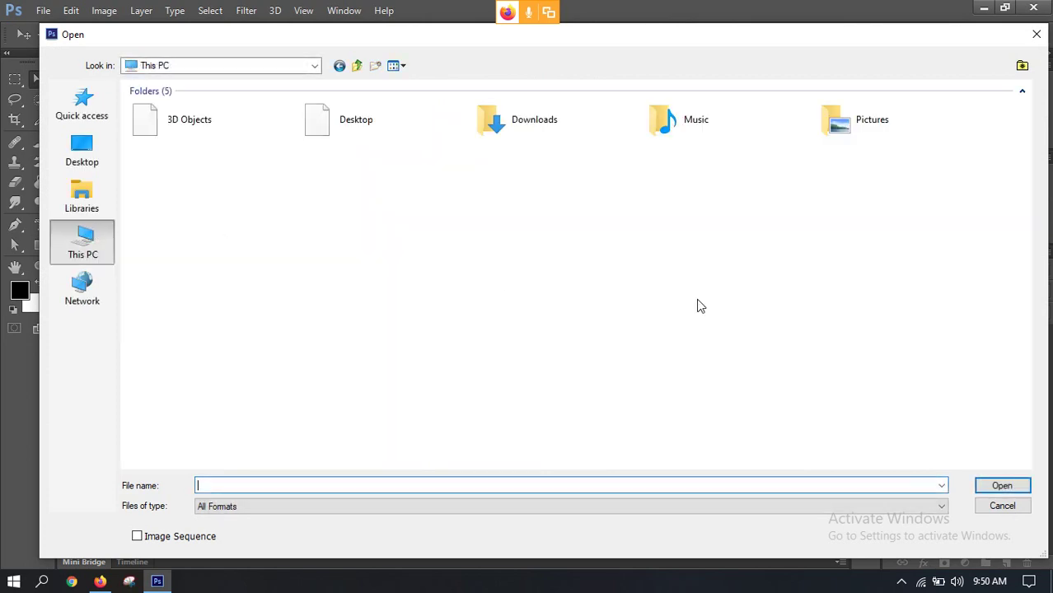
pyautogui.click(521, 203)
pyautogui.doubleClick(520, 204)
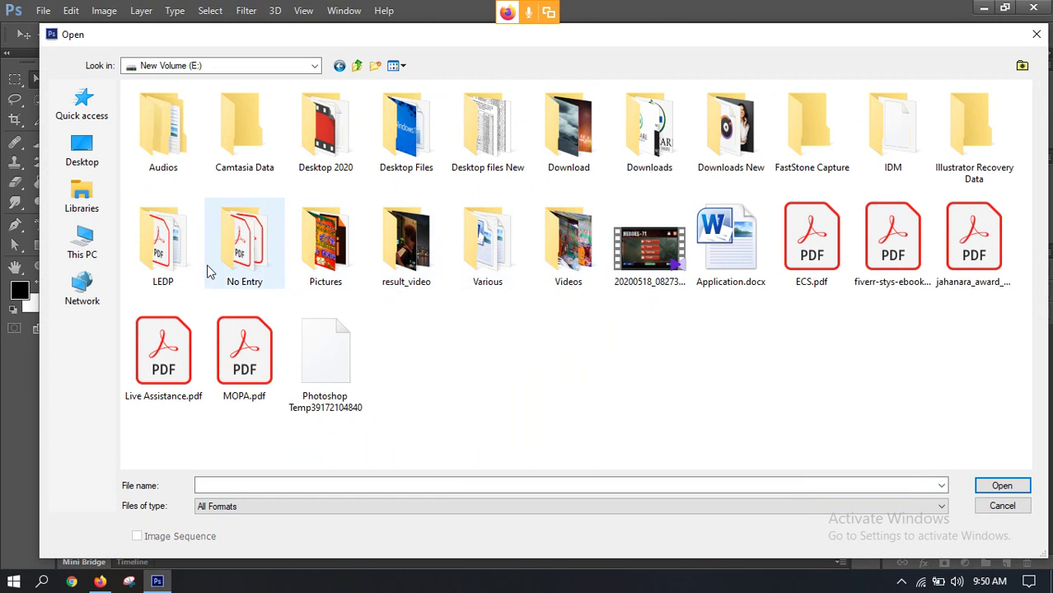
pyautogui.doubleClick(165, 262)
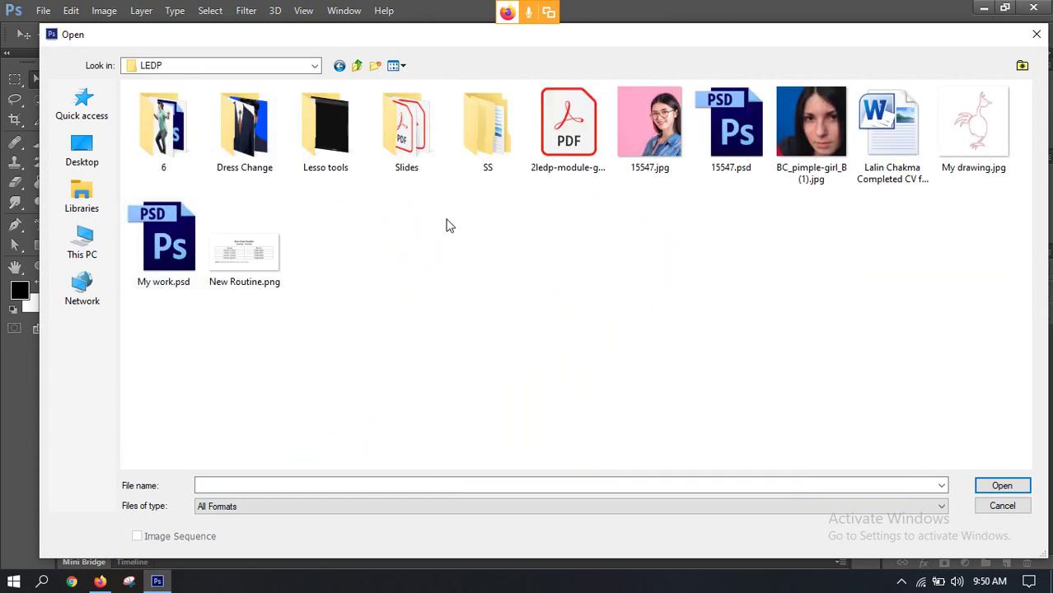
pyautogui.doubleClick(381, 122)
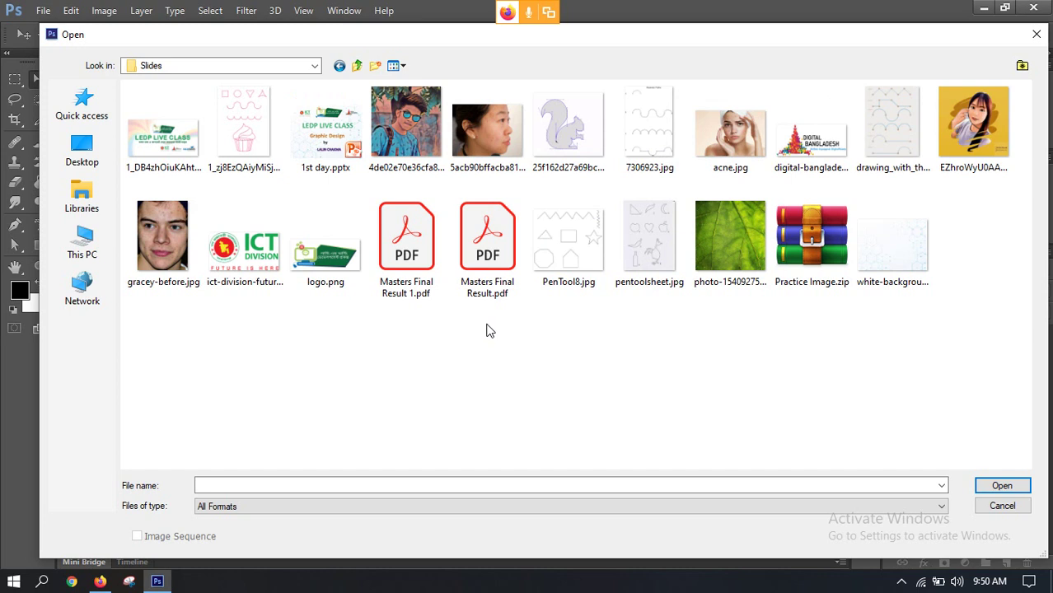
pyautogui.press('BackSpace')
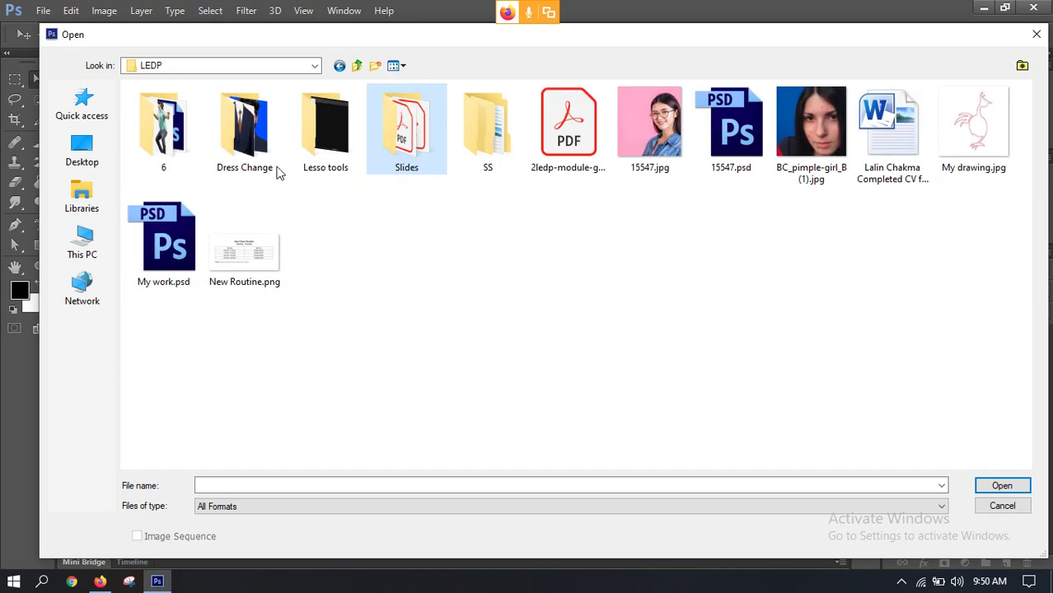
pyautogui.doubleClick(338, 123)
pyautogui.press('BackSpace')
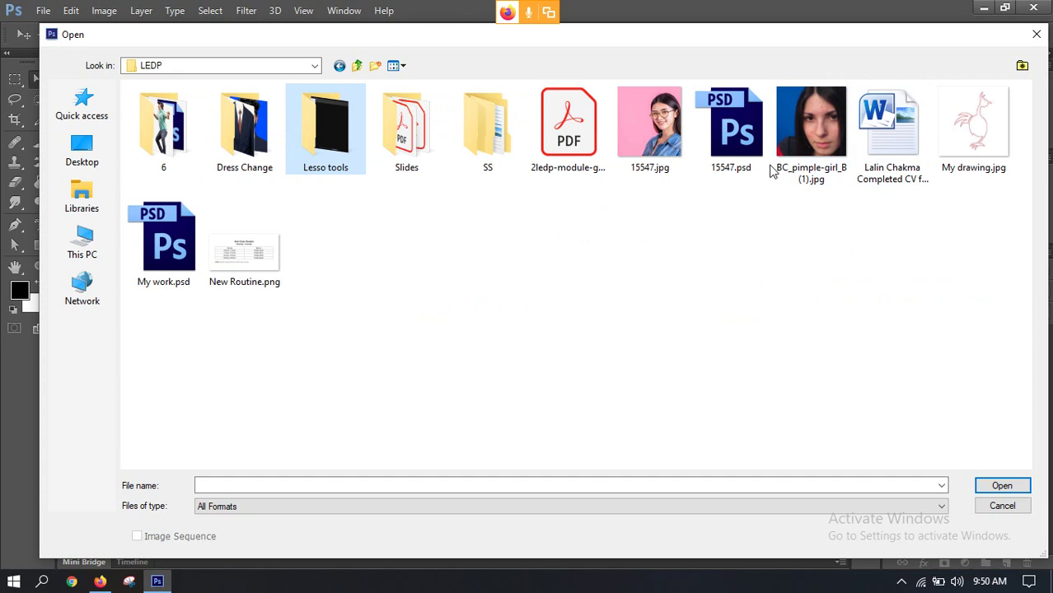
# Check the LEDP folder again and the Songs folder inside Download on New Volume (E:), then dismiss the Open dialog
pyautogui.press('BackSpace')
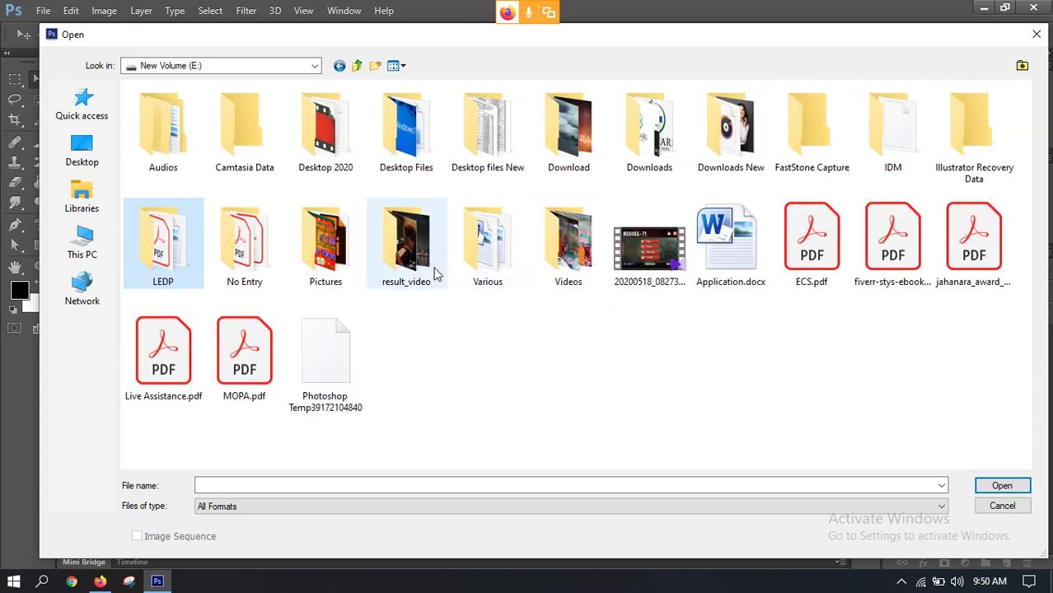
pyautogui.click(171, 248)
pyautogui.doubleClick(173, 247)
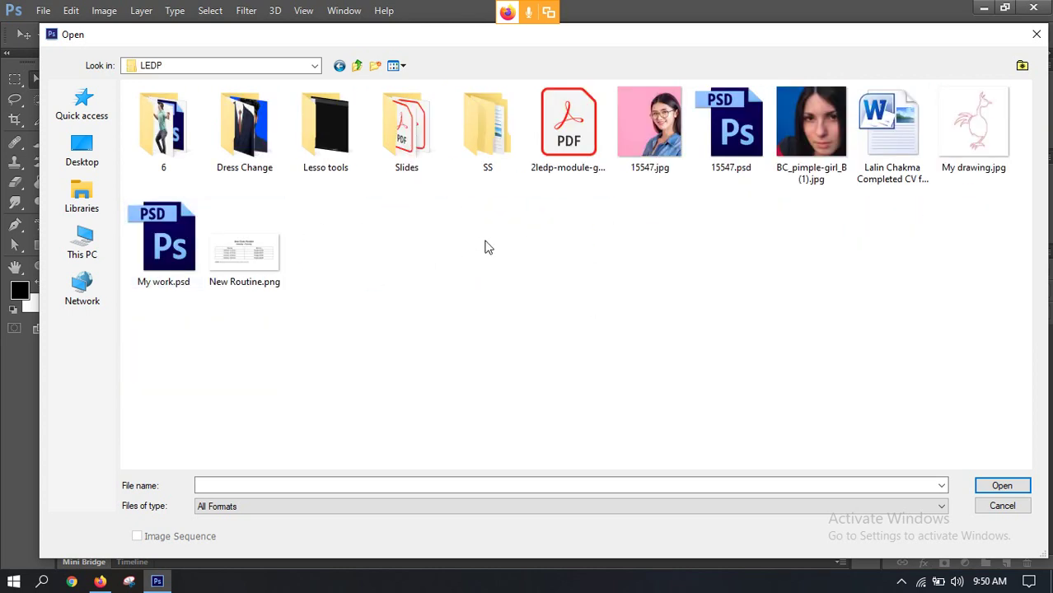
pyautogui.press('BackSpace')
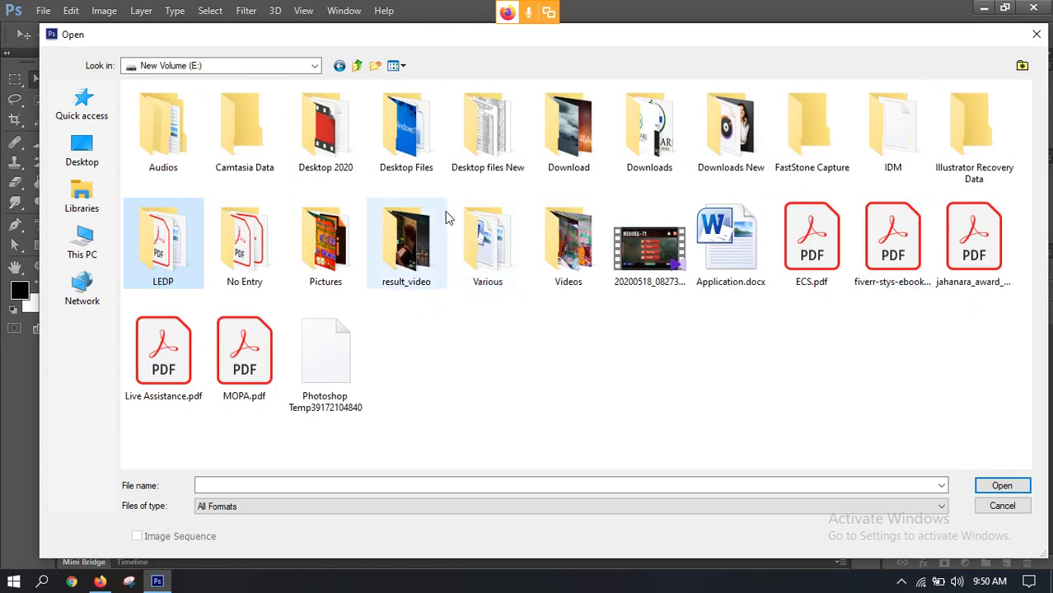
pyautogui.doubleClick(581, 134)
pyautogui.doubleClick(148, 120)
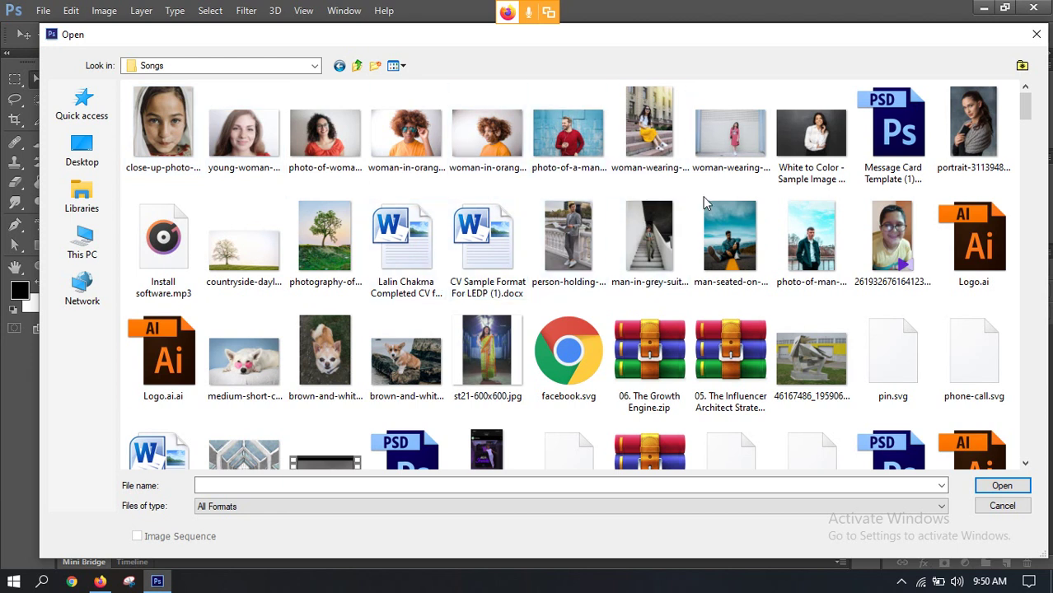
pyautogui.click(1035, 34)
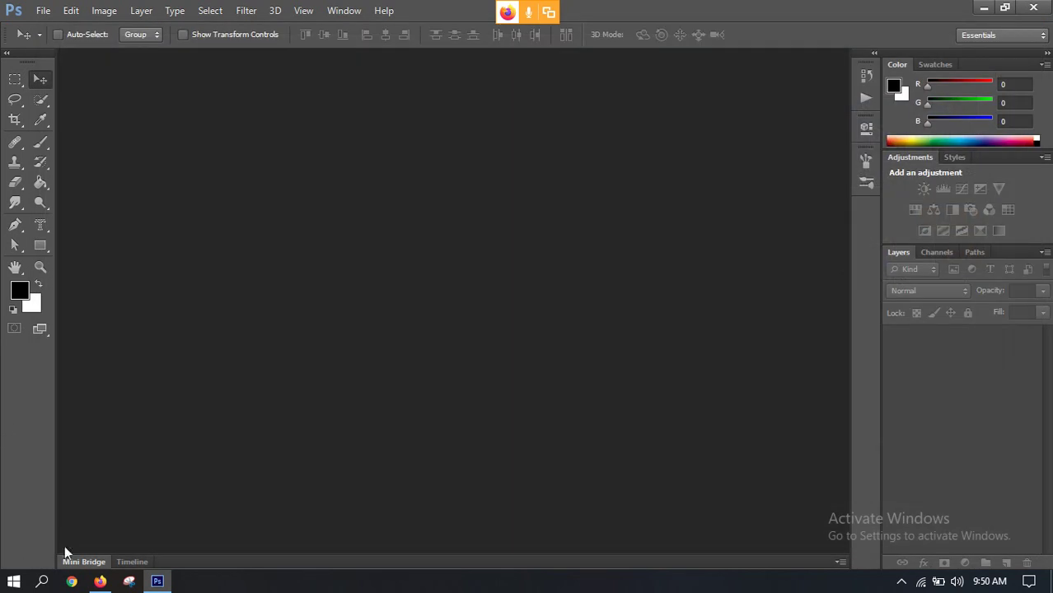
# Switch to Firefox and load google.com in a new browser tab
pyautogui.click(100, 581)
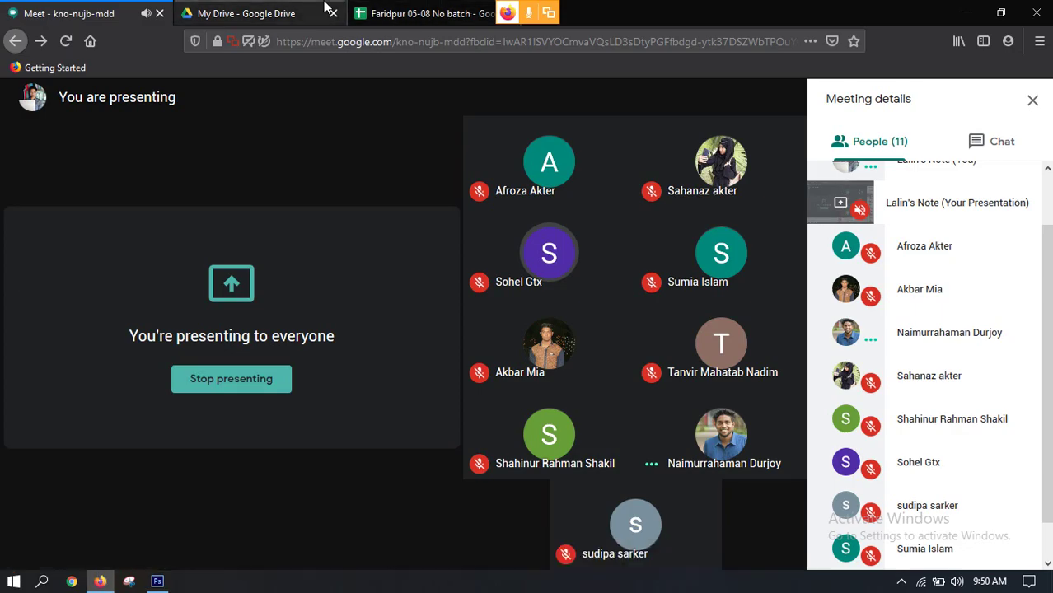
pyautogui.moveTo(336, 336)
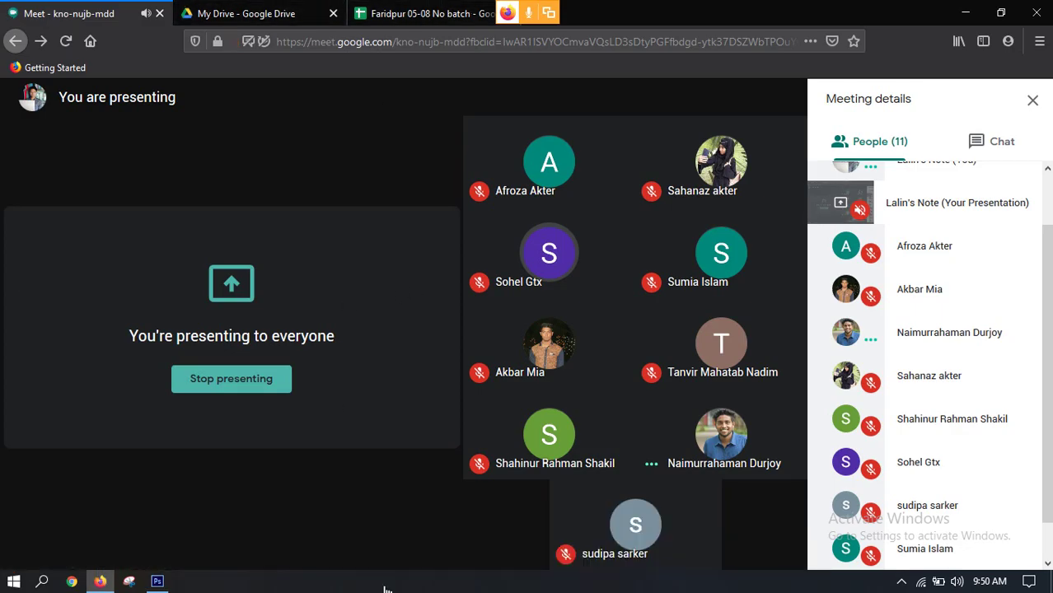
pyautogui.click(422, 14)
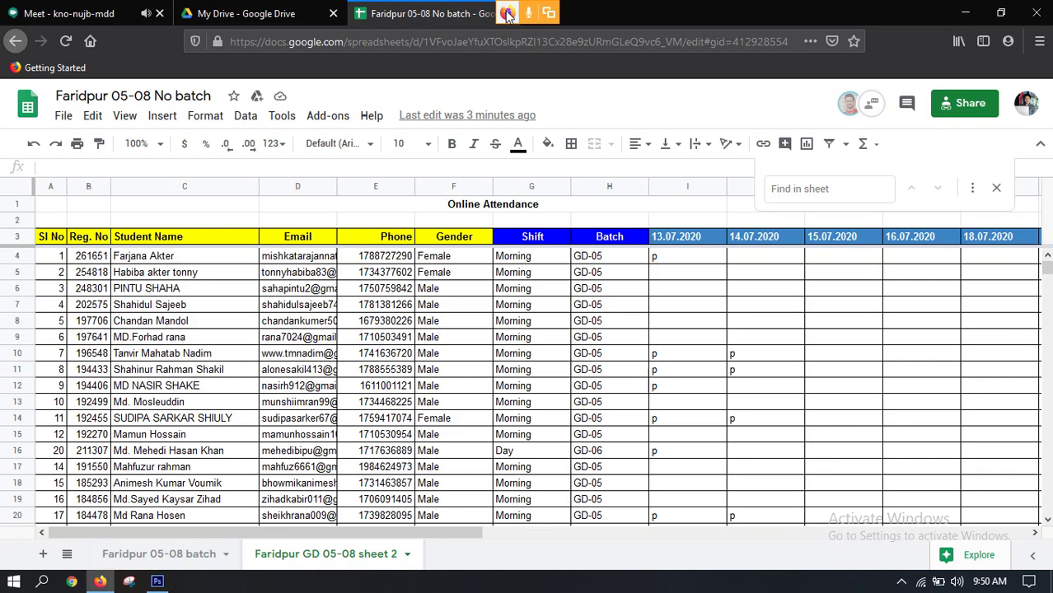
pyautogui.click(533, 13)
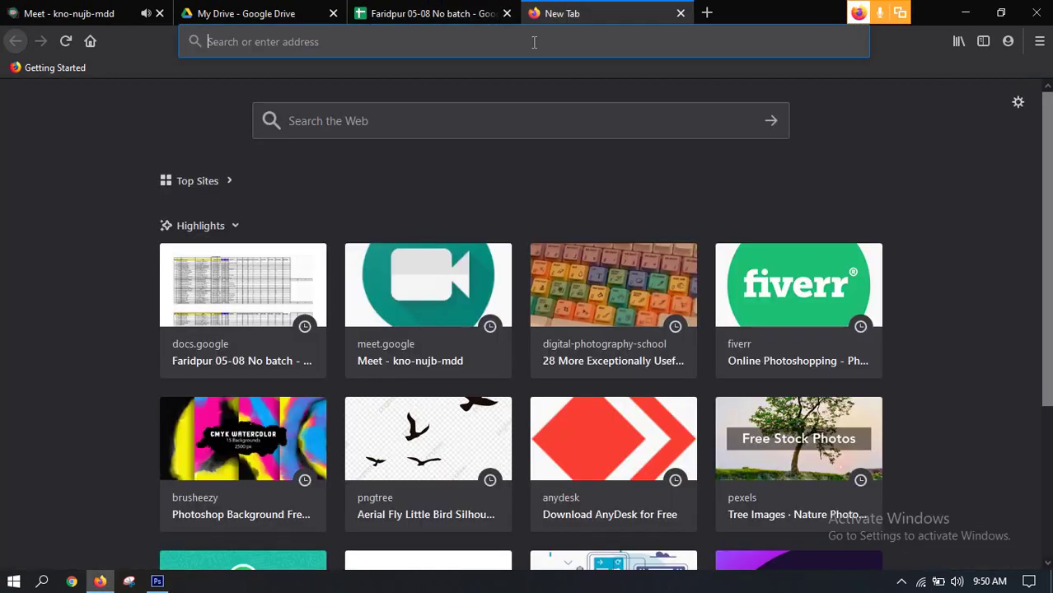
pyautogui.write('google.com/')
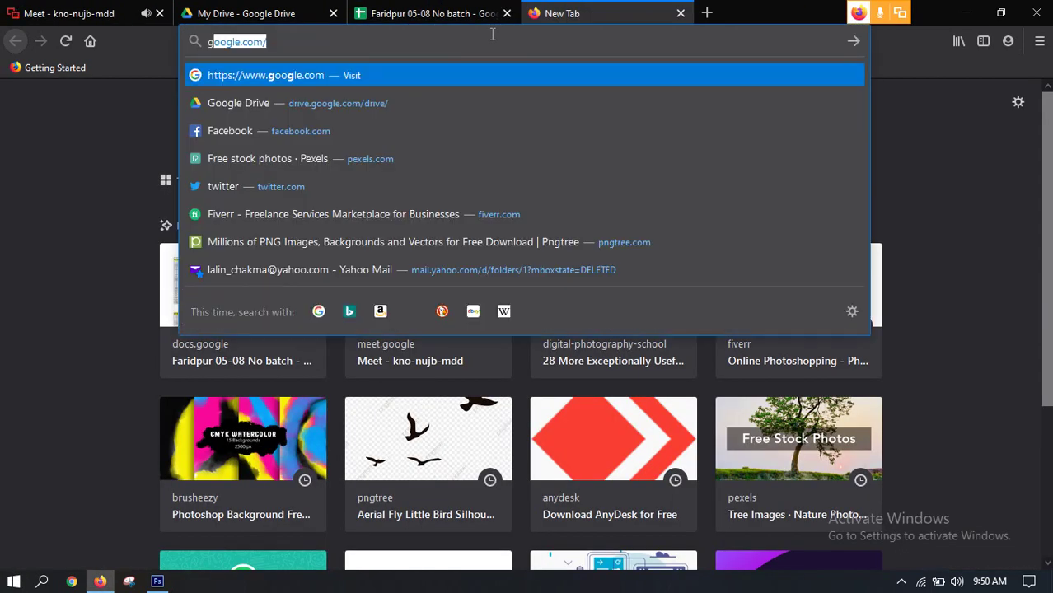
pyautogui.press('Return')
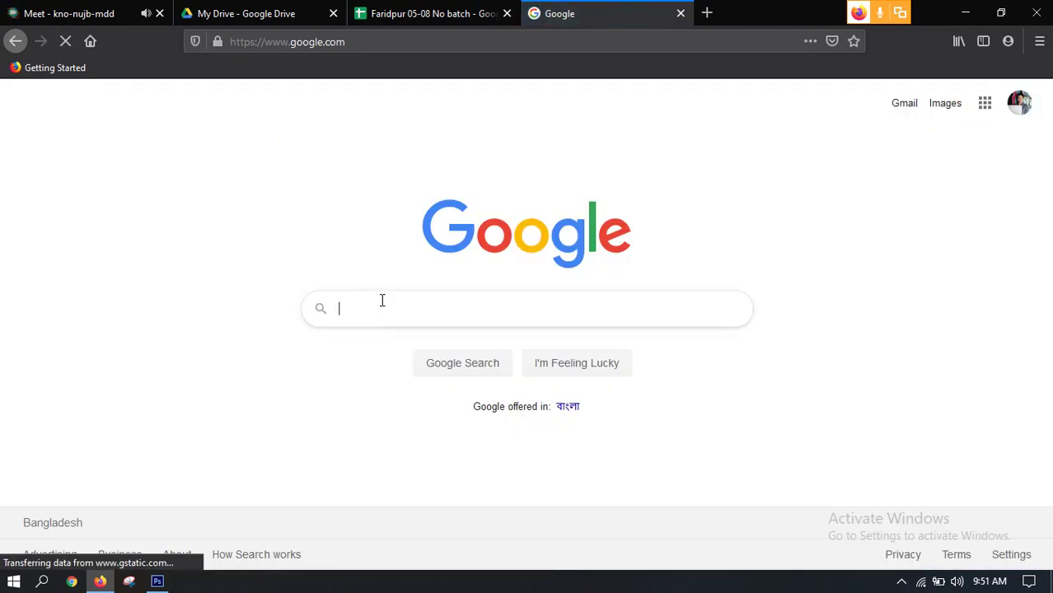
# Search Google for "photo collage" and show the image results
pyautogui.click(380, 301)
pyautogui.write('Photo ')
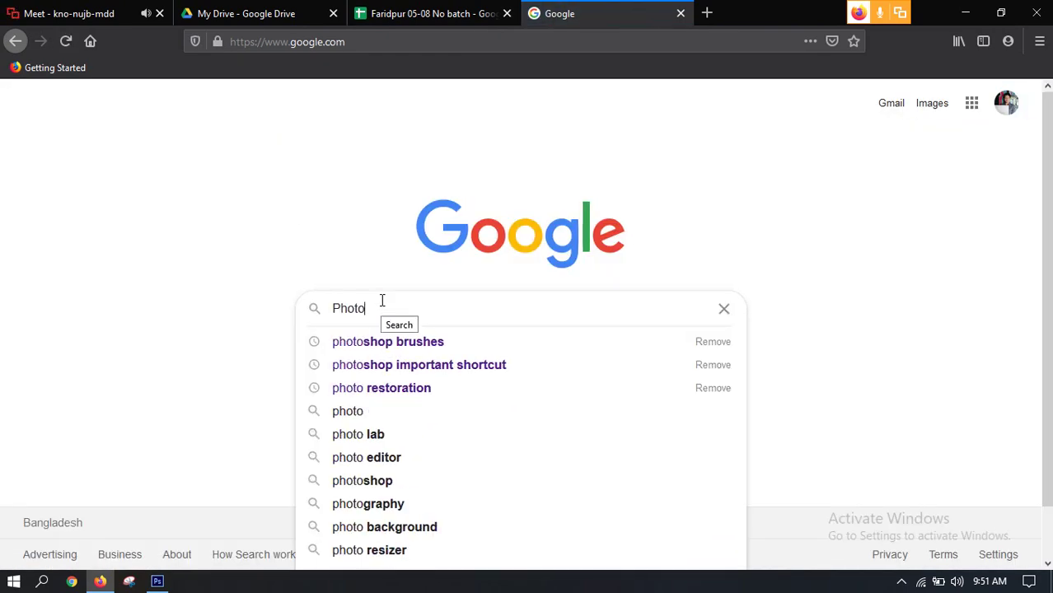
pyautogui.write('coll')
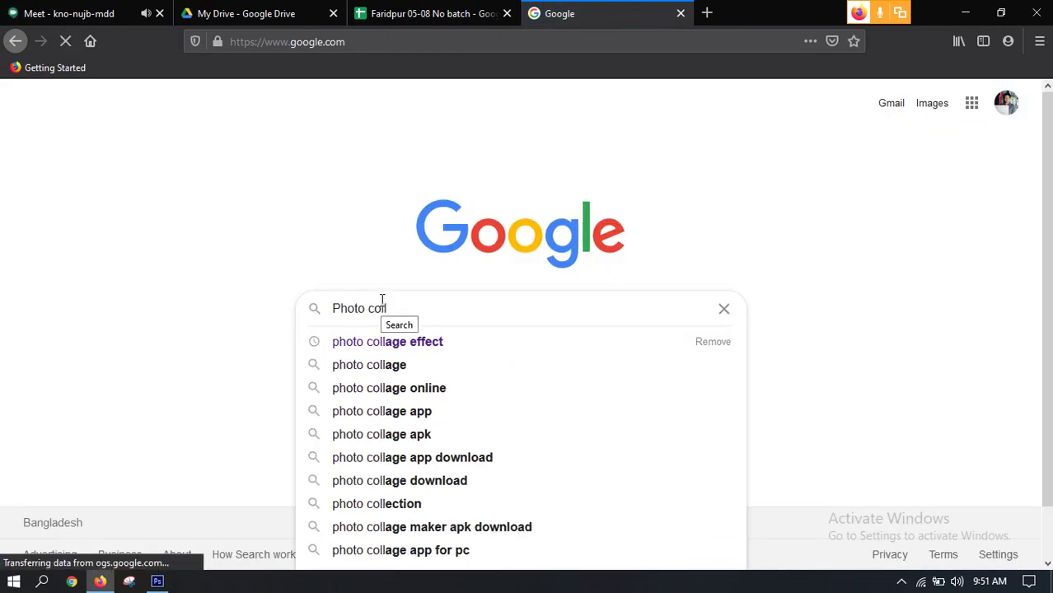
pyautogui.click(392, 365)
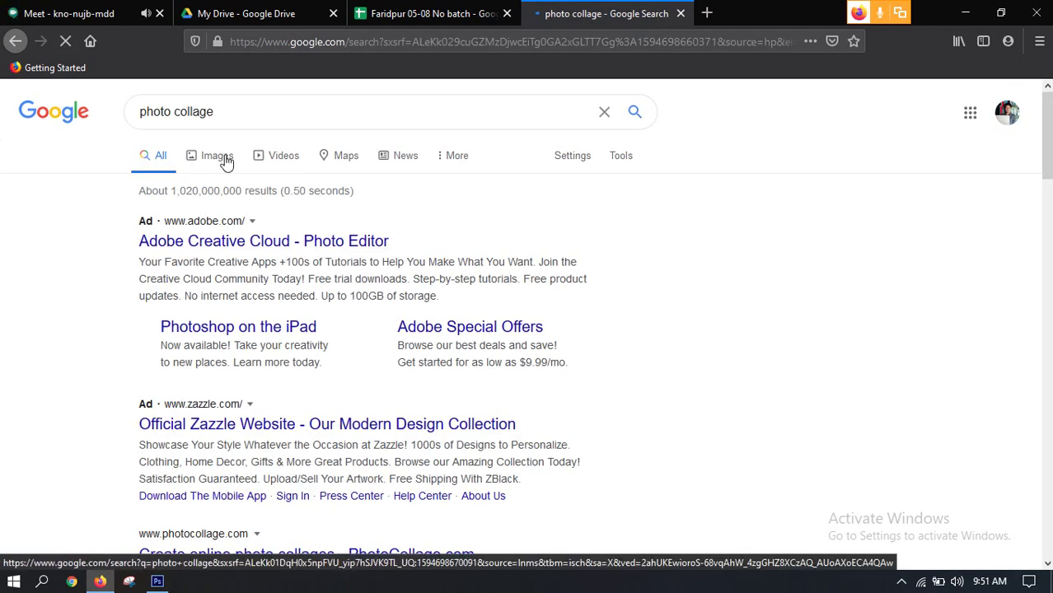
pyautogui.click(217, 156)
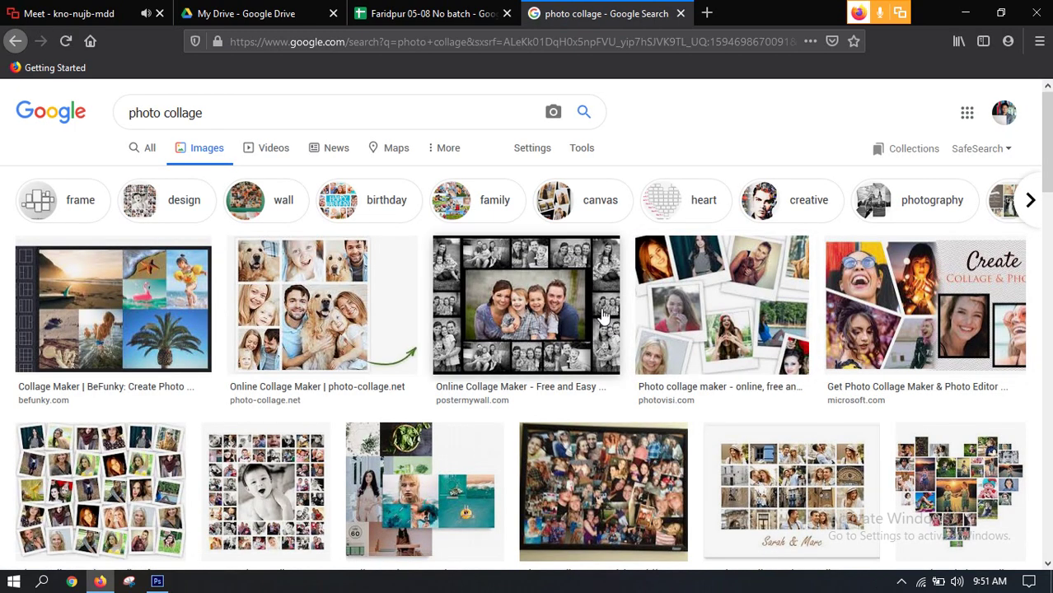
# View the photo-collage.net family collage with the dog on its own page, then return to the image results and close its preview
pyautogui.scroll(-1, 603, 315)
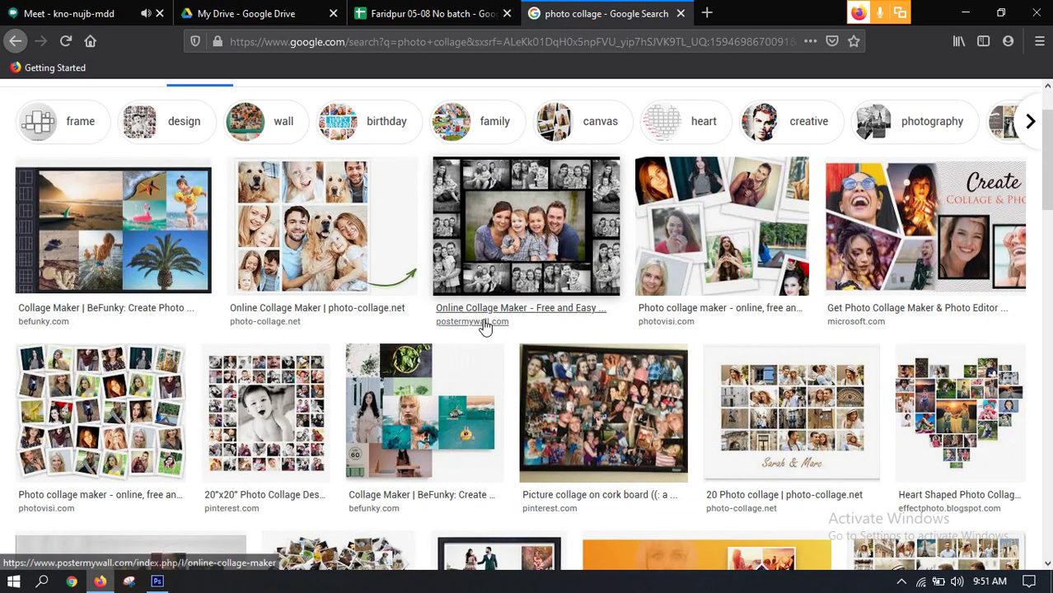
pyautogui.scroll(1, 496, 325)
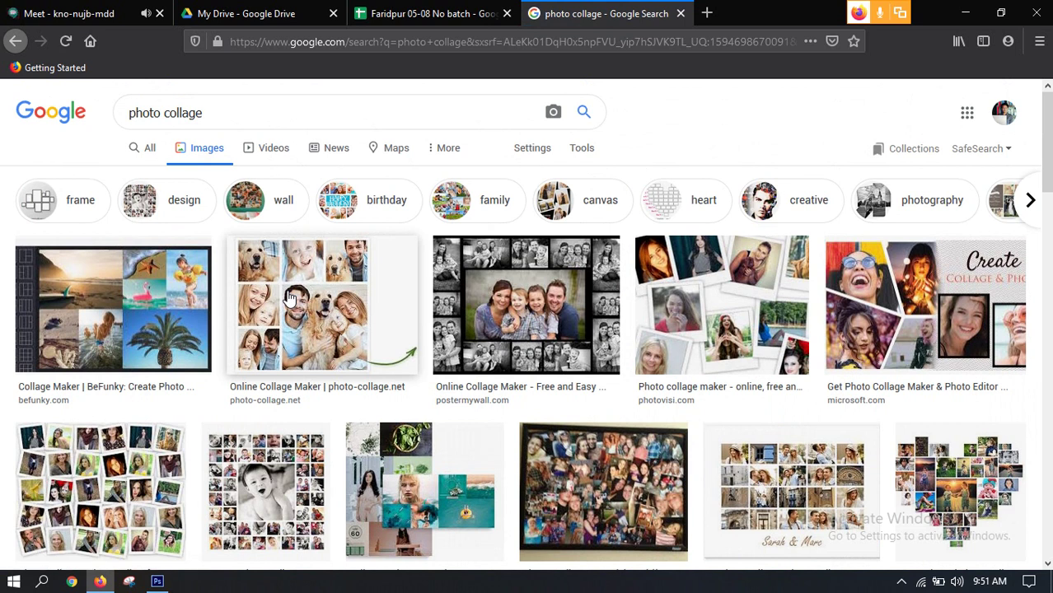
pyautogui.click(290, 298)
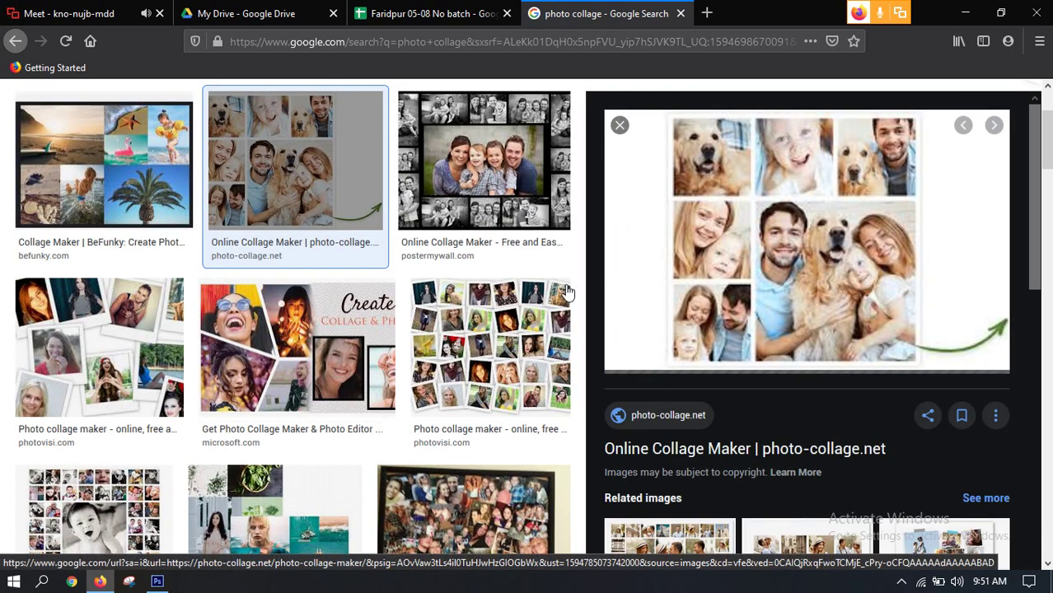
pyautogui.scroll(2, 803, 284)
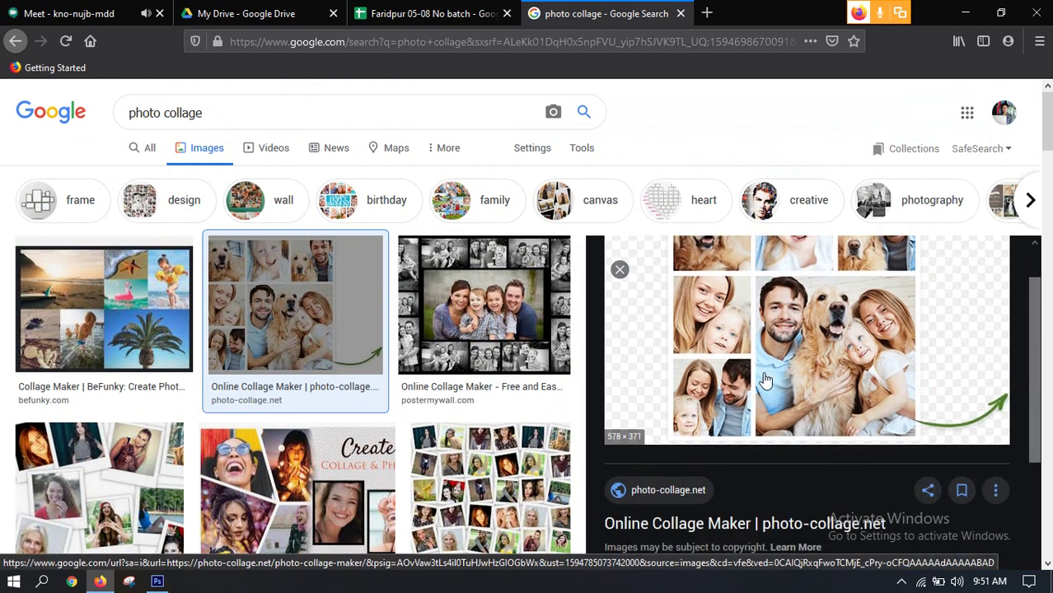
pyautogui.scroll(1, 764, 379)
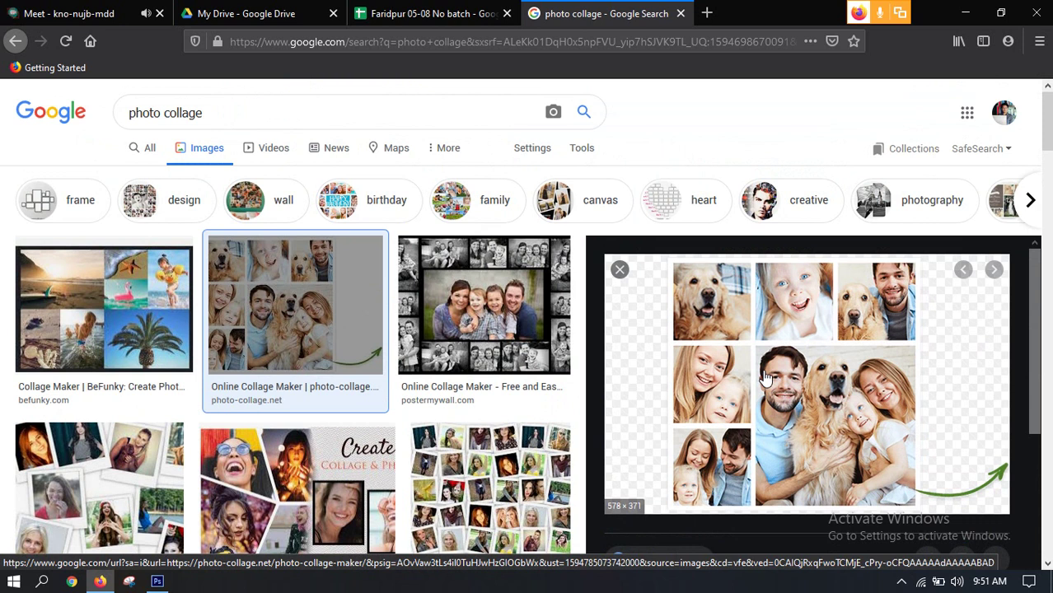
pyautogui.rightClick(767, 376)
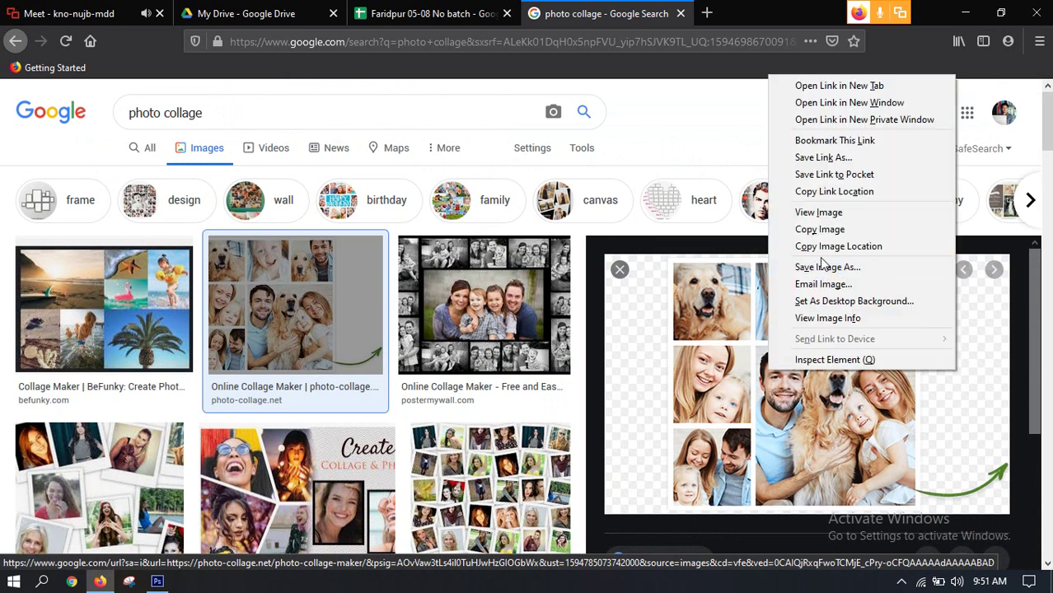
pyautogui.click(820, 211)
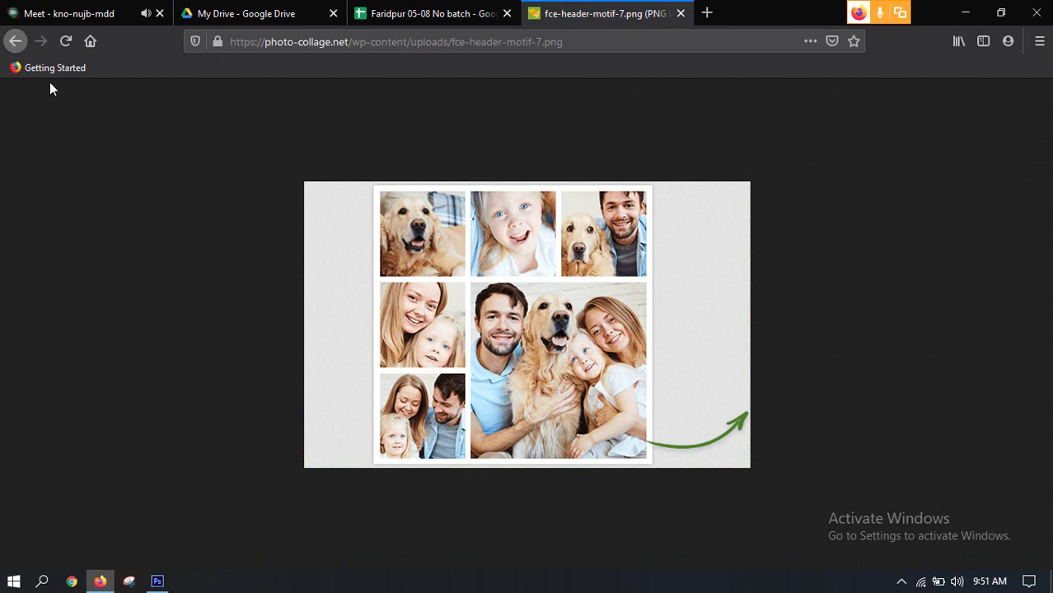
pyautogui.click(15, 41)
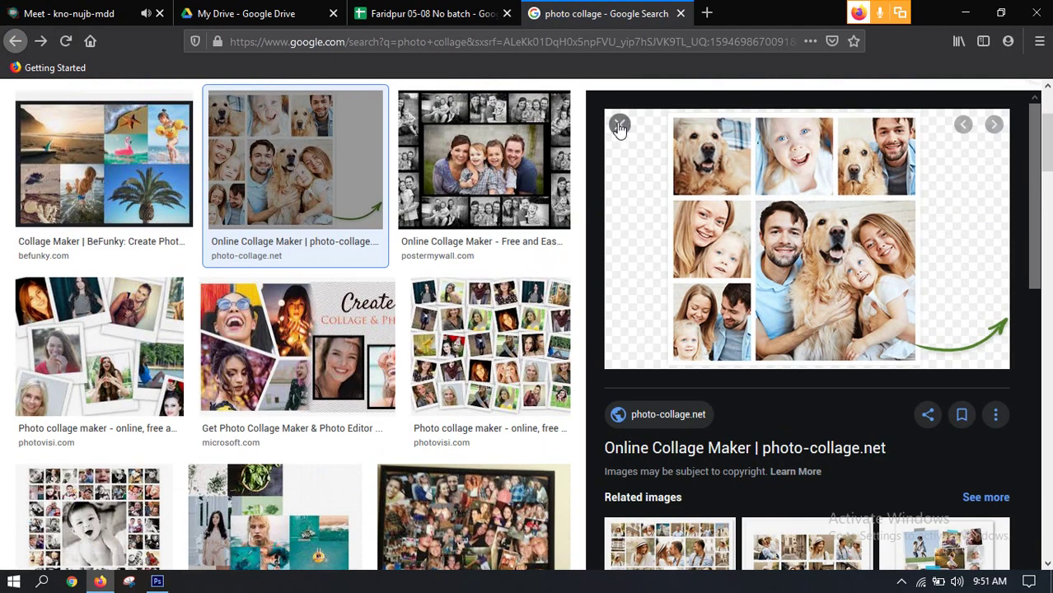
pyautogui.click(619, 126)
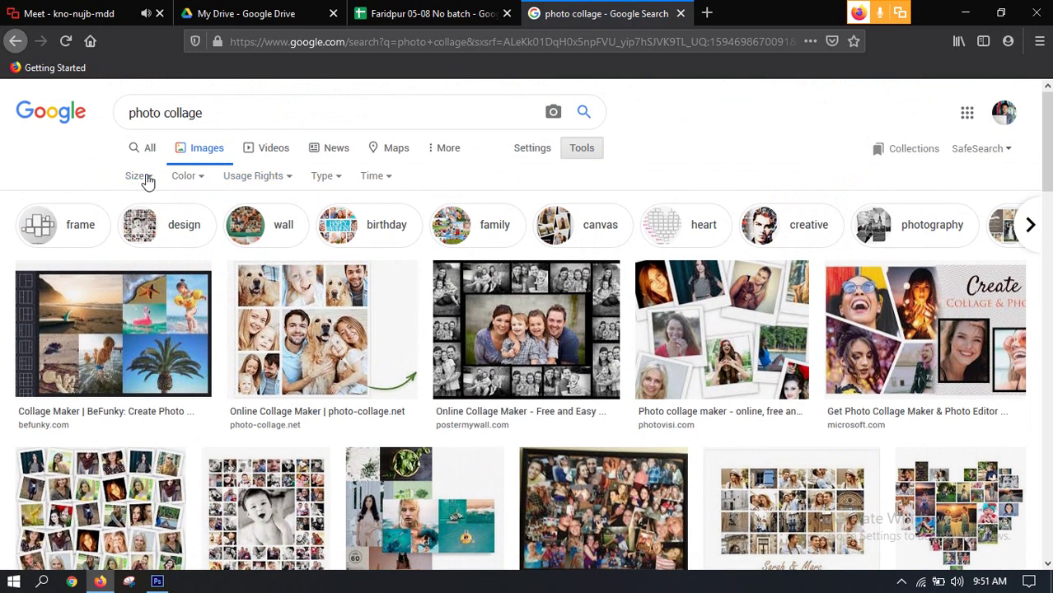
# Filter the photo collage images to Large size and preview the Honeycomb Photoshop Collage Template result
pyautogui.click(147, 182)
pyautogui.click(136, 220)
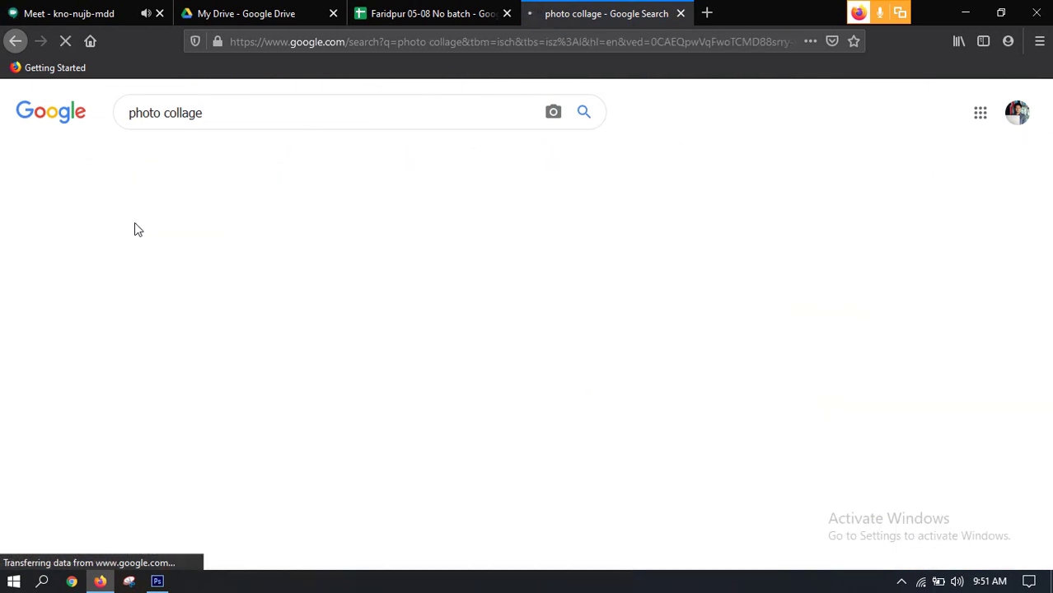
pyautogui.scroll(-2, 422, 173)
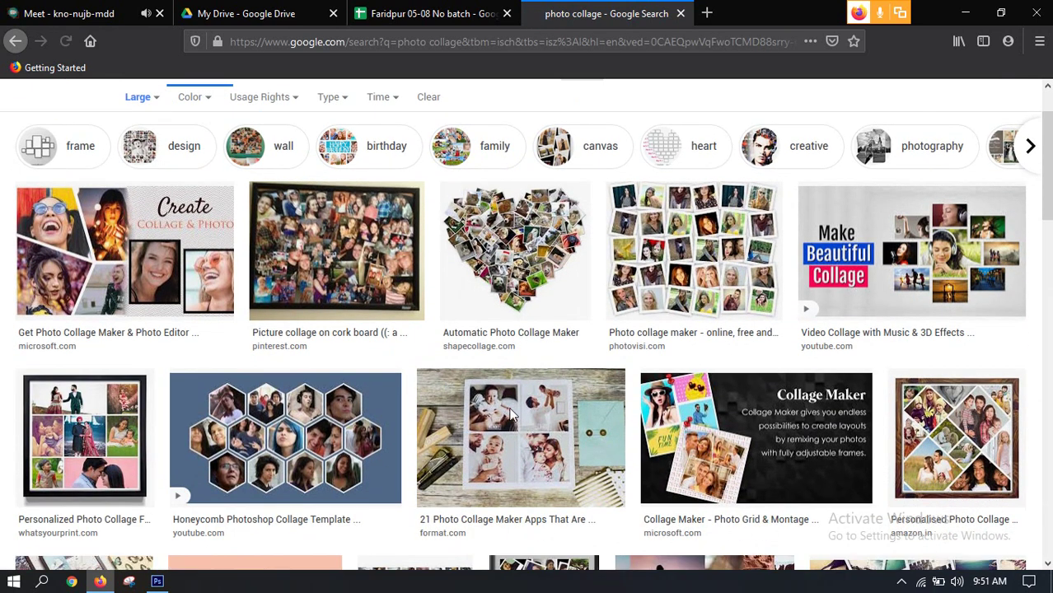
pyautogui.click(299, 439)
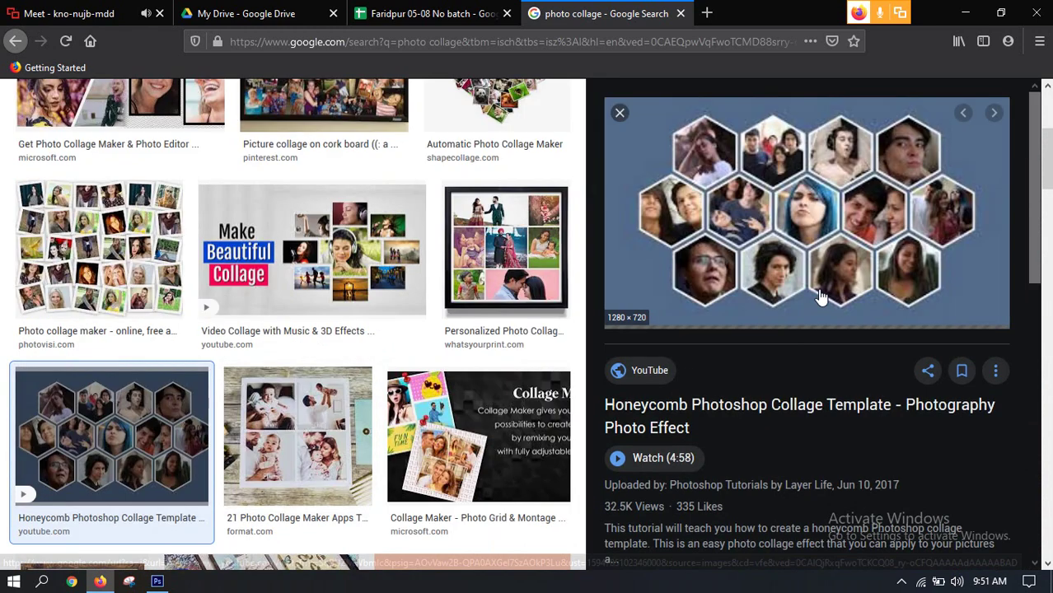
# Open the honeycomb collage image on its own page and fit it to the browser window
pyautogui.rightClick(780, 230)
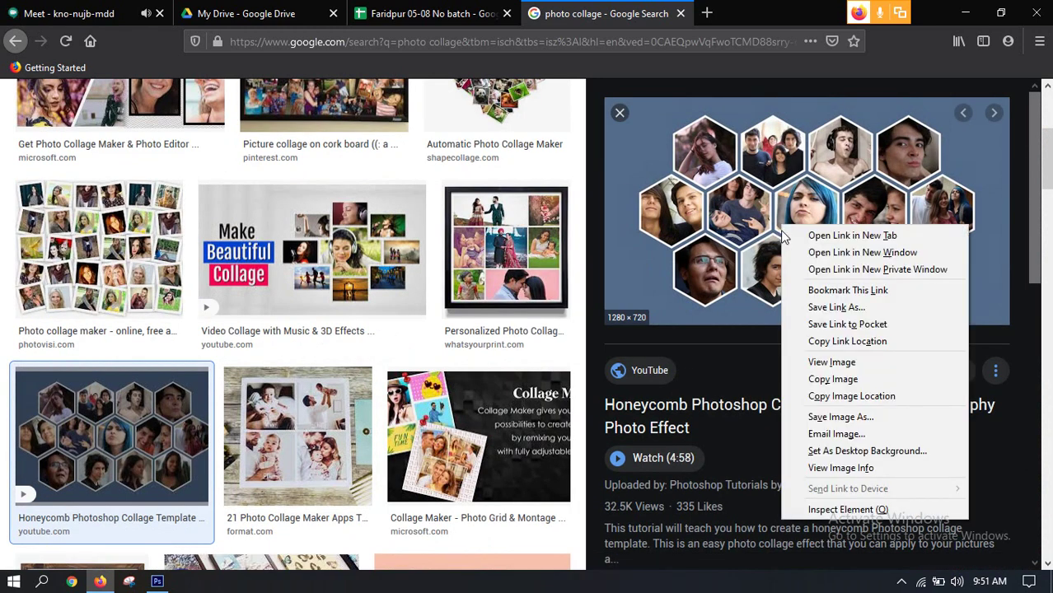
pyautogui.click(830, 363)
pyautogui.click(486, 272)
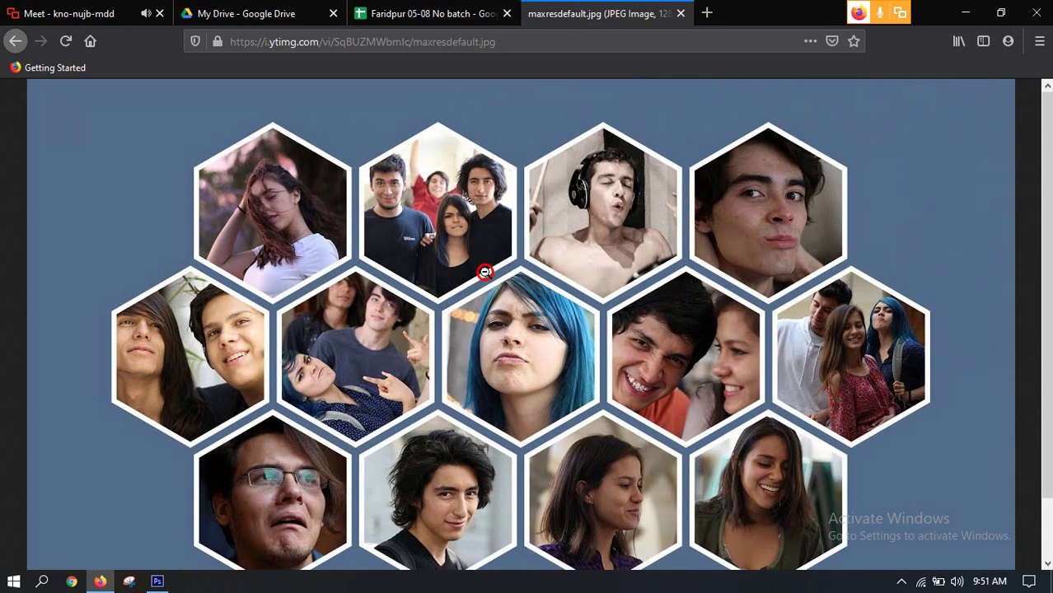
pyautogui.click(485, 272)
# Save the honeycomb collage image as maxresdefault.jpg in the LEDP folder on New Volume (E:)
pyautogui.rightClick(486, 274)
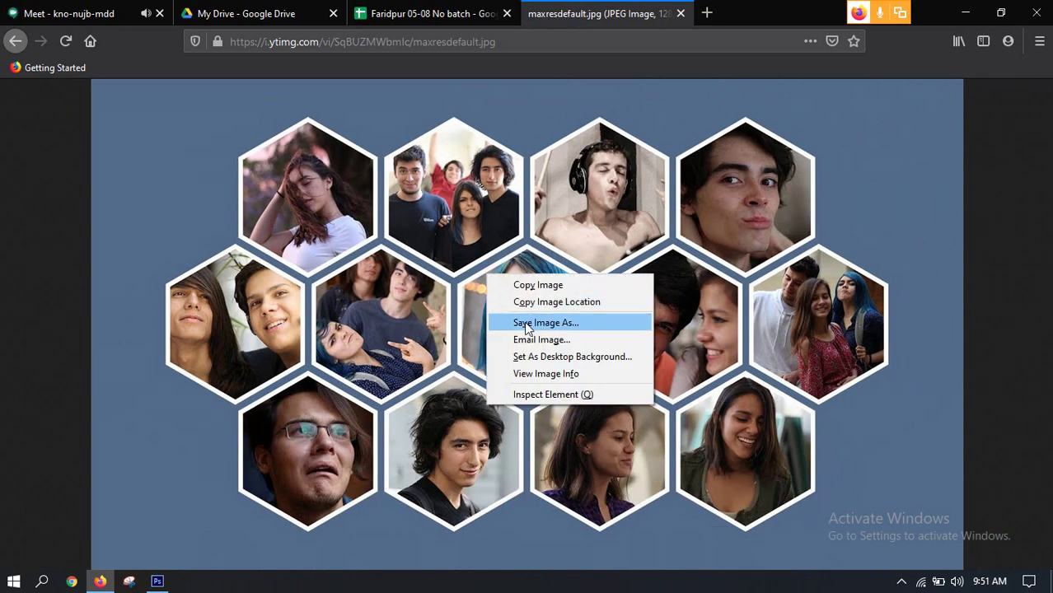
pyautogui.click(527, 328)
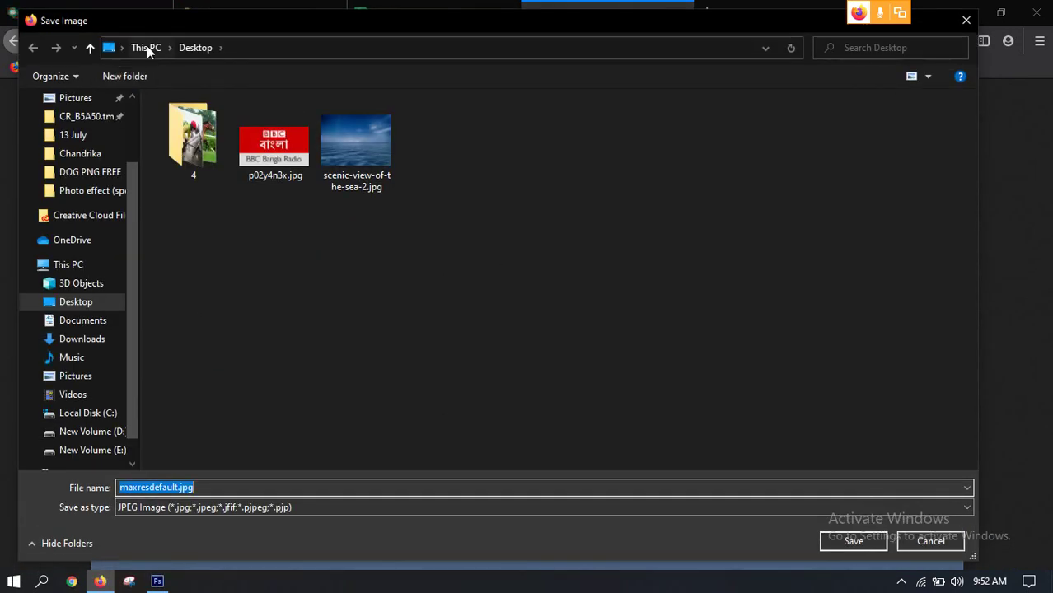
pyautogui.click(146, 47)
pyautogui.doubleClick(643, 233)
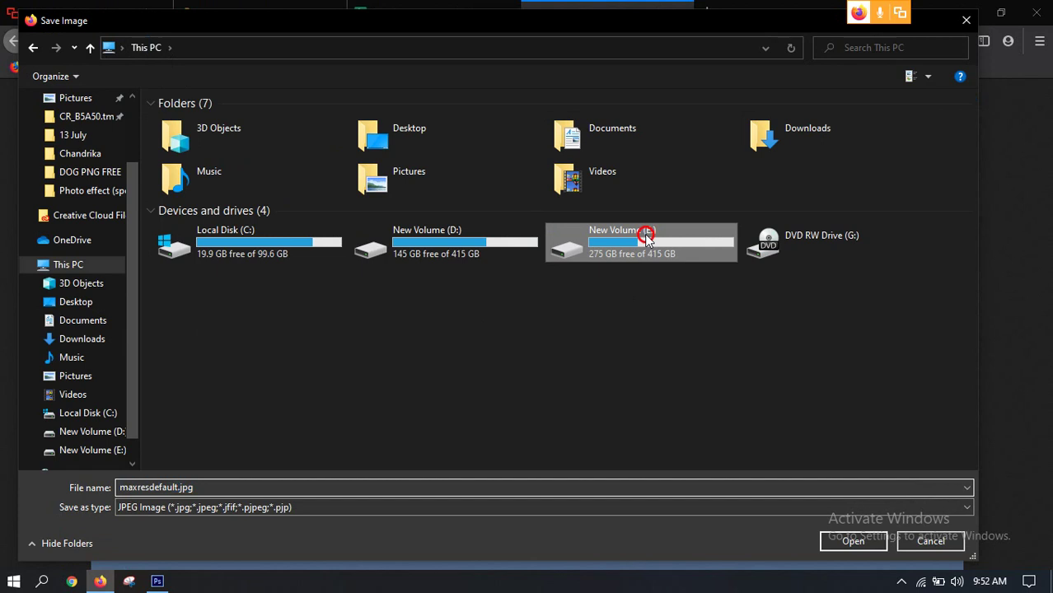
pyautogui.doubleClick(243, 234)
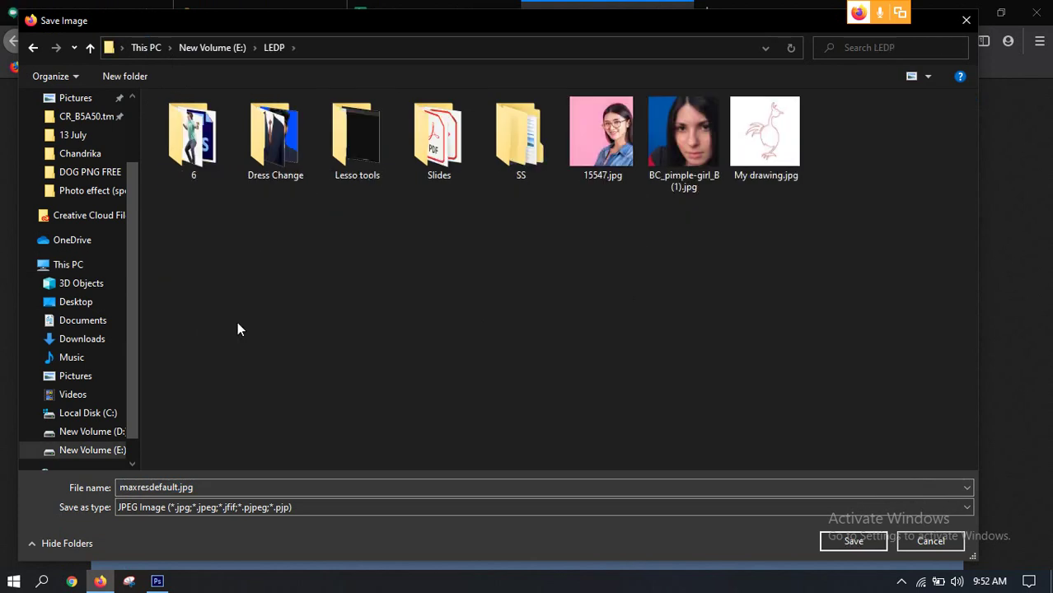
pyautogui.click(854, 534)
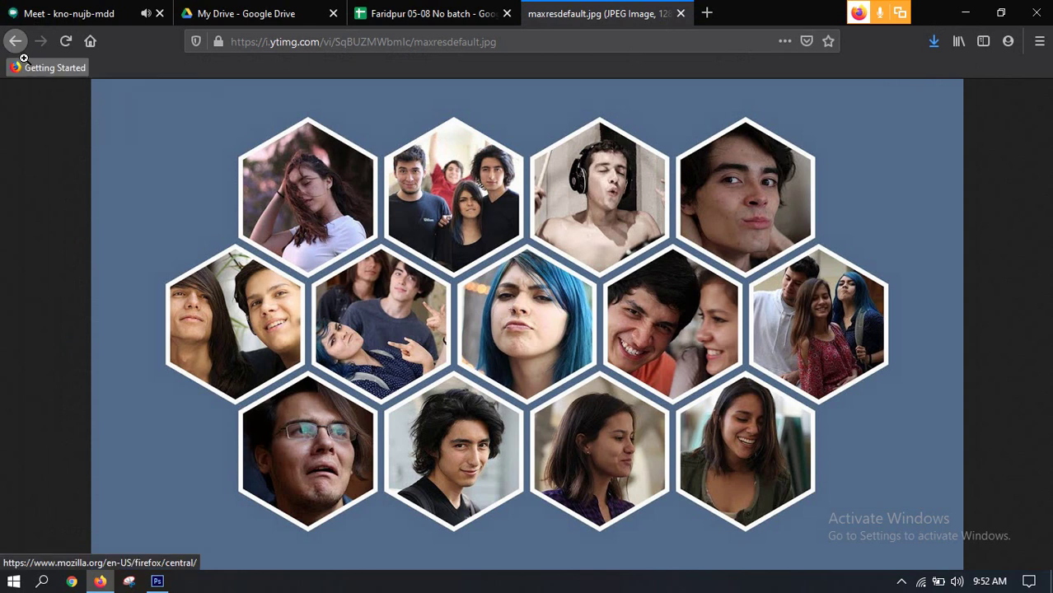
pyautogui.click(933, 41)
# Return to the photo collage results, examine the related Photoshop collage images, and close the honeycomb preview
pyautogui.click(18, 41)
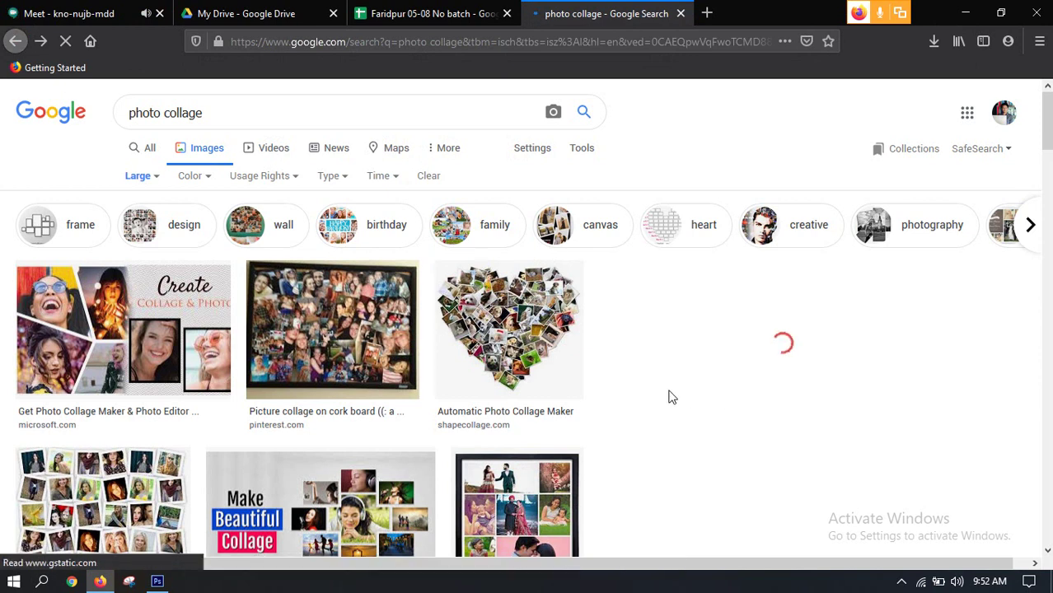
pyautogui.scroll(-4, 606, 372)
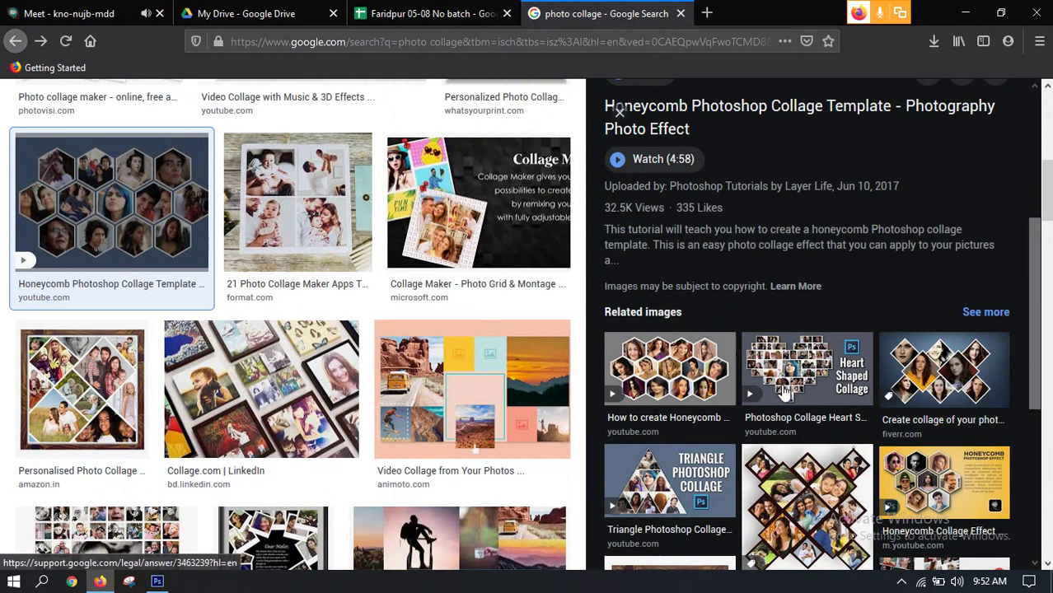
pyautogui.scroll(-1, 785, 394)
pyautogui.scroll(1, 841, 362)
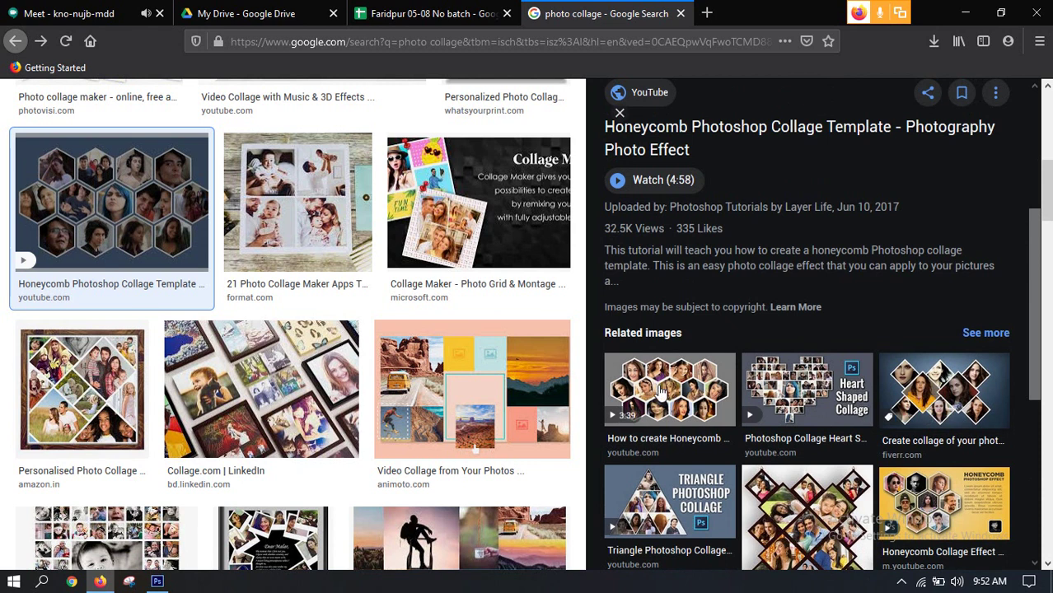
pyautogui.scroll(-1, 725, 381)
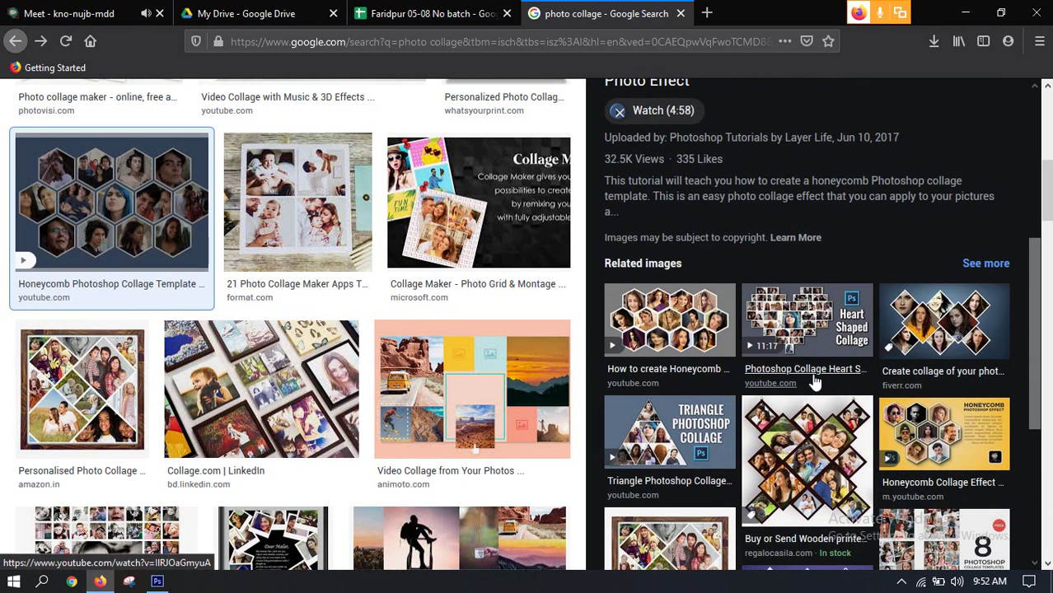
pyautogui.scroll(5, 635, 277)
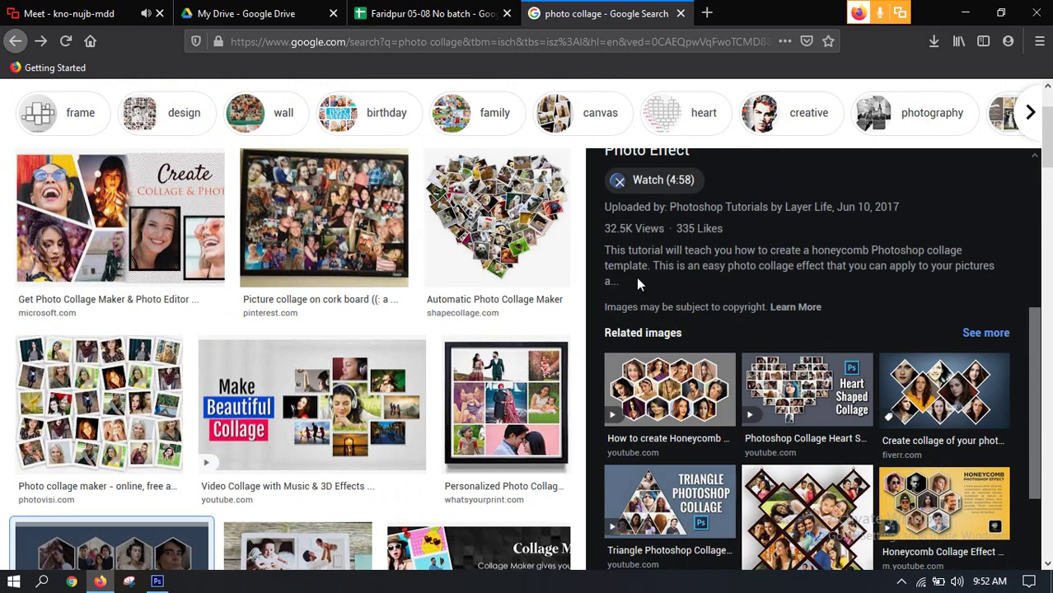
pyautogui.scroll(-5, 743, 290)
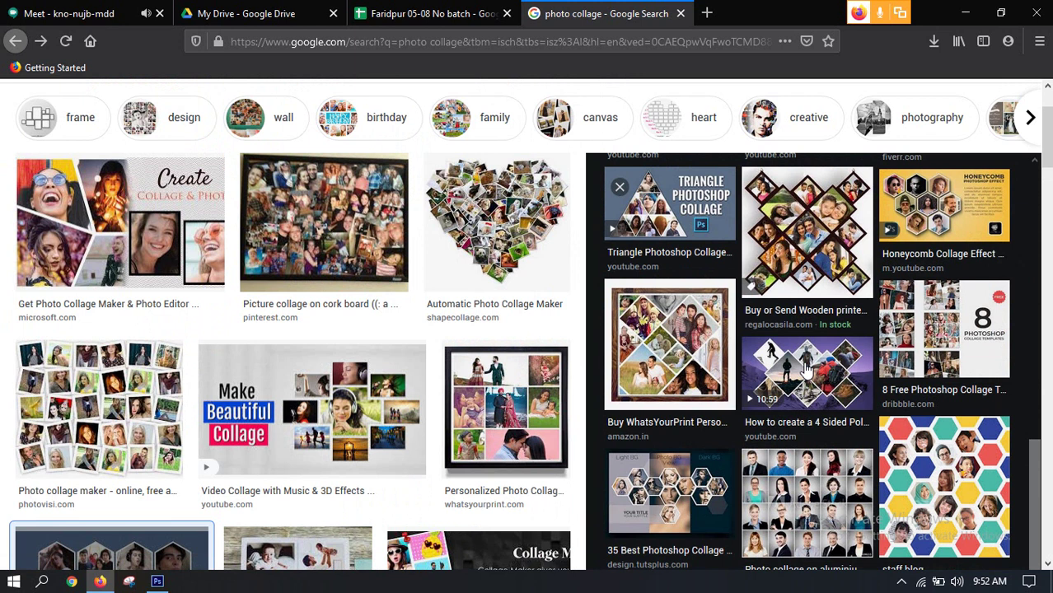
pyautogui.scroll(-2, 807, 372)
pyautogui.scroll(4, 700, 285)
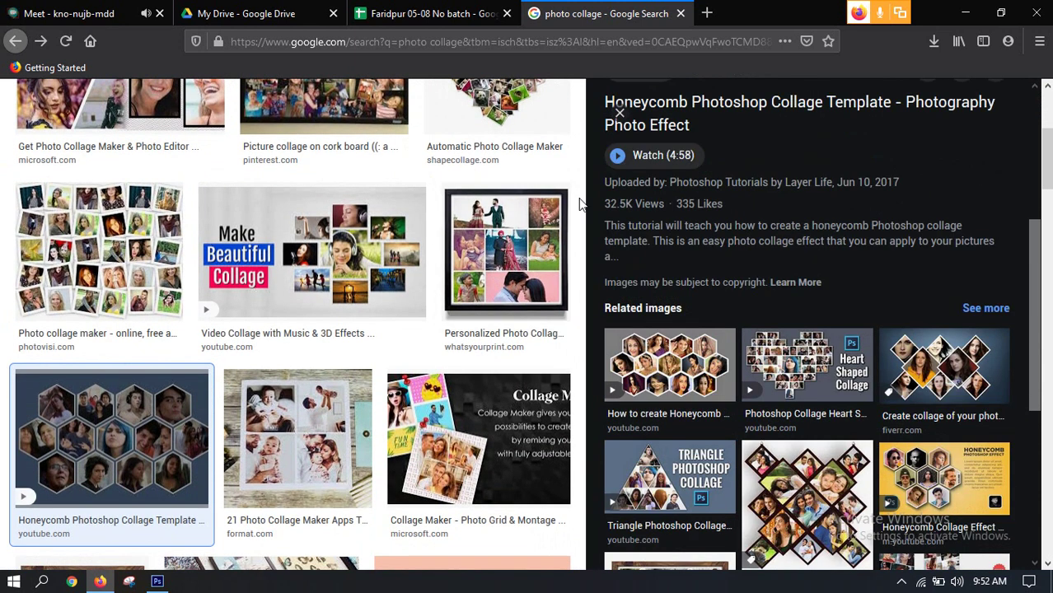
pyautogui.scroll(5, 663, 236)
pyautogui.click(618, 111)
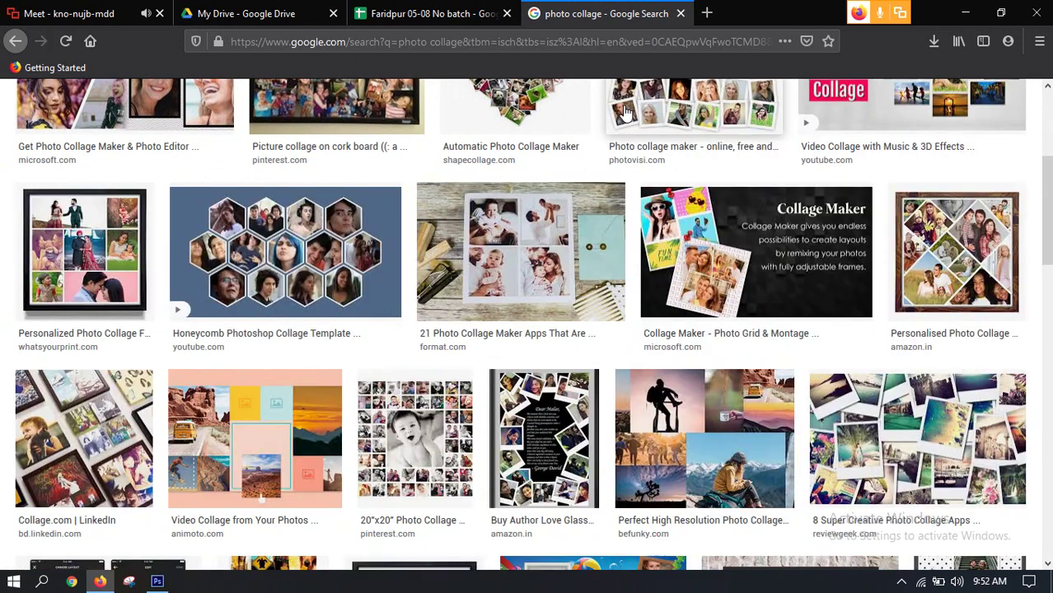
# Switch to Photoshop and open maxresdefault.jpg from the LEDP folder on New Volume (E:)
pyautogui.click(156, 582)
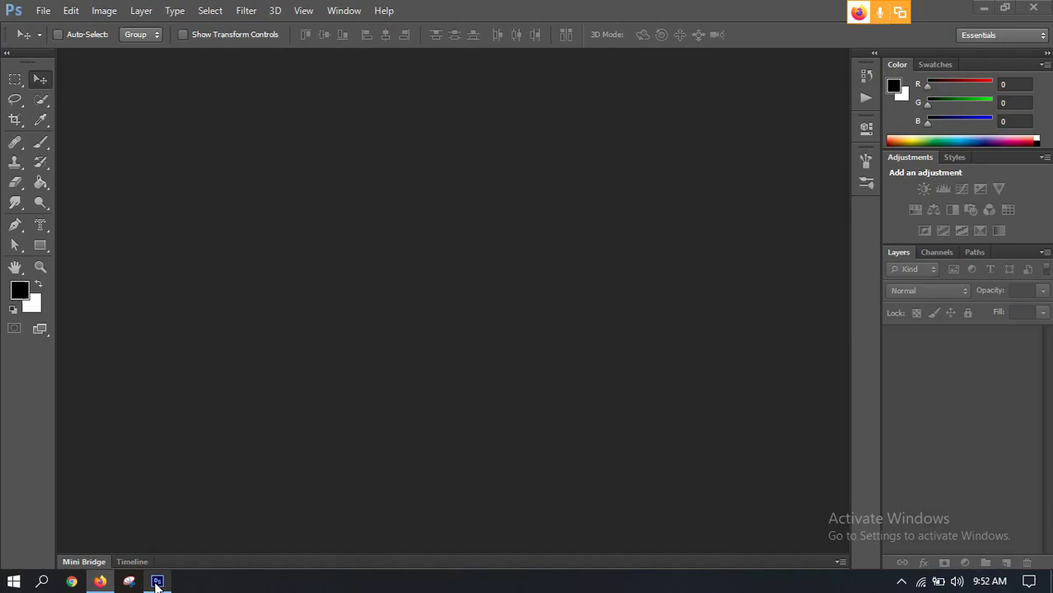
pyautogui.doubleClick(442, 342)
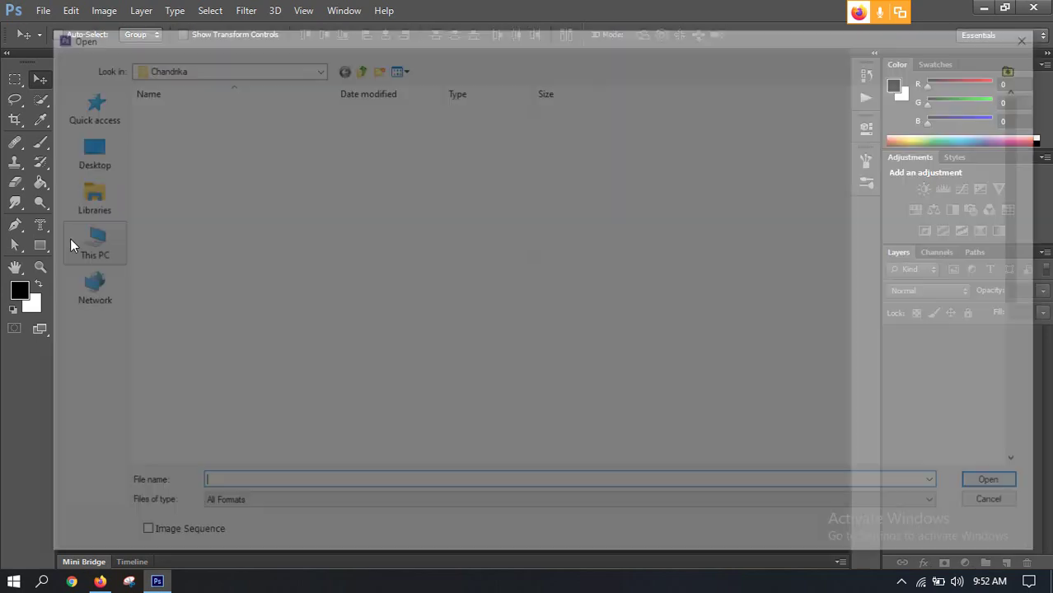
pyautogui.click(78, 238)
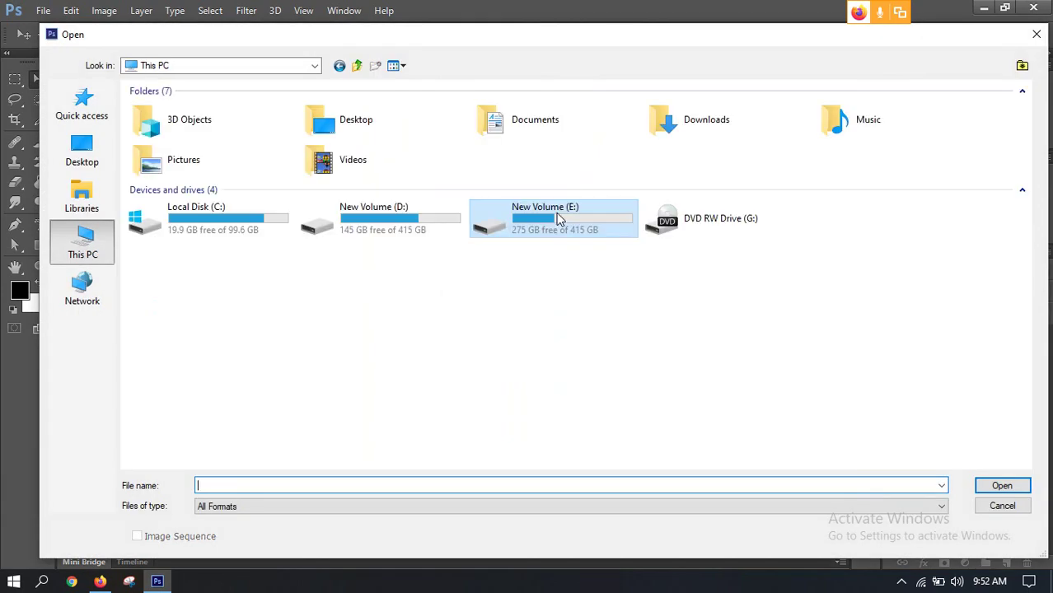
pyautogui.doubleClick(556, 214)
pyautogui.doubleClick(156, 233)
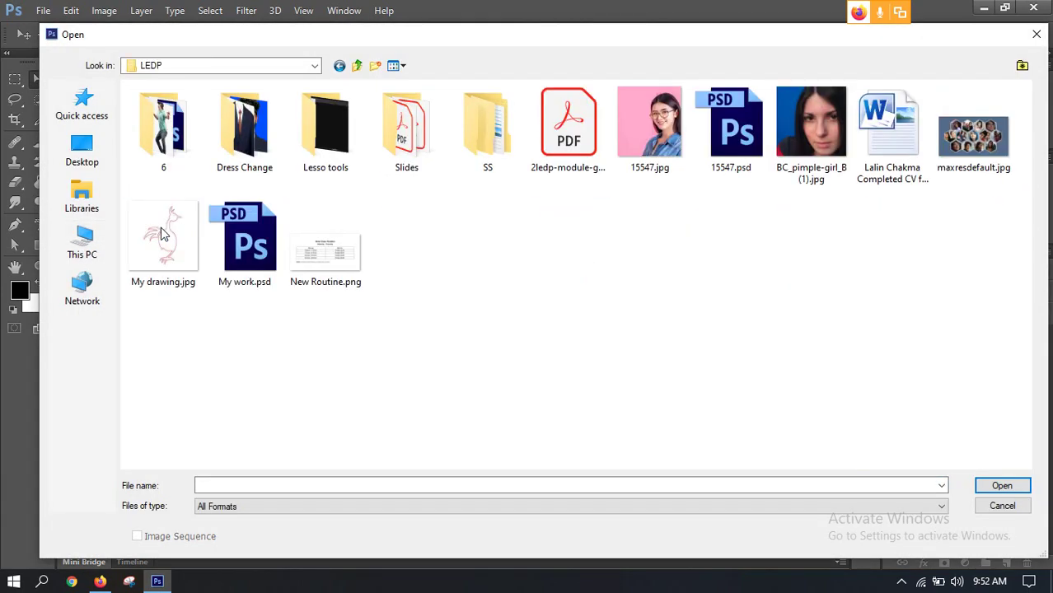
pyautogui.doubleClick(963, 142)
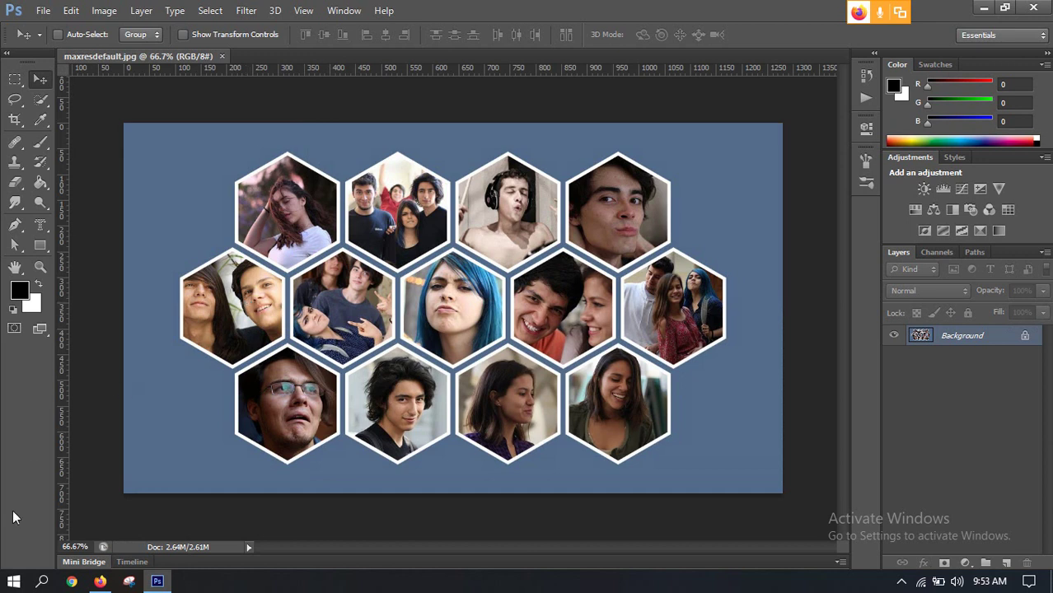
# Check the participant list of the Google Meet call in Firefox and return to Photoshop
pyautogui.click(100, 581)
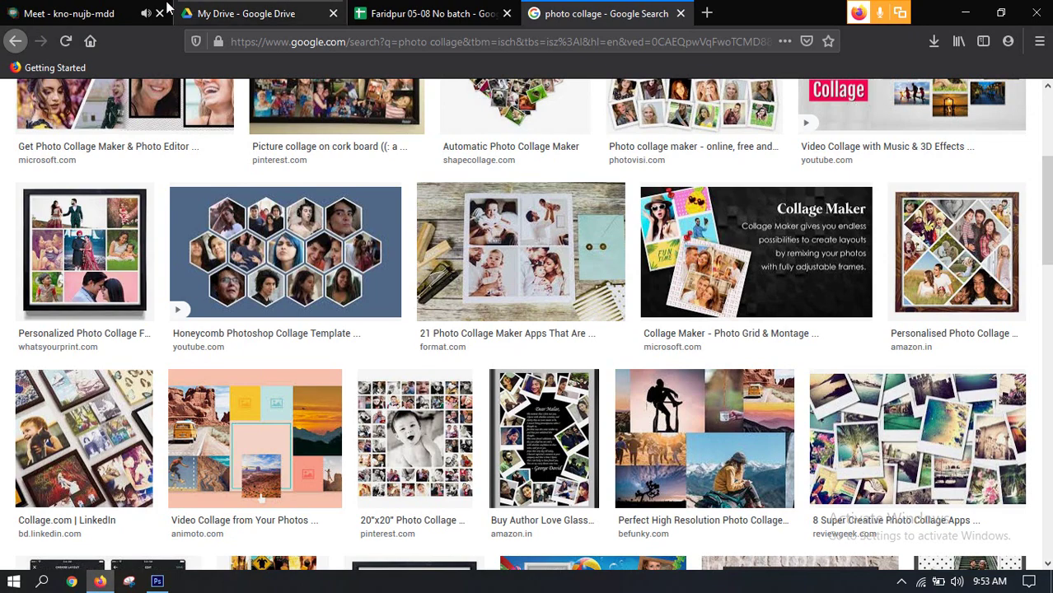
pyautogui.click(102, 14)
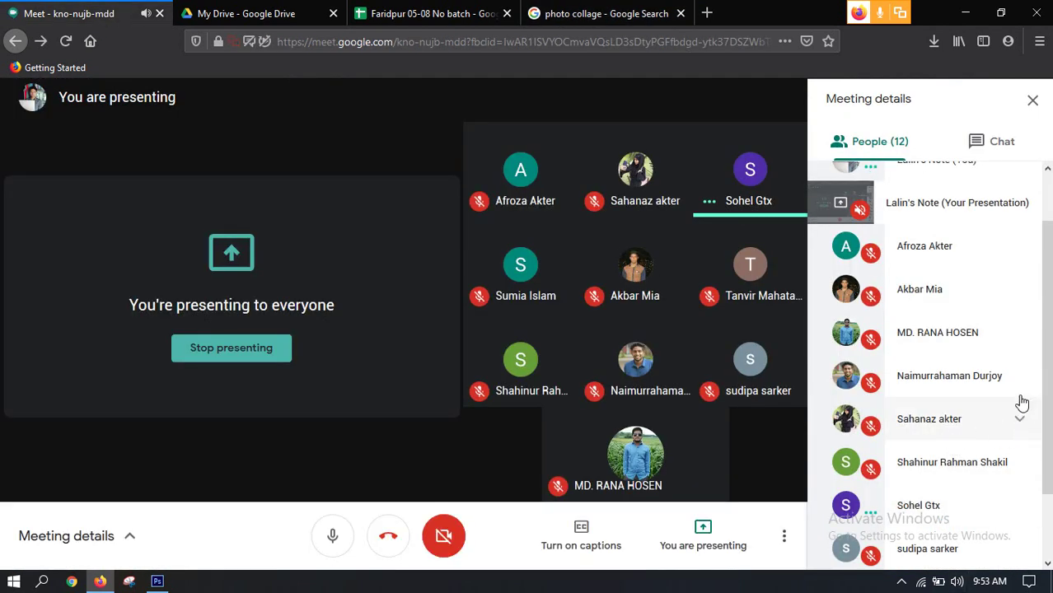
pyautogui.scroll(2, 972, 301)
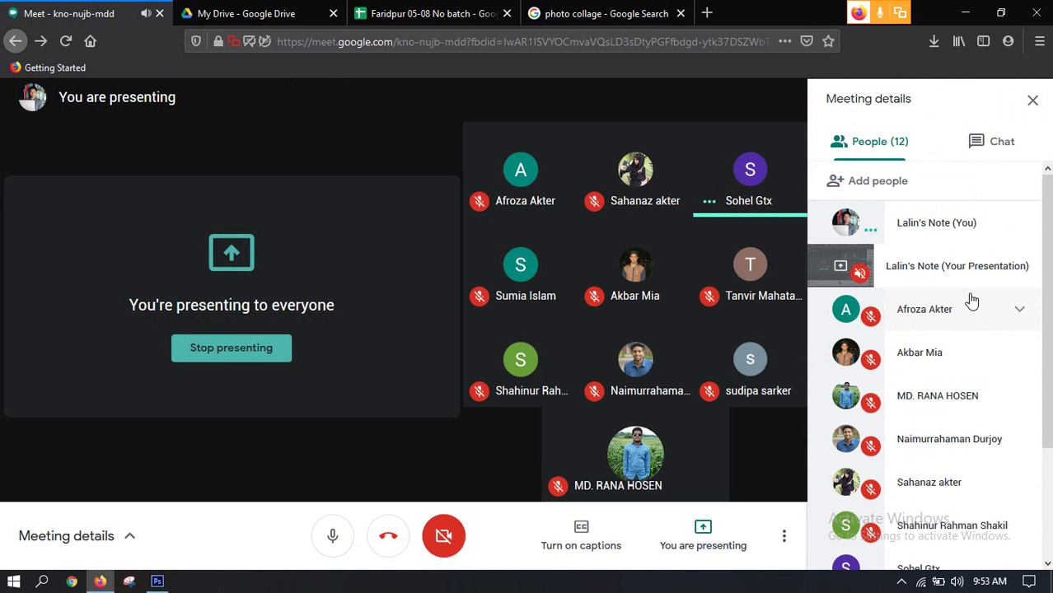
pyautogui.click(159, 582)
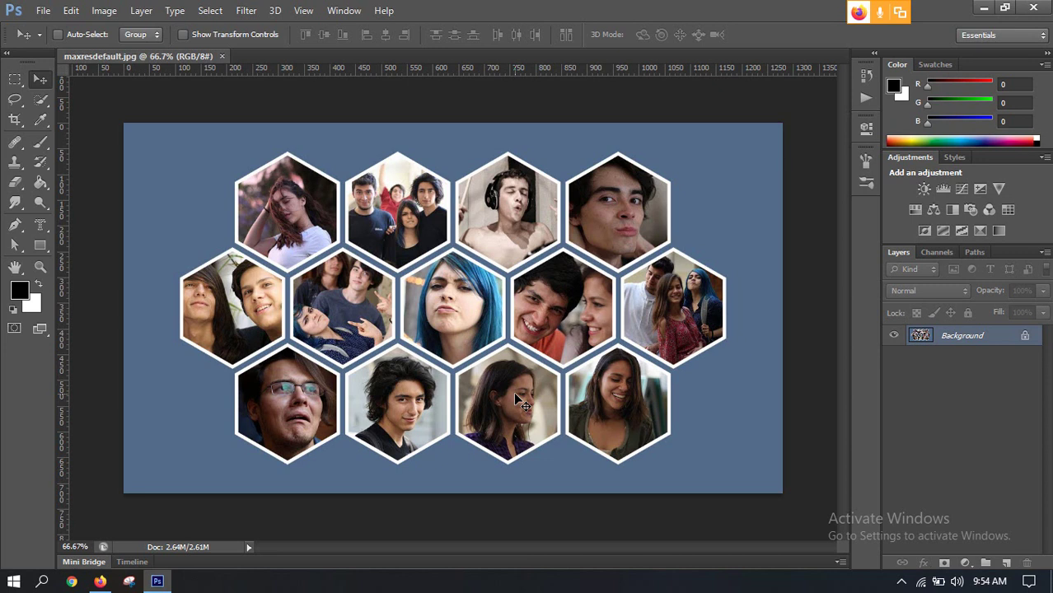
# Leave and rejoin the Google Meet call in Firefox, and return to the collage in Photoshop
pyautogui.click(101, 580)
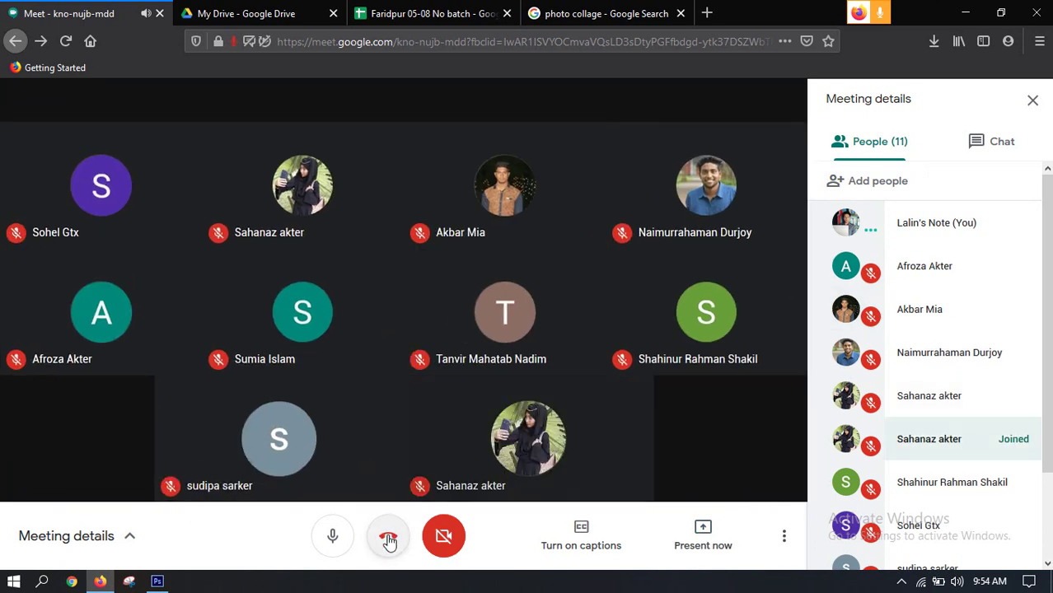
pyautogui.click(389, 540)
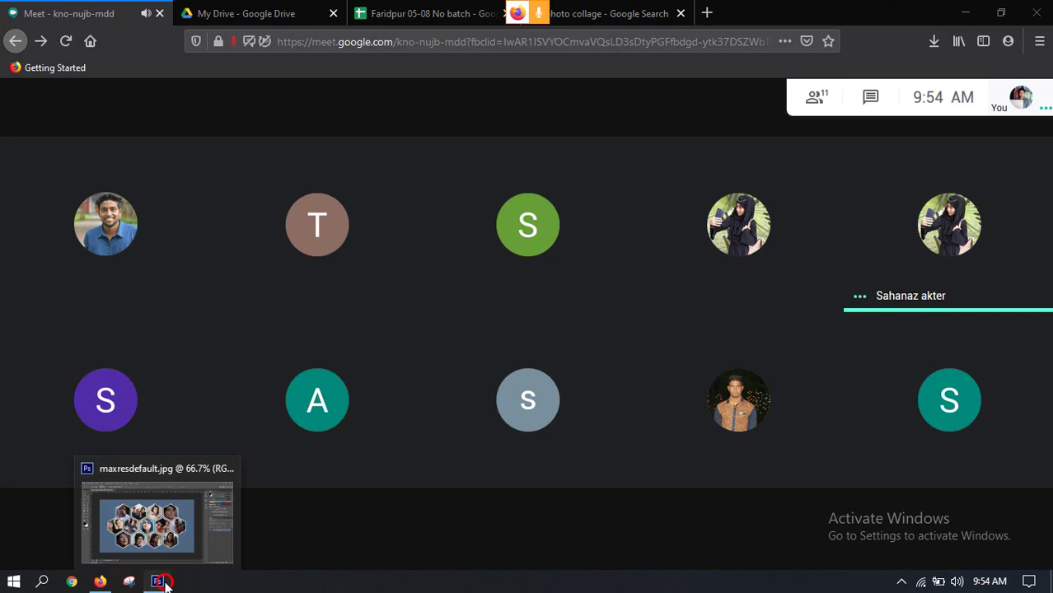
pyautogui.click(157, 581)
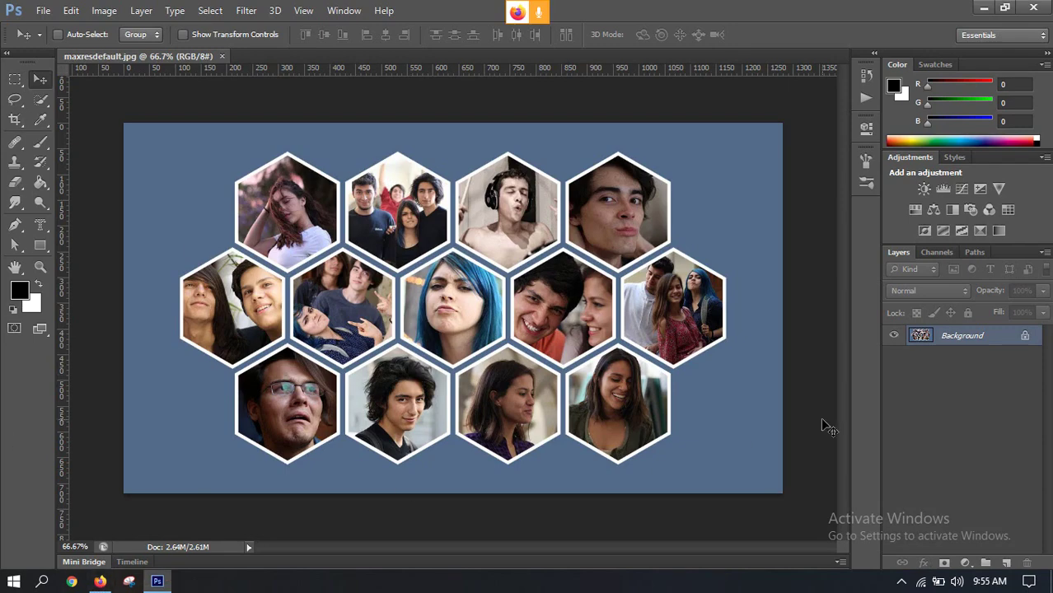
# Select the whole collage with the Rectangular Marquee tool, deselect it, and draw the selection again
pyautogui.click(15, 80)
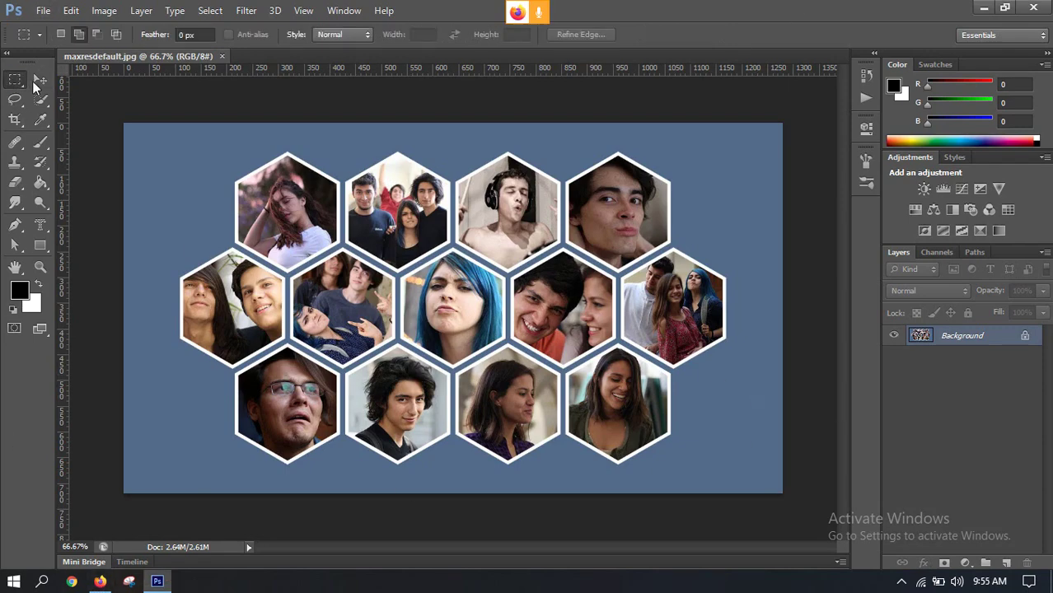
pyautogui.click(40, 81)
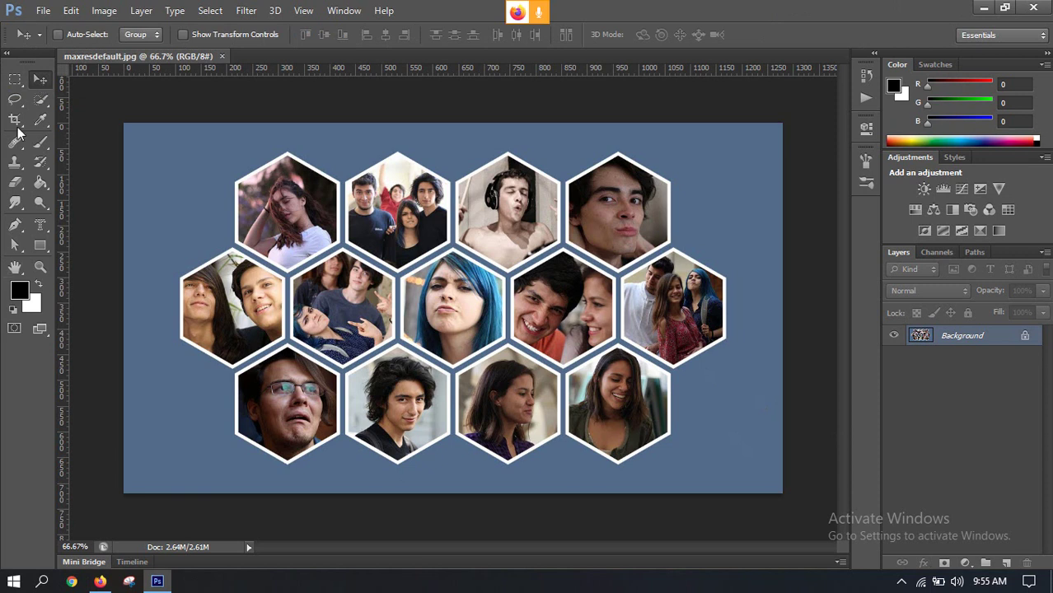
pyautogui.click(15, 79)
pyautogui.moveTo(145, 129); pyautogui.dragTo(934, 519)
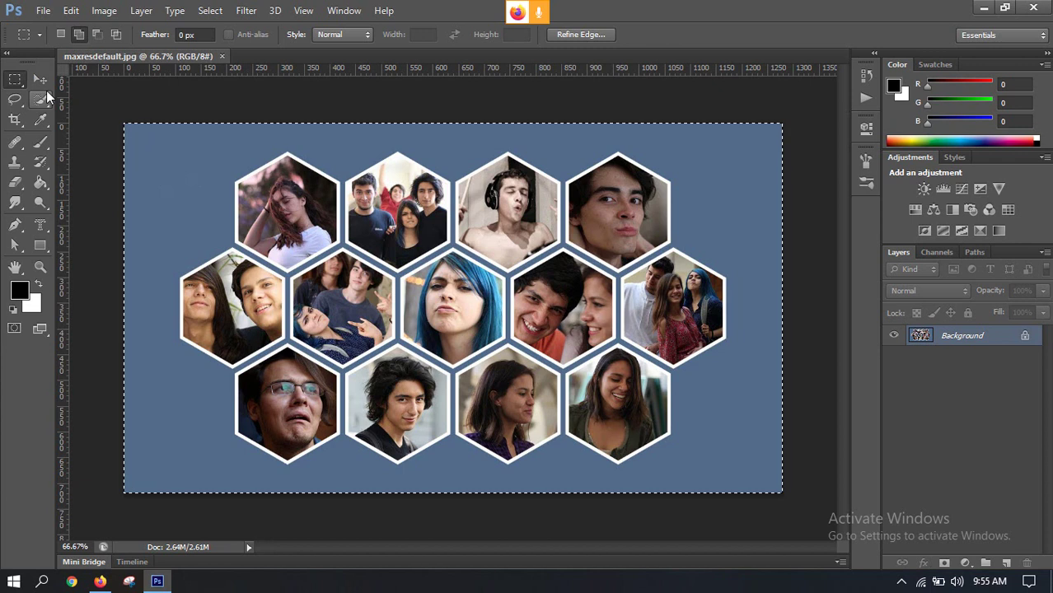
pyautogui.hotkey('ctrl', 'd')
pyautogui.moveTo(137, 132); pyautogui.dragTo(809, 522)
# Switch to the Google Meet call in Firefox and present the entire screen
pyautogui.click(101, 583)
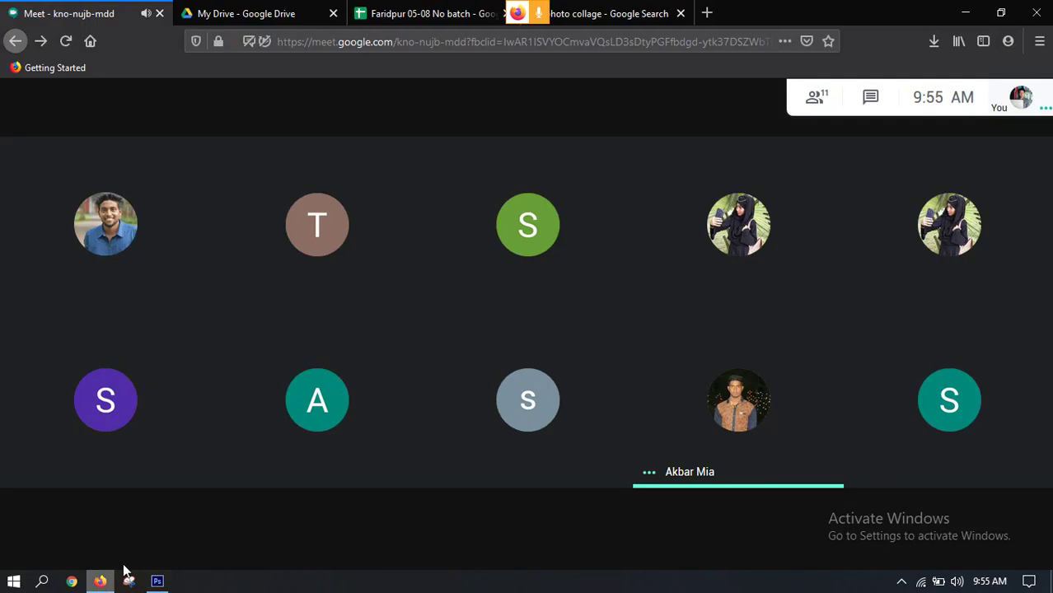
pyautogui.click(969, 536)
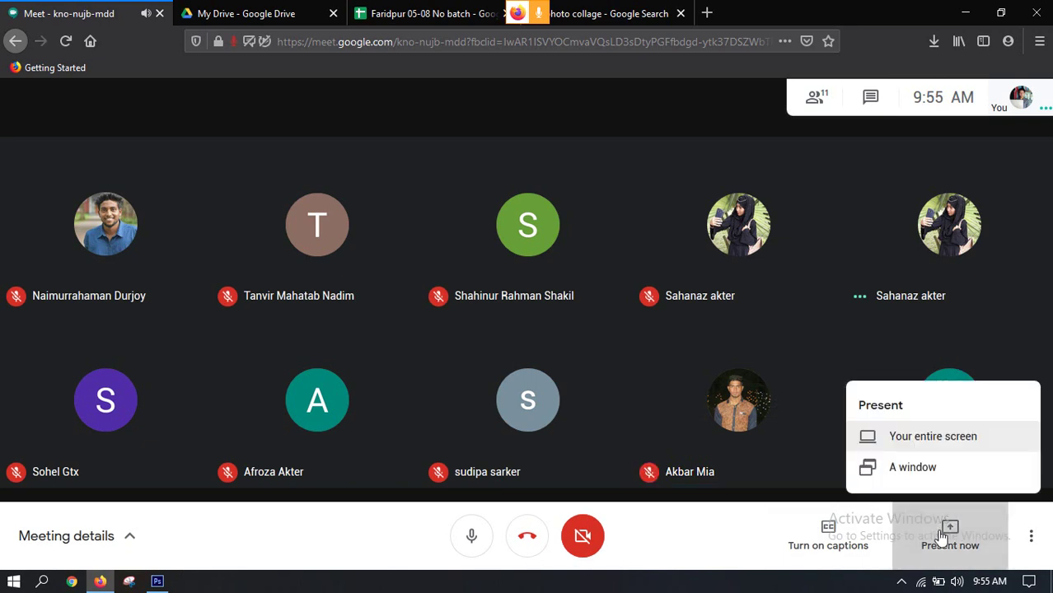
pyautogui.click(911, 443)
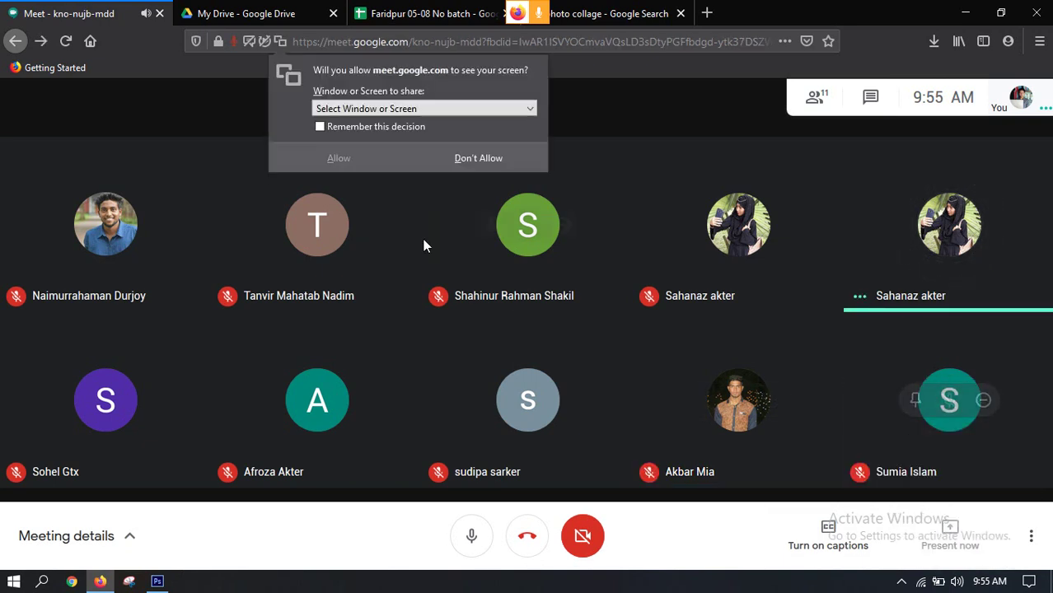
pyautogui.click(382, 108)
pyautogui.click(331, 204)
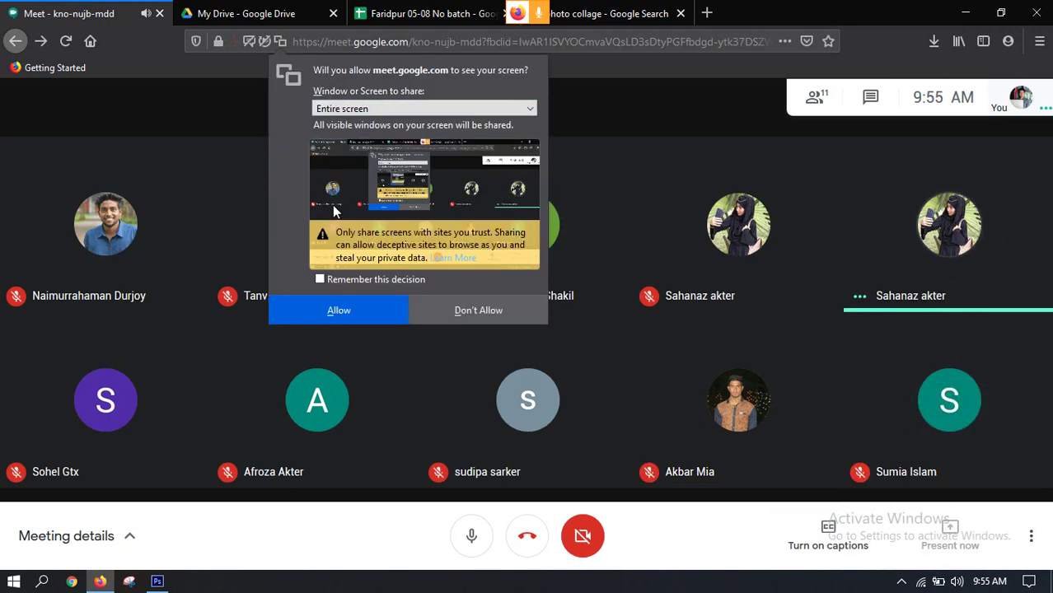
pyautogui.click(348, 307)
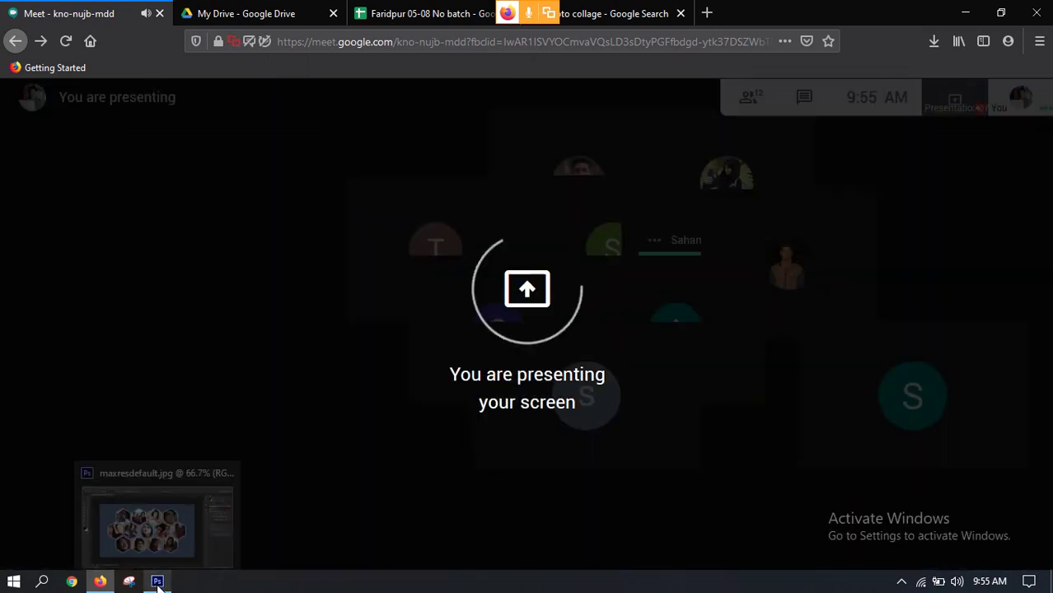
# Switch to Photoshop, measure the whole collage with a Rectangular Marquee selection, and deselect it
pyautogui.click(156, 582)
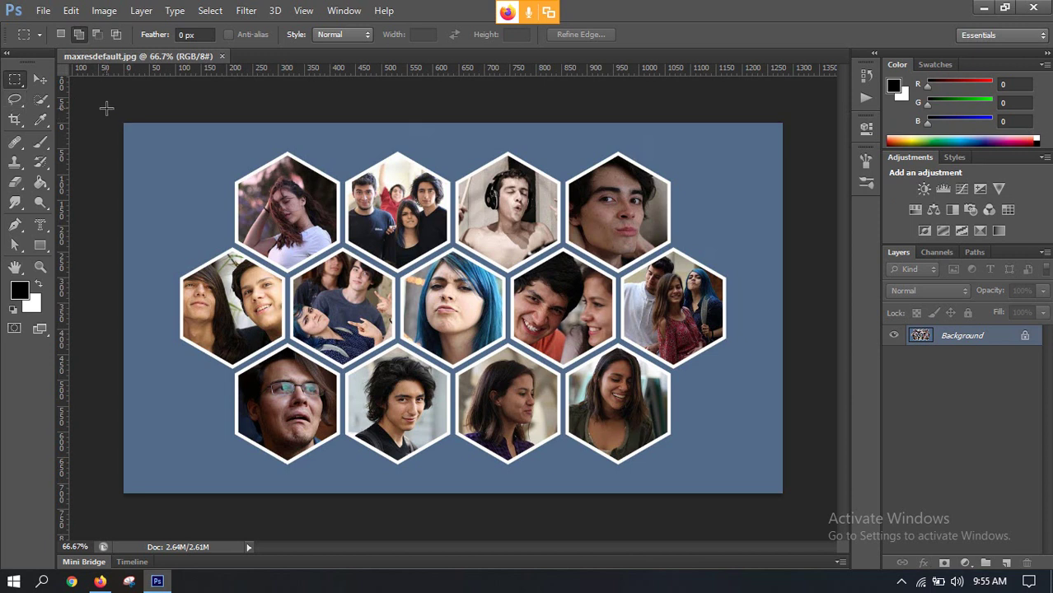
pyautogui.moveTo(109, 112); pyautogui.dragTo(795, 517)
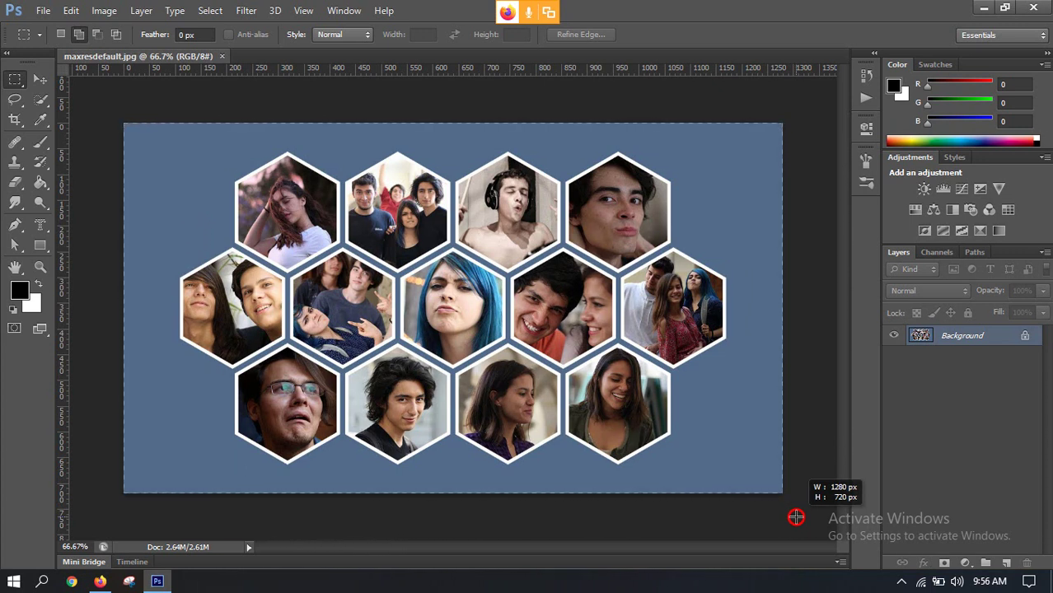
pyautogui.moveTo(795, 517); pyautogui.dragTo(801, 512)
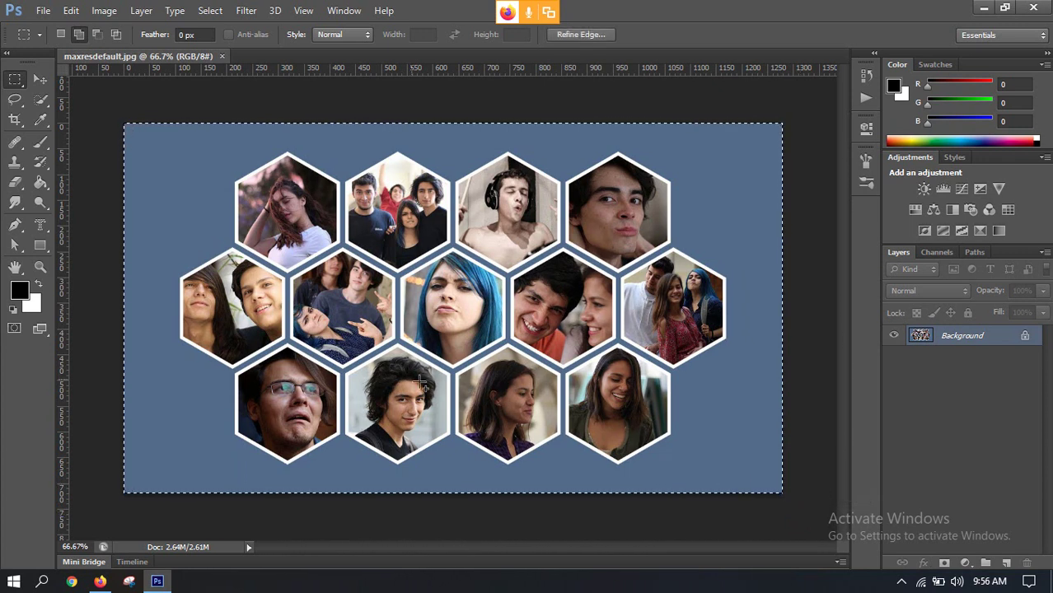
pyautogui.click(467, 238)
# Open the settings for creating a new document
pyautogui.click(43, 10)
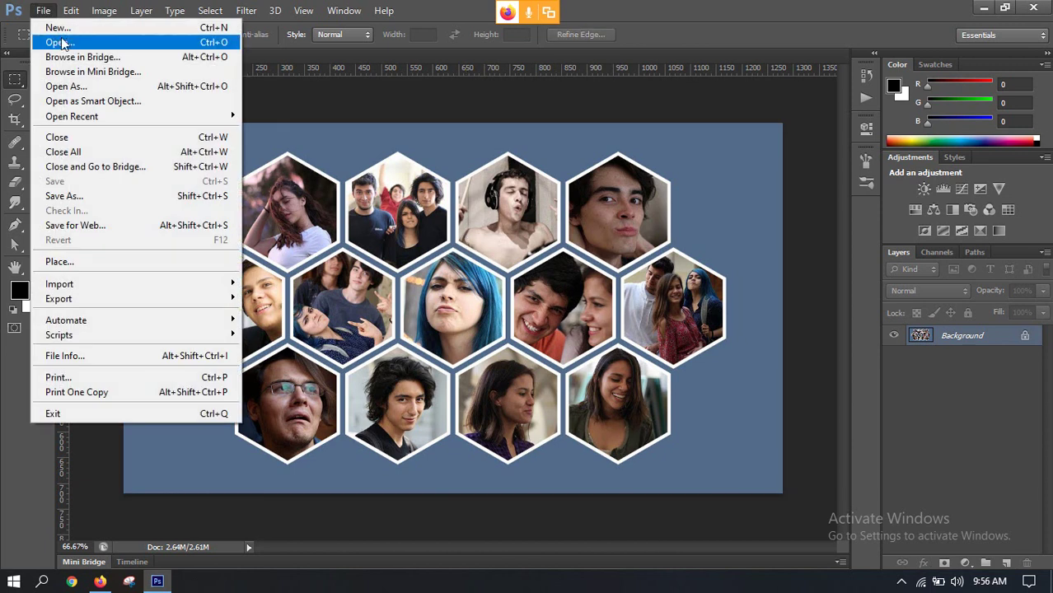
pyautogui.click(57, 29)
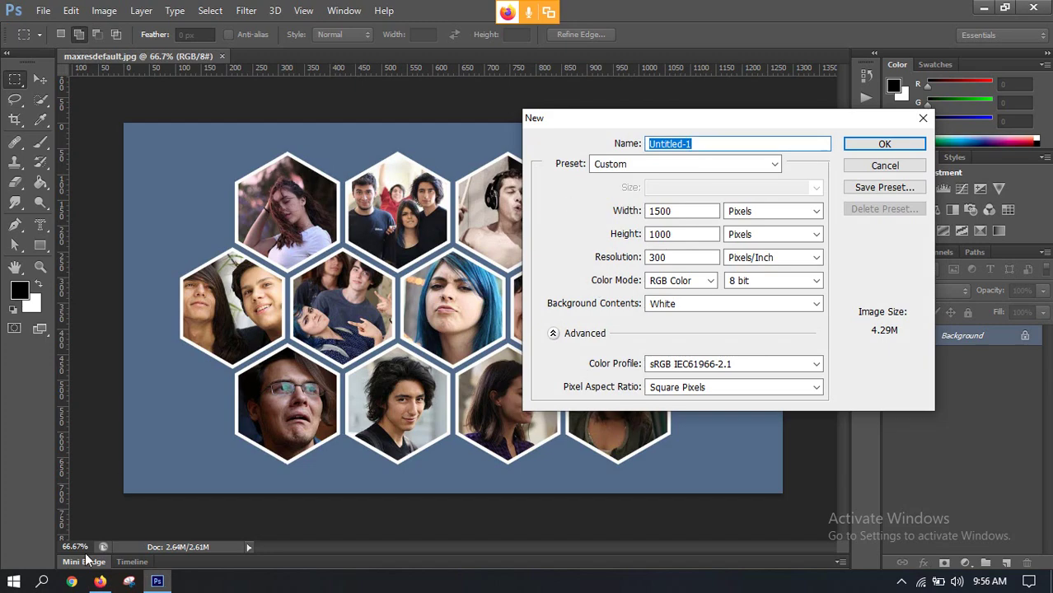
# Switch to the Google Meet call in Firefox, try to mute the speaking participant, and return to Photoshop
pyautogui.click(99, 581)
pyautogui.moveTo(536, 223)
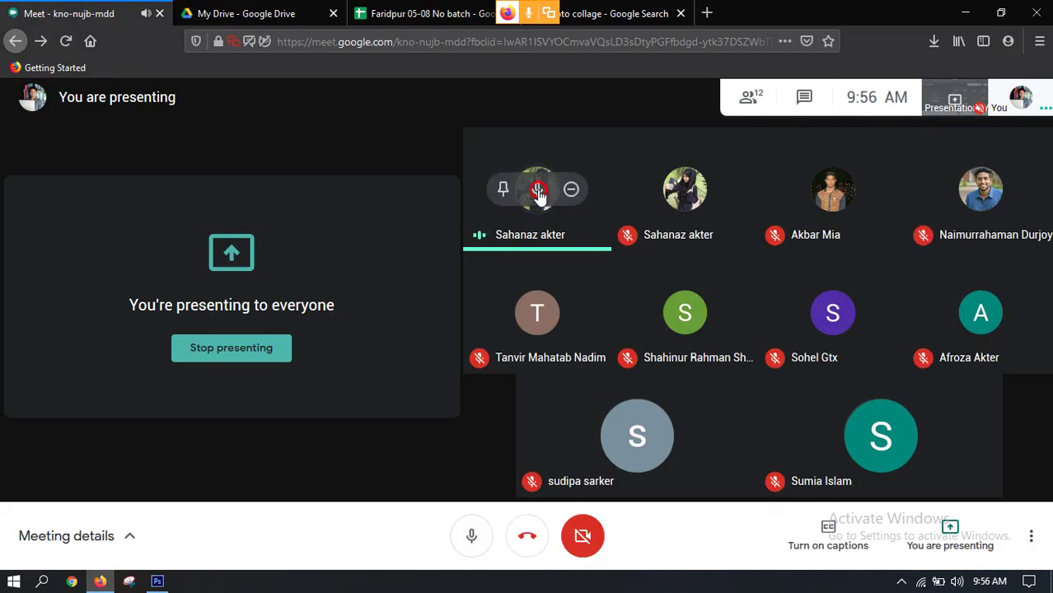
pyautogui.click(537, 188)
pyautogui.click(616, 353)
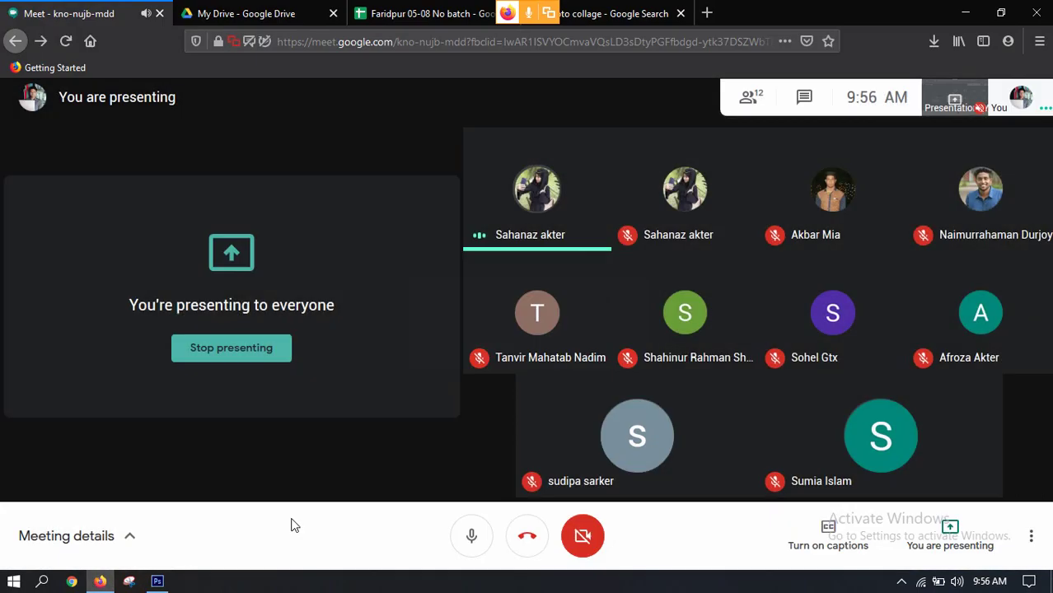
pyautogui.click(157, 580)
# Create the new document with a width of 1280 pixels and a height of 720 pixels
pyautogui.doubleClick(688, 211)
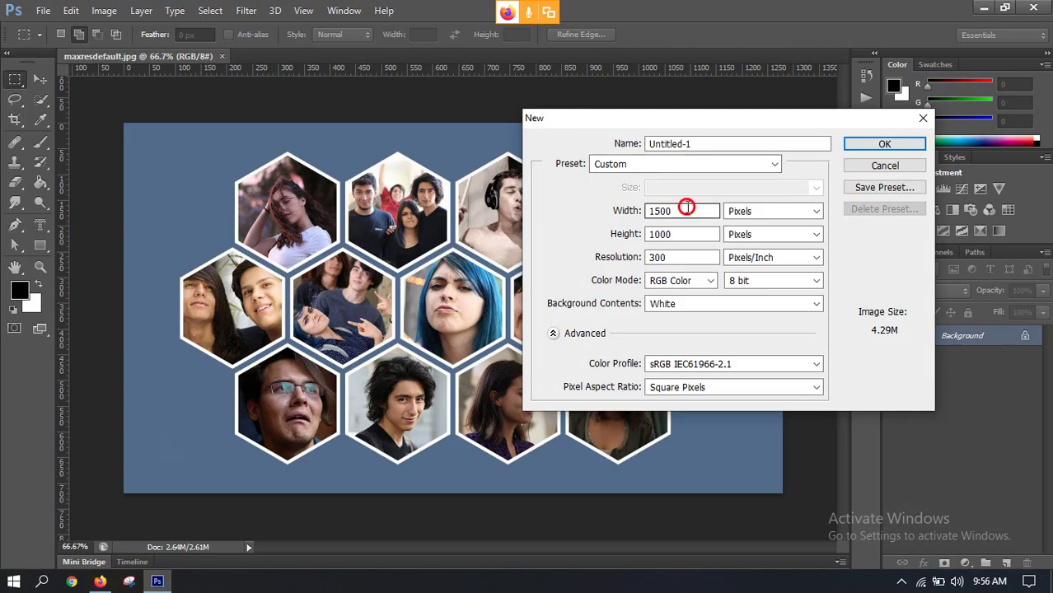
pyautogui.write('1280')
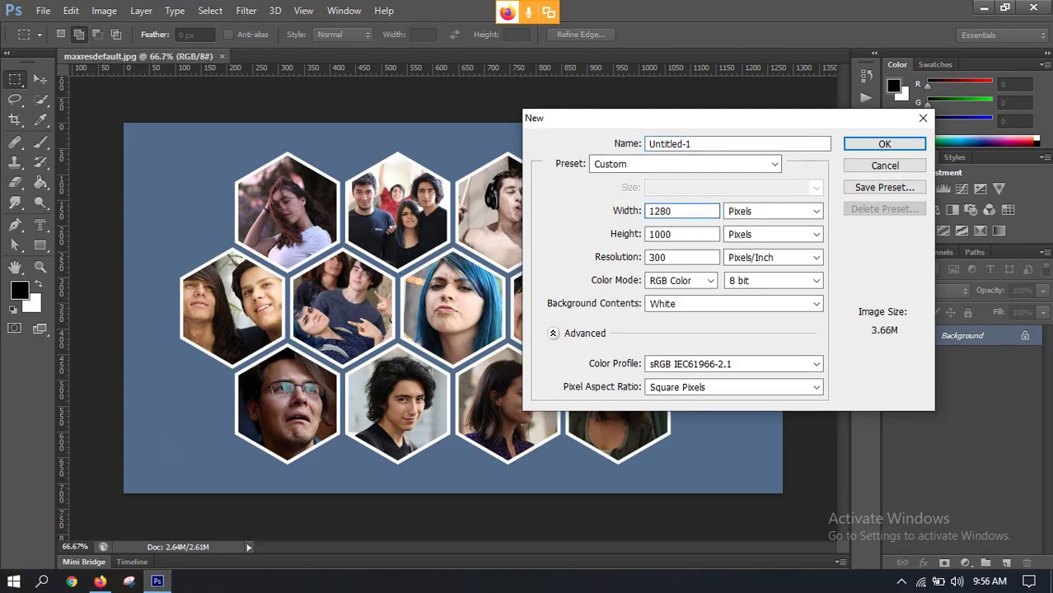
pyautogui.press('Tab')
pyautogui.write('7')
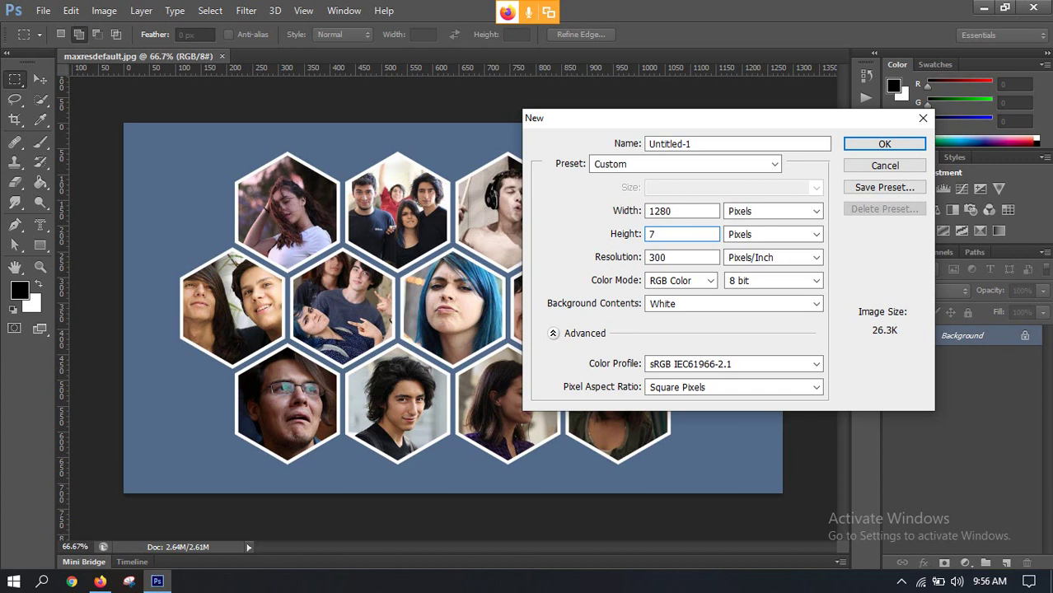
pyautogui.write('20')
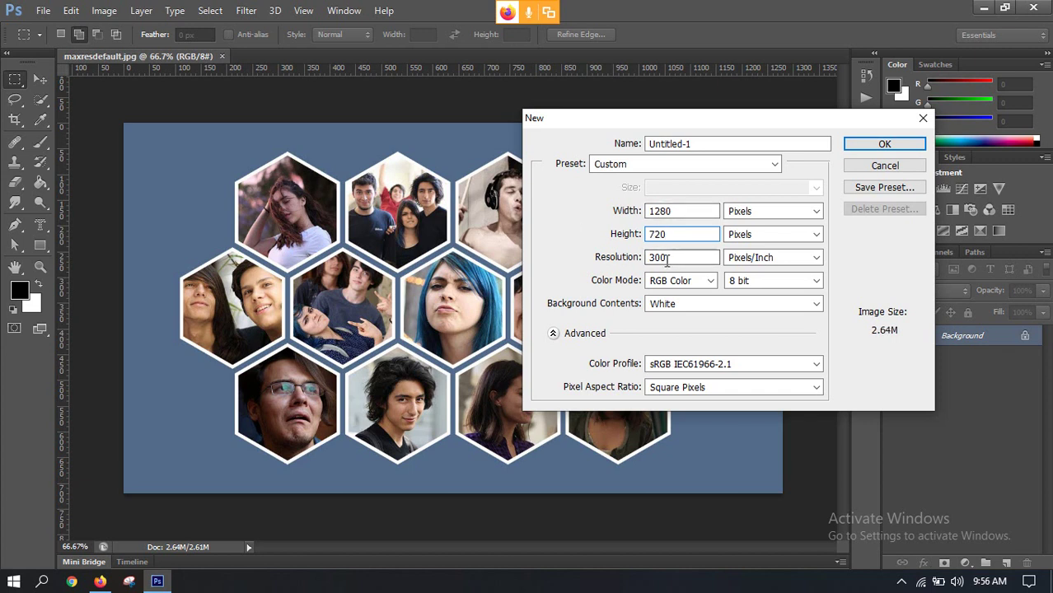
pyautogui.click(867, 150)
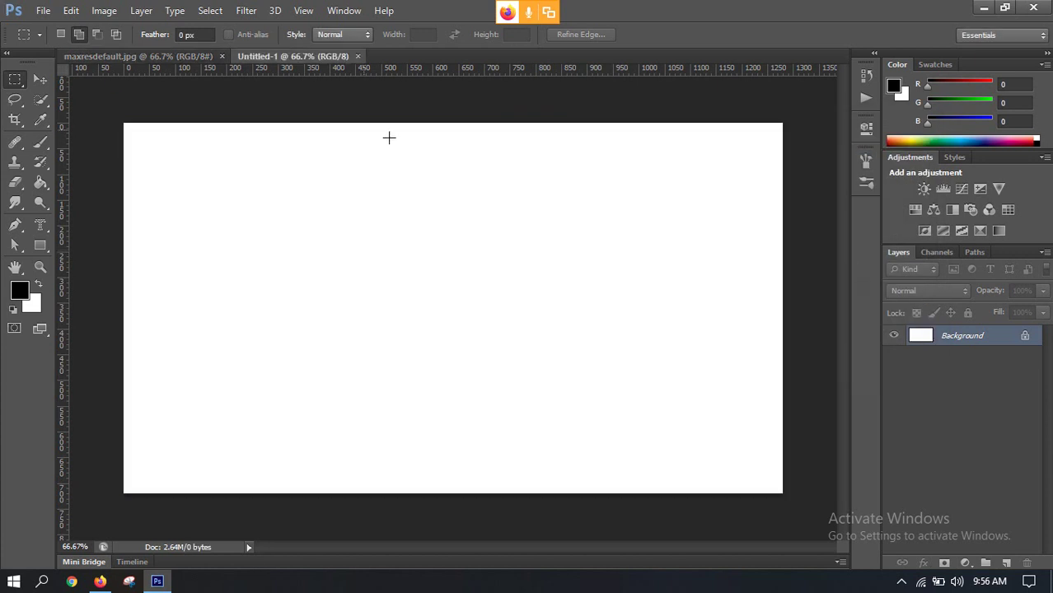
# Compare the canvas sizes of the collage and the blank document using a full-canvas marquee selection, and clear the selection
pyautogui.click(132, 56)
pyautogui.moveTo(455, 385); pyautogui.dragTo(832, 537)
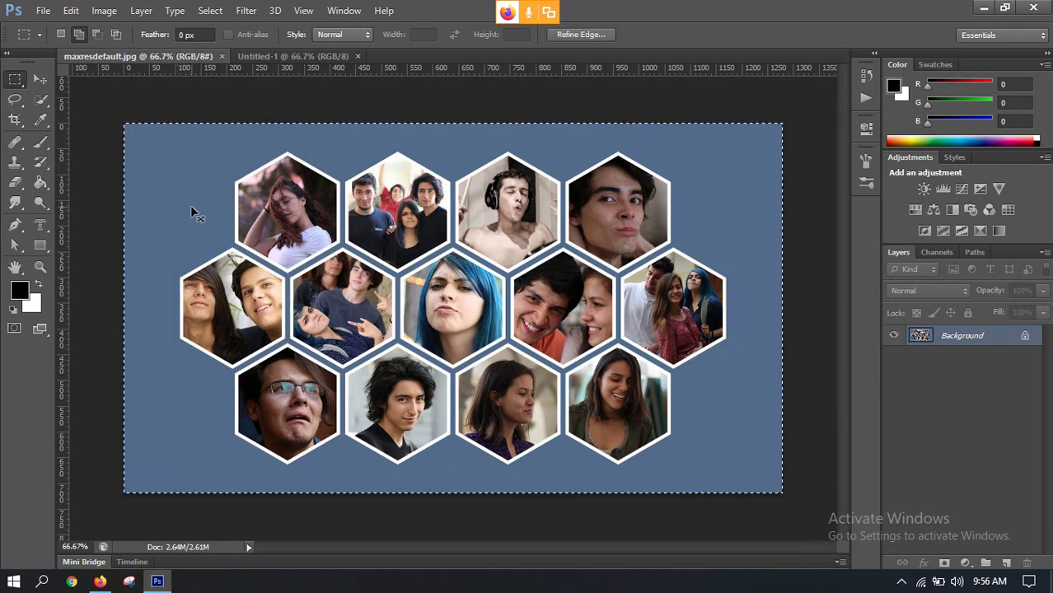
pyautogui.click(295, 56)
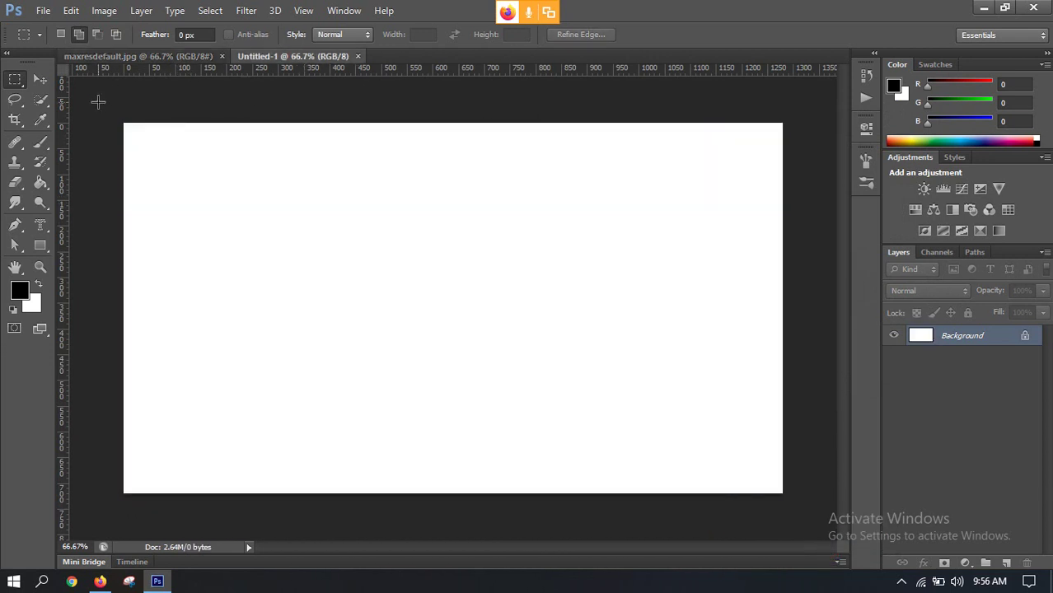
pyautogui.moveTo(96, 102); pyautogui.dragTo(788, 498)
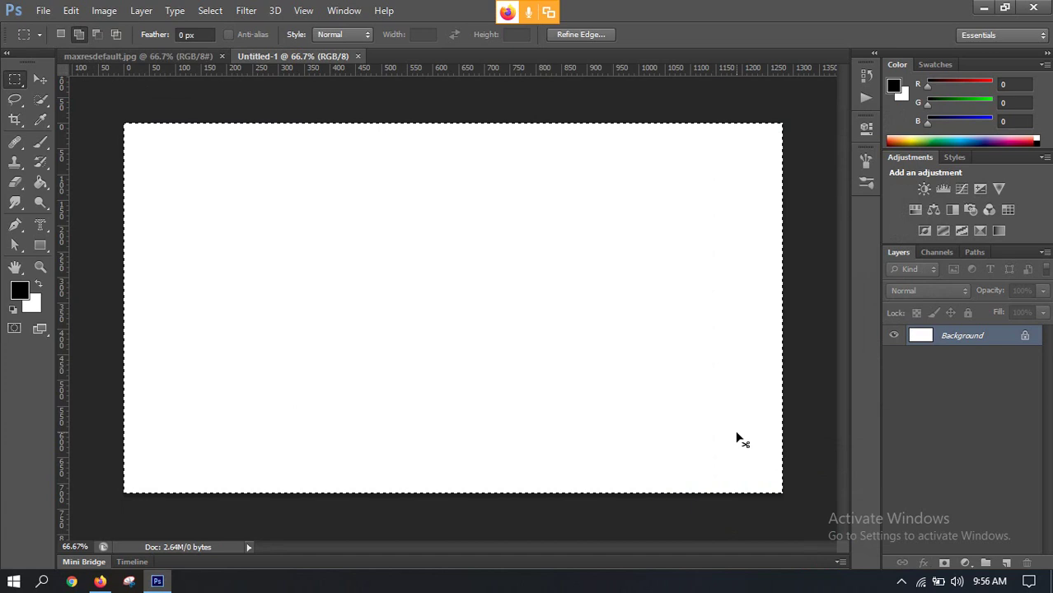
pyautogui.click(733, 439)
pyautogui.click(41, 80)
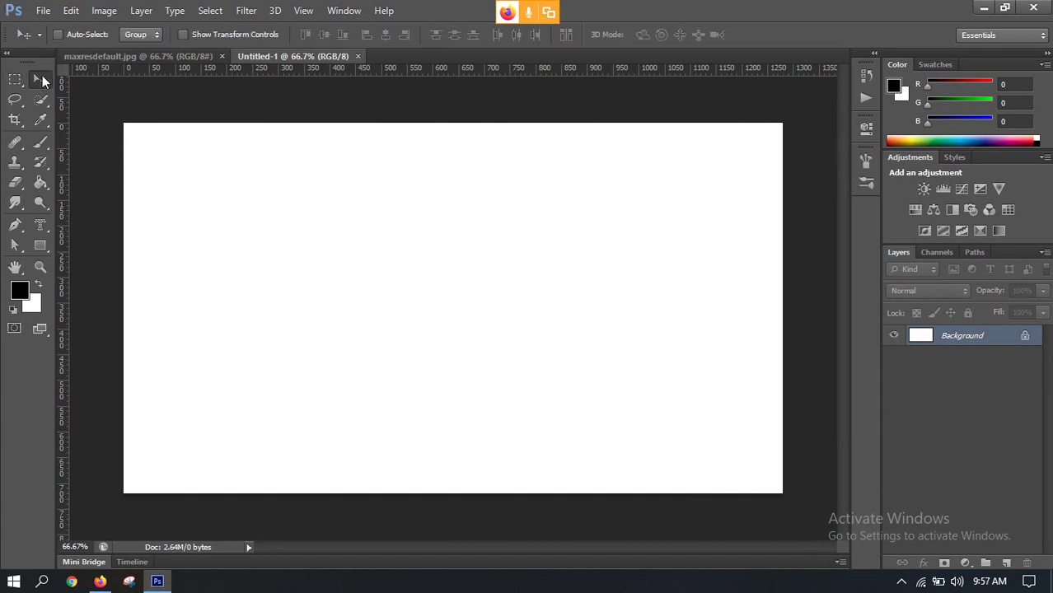
pyautogui.click(144, 56)
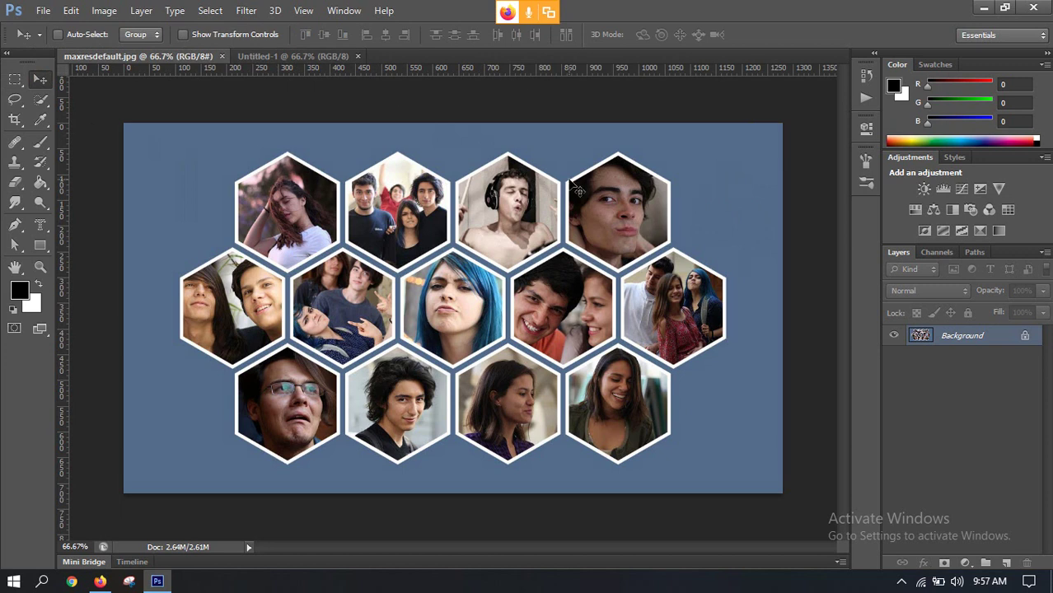
pyautogui.click(264, 58)
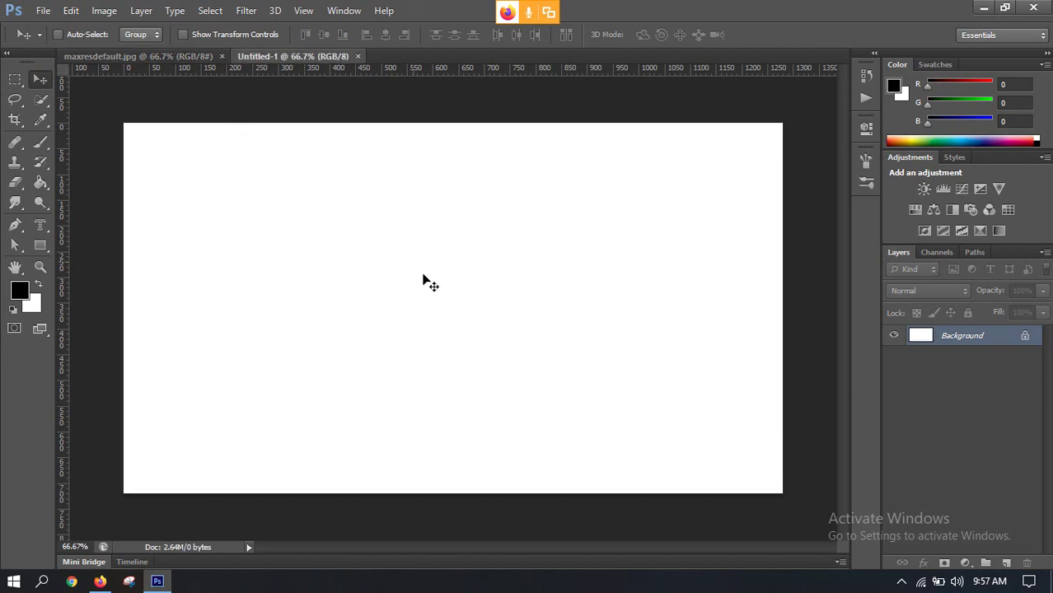
pyautogui.click(26, 289)
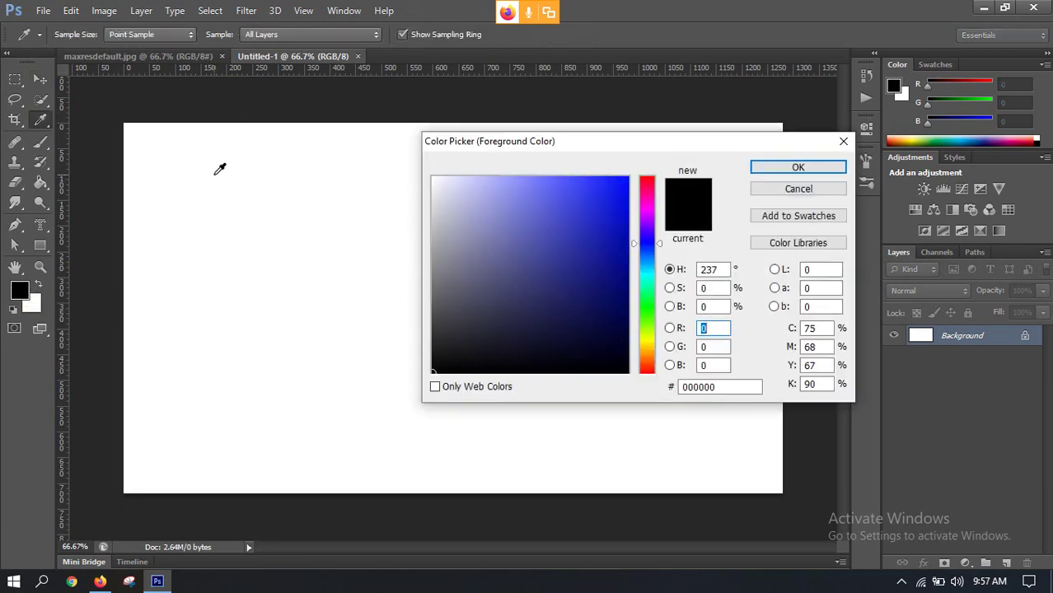
pyautogui.click(843, 141)
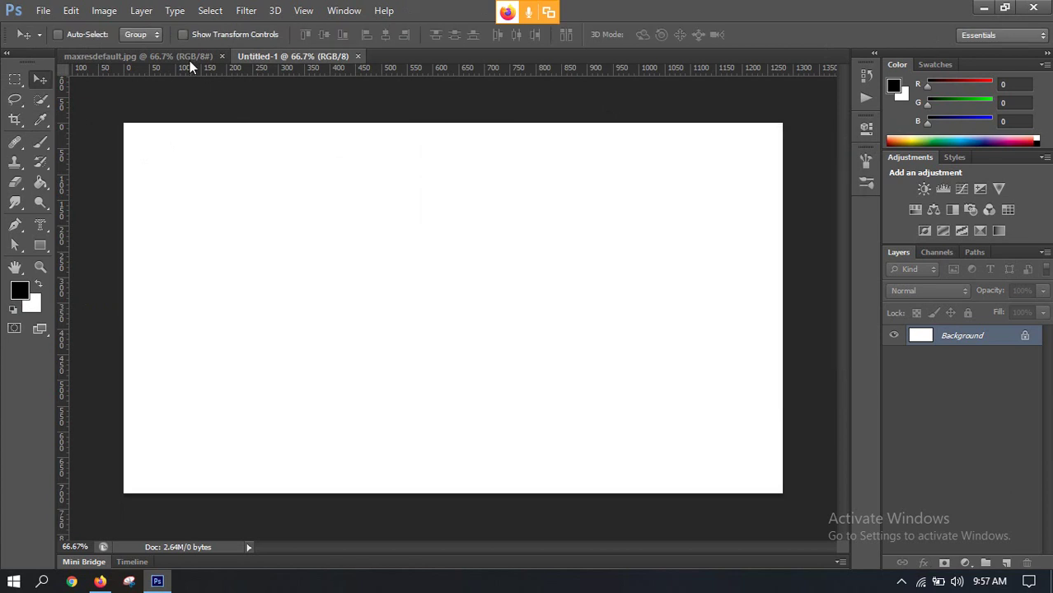
pyautogui.click(178, 56)
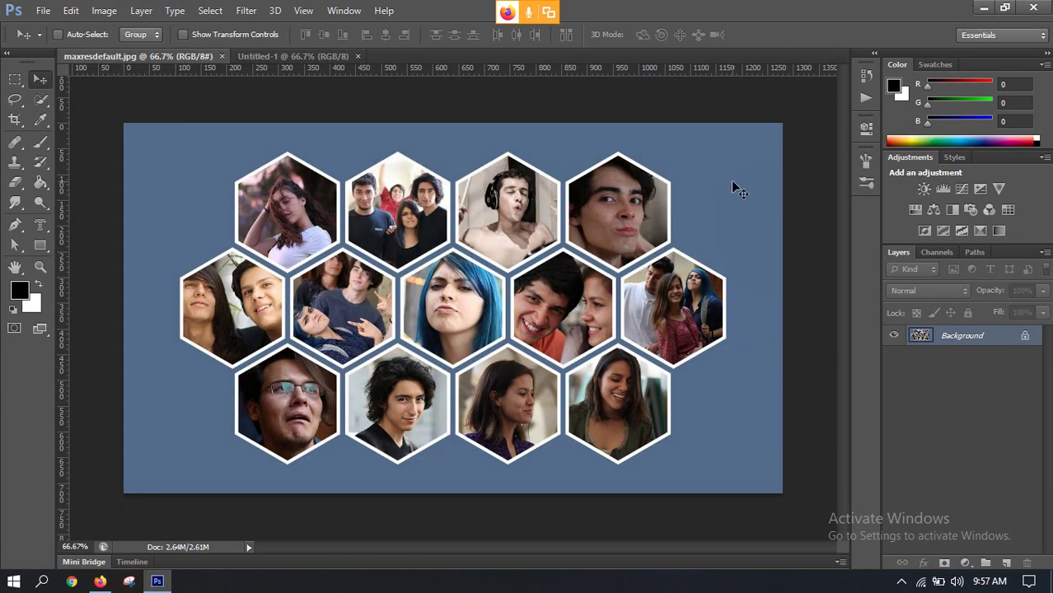
pyautogui.click(272, 56)
pyautogui.click(19, 289)
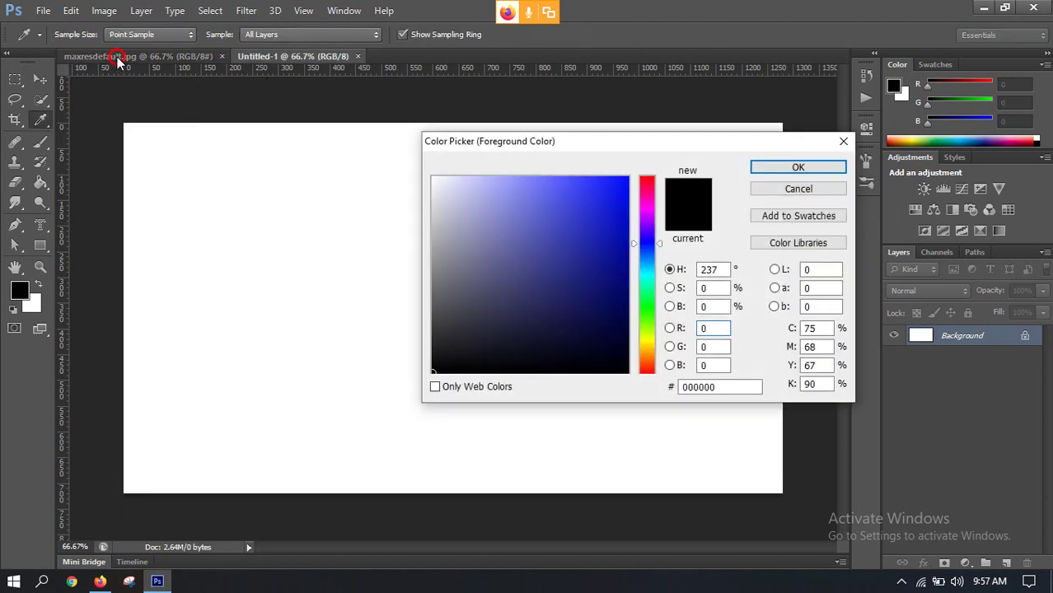
pyautogui.click(752, 191)
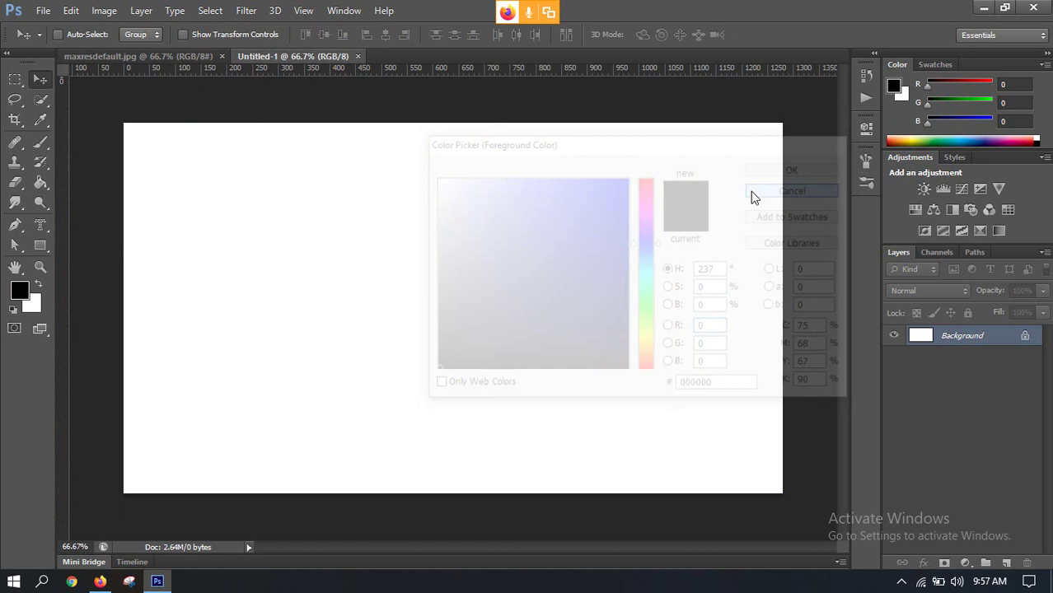
# In the collage document, sample the blue background and a dark shirt with the foreground Color Picker, selecting the hex code
pyautogui.click(153, 58)
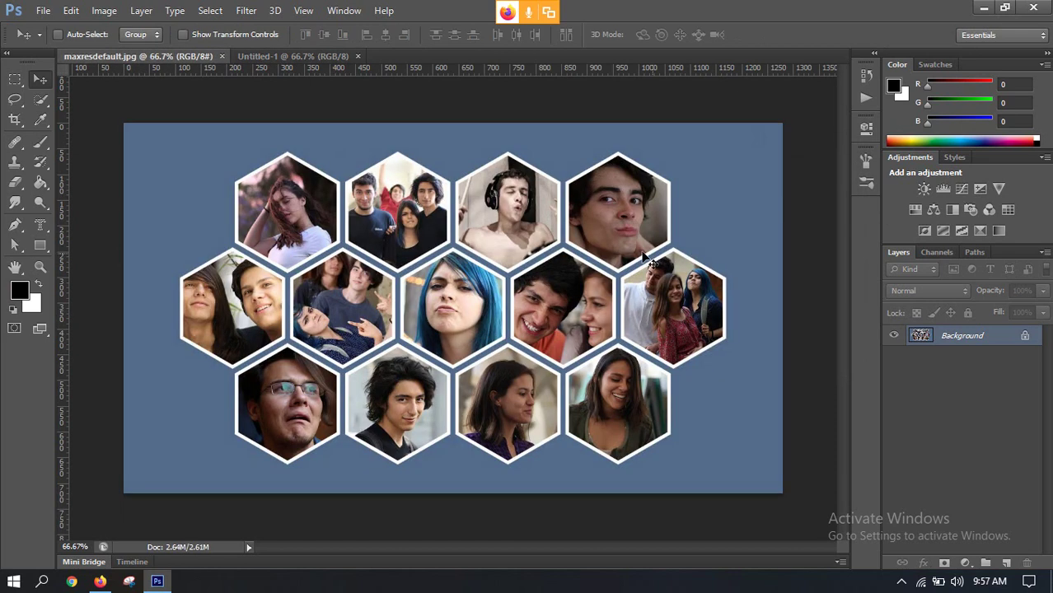
pyautogui.click(21, 292)
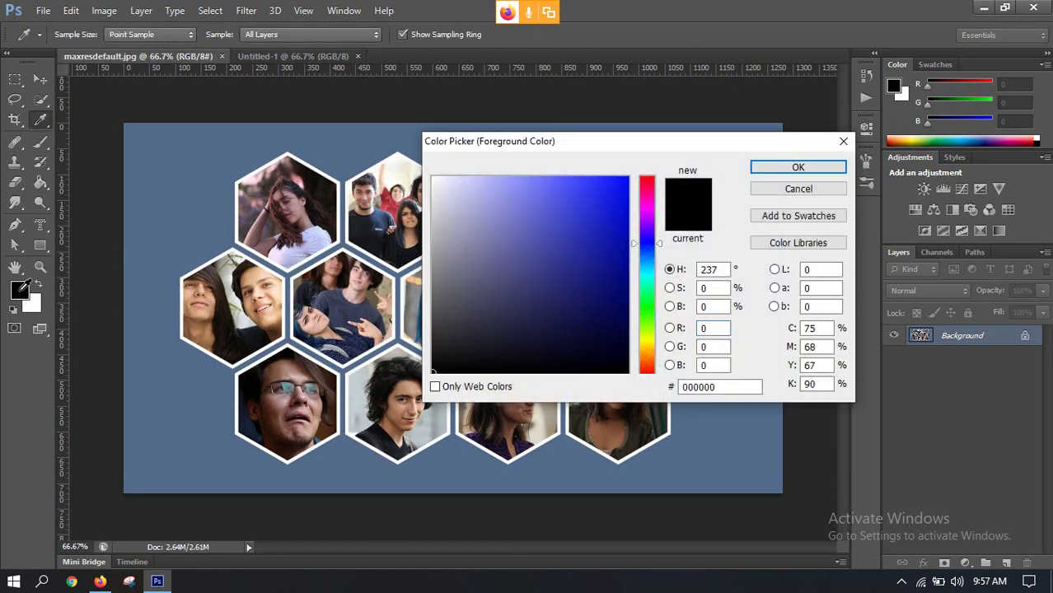
pyautogui.click(172, 175)
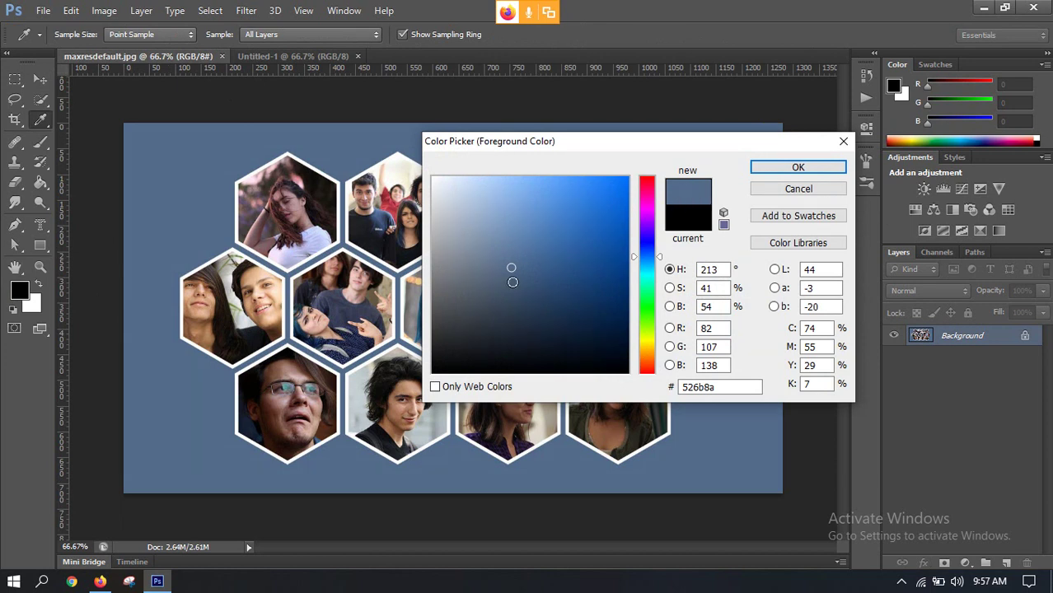
pyautogui.moveTo(724, 387); pyautogui.dragTo(674, 386)
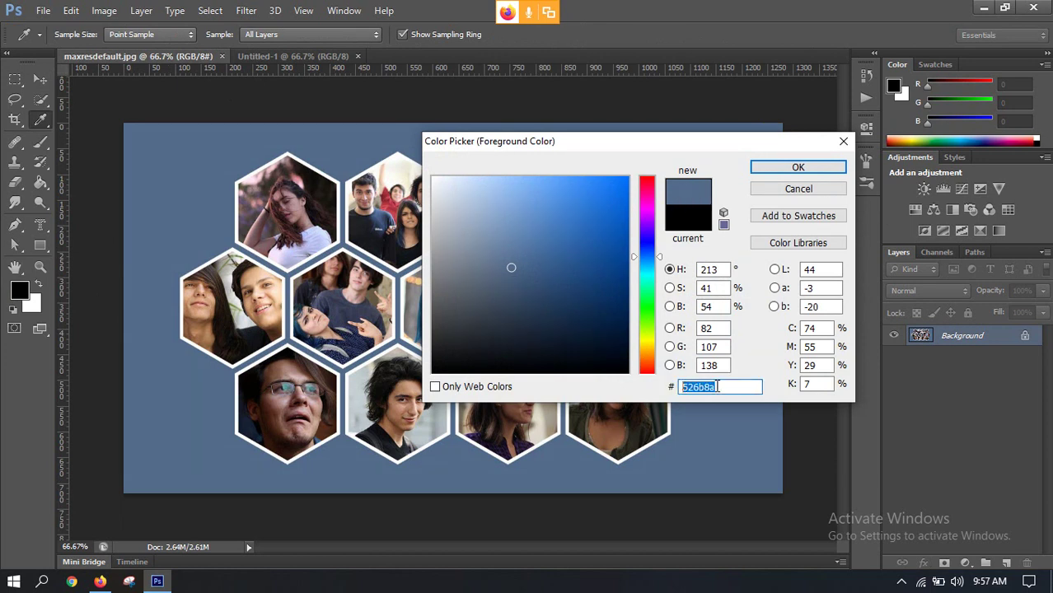
pyautogui.moveTo(747, 387); pyautogui.dragTo(653, 396)
pyautogui.click(453, 449)
pyautogui.click(350, 307)
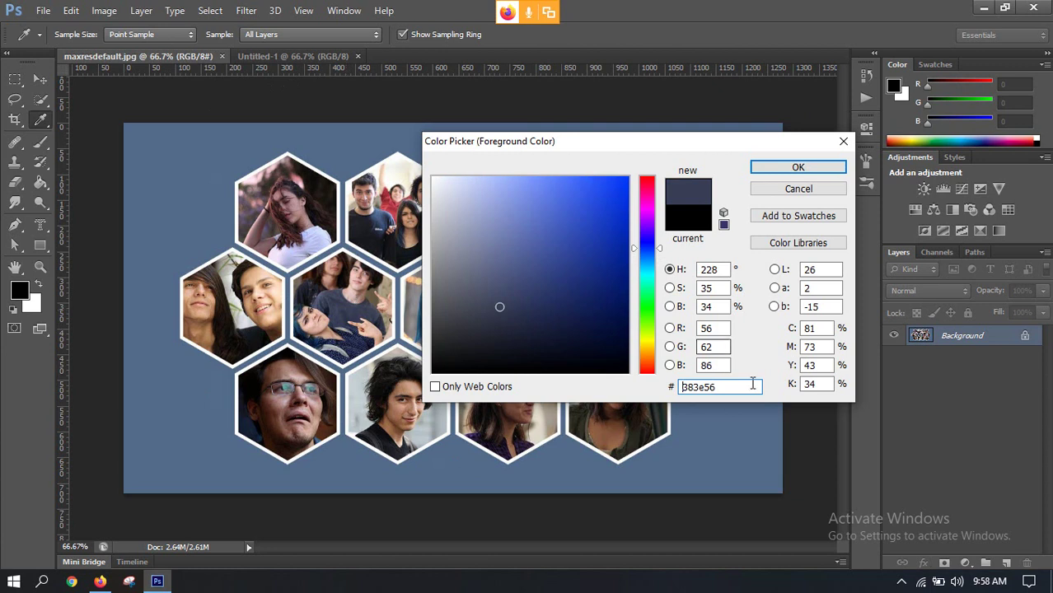
pyautogui.doubleClick(692, 387)
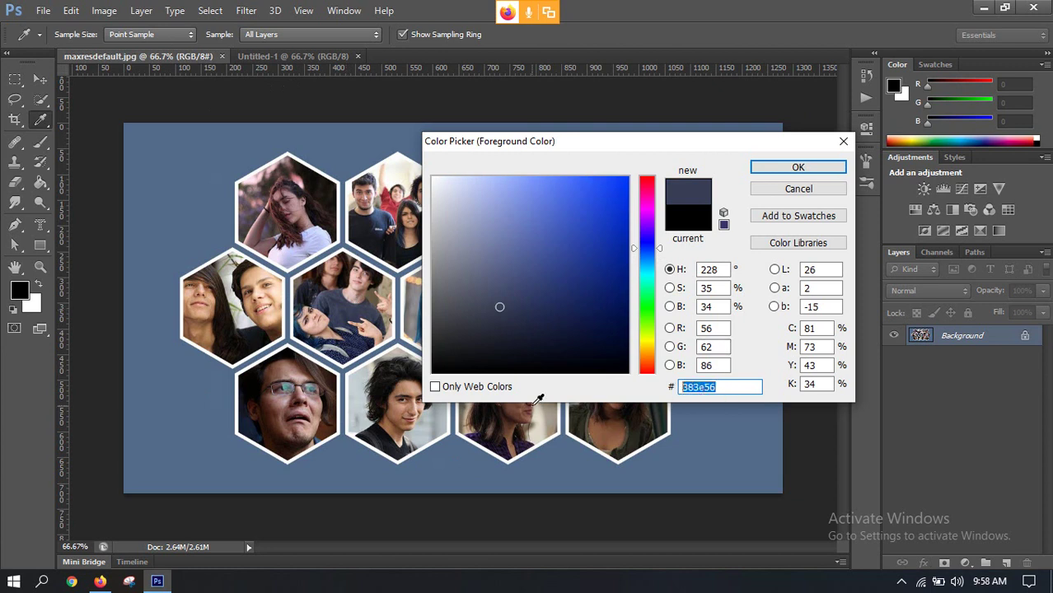
# Sample the collage's blue background again, copy its hex code 526b8a, and apply it as the foreground colour
pyautogui.click(459, 449)
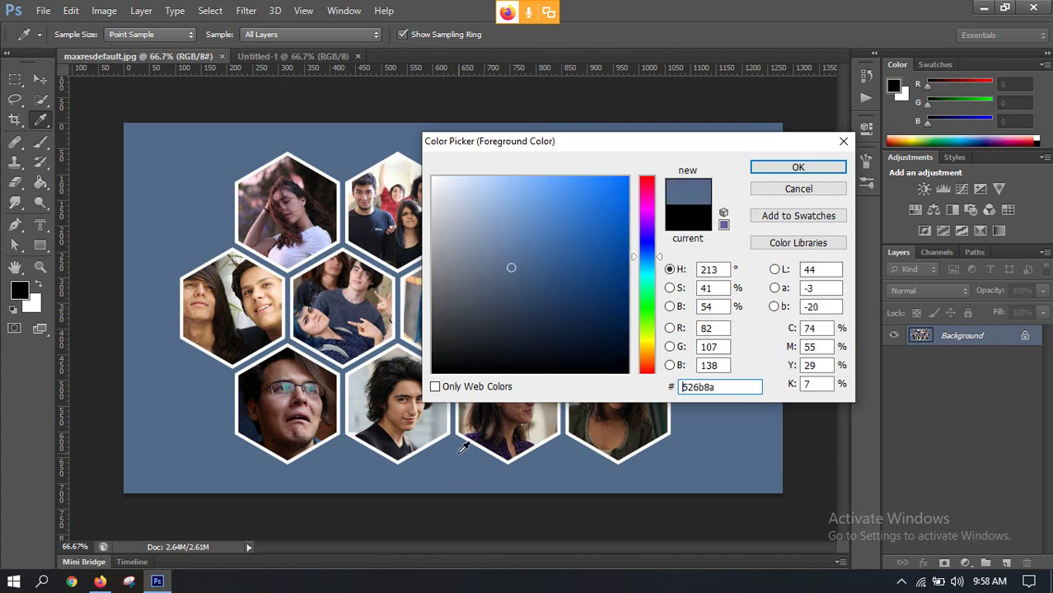
pyautogui.doubleClick(725, 387)
pyautogui.rightClick(688, 389)
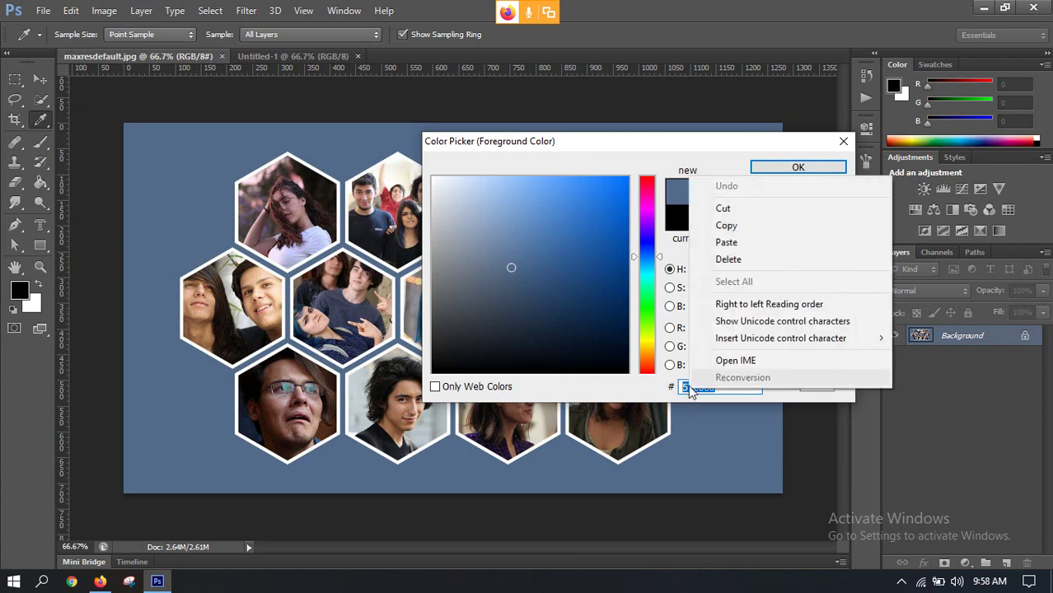
pyautogui.click(708, 229)
pyautogui.click(799, 167)
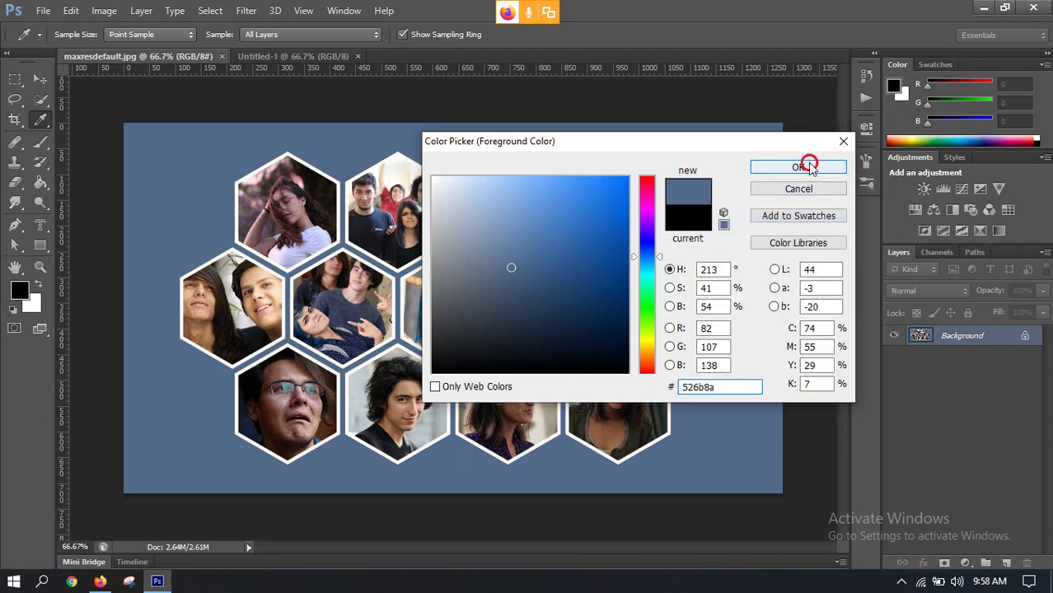
# In the blank document, confirm hex colour 526b8a as the foreground colour in the Color Picker
pyautogui.press('v')
pyautogui.click(336, 57)
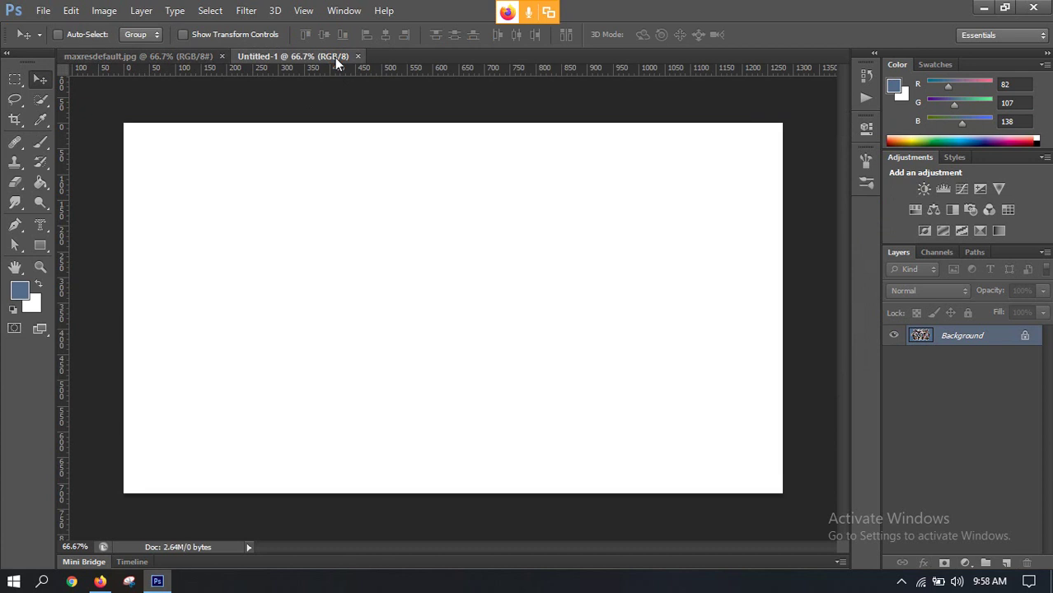
pyautogui.click(19, 291)
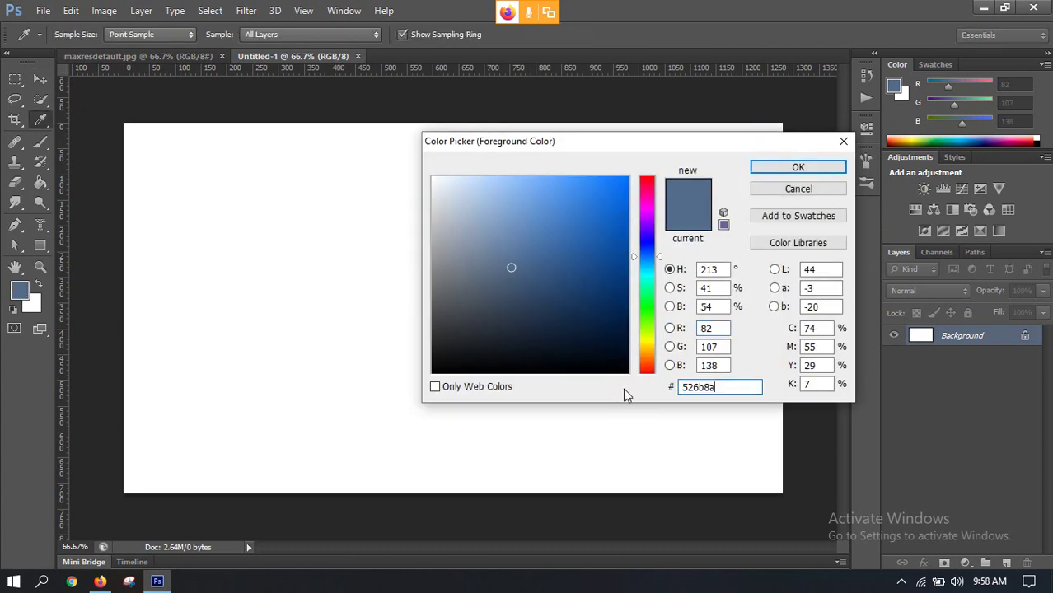
pyautogui.click(797, 167)
pyautogui.press('v')
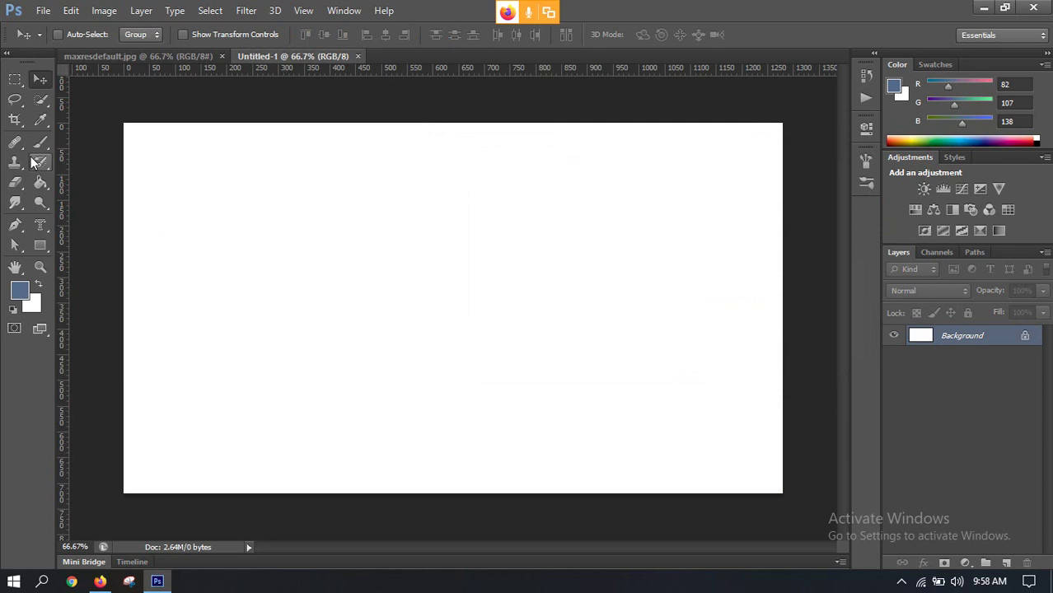
# Create a 1280 by 720 px rectangle shape on the blank canvas with the Rectangle tool
pyautogui.click(39, 245)
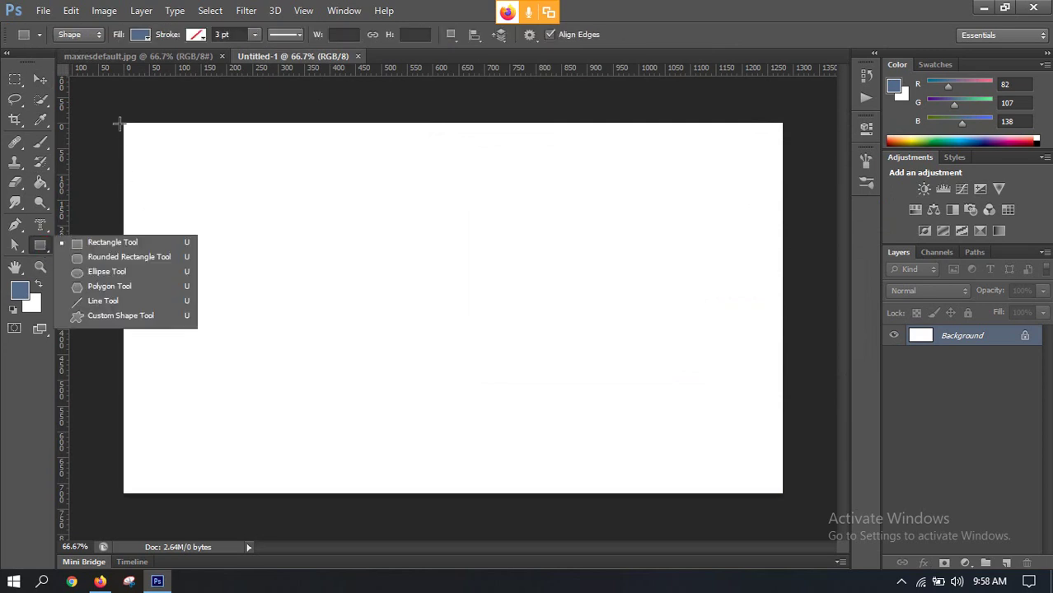
pyautogui.click(85, 244)
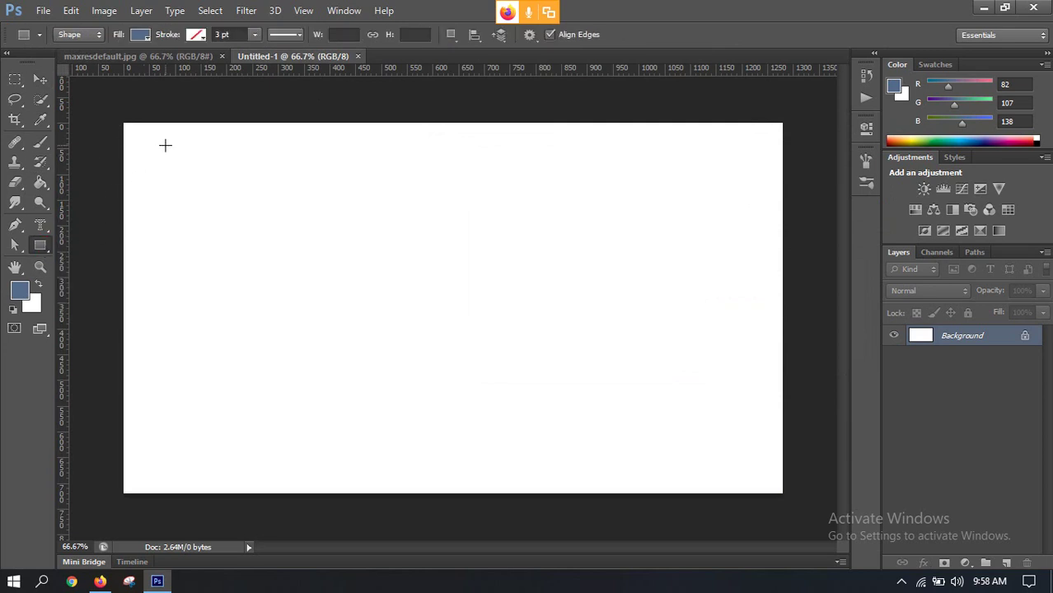
pyautogui.click(195, 159)
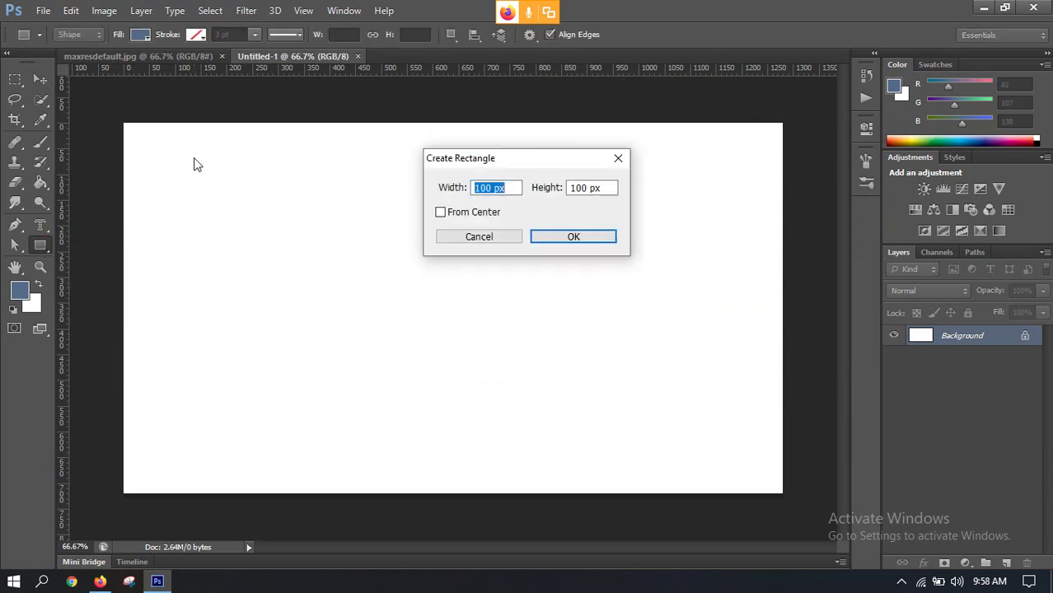
pyautogui.write('1280')
pyautogui.press('Tab')
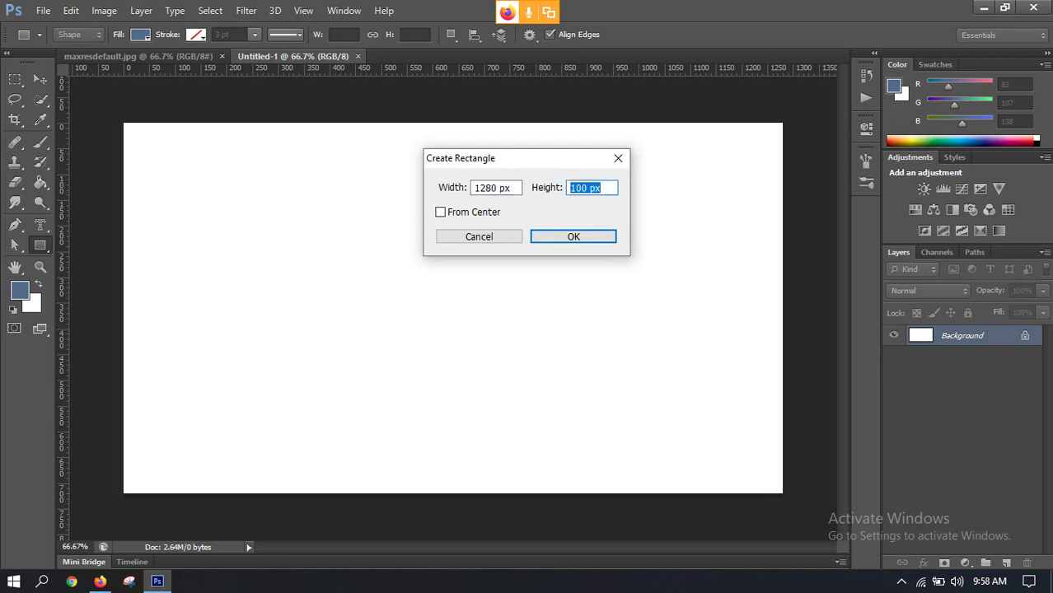
pyautogui.write('720')
pyautogui.press('Return')
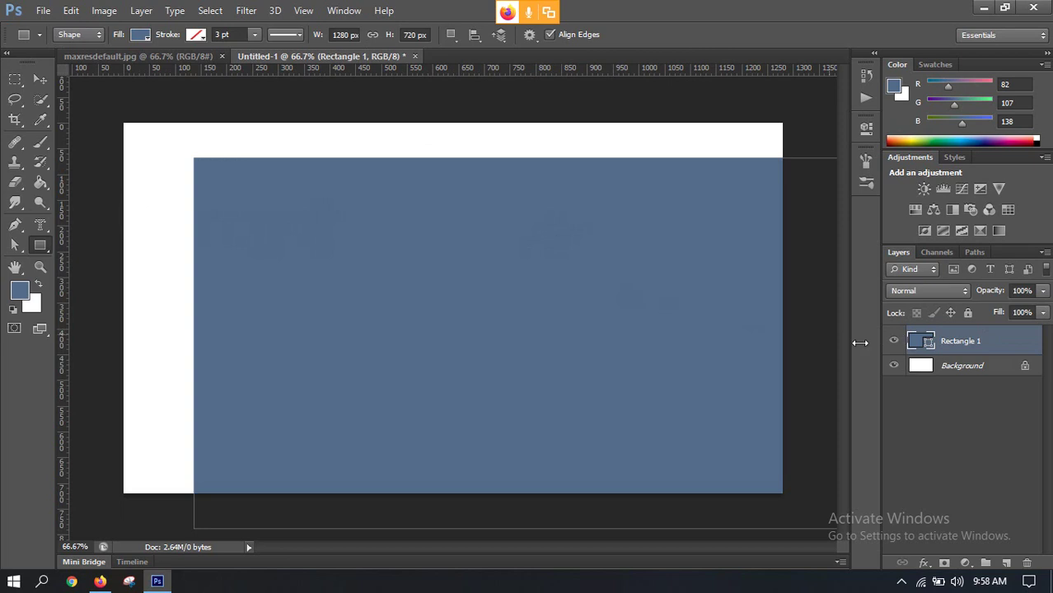
# Change the rectangle's fill colour to dark navy, hex 051932
pyautogui.doubleClick(919, 341)
pyautogui.click(598, 324)
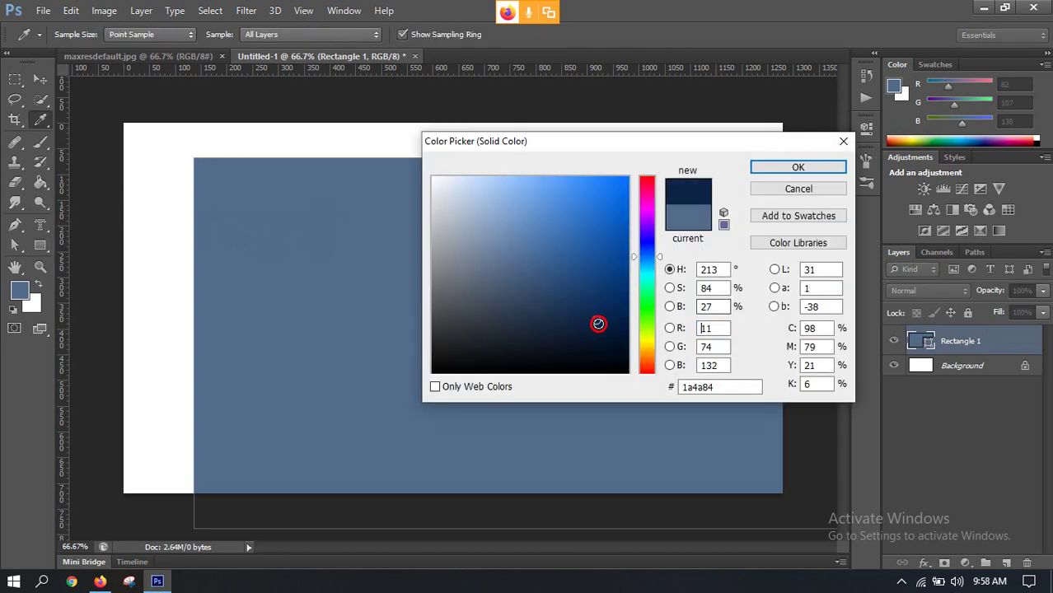
pyautogui.moveTo(598, 323); pyautogui.dragTo(610, 334)
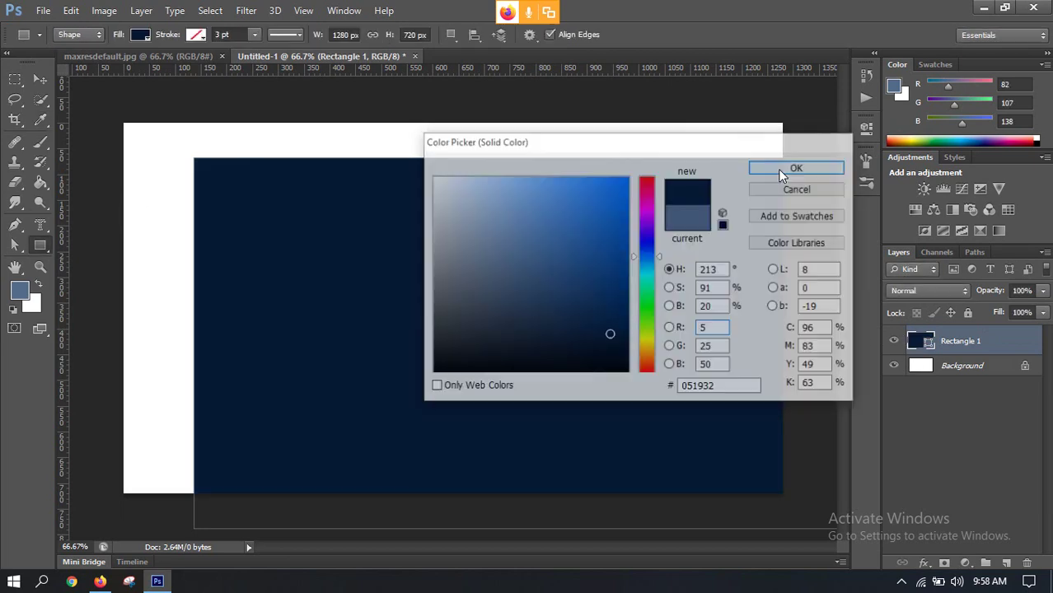
pyautogui.click(779, 167)
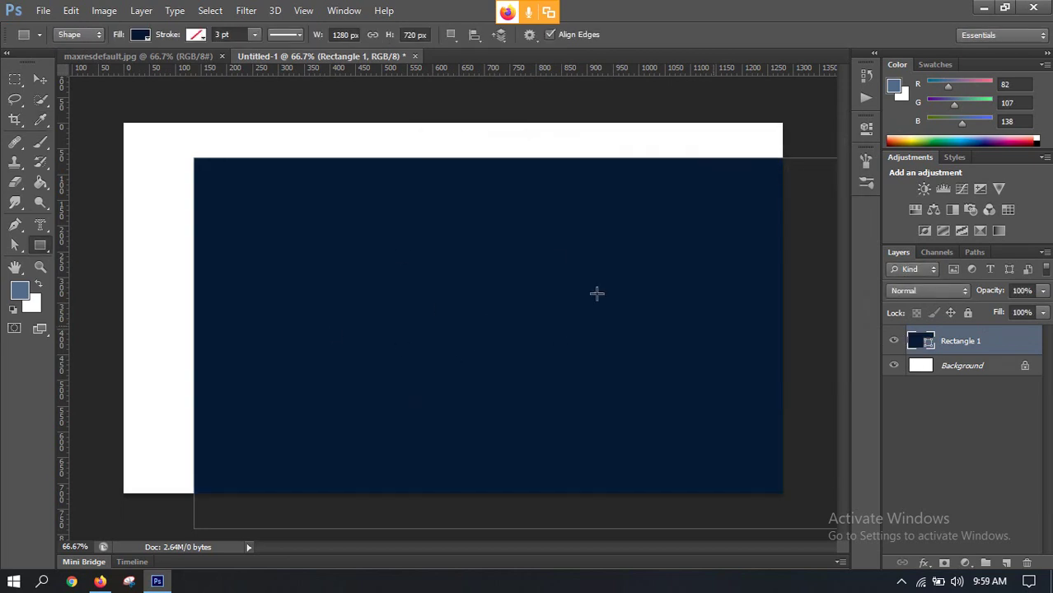
# Set the rectangle's fill back to the collage's background blue using the copied hex code 526b8a
pyautogui.doubleClick(918, 340)
pyautogui.doubleClick(728, 387)
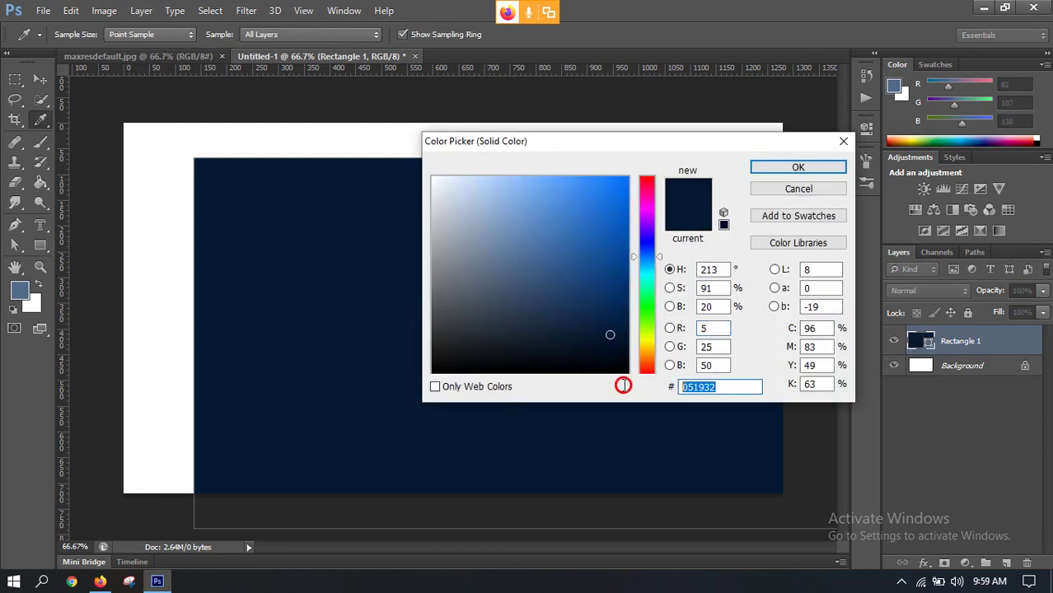
pyautogui.hotkey('ctrl', 'v')
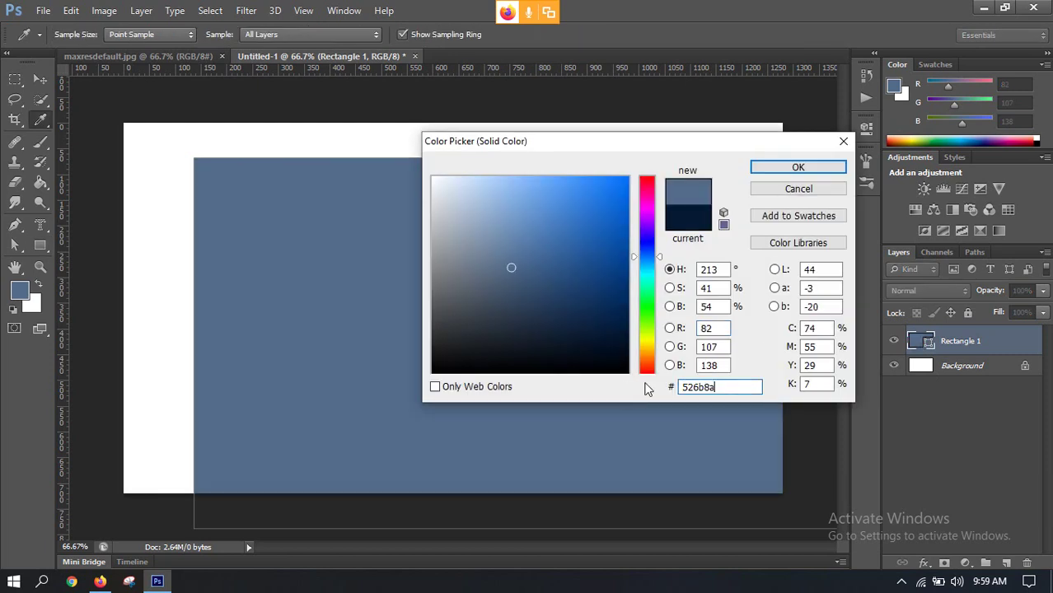
pyautogui.click(778, 165)
# Move the blue rectangle by hand to cover the canvas, and shift it down and to the right, off the canvas edges
pyautogui.click(37, 81)
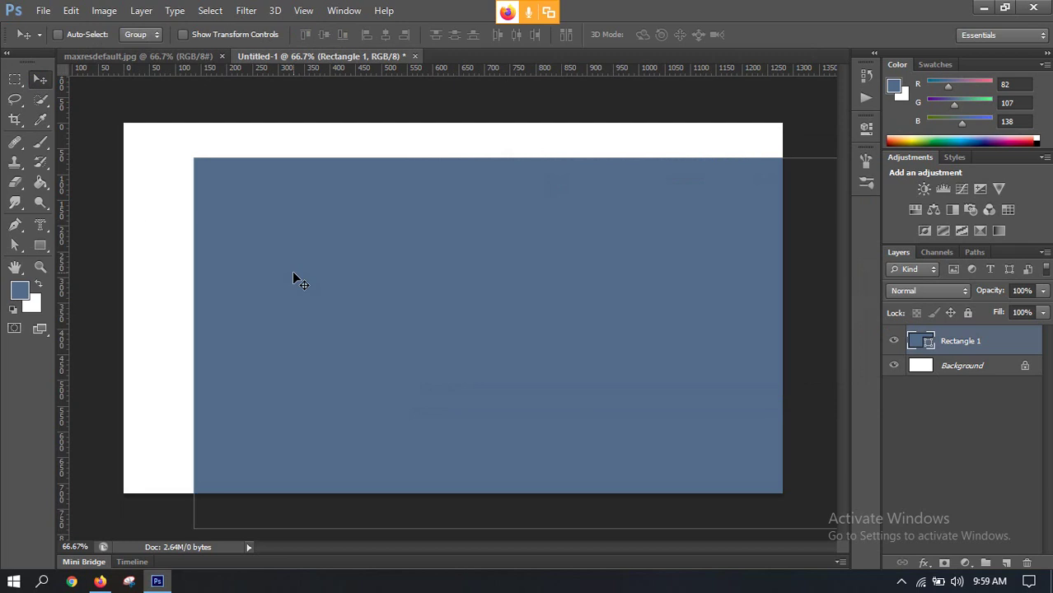
pyautogui.moveTo(387, 317); pyautogui.dragTo(328, 294)
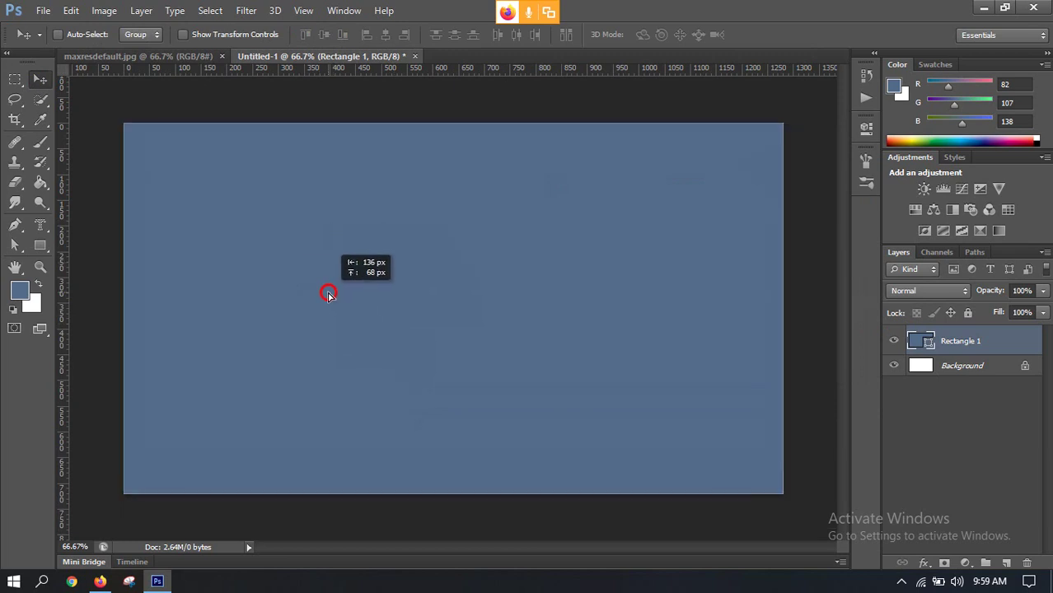
pyautogui.moveTo(397, 311); pyautogui.dragTo(468, 387)
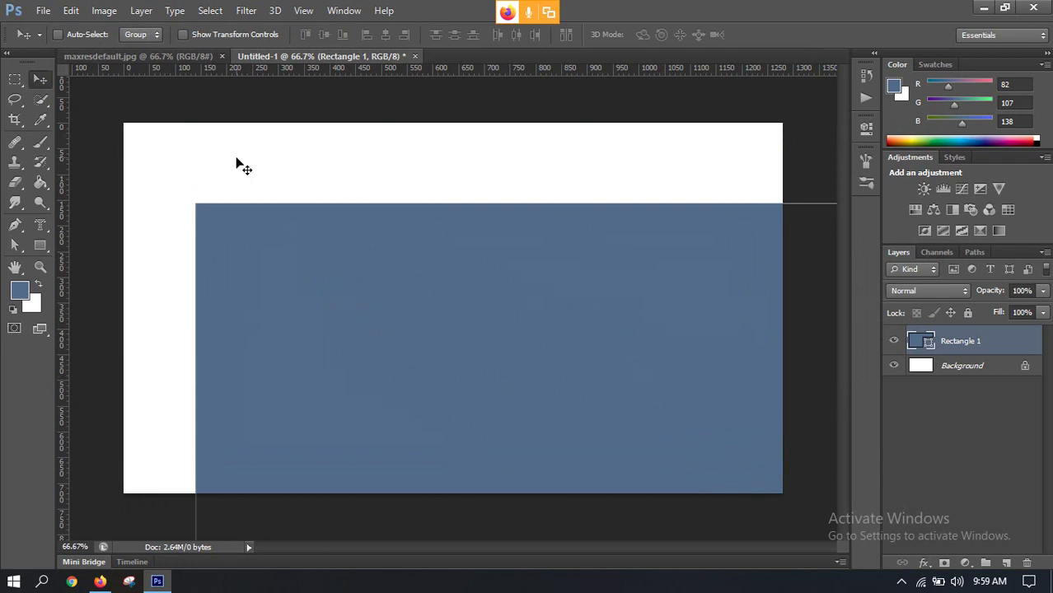
# Select the whole canvas, align the rectangle to its vertical and horizontal centers, and clear the selection
pyautogui.hotkey('ctrl', 'a')
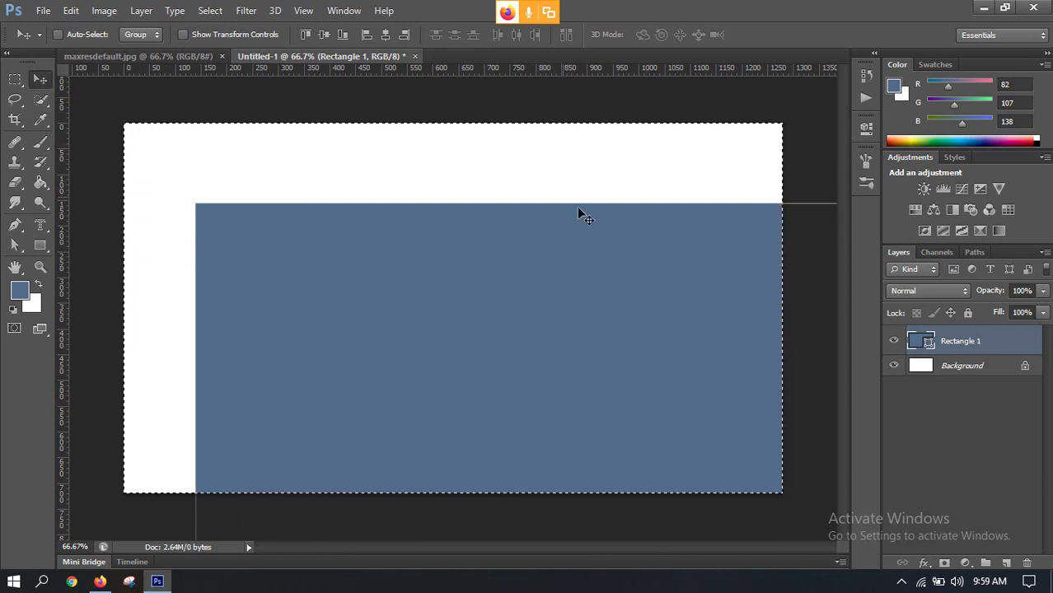
pyautogui.click(322, 37)
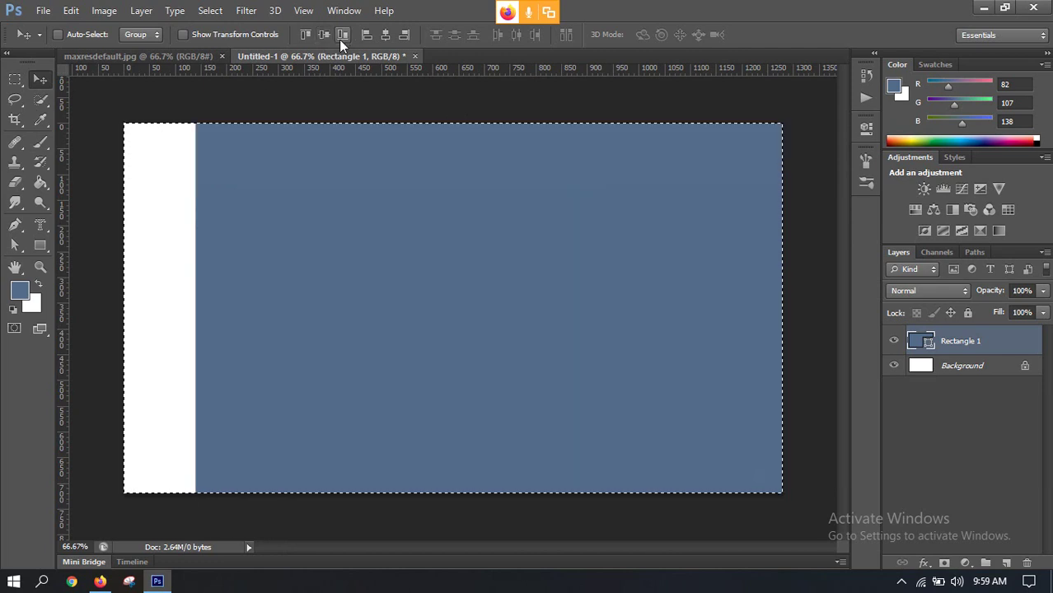
pyautogui.click(385, 35)
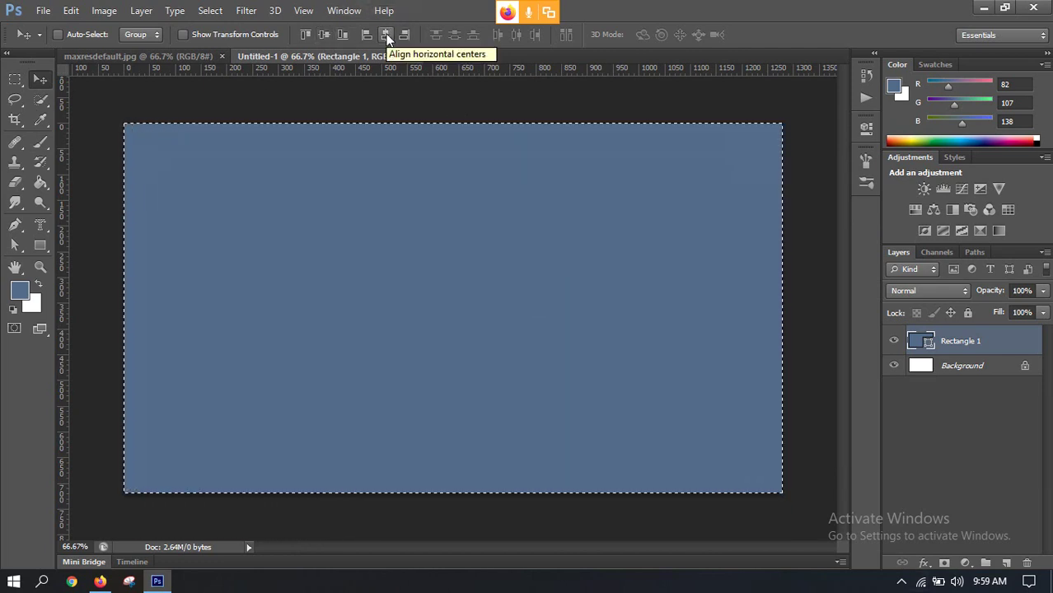
pyautogui.hotkey('ctrl', 'd')
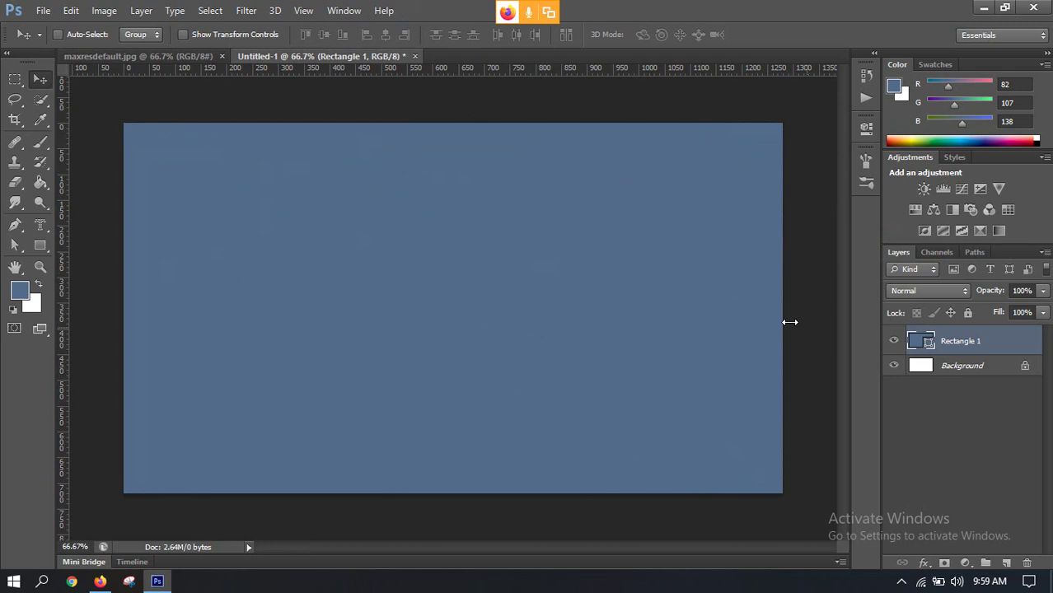
# Add a Solid Color fill layer with hex colour 526b8a above the rectangle
pyautogui.click(965, 562)
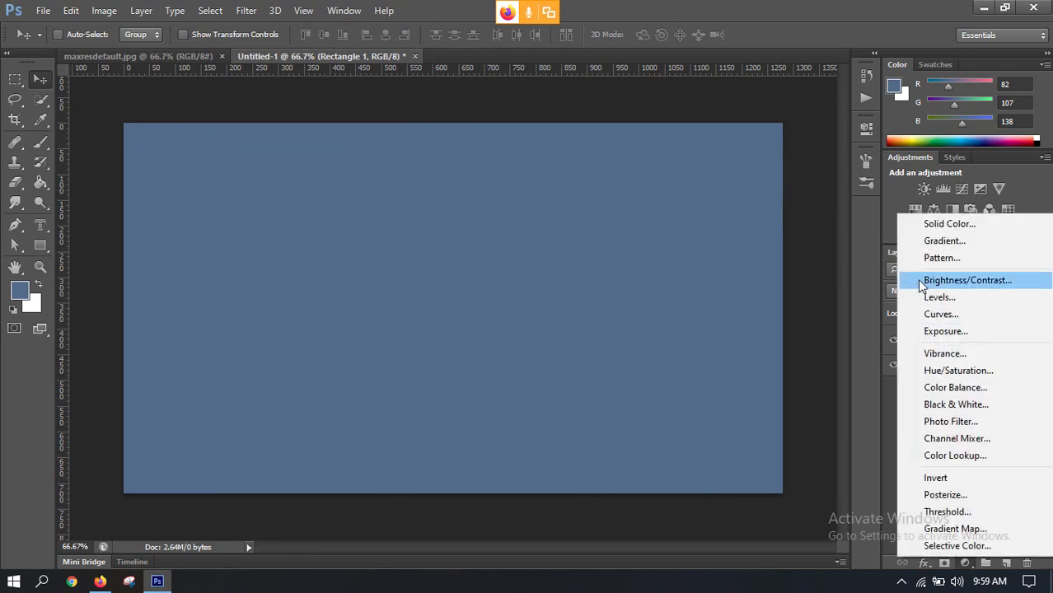
pyautogui.click(947, 224)
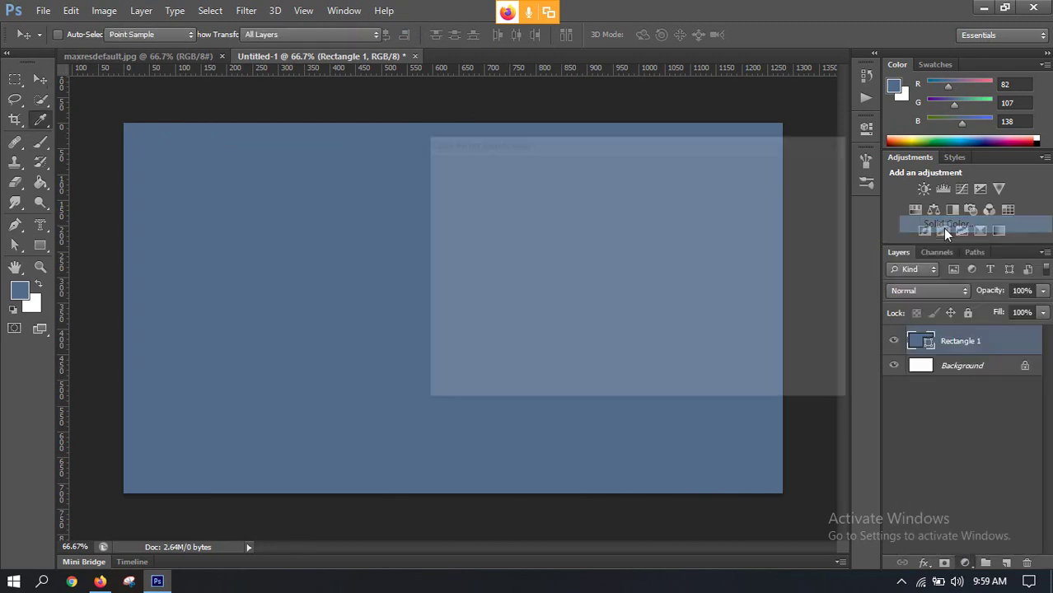
pyautogui.doubleClick(716, 387)
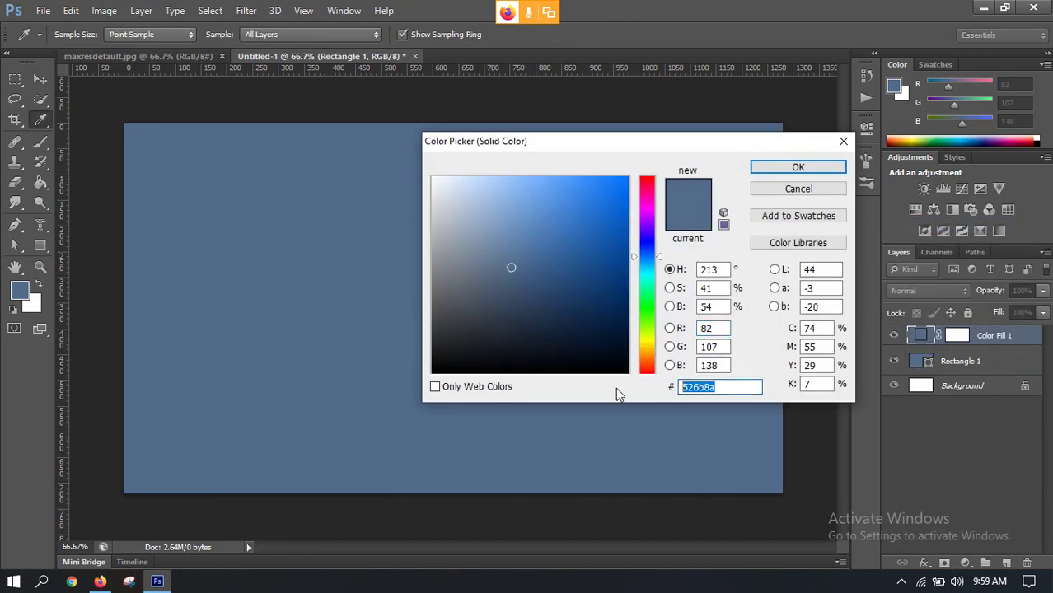
pyautogui.click(778, 169)
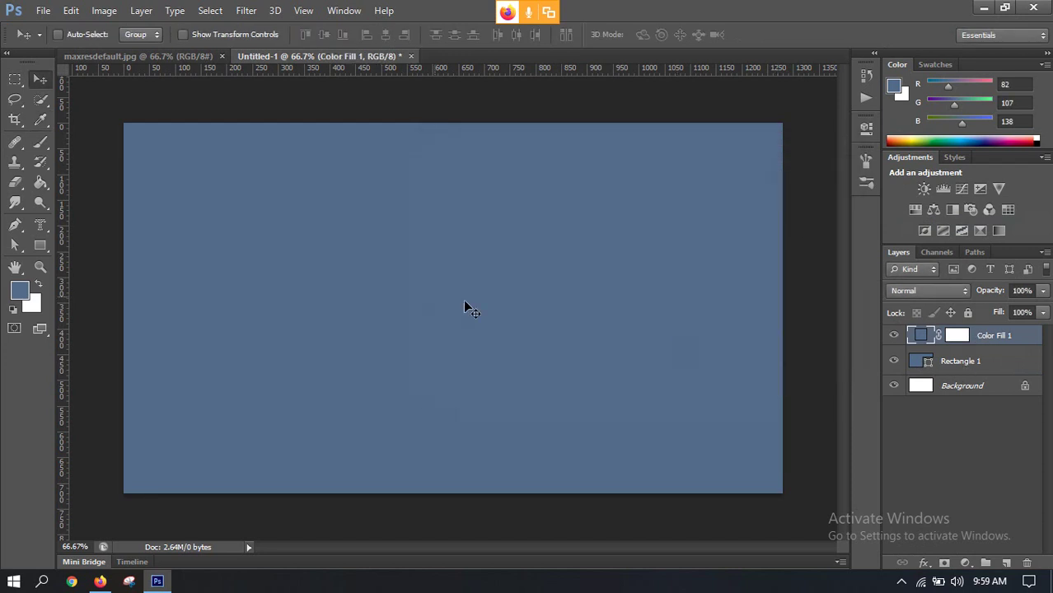
# Delete the Rectangle 1 layer and select the Color Fill 1 layer
pyautogui.click(960, 362)
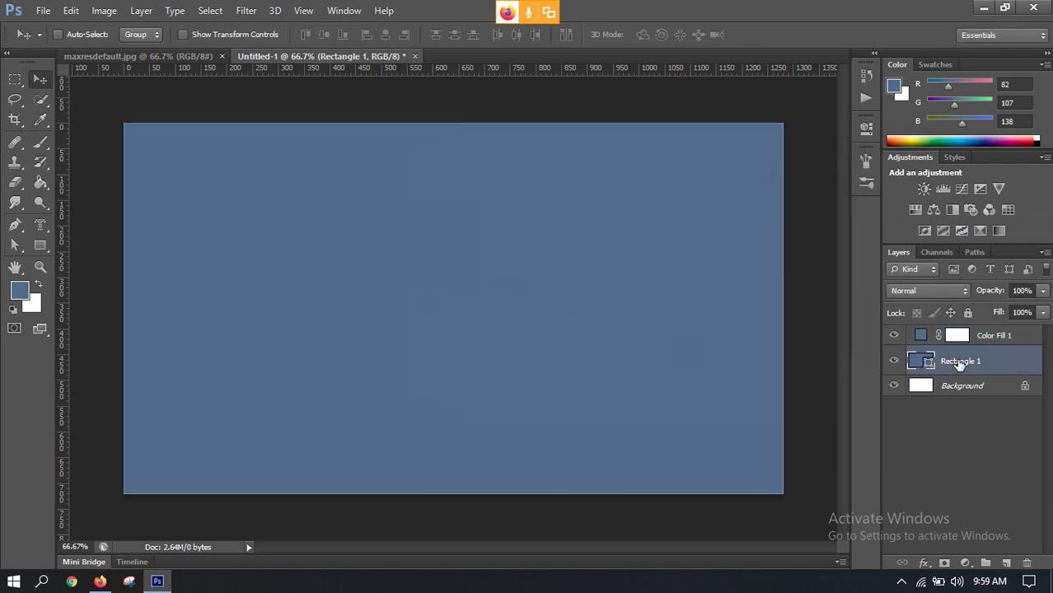
pyautogui.press('Delete')
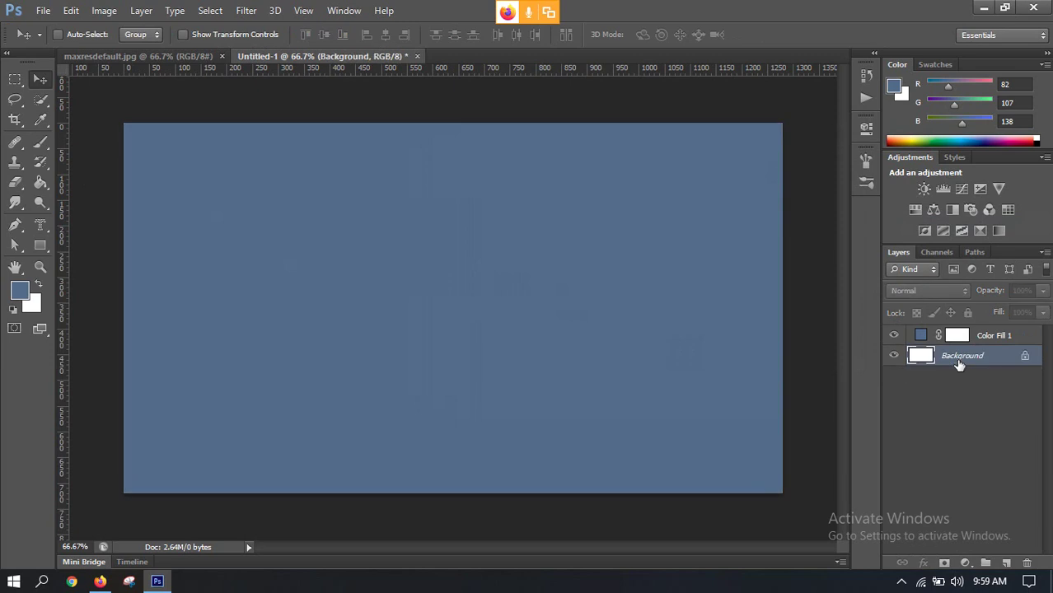
pyautogui.click(985, 334)
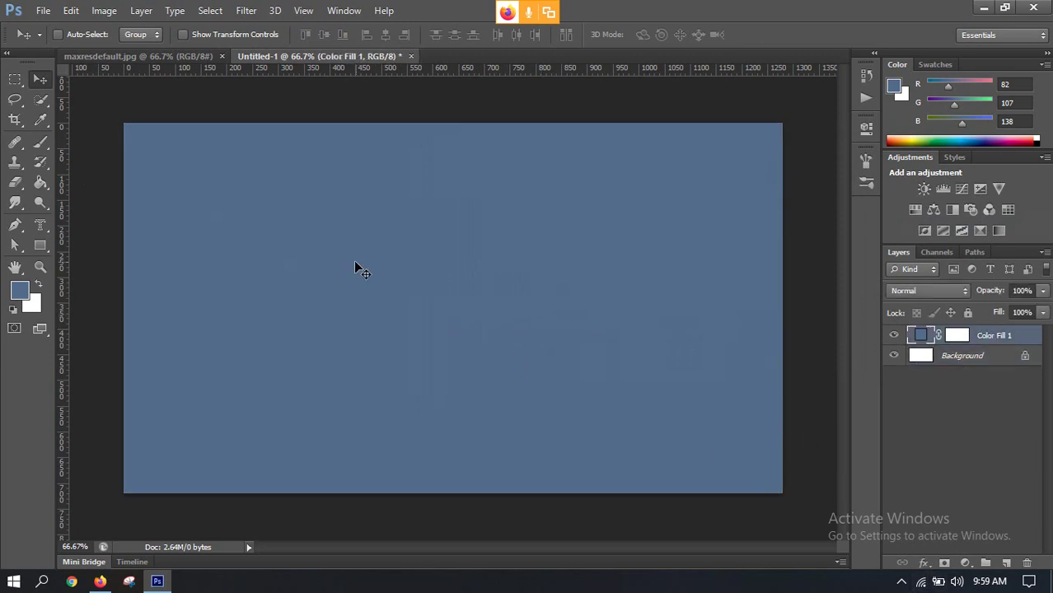
# Check the hexagons in the collage document, and set the Polygon tool to 6 sides in the new document
pyautogui.click(137, 57)
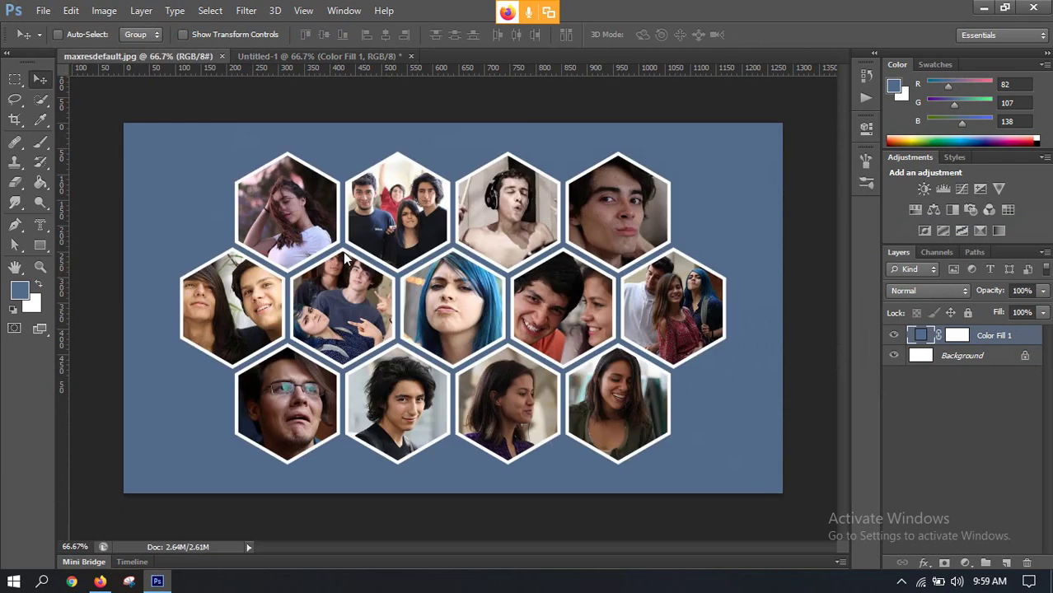
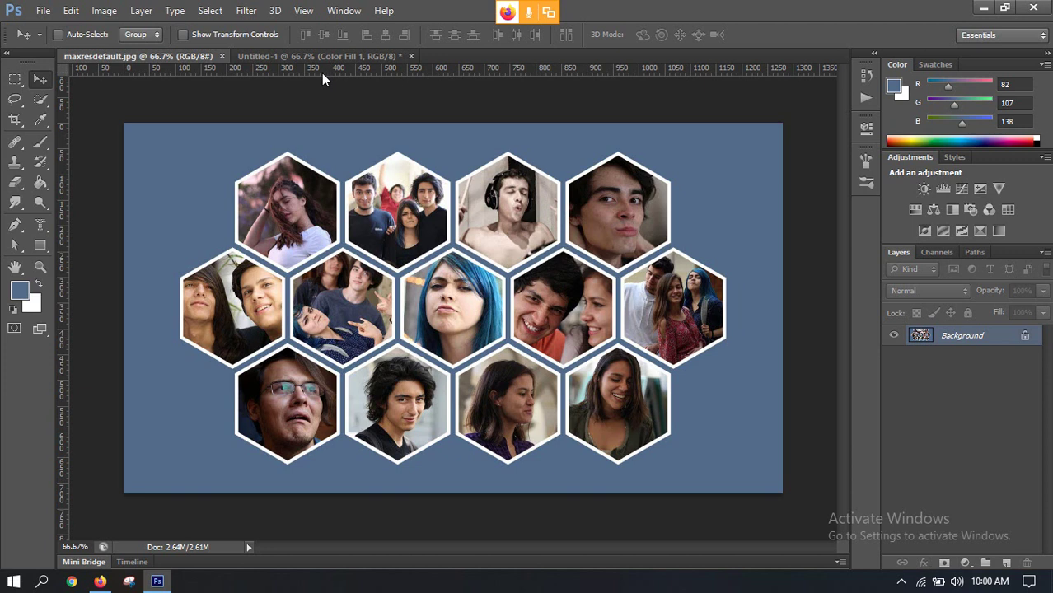
pyautogui.click(41, 245)
pyautogui.click(96, 288)
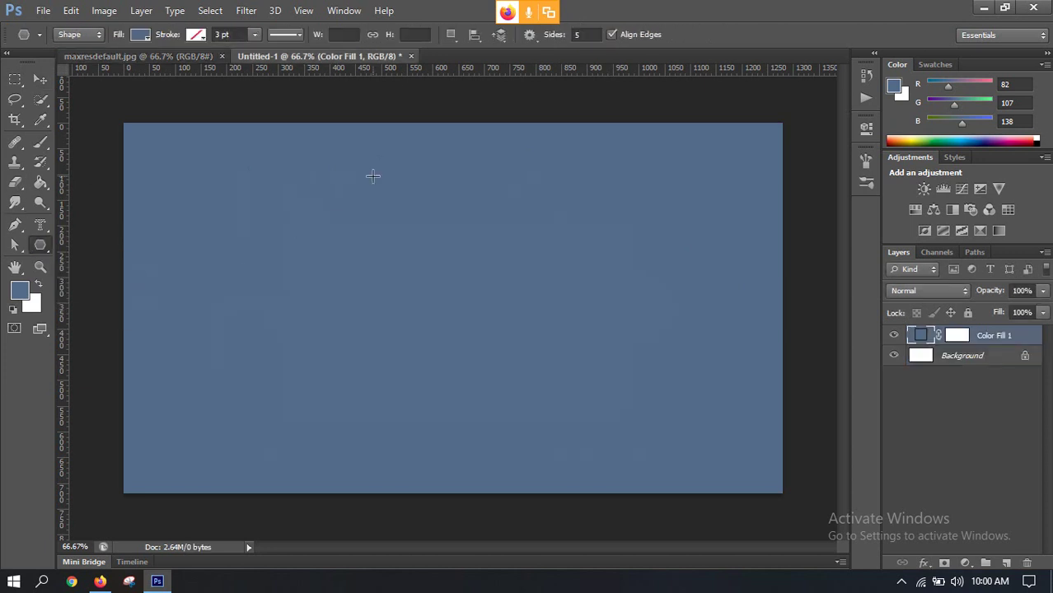
pyautogui.click(586, 34)
pyautogui.write('6')
pyautogui.press('Return')
# Create a six-sided polygon with width and height of 100 px and examine it up close
pyautogui.click(402, 285)
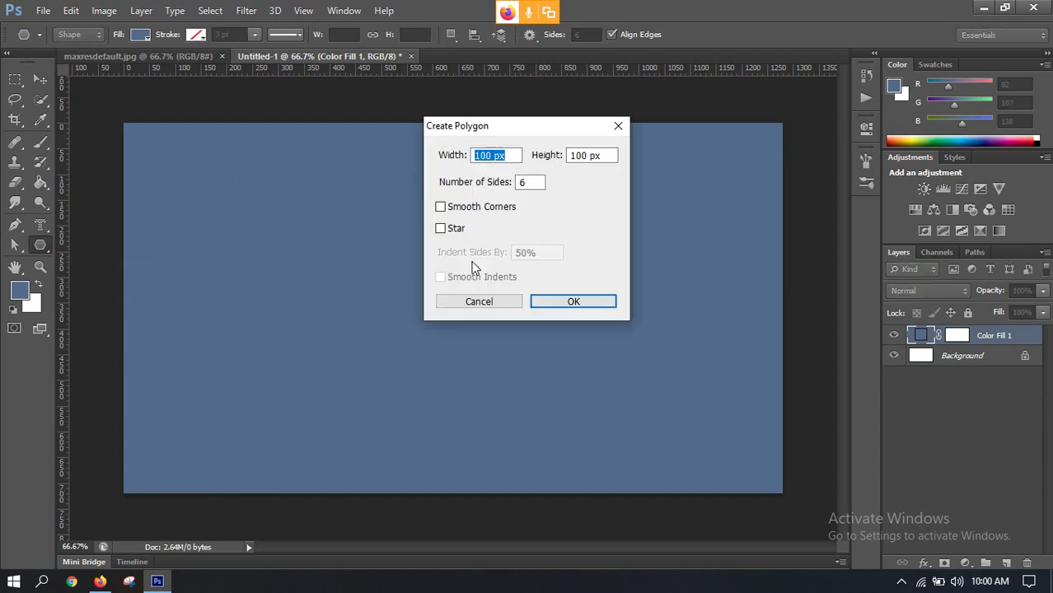
pyautogui.click(560, 303)
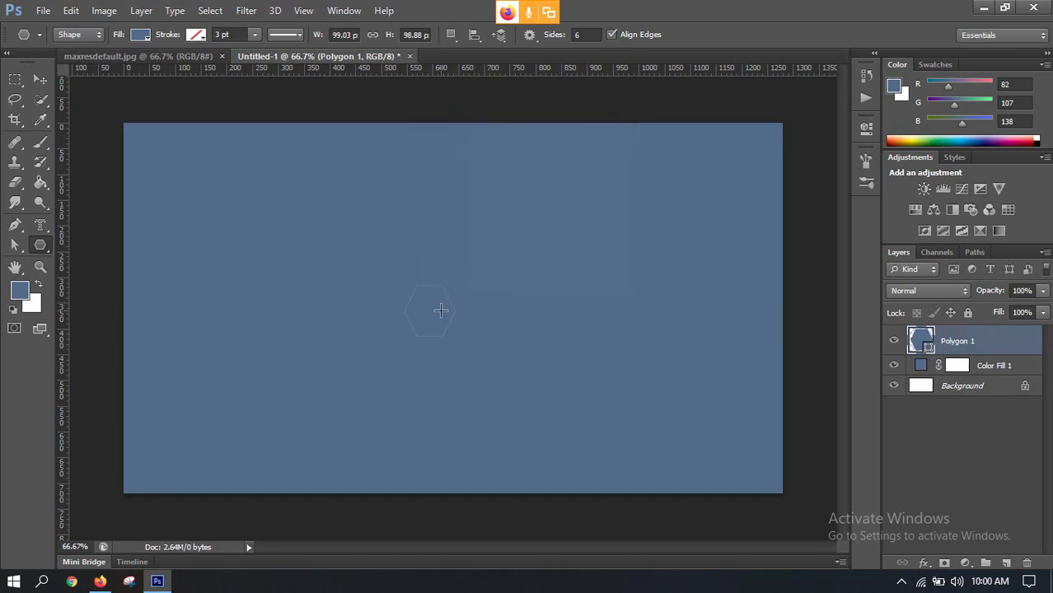
pyautogui.scroll(5, 440, 305)
pyautogui.scroll(-3, 440, 305)
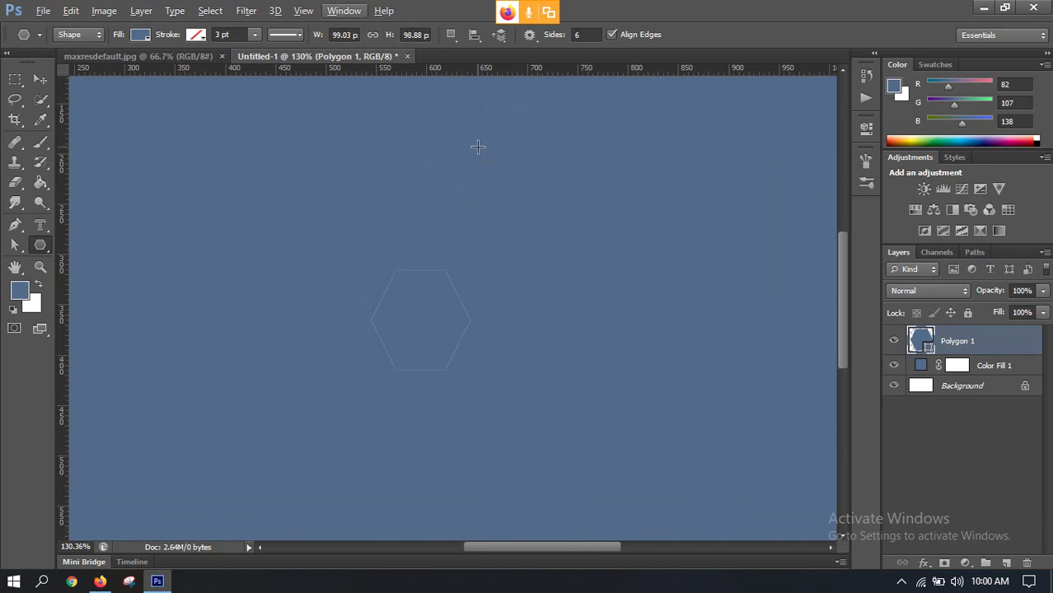
# Undo the small hexagon and draw a point-up hexagon about 209 by 241 px on the blue background
pyautogui.hotkey('ctrl', 'z')
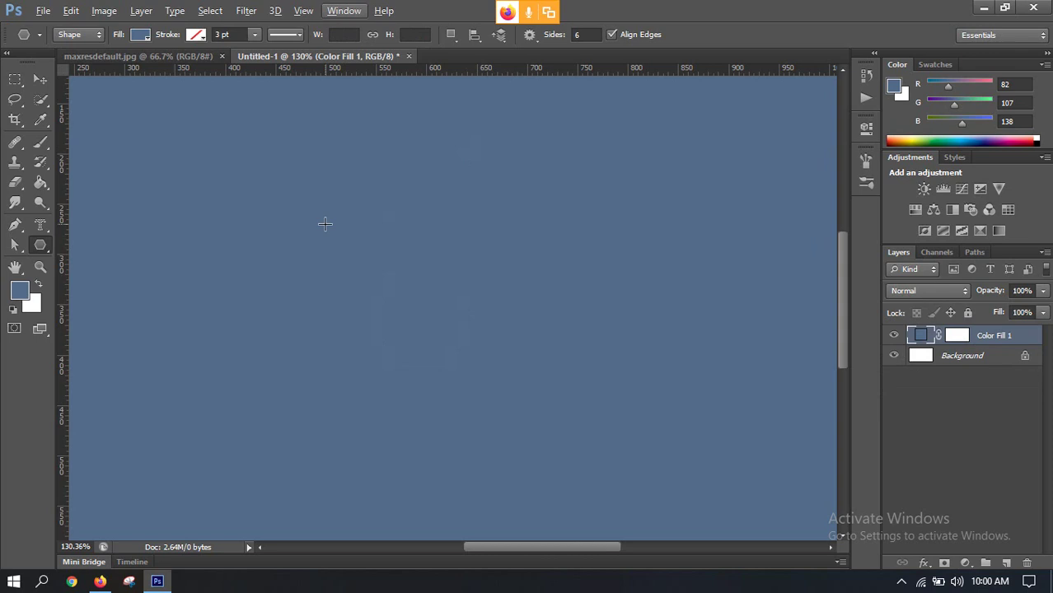
pyautogui.moveTo(322, 223); pyautogui.dragTo(379, 345)
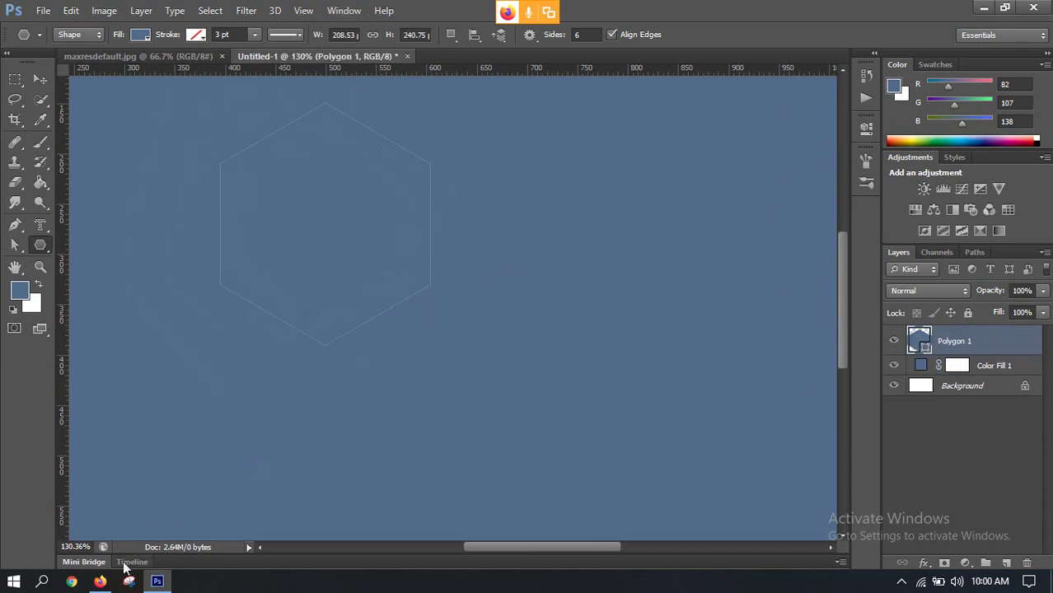
# Switch to the Google Meet window in Firefox, admit the waiting participant, and return to Photoshop
pyautogui.click(99, 581)
pyautogui.click(676, 370)
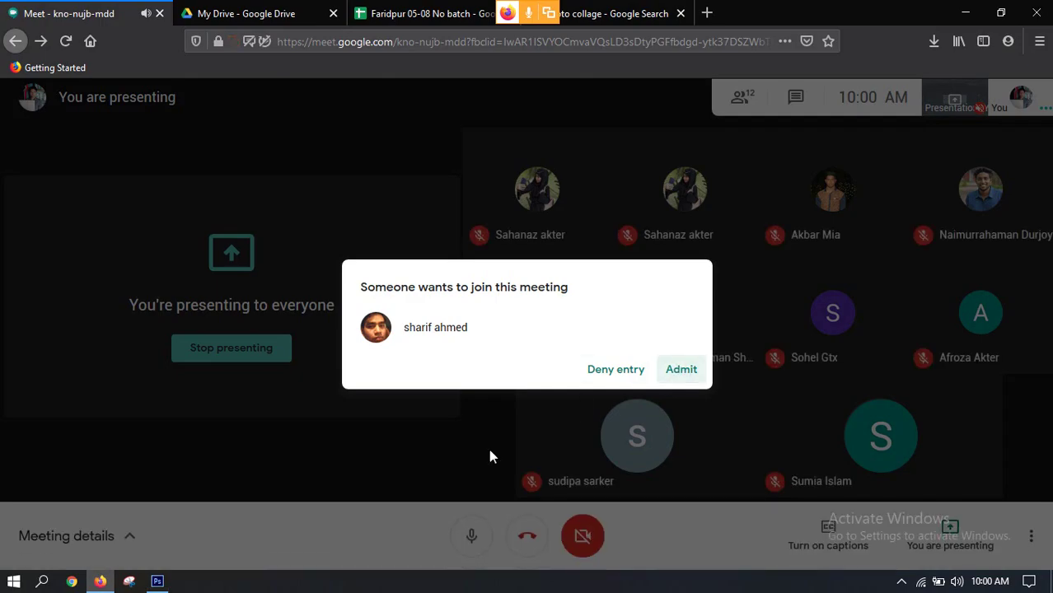
pyautogui.click(159, 582)
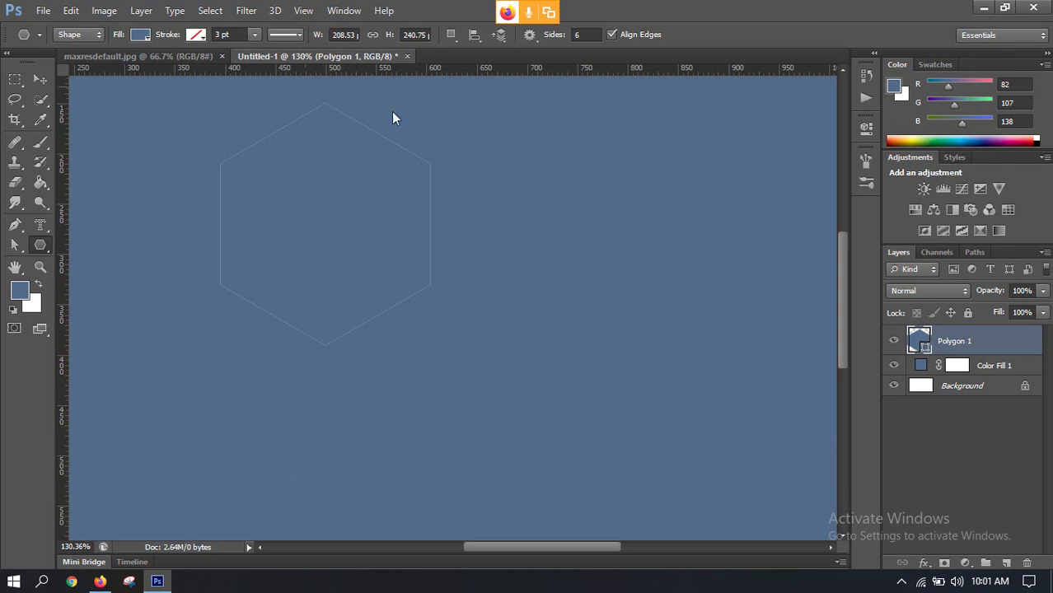
# Move the outlined hexagon left and slightly down on the blue canvas
pyautogui.click(39, 78)
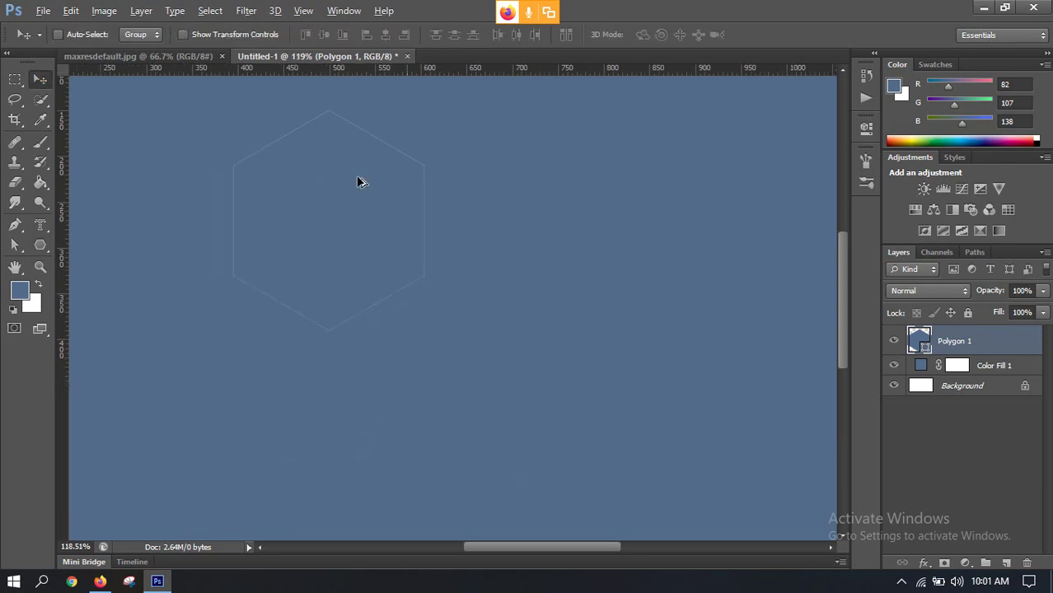
pyautogui.scroll(-3, 360, 182)
pyautogui.scroll(2, 449, 245)
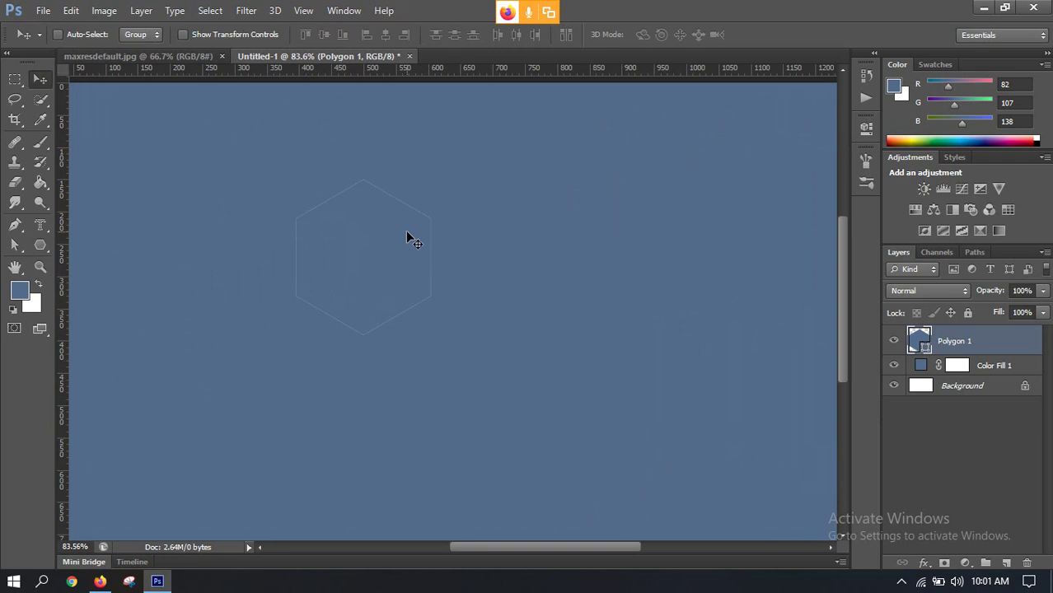
pyautogui.scroll(-2, 392, 223)
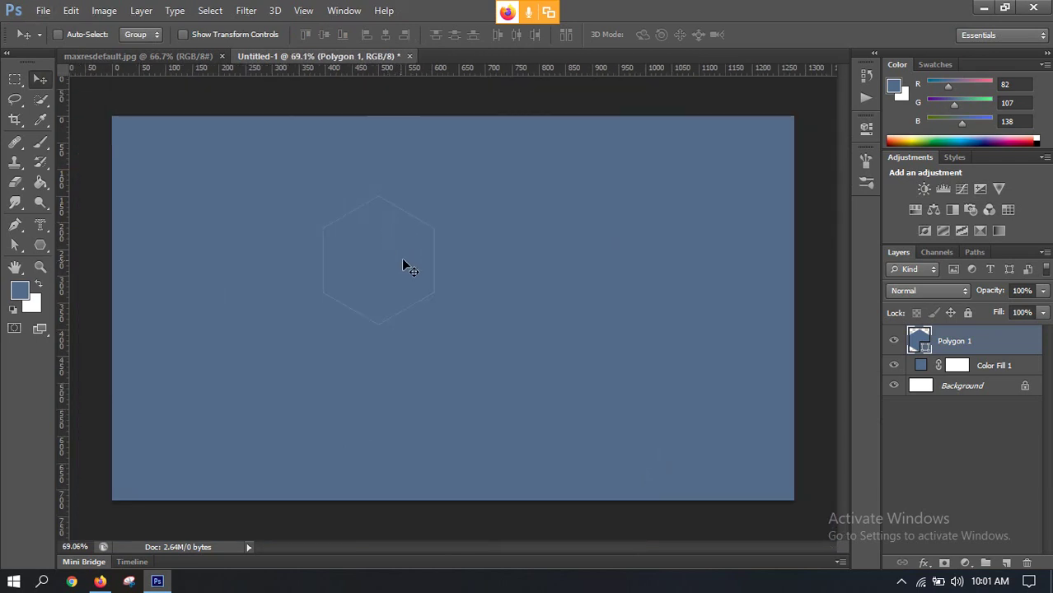
pyautogui.moveTo(382, 249); pyautogui.dragTo(295, 266)
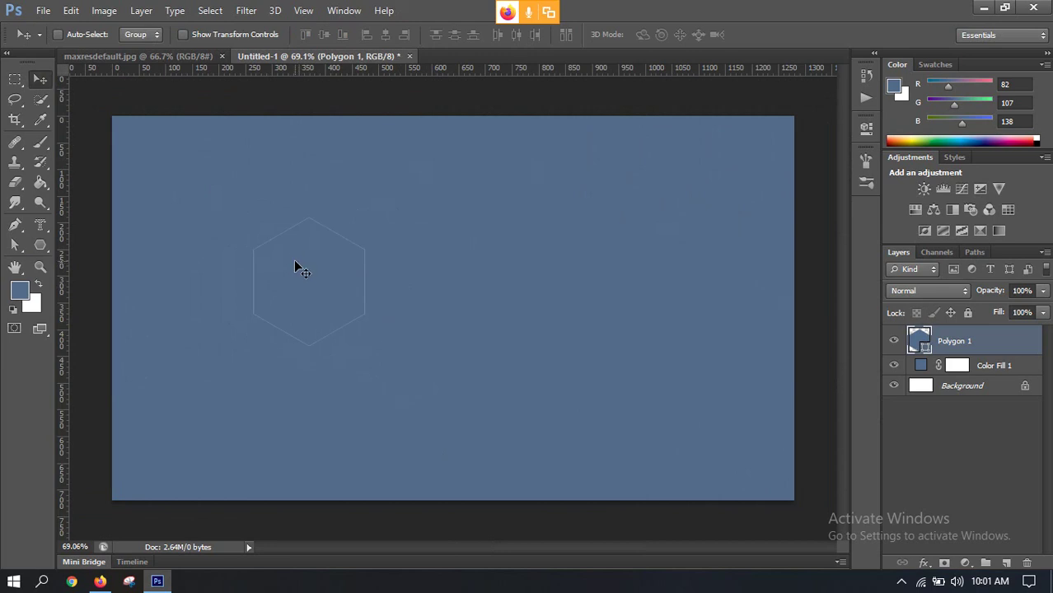
# Change the hexagon's fill color to pure red (ff0000)
pyautogui.doubleClick(917, 340)
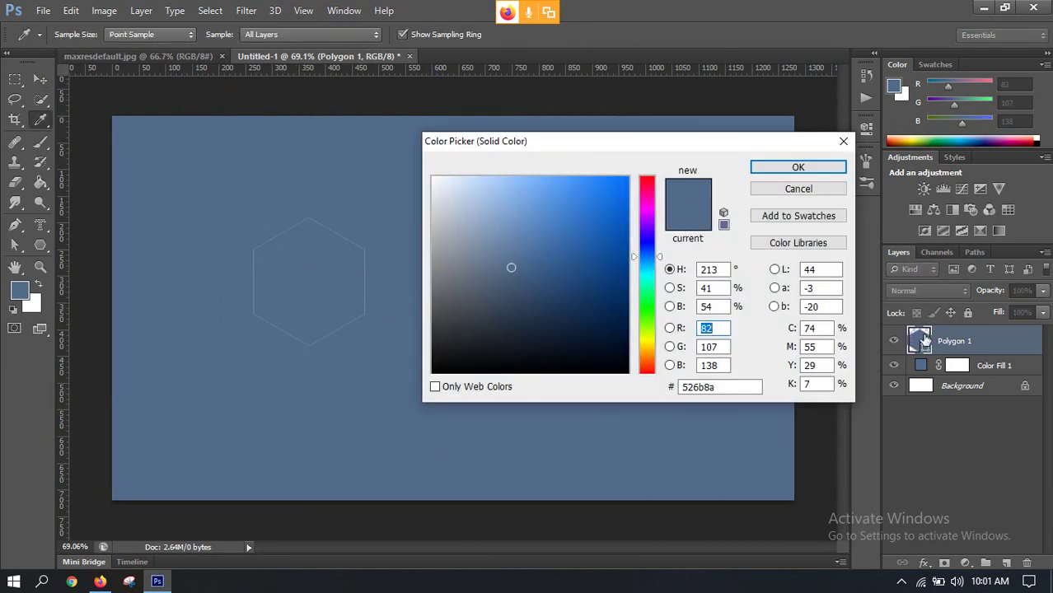
pyautogui.moveTo(445, 191); pyautogui.dragTo(432, 177)
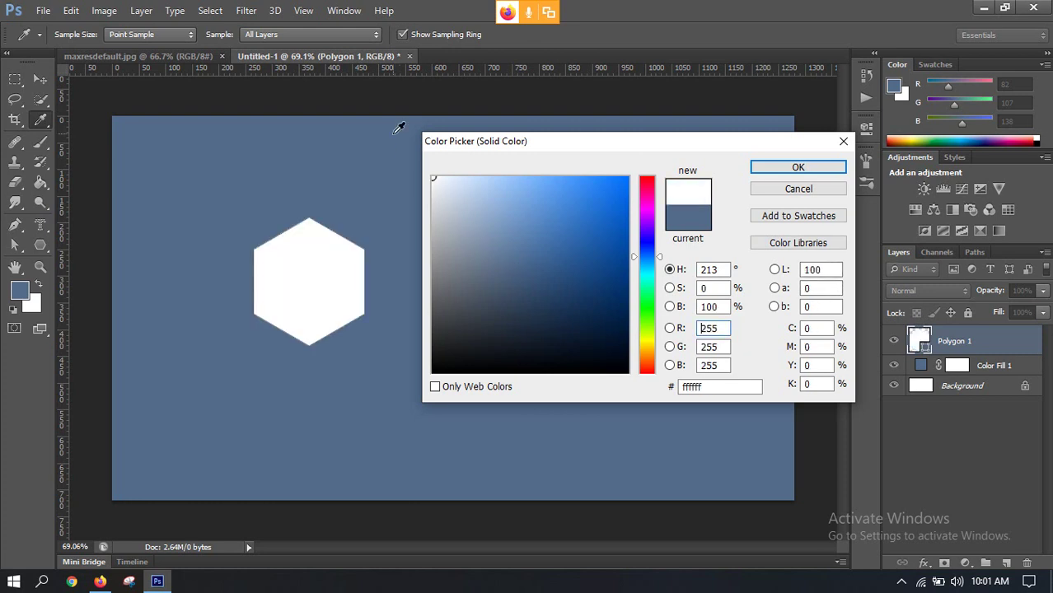
pyautogui.moveTo(644, 216)
pyautogui.mouseDown()
pyautogui.moveTo(640, 169)
pyautogui.moveTo(632, 178)
pyautogui.moveTo(673, 156)
pyautogui.mouseUp()
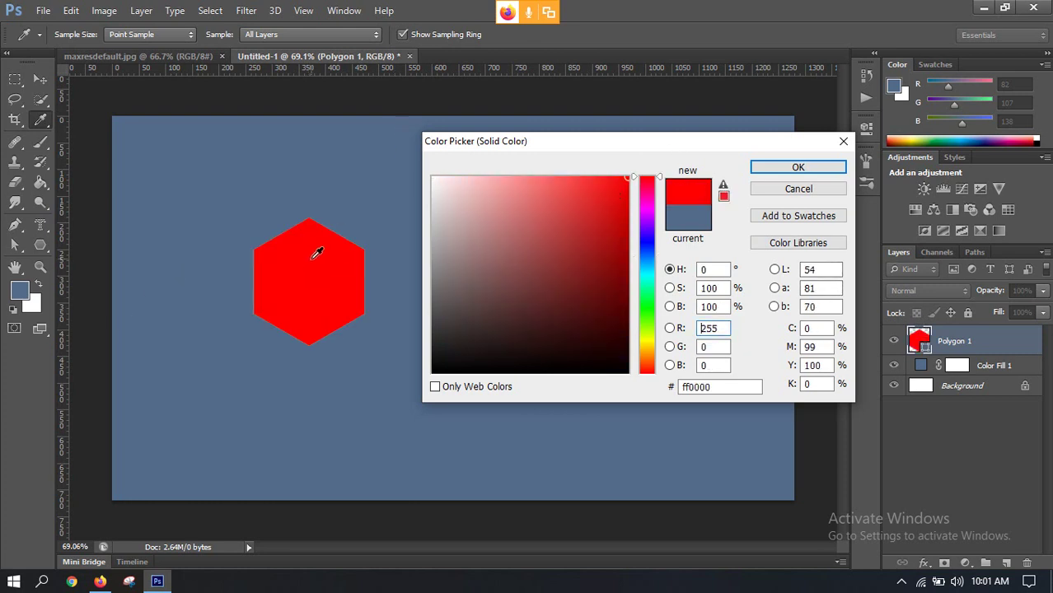
pyautogui.click(786, 167)
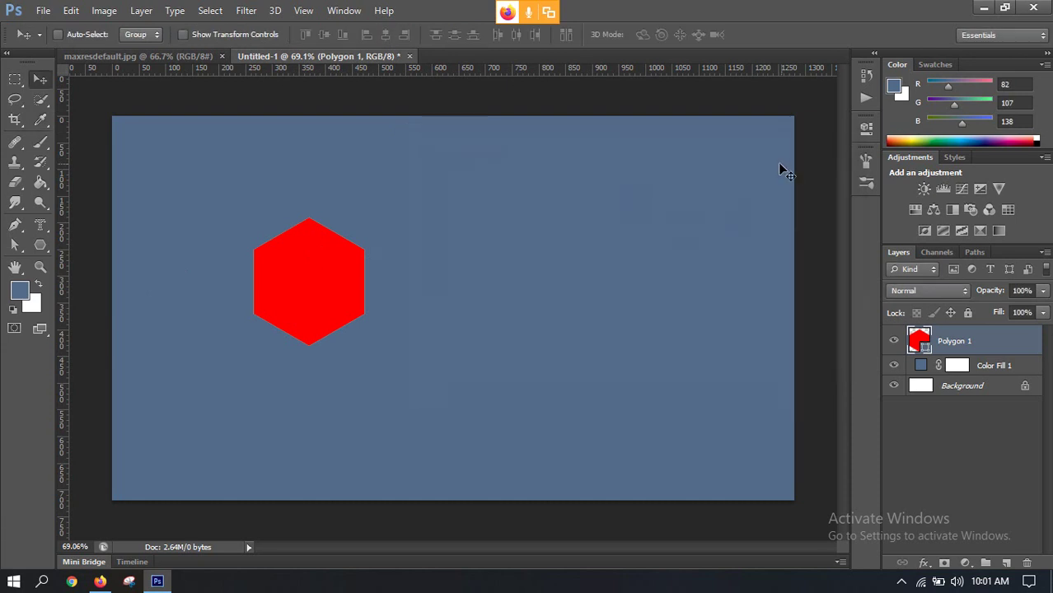
# Position the red hexagon in the upper-left part of the canvas, checking the placement against the maxresdefault.jpg example collage
pyautogui.moveTo(332, 238); pyautogui.dragTo(300, 210)
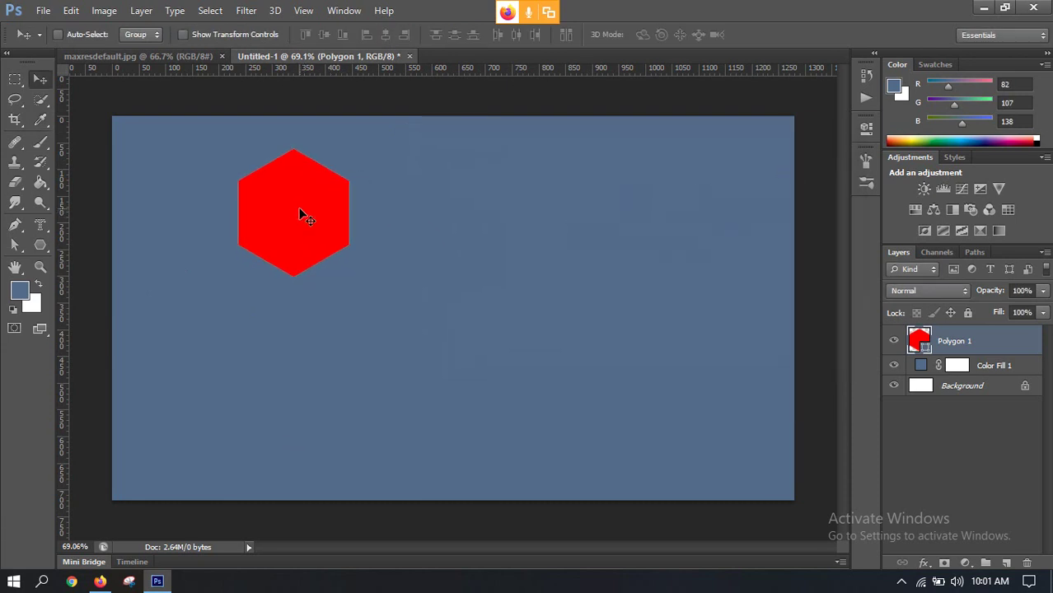
pyautogui.click(150, 54)
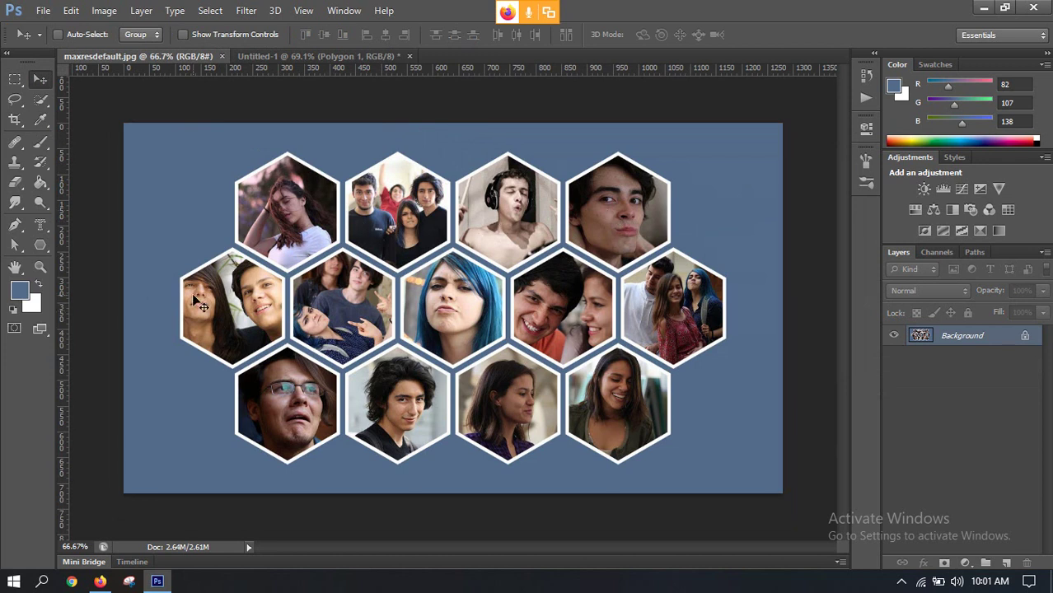
pyautogui.click(279, 59)
pyautogui.moveTo(315, 219); pyautogui.dragTo(314, 246)
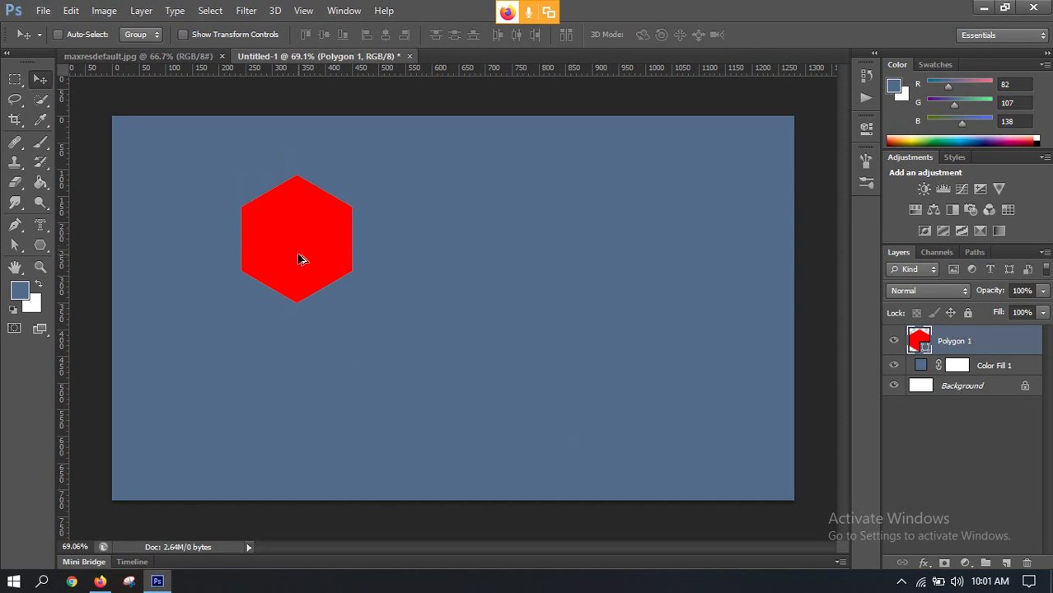
# Duplicate the hexagon twice to form a horizontal row of three, and distribute the three shapes evenly
pyautogui.moveTo(300, 258); pyautogui.dragTo(510, 260)
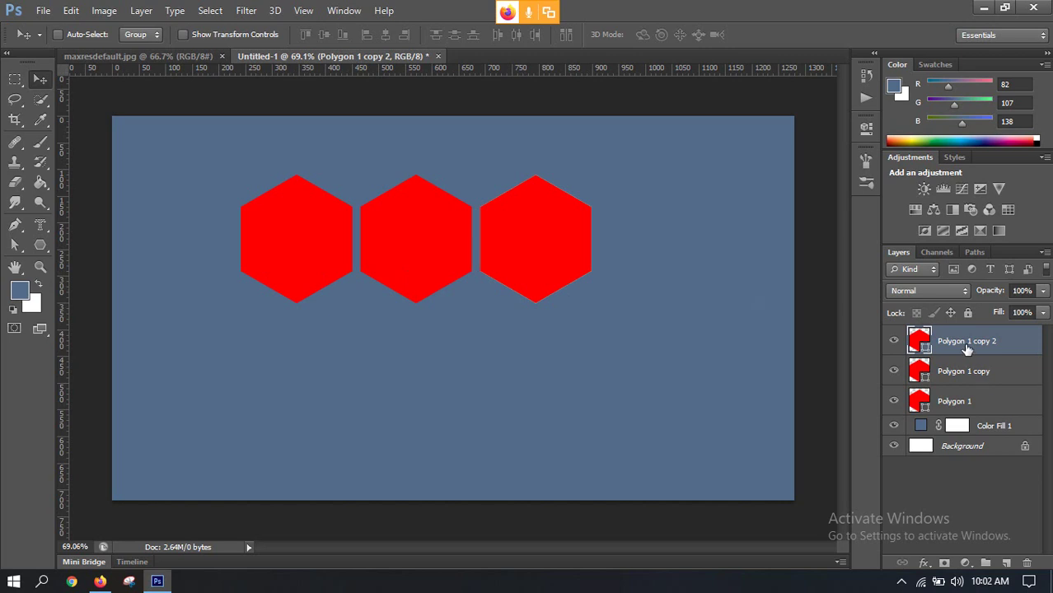
pyautogui.keyDown('shift'); pyautogui.click(958, 402); pyautogui.keyUp('shift')
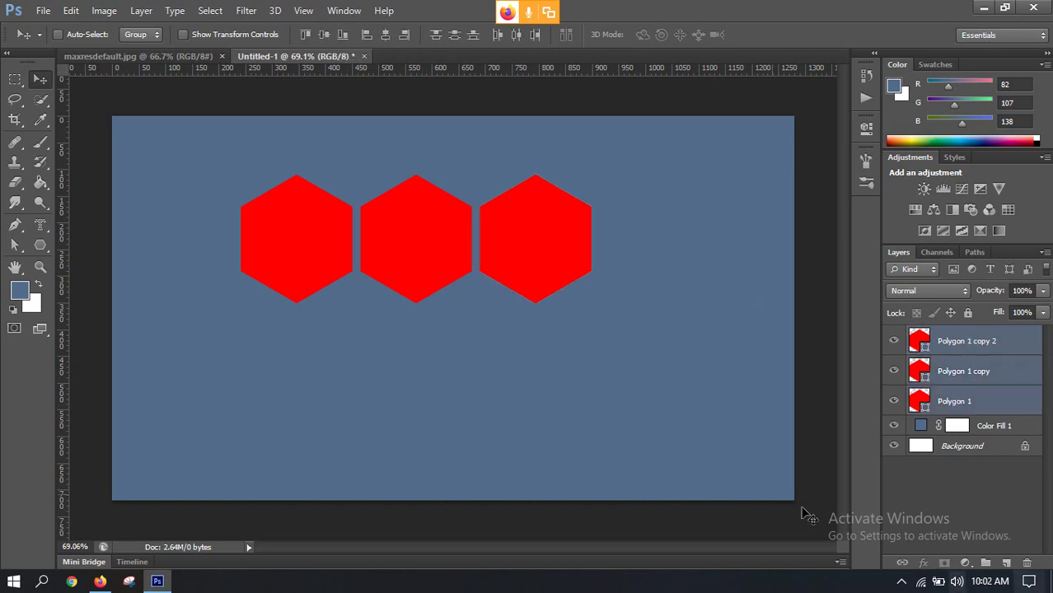
pyautogui.click(514, 36)
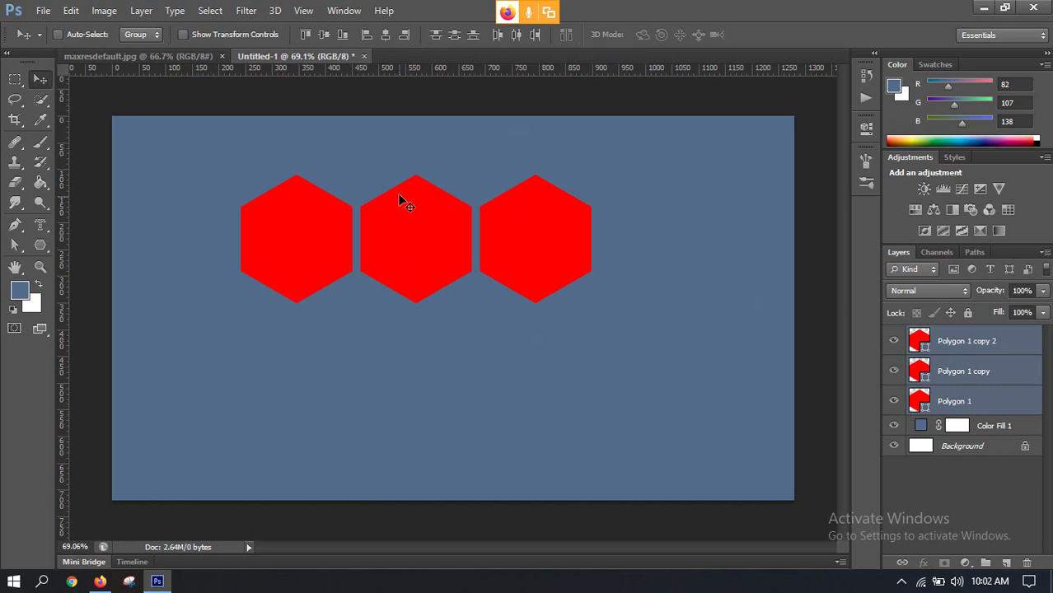
pyautogui.moveTo(415, 250)
pyautogui.mouseDown()
pyautogui.moveTo(424, 272)
pyautogui.moveTo(428, 263)
pyautogui.mouseUp()
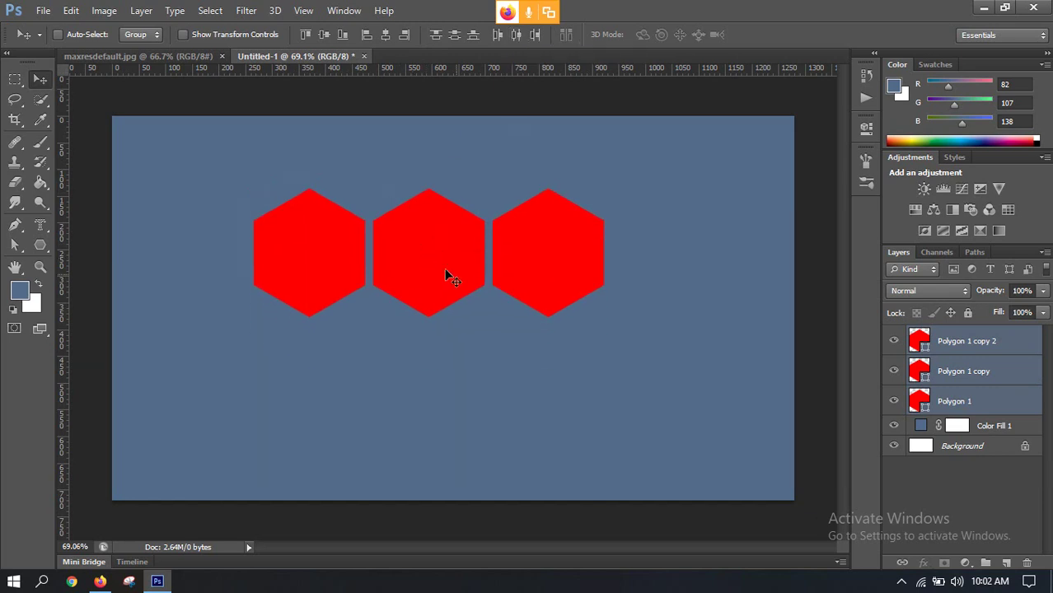
# Shift the middle hexagon up against the first one, and redistribute all three hexagons evenly across the row
pyautogui.click(947, 371)
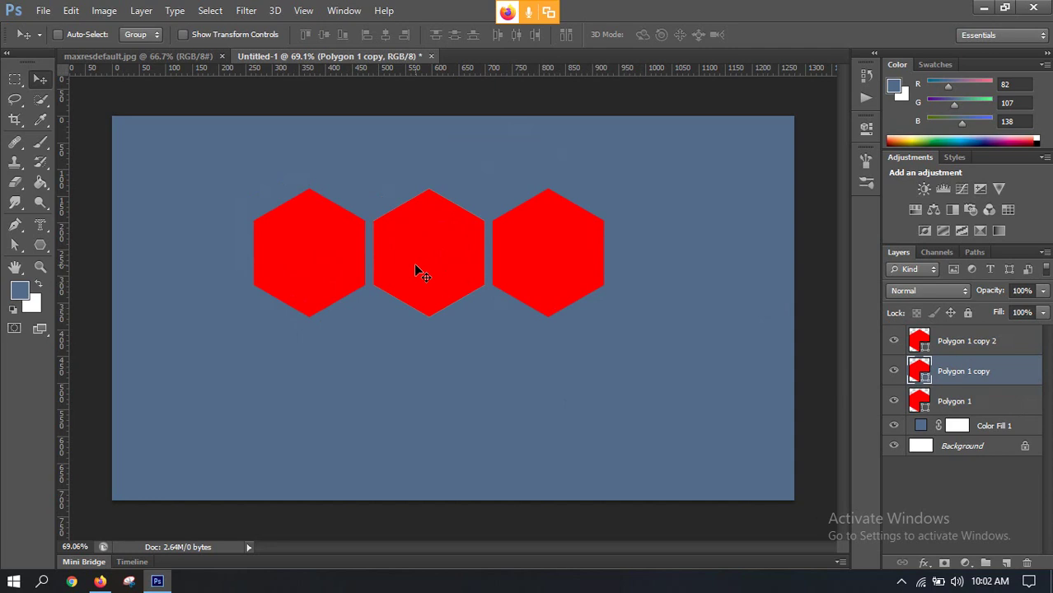
pyautogui.moveTo(419, 268); pyautogui.dragTo(408, 264)
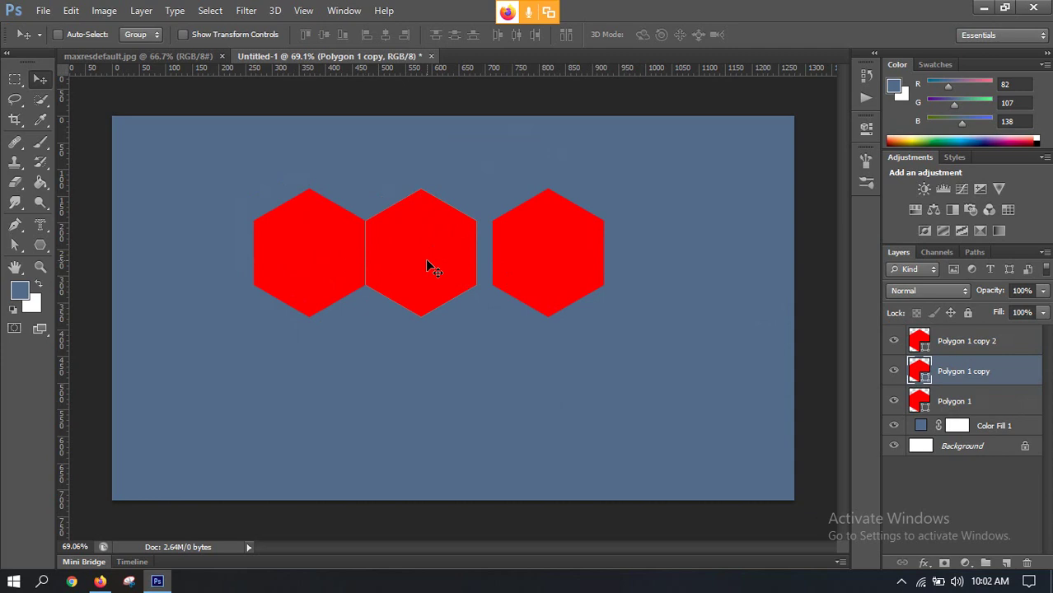
pyautogui.click(958, 344)
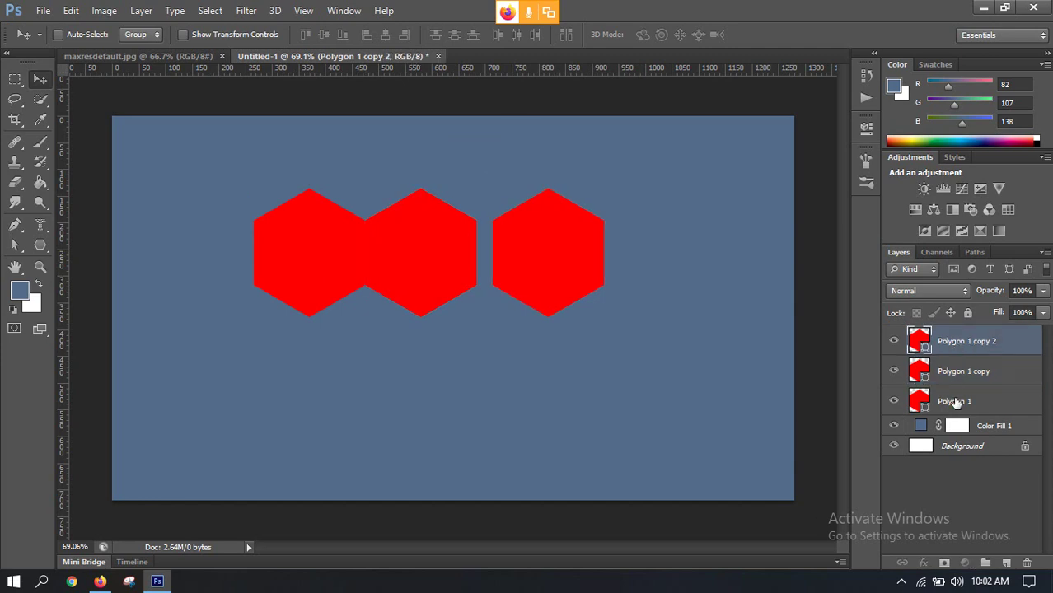
pyautogui.keyDown('shift'); pyautogui.click(953, 402); pyautogui.keyUp('shift')
pyautogui.click(517, 35)
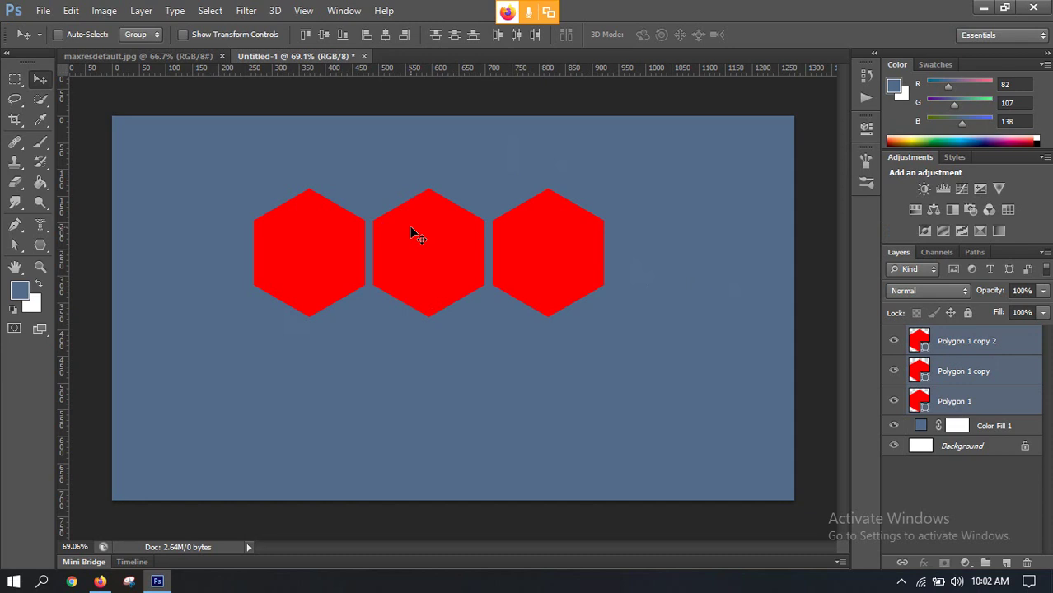
# Shift the row of three hexagons right, and place a duplicate row below it, offset left by half a hexagon
pyautogui.moveTo(435, 238); pyautogui.dragTo(452, 238)
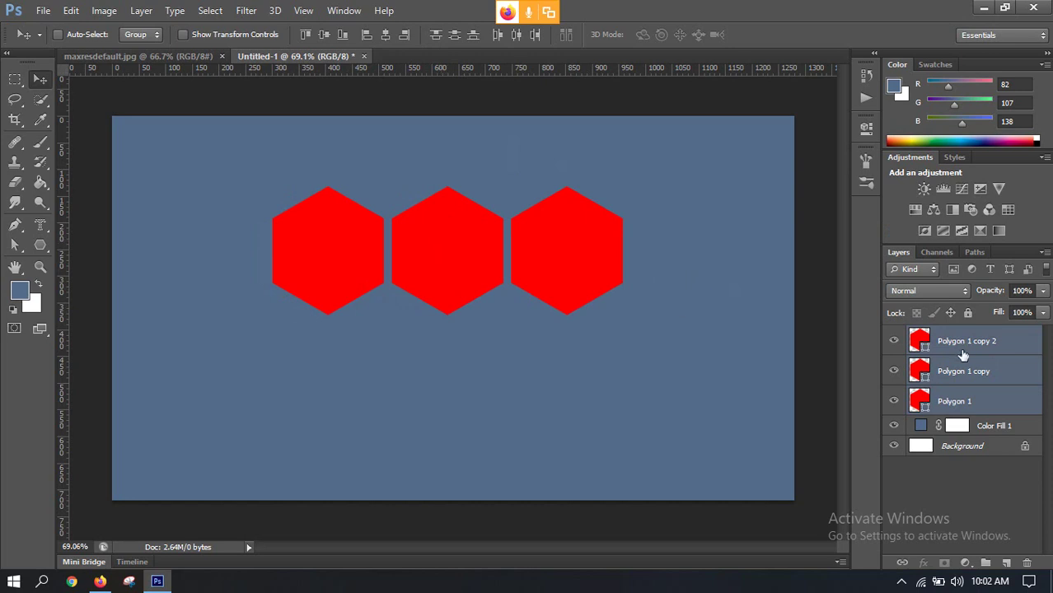
pyautogui.moveTo(441, 285); pyautogui.dragTo(411, 348)
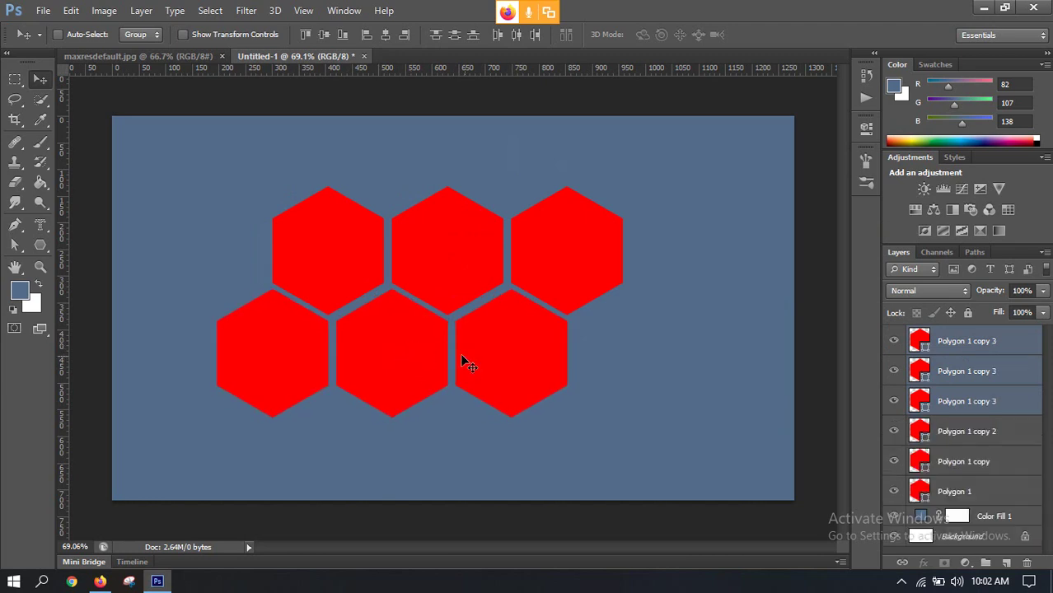
pyautogui.press('Left')
pyautogui.press('Left')
pyautogui.press('Left')
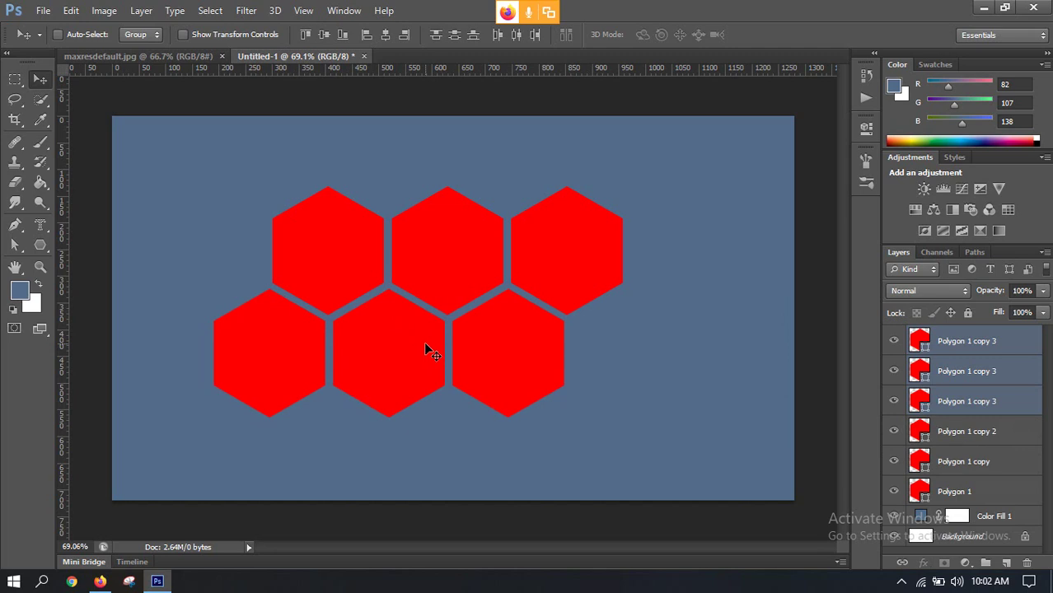
pyautogui.press('Left')
pyautogui.press('Left')
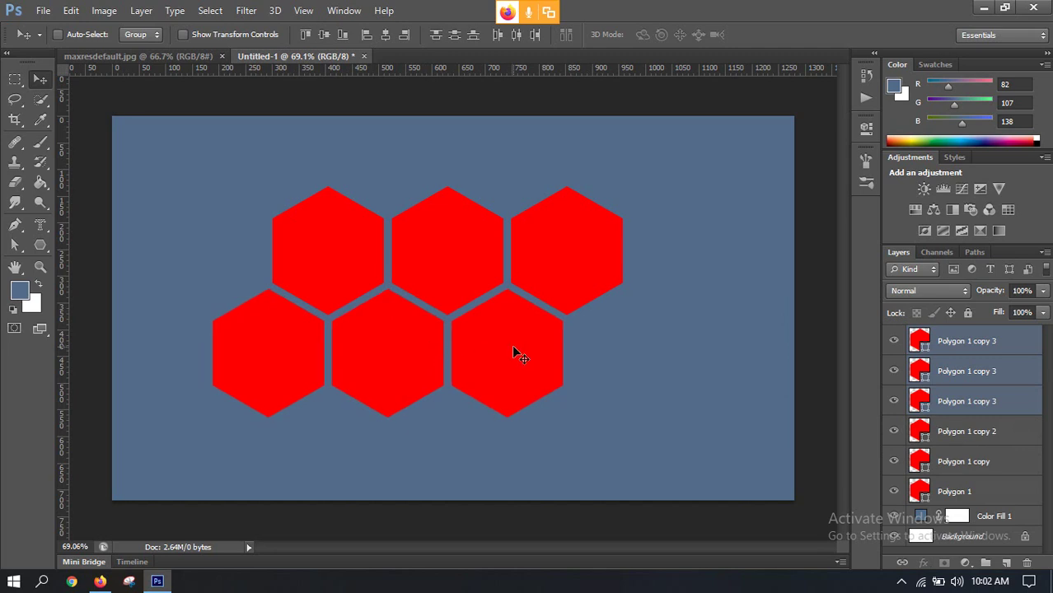
# Duplicate the last hexagon of the lower row to its right as a fourth one, and nudge it to match the spacing
pyautogui.click(894, 340)
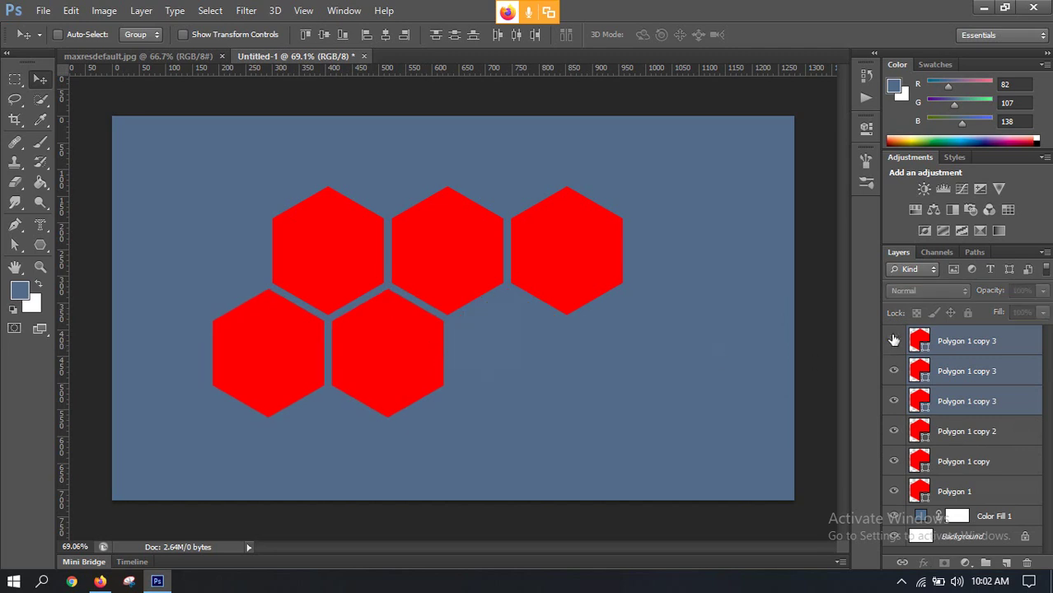
pyautogui.click(894, 341)
pyautogui.click(919, 344)
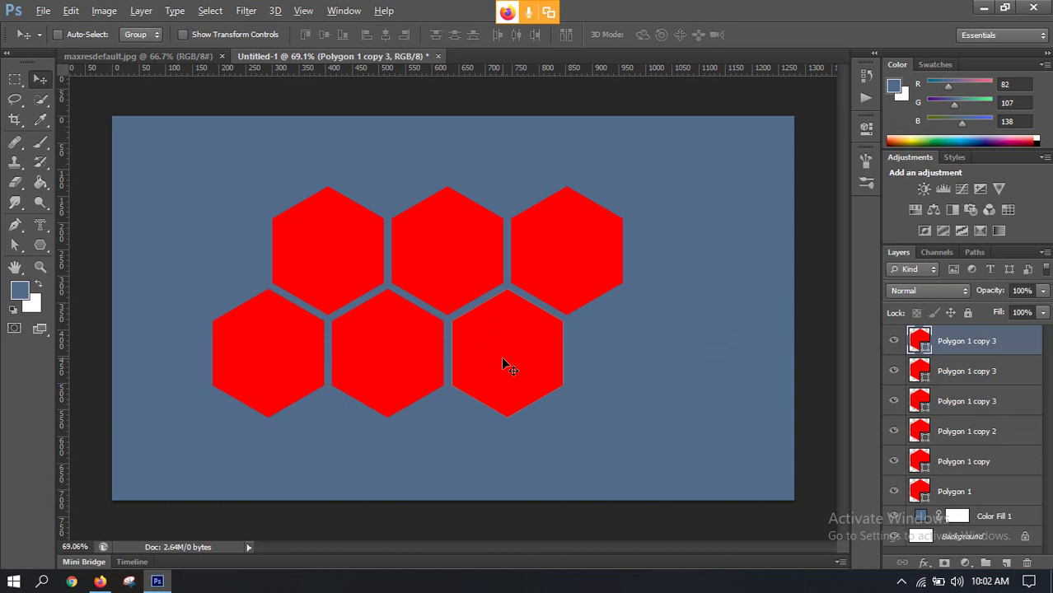
pyautogui.moveTo(503, 360); pyautogui.dragTo(624, 365)
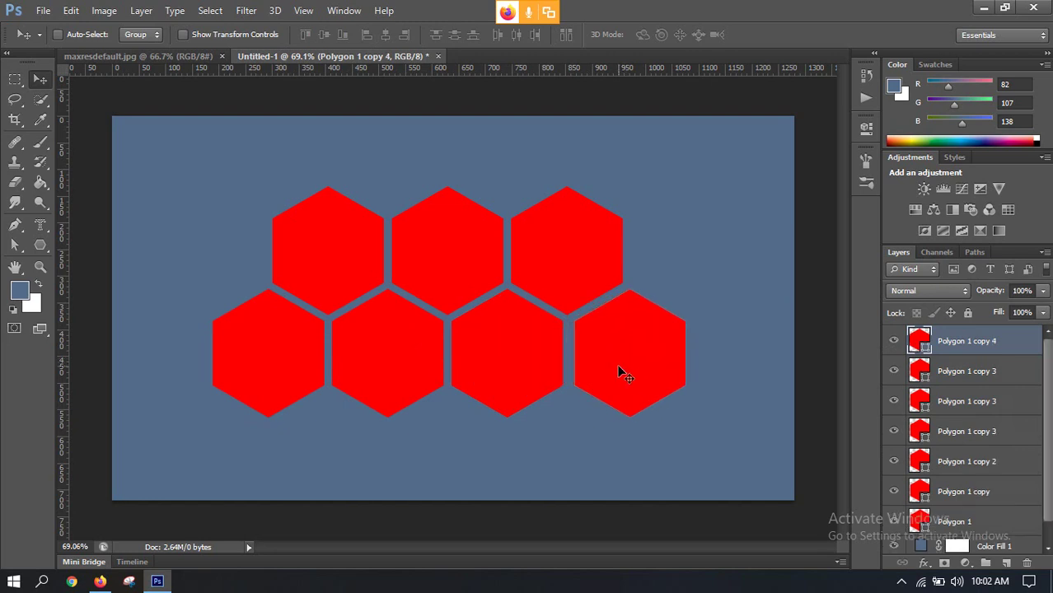
pyautogui.press('Left')
pyautogui.press('Left')
pyautogui.press('Left')
pyautogui.press('Left')
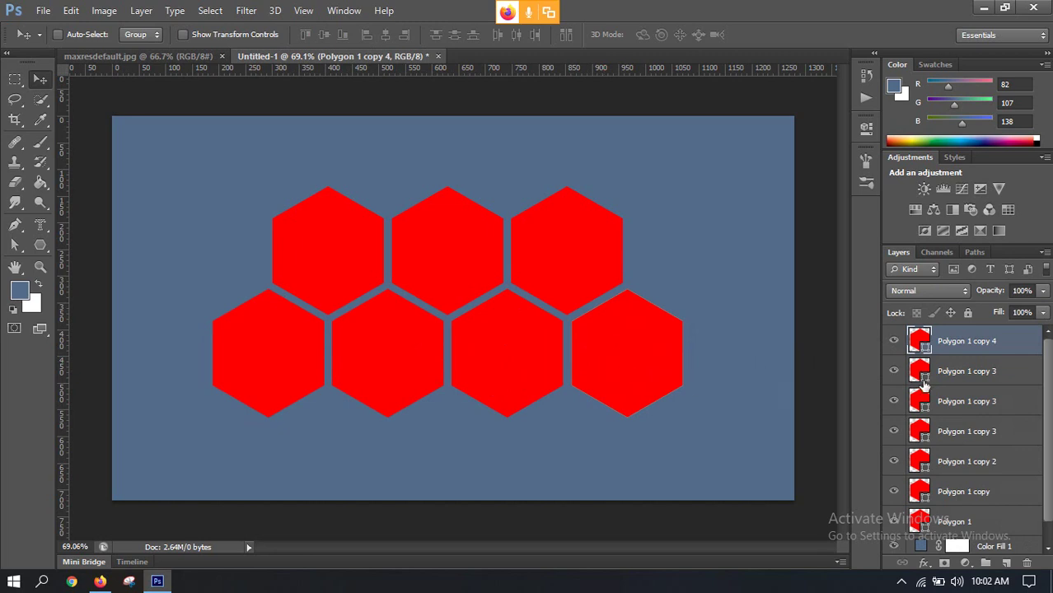
# Select the four hexagons of the lower row and distribute them evenly in the horizontal direction
pyautogui.click(894, 461)
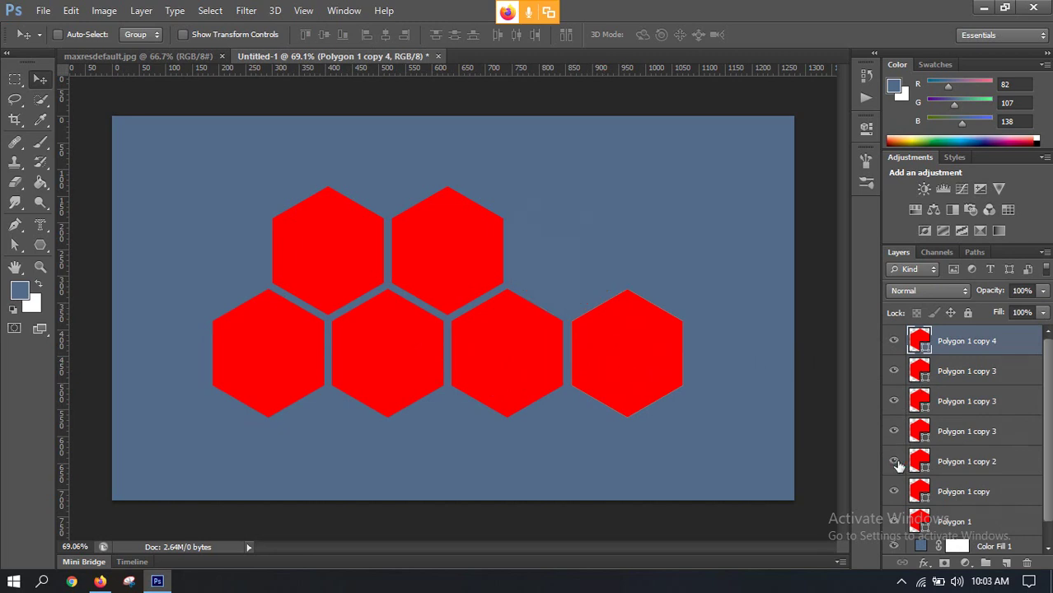
pyautogui.click(895, 462)
pyautogui.keyDown('shift'); pyautogui.click(948, 431); pyautogui.keyUp('shift')
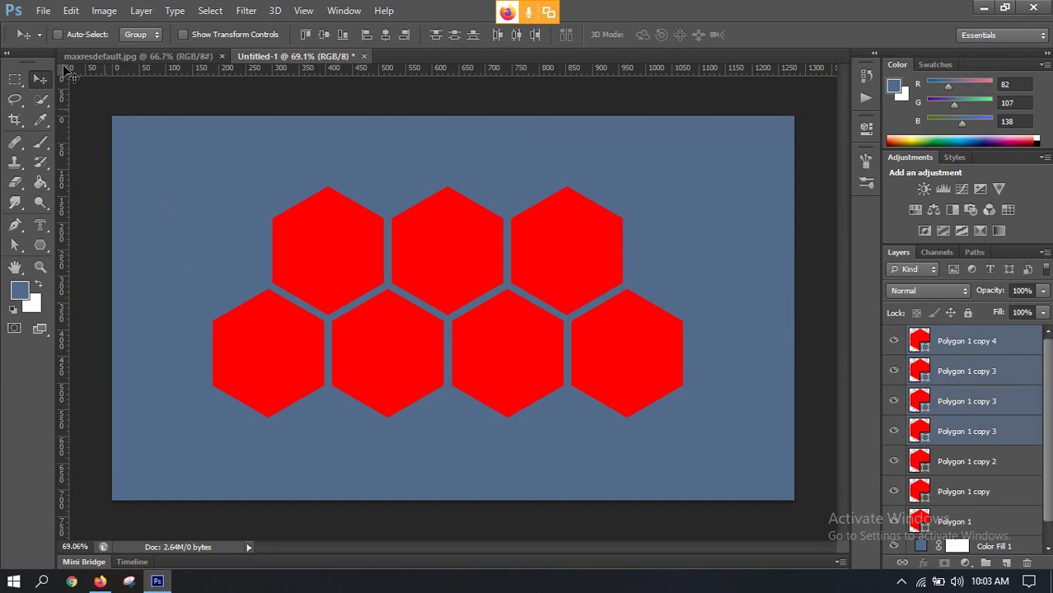
# Select all seven hexagon layers and move the whole arrangement closer to the middle of the canvas
pyautogui.click(968, 342)
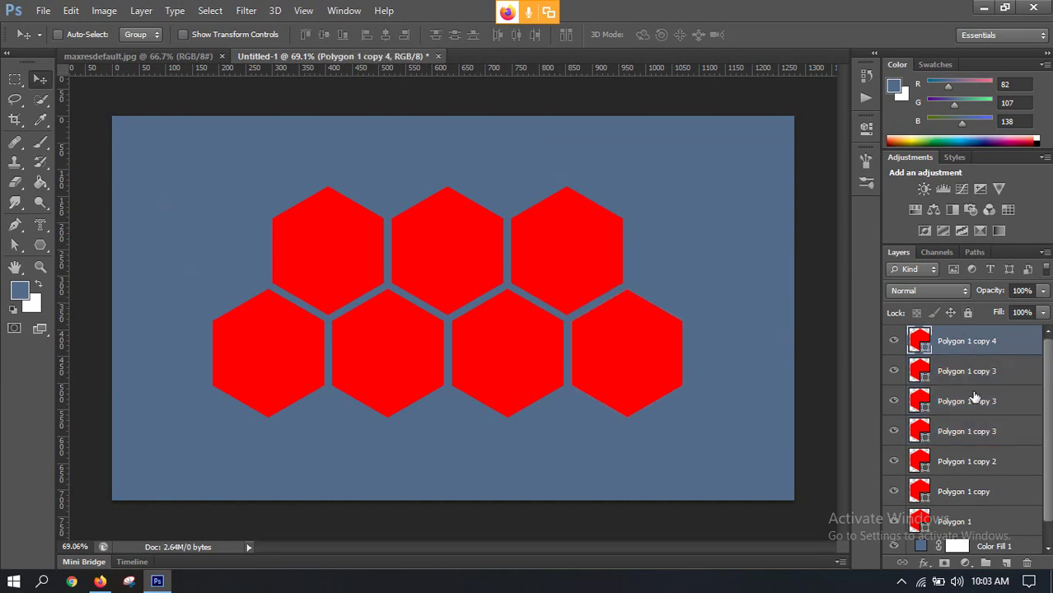
pyautogui.scroll(-1, 966, 369)
pyautogui.scroll(1, 989, 374)
pyautogui.keyDown('shift'); pyautogui.click(914, 513); pyautogui.keyUp('shift')
pyautogui.moveTo(528, 359)
pyautogui.mouseDown()
pyautogui.moveTo(725, 402)
pyautogui.moveTo(515, 350)
pyautogui.mouseUp()
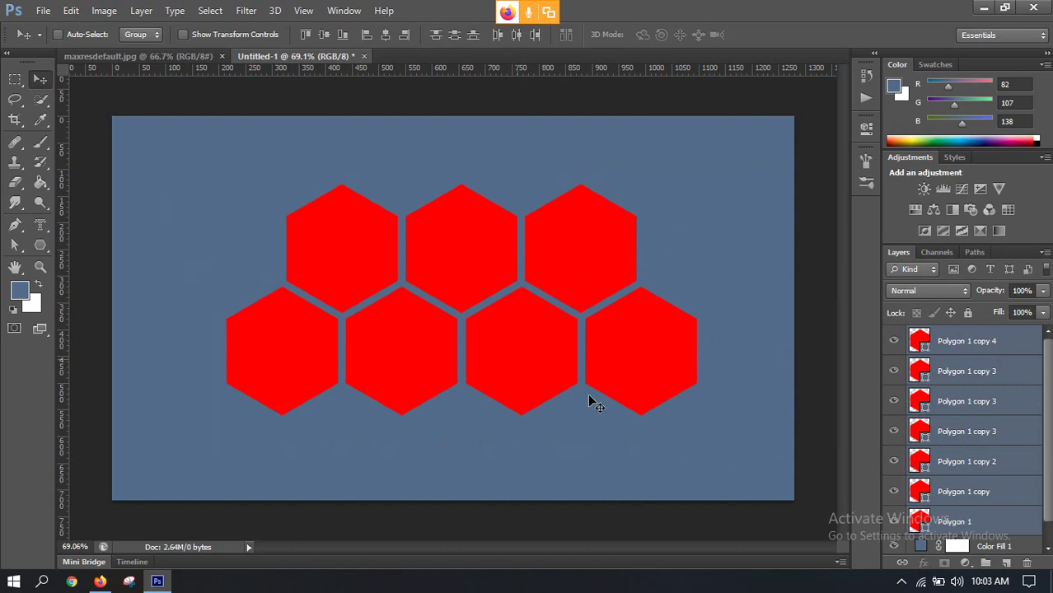
# Scale the seven hexagons up together to about 136.6%, and group their layers
pyautogui.hotkey('ctrl', 't')
pyautogui.moveTo(696, 416); pyautogui.dragTo(777, 466)
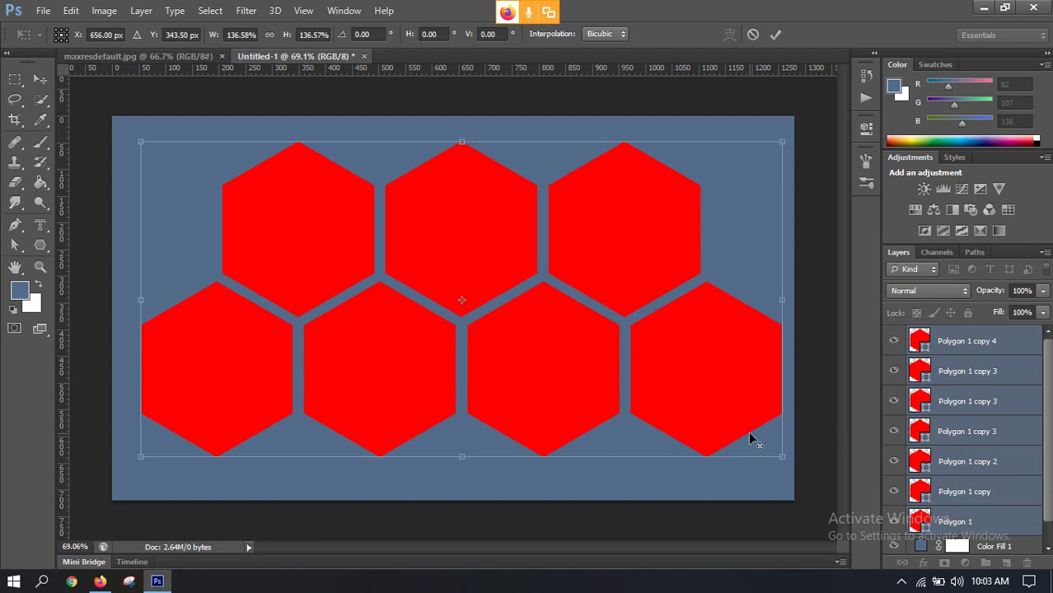
pyautogui.click(774, 34)
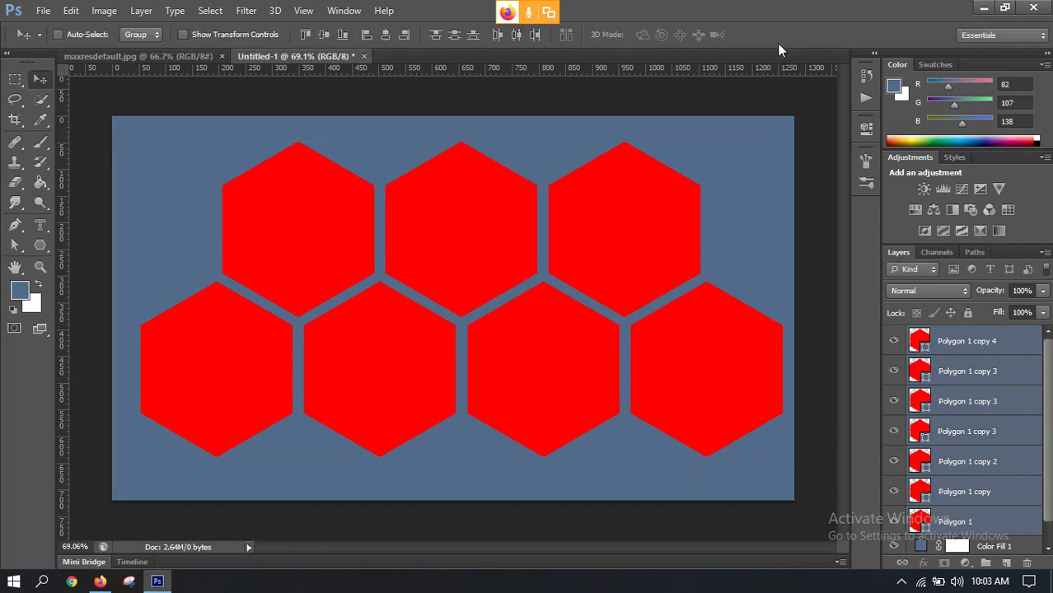
pyautogui.hotkey('ctrl', 'g')
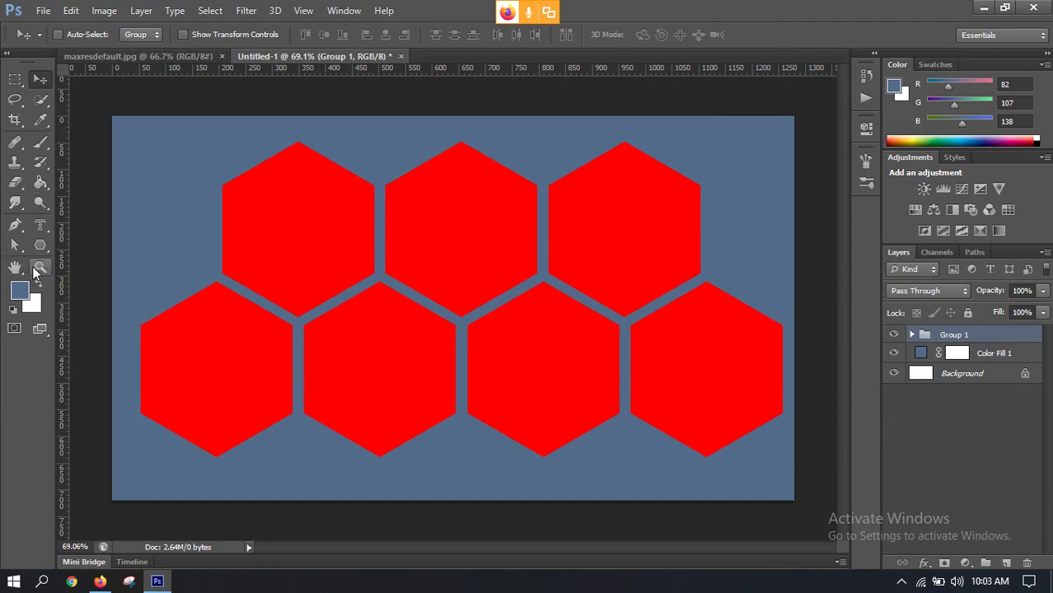
# Switch to the Google Meet call in Firefox to check the participants, and return to Photoshop
pyautogui.click(99, 581)
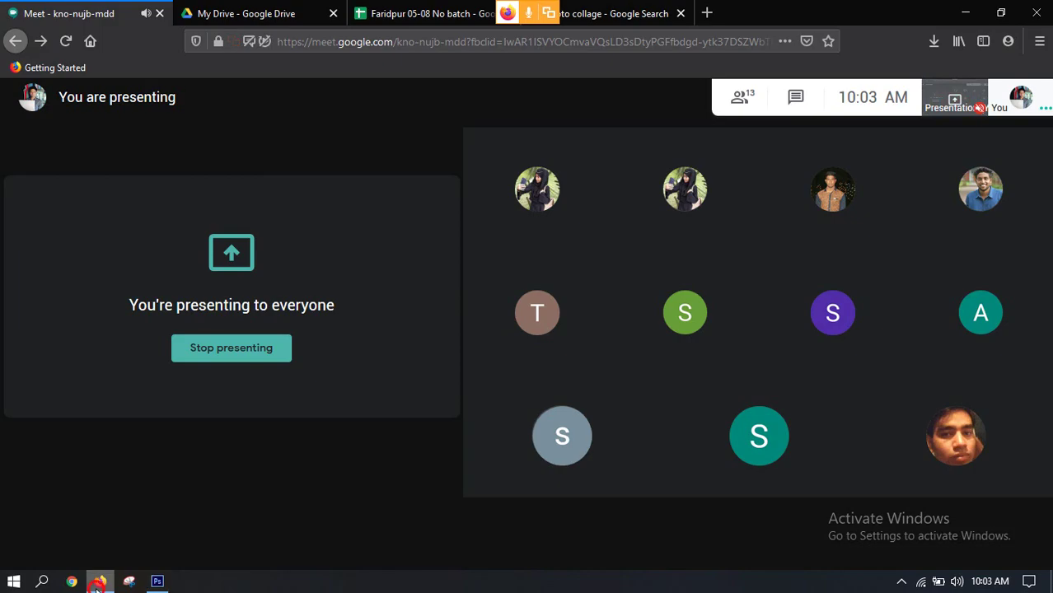
pyautogui.click(99, 581)
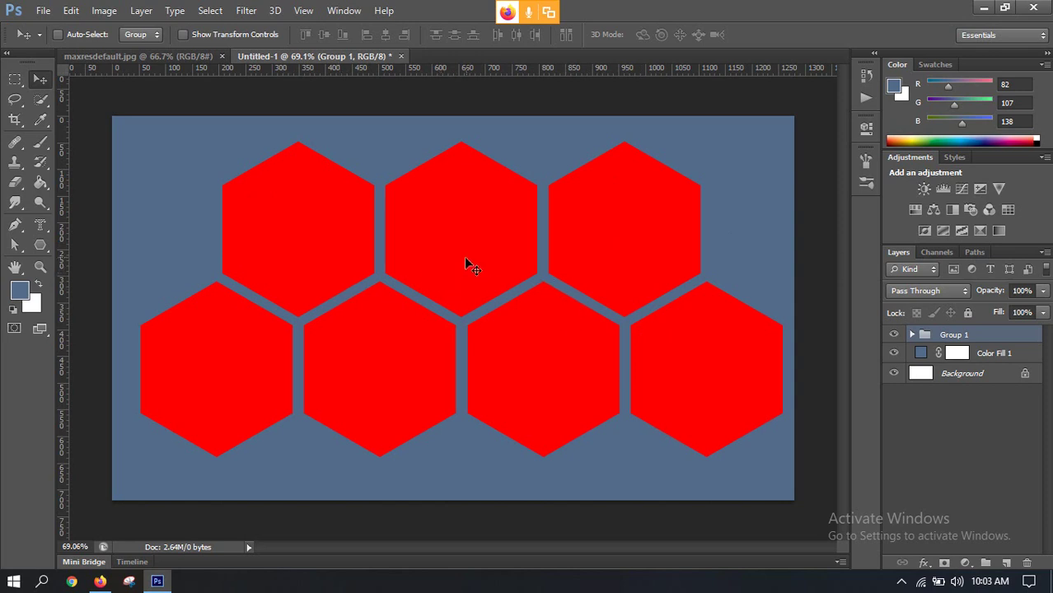
# Move the hexagon group slightly down and nudge it left to center the arrangement on the canvas
pyautogui.moveTo(475, 254); pyautogui.dragTo(478, 263)
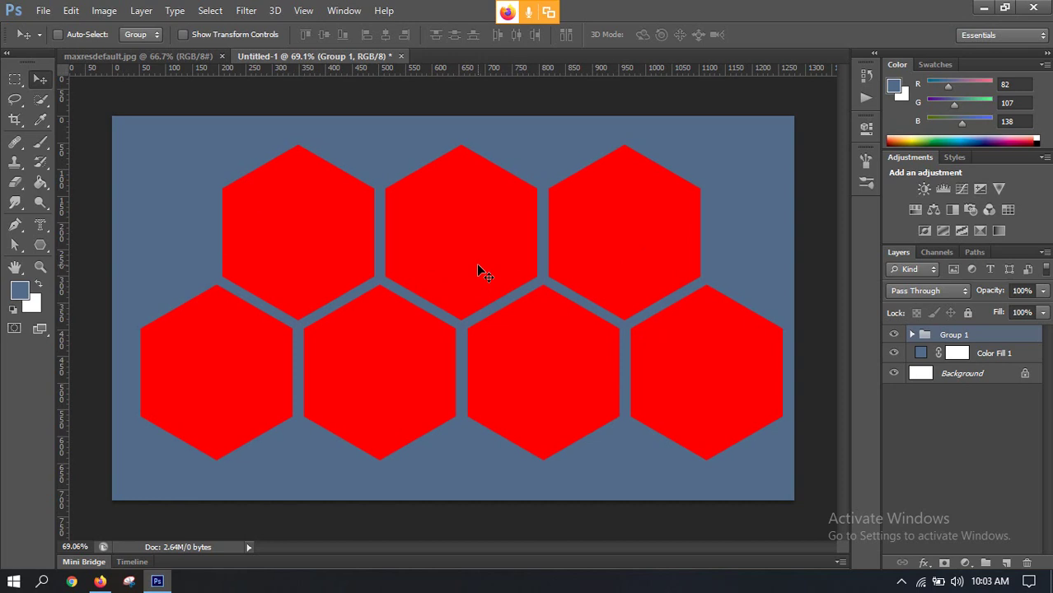
pyautogui.press('Left')
pyautogui.press('Left')
pyautogui.press('Left')
pyautogui.press('Left')
pyautogui.press('Left')
pyautogui.press('Left')
pyautogui.press('Left')
pyautogui.press('Left')
pyautogui.press('Left')
pyautogui.press('Left')
pyautogui.press('Left')
pyautogui.press('Left')
pyautogui.press('Left')
pyautogui.press('Left')
pyautogui.press('Left')
pyautogui.press('Left')
pyautogui.press('Left')
pyautogui.press('Left')
pyautogui.press('Left')
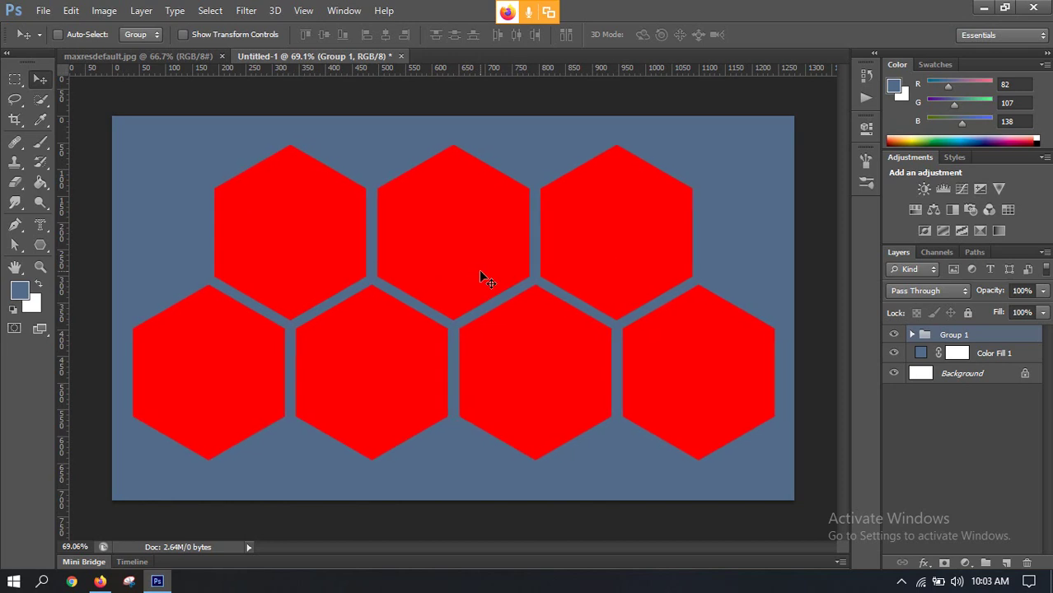
pyautogui.press('Left')
pyautogui.press('Left')
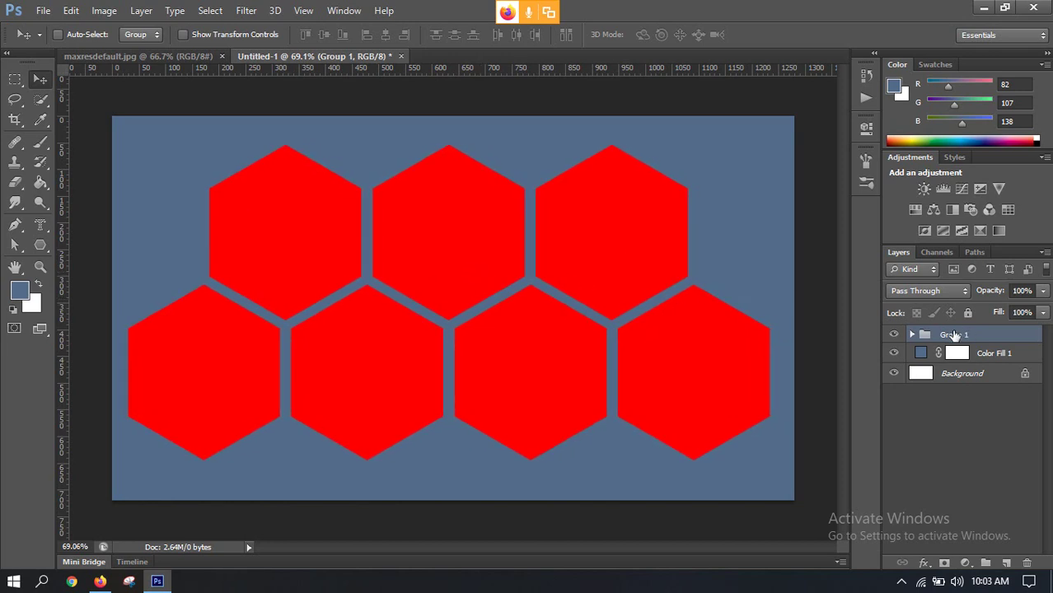
# Ungroup the seven hexagon layers and select only the Polygon 1 copy 4 layer
pyautogui.hotkey('ctrl', 'shift', 'g')
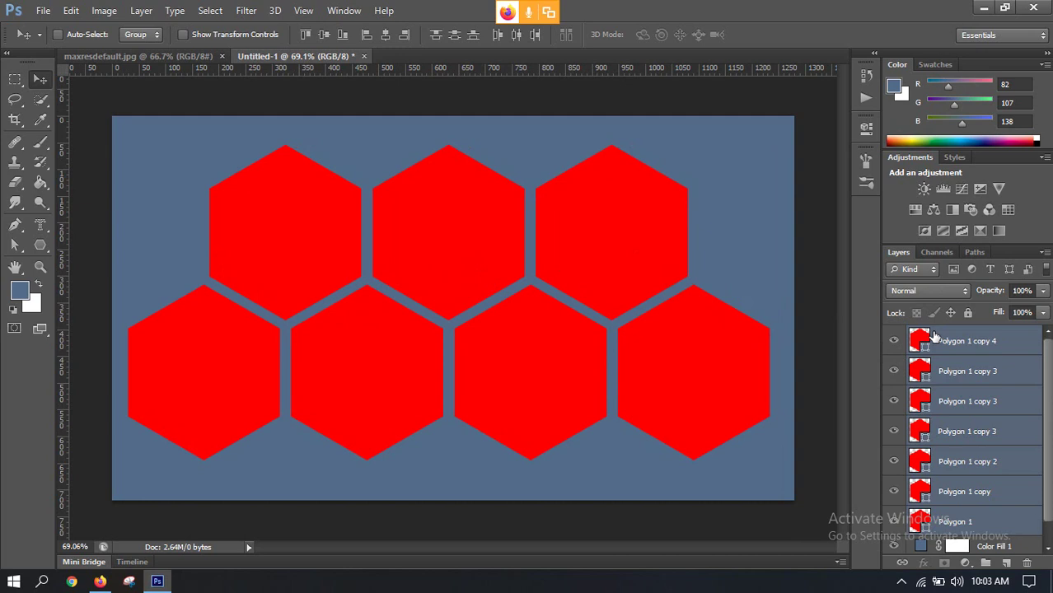
pyautogui.click(958, 345)
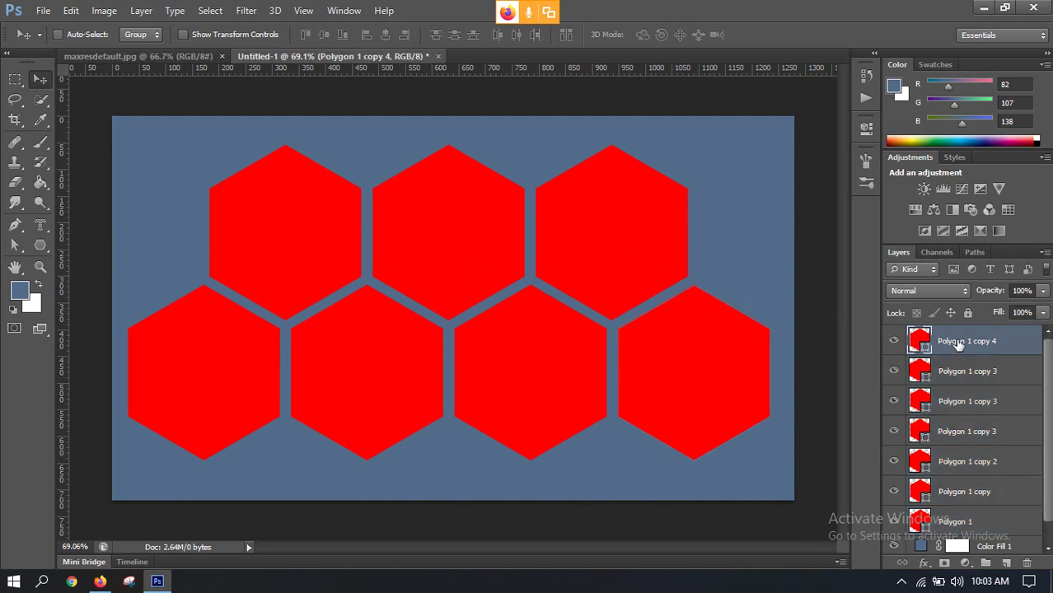
pyautogui.scroll(-2, 513, 275)
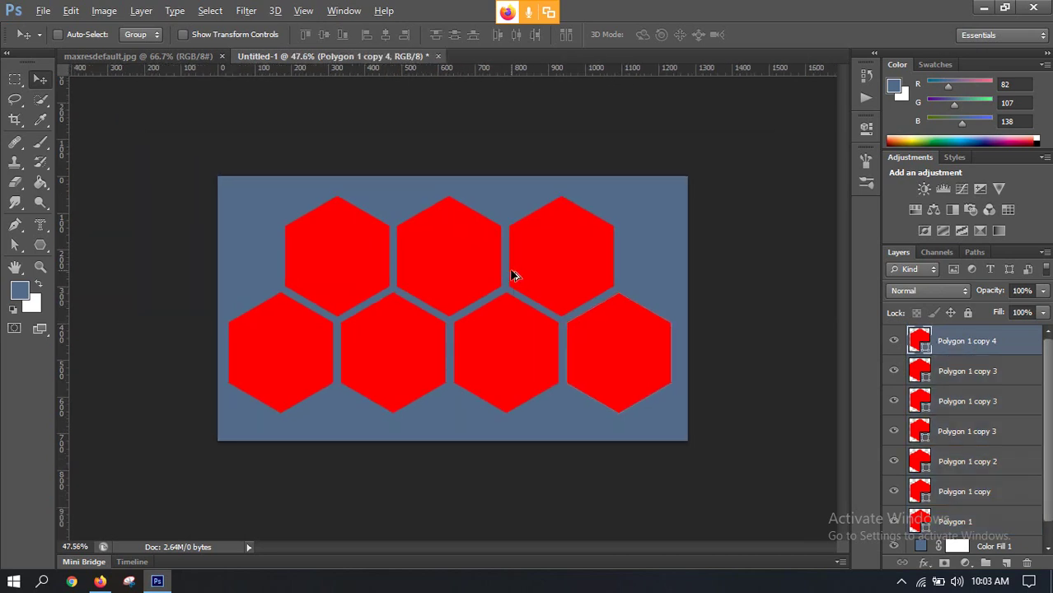
pyautogui.scroll(3, 302, 253)
pyautogui.press('alt')
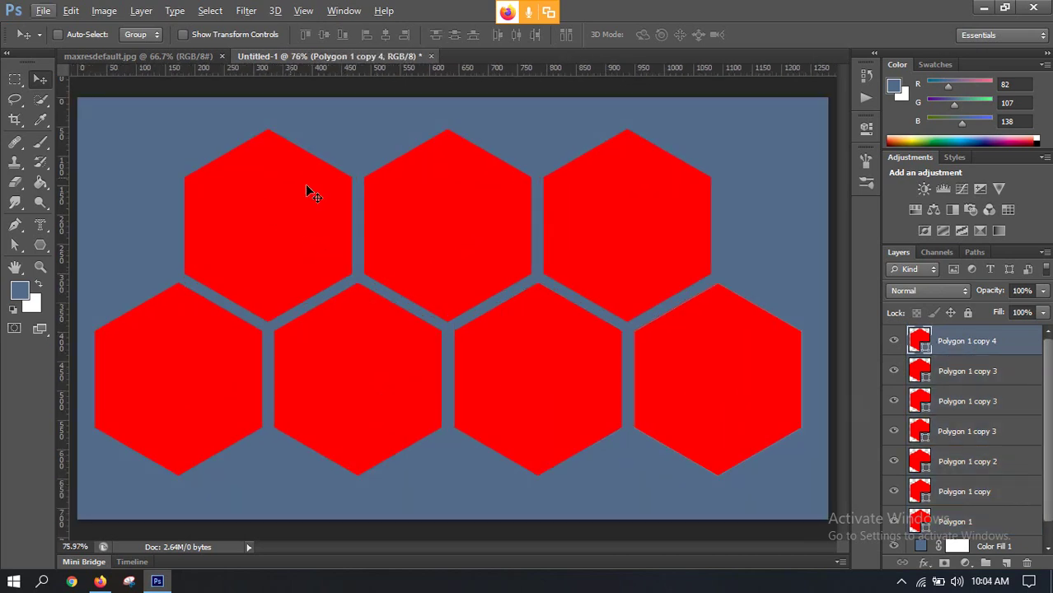
pyautogui.scroll(-2, 280, 183)
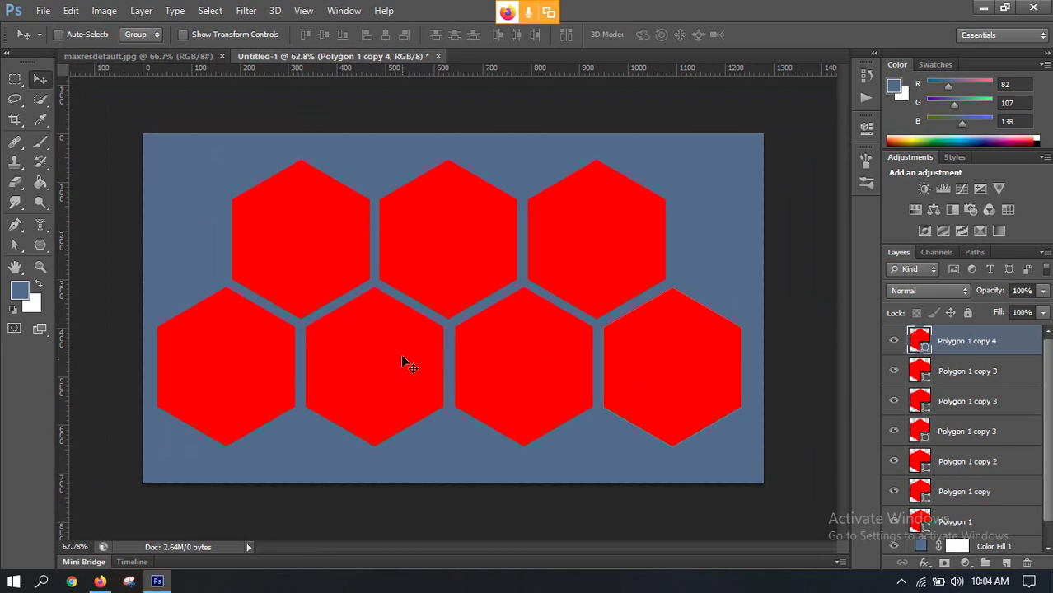
# Hide and show the three Polygon 1 copy 3 layers one at a time to identify the hexagon each one holds
pyautogui.scroll(-1, 971, 461)
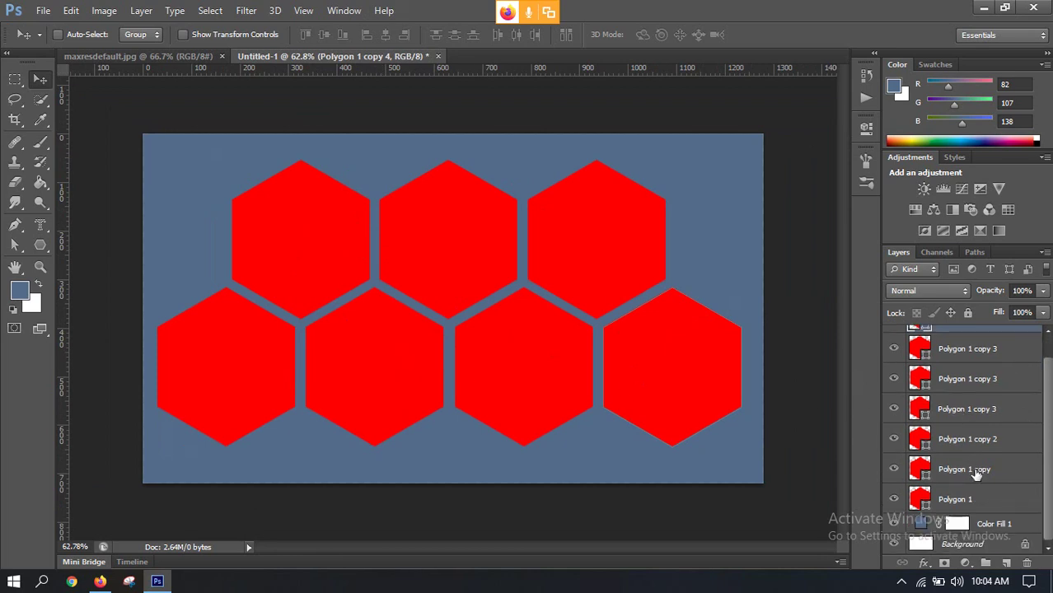
pyautogui.scroll(1, 974, 471)
pyautogui.scroll(-1, 977, 464)
pyautogui.scroll(1, 977, 463)
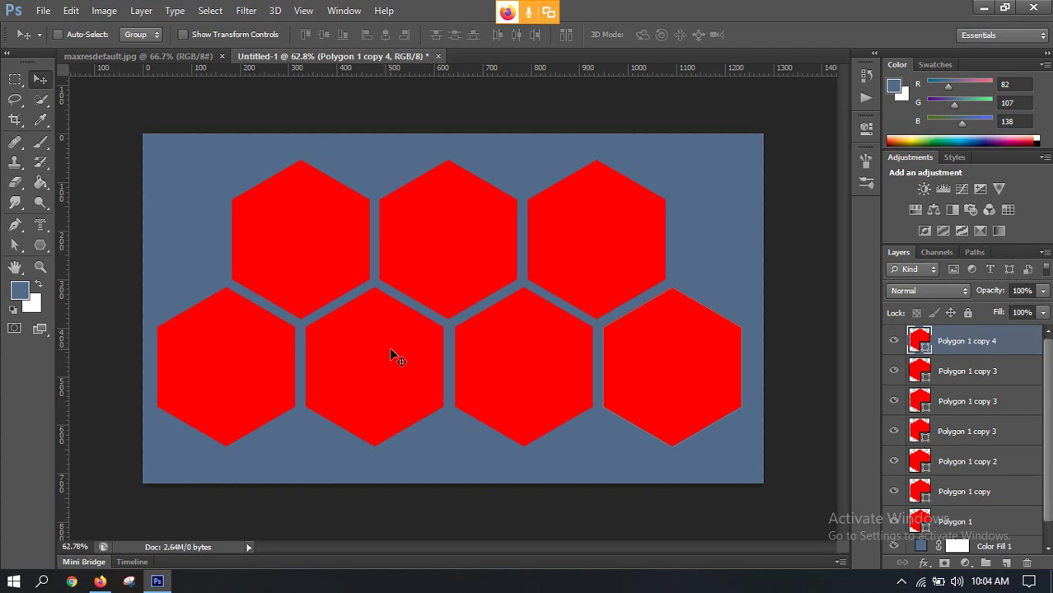
pyautogui.click(956, 431)
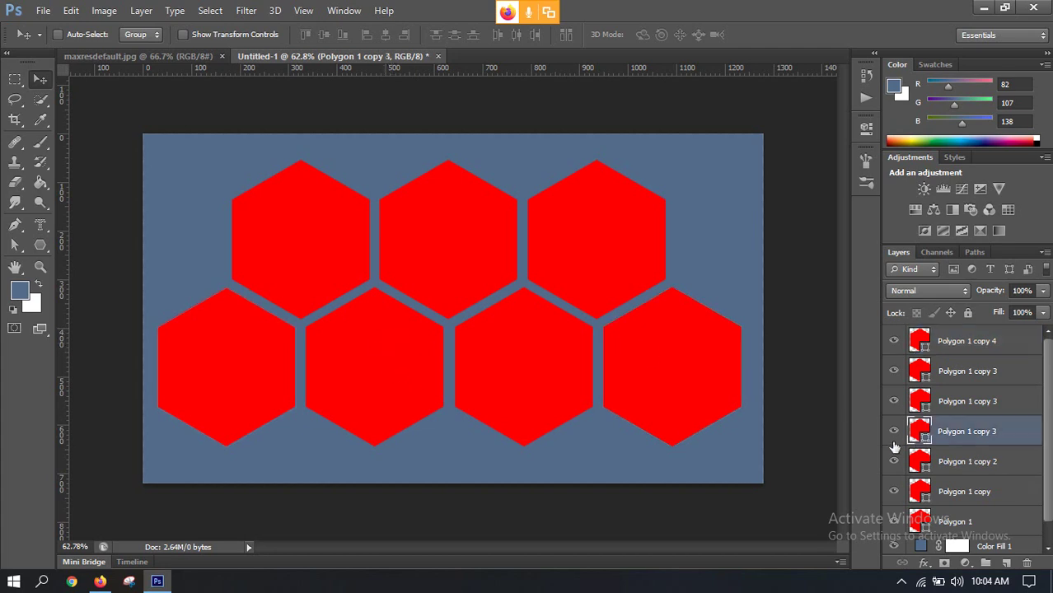
pyautogui.click(893, 433)
pyautogui.click(893, 432)
pyautogui.click(893, 402)
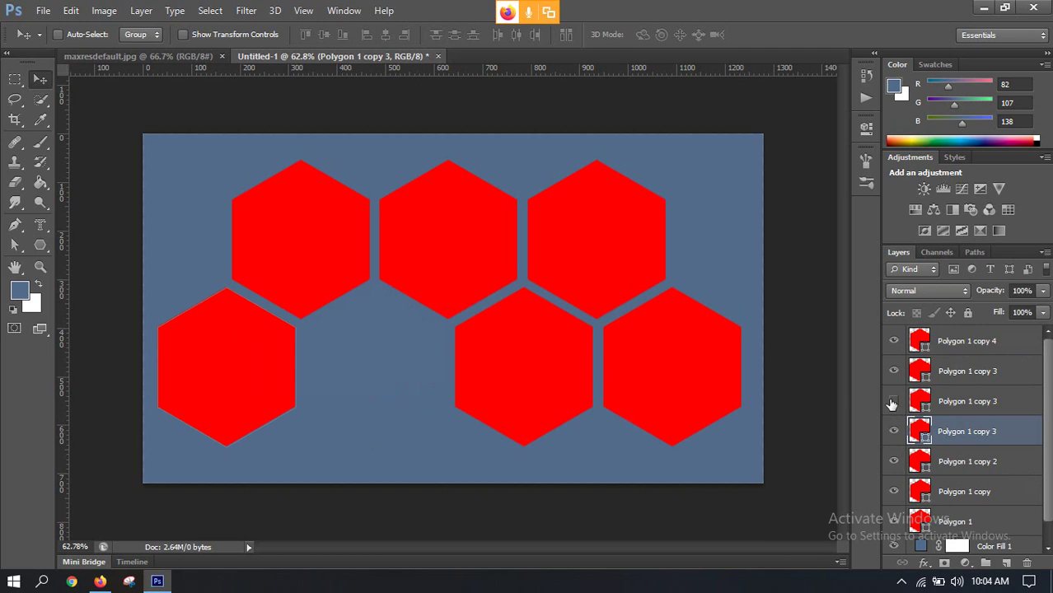
pyautogui.click(893, 401)
pyautogui.click(889, 372)
pyautogui.click(891, 371)
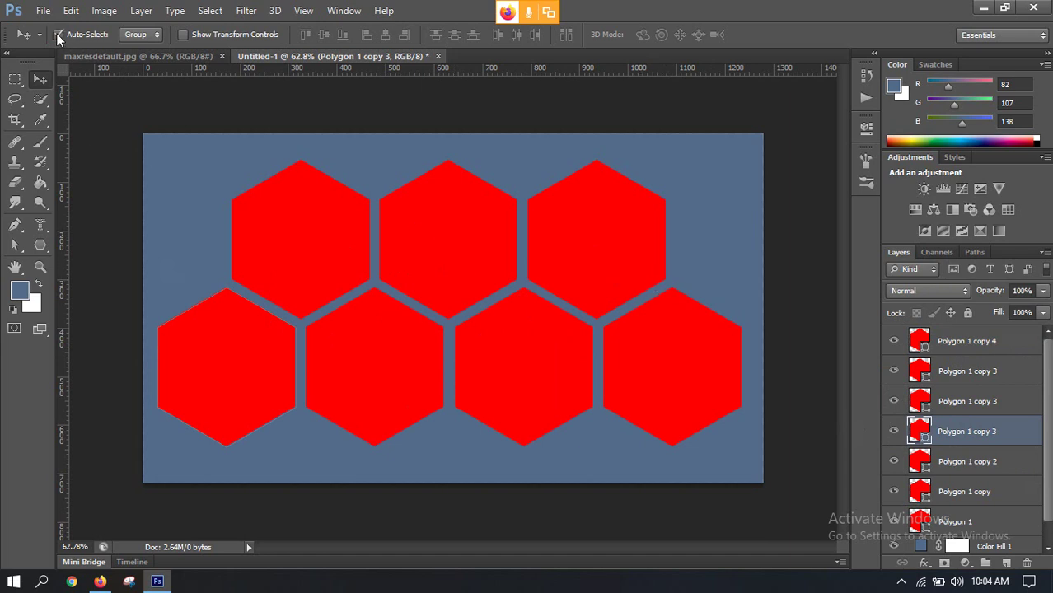
# With Auto-Select enabled, select different hexagons directly on the canvas to locate their layers
pyautogui.click(321, 242)
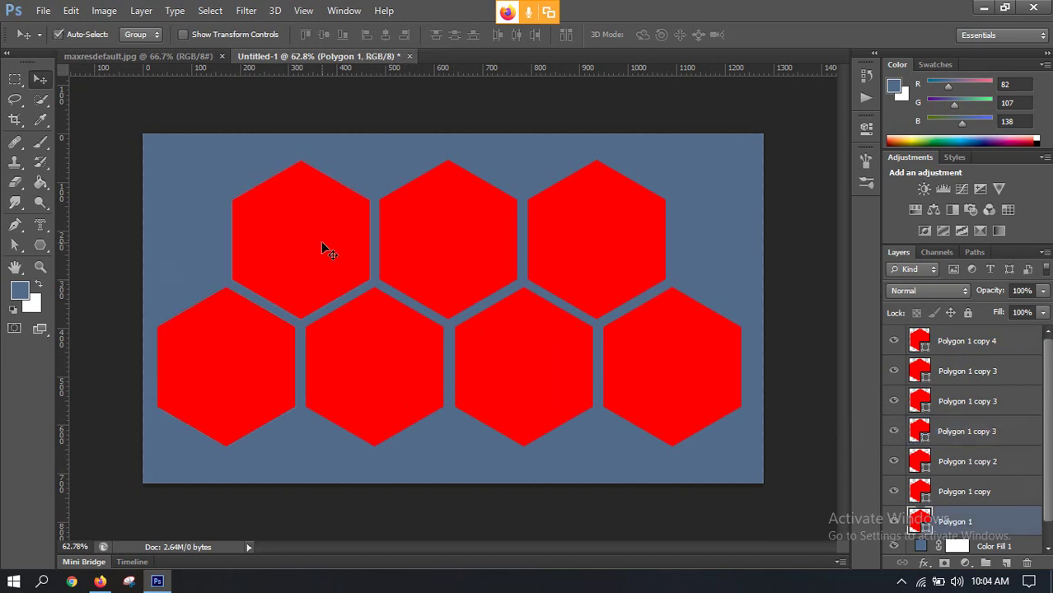
pyautogui.click(376, 348)
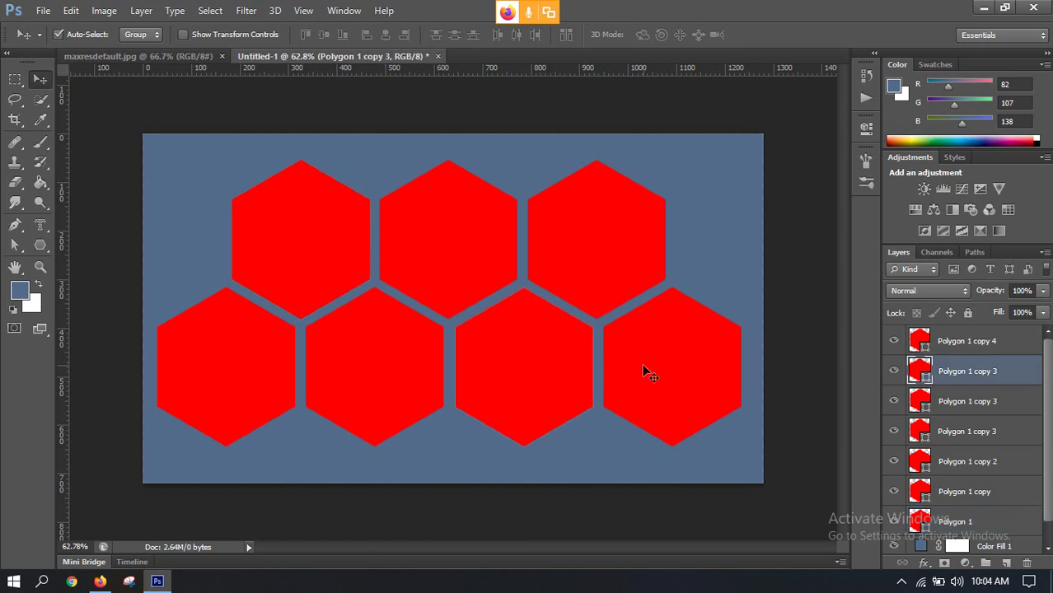
pyautogui.click(673, 364)
pyautogui.click(601, 224)
pyautogui.click(444, 242)
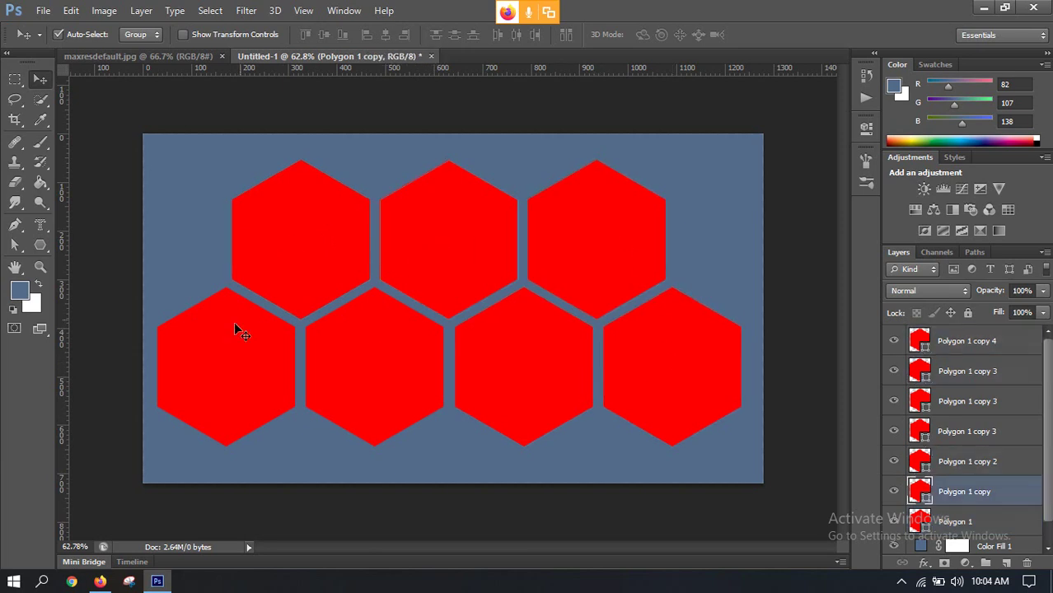
pyautogui.click(221, 357)
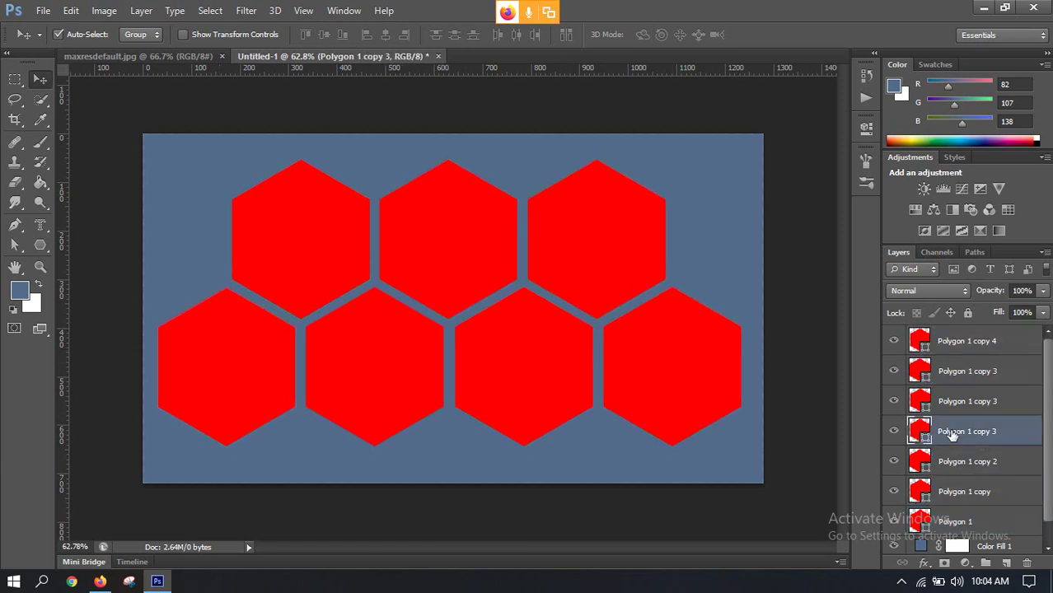
pyautogui.click(611, 270)
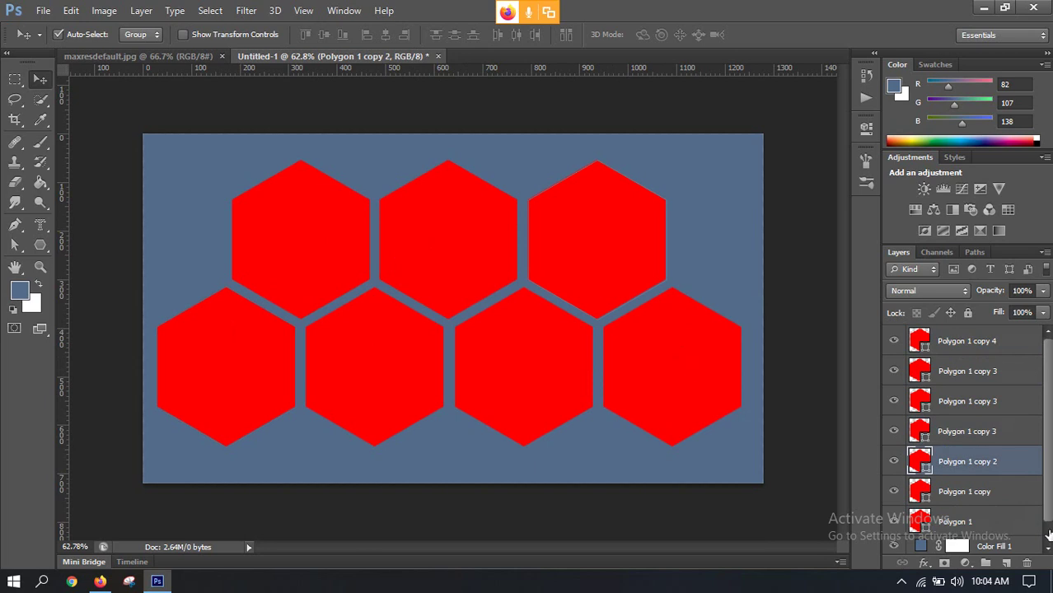
pyautogui.click(667, 382)
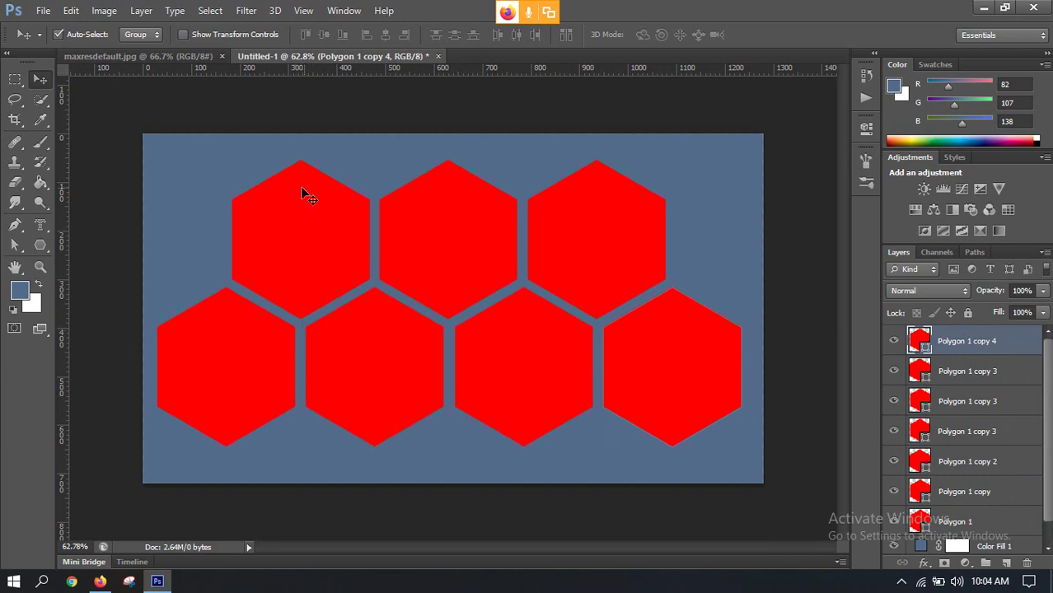
# Select the first hexagon of the upper row, start the Place command and browse to All Works > Adobe Photoshop > Picture > Product Image on drive D
pyautogui.click(290, 245)
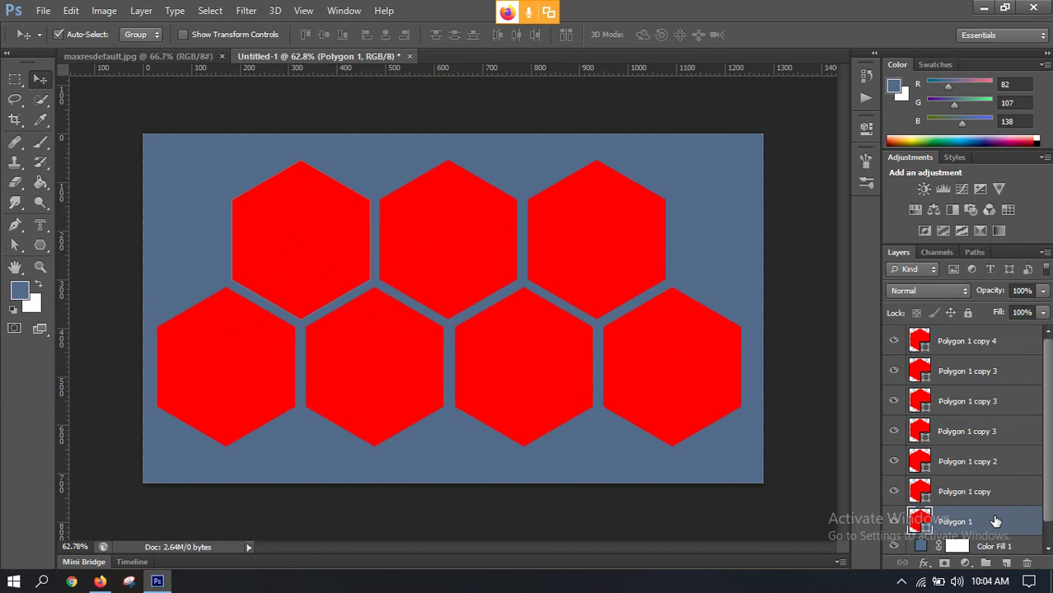
pyautogui.click(38, 11)
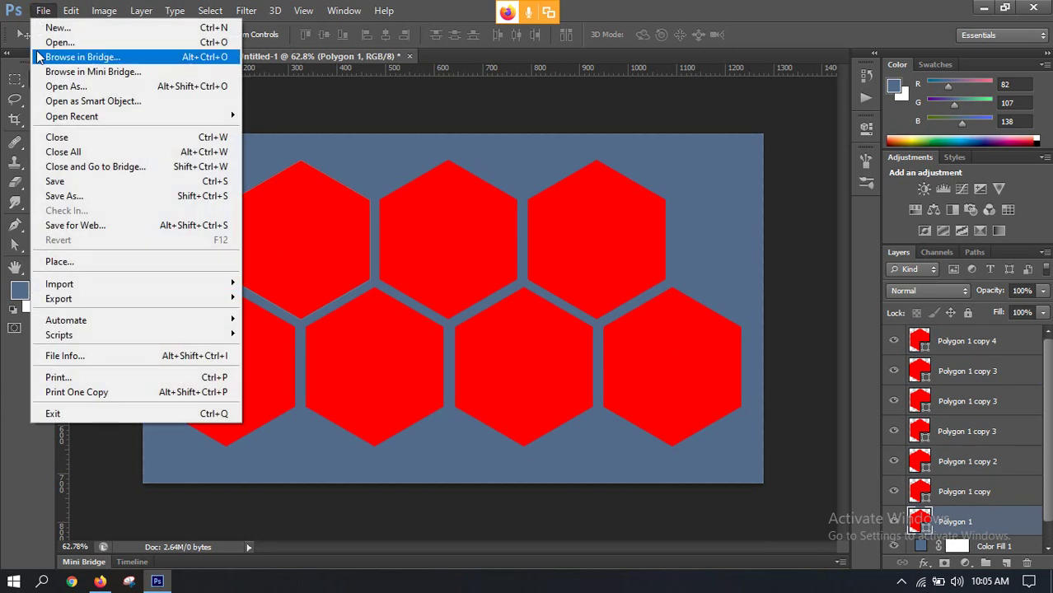
pyautogui.click(58, 262)
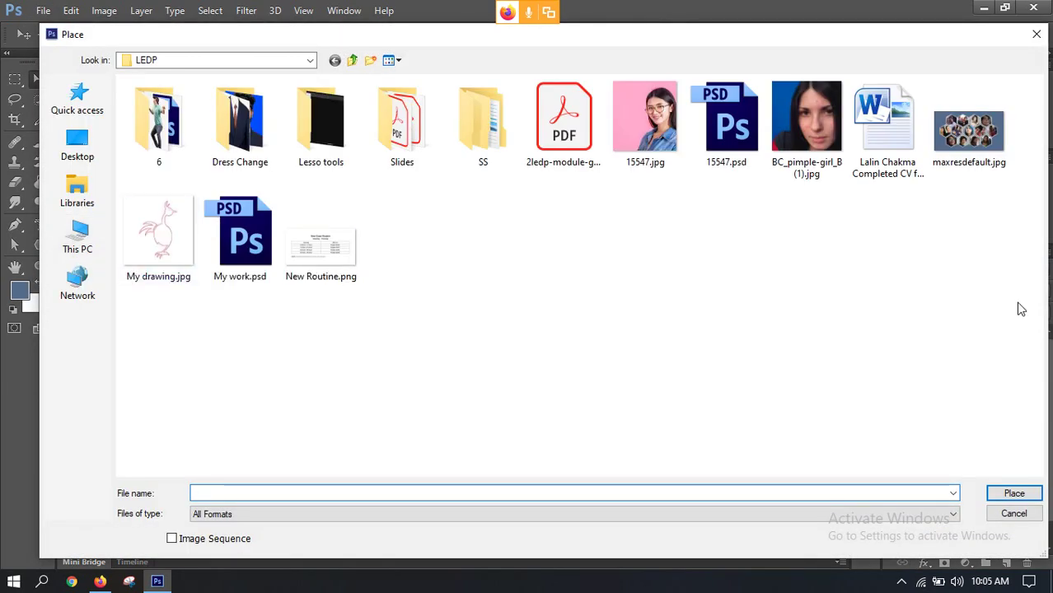
pyautogui.click(73, 234)
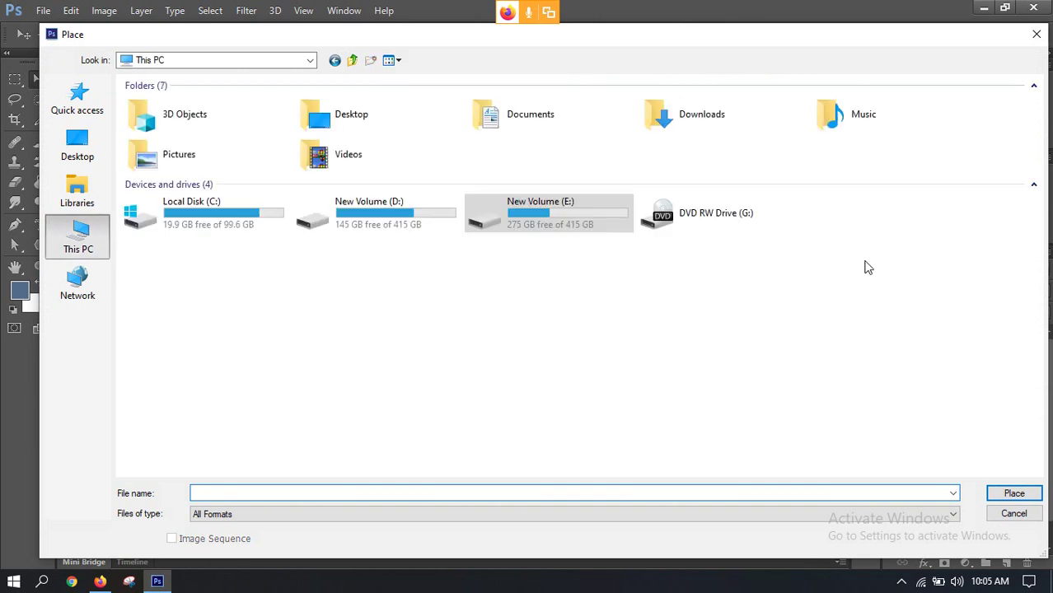
pyautogui.doubleClick(383, 208)
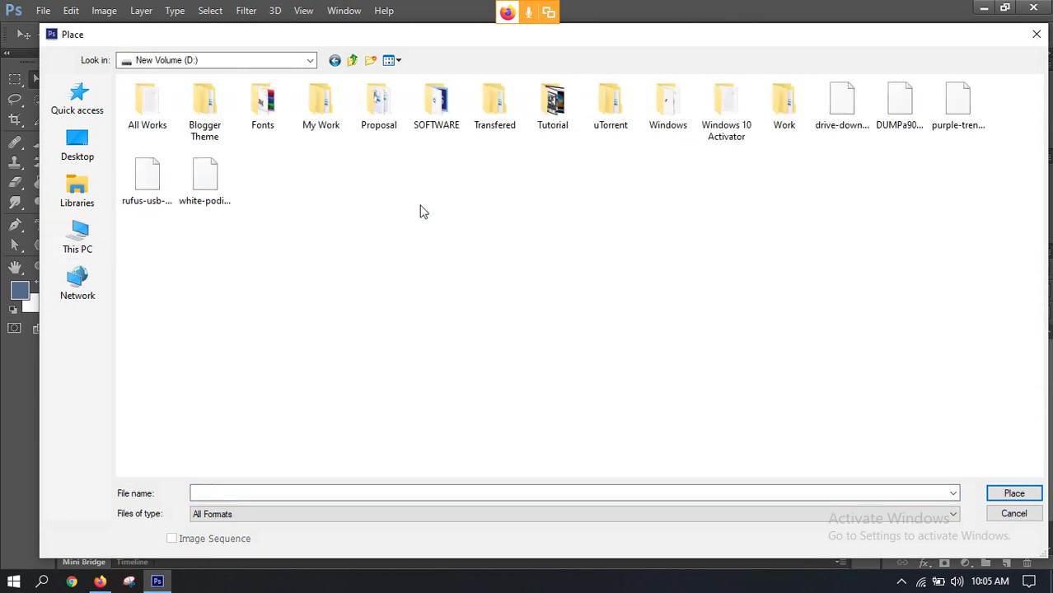
pyautogui.doubleClick(148, 116)
pyautogui.doubleClick(266, 145)
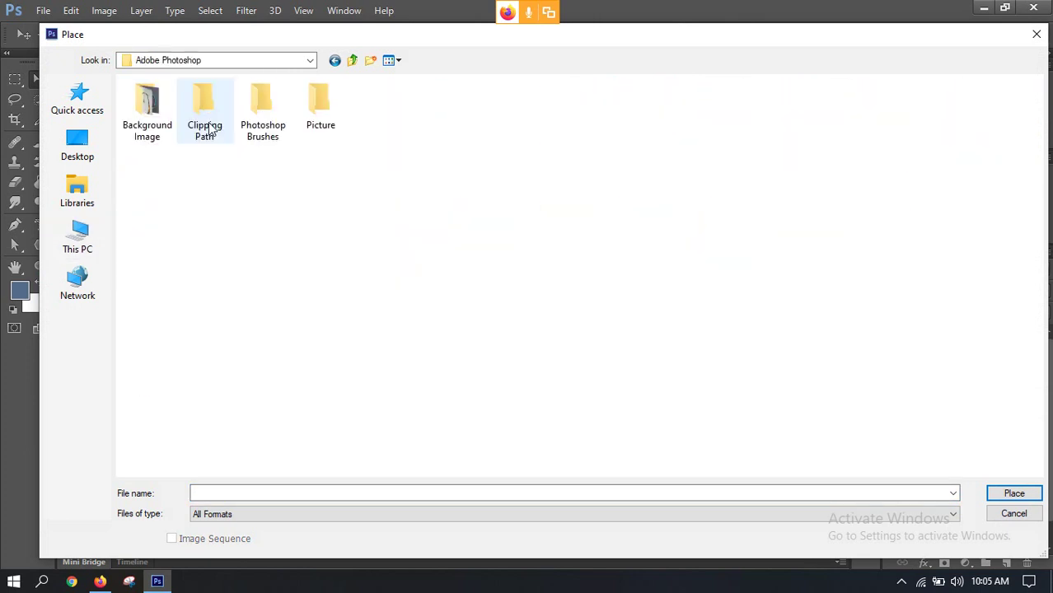
pyautogui.doubleClick(318, 116)
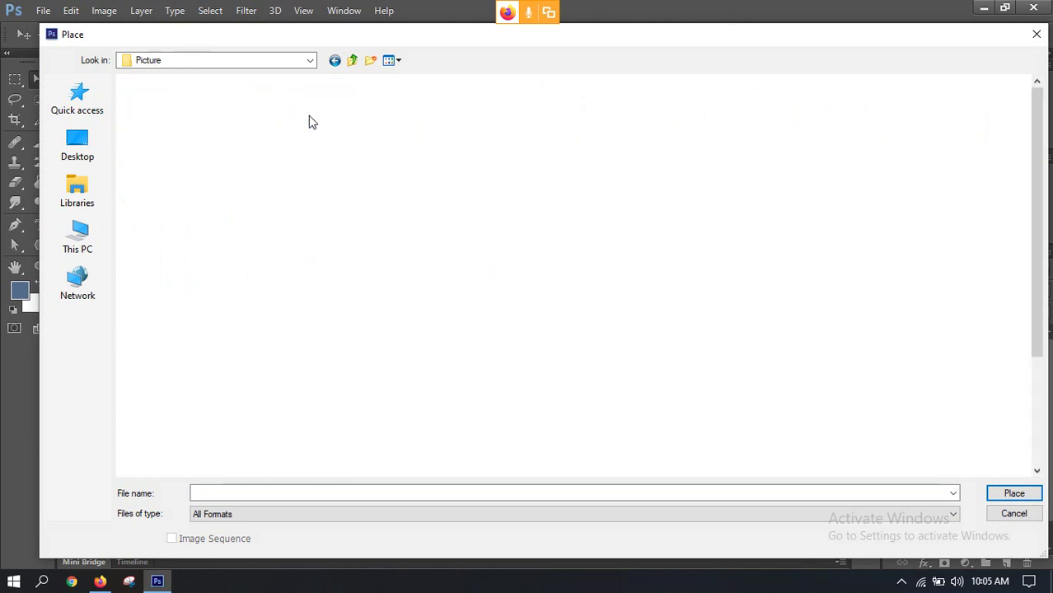
pyautogui.scroll(-3, 312, 123)
pyautogui.doubleClick(970, 232)
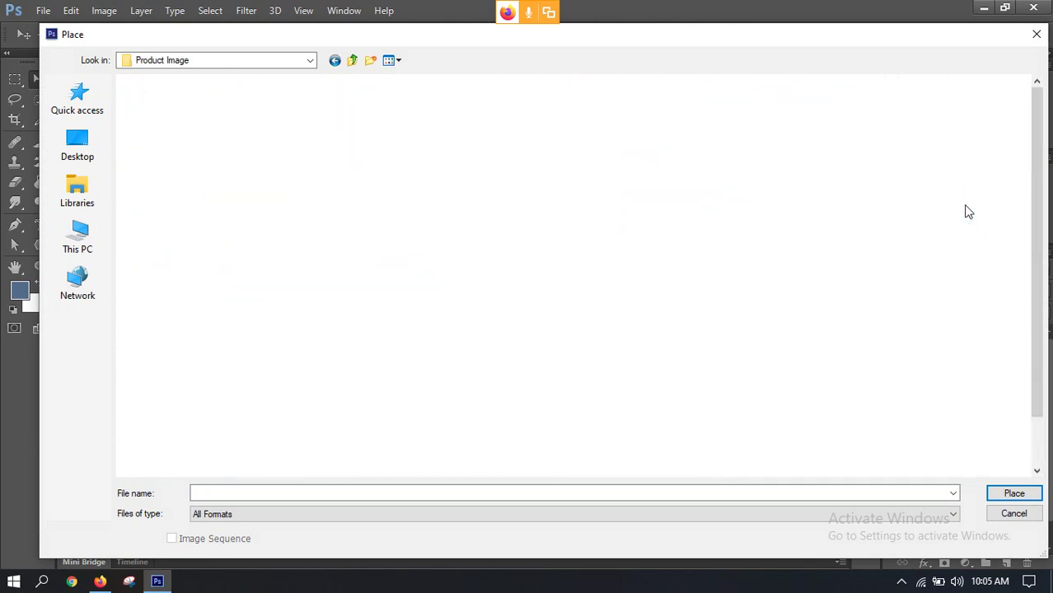
# Place the air-jordan-design-footwear shoe image from the Product Image folder directly above the Polygon 1 layer
pyautogui.scroll(-1, 577, 326)
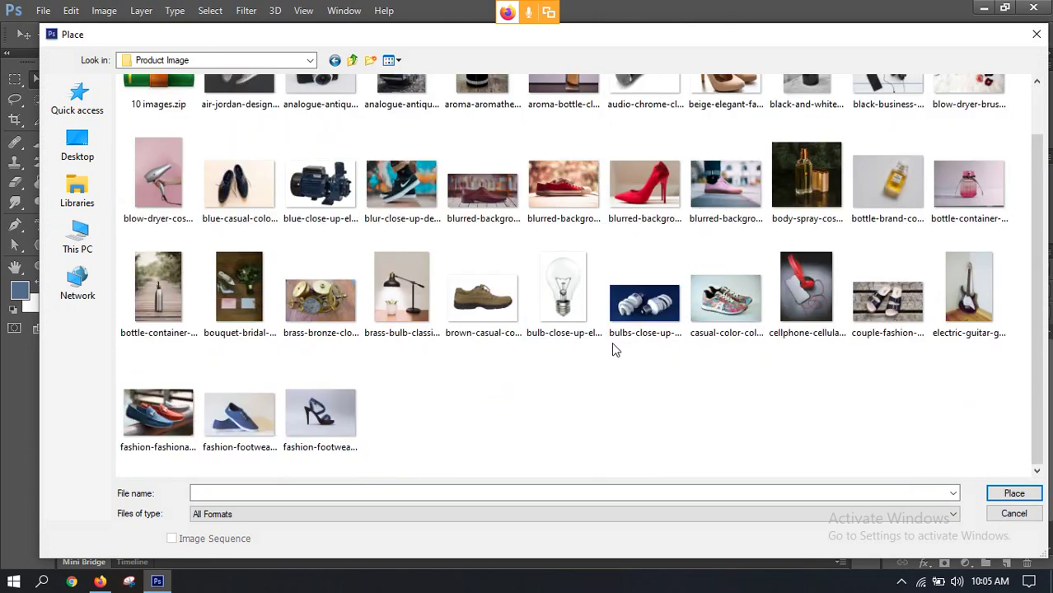
pyautogui.scroll(1, 559, 373)
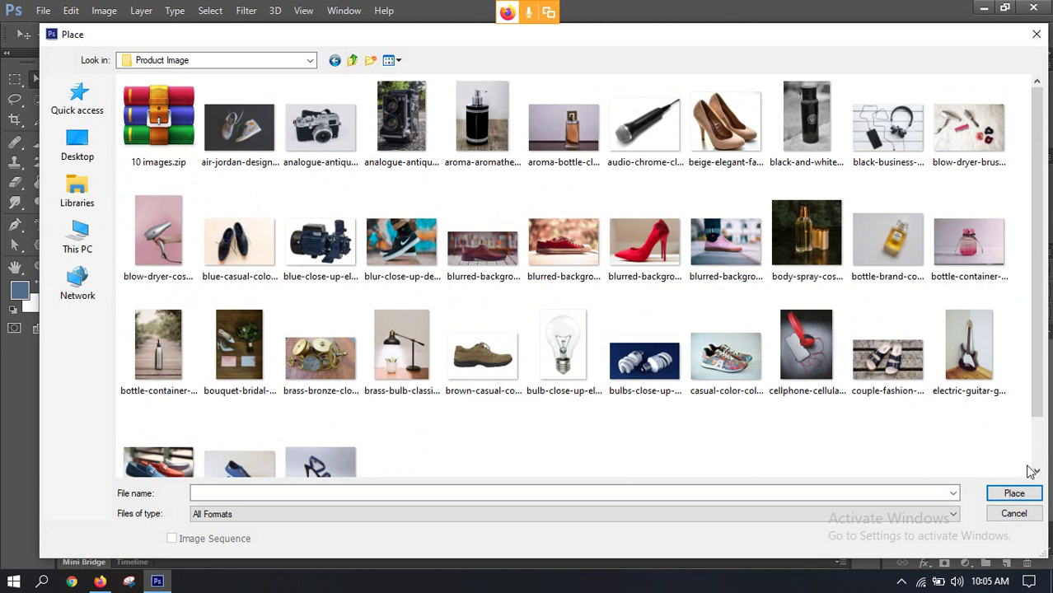
pyautogui.doubleClick(246, 146)
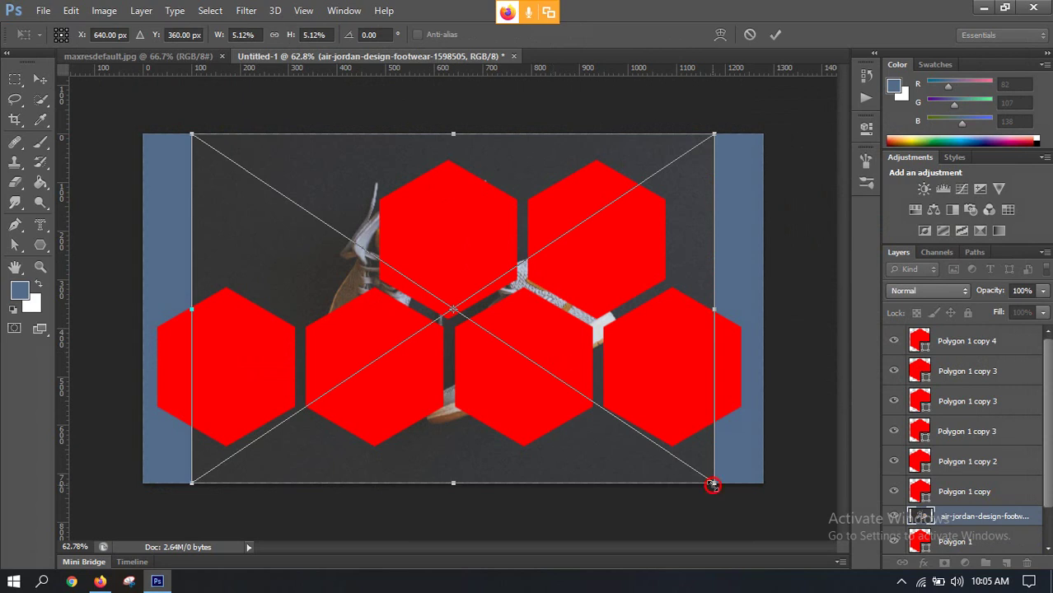
# Scale the placed shoe image down proportionally, position it over the first hexagon of the upper row, and apply the transformation
pyautogui.moveTo(712, 486); pyautogui.dragTo(477, 381)
pyautogui.moveTo(505, 137); pyautogui.dragTo(477, 154)
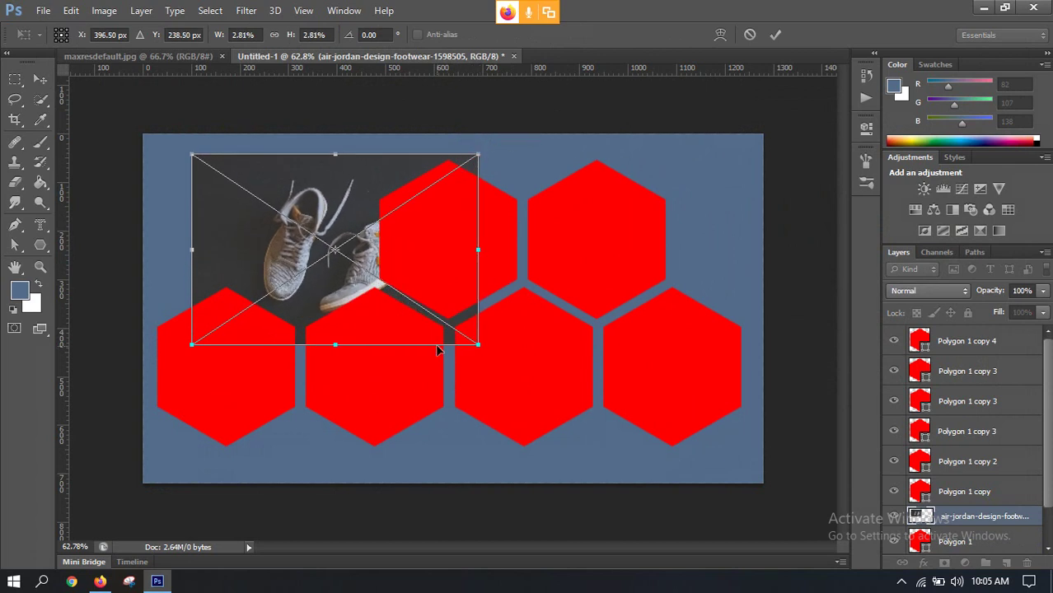
pyautogui.moveTo(478, 345); pyautogui.dragTo(453, 326)
pyautogui.moveTo(317, 257); pyautogui.dragTo(306, 252)
pyautogui.press('v')
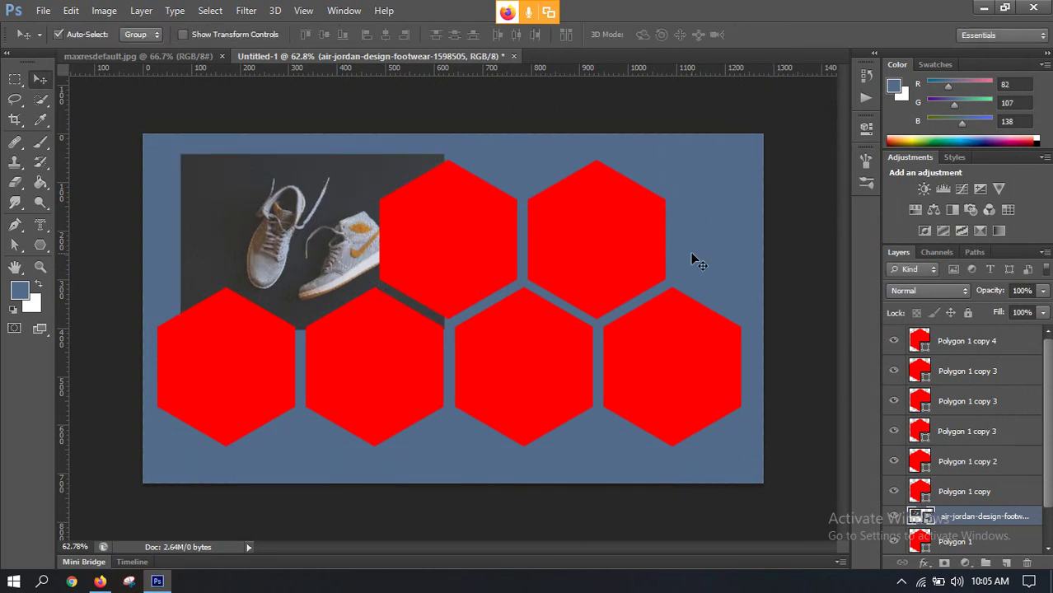
# Create a clipping mask that clips the air-jordan shoe image to the Polygon 1 hexagon
pyautogui.rightClick(975, 518)
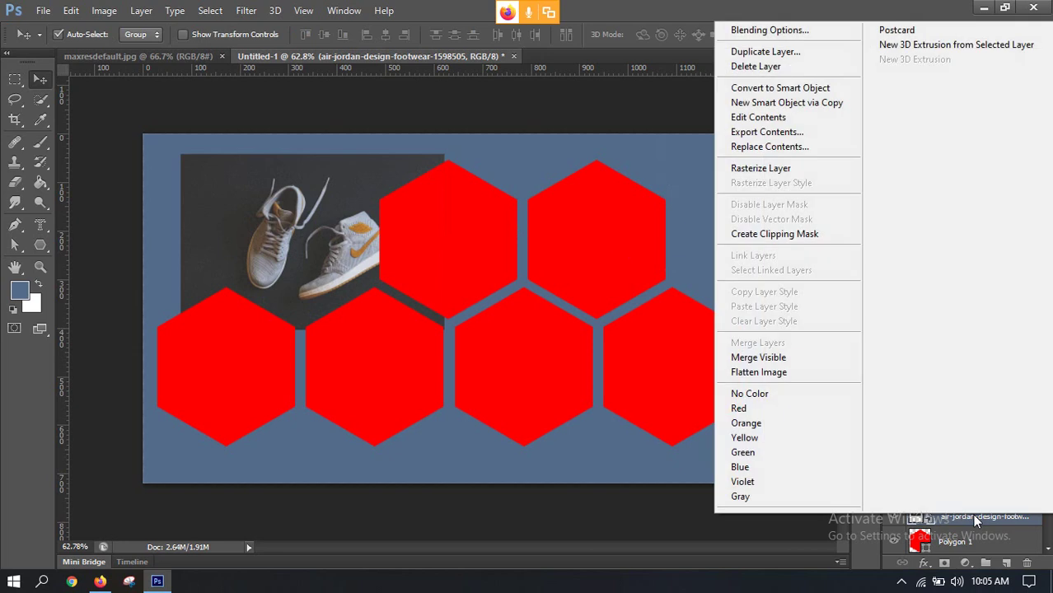
pyautogui.press('Escape')
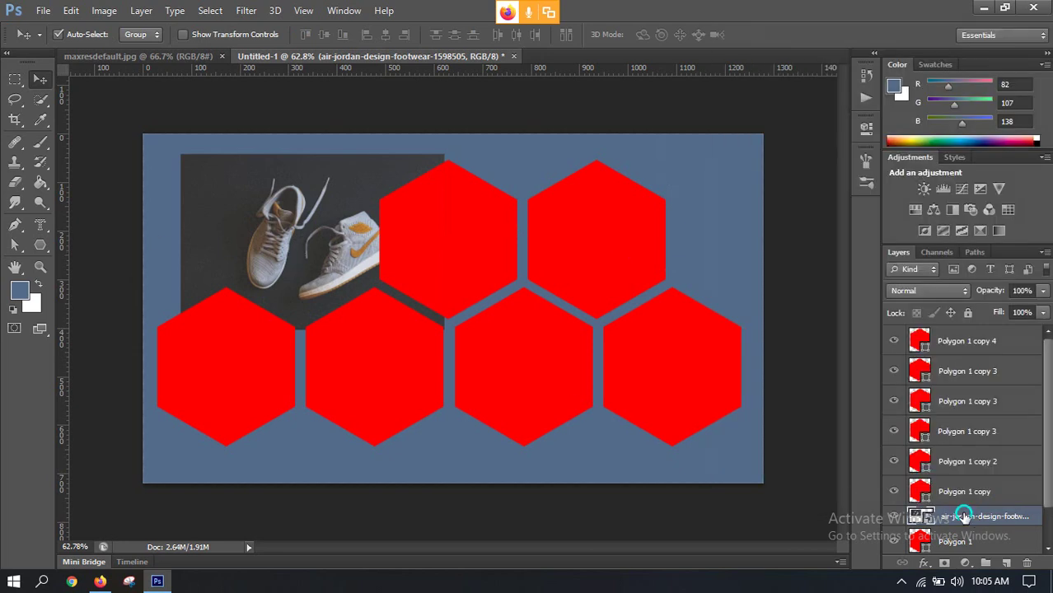
pyautogui.rightClick(953, 514)
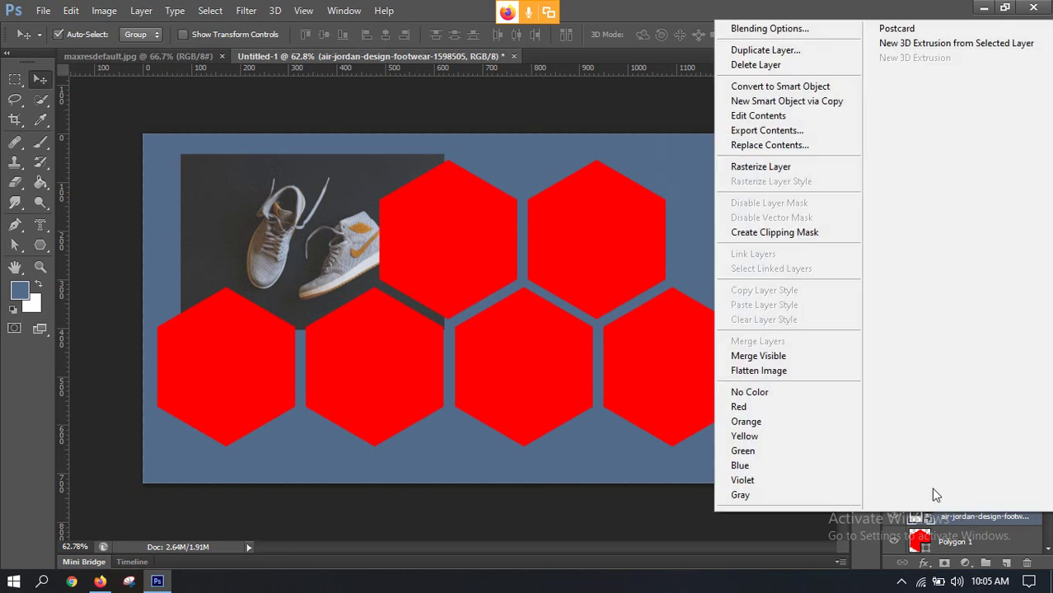
pyautogui.click(774, 232)
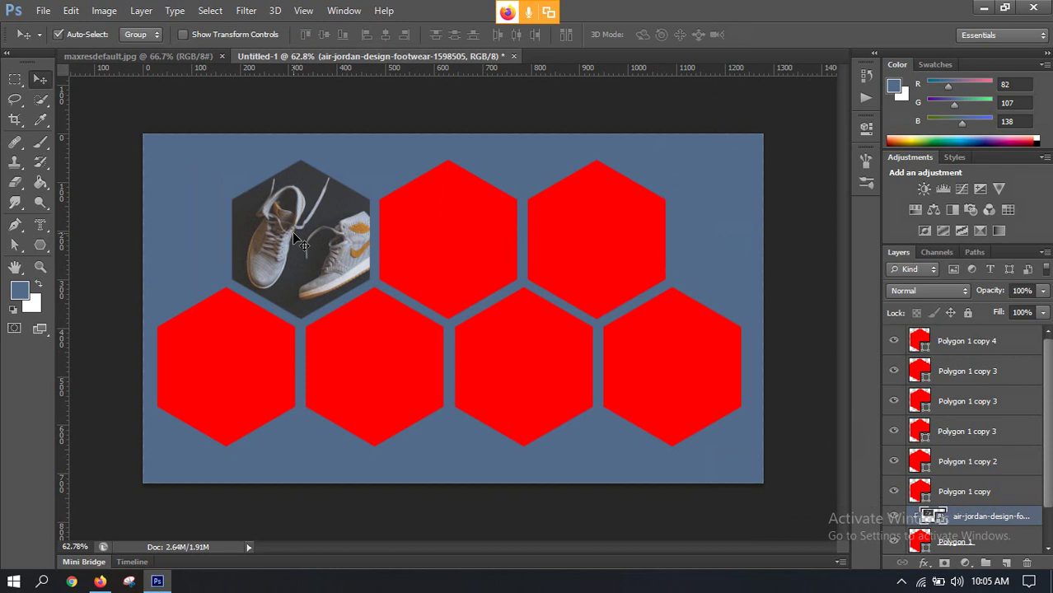
# Reposition the clipped shoe image inside the first hexagon of the upper row, nudging it slightly upward so both shoes fit
pyautogui.moveTo(293, 233); pyautogui.dragTo(299, 244)
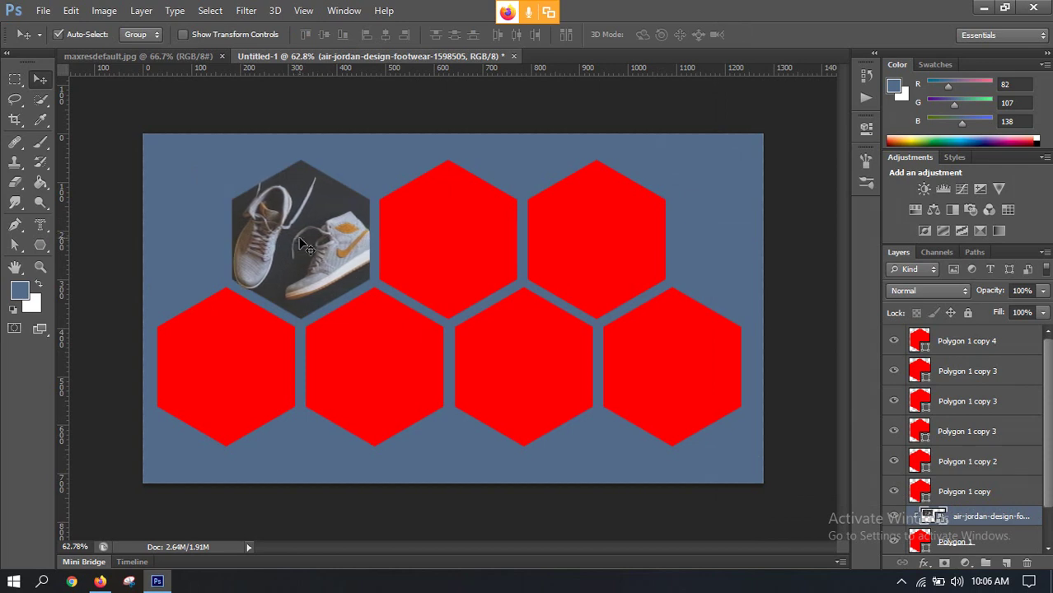
pyautogui.press('Up')
pyautogui.press('Up')
pyautogui.press('Up')
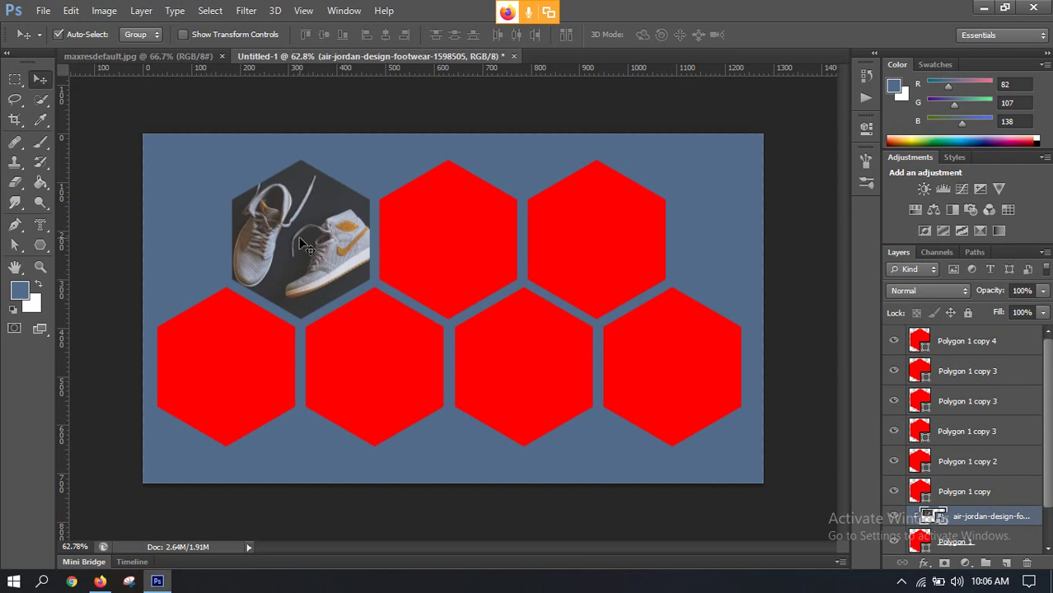
pyautogui.press('Up')
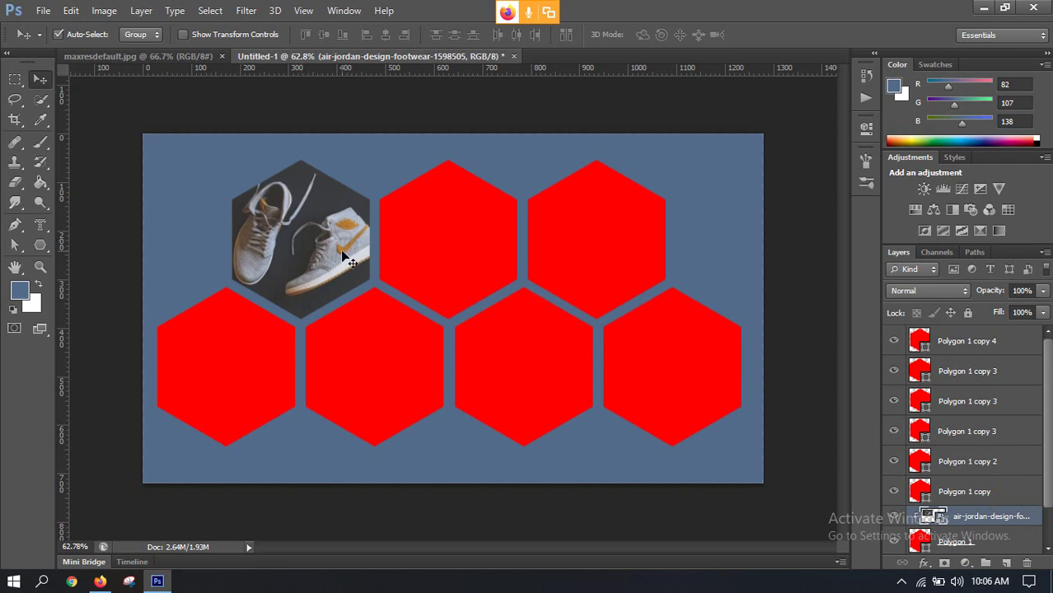
# Scale the clipped shoe image to about 2.37% width and 2.36% height, shift it 3 px left and apply the transformation
pyautogui.hotkey('ctrl', 't')
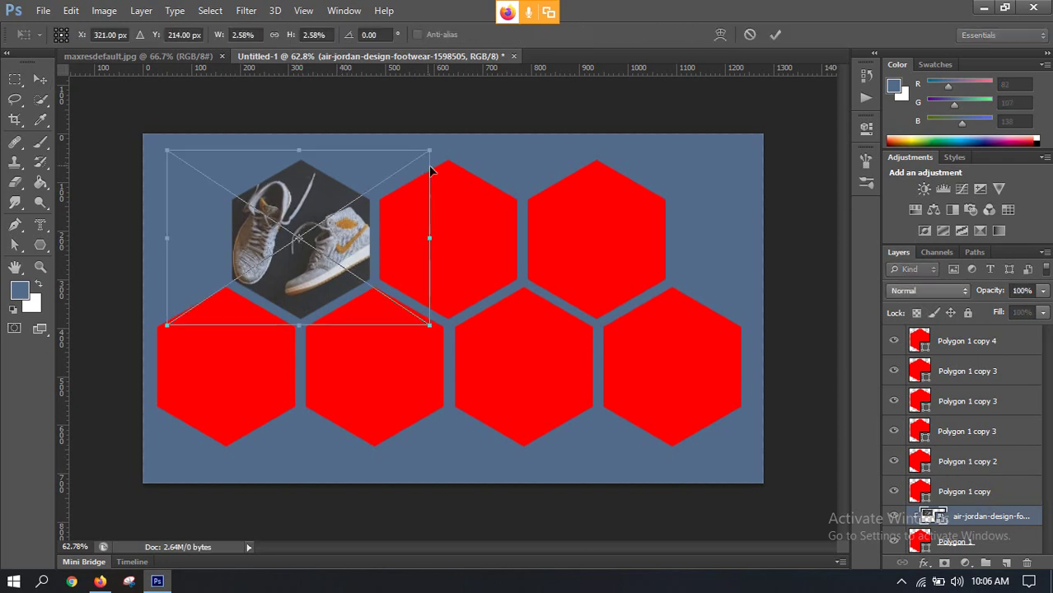
pyautogui.moveTo(430, 152); pyautogui.dragTo(415, 163)
pyautogui.moveTo(167, 327); pyautogui.dragTo(176, 325)
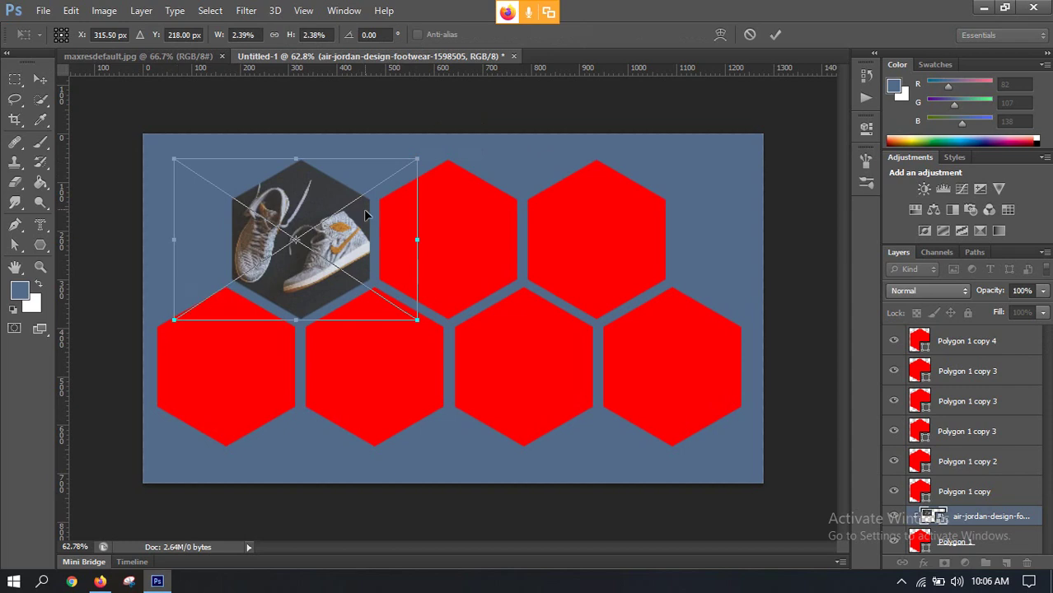
pyautogui.moveTo(416, 159); pyautogui.dragTo(365, 160)
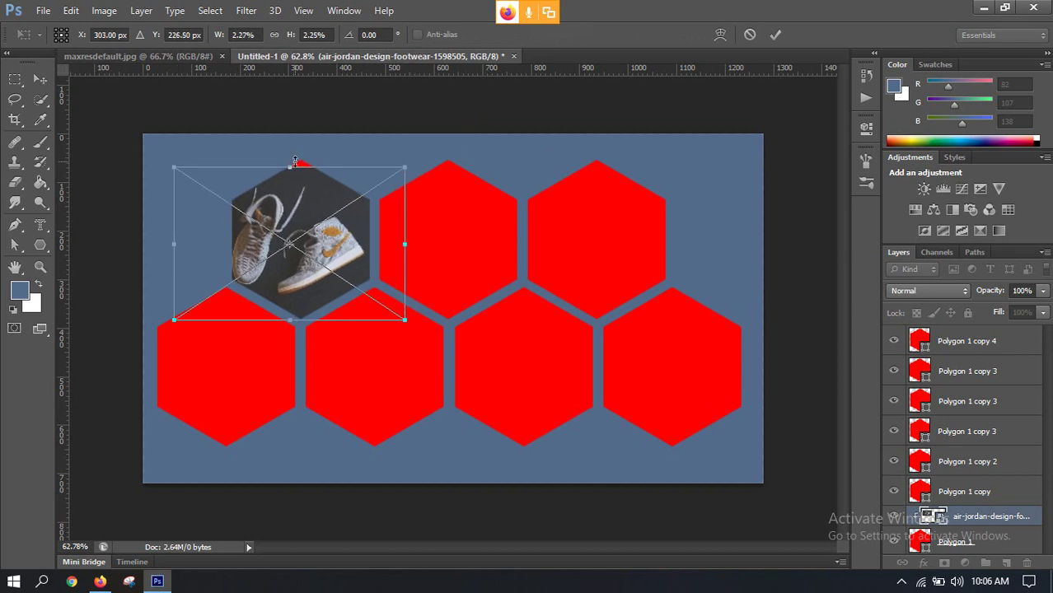
pyautogui.scroll(3, 292, 162)
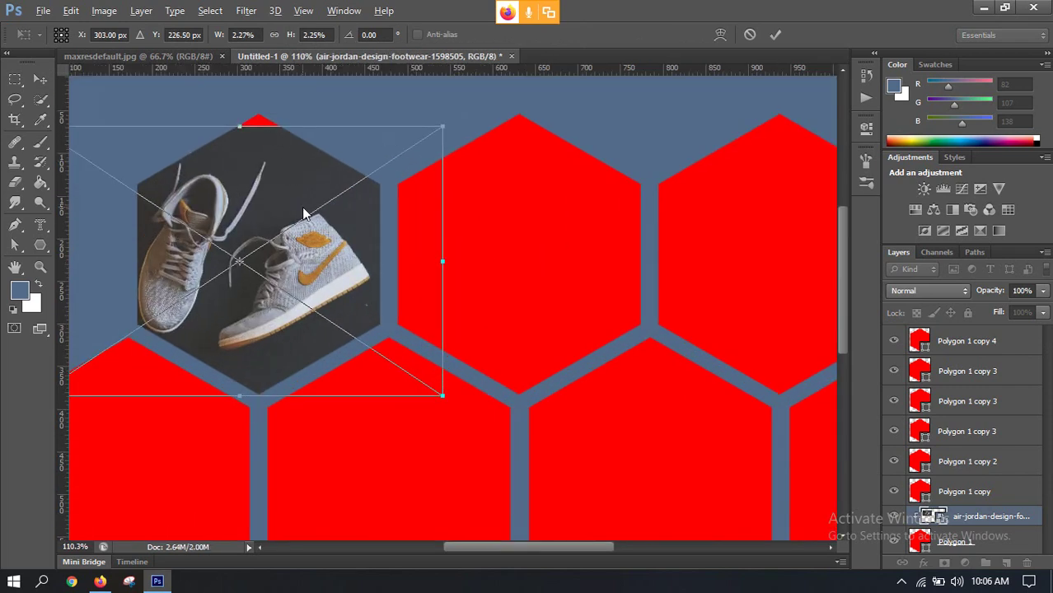
pyautogui.moveTo(443, 127); pyautogui.dragTo(463, 118)
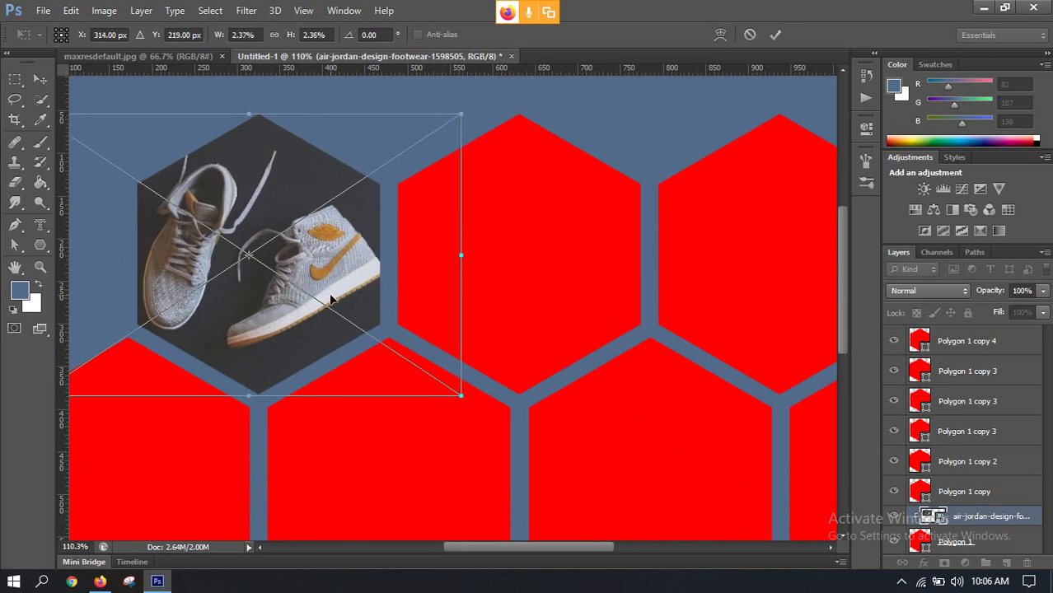
pyautogui.press('Left')
pyautogui.press('Left')
pyautogui.press('Left')
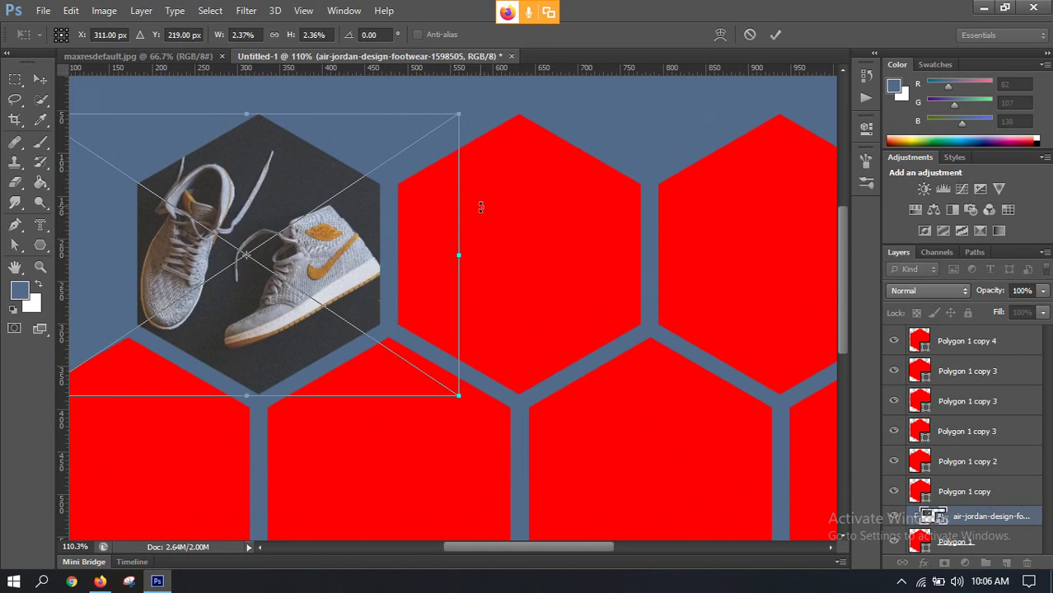
pyautogui.click(776, 34)
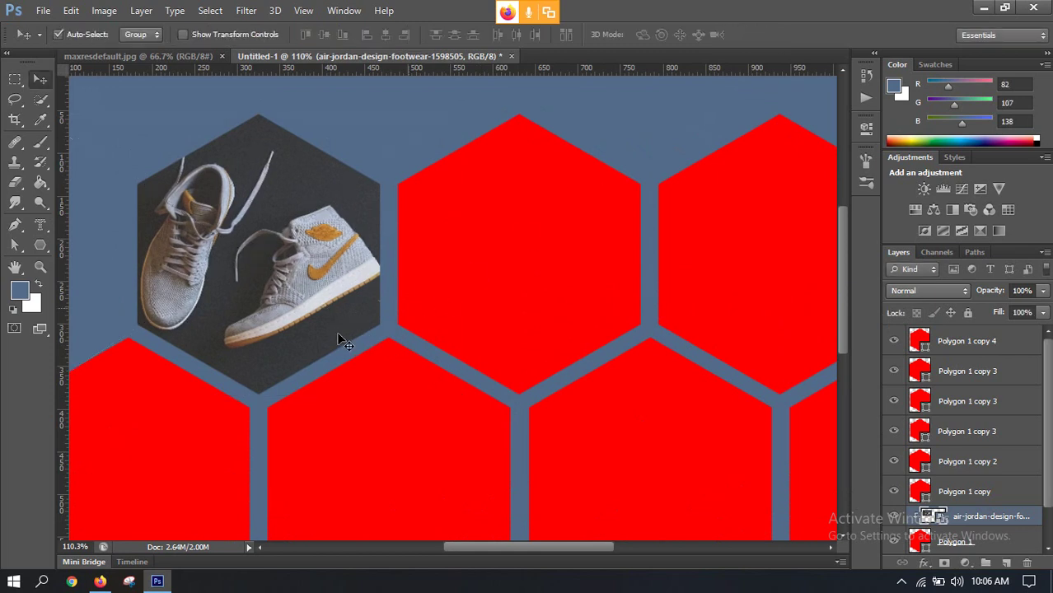
pyautogui.scroll(-6, 339, 319)
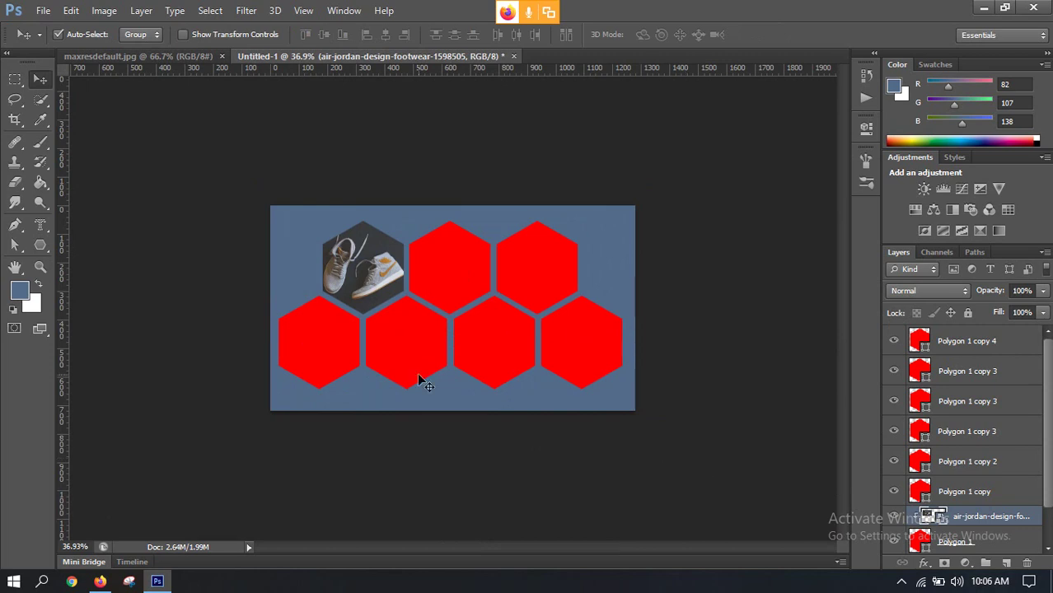
pyautogui.click(101, 583)
pyautogui.click(100, 582)
pyautogui.hotkey('ctrl', '+')
pyautogui.hotkey('ctrl', '+')
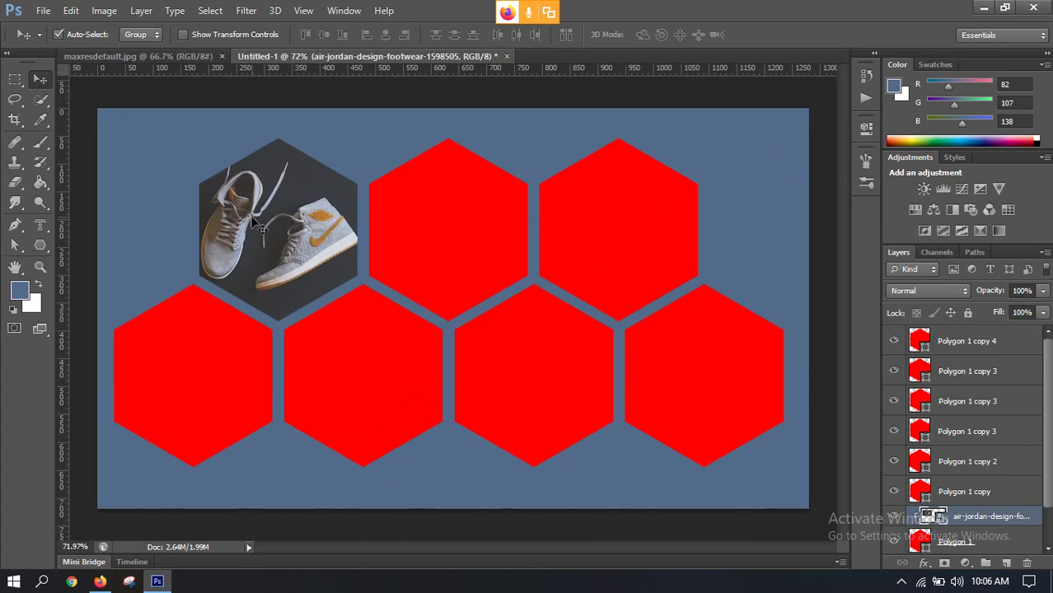
# Select different hexagons on the canvas, ending with the second one of the lower row, and toggle its layer's visibility off and on
pyautogui.click(453, 206)
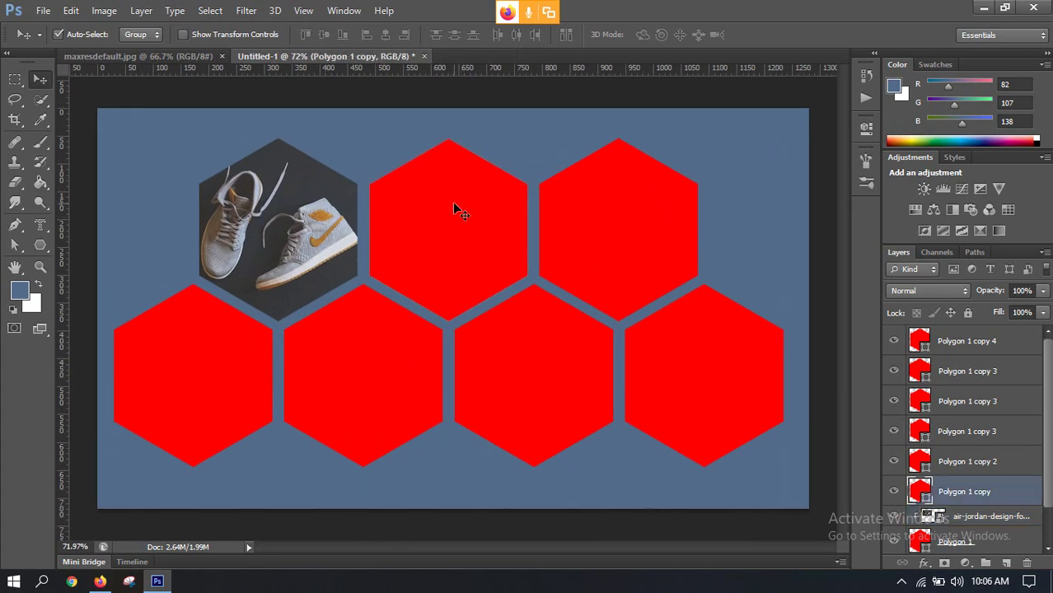
pyautogui.click(707, 367)
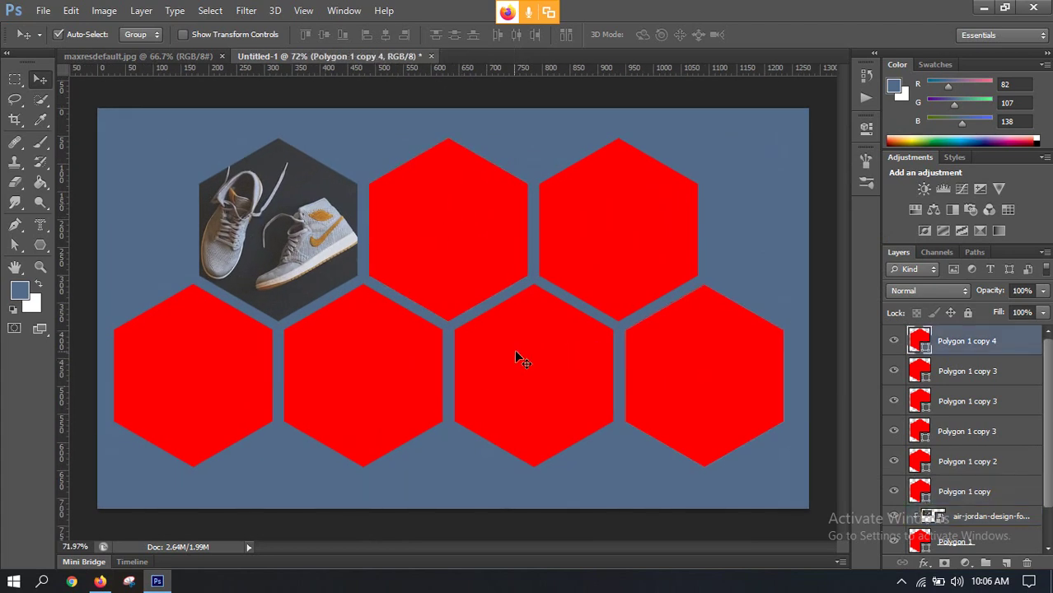
pyautogui.click(379, 359)
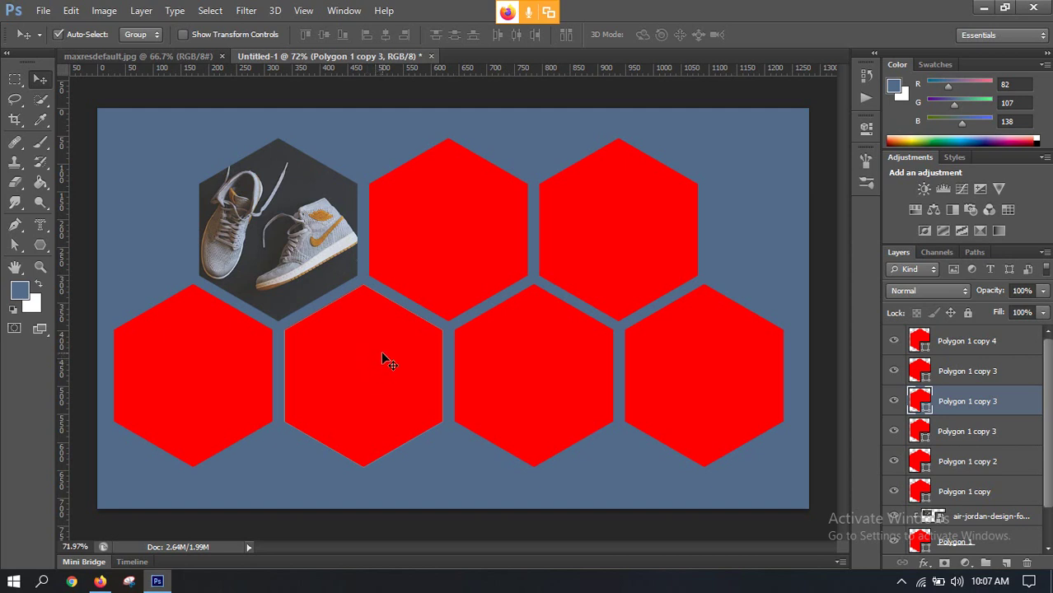
pyautogui.click(894, 401)
pyautogui.click(893, 401)
# Place the fashion-fashionable-footwear loafer image from the Product Image folder directly above the selected hexagon's layer
pyautogui.click(43, 11)
pyautogui.click(50, 263)
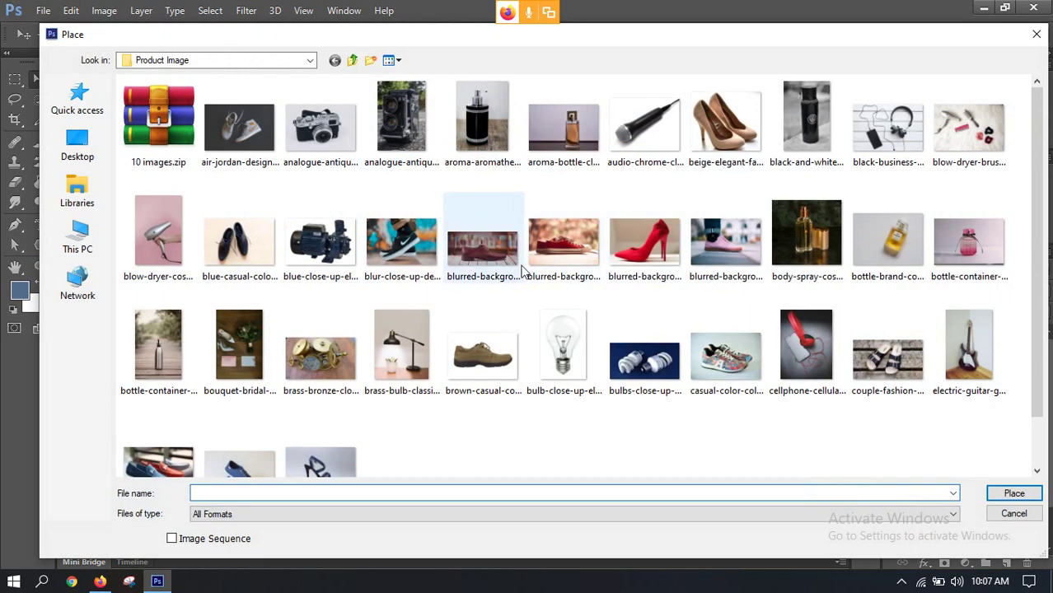
pyautogui.scroll(-1, 490, 271)
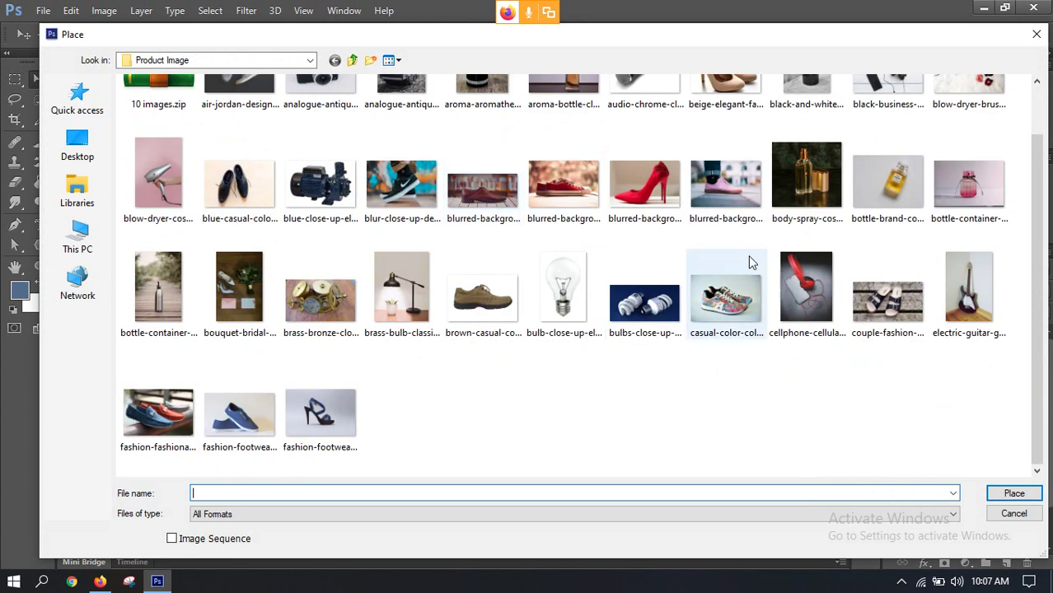
pyautogui.doubleClick(157, 408)
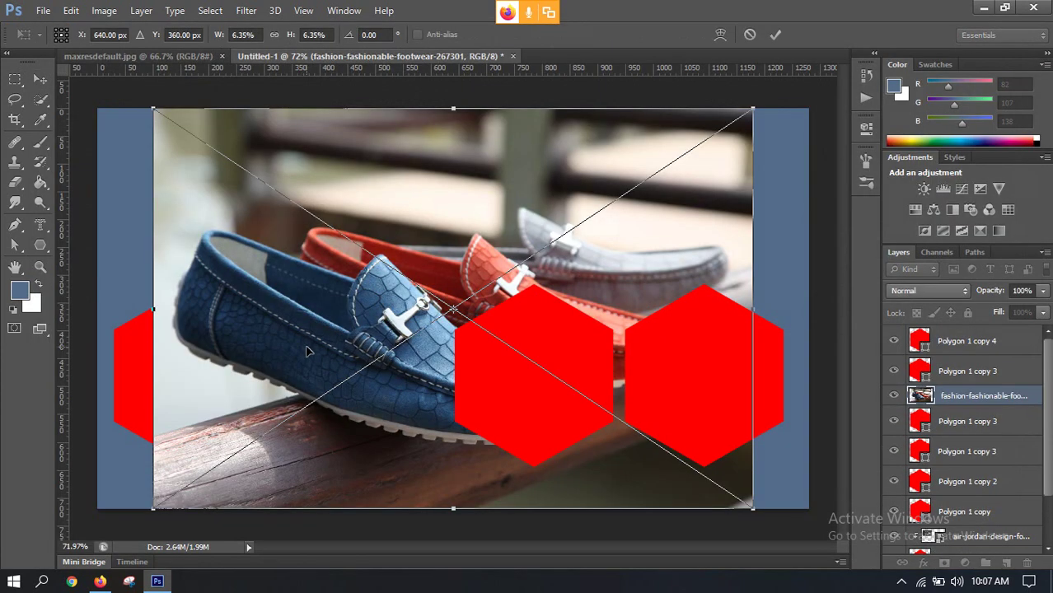
# Scale the loafer image proportionally to about 2.97% over the second lower-row hexagon, apply the transformation and clip it to that hexagon
pyautogui.moveTo(750, 112); pyautogui.dragTo(570, 224)
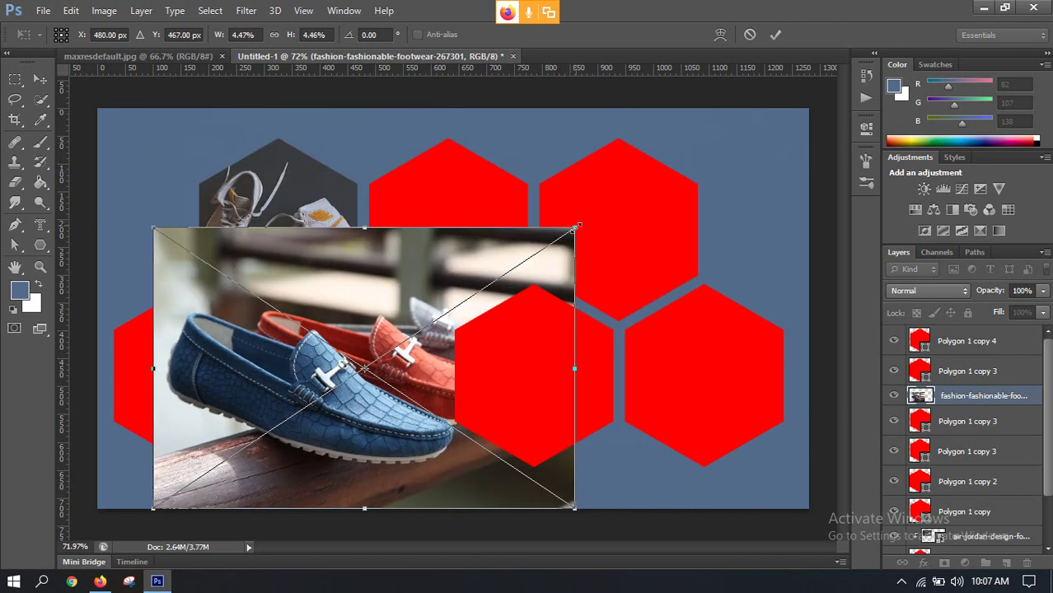
pyautogui.moveTo(577, 226); pyautogui.dragTo(505, 255)
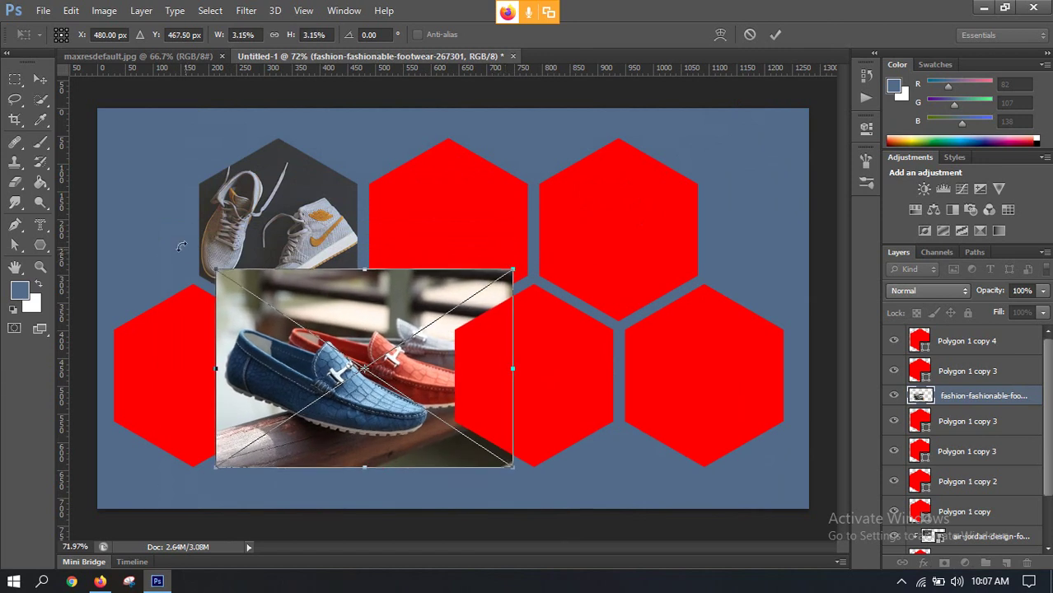
pyautogui.moveTo(221, 268)
pyautogui.mouseDown()
pyautogui.moveTo(244, 289)
pyautogui.moveTo(233, 282)
pyautogui.mouseUp()
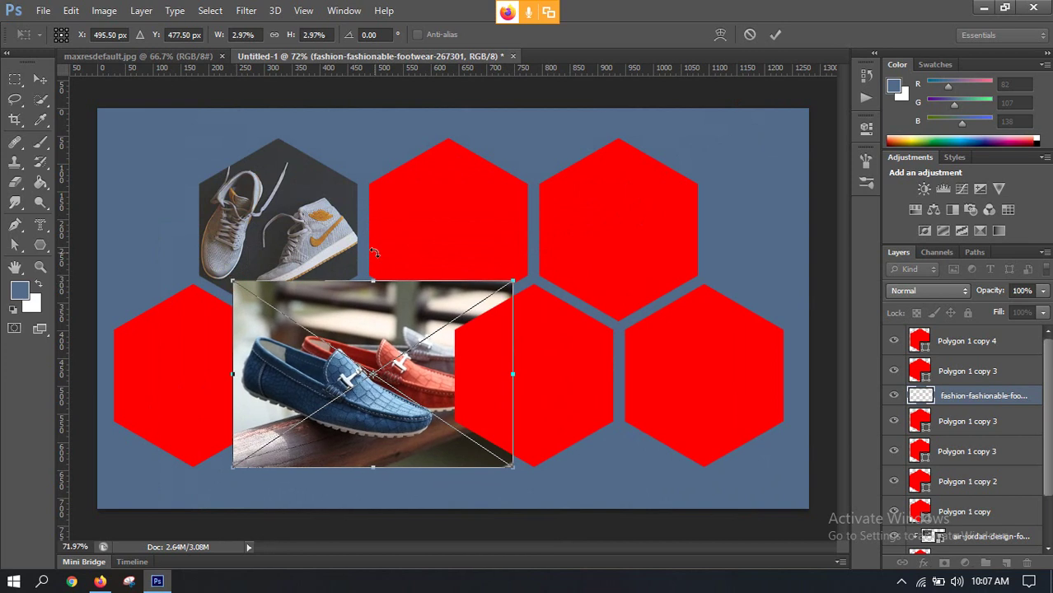
pyautogui.click(777, 36)
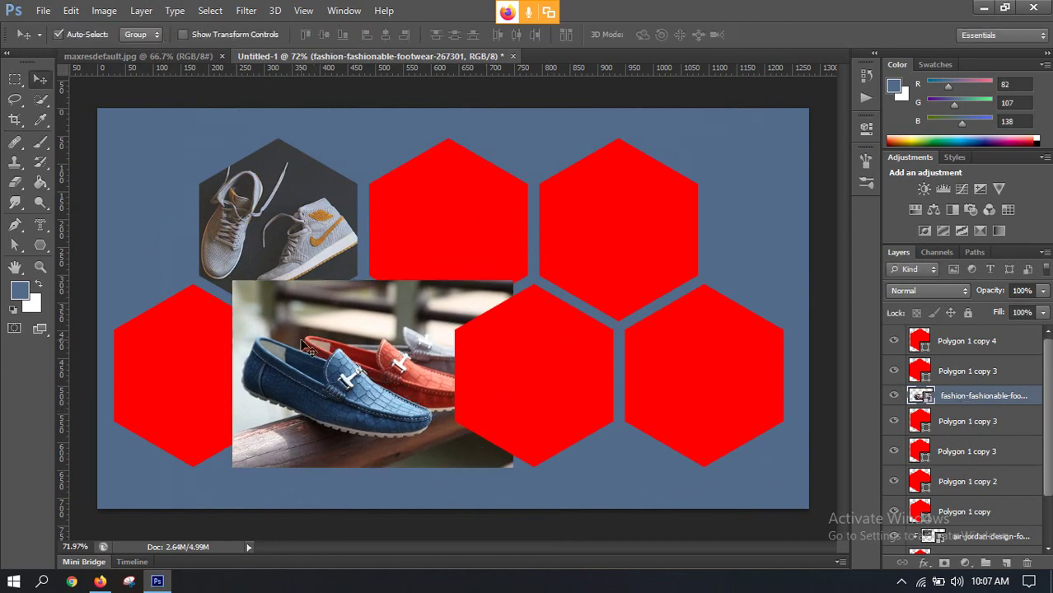
pyautogui.rightClick(987, 397)
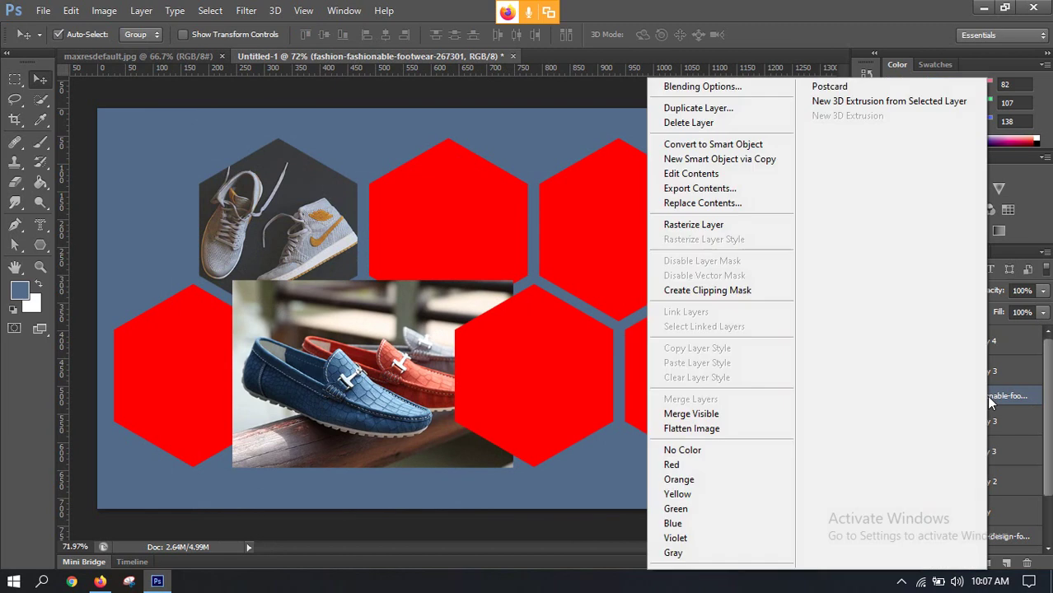
pyautogui.click(730, 288)
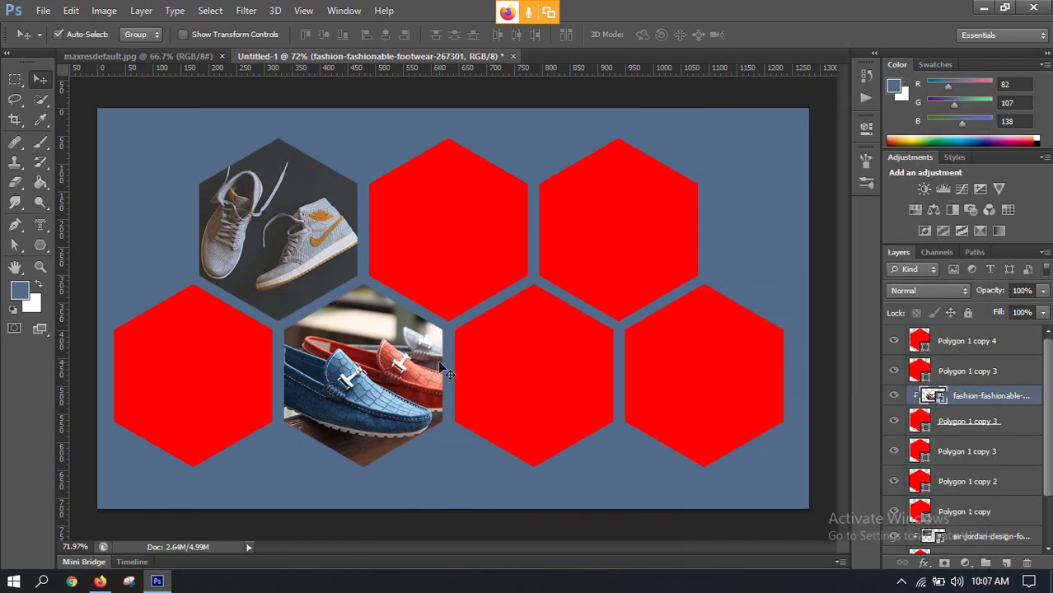
# Free-transform the clipped loafer image, try narrowing it symmetrically to about 1.89% width, and undo the narrowing
pyautogui.hotkey('ctrl', 't')
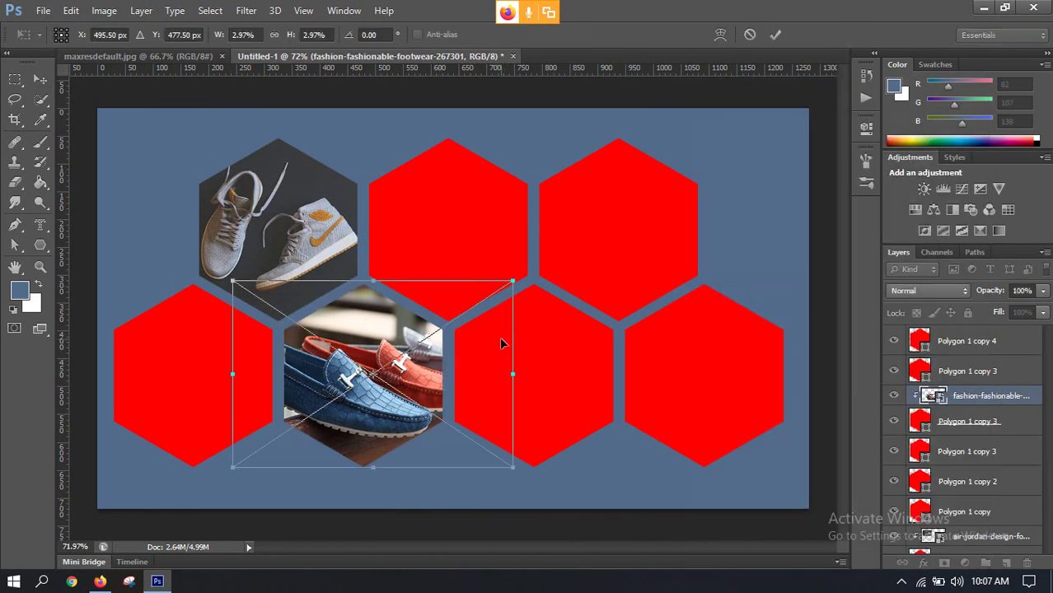
pyautogui.moveTo(513, 380); pyautogui.dragTo(462, 382)
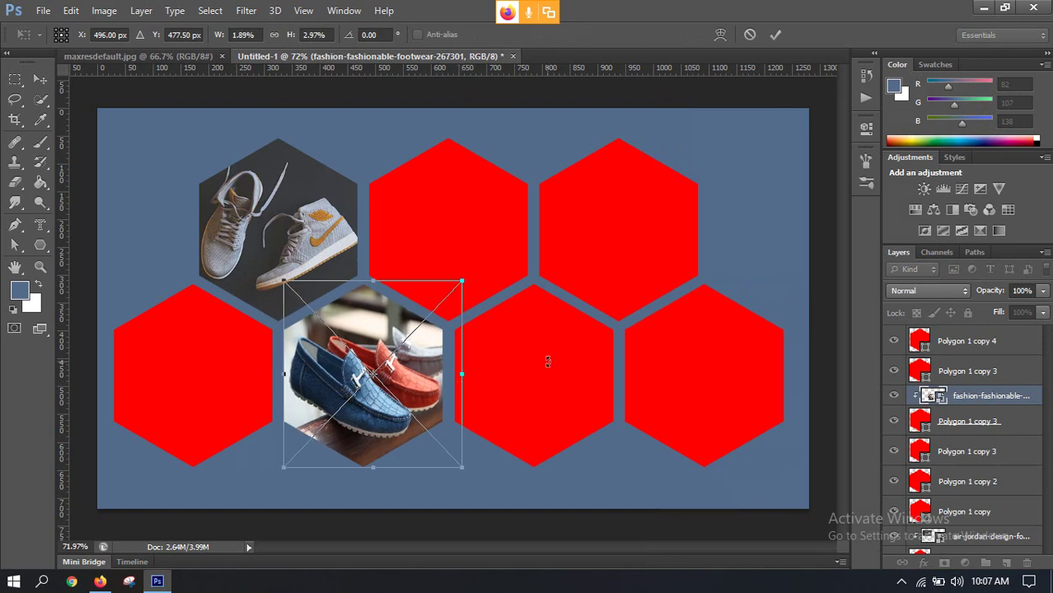
pyautogui.hotkey('ctrl', 'z')
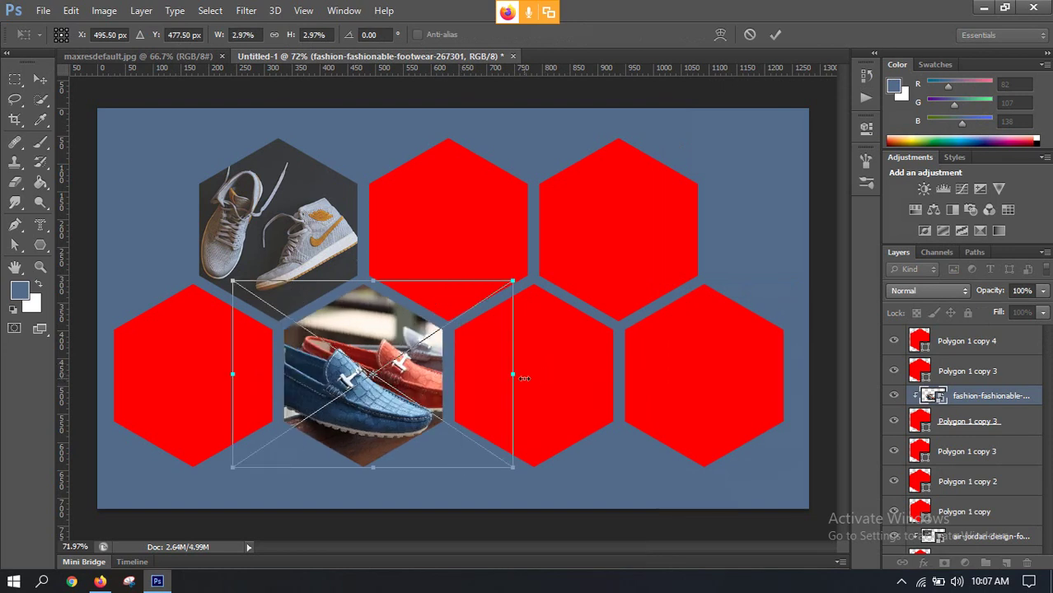
# Switch to the Google Meet call in Firefox, admit the waiting participant, and return to Photoshop
pyautogui.click(99, 581)
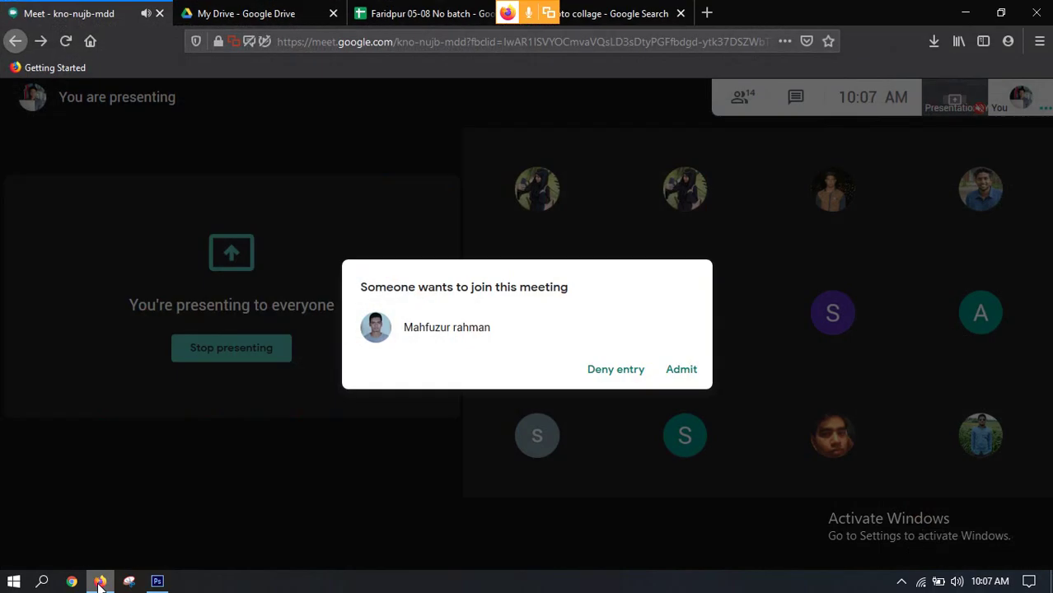
pyautogui.click(682, 370)
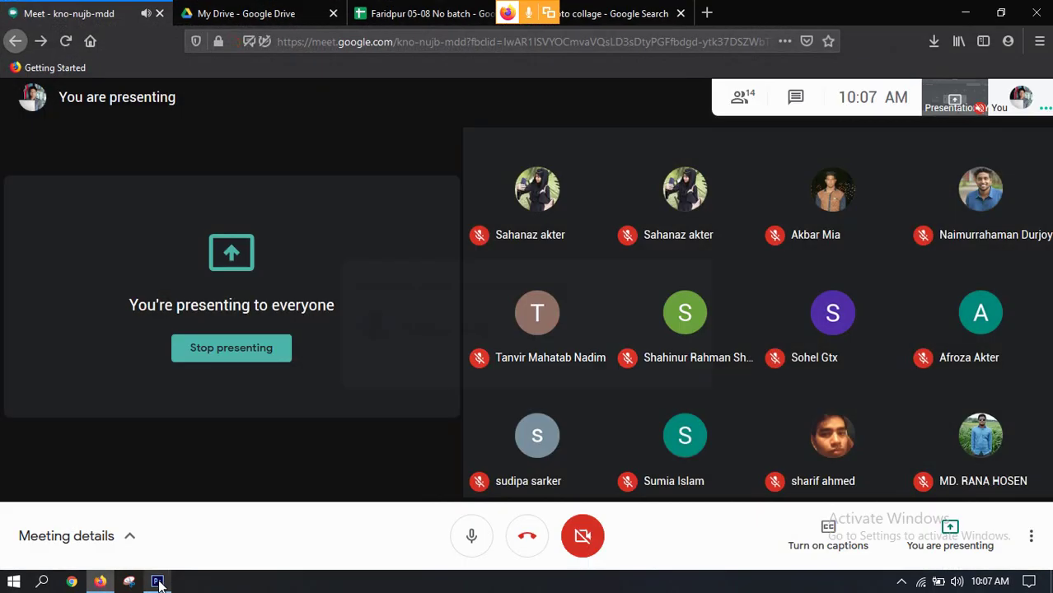
pyautogui.click(157, 581)
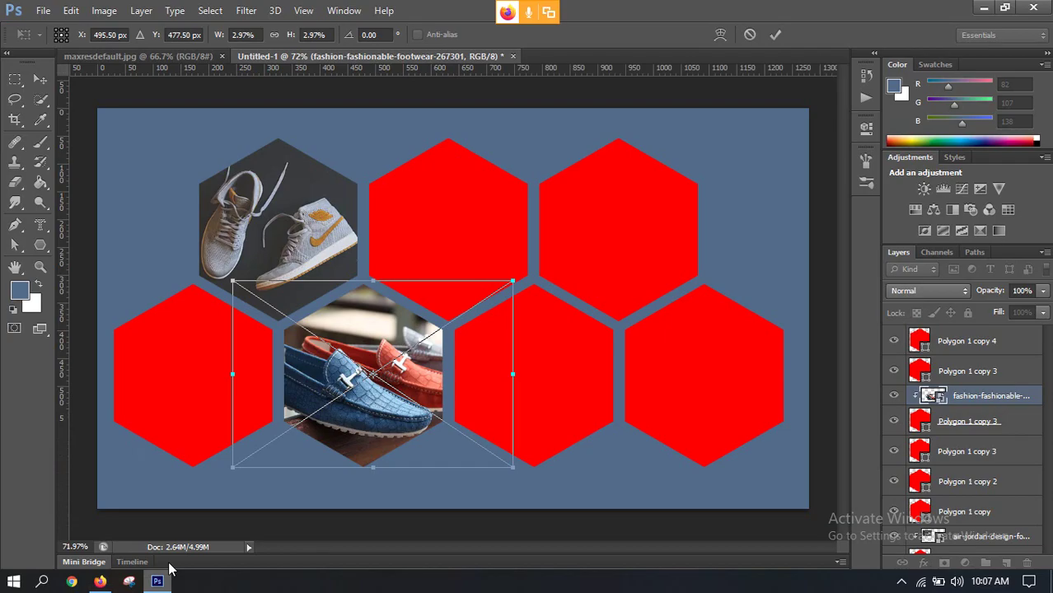
# Shrink the clipped loafer image symmetrically to about 1.9% width and 2.9% height, fit it over its hexagon, and apply the transformation
pyautogui.moveTo(512, 378); pyautogui.dragTo(463, 380)
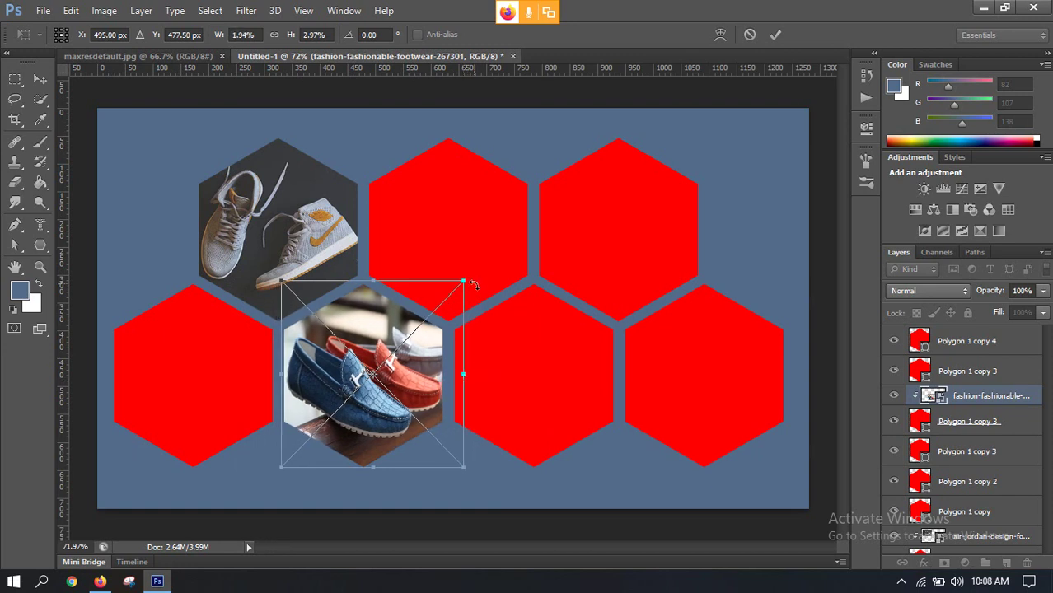
pyautogui.moveTo(465, 282); pyautogui.dragTo(462, 284)
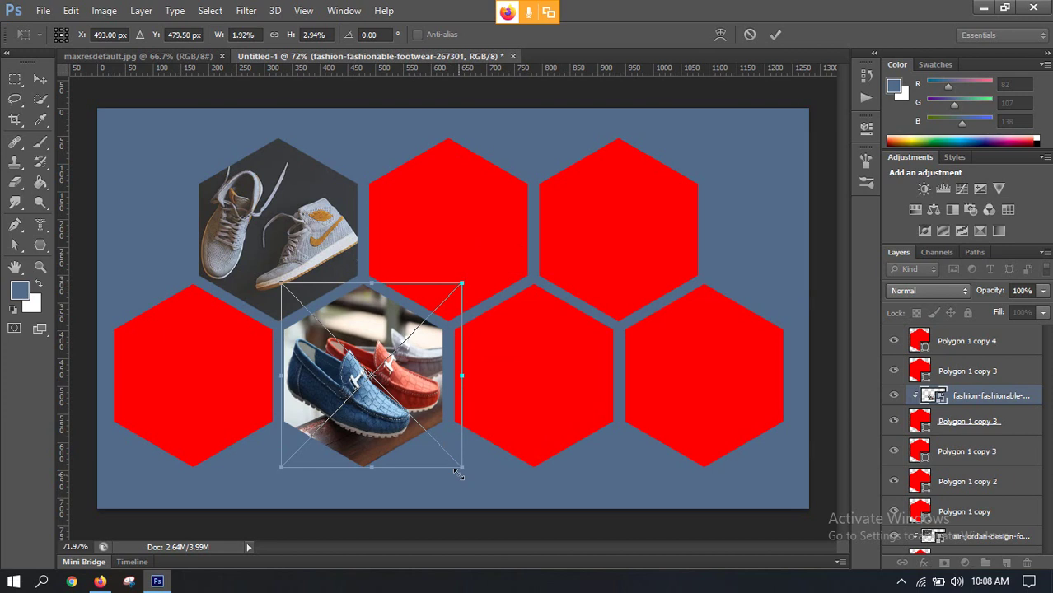
pyautogui.moveTo(458, 469); pyautogui.dragTo(454, 467)
pyautogui.click(774, 34)
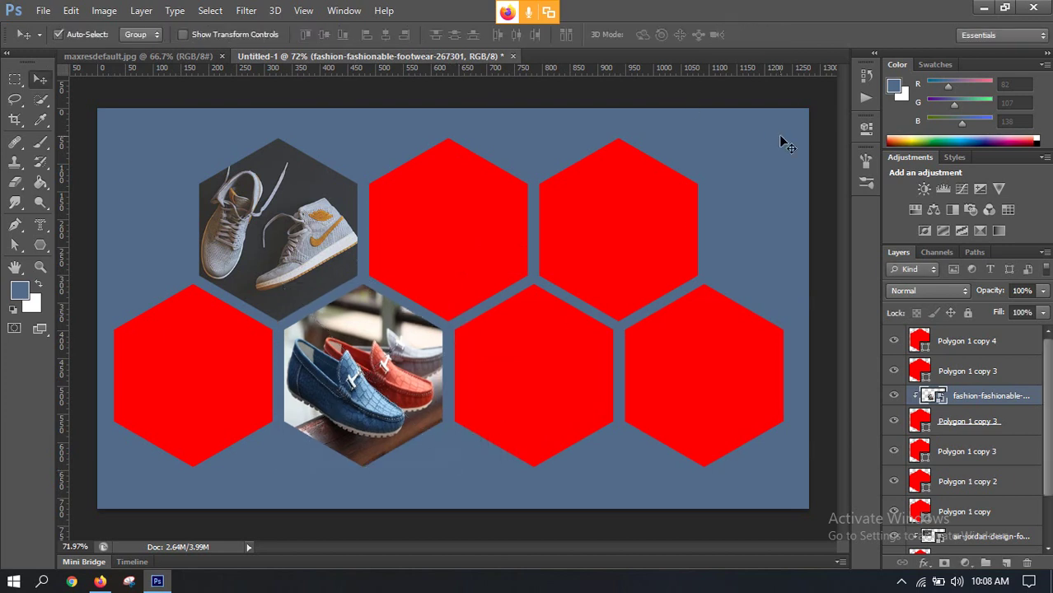
# Select the middle red hexagon in the upper row
pyautogui.scroll(5, 370, 380)
pyautogui.scroll(-5, 387, 385)
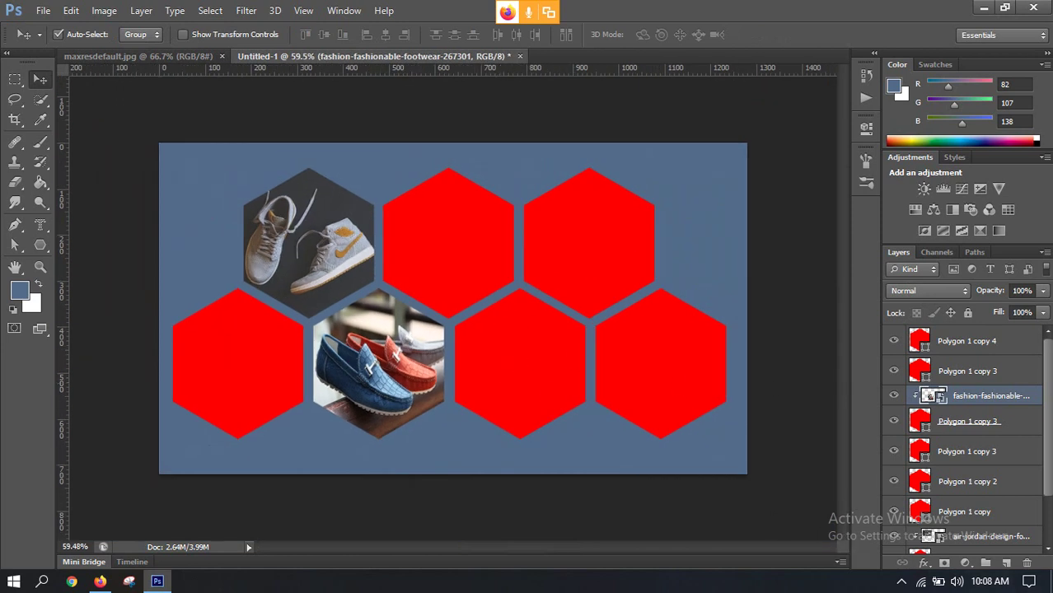
pyautogui.click(435, 244)
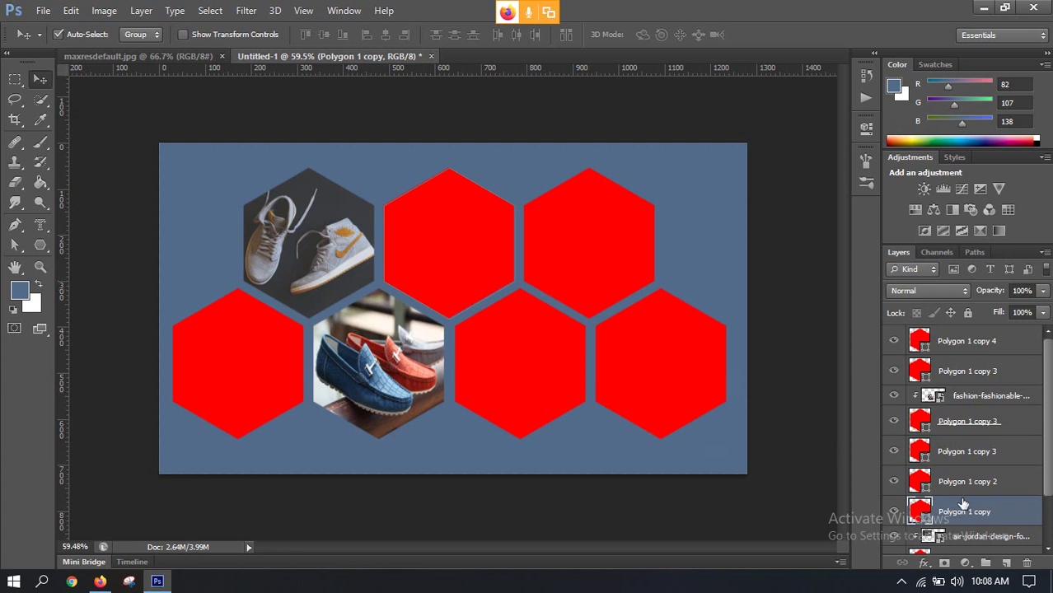
pyautogui.click(42, 10)
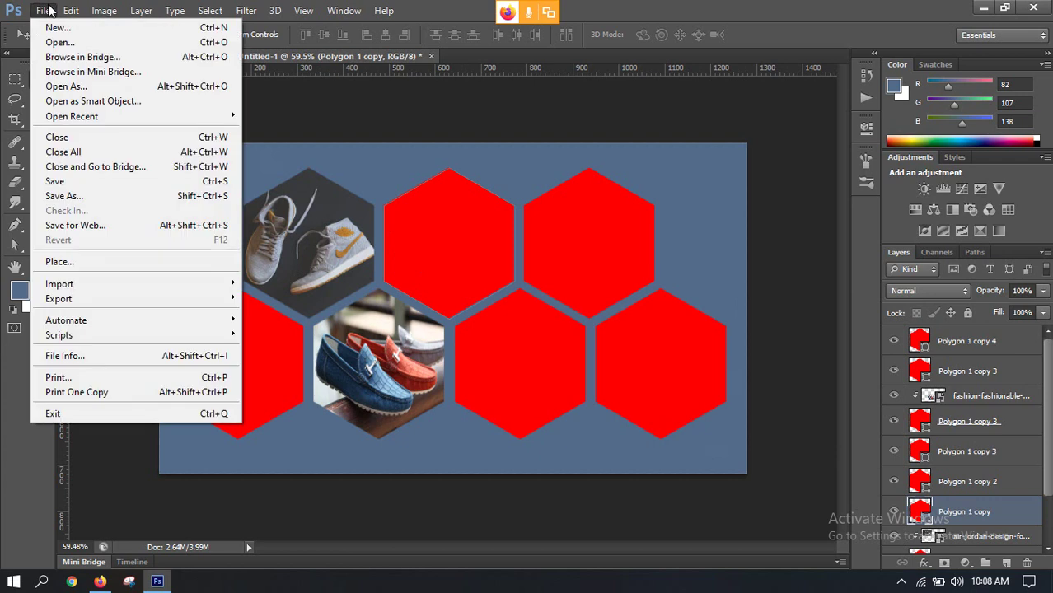
pyautogui.click(59, 262)
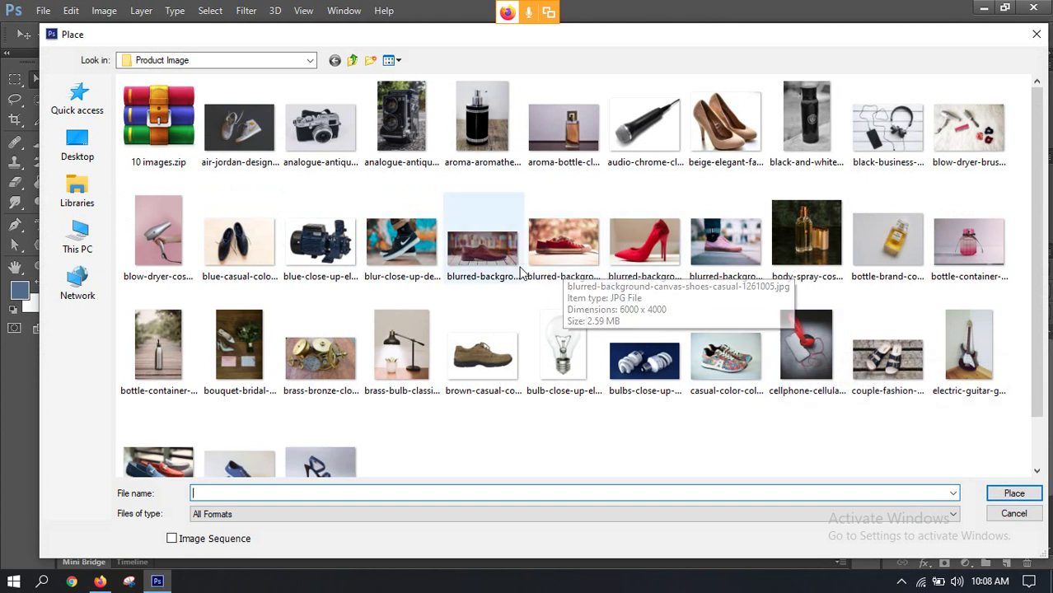
pyautogui.click(1035, 36)
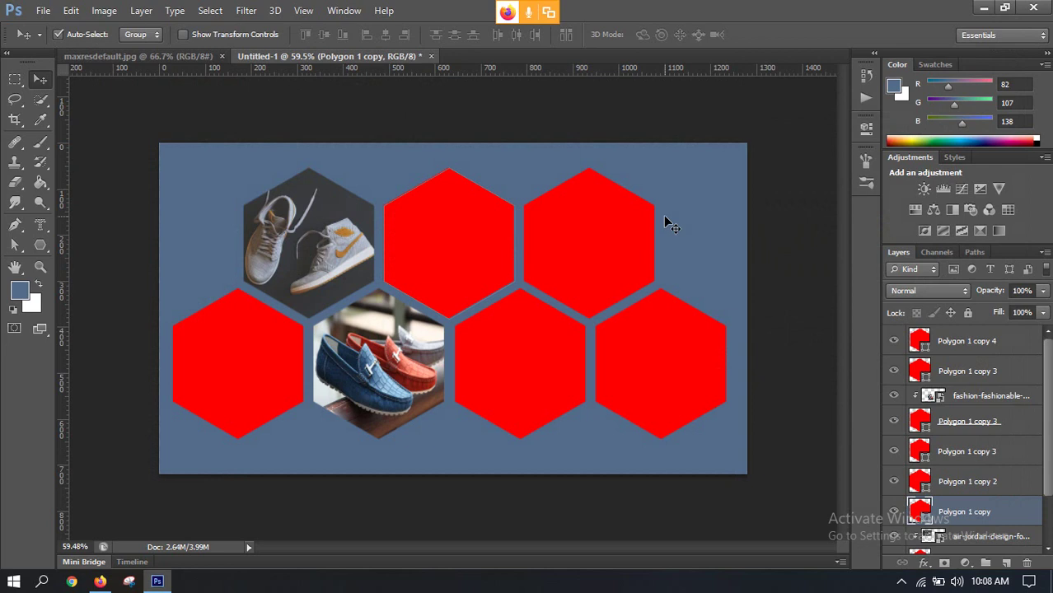
pyautogui.click(40, 266)
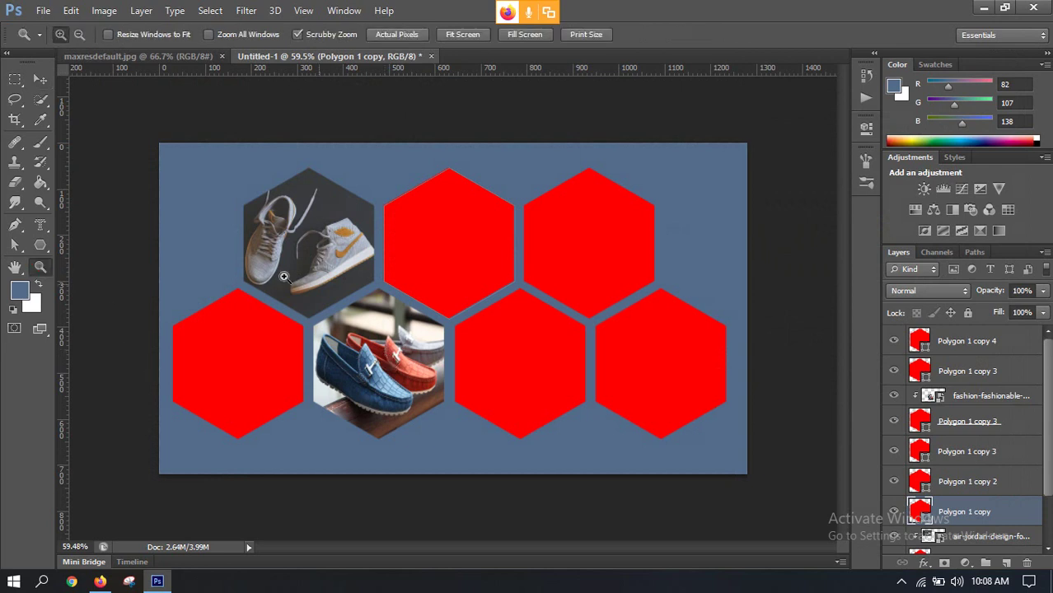
pyautogui.moveTo(371, 337)
pyautogui.mouseDown()
pyautogui.moveTo(429, 372)
pyautogui.moveTo(451, 366)
pyautogui.moveTo(426, 350)
pyautogui.moveTo(388, 354)
pyautogui.moveTo(470, 343)
pyautogui.moveTo(448, 329)
pyautogui.moveTo(527, 336)
pyautogui.moveTo(436, 338)
pyautogui.moveTo(465, 347)
pyautogui.mouseUp()
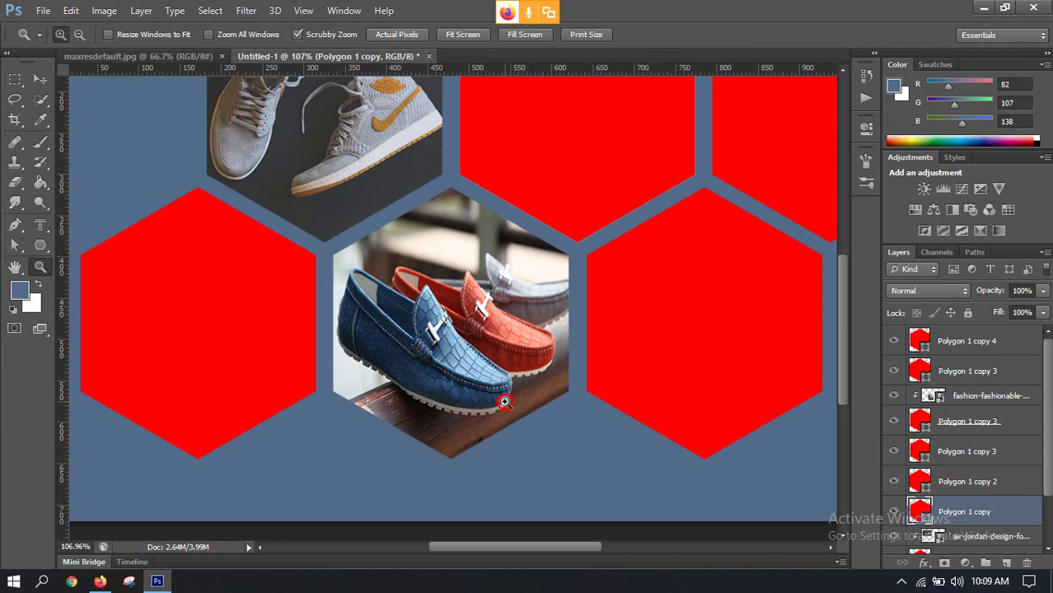
pyautogui.moveTo(504, 399); pyautogui.dragTo(484, 368)
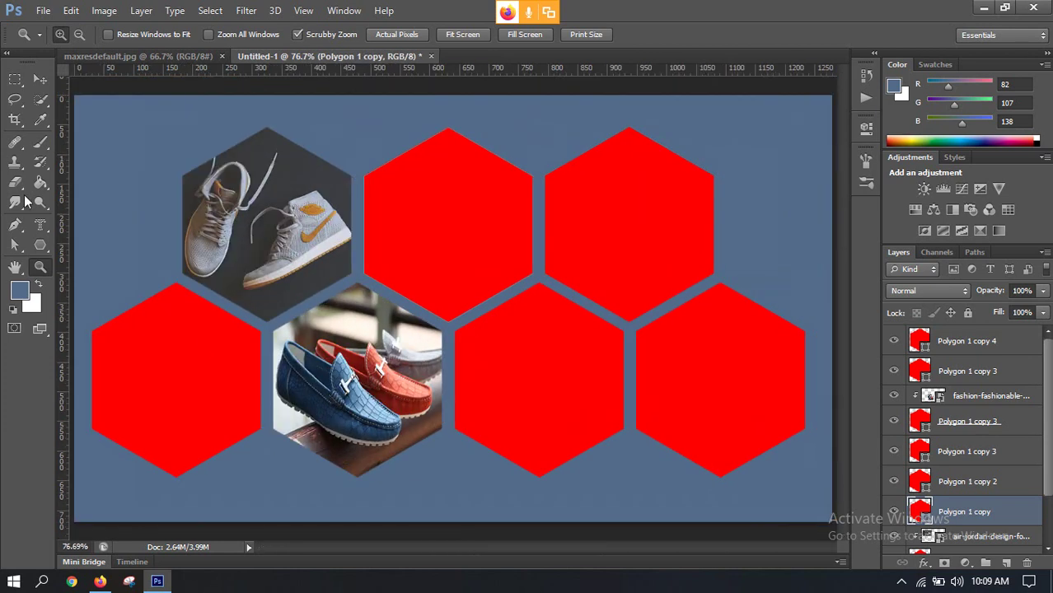
pyautogui.click(39, 80)
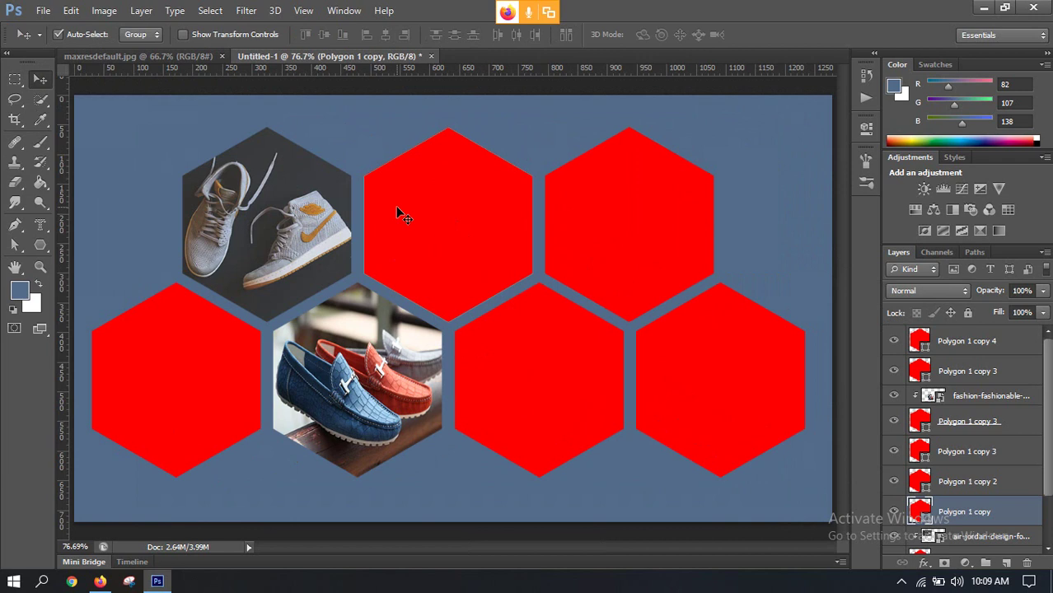
# Place the beige-elegant-fashion-134064 high-heels image from the Product Image folder directly above the selected hexagon's layer
pyautogui.click(43, 10)
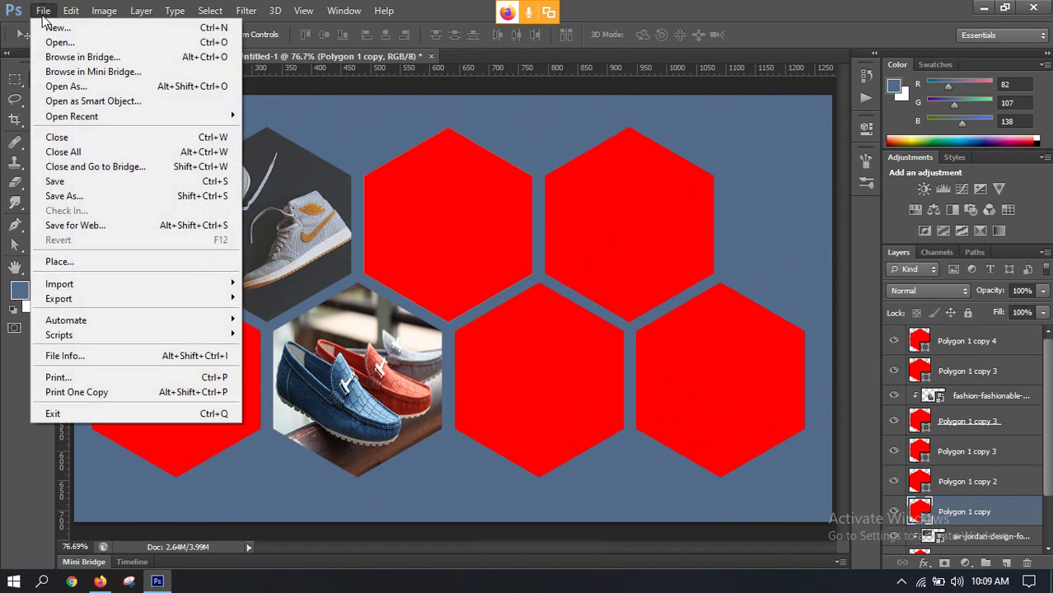
pyautogui.click(64, 261)
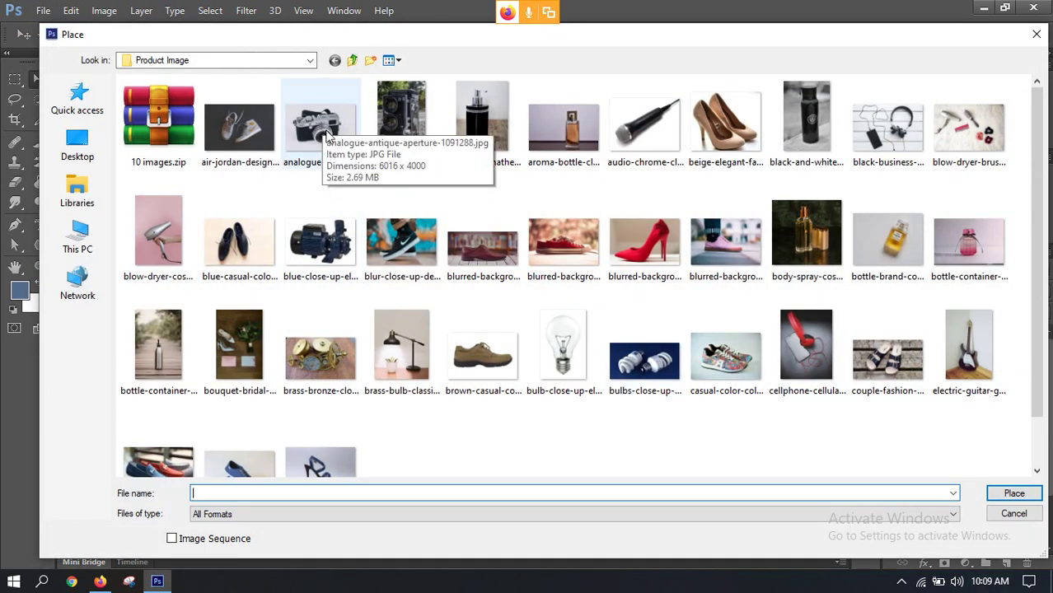
pyautogui.doubleClick(718, 145)
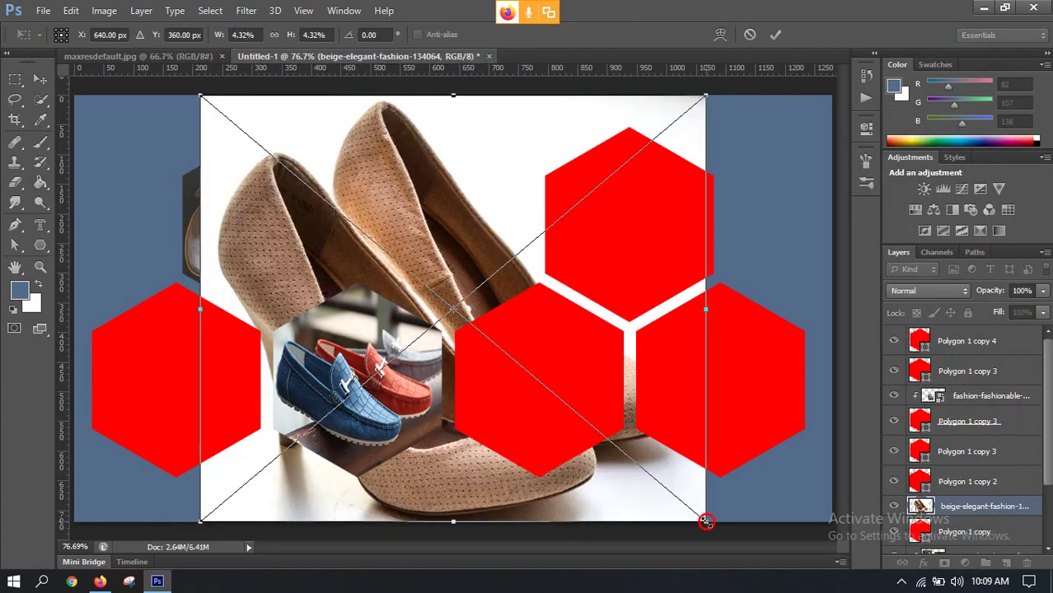
# Scale the high-heels image to about 1.98% width and 1.99% height, position it over the middle upper-row hexagon, and apply the transformation
pyautogui.moveTo(705, 520); pyautogui.dragTo(577, 331)
pyautogui.moveTo(200, 379); pyautogui.dragTo(311, 369)
pyautogui.moveTo(278, 99); pyautogui.dragTo(320, 114)
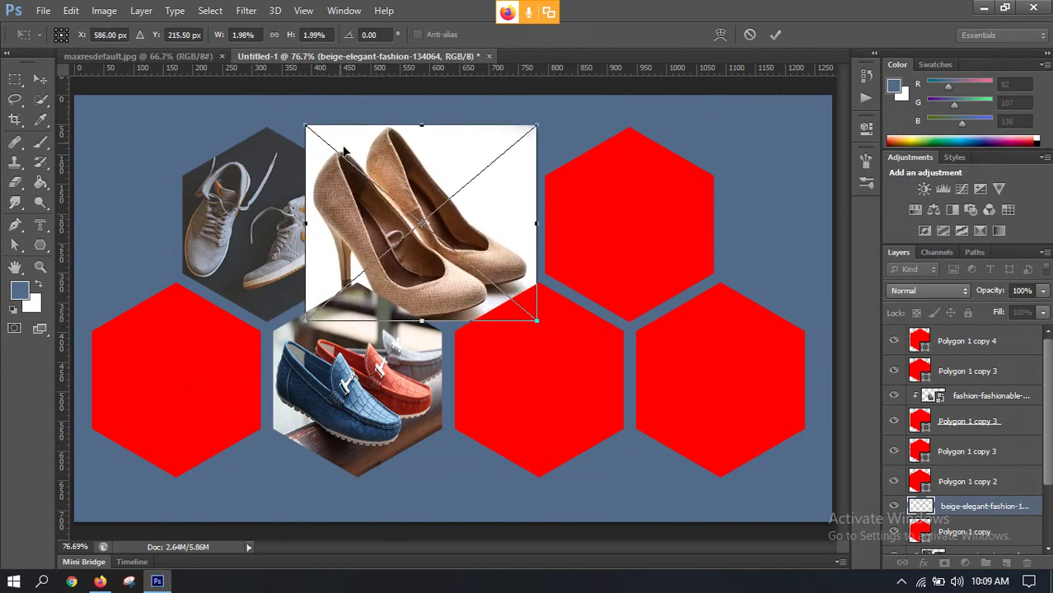
pyautogui.moveTo(429, 224); pyautogui.dragTo(452, 196)
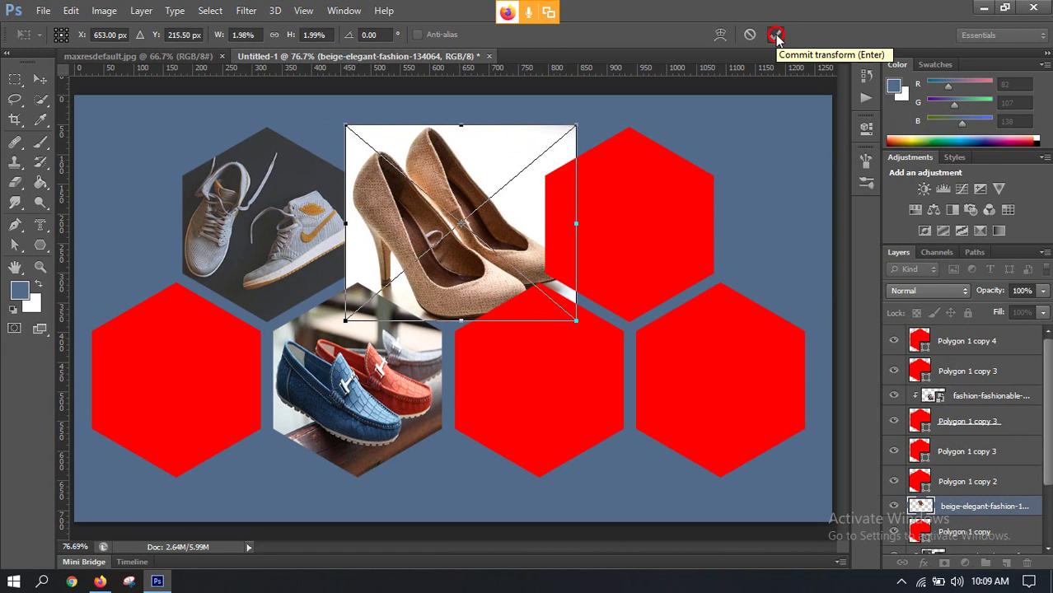
pyautogui.press('Return')
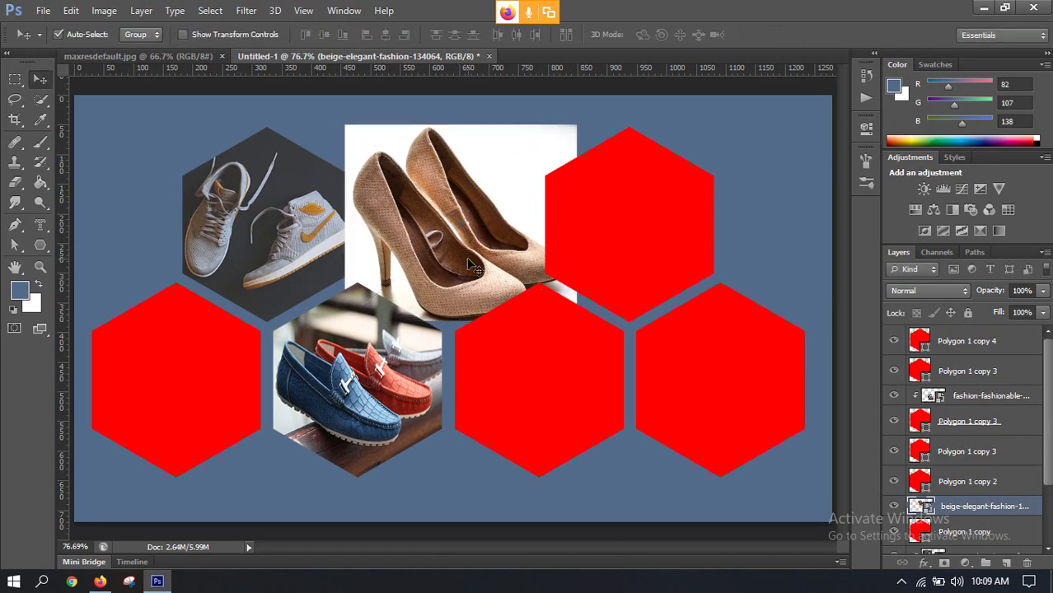
# Create a clipping mask that clips the high-heels image to the middle upper-row hexagon
pyautogui.rightClick(975, 508)
pyautogui.click(804, 224)
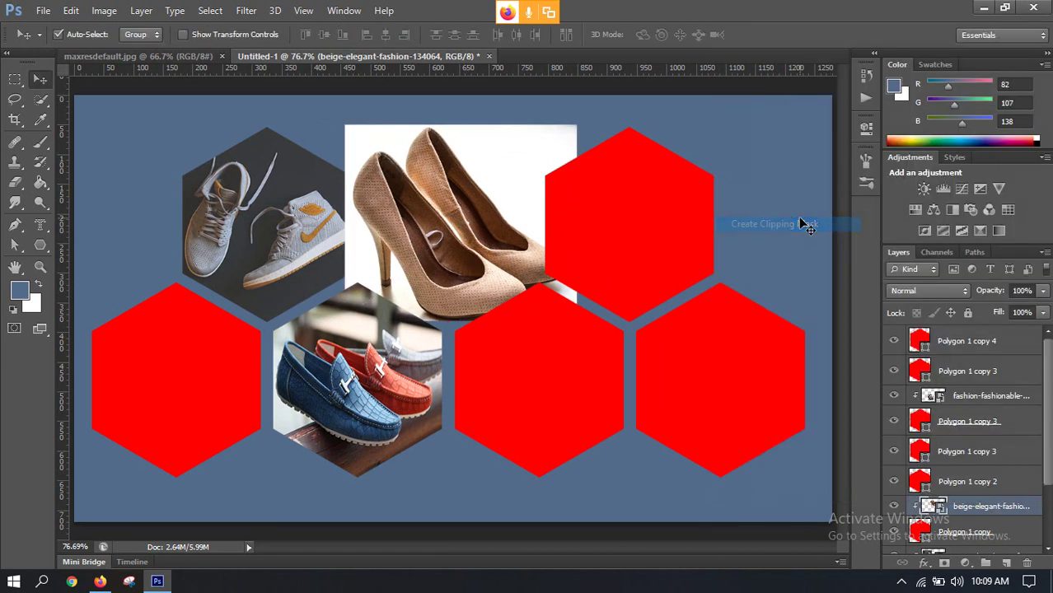
pyautogui.scroll(-4, 473, 255)
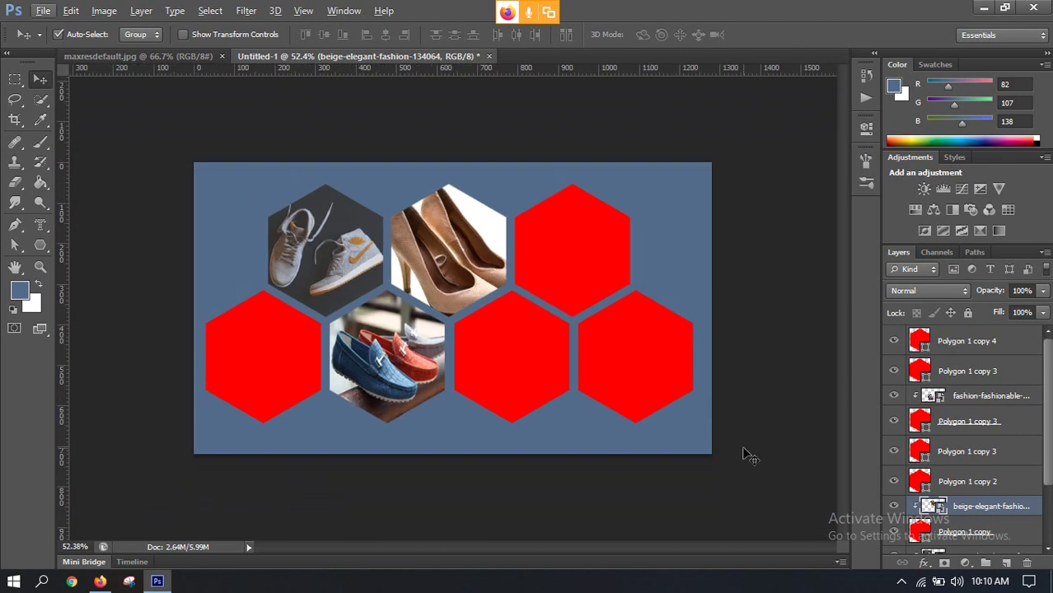
# Delete the beige high-heels photo from the upper-middle hexagon and place the blurred-background pink sneaker photo above that hexagon's layer
pyautogui.press('Delete')
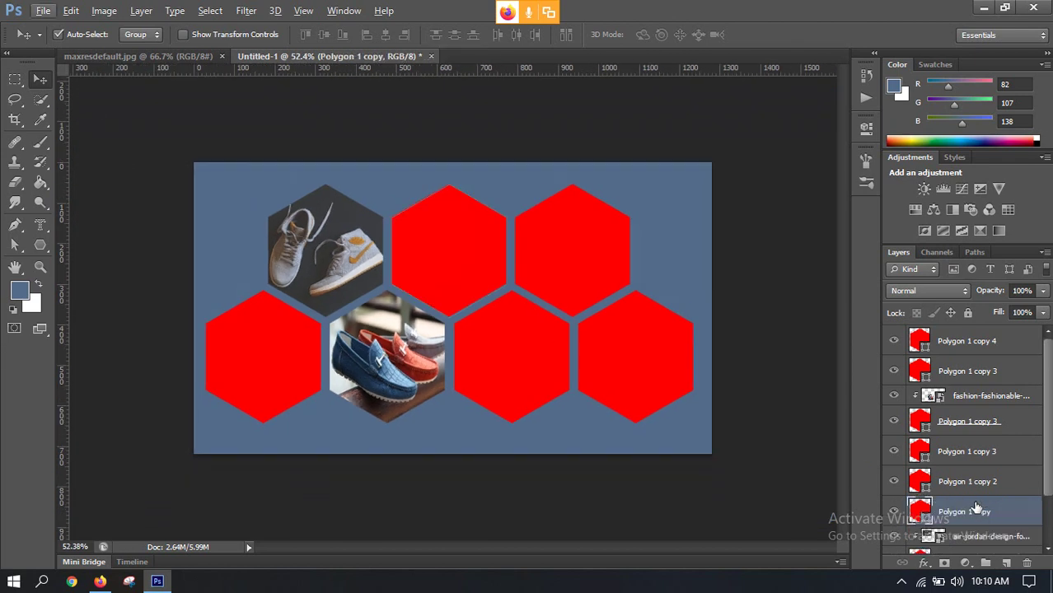
pyautogui.click(43, 10)
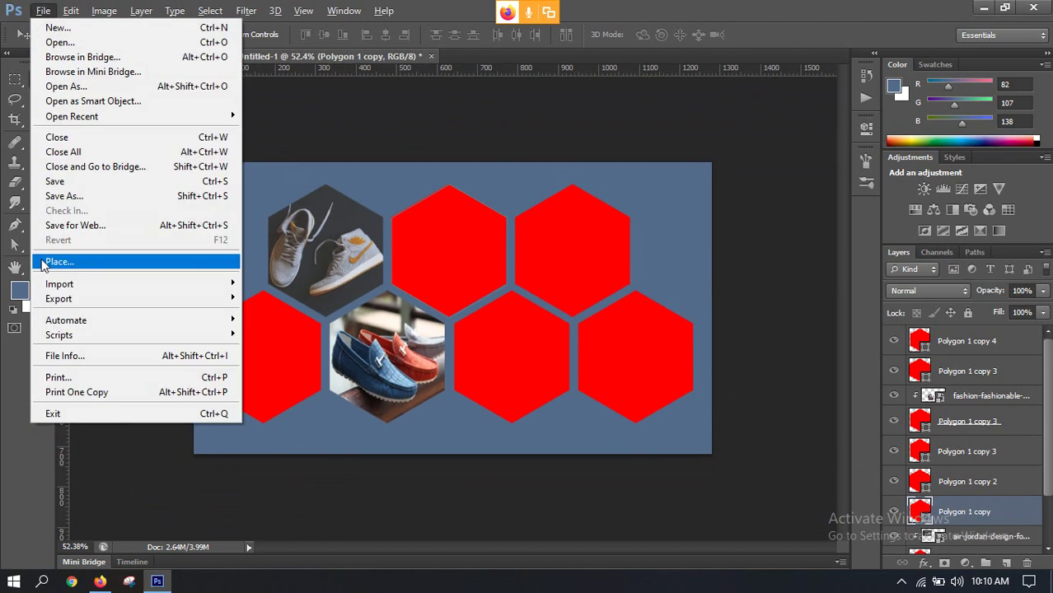
pyautogui.click(50, 261)
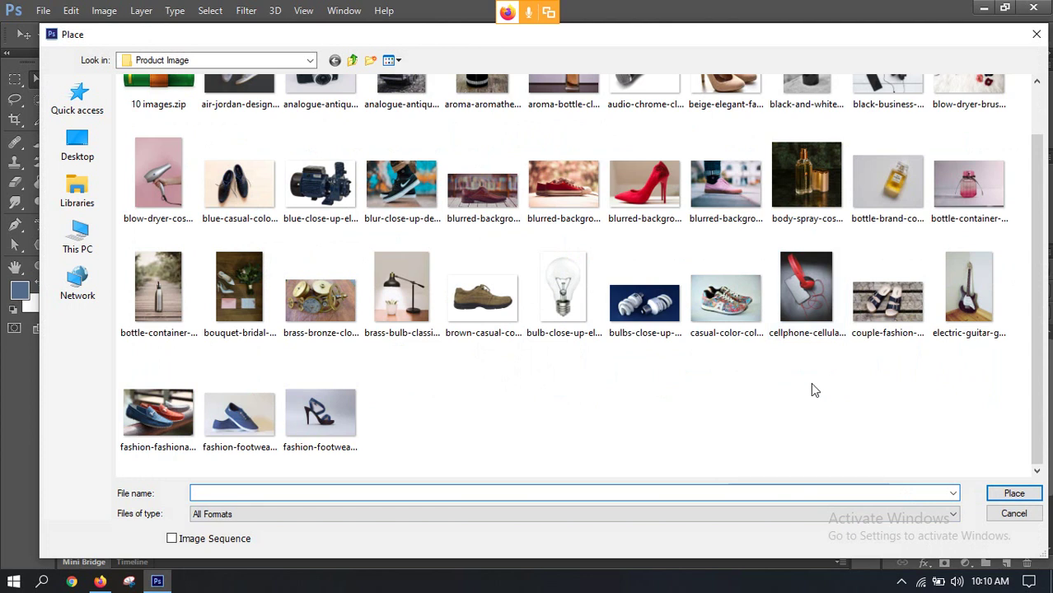
pyautogui.scroll(1, 787, 385)
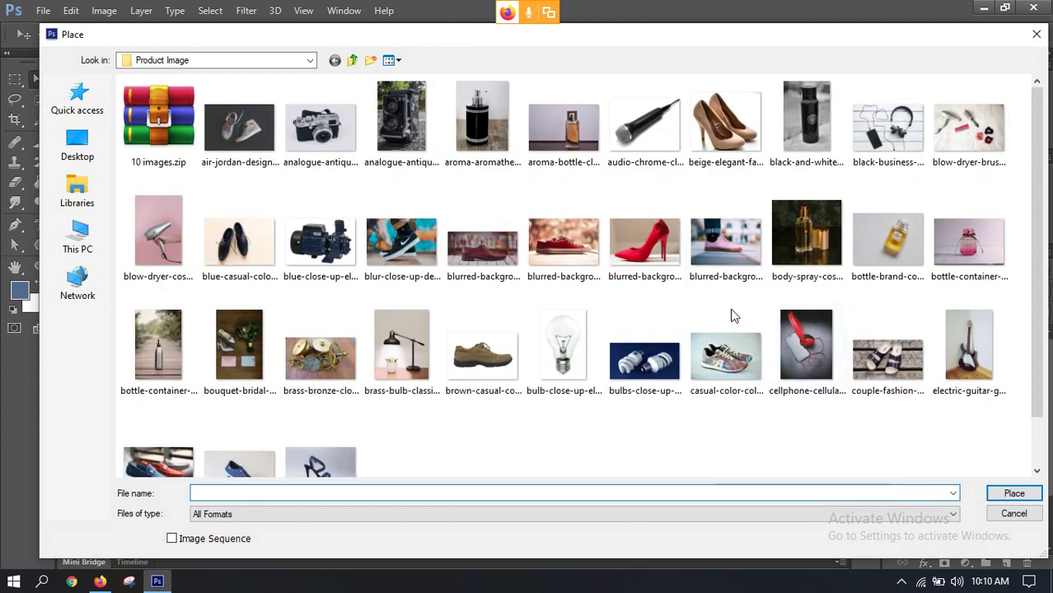
pyautogui.doubleClick(719, 241)
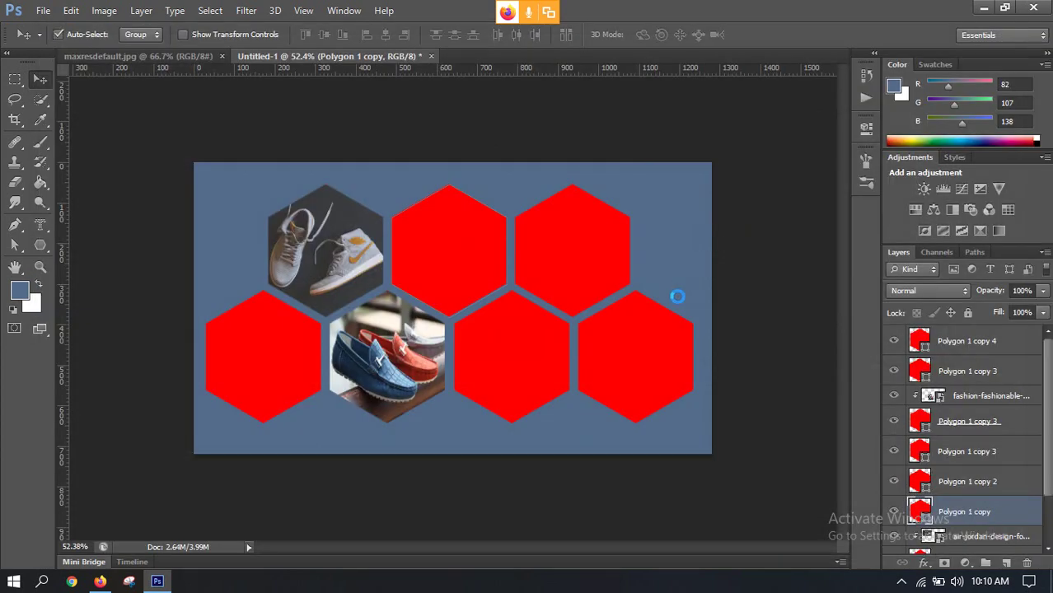
# Scale the pink sneaker photo down over the upper-middle hexagon and clip it to that hexagon with a clipping mask
pyautogui.moveTo(673, 463); pyautogui.dragTo(532, 335)
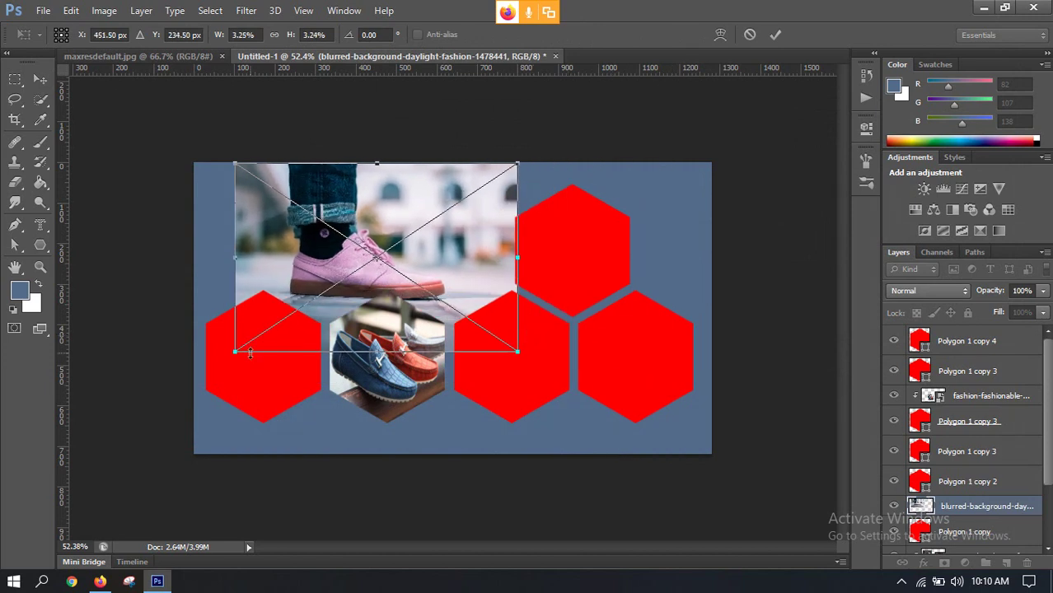
pyautogui.moveTo(235, 352); pyautogui.dragTo(296, 328)
pyautogui.moveTo(280, 163); pyautogui.dragTo(316, 183)
pyautogui.click(776, 34)
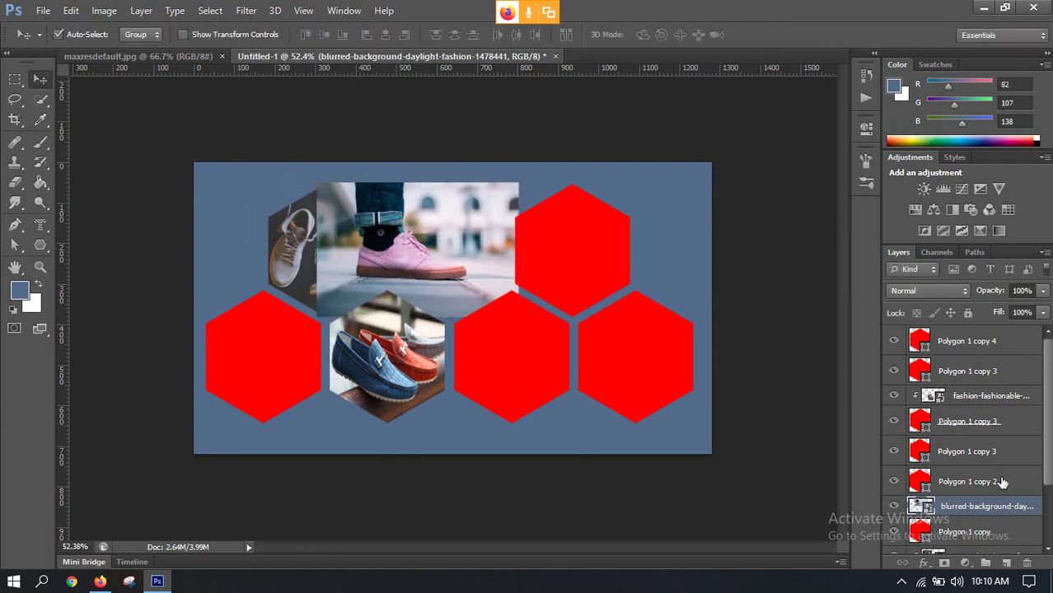
pyautogui.rightClick(986, 513)
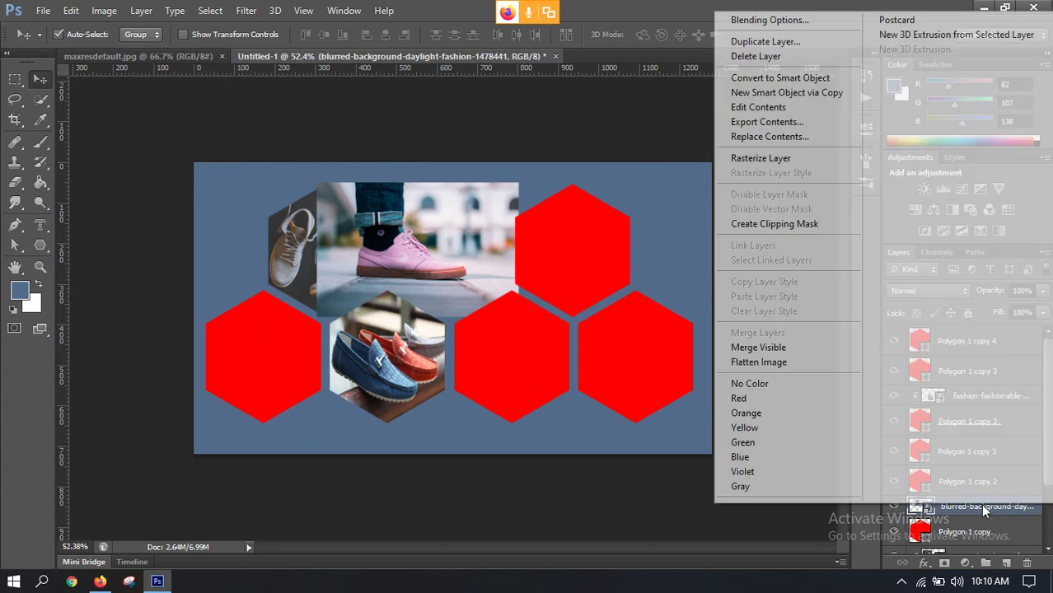
pyautogui.click(770, 211)
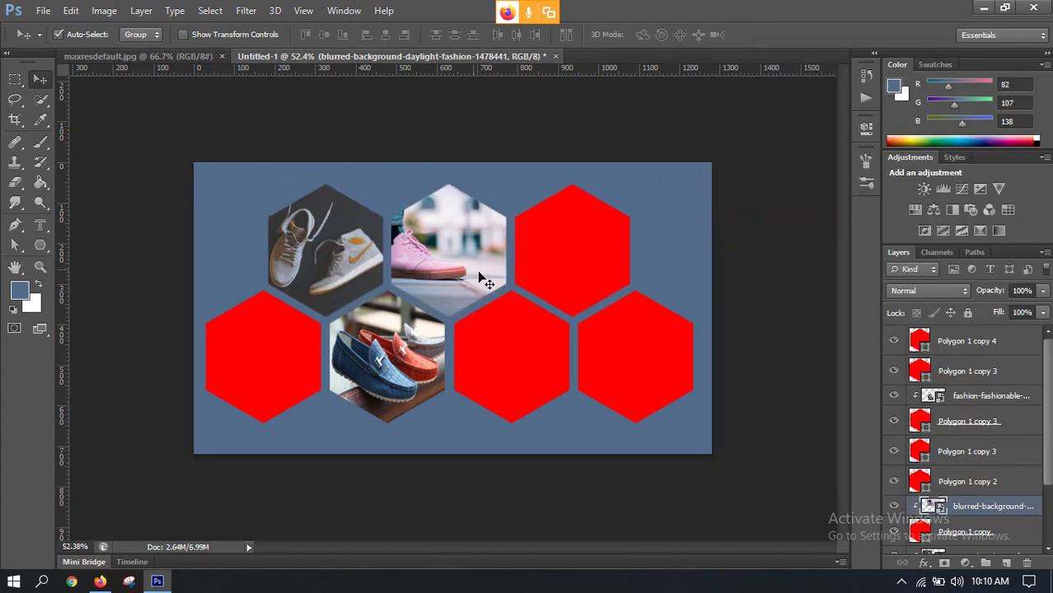
# Shift the pink sneaker photo to the right within its hexagon so the whole shoe sits inside the shape
pyautogui.moveTo(428, 261); pyautogui.dragTo(467, 265)
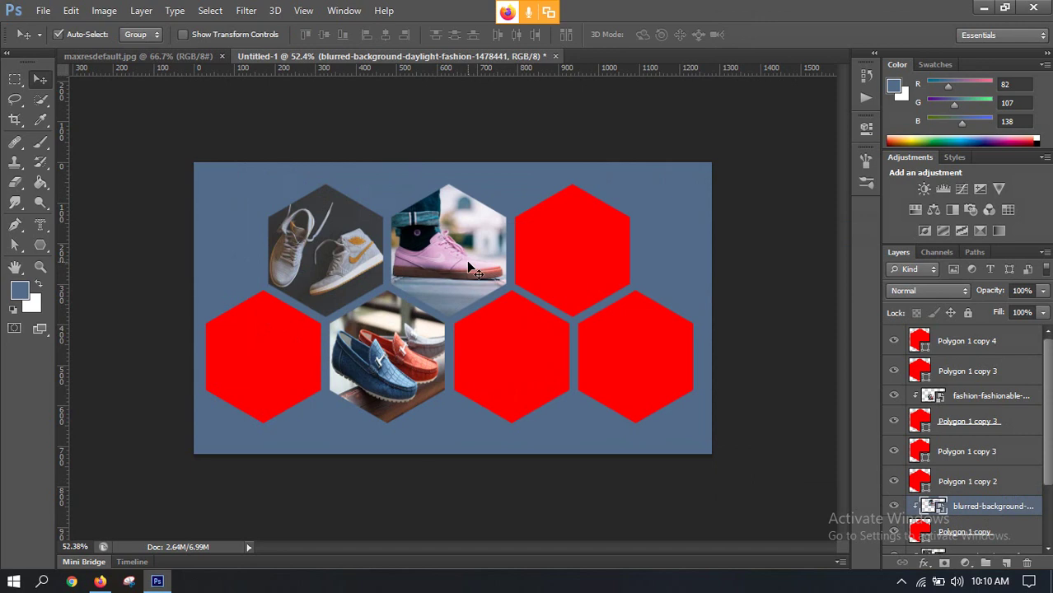
pyautogui.scroll(5, 466, 262)
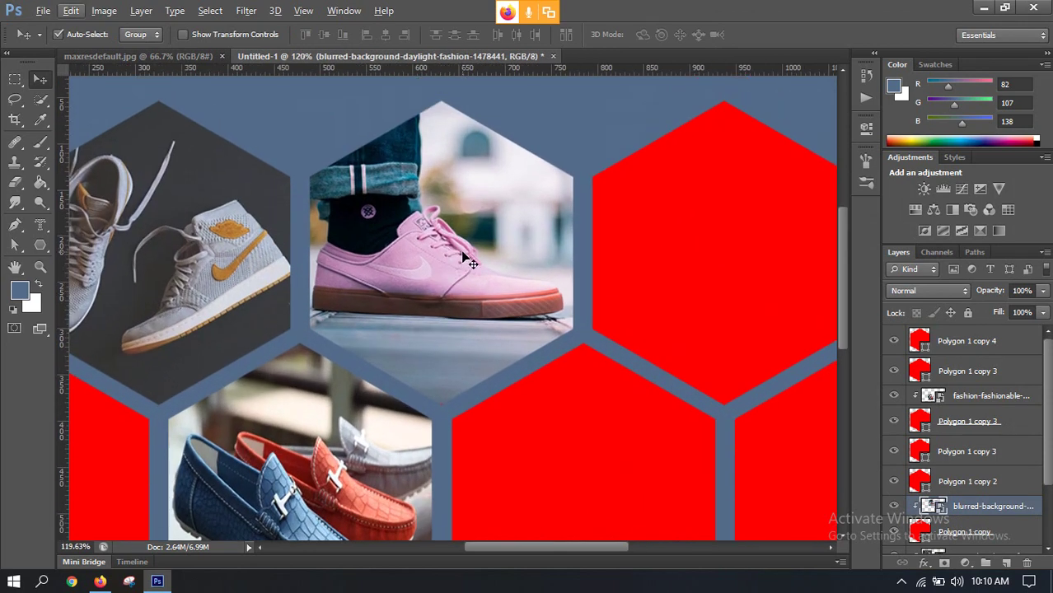
pyautogui.press('Right')
pyautogui.press('Right')
pyautogui.press('Right')
pyautogui.press('Right')
pyautogui.press('Right')
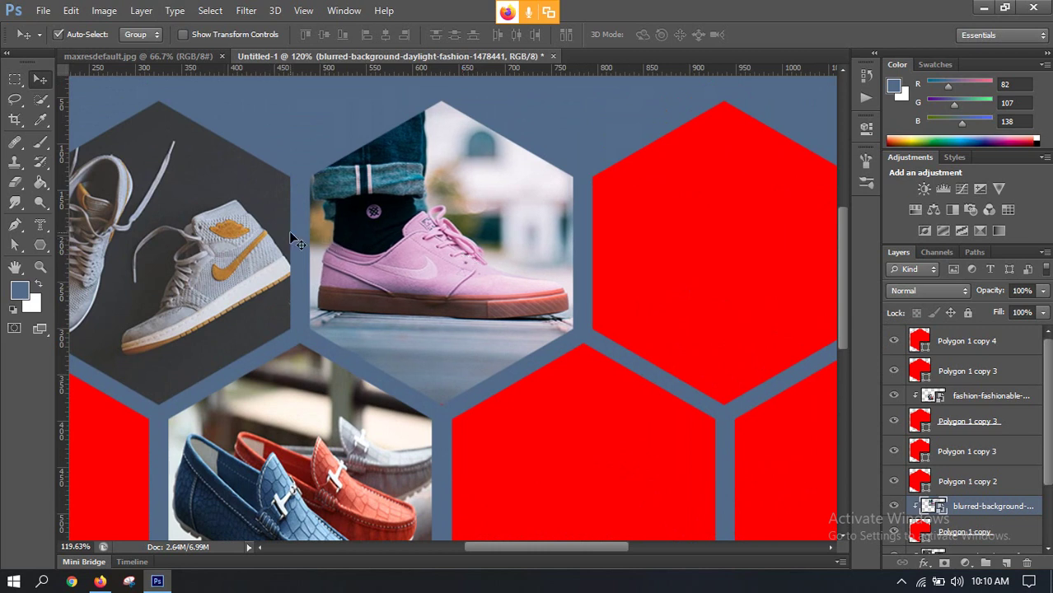
# Examine the grey sneaker photo in the upper-left hexagon up close and check the overall hexagon layout
pyautogui.press('alt')
pyautogui.scroll(3, 237, 319)
pyautogui.moveTo(439, 331); pyautogui.dragTo(811, 343)
pyautogui.moveTo(519, 264); pyautogui.dragTo(649, 326)
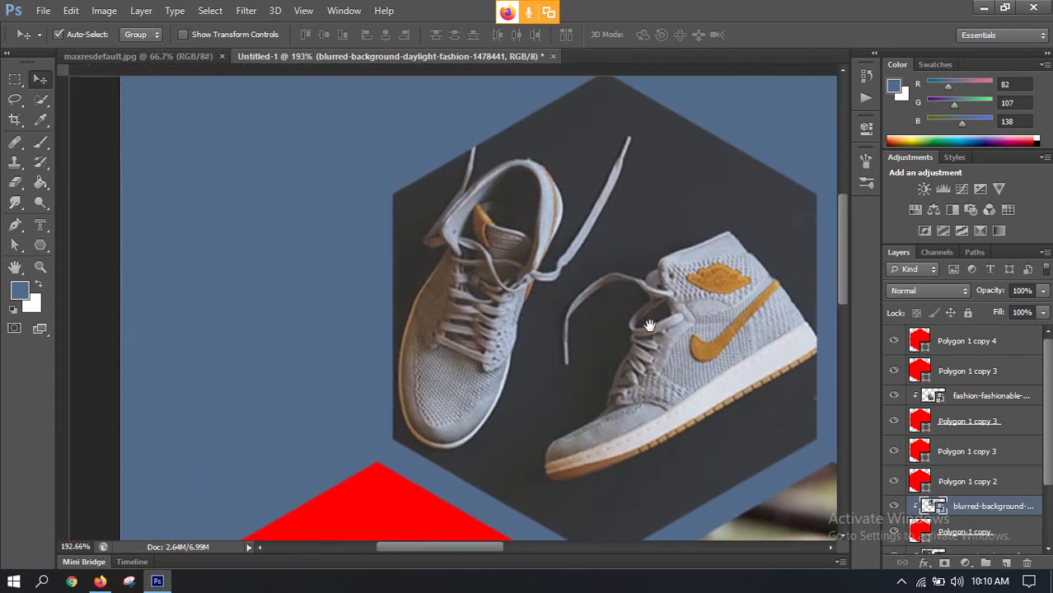
pyautogui.scroll(2, 649, 325)
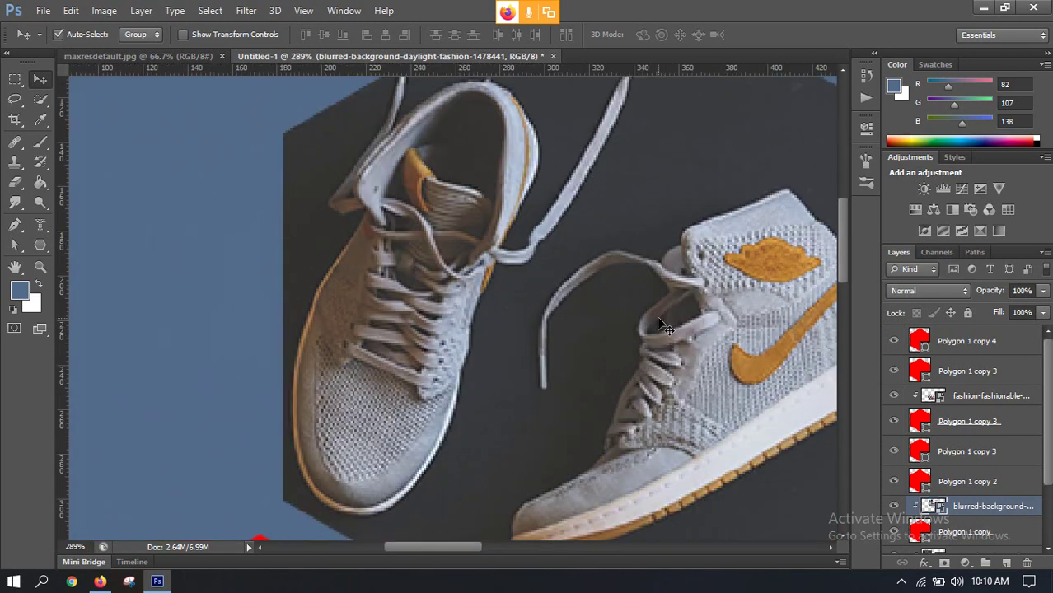
pyautogui.scroll(-8, 650, 331)
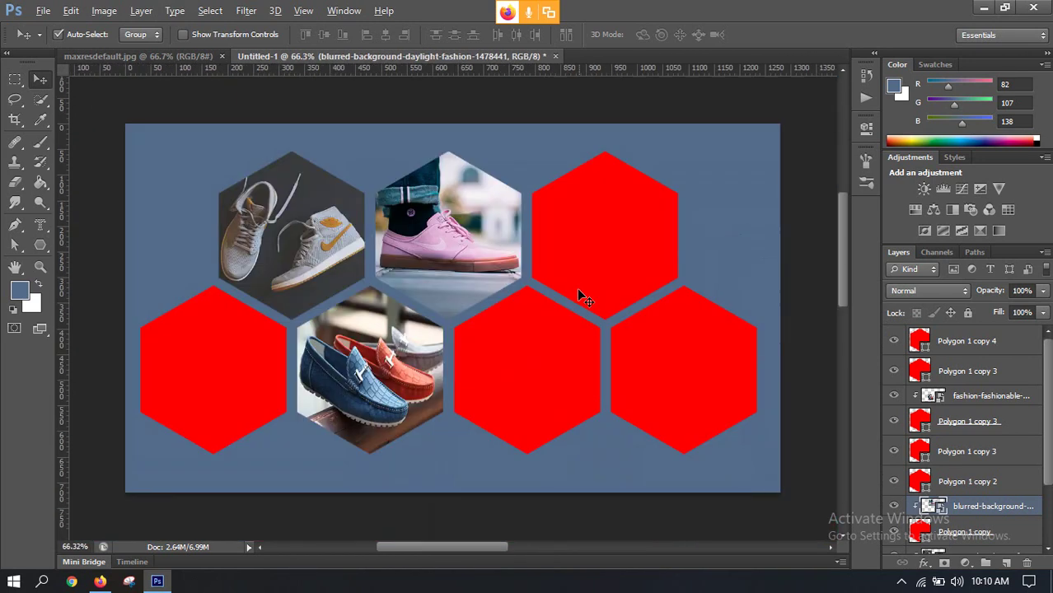
pyautogui.scroll(1, 488, 219)
pyautogui.scroll(-1, 488, 218)
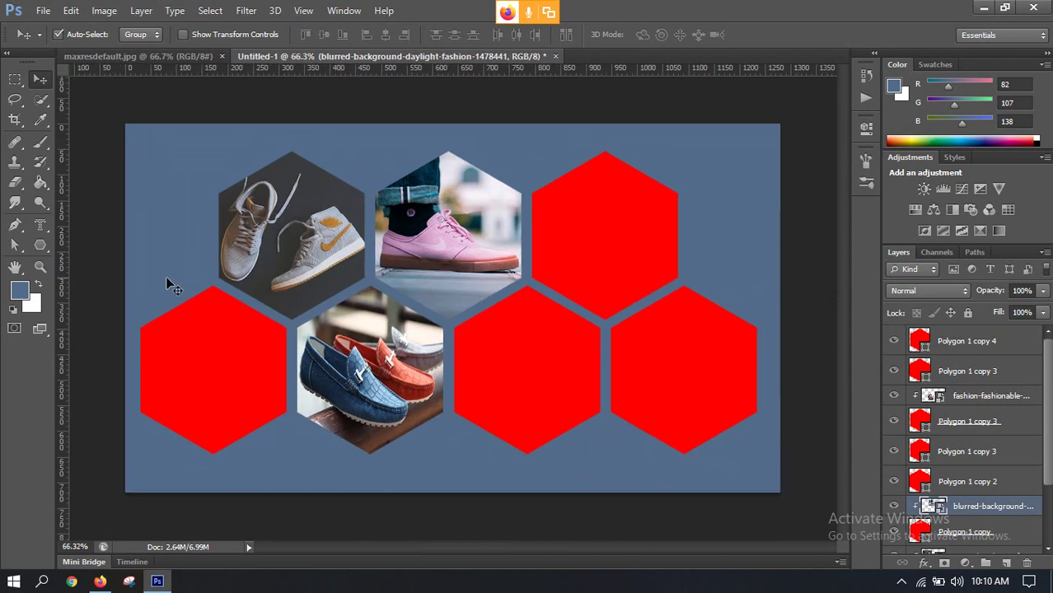
# Place the fashion-footwear-high-heels-40377 photo above the red hexagon at the right end of the upper row
pyautogui.click(606, 215)
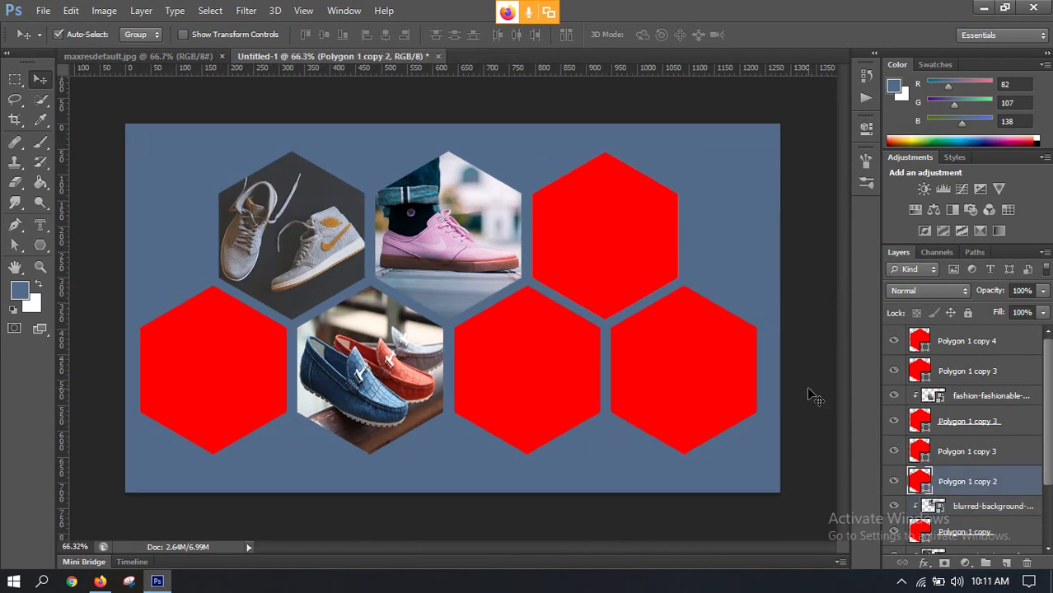
pyautogui.click(43, 10)
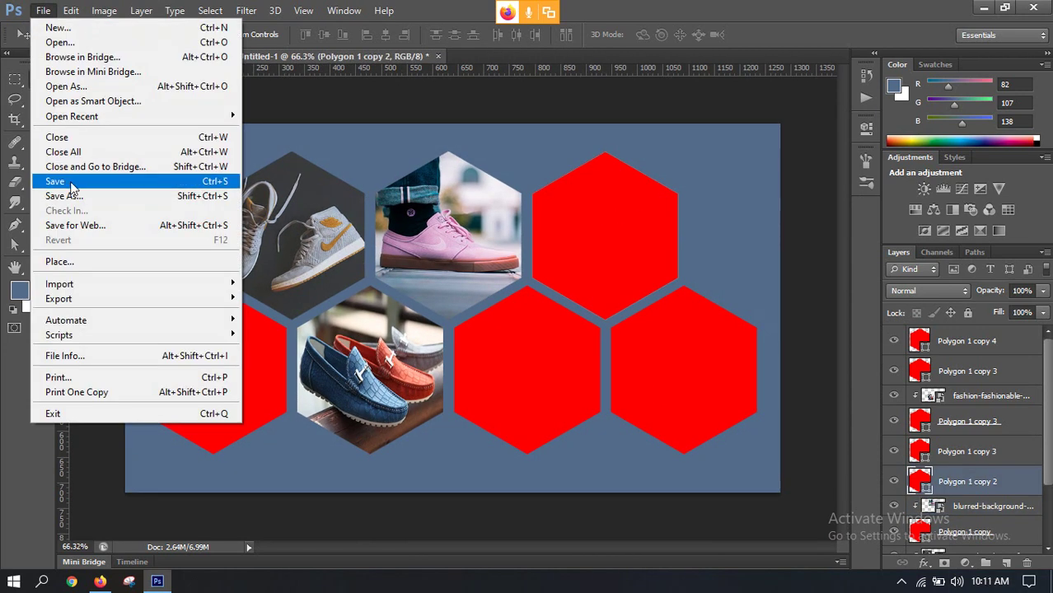
pyautogui.click(105, 262)
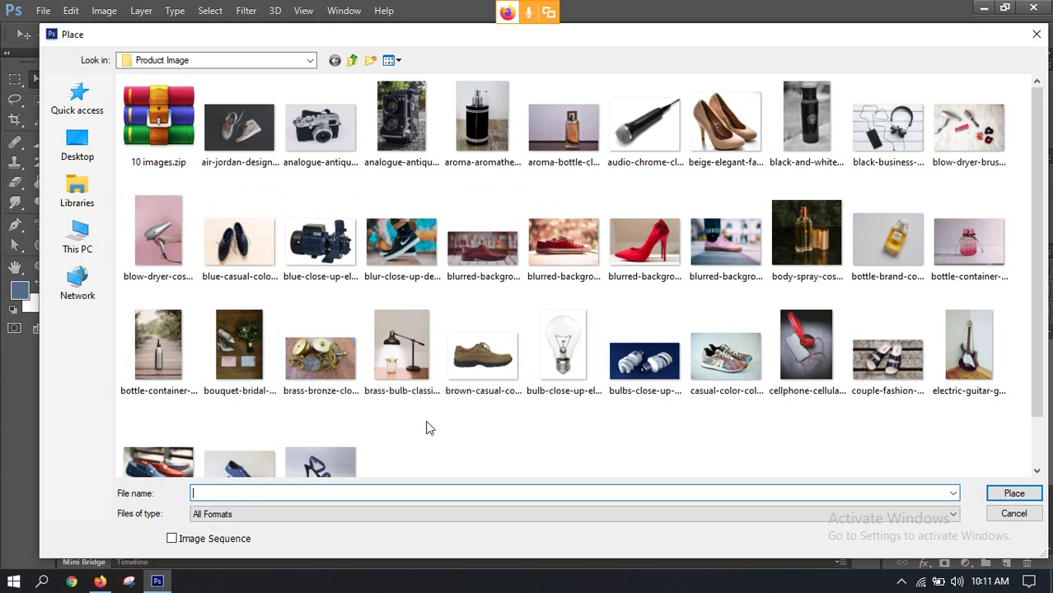
pyautogui.scroll(-1, 428, 428)
pyautogui.doubleClick(317, 424)
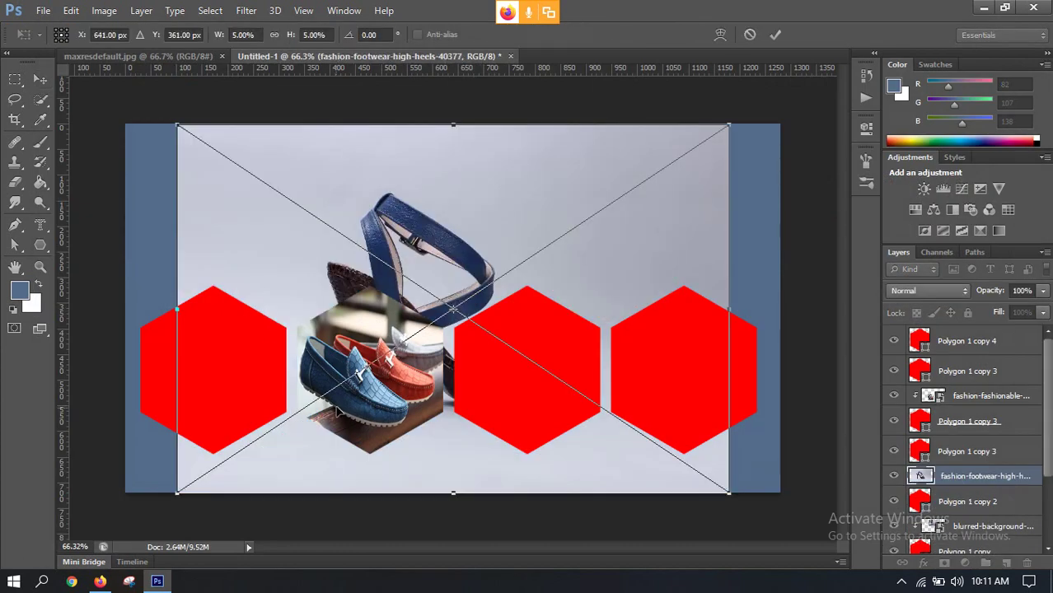
# Scale the high-heel photo to about 2.26% over the upper-right hexagon and nudge it up 4 px
pyautogui.moveTo(171, 493); pyautogui.dragTo(470, 372)
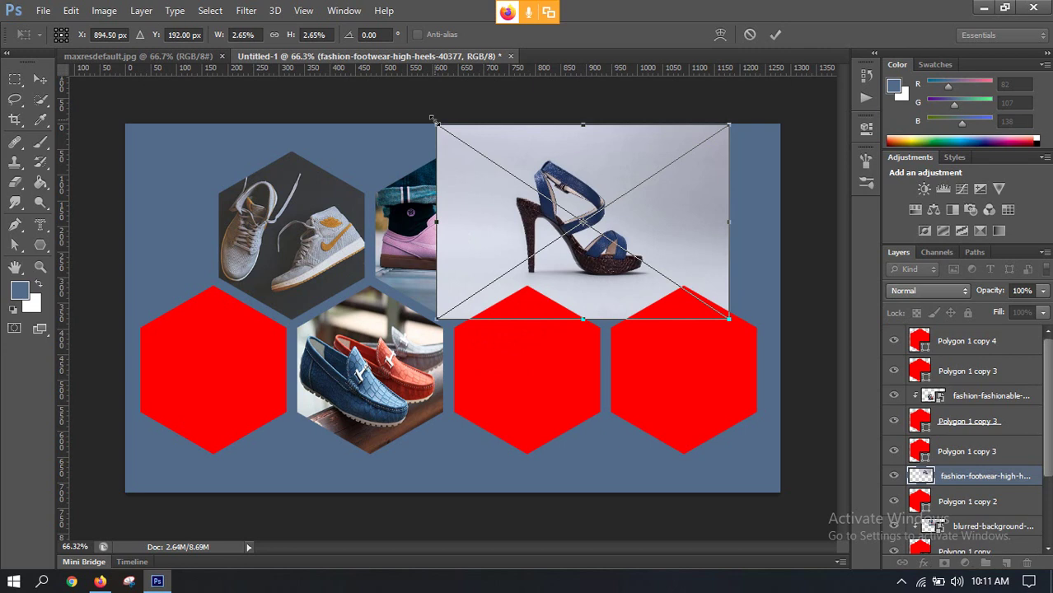
pyautogui.moveTo(435, 121); pyautogui.dragTo(471, 159)
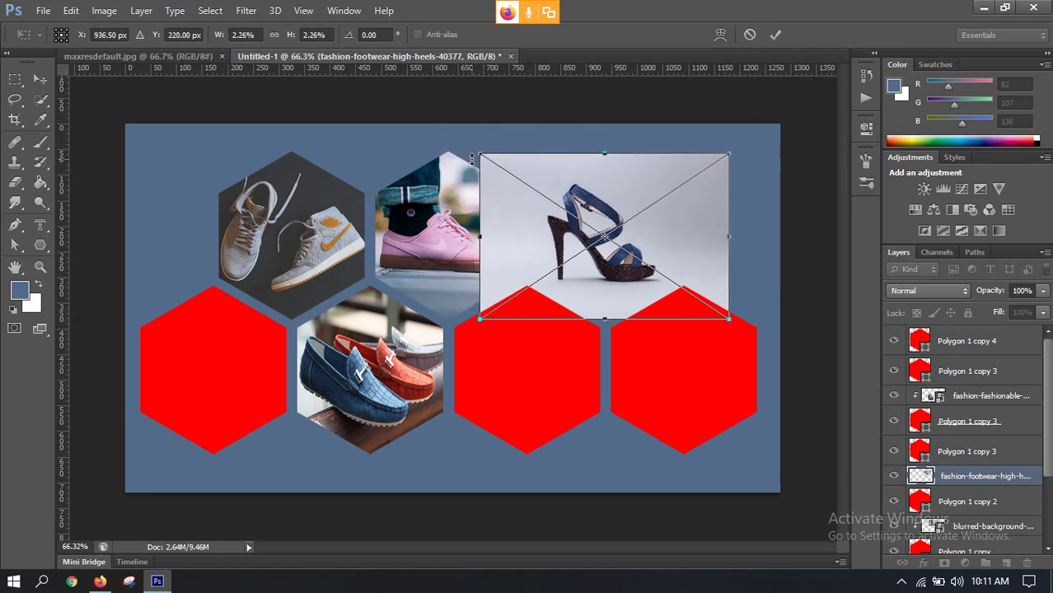
pyautogui.click(779, 36)
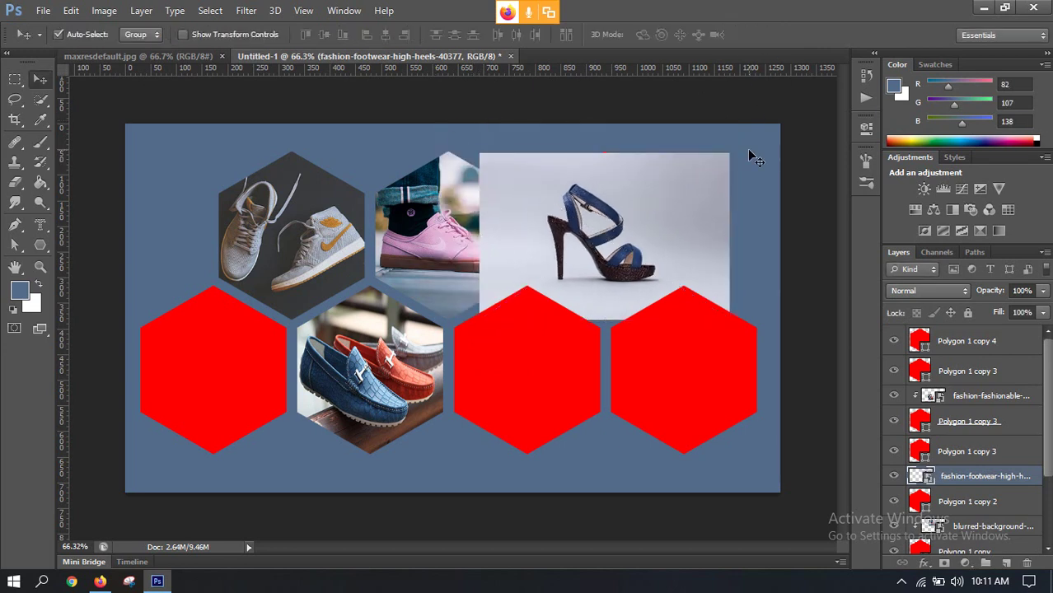
pyautogui.press('Up')
pyautogui.press('Up')
pyautogui.press('Up')
pyautogui.press('Up')
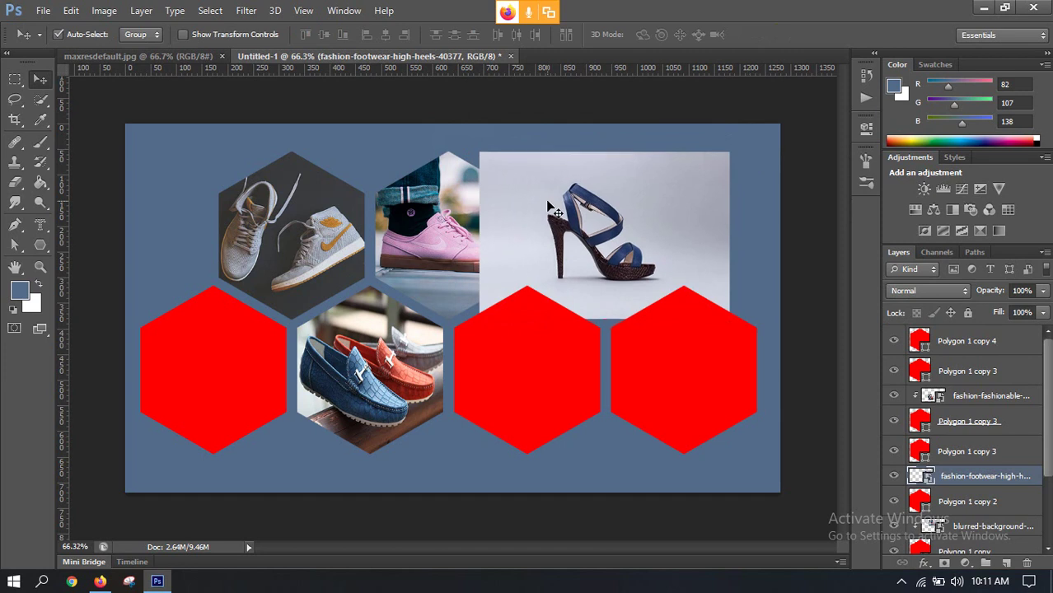
# Enlarge the high-heel photo to about 2.30% by 2.31% so it covers the hexagon's lower tip
pyautogui.scroll(5, 587, 288)
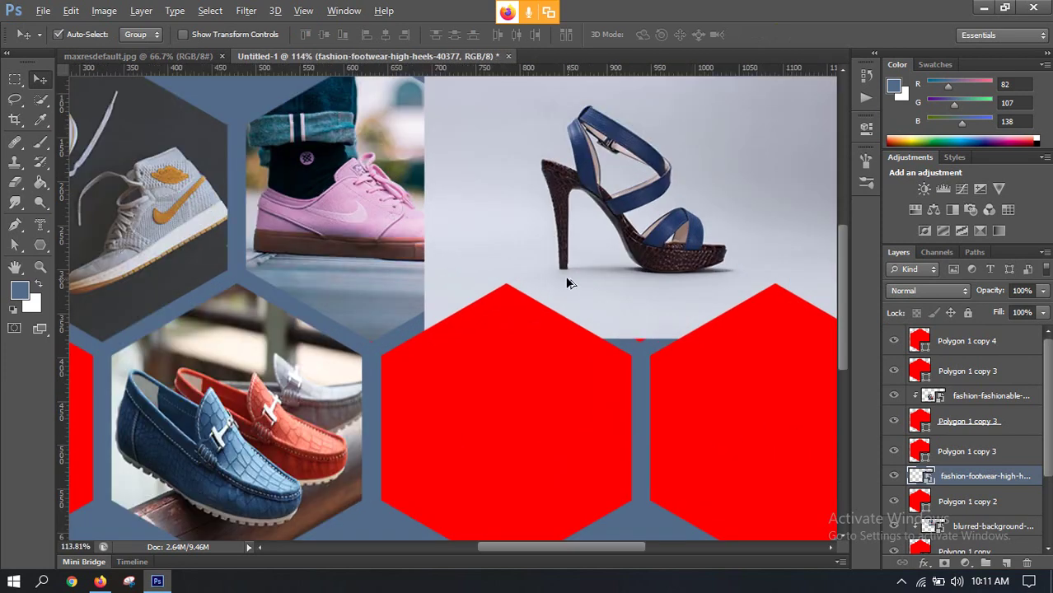
pyautogui.hotkey('ctrl', 't')
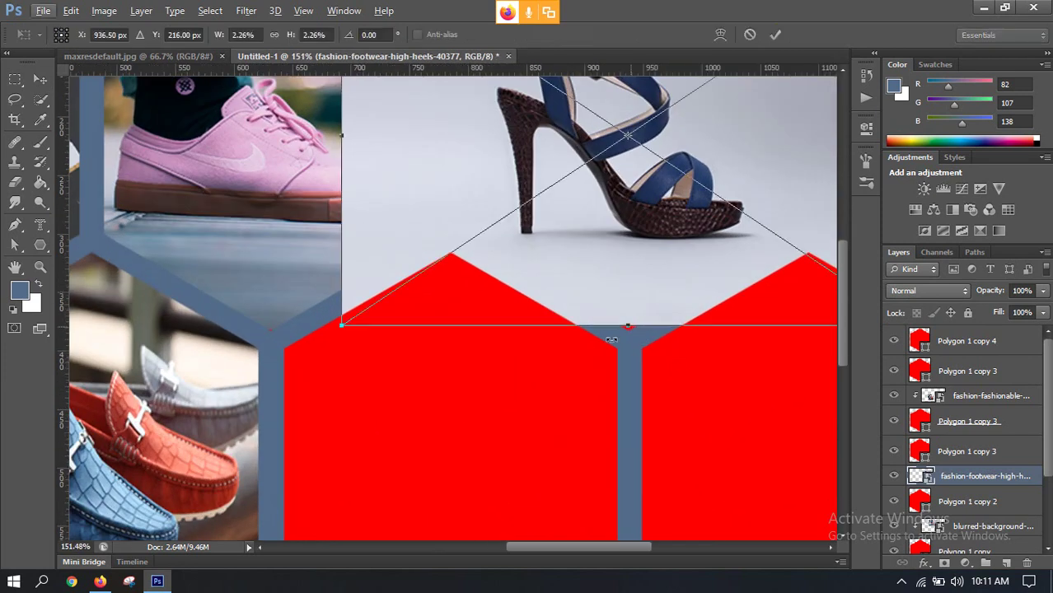
pyautogui.moveTo(342, 324); pyautogui.dragTo(330, 328)
pyautogui.click(775, 35)
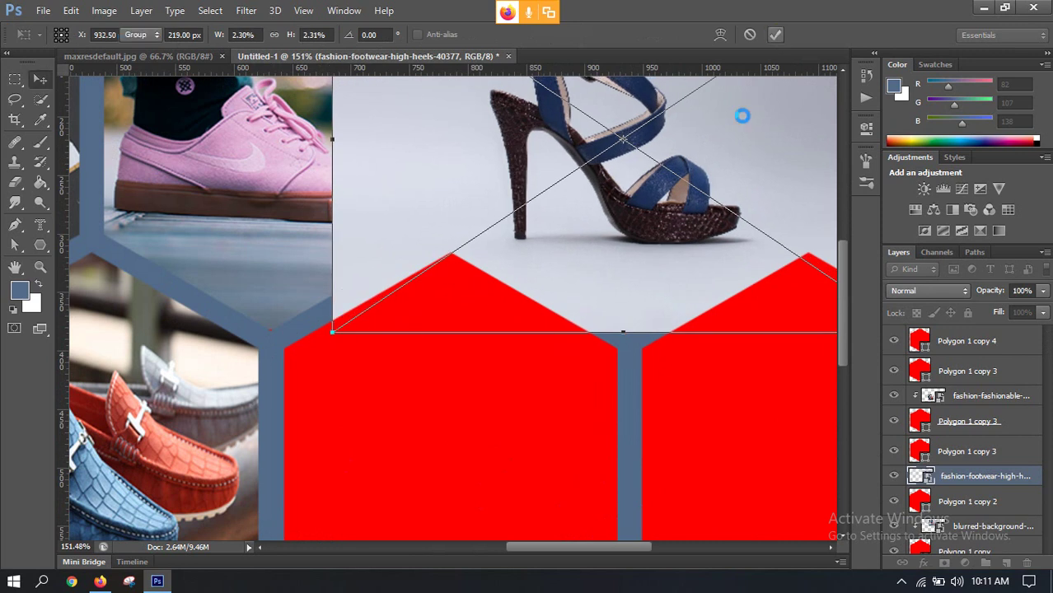
# Clip the high-heel photo to the upper-right hexagon with a clipping mask and check the whole banner
pyautogui.rightClick(968, 480)
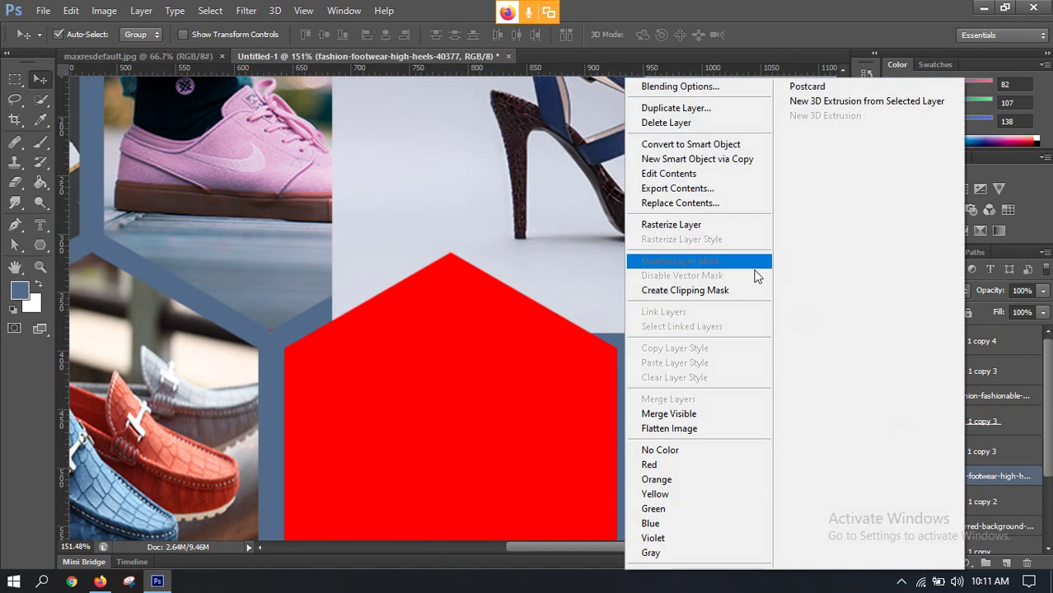
pyautogui.click(655, 296)
pyautogui.keyDown('alt'); pyautogui.scroll(-3, 583, 271); pyautogui.keyUp('alt')
pyautogui.keyDown('alt'); pyautogui.scroll(-2, 558, 278); pyautogui.keyUp('alt')
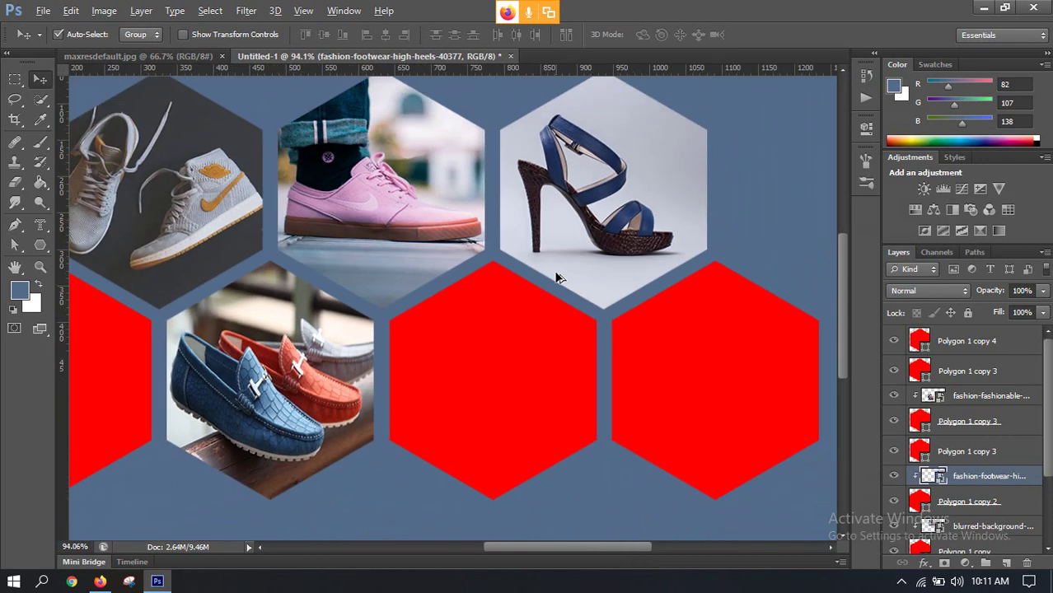
pyautogui.scroll(2, 629, 239)
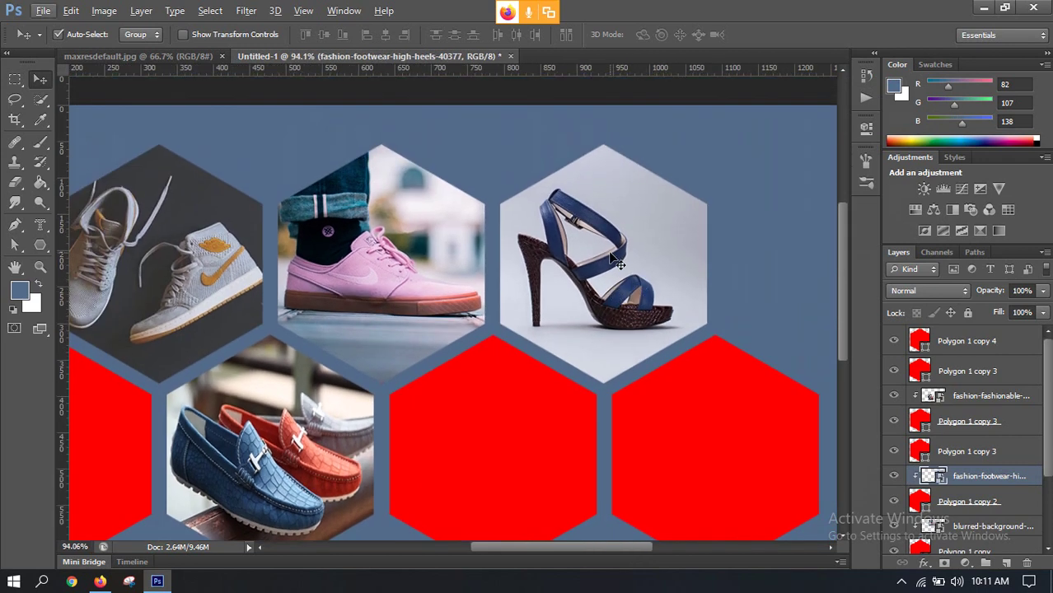
pyautogui.keyDown('alt'); pyautogui.scroll(-6, 605, 268); pyautogui.keyUp('alt')
pyautogui.keyDown('alt'); pyautogui.scroll(1, 585, 278); pyautogui.keyUp('alt')
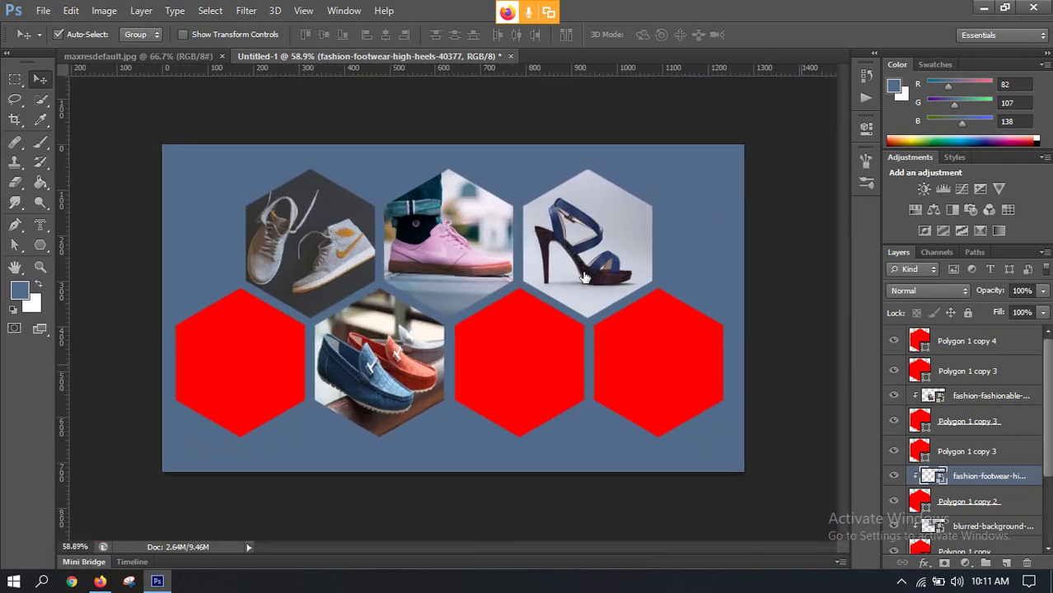
# Place the blur-close-up-depth-of-field-1478442 black sneaker photo above the third hexagon in the lower row
pyautogui.click(529, 352)
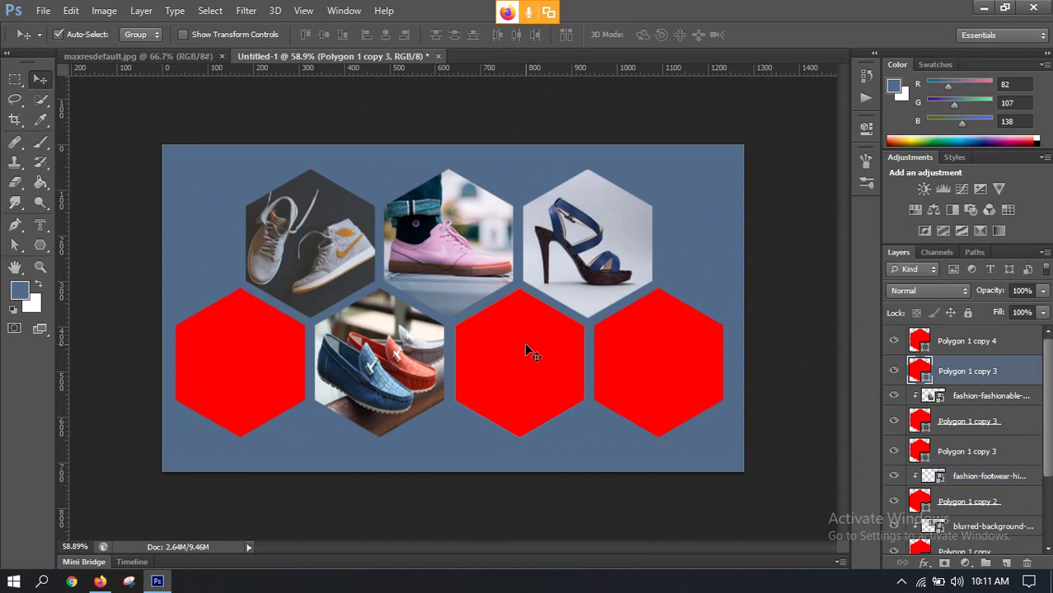
pyautogui.click(43, 10)
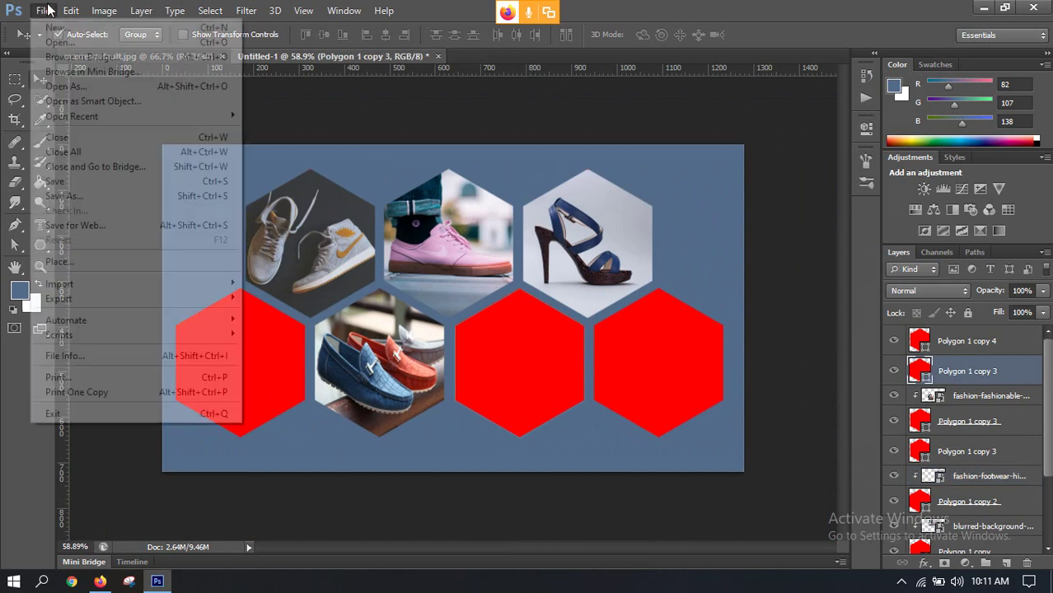
pyautogui.click(74, 260)
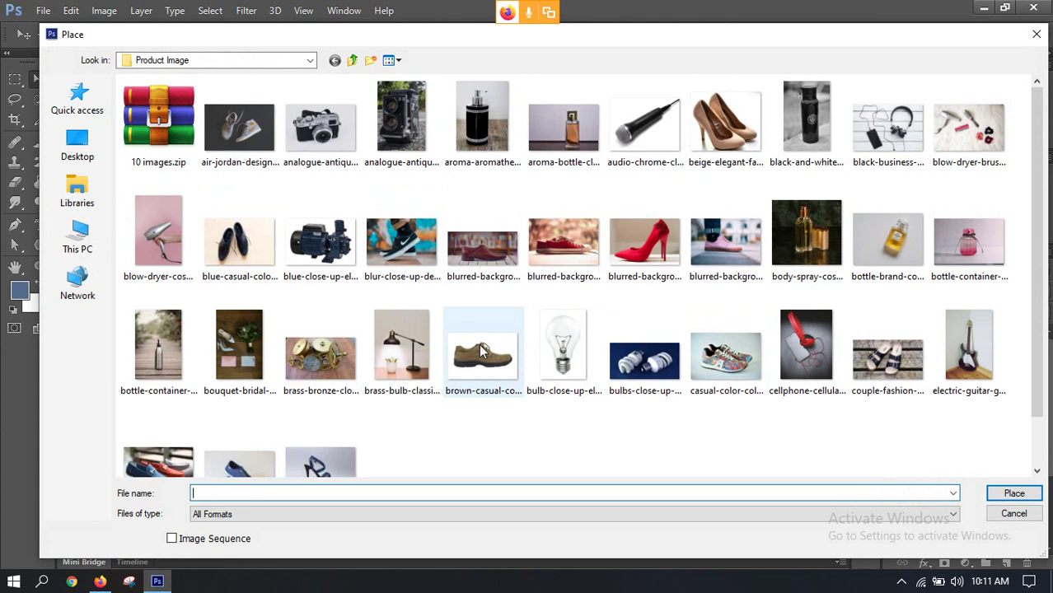
pyautogui.doubleClick(398, 239)
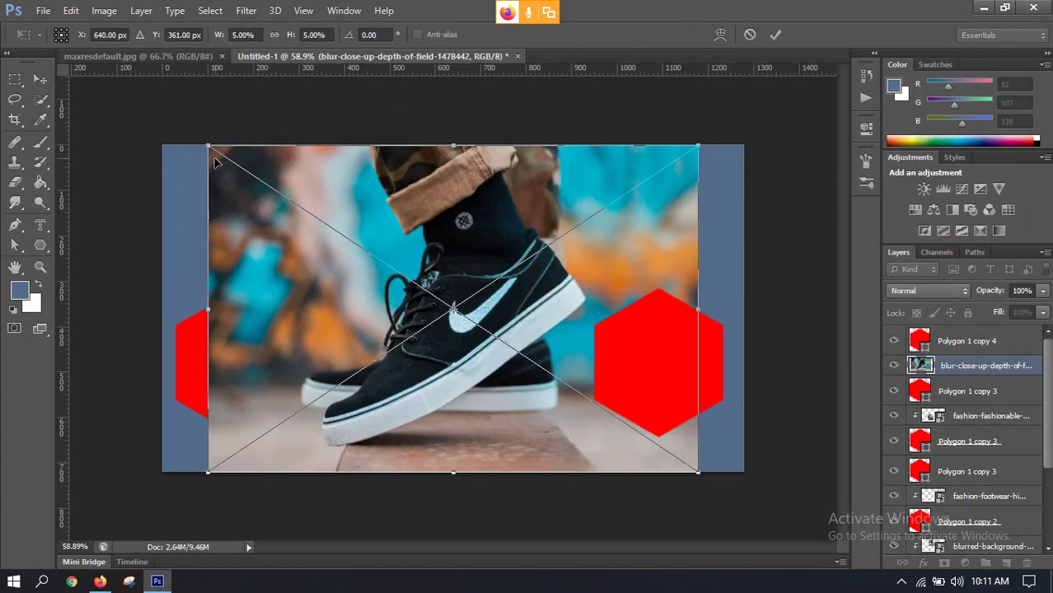
# Scale the black sneaker photo to 2.29% so it covers the third hexagon in the lower row
pyautogui.moveTo(214, 162); pyautogui.dragTo(409, 316)
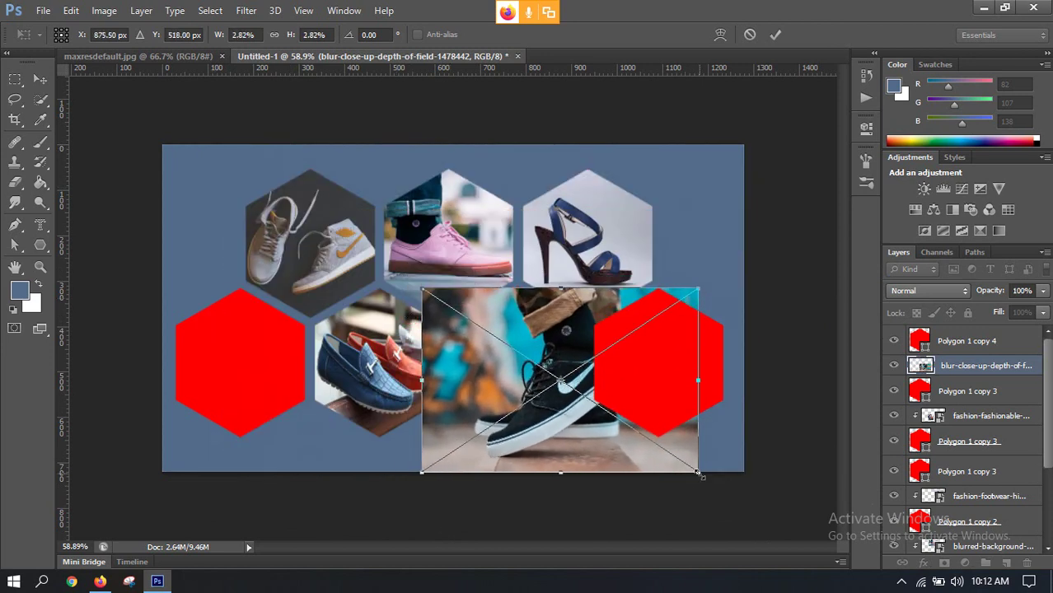
pyautogui.moveTo(698, 473); pyautogui.dragTo(637, 457)
pyautogui.click(774, 34)
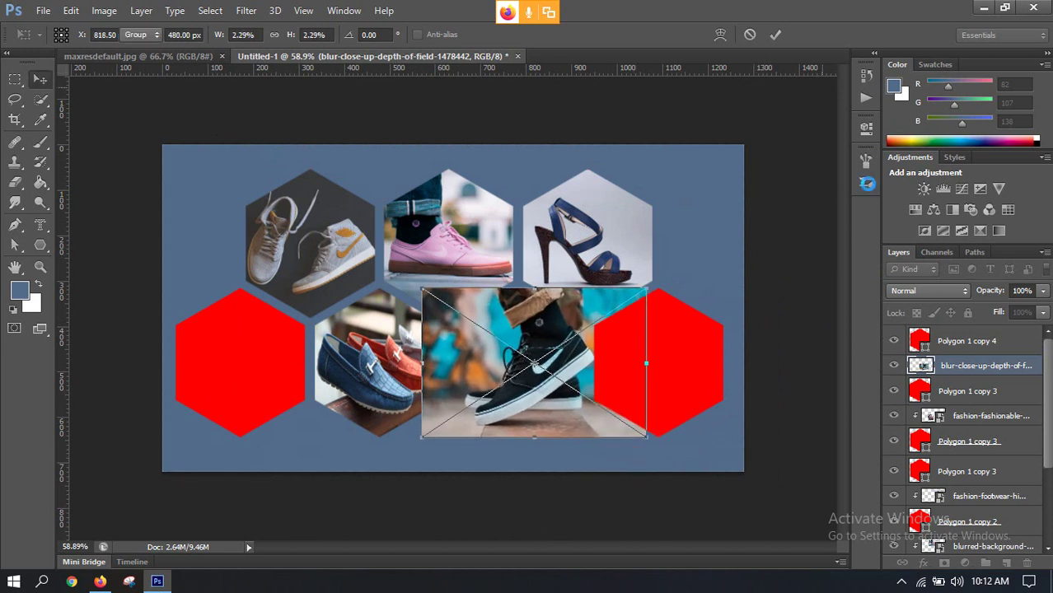
# Clip the black sneaker photo to the third lower-row hexagon with a clipping mask and shift it slightly left inside the shape
pyautogui.rightClick(952, 371)
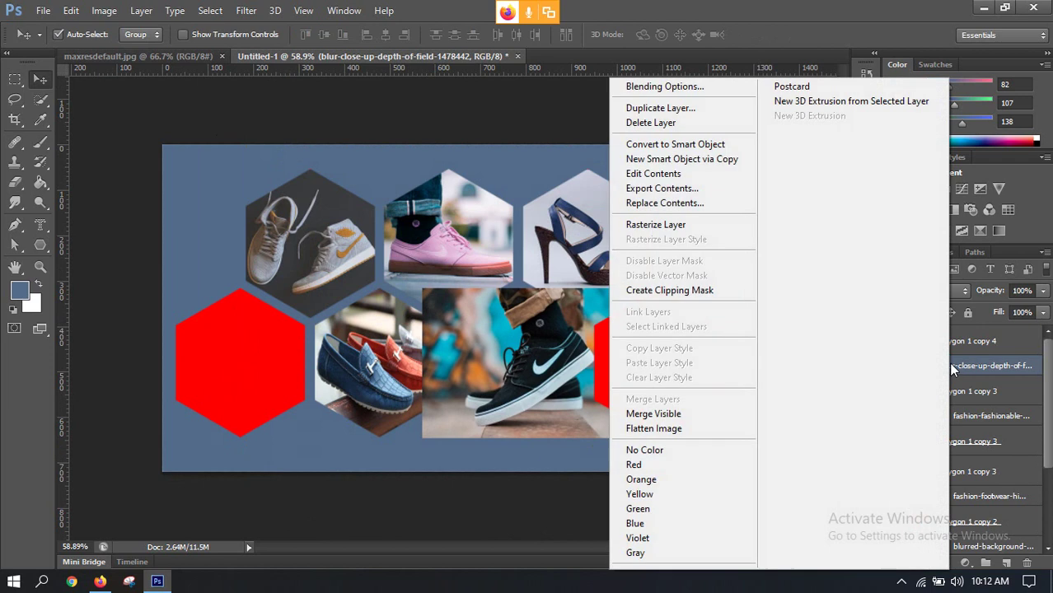
pyautogui.click(682, 290)
pyautogui.scroll(3, 552, 363)
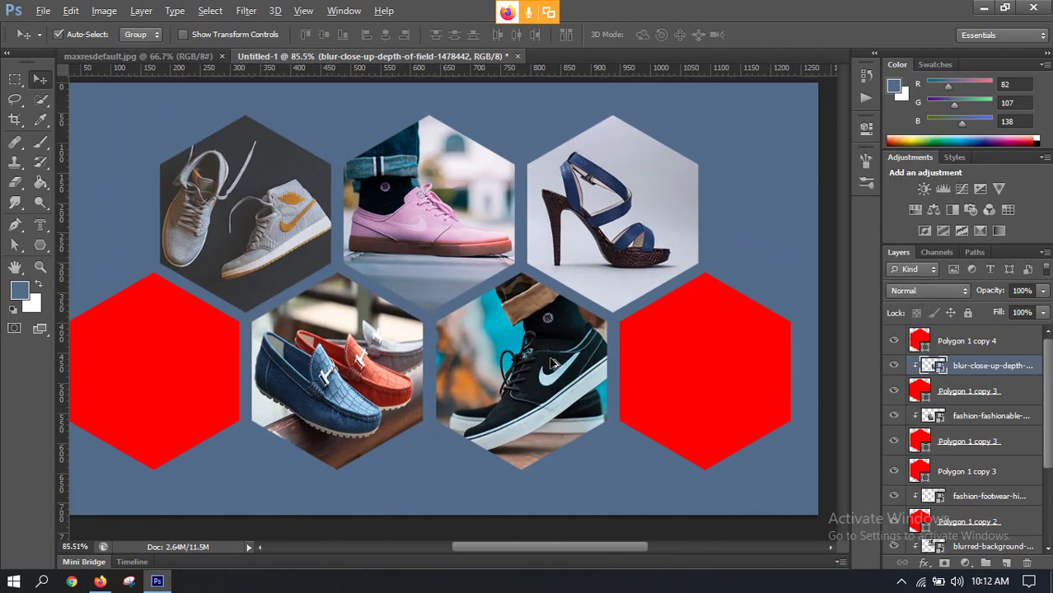
pyautogui.moveTo(550, 362); pyautogui.dragTo(543, 362)
pyautogui.scroll(-5, 579, 355)
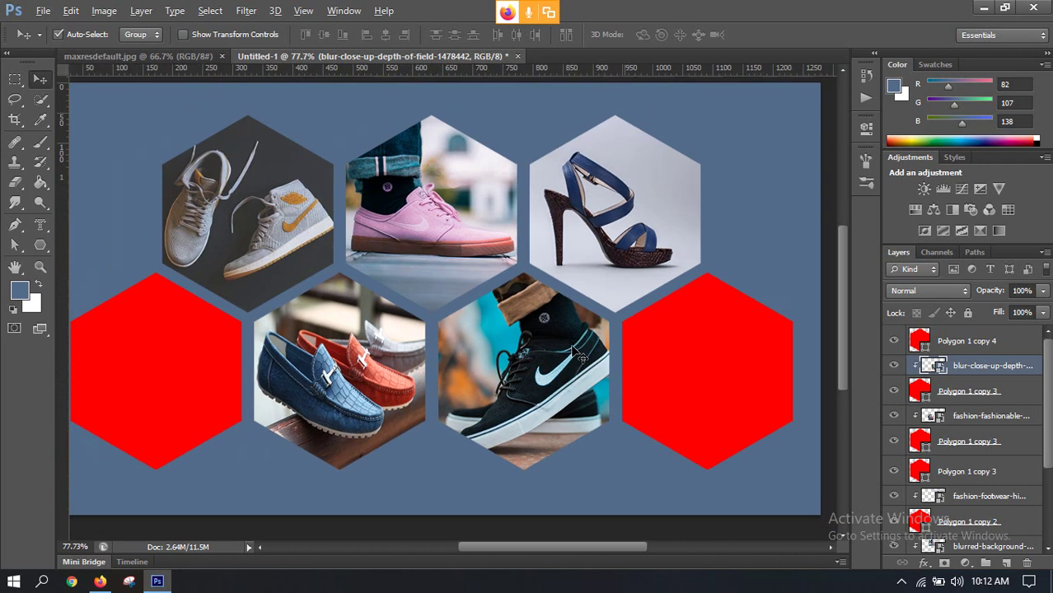
pyautogui.moveTo(498, 363); pyautogui.dragTo(506, 392)
pyautogui.scroll(2, 695, 493)
pyautogui.scroll(-3, 694, 493)
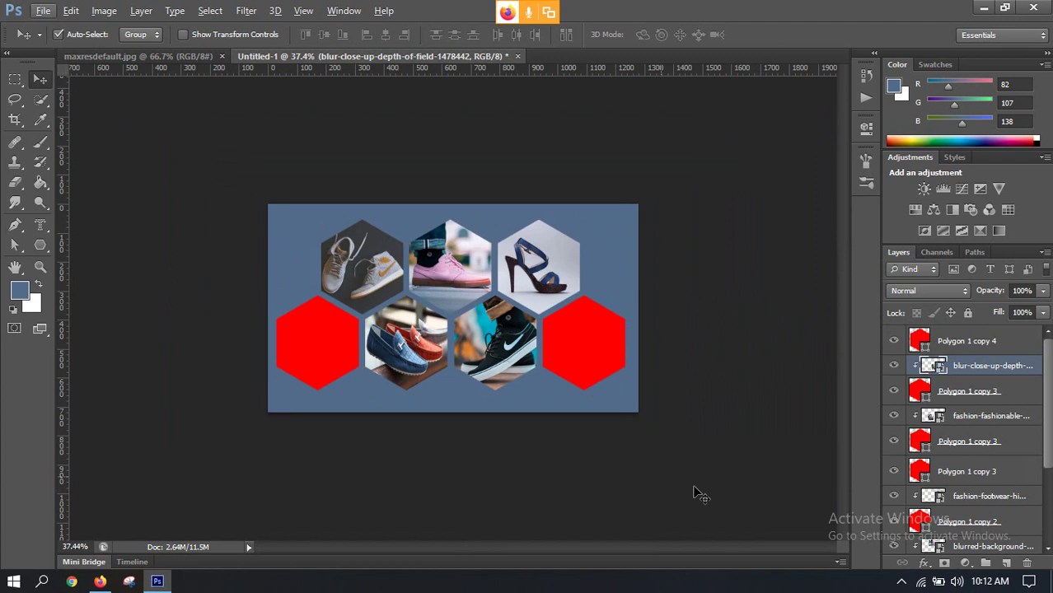
# Place the casual-color-colorful-1580267 sneaker photo directly above the lower-left hexagon's layer
pyautogui.click(306, 347)
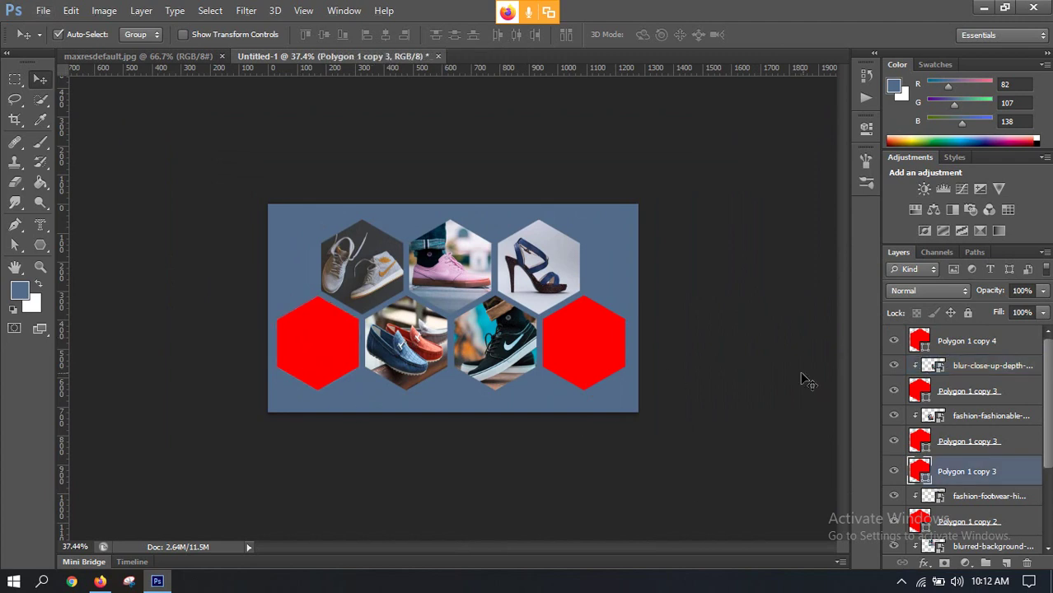
pyautogui.click(41, 10)
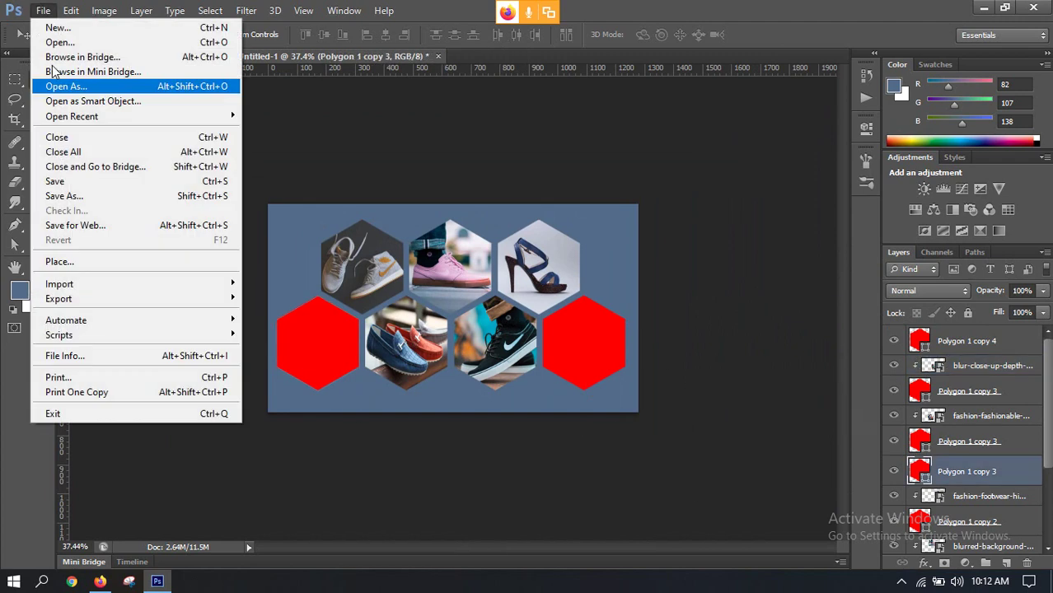
pyautogui.click(77, 261)
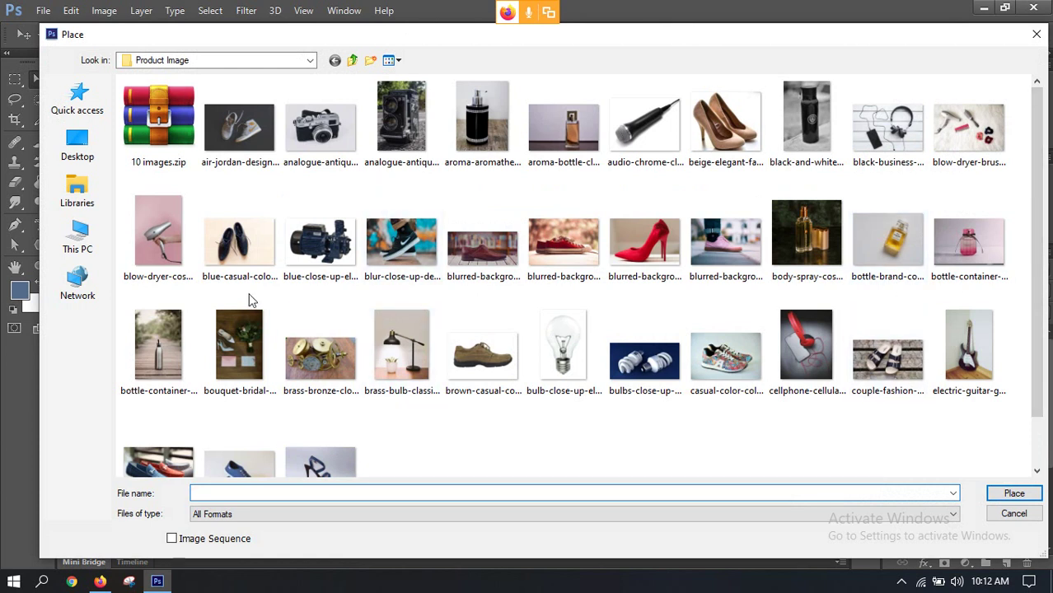
pyautogui.scroll(-1, 247, 298)
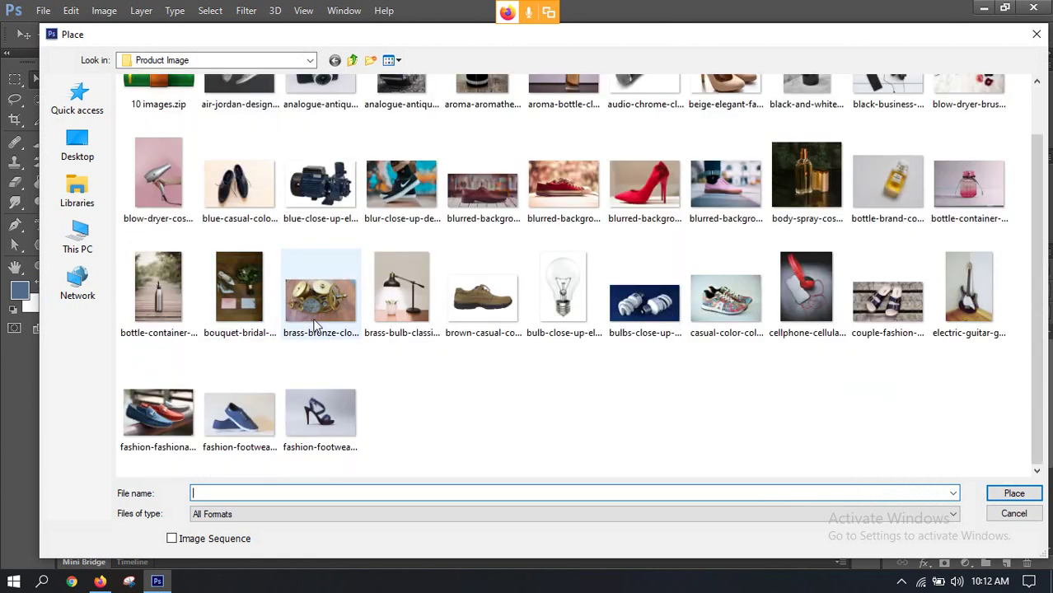
pyautogui.scroll(1, 320, 310)
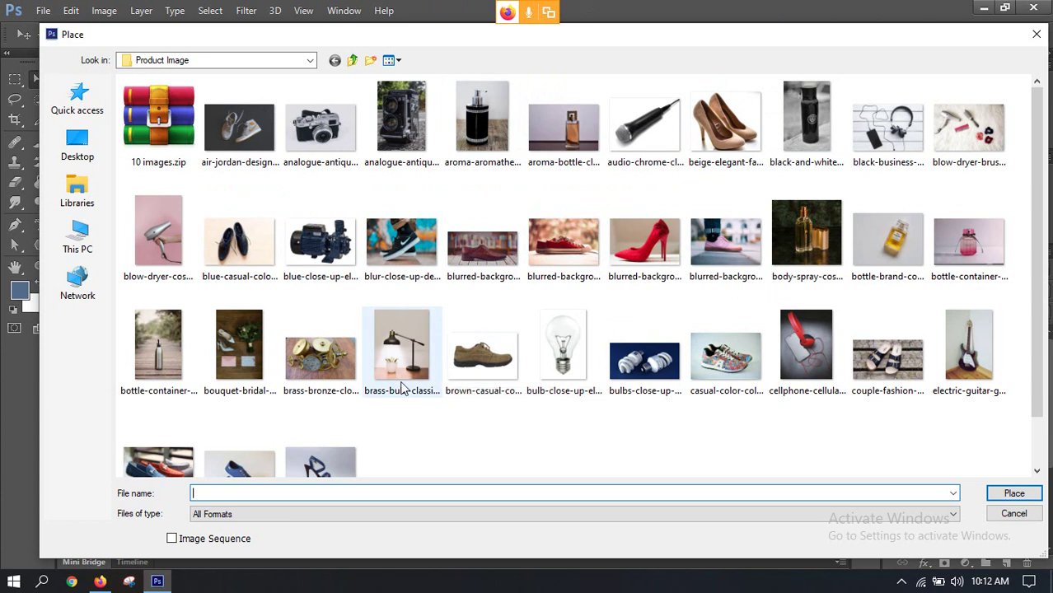
pyautogui.scroll(-1, 326, 346)
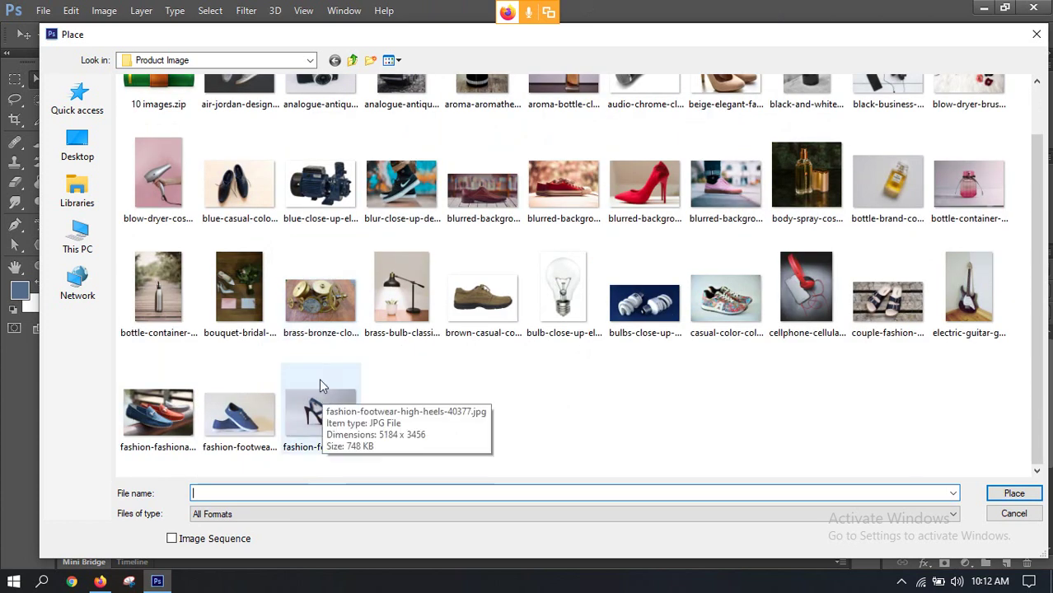
pyautogui.scroll(1, 313, 362)
pyautogui.scroll(-1, 304, 336)
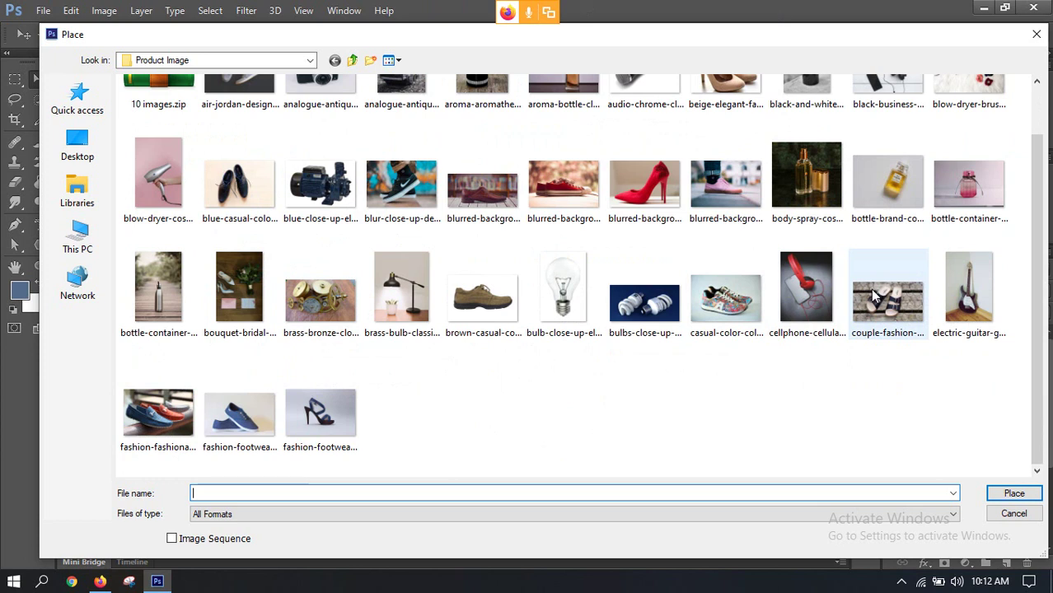
pyautogui.doubleClick(737, 293)
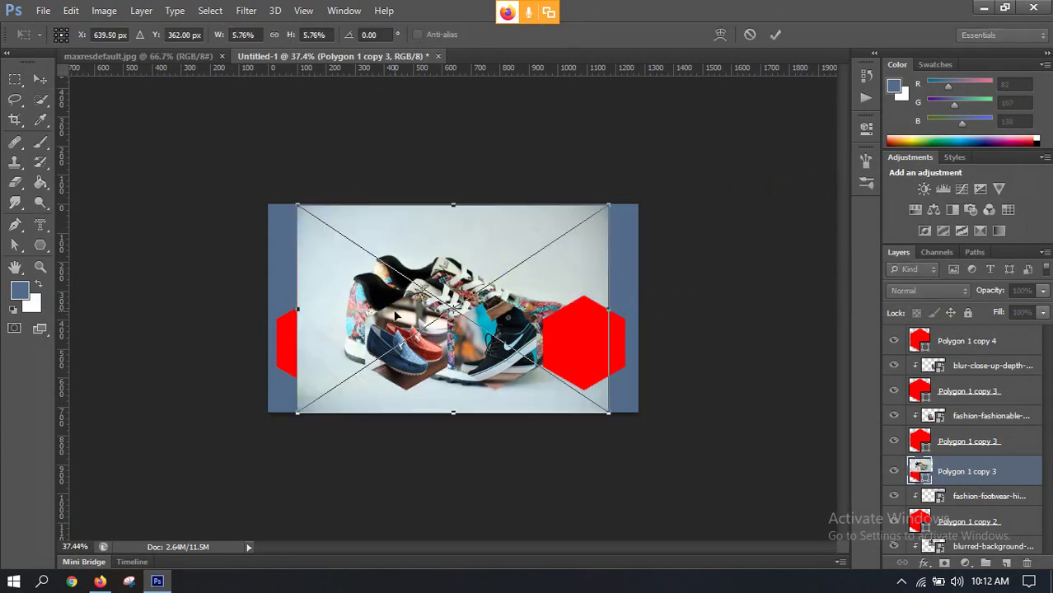
# Scale the colorful sneaker photo to 2.70% and position it over the lower-left hexagon
pyautogui.moveTo(610, 203); pyautogui.dragTo(465, 275)
pyautogui.moveTo(481, 419); pyautogui.dragTo(420, 373)
pyautogui.moveTo(299, 372); pyautogui.dragTo(267, 391)
pyautogui.moveTo(418, 296)
pyautogui.mouseDown()
pyautogui.moveTo(391, 313)
pyautogui.moveTo(424, 288)
pyautogui.moveTo(416, 295)
pyautogui.mouseUp()
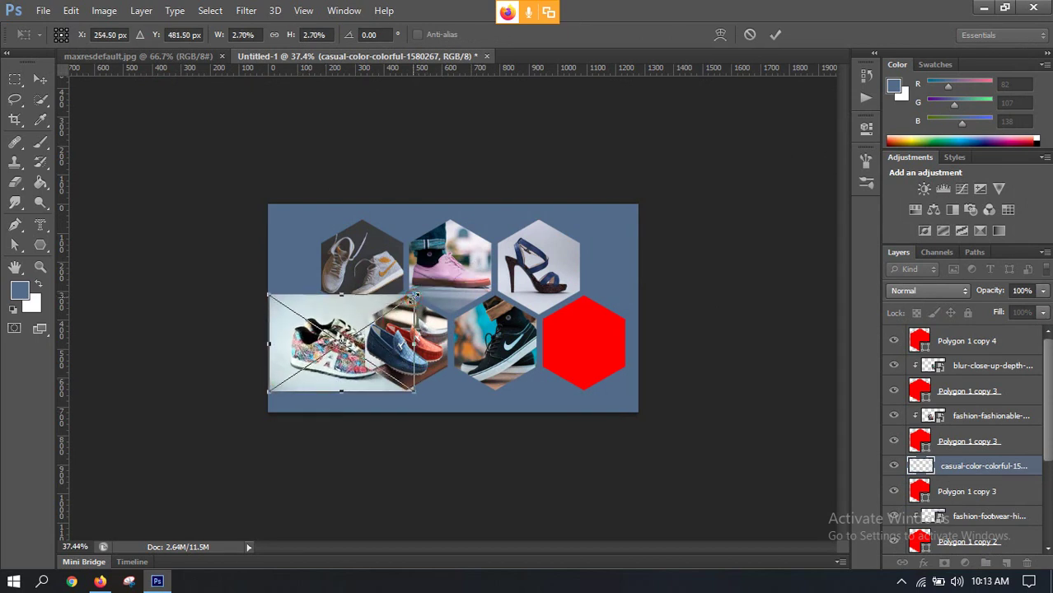
pyautogui.click(777, 34)
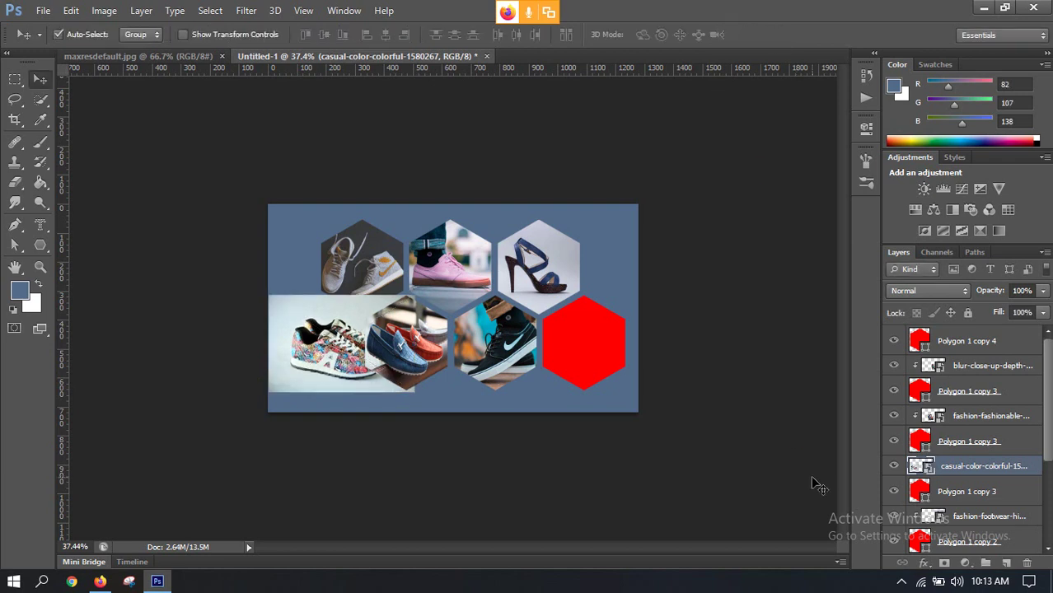
# Clip the colorful sneaker photo to the lower-left hexagon with a clipping mask and shift it left inside the shape
pyautogui.rightClick(945, 466)
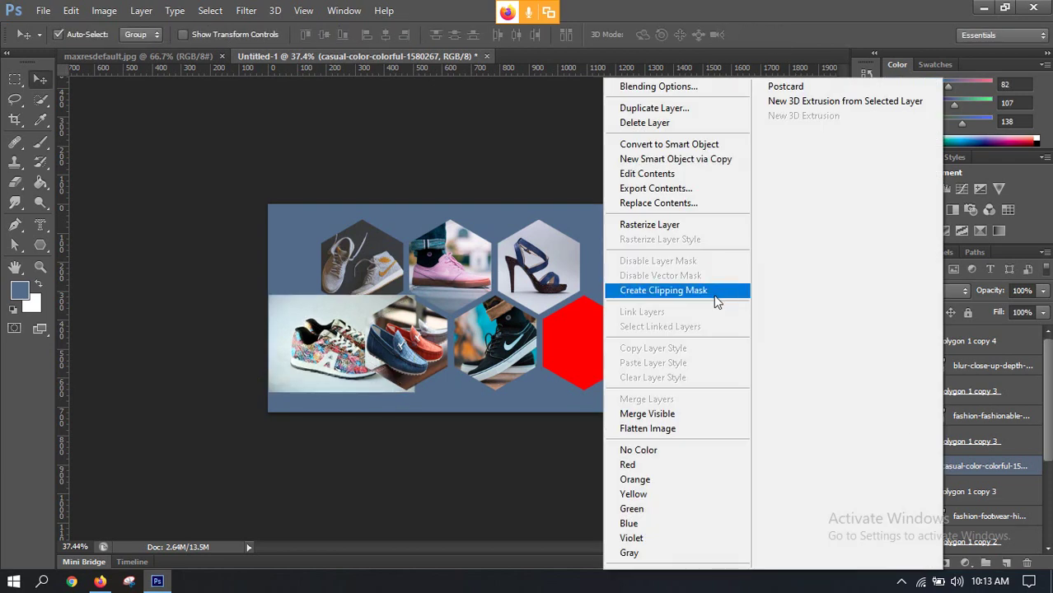
pyautogui.click(714, 293)
pyautogui.scroll(3, 323, 328)
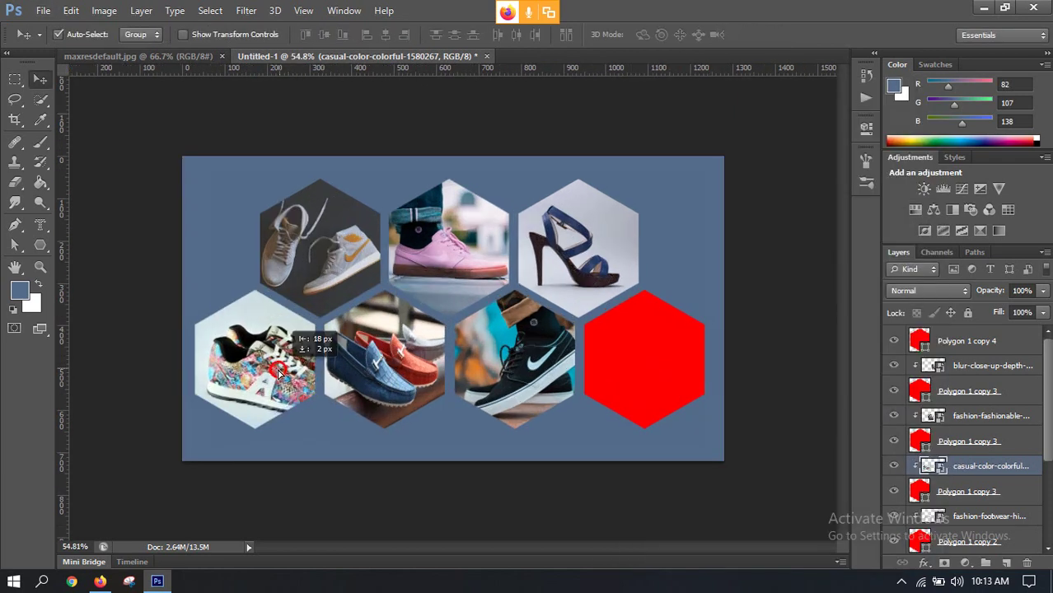
# Try narrowing the colorful sneaker photo to a width of 2.39%, and undo the change
pyautogui.hotkey('ctrl', 't')
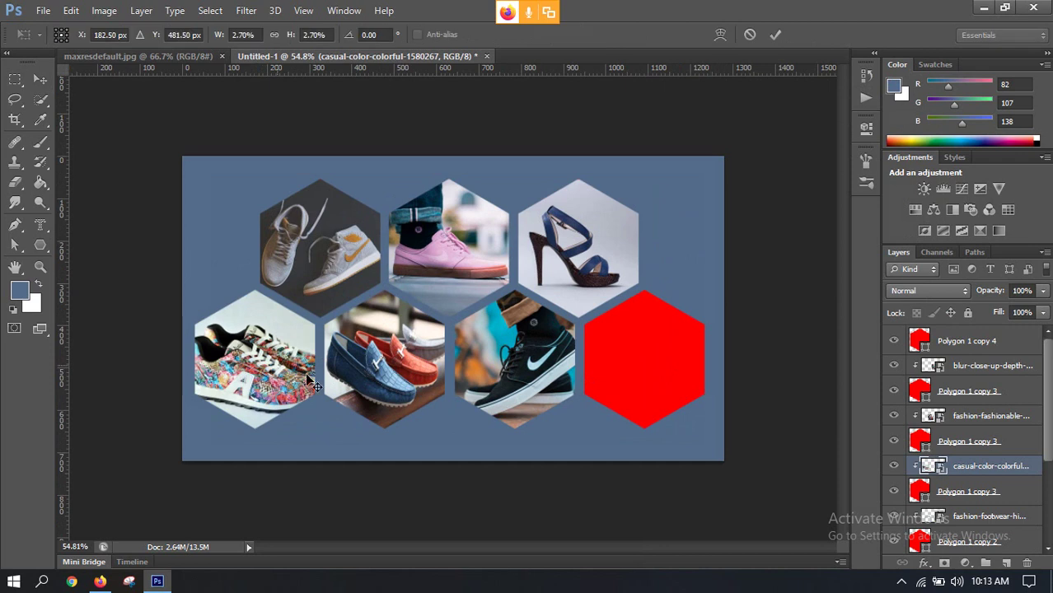
pyautogui.moveTo(366, 360); pyautogui.dragTo(342, 360)
pyautogui.hotkey('ctrl', 'z')
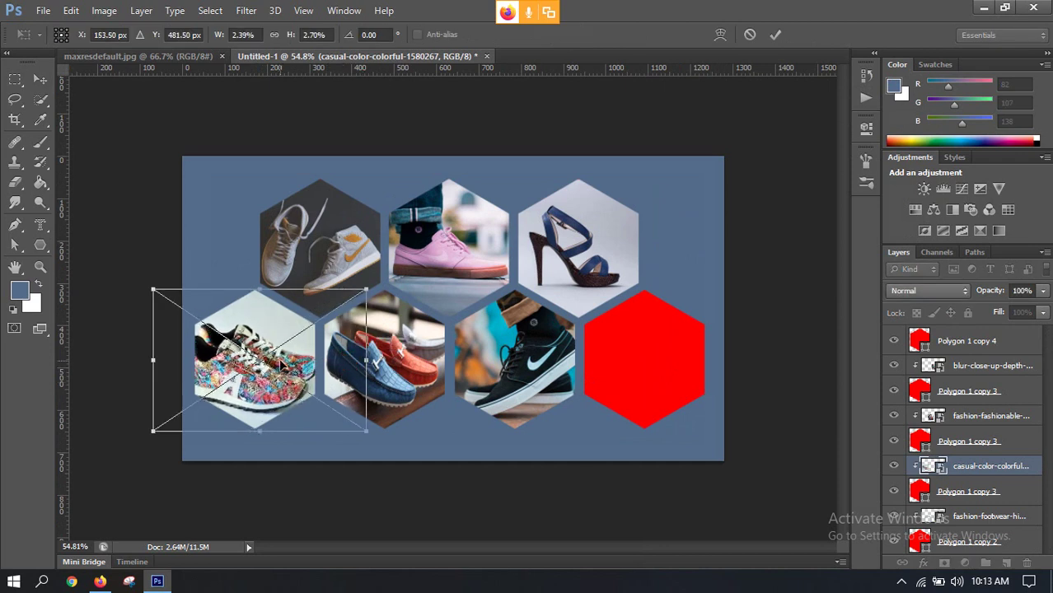
pyautogui.click(774, 35)
# Check the whole banner and delete the colorful sneaker photo from the lower-left hexagon
pyautogui.scroll(-2, 284, 347)
pyautogui.scroll(3, 285, 348)
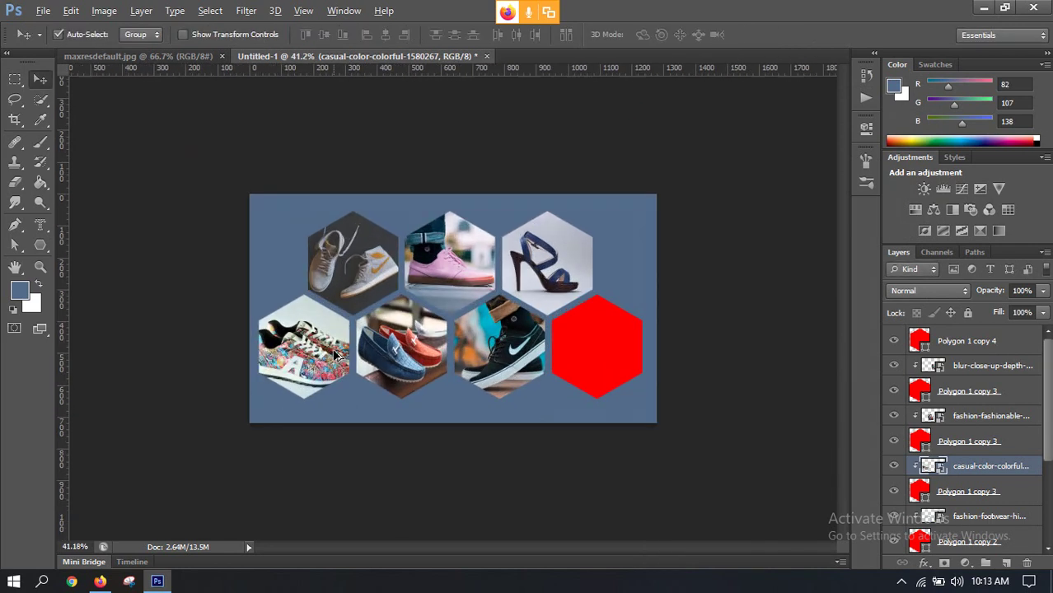
pyautogui.press('Delete')
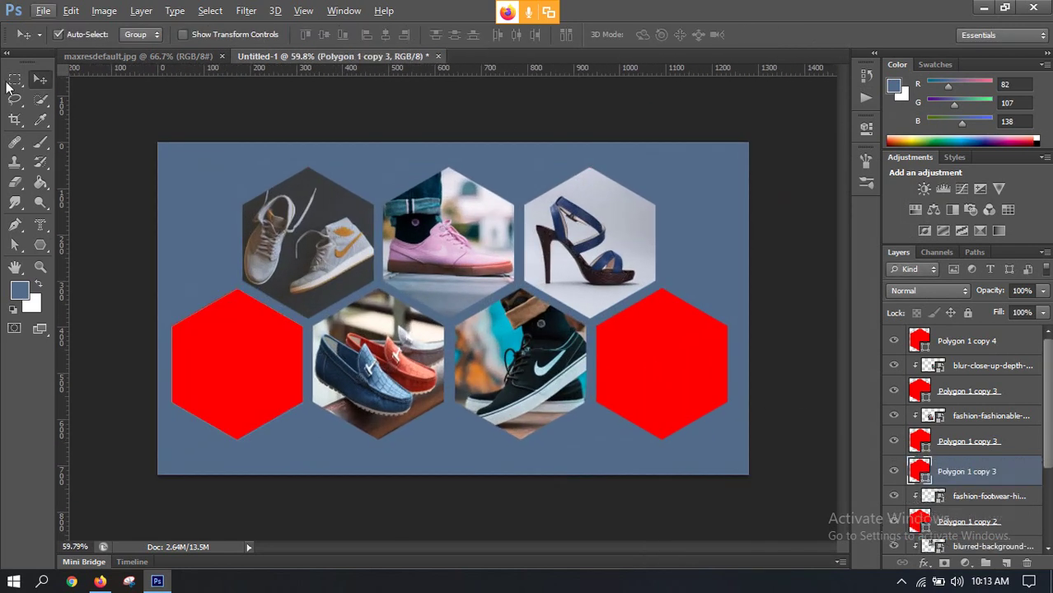
# Place the couple-fashion-footwear-112285 sandals photo above the lower-left hexagon's layer
pyautogui.click(43, 10)
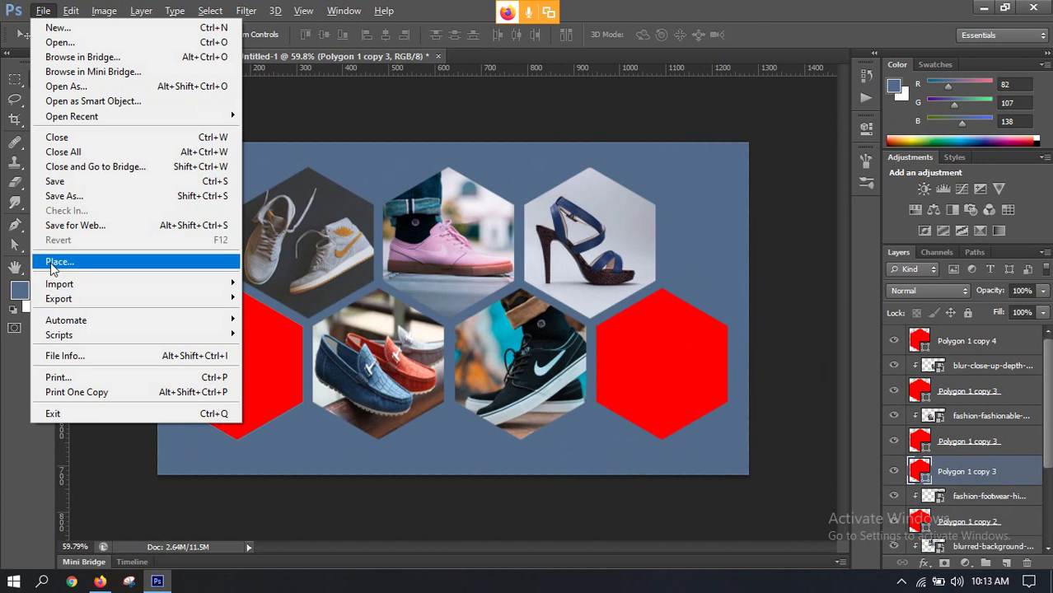
pyautogui.click(51, 263)
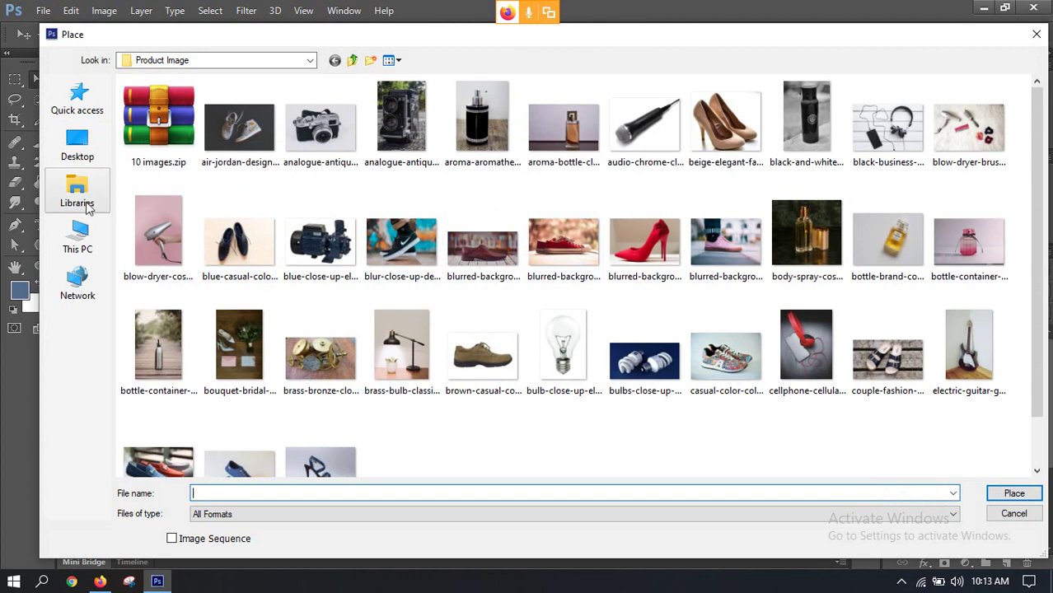
pyautogui.doubleClick(869, 362)
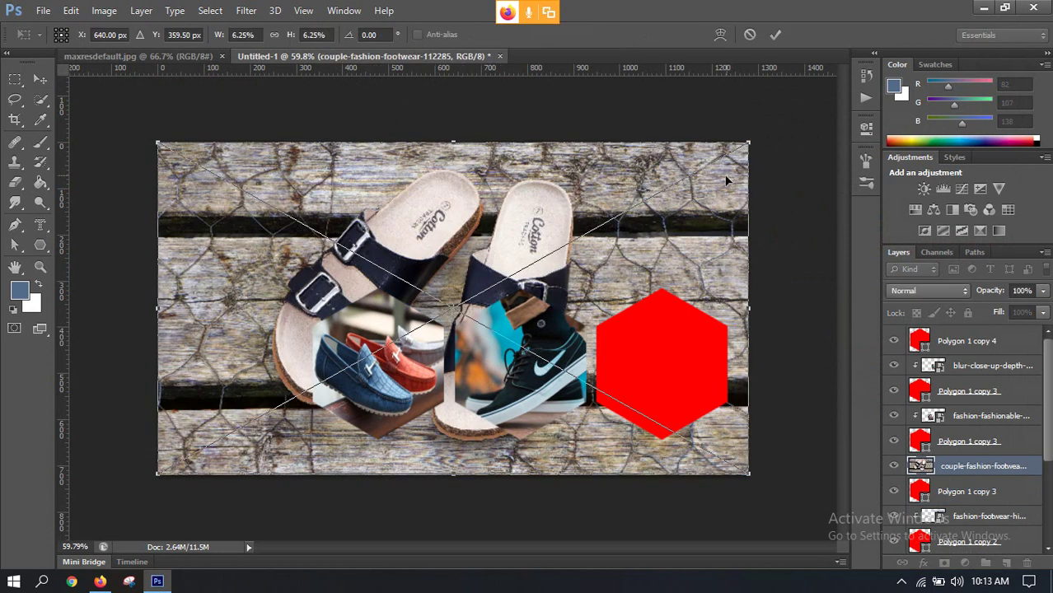
# Try the sandals photo at 2.85% over the lower-left hexagon, and remove it again
pyautogui.moveTo(750, 142); pyautogui.dragTo(463, 243)
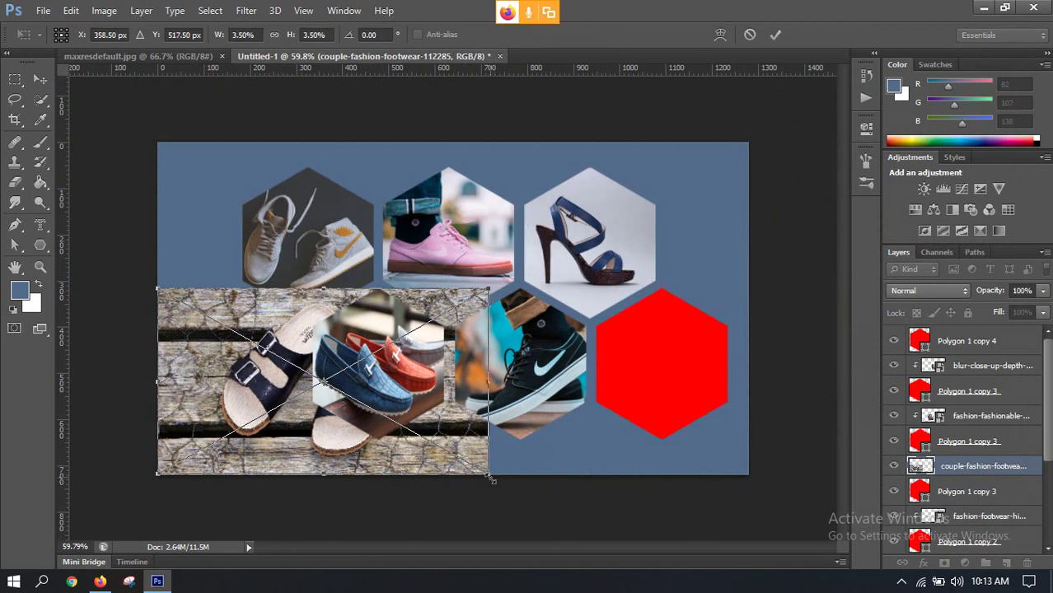
pyautogui.moveTo(490, 477); pyautogui.dragTo(429, 442)
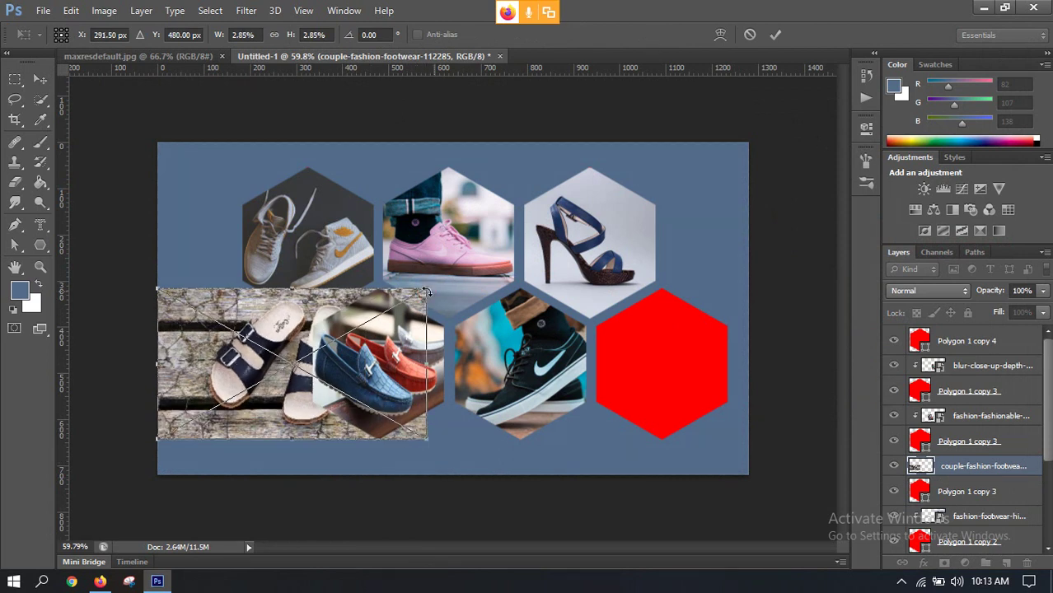
pyautogui.click(774, 34)
pyautogui.hotkey('ctrl', 'alt', 'g')
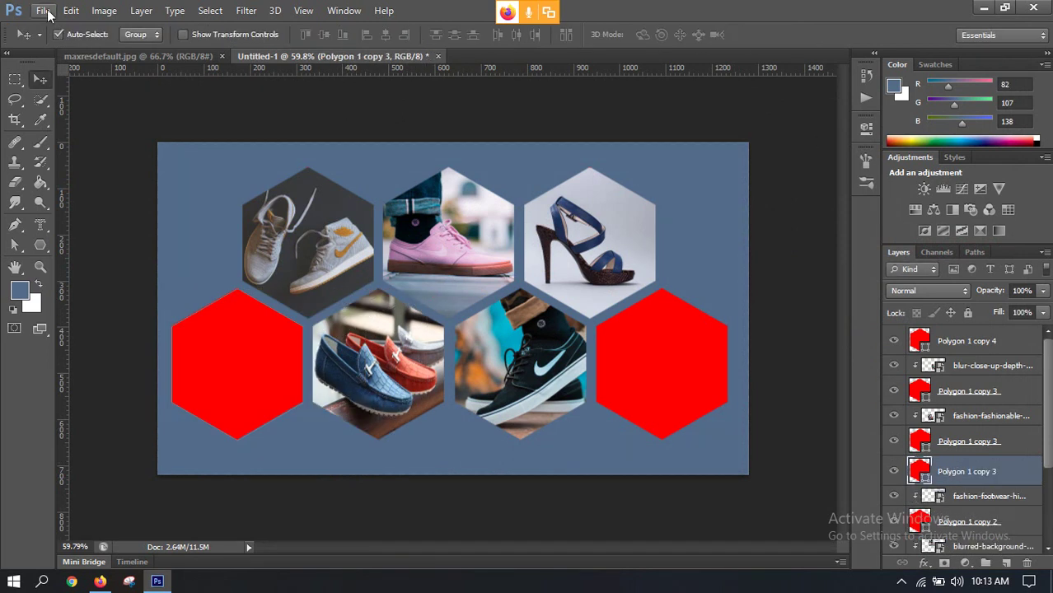
# Place the bottle-container-glass-1830450 pink perfume photo above the lower-left hexagon's layer
pyautogui.click(43, 9)
pyautogui.click(85, 263)
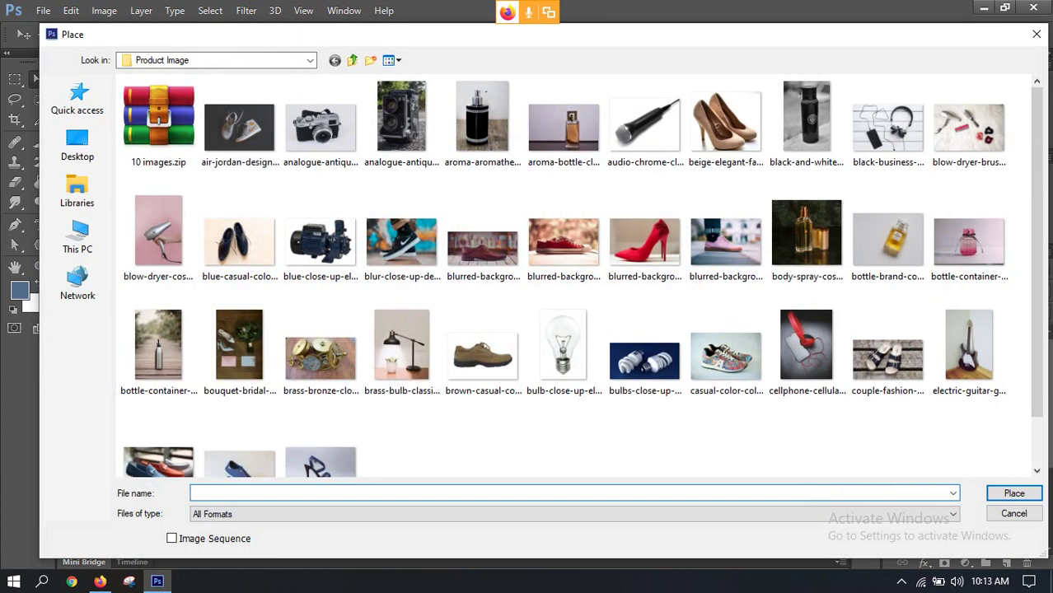
pyautogui.scroll(-1, 642, 348)
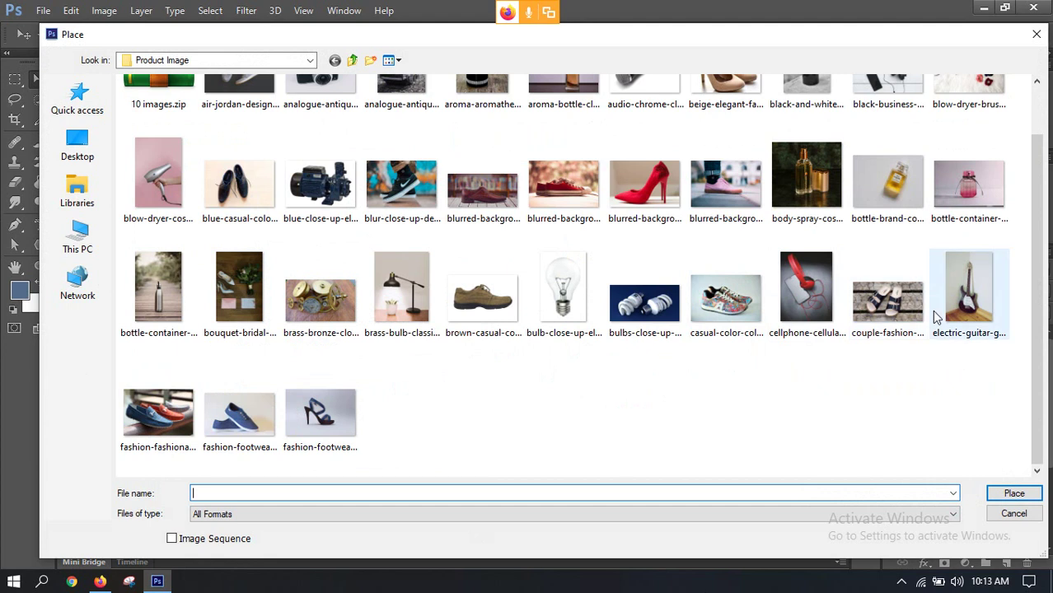
pyautogui.scroll(1, 918, 323)
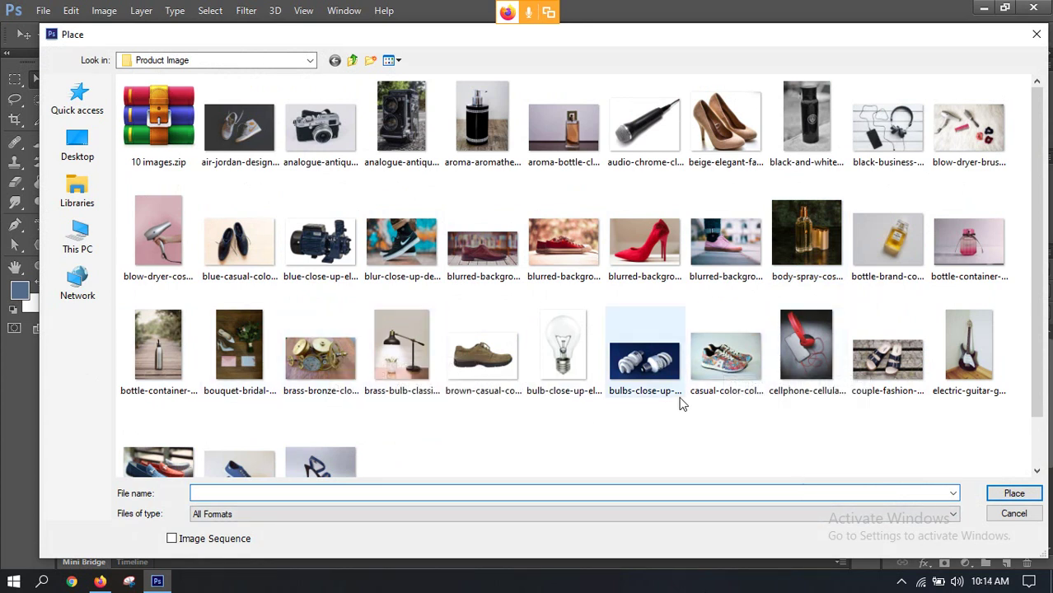
pyautogui.doubleClick(969, 239)
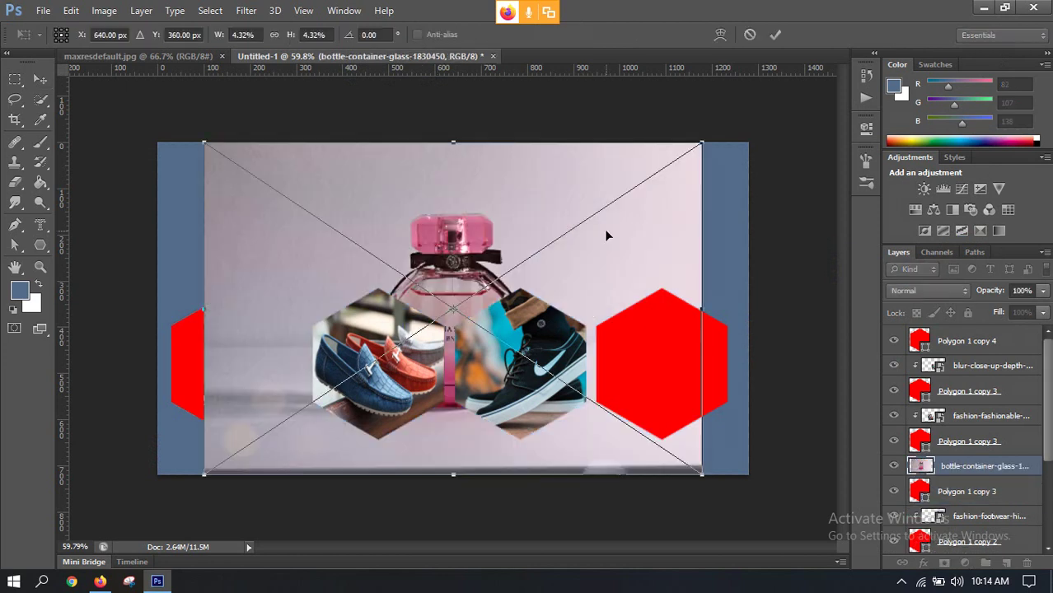
# Scale the pink perfume photo to about 2.16% and position it over the lower-left hexagon
pyautogui.moveTo(699, 133); pyautogui.dragTo(451, 236)
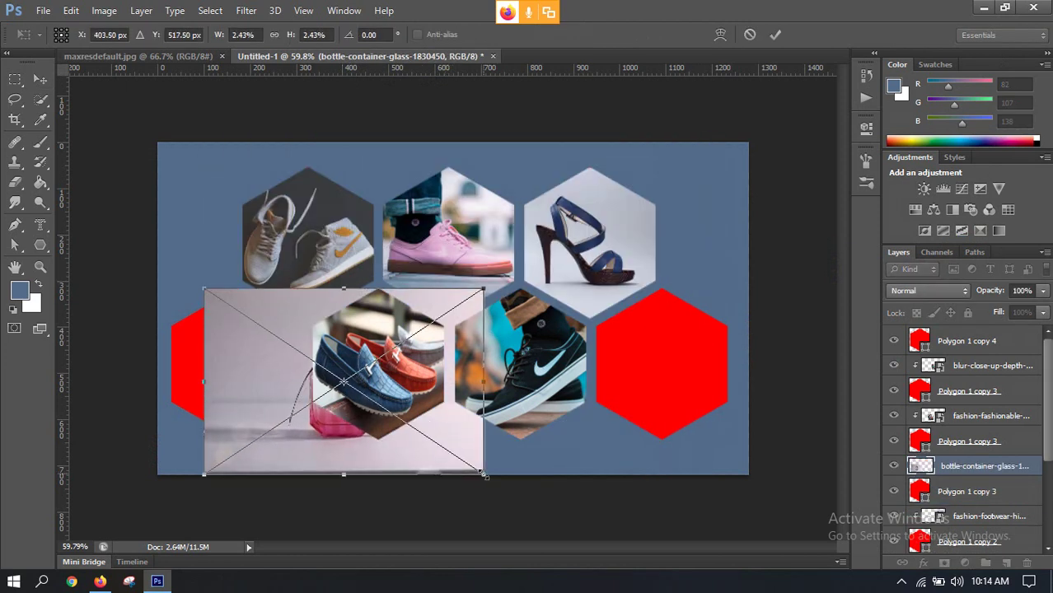
pyautogui.moveTo(484, 475); pyautogui.dragTo(434, 441)
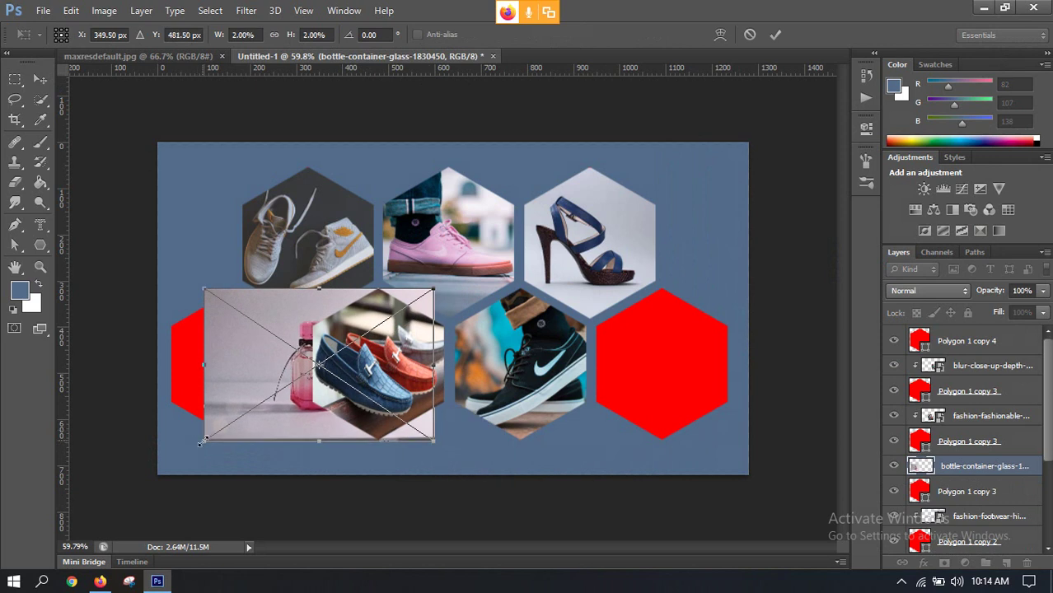
pyautogui.moveTo(202, 442); pyautogui.dragTo(153, 475)
pyautogui.moveTo(436, 482); pyautogui.dragTo(378, 439)
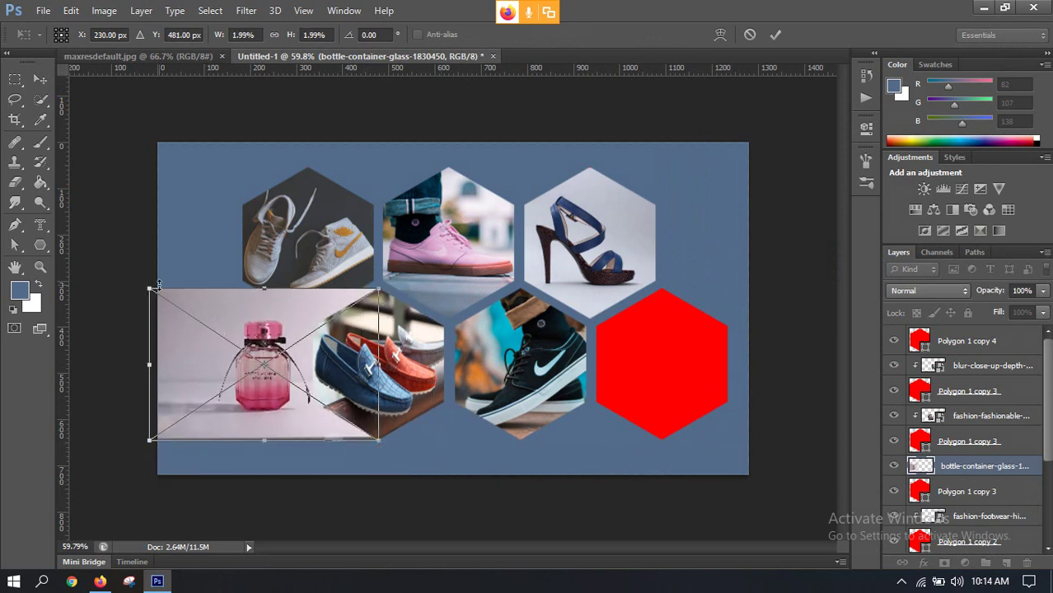
pyautogui.moveTo(150, 441); pyautogui.dragTo(132, 451)
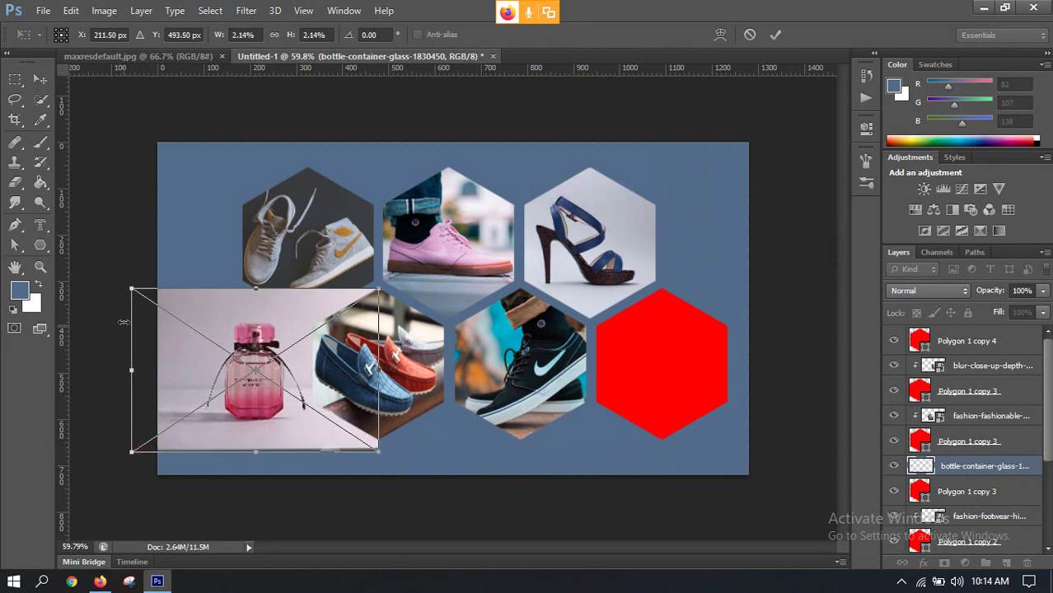
pyautogui.moveTo(378, 290)
pyautogui.mouseDown()
pyautogui.moveTo(359, 312)
pyautogui.moveTo(380, 288)
pyautogui.mouseUp()
pyautogui.click(775, 34)
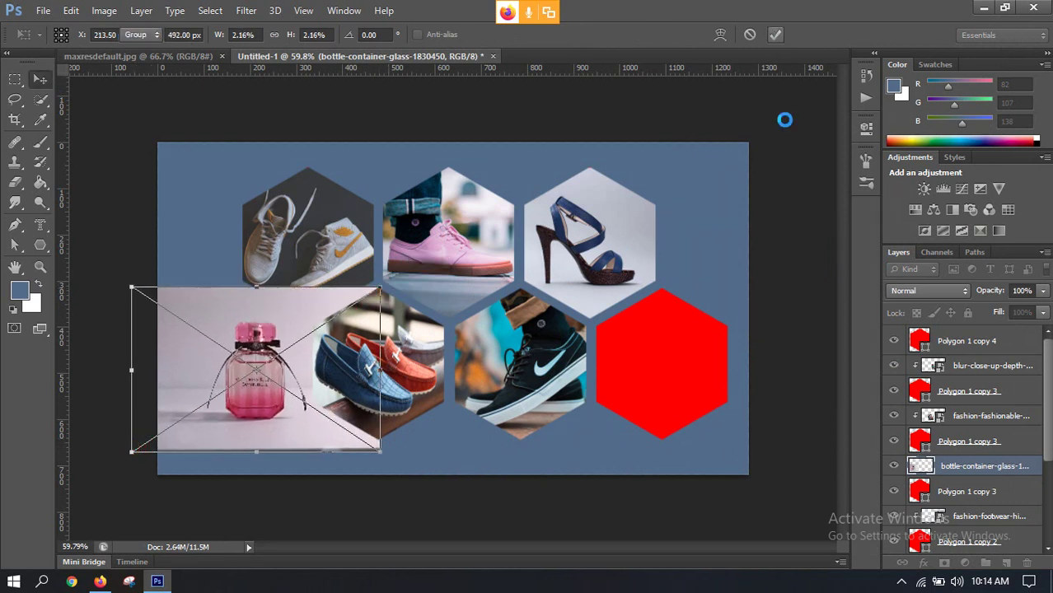
# Clip the pink perfume photo to the lower-left hexagon and center the bottle inside it
pyautogui.rightClick(963, 468)
pyautogui.click(692, 290)
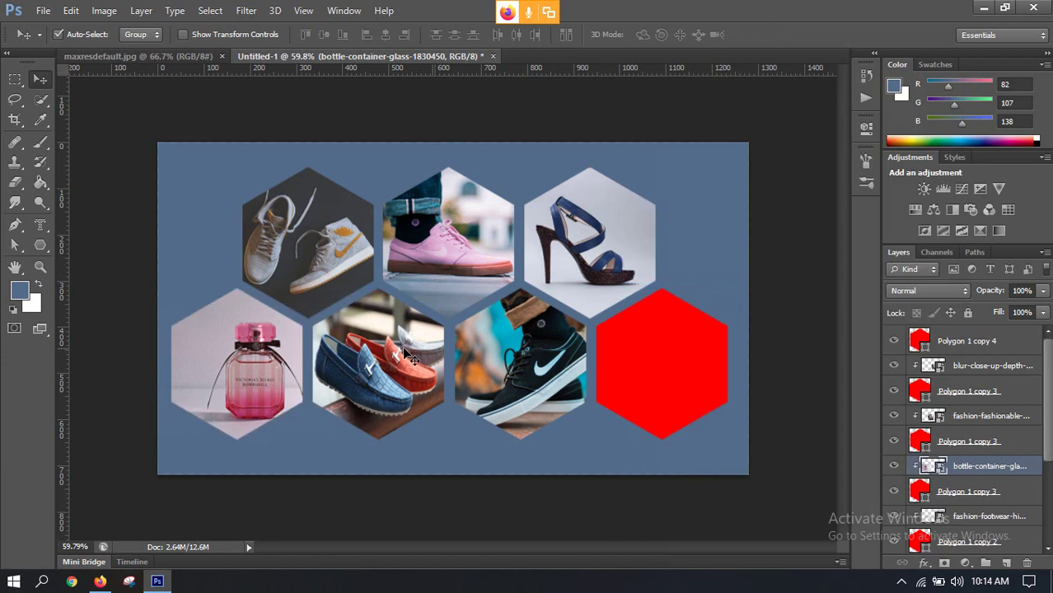
pyautogui.moveTo(247, 372); pyautogui.dragTo(246, 375)
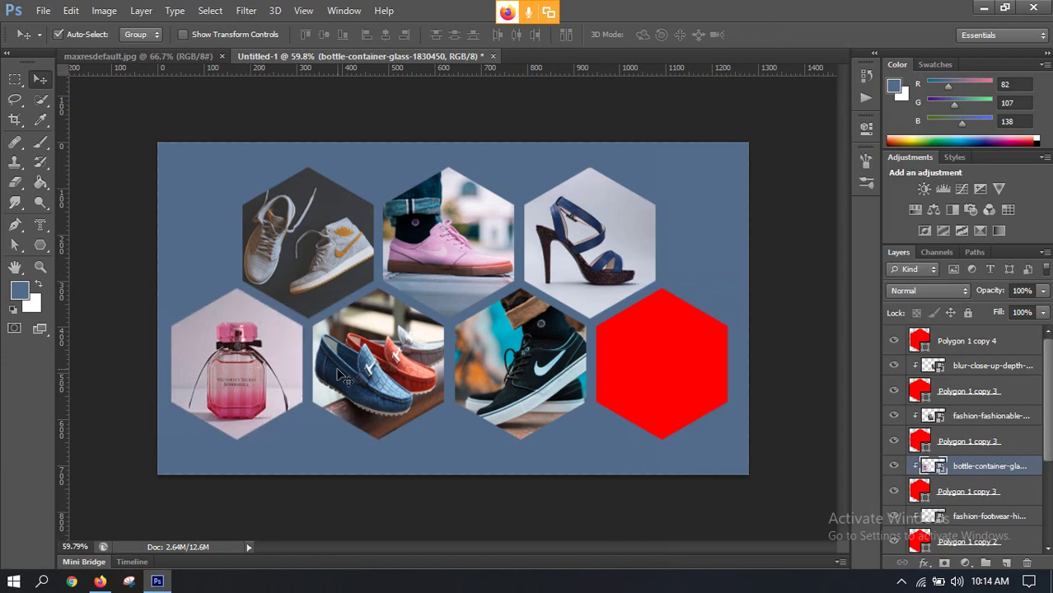
pyautogui.press('Right')
pyautogui.press('Right')
pyautogui.press('Right')
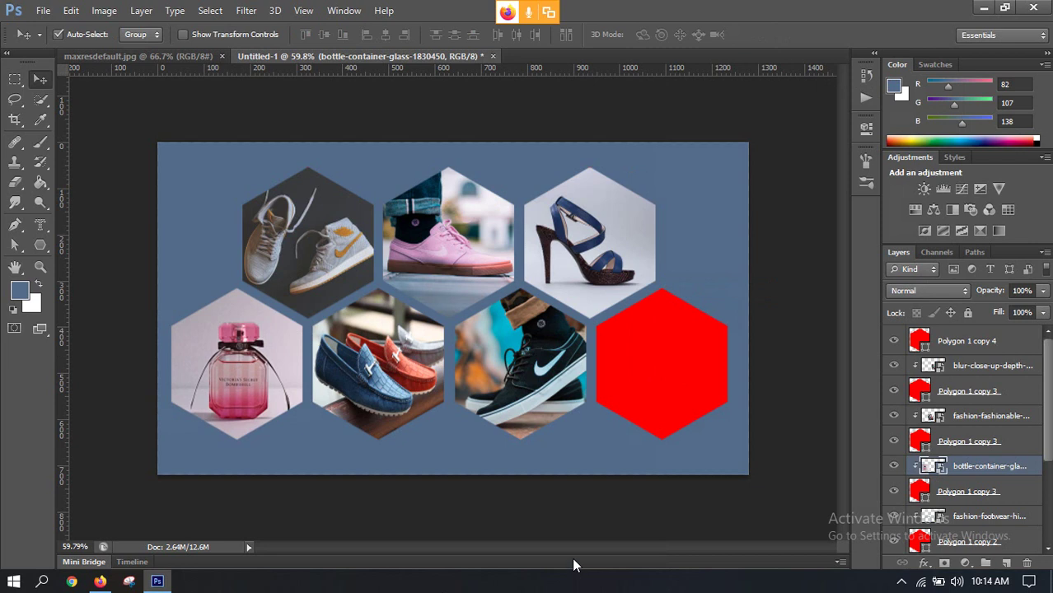
# Place the aroma-bottle-close-up-1653085 perfume photo above the lower-right red hexagon's layer, Polygon 1 copy 4
pyautogui.click(641, 354)
pyautogui.click(43, 10)
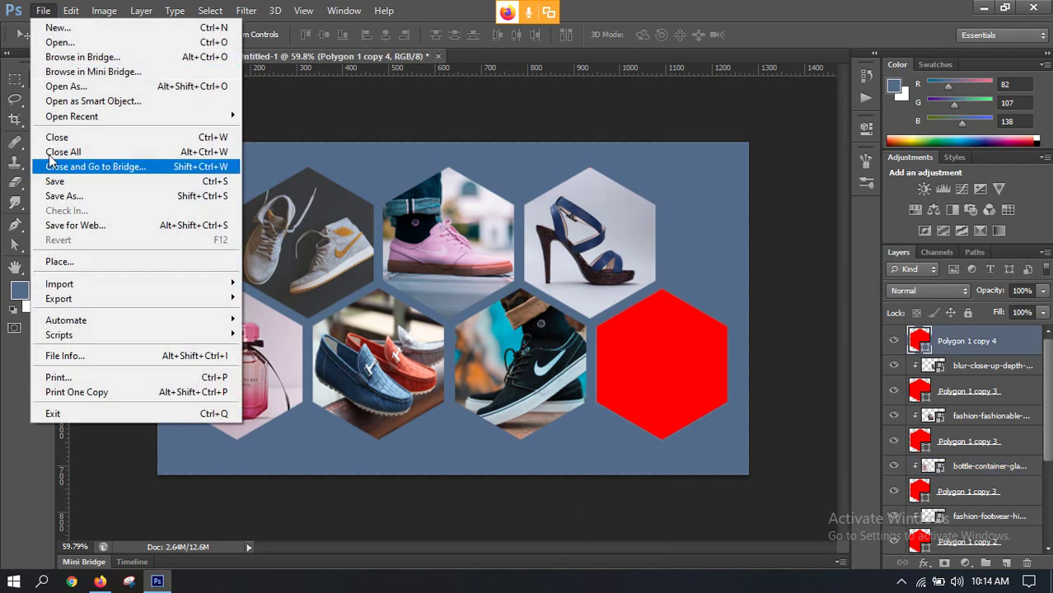
pyautogui.click(75, 260)
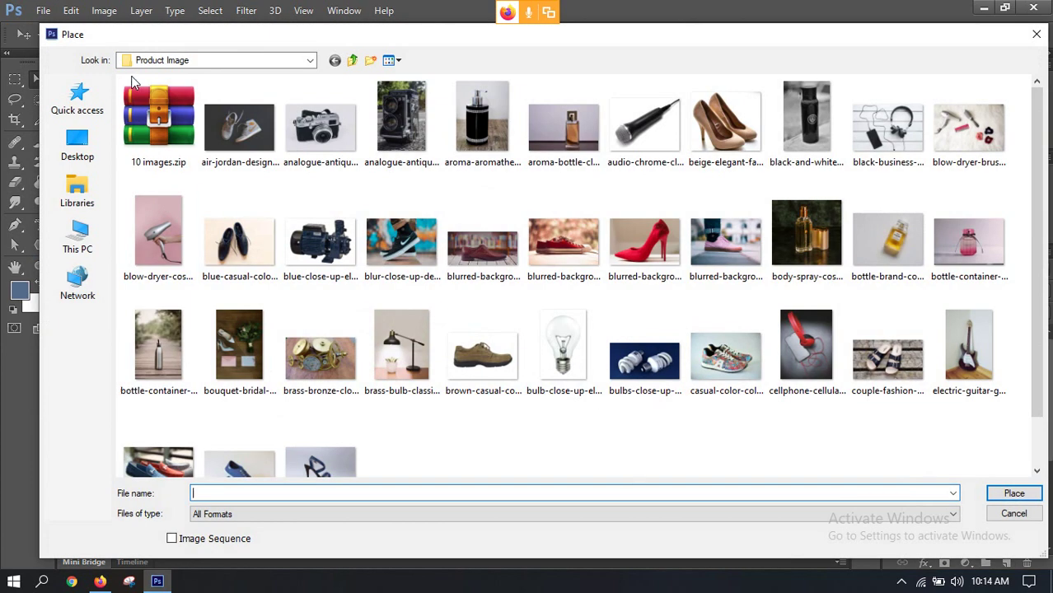
pyautogui.scroll(-1, 424, 293)
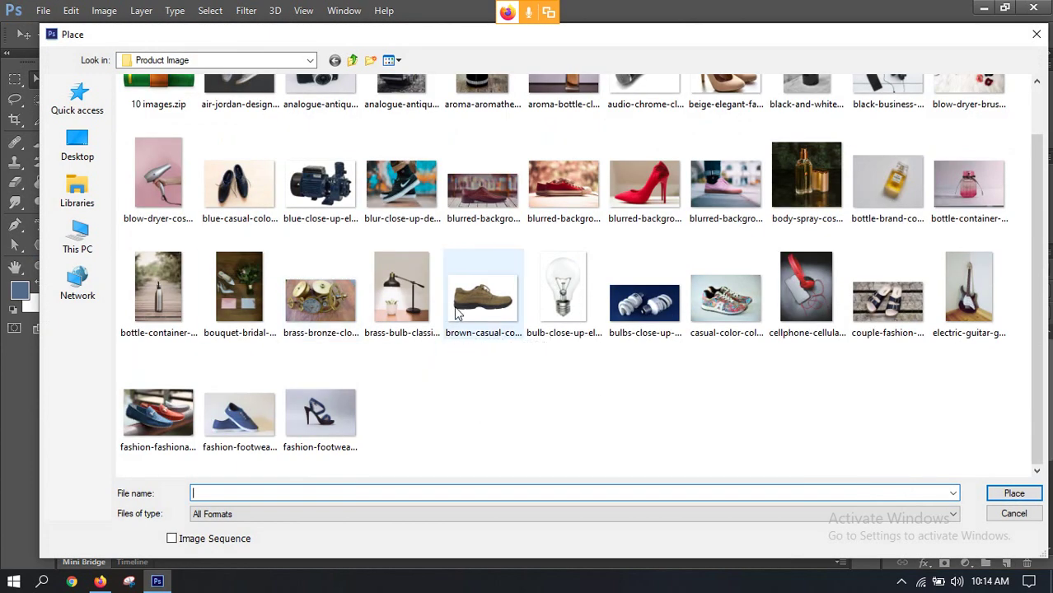
pyautogui.scroll(1, 464, 299)
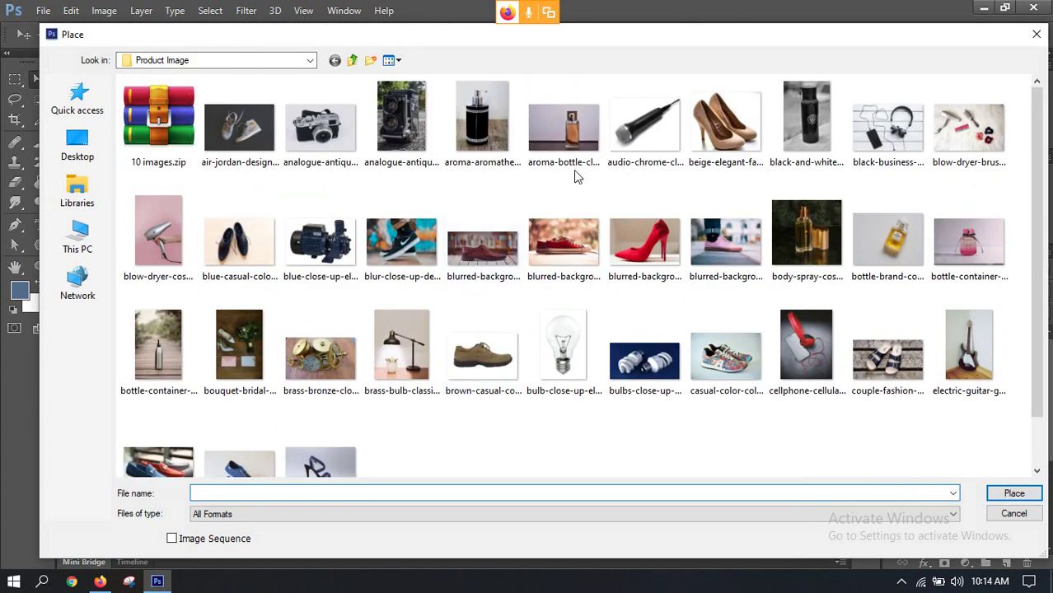
pyautogui.click(559, 149)
pyautogui.doubleClick(559, 149)
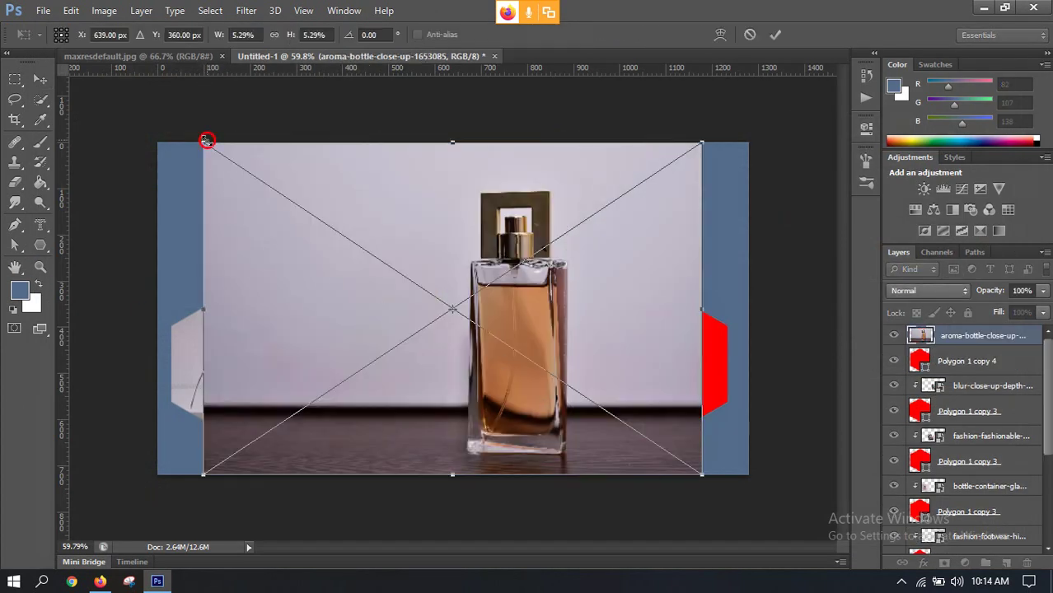
# Scale the amber perfume photo to about 2.48% with its bottle over the lower-right hexagon
pyautogui.moveTo(206, 140); pyautogui.dragTo(472, 323)
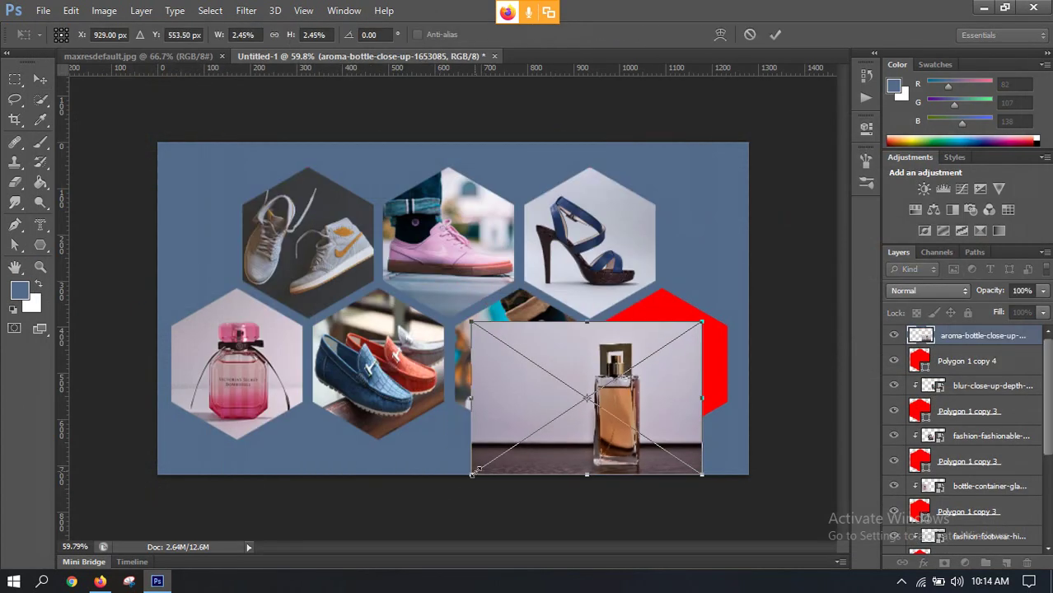
pyautogui.moveTo(472, 472); pyautogui.dragTo(520, 441)
pyautogui.moveTo(702, 322); pyautogui.dragTo(754, 287)
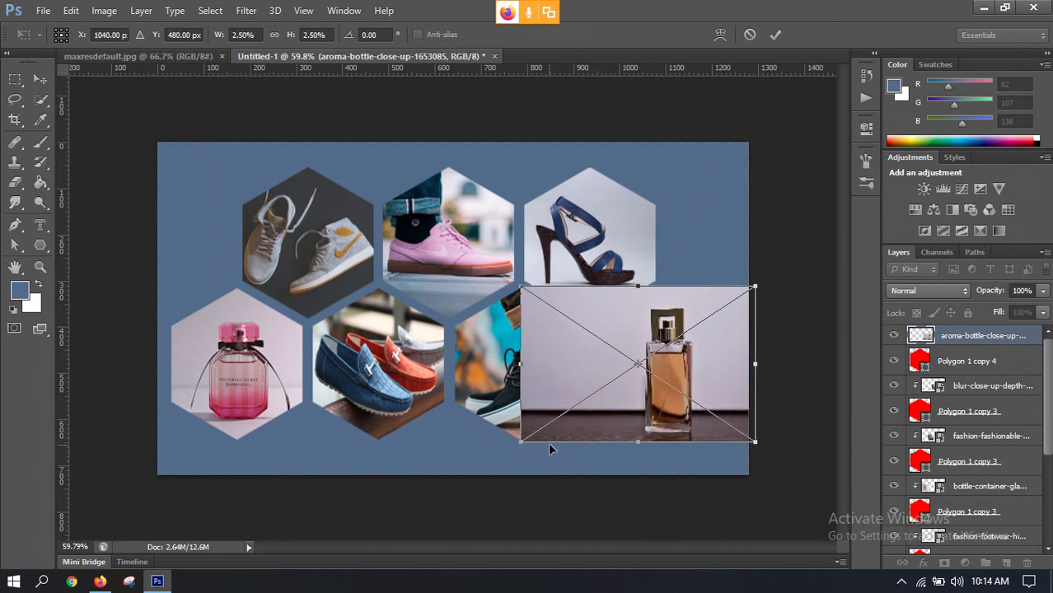
pyautogui.moveTo(755, 443)
pyautogui.mouseDown()
pyautogui.moveTo(721, 425)
pyautogui.moveTo(753, 440)
pyautogui.mouseUp()
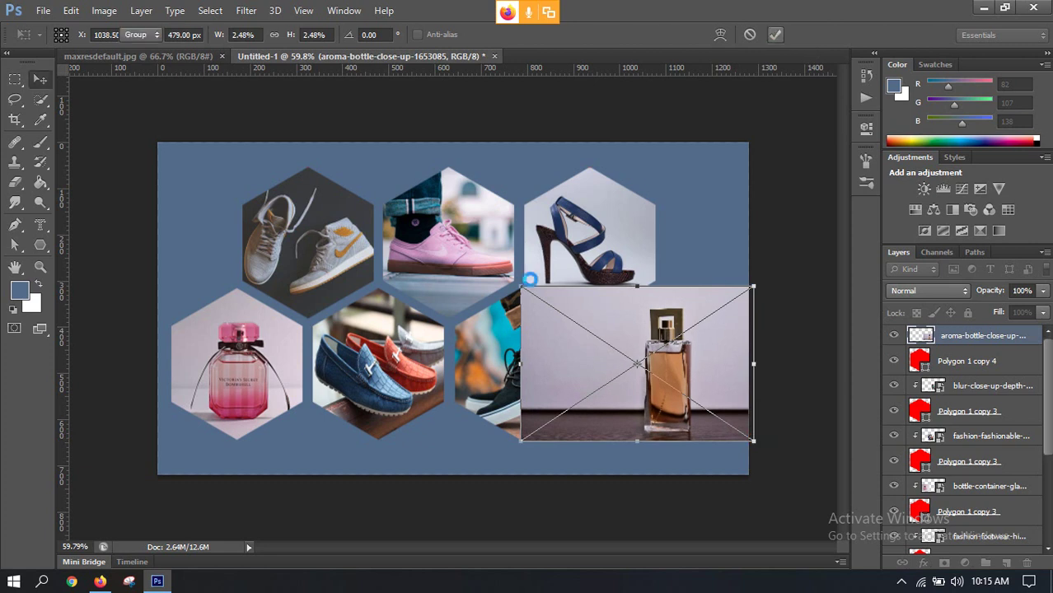
pyautogui.click(776, 35)
# Switch to the Google Meet call in Firefox, admit the waiting participant, and return to Photoshop
pyautogui.click(99, 580)
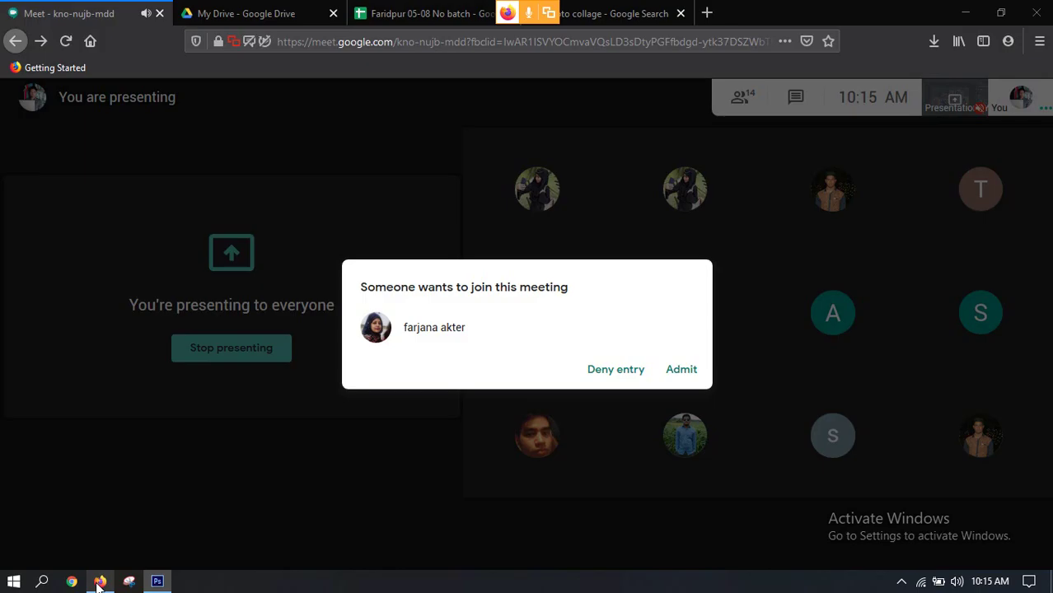
pyautogui.click(684, 370)
pyautogui.click(157, 582)
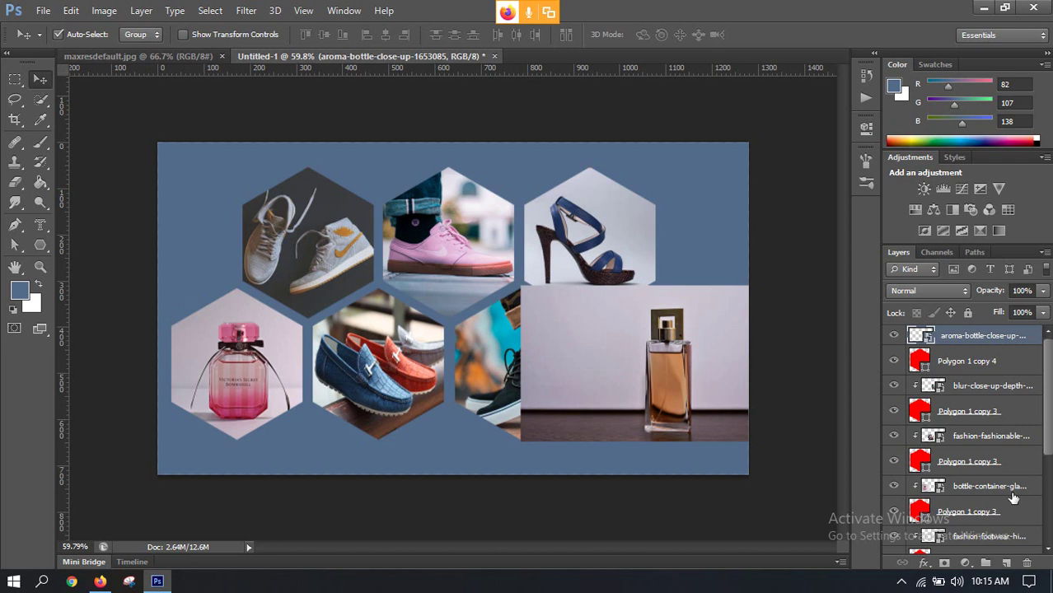
# Clip the amber perfume photo to the lower-right hexagon and shift it slightly left
pyautogui.rightClick(964, 342)
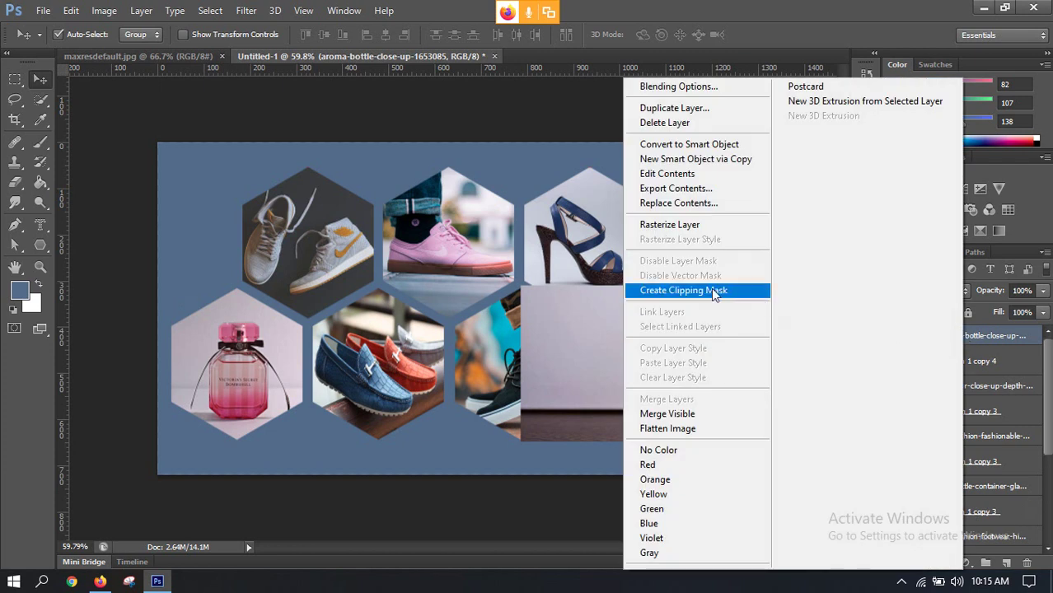
pyautogui.click(707, 290)
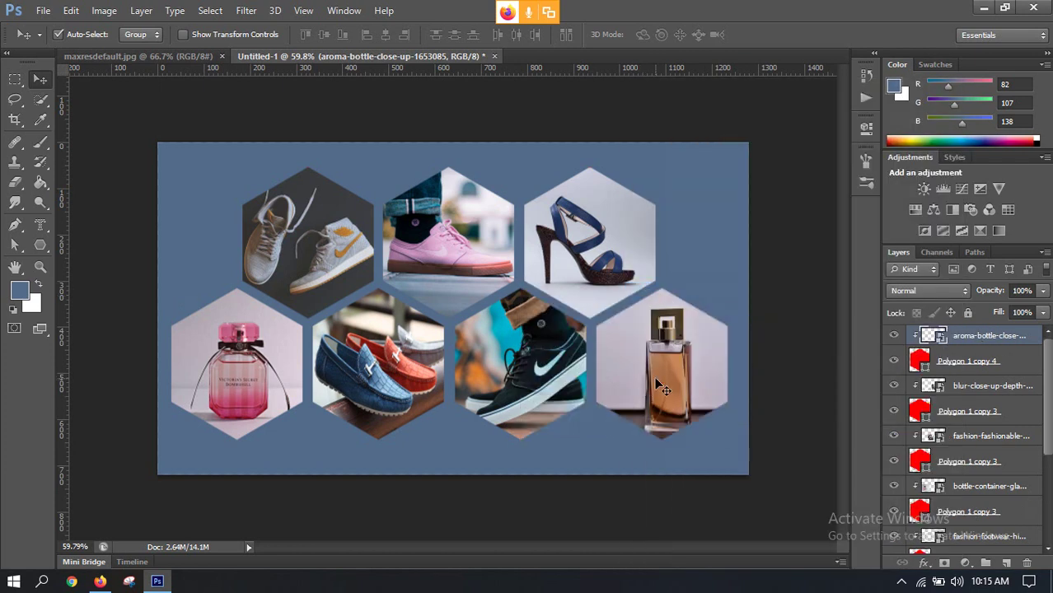
pyautogui.moveTo(655, 380); pyautogui.dragTo(650, 380)
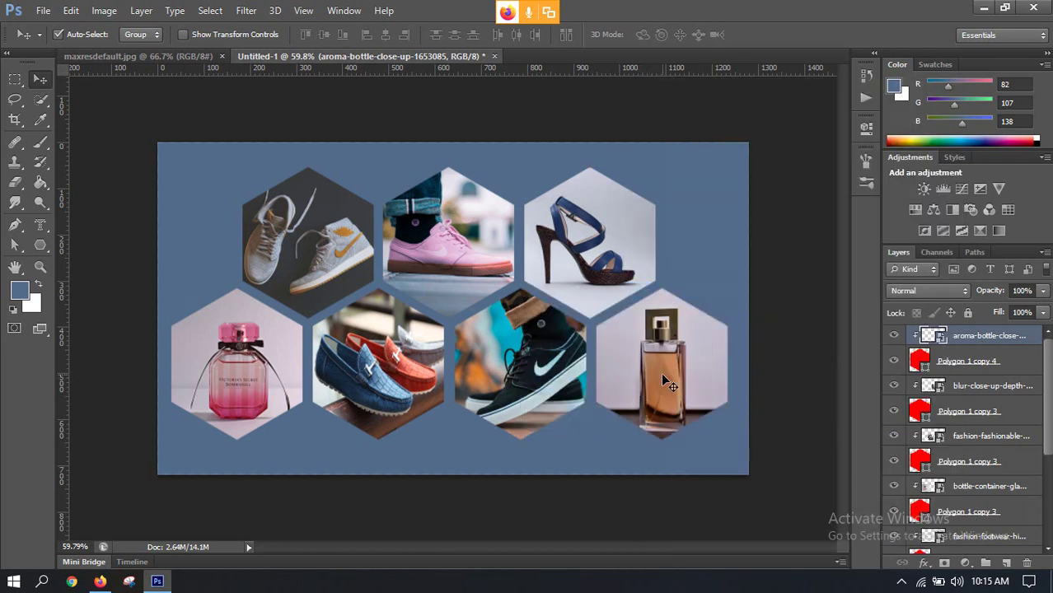
# Shrink the clipped amber perfume photo slightly to 2.44% inside the lower-right hexagon
pyautogui.hotkey('ctrl', 't')
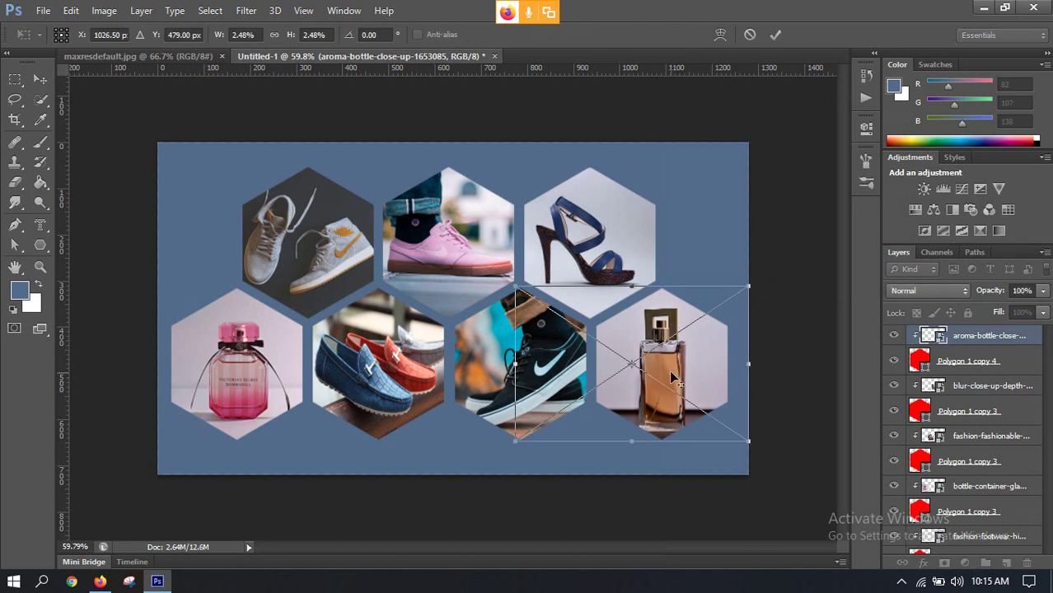
pyautogui.scroll(3, 672, 378)
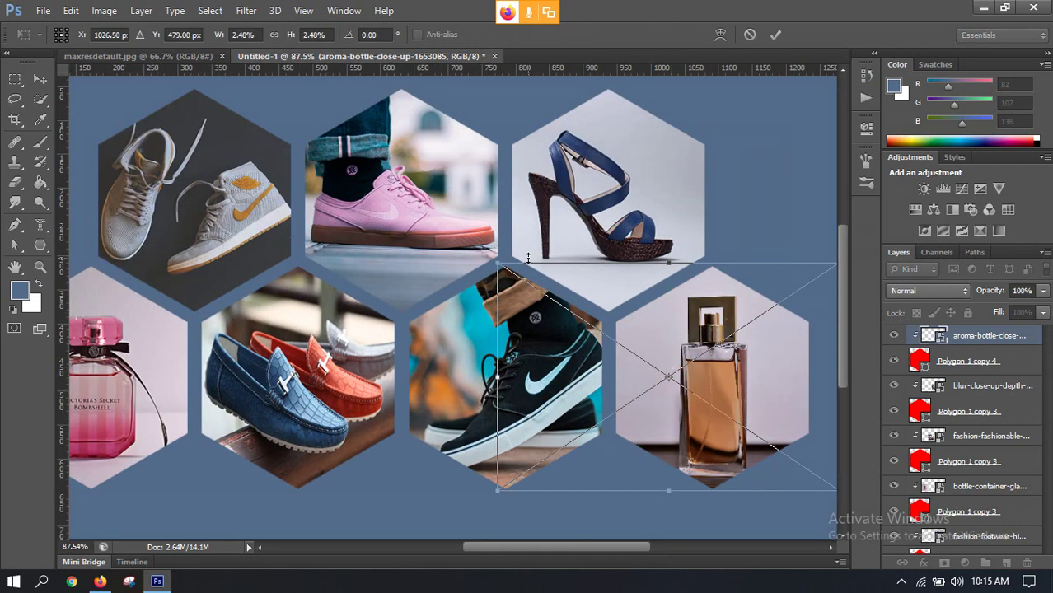
pyautogui.moveTo(497, 255); pyautogui.dragTo(501, 259)
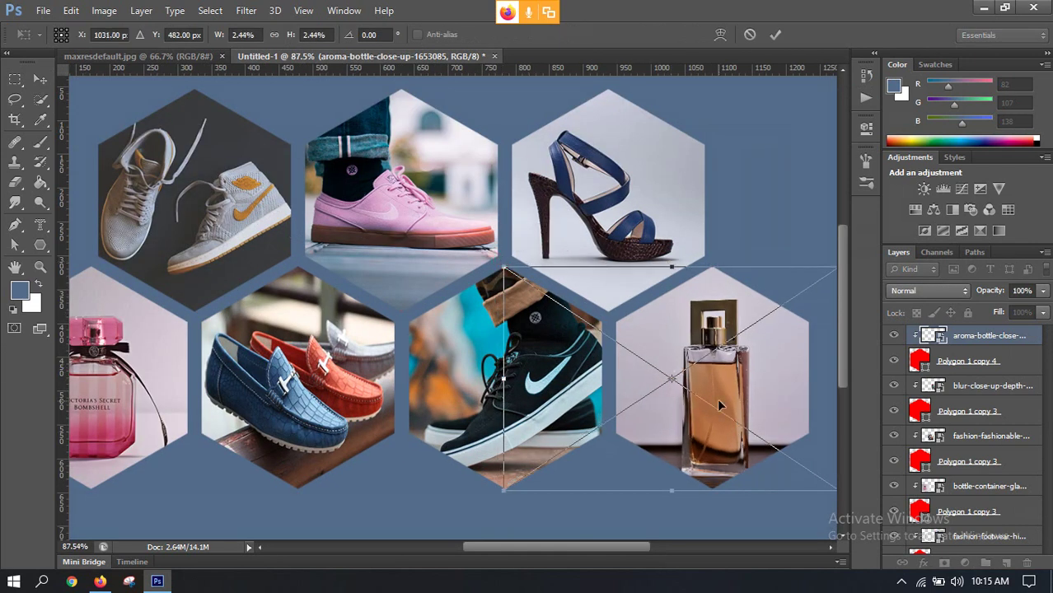
pyautogui.click(775, 34)
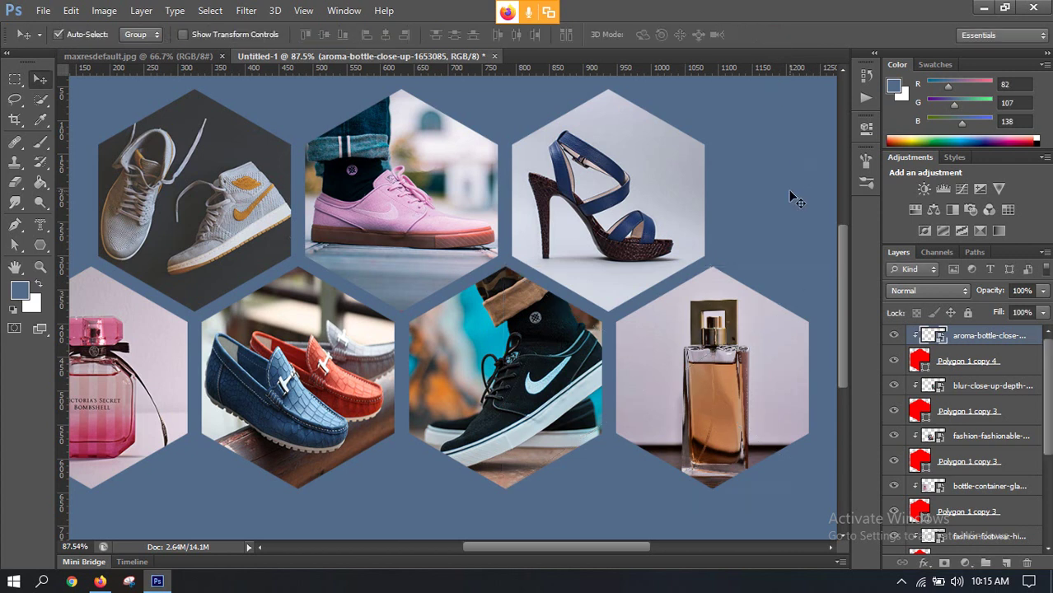
# Examine the whole banner and its seven photo-filled hexagons at different magnifications
pyautogui.scroll(-4, 651, 369)
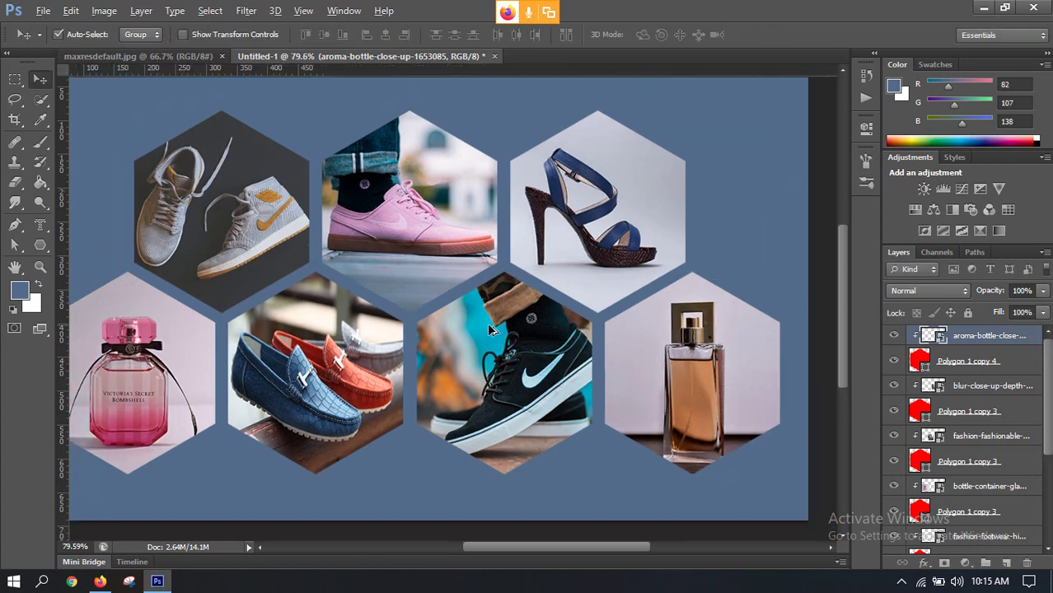
pyautogui.scroll(2, 482, 310)
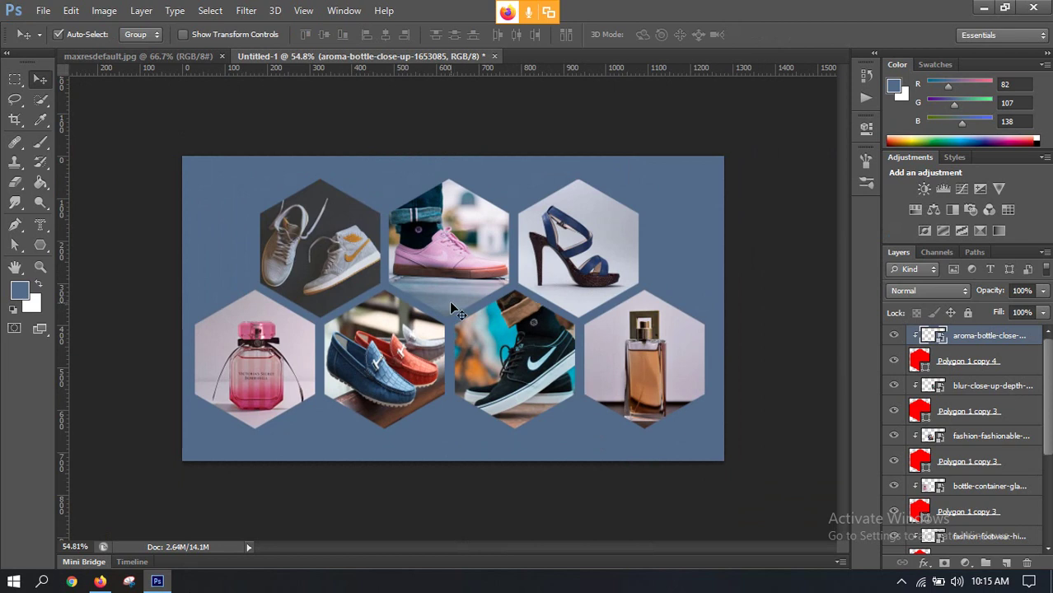
pyautogui.scroll(-3, 449, 303)
pyautogui.scroll(1, 482, 299)
pyautogui.scroll(2, 482, 296)
pyautogui.scroll(-2, 486, 301)
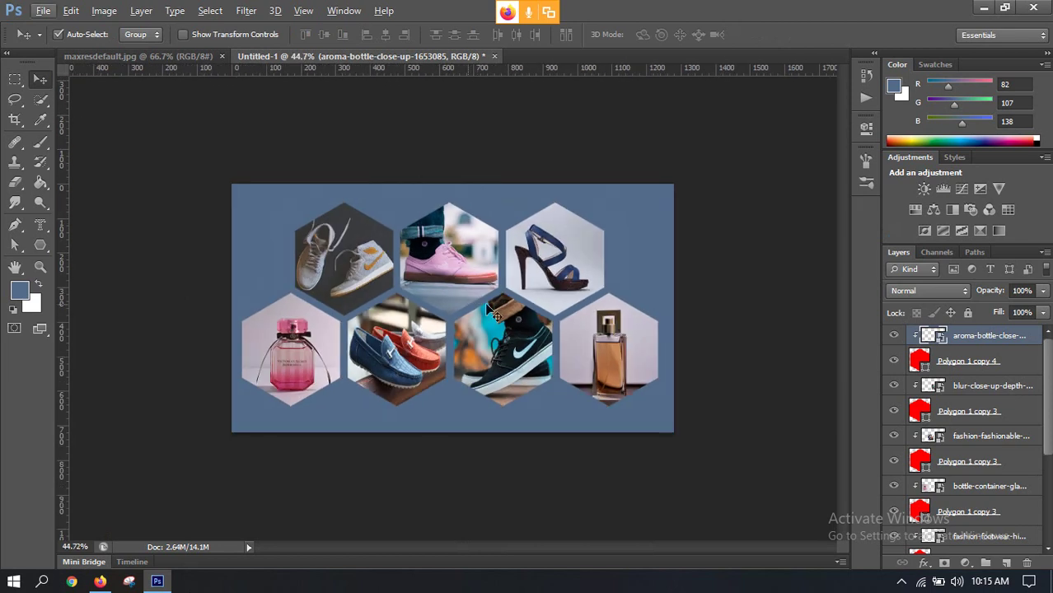
pyautogui.scroll(1, 531, 337)
pyautogui.scroll(-2, 511, 329)
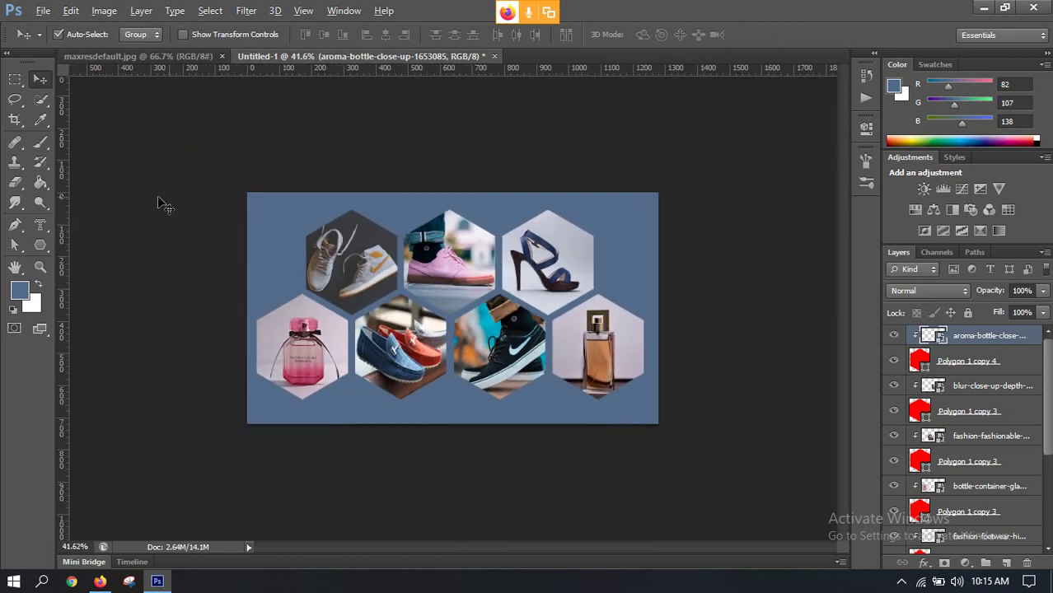
pyautogui.scroll(1, 401, 313)
pyautogui.scroll(2, 396, 309)
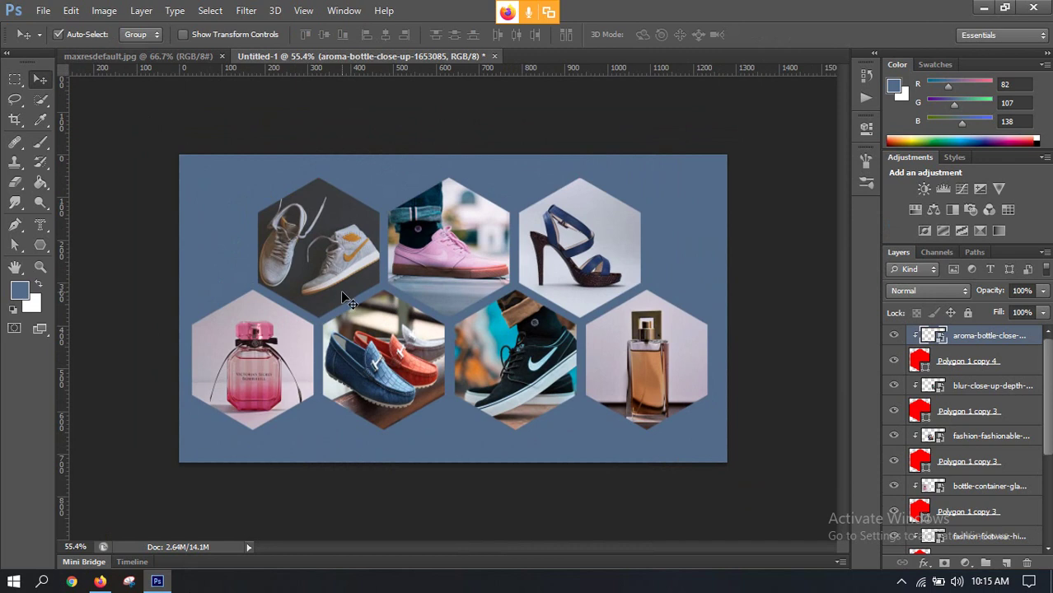
# Apply a solid white stroke 2 pt wide to all seven hexagon shape layers at once
pyautogui.click(972, 359)
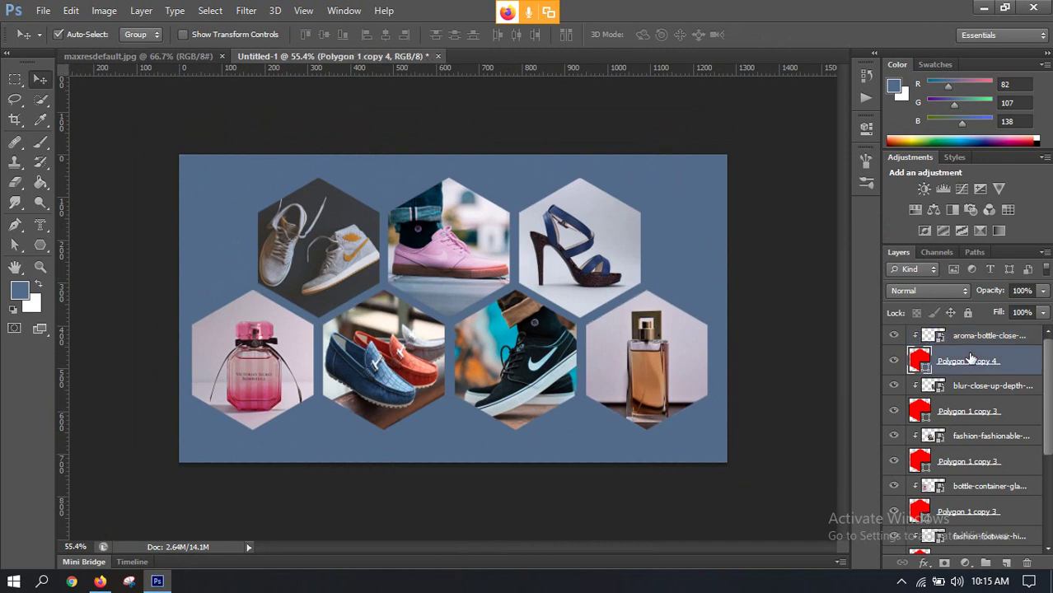
pyautogui.keyDown('ctrl'); pyautogui.click(957, 414); pyautogui.keyUp('ctrl')
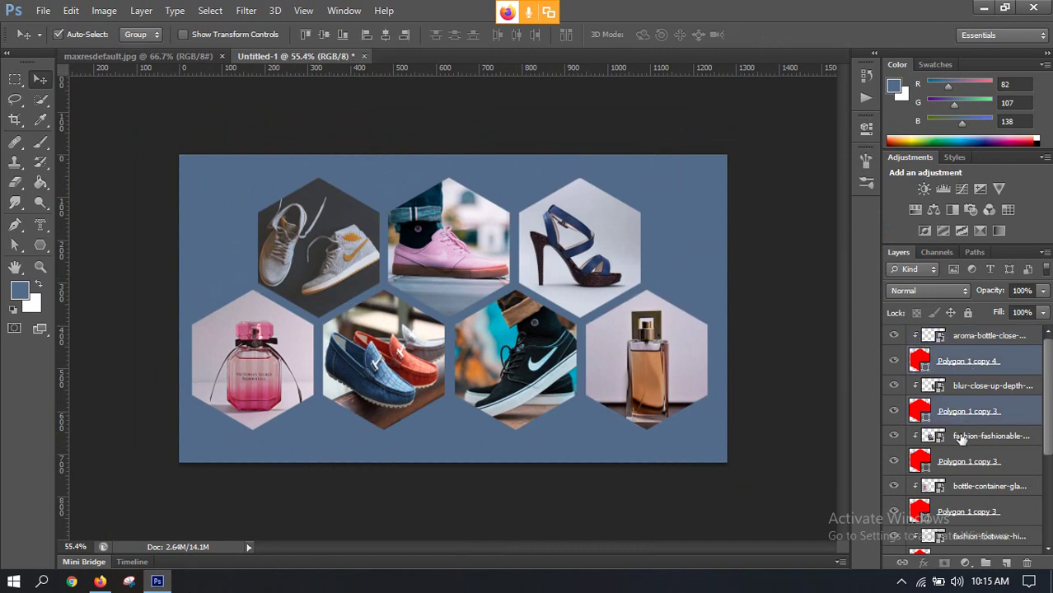
pyautogui.keyDown('ctrl'); pyautogui.click(967, 462); pyautogui.keyUp('ctrl')
pyautogui.keyDown('ctrl'); pyautogui.click(977, 510); pyautogui.keyUp('ctrl')
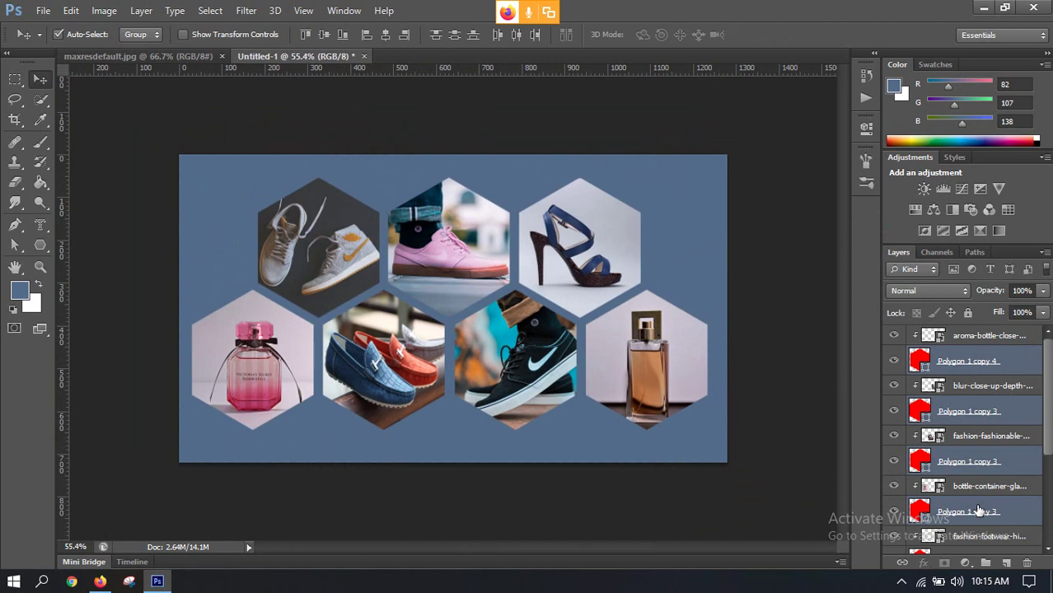
pyautogui.scroll(-2, 981, 430)
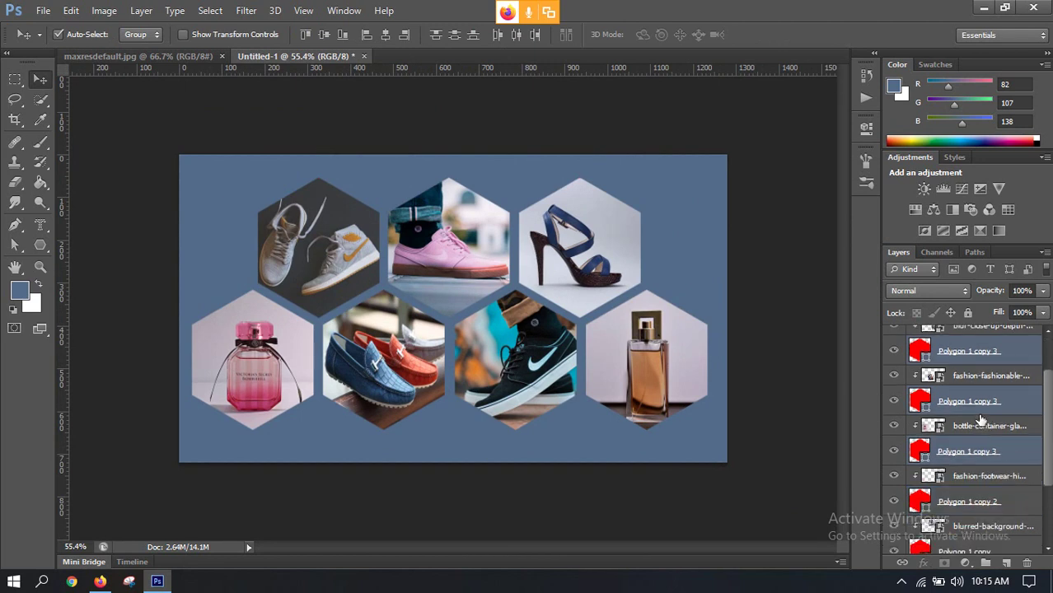
pyautogui.scroll(2, 980, 416)
pyautogui.scroll(-4, 970, 352)
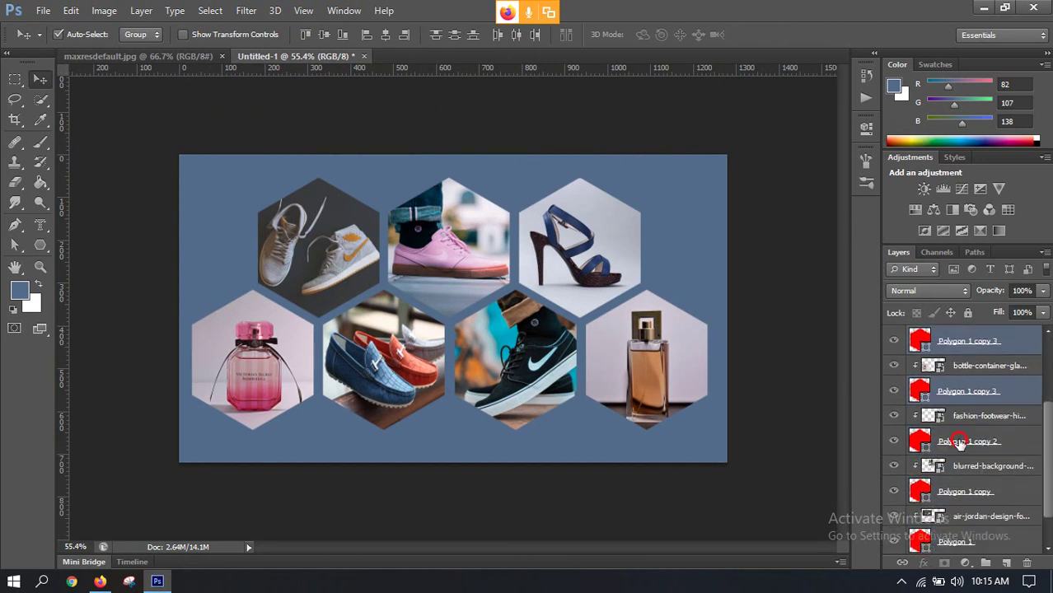
pyautogui.keyDown('ctrl'); pyautogui.click(960, 443); pyautogui.keyUp('ctrl')
pyautogui.keyDown('ctrl'); pyautogui.click(963, 495); pyautogui.keyUp('ctrl')
pyautogui.scroll(-2, 968, 461)
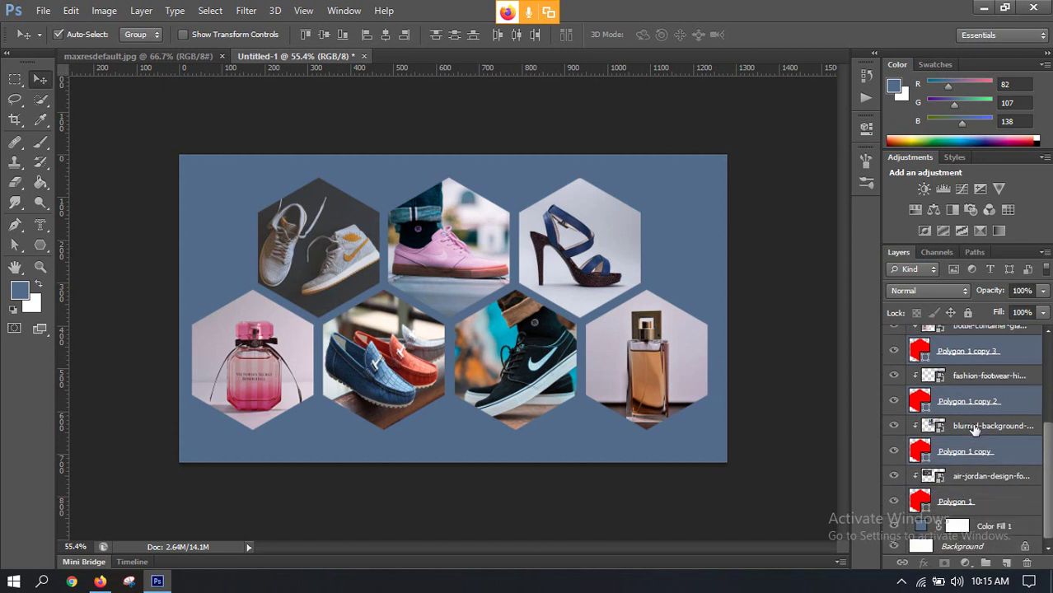
pyautogui.keyDown('ctrl'); pyautogui.click(962, 499); pyautogui.keyUp('ctrl')
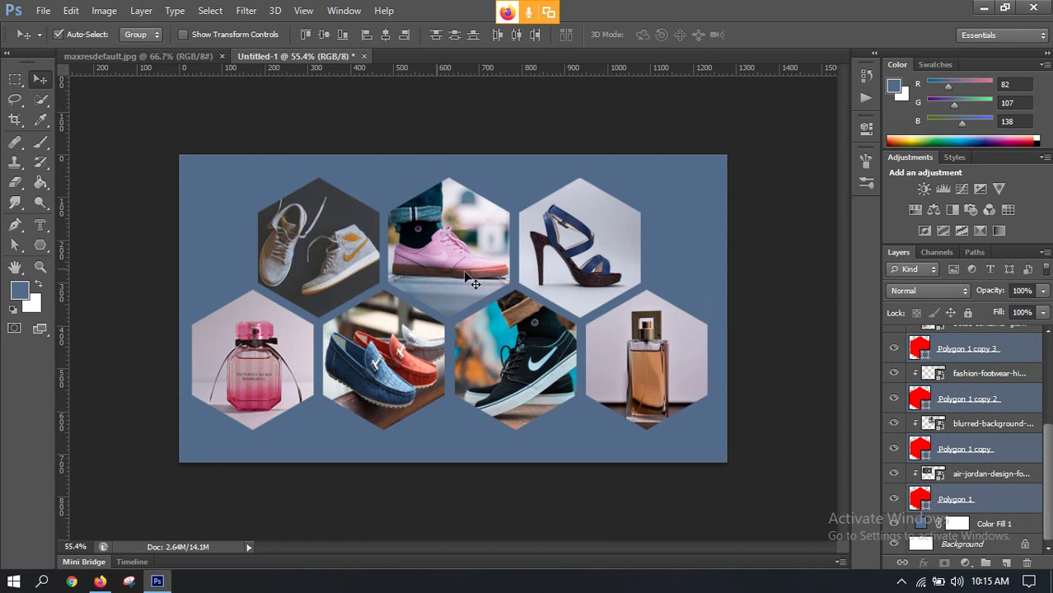
pyautogui.click(17, 247)
pyautogui.click(137, 36)
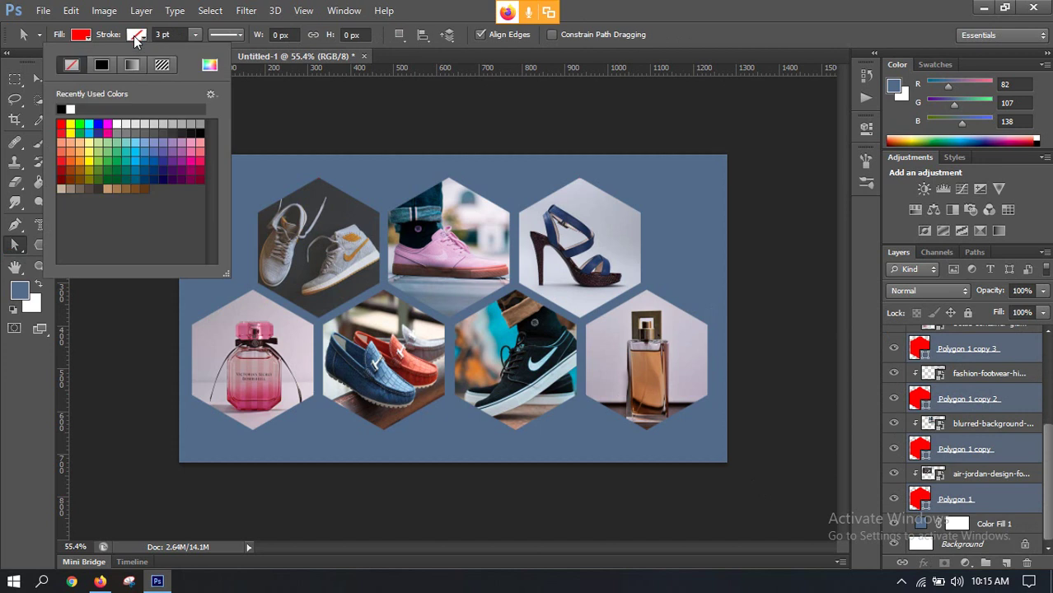
pyautogui.click(71, 106)
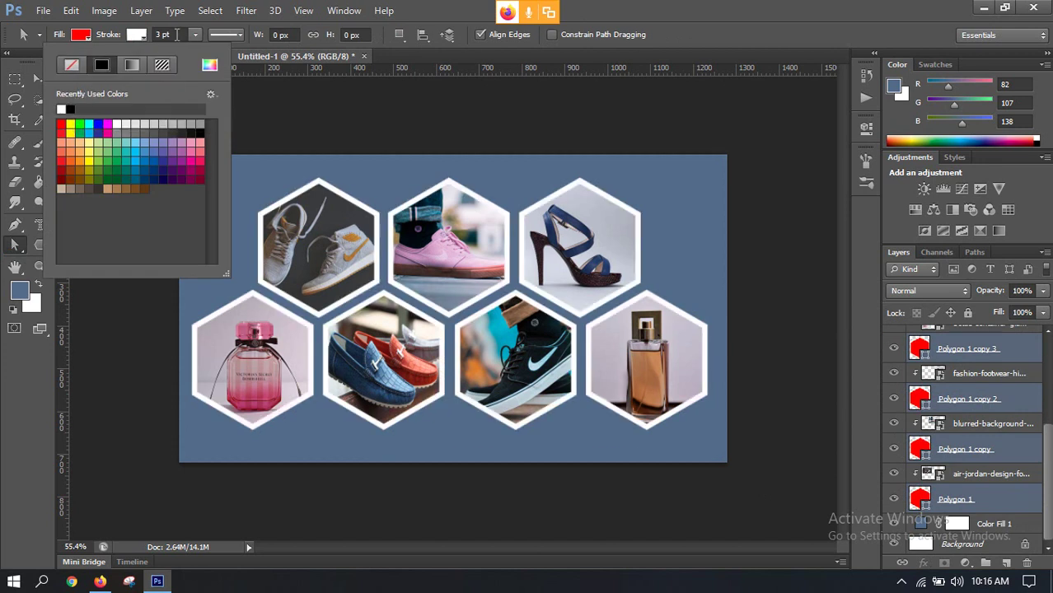
pyautogui.click(162, 34)
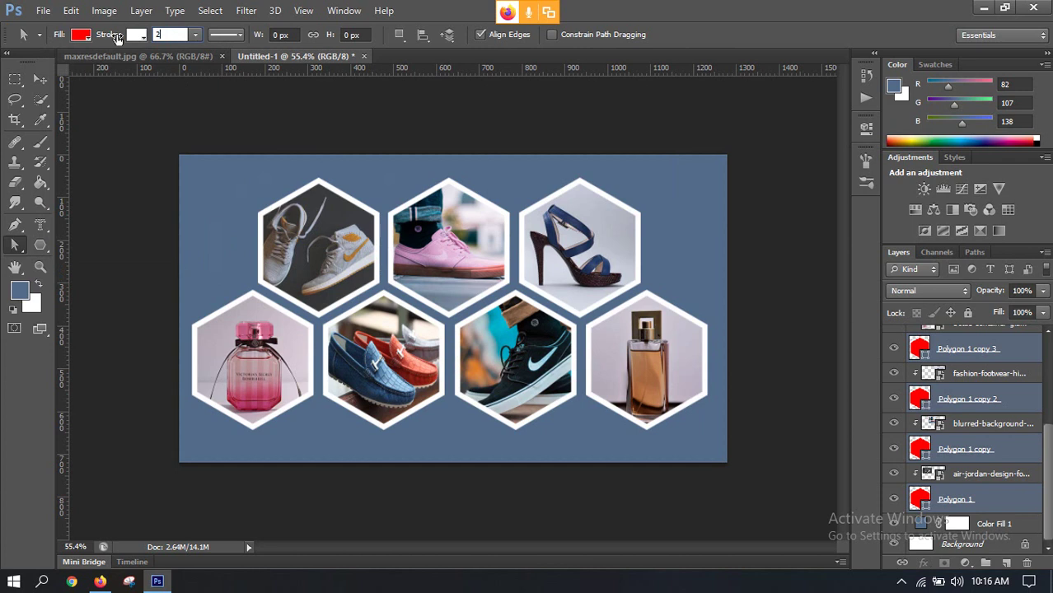
pyautogui.press('Return')
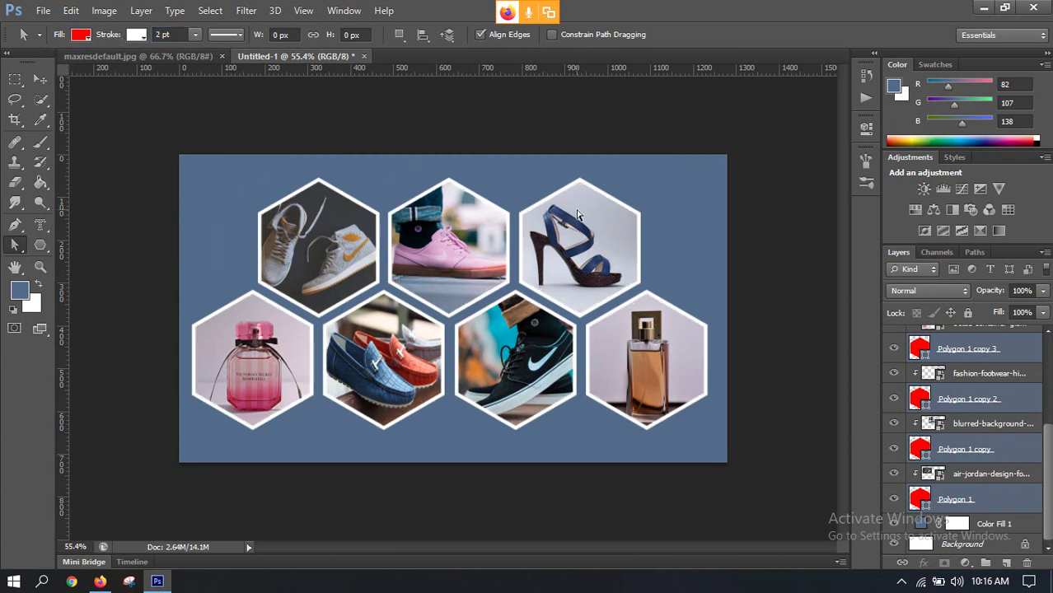
# Group all the hexagon layers and their clipped photos into one layer group above the blue fill layer
pyautogui.click(39, 79)
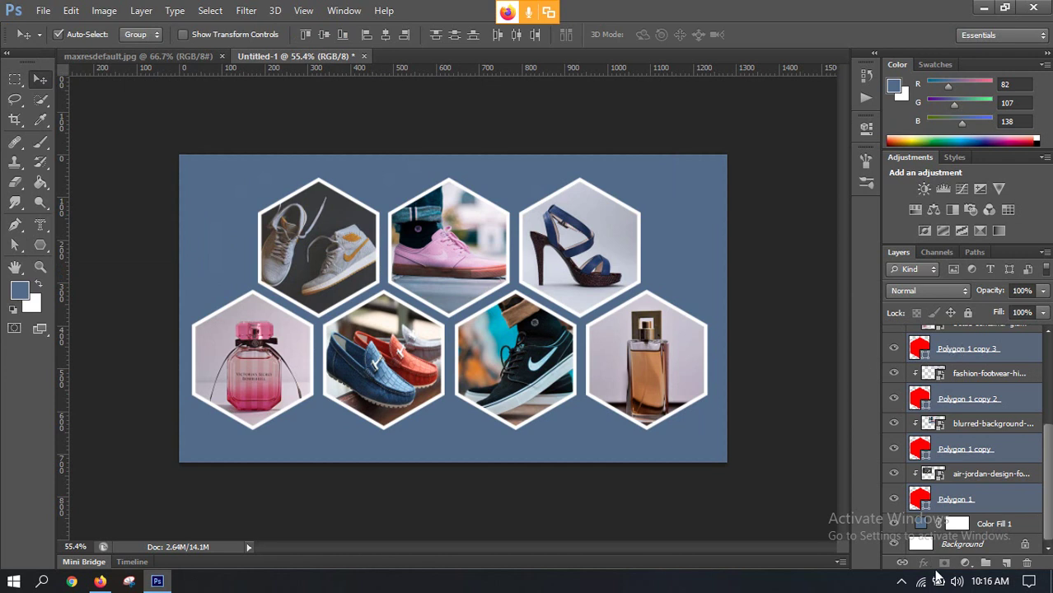
pyautogui.rightClick(985, 350)
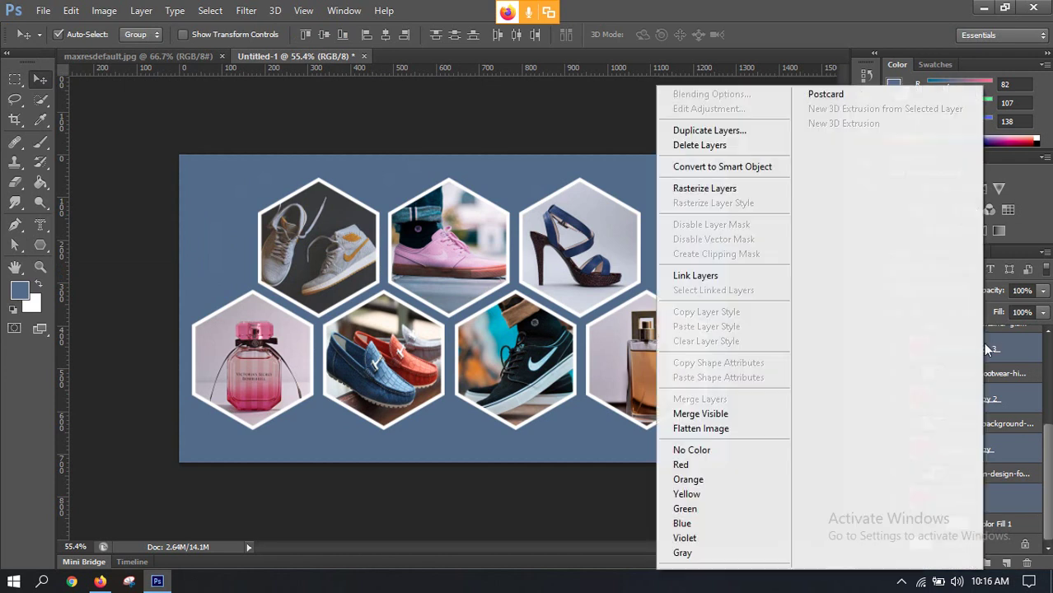
pyautogui.press('Escape')
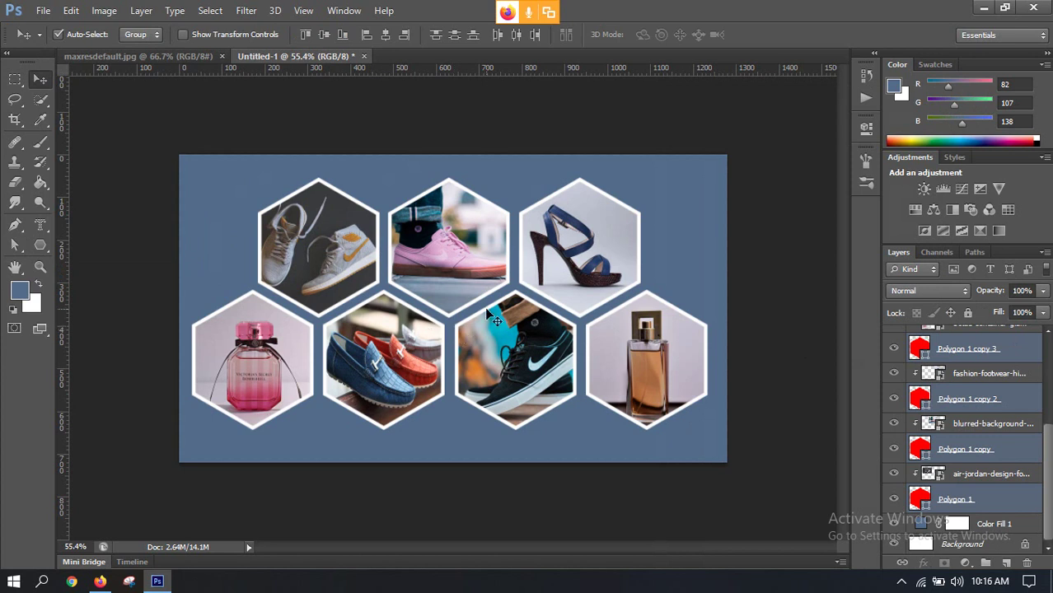
pyautogui.scroll(6, 931, 397)
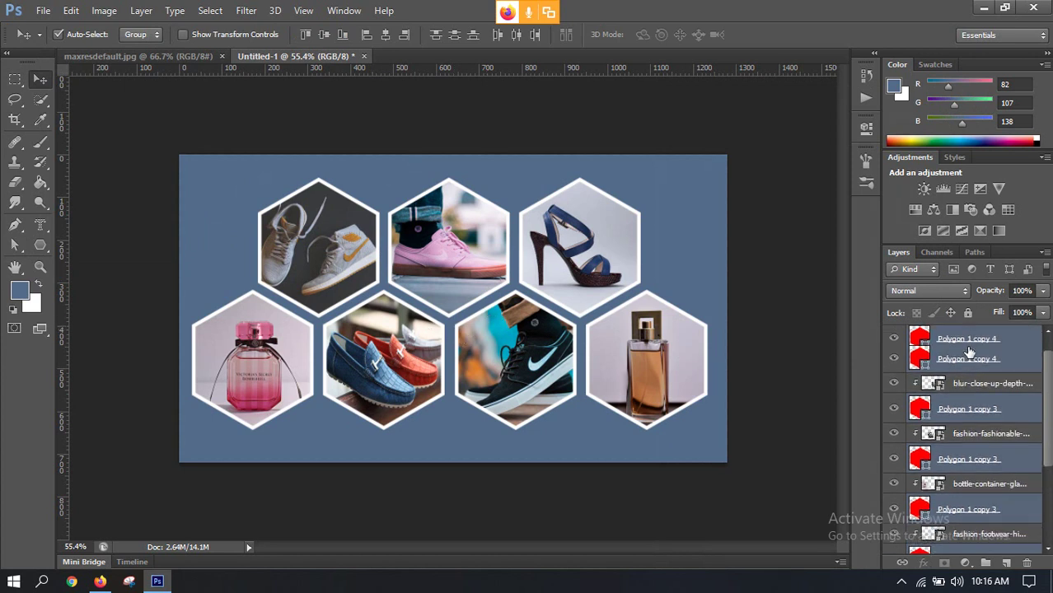
pyautogui.keyDown('ctrl'); pyautogui.click(972, 338); pyautogui.keyUp('ctrl')
pyautogui.scroll(-5, 956, 495)
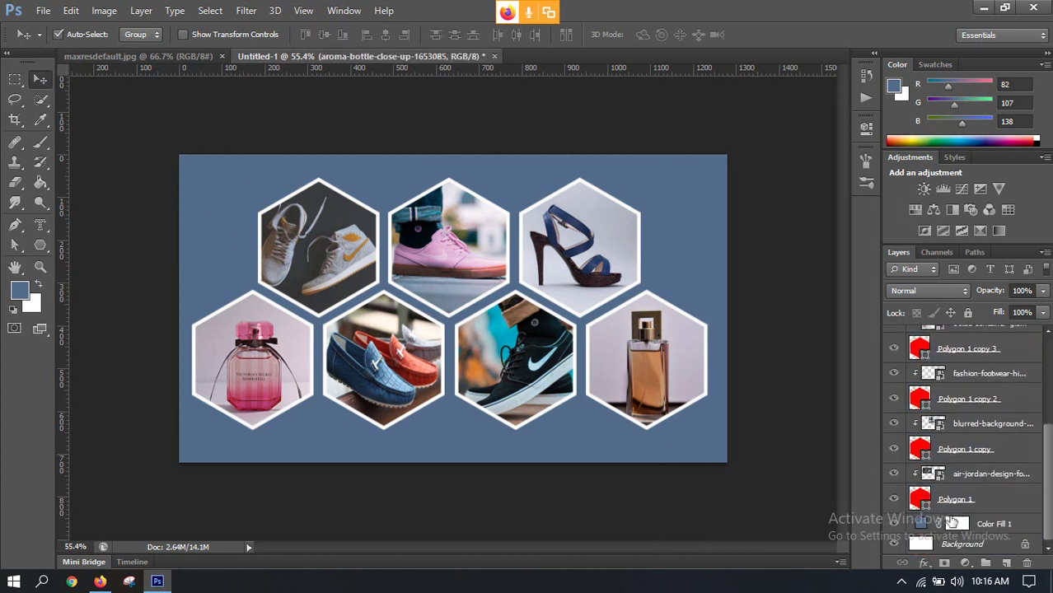
pyautogui.keyDown('shift'); pyautogui.click(984, 500); pyautogui.keyUp('shift')
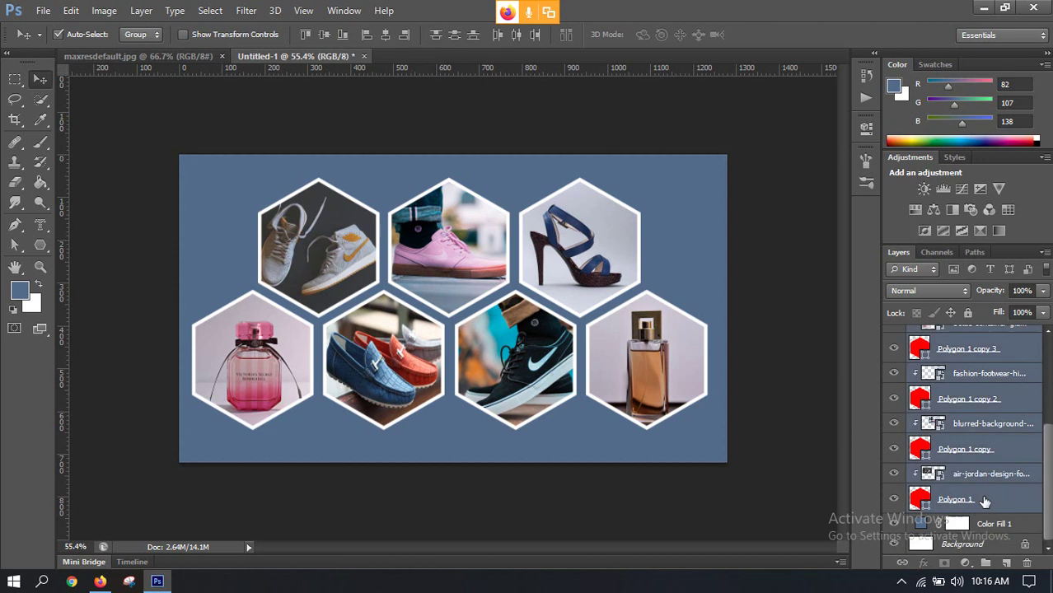
pyautogui.click(986, 563)
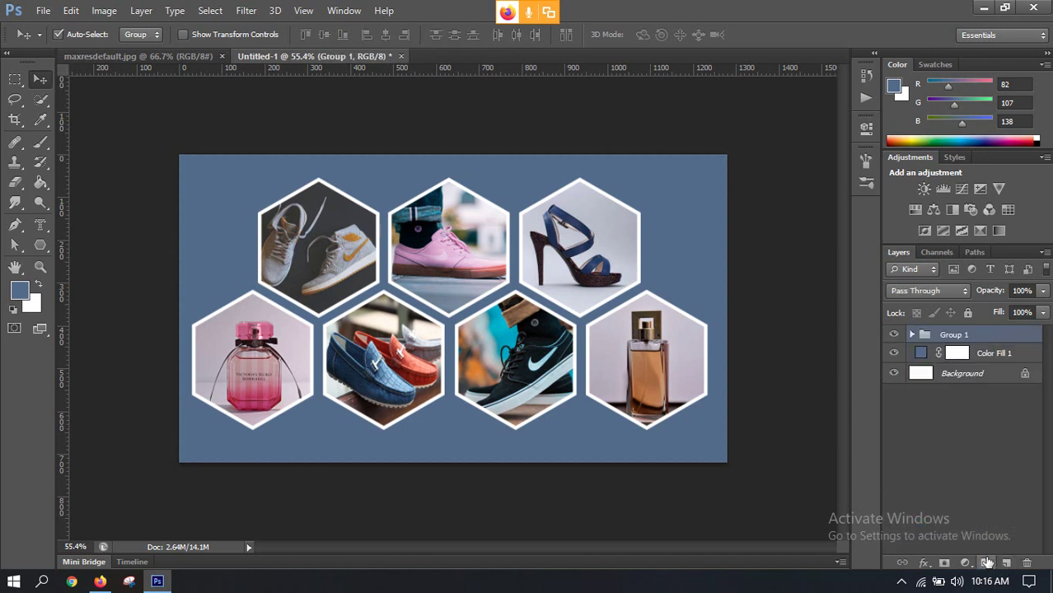
# Add a drop shadow layer style to the hexagon group and set its angle to 39°
pyautogui.rightClick(993, 340)
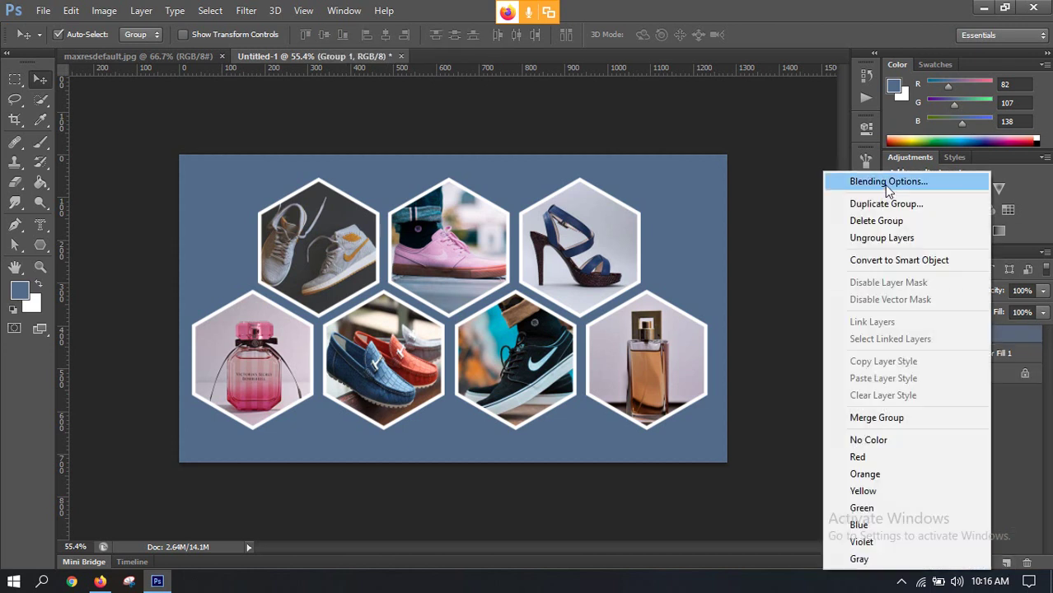
pyautogui.press('Escape')
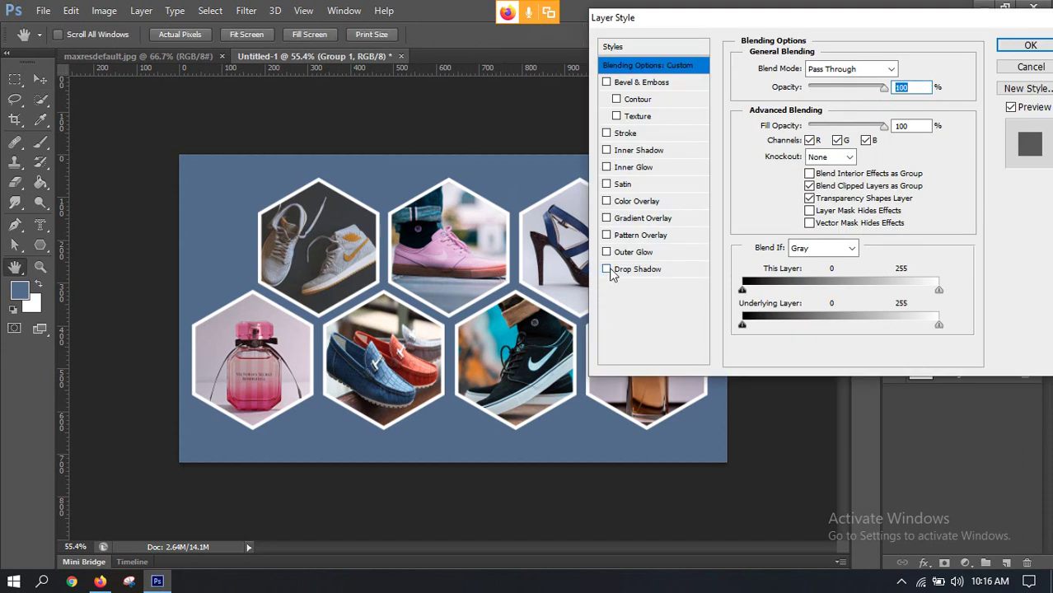
pyautogui.click(610, 274)
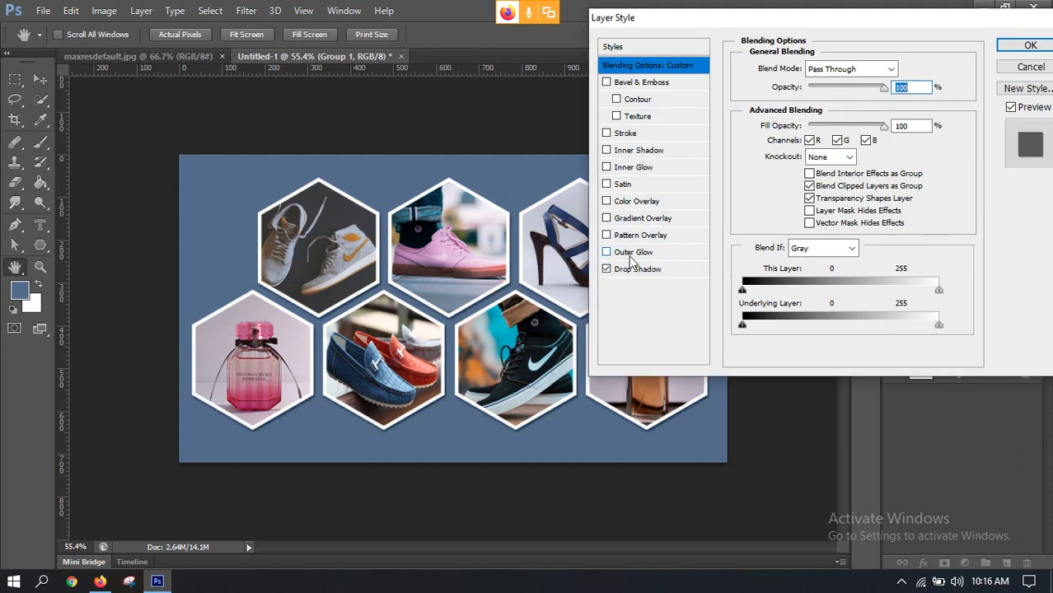
pyautogui.click(638, 268)
pyautogui.moveTo(716, 22); pyautogui.dragTo(817, 34)
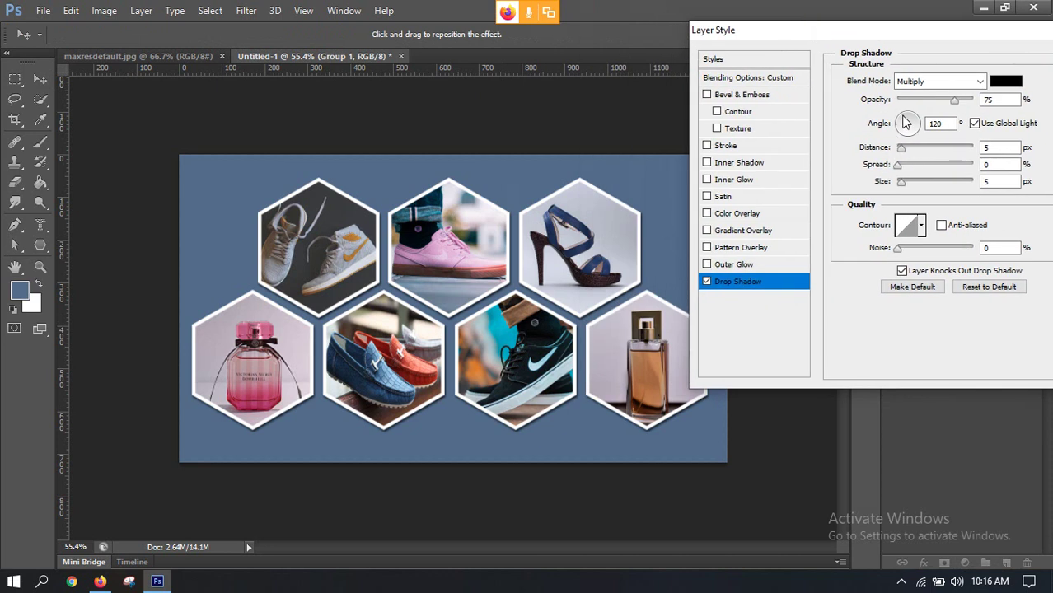
pyautogui.moveTo(906, 122); pyautogui.dragTo(930, 108)
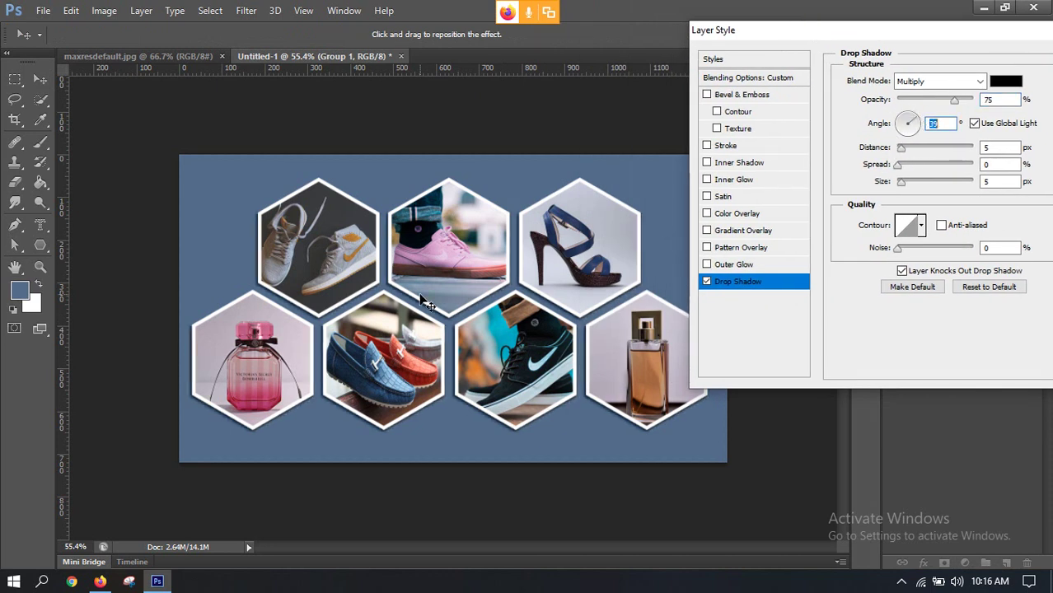
# Set the group's drop shadow to 49% opacity, 11 px distance and 10 px size, and apply the layer style
pyautogui.click(905, 148)
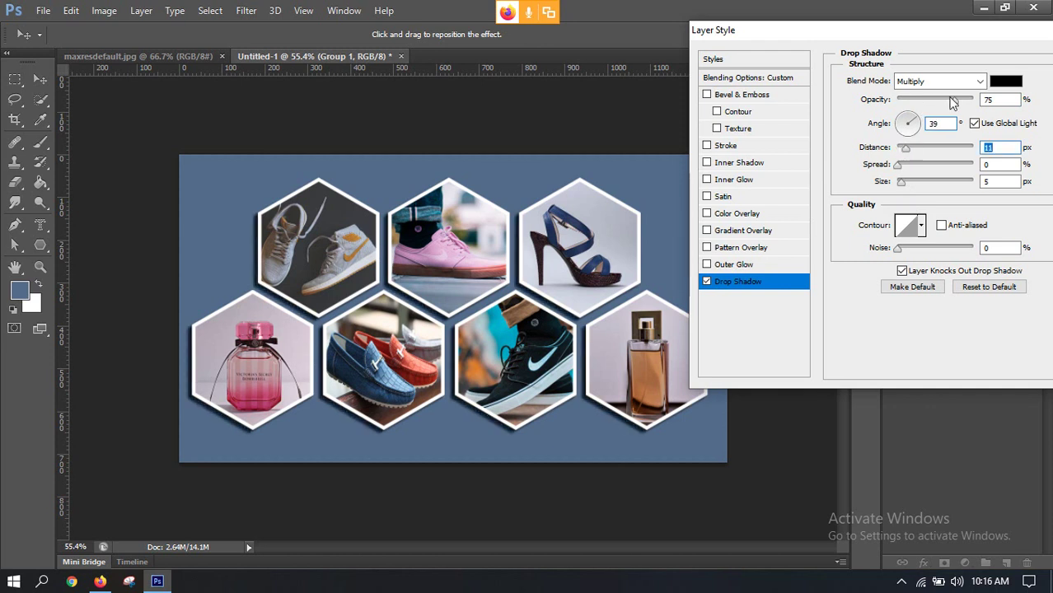
pyautogui.moveTo(950, 99); pyautogui.dragTo(935, 101)
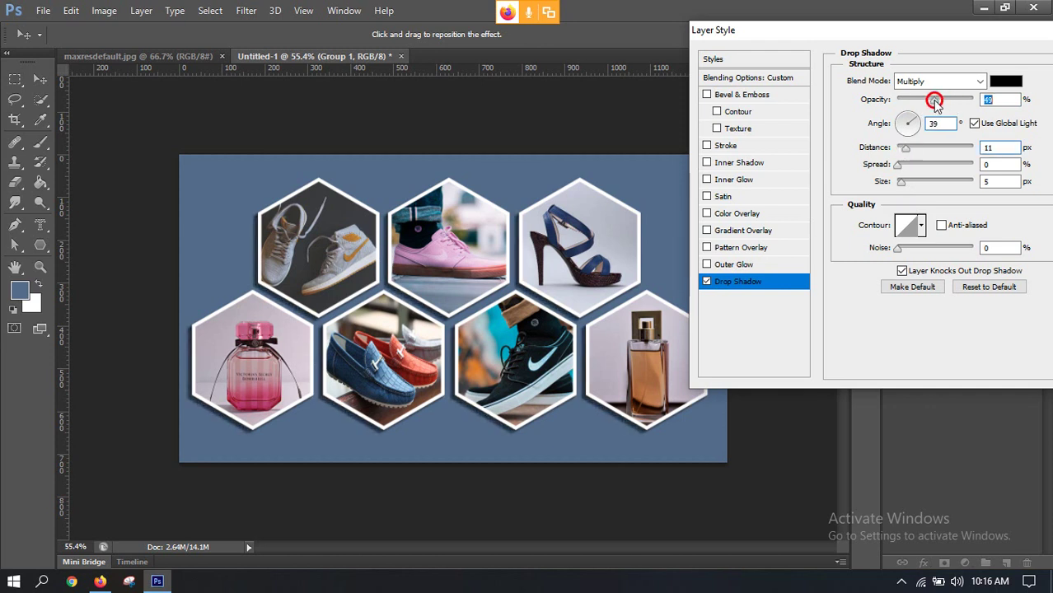
pyautogui.click(901, 183)
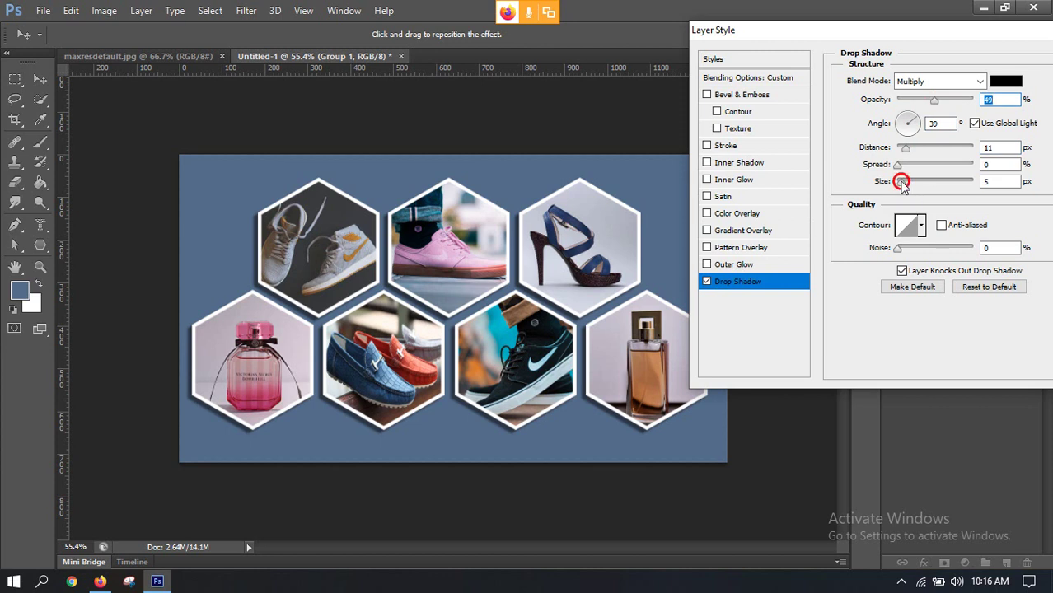
pyautogui.moveTo(904, 183); pyautogui.dragTo(900, 184)
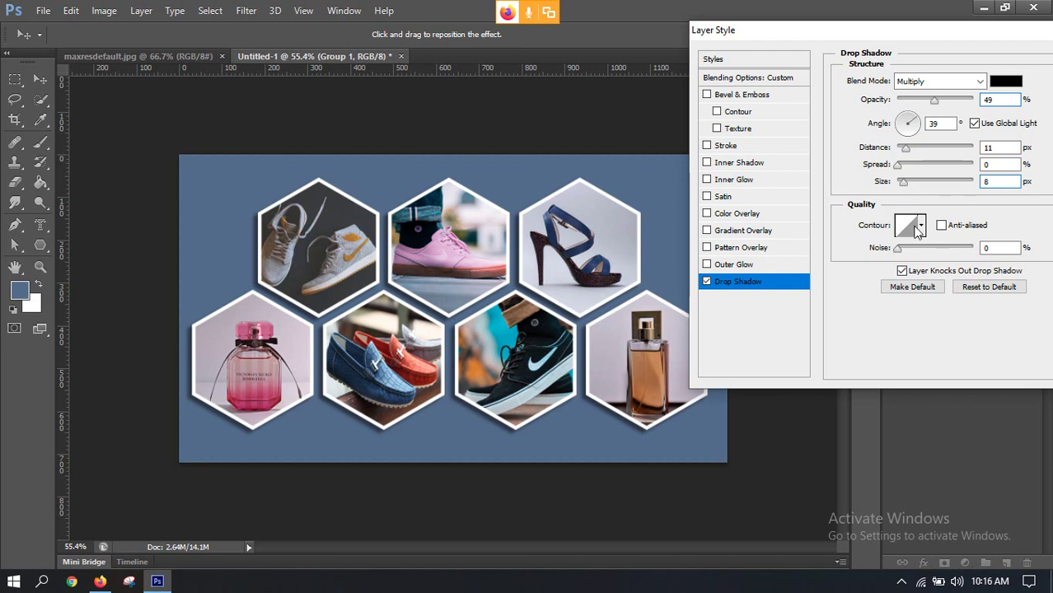
pyautogui.click(983, 182)
pyautogui.write('10')
pyautogui.click(1000, 180)
pyautogui.click(998, 147)
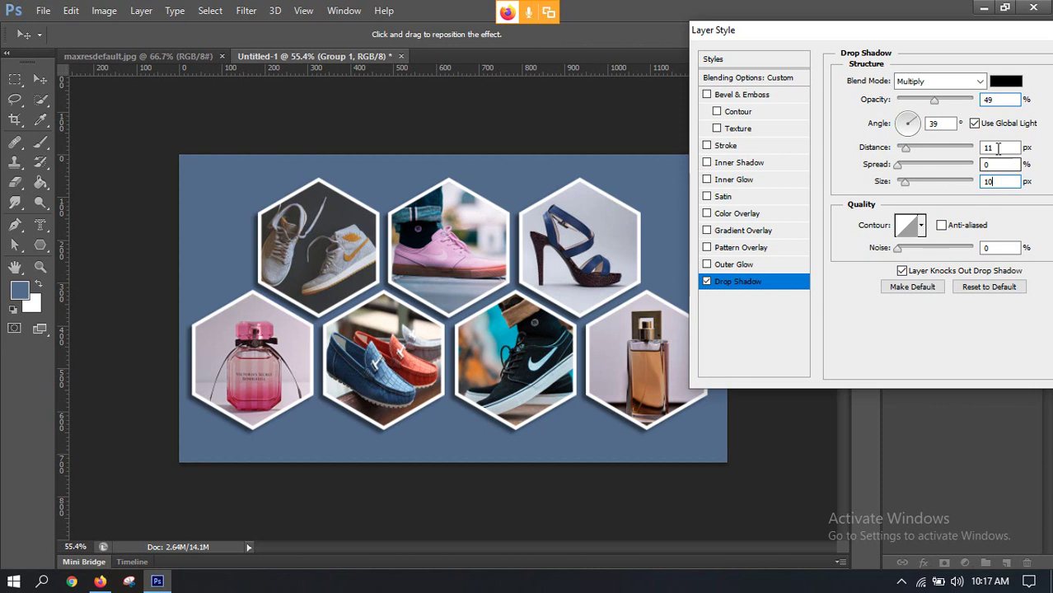
pyautogui.click(1000, 146)
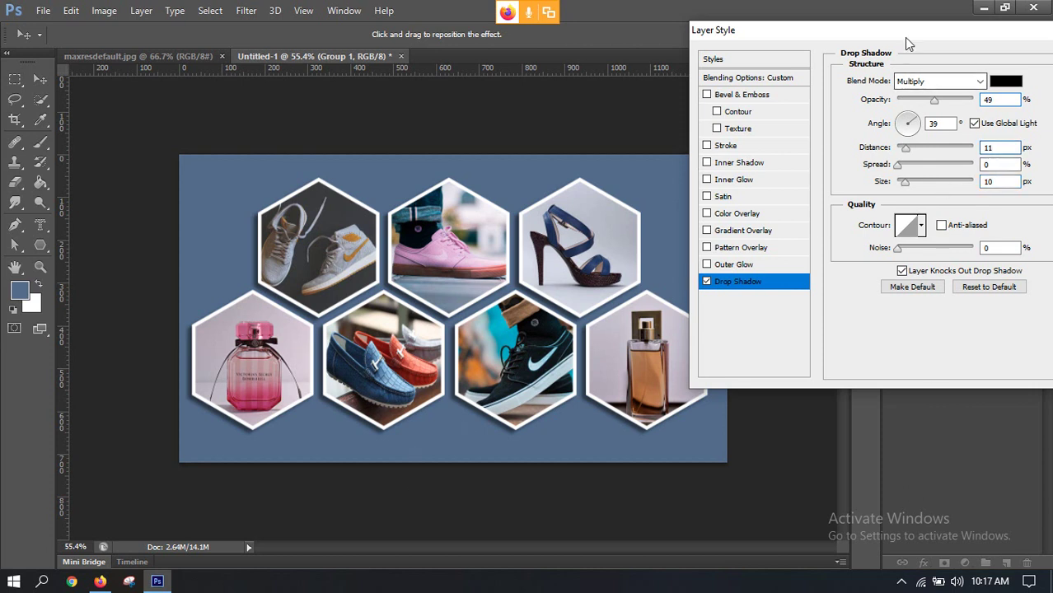
pyautogui.moveTo(906, 38); pyautogui.dragTo(762, 37)
pyautogui.click(958, 58)
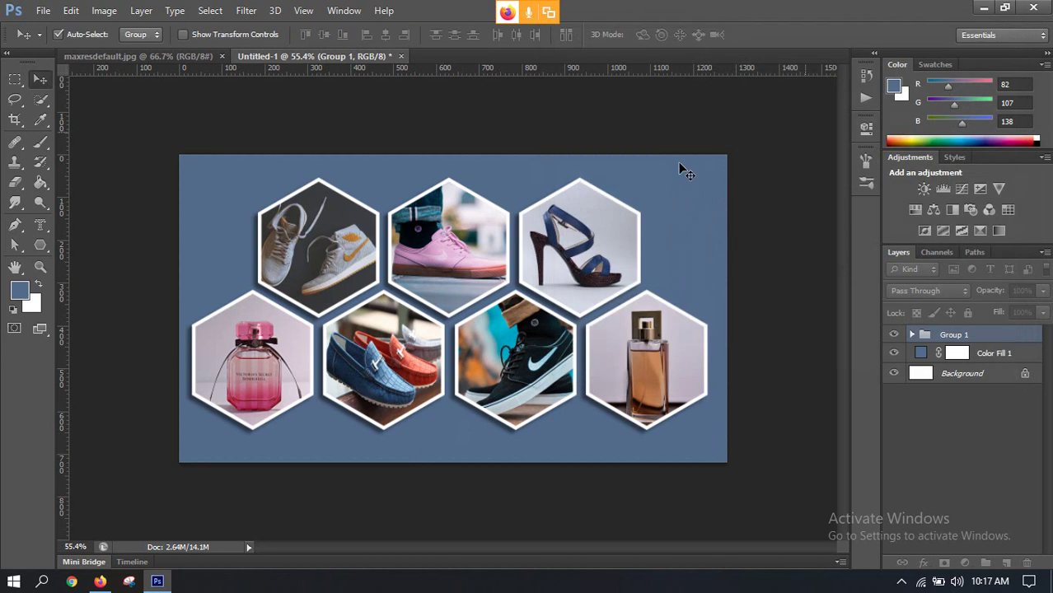
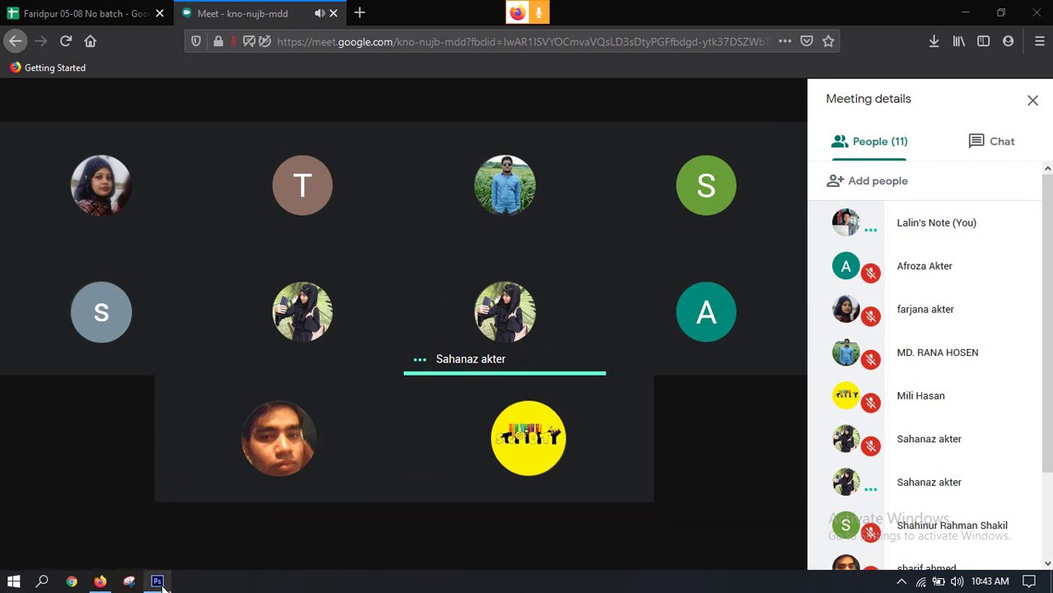
# Present the entire screen to everyone in the Google Meet call and allow the browser to share it
pyautogui.moveTo(159, 583)
pyautogui.click(122, 526)
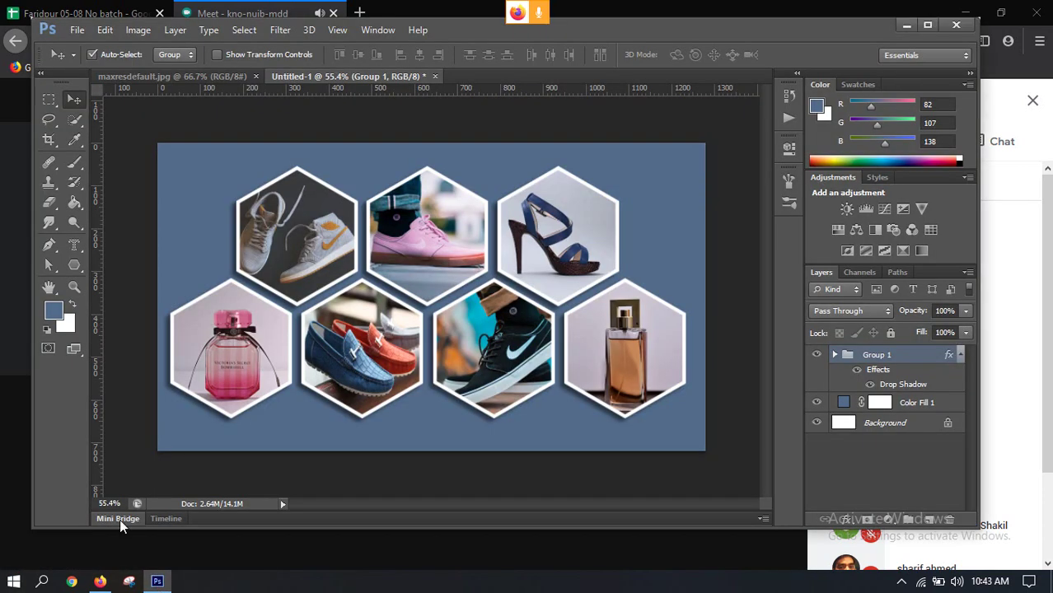
pyautogui.click(100, 582)
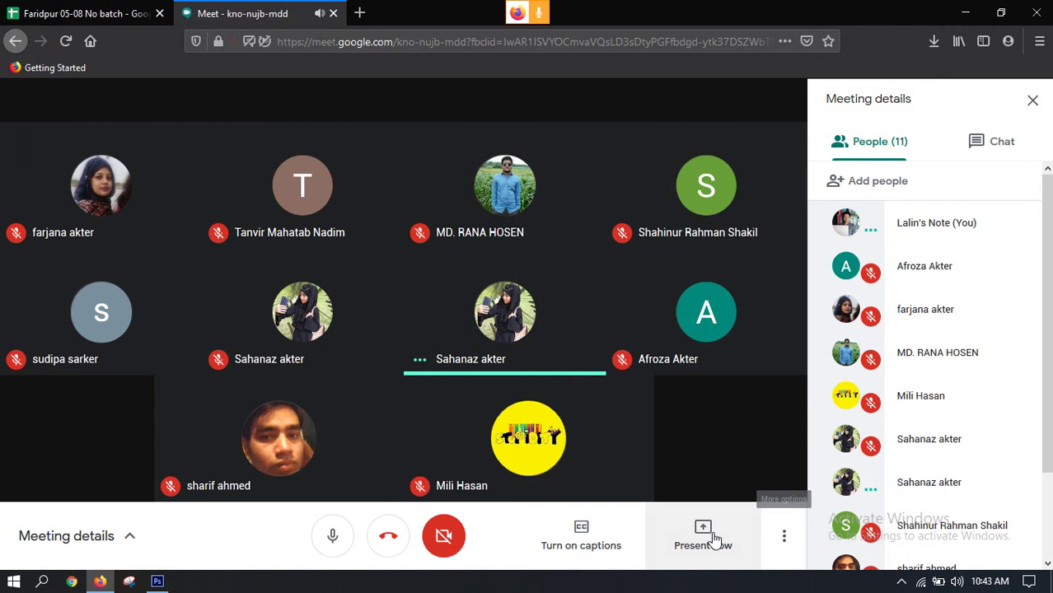
pyautogui.click(714, 537)
pyautogui.click(697, 438)
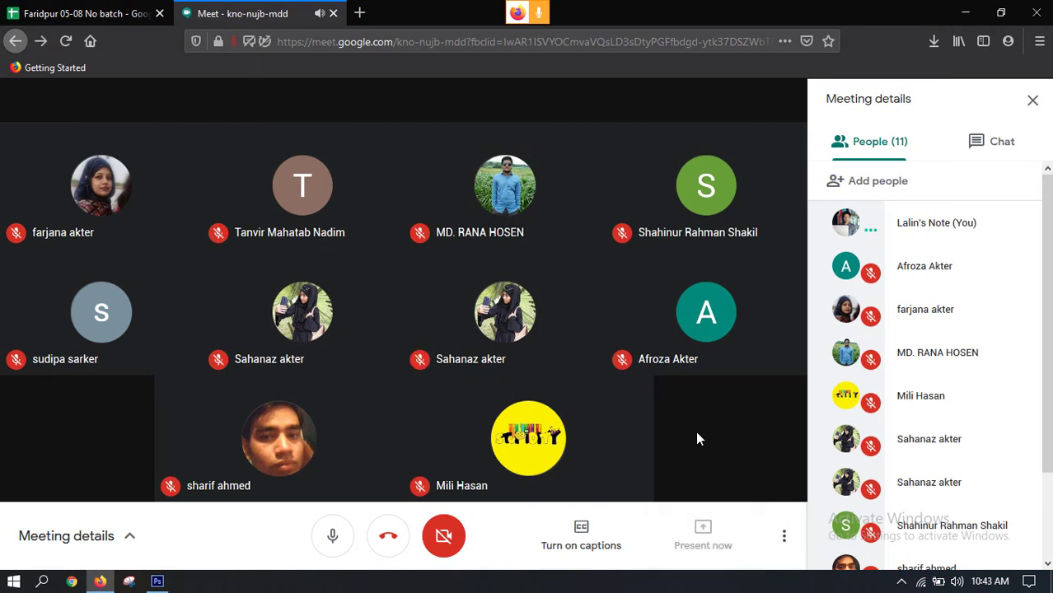
pyautogui.click(383, 108)
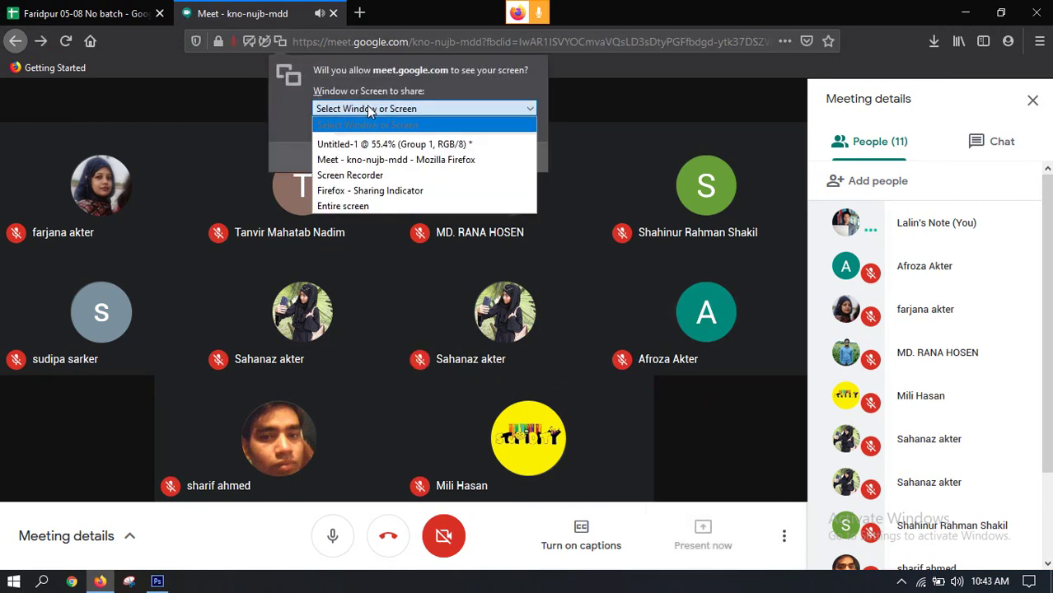
pyautogui.click(354, 206)
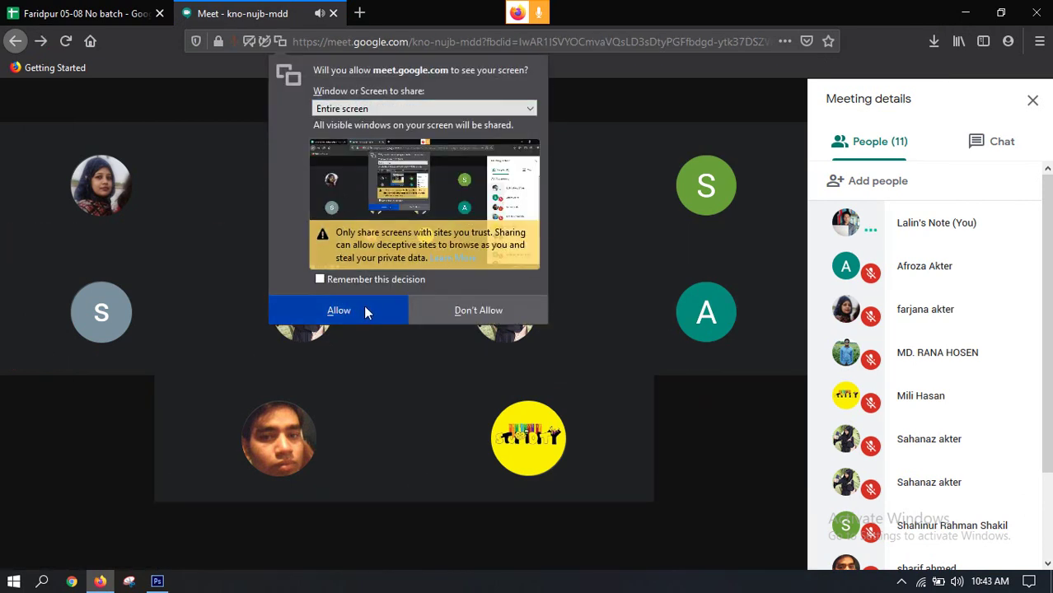
pyautogui.click(364, 309)
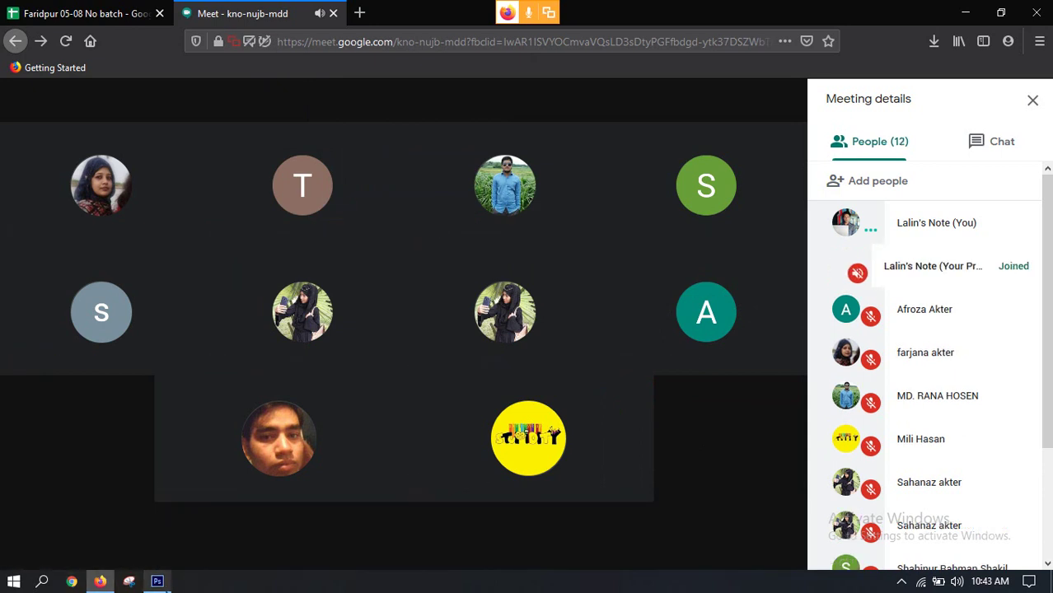
# Switch to Photoshop, inspect the hexagon banner up close, and maximize the program window
pyautogui.click(157, 582)
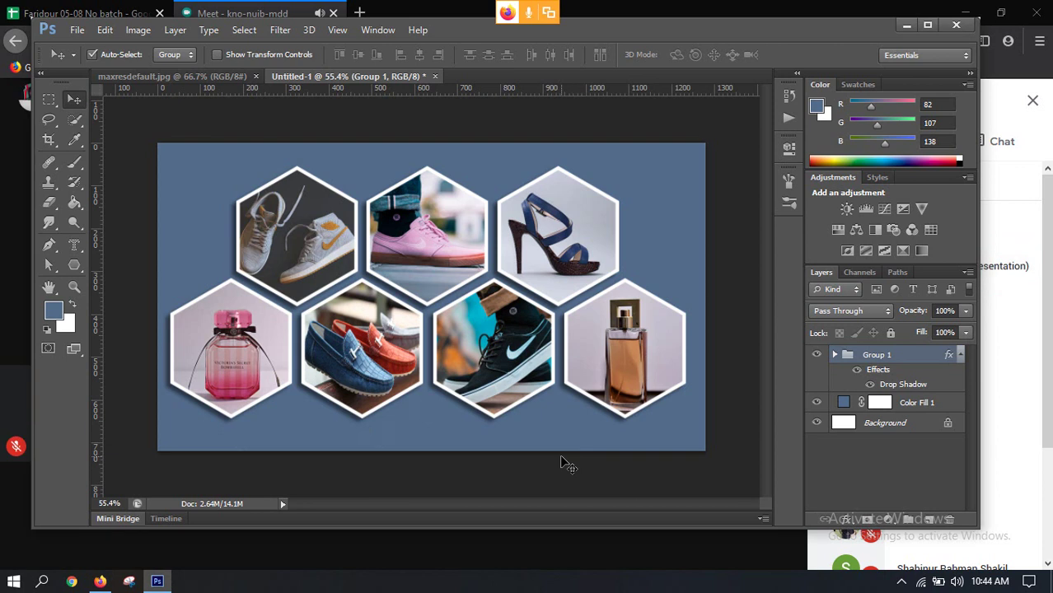
pyautogui.scroll(4, 471, 397)
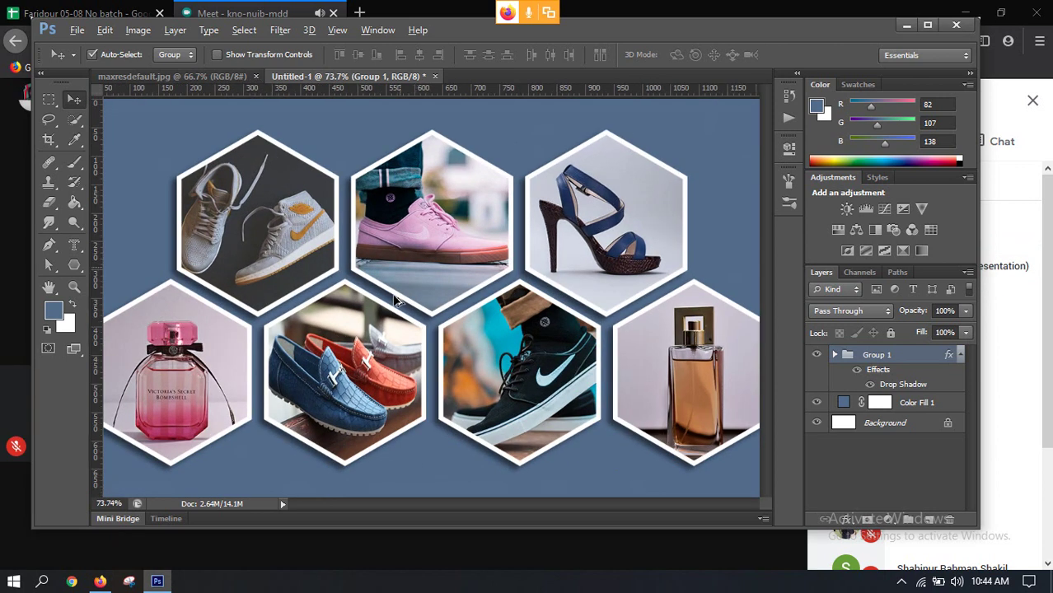
pyautogui.scroll(2, 395, 301)
pyautogui.scroll(-4, 399, 301)
pyautogui.scroll(2, 388, 344)
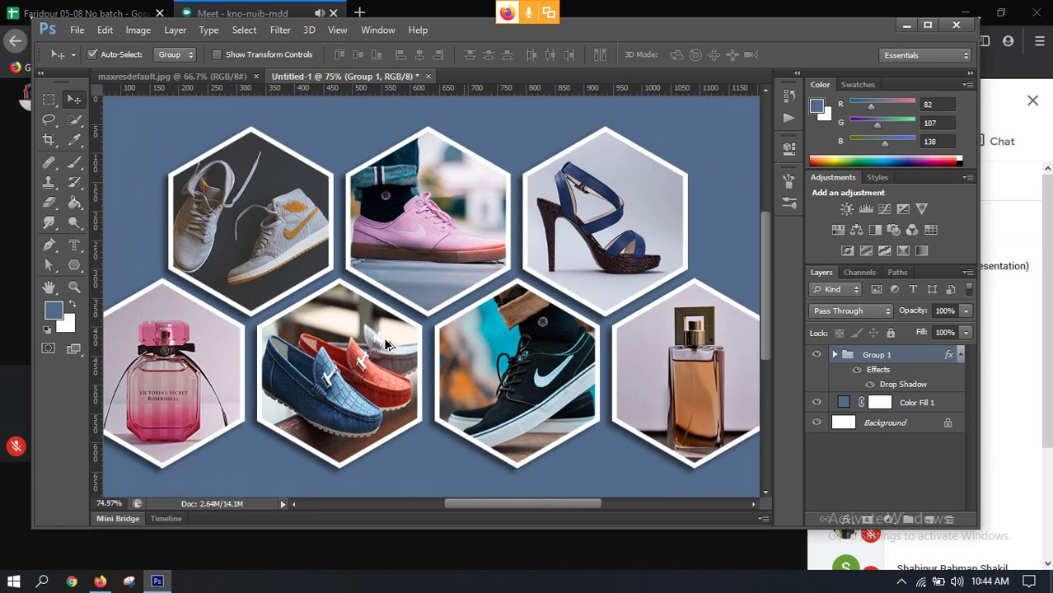
pyautogui.scroll(1, 387, 344)
pyautogui.scroll(1, 402, 285)
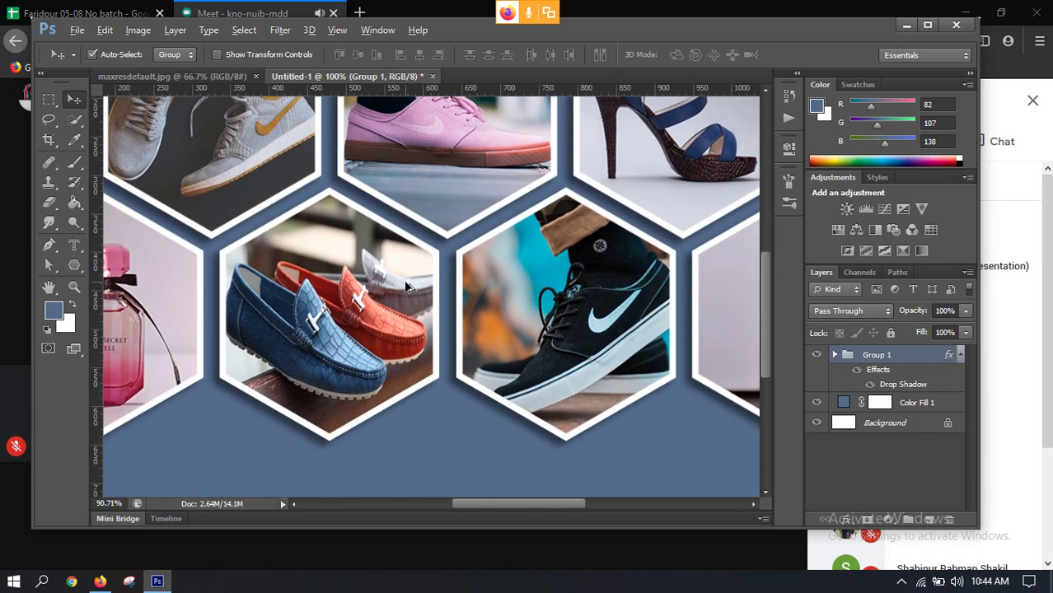
pyautogui.scroll(-3, 405, 285)
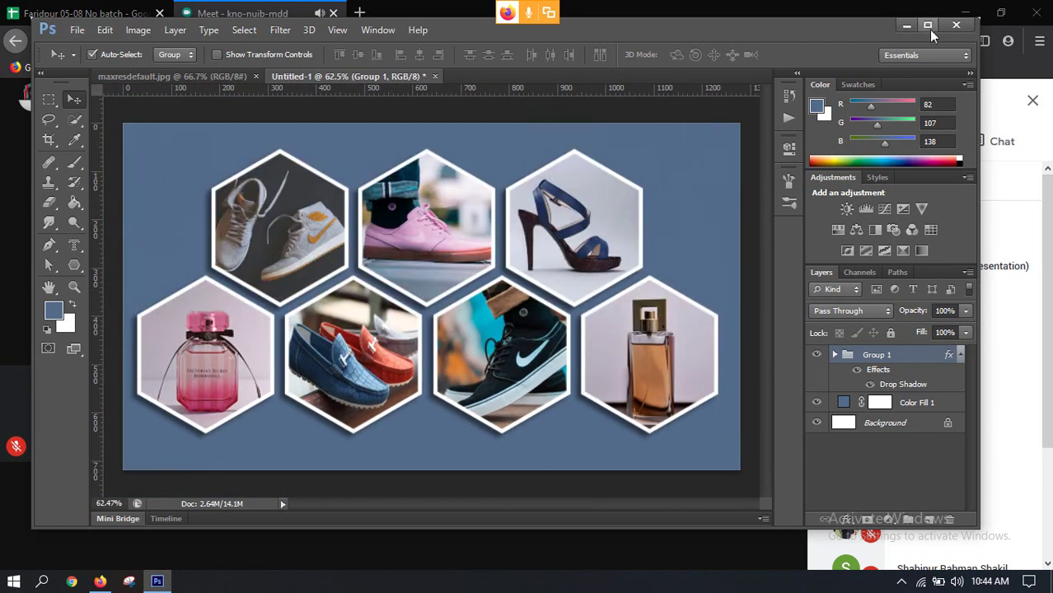
pyautogui.click(929, 27)
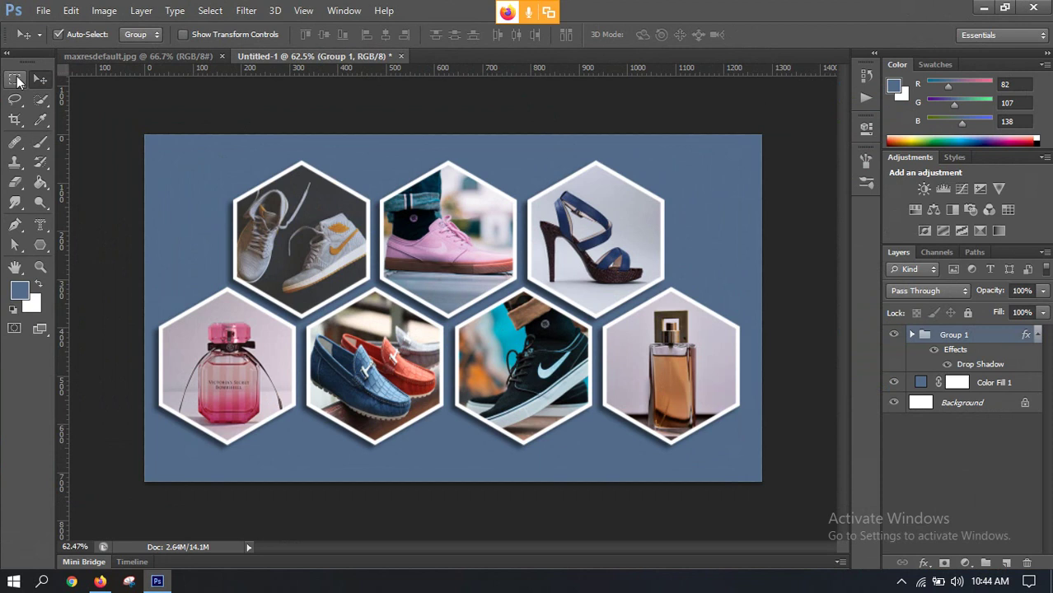
# Check the screen presentation in the Google Meet call, and return to Photoshop with the Move tool active
pyautogui.click(17, 80)
pyautogui.click(40, 79)
pyautogui.scroll(1, 376, 256)
pyautogui.scroll(-1, 501, 305)
pyautogui.moveTo(99, 583)
pyautogui.click(100, 581)
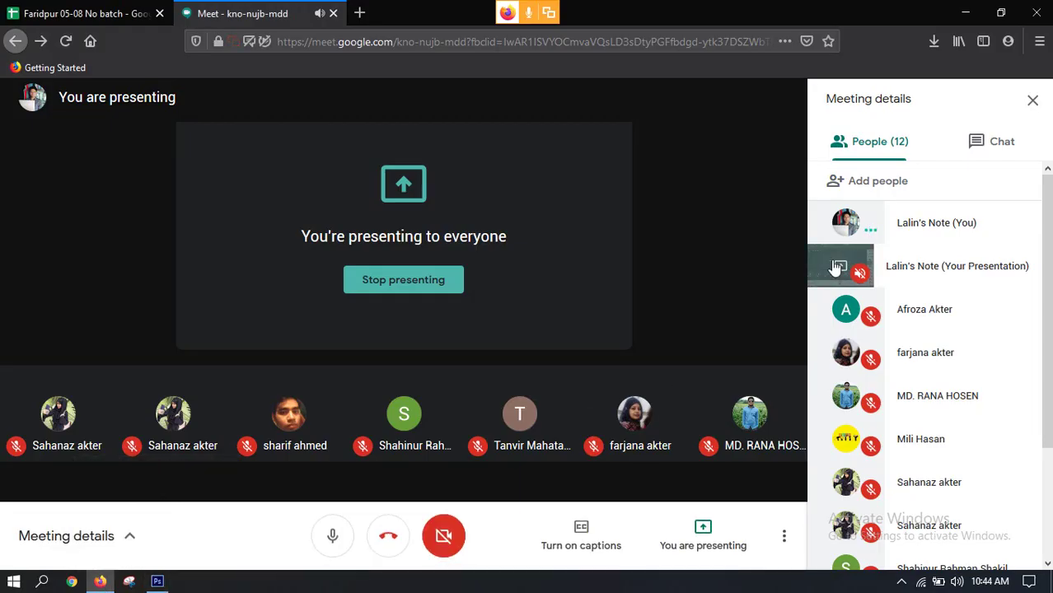
pyautogui.click(157, 580)
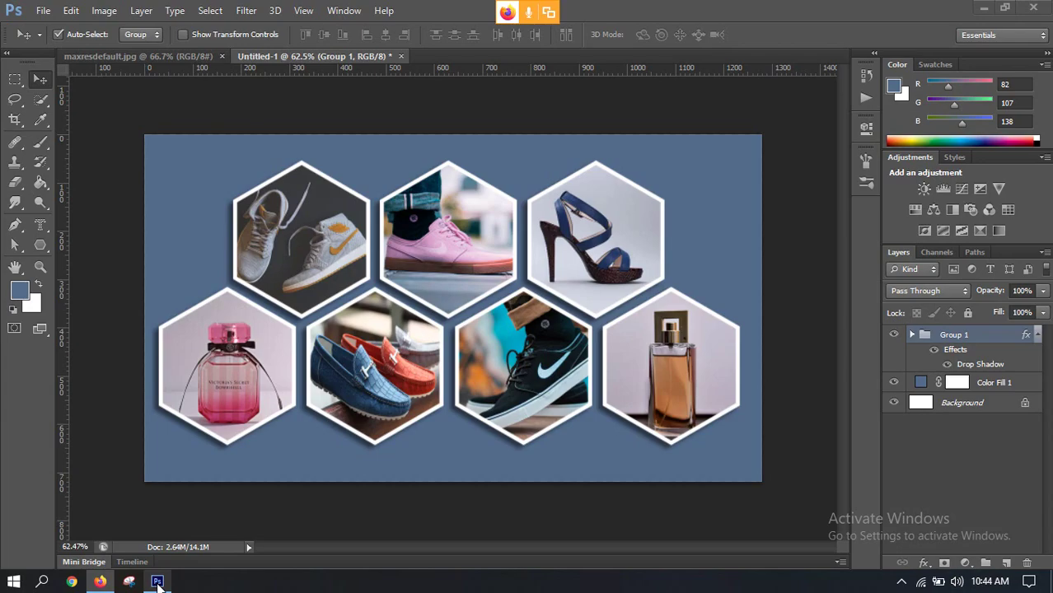
pyautogui.click(16, 80)
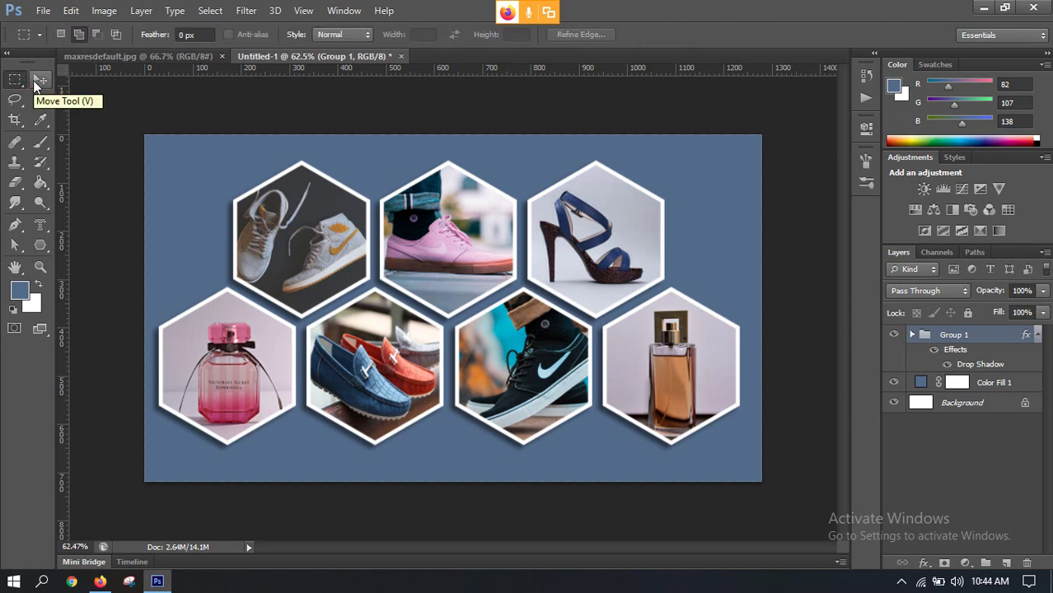
pyautogui.click(34, 81)
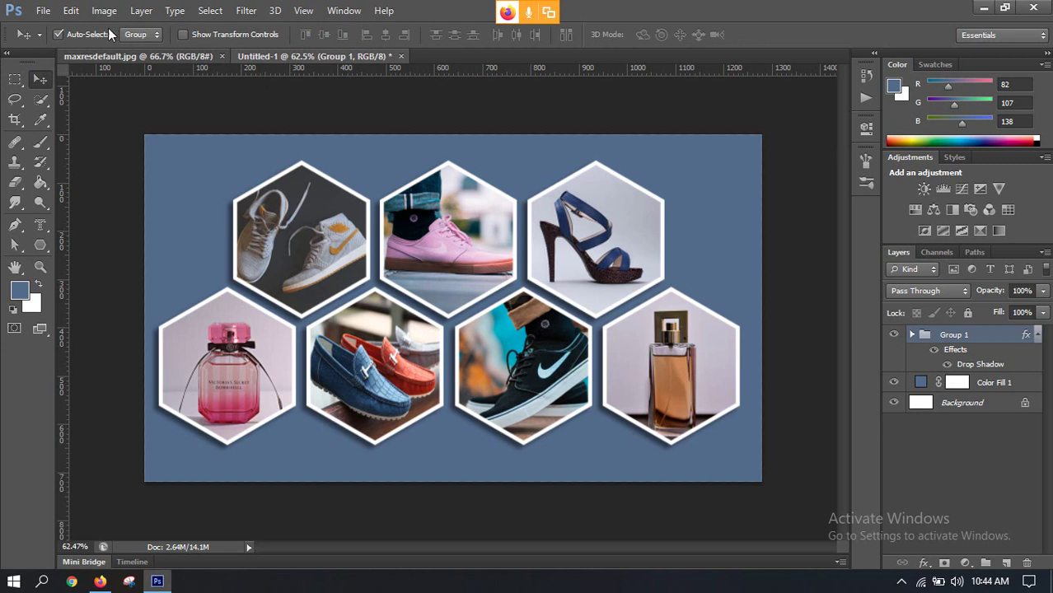
# Close the reference image maxresdefault.jpg, keeping the hexagon banner document open
pyautogui.click(218, 57)
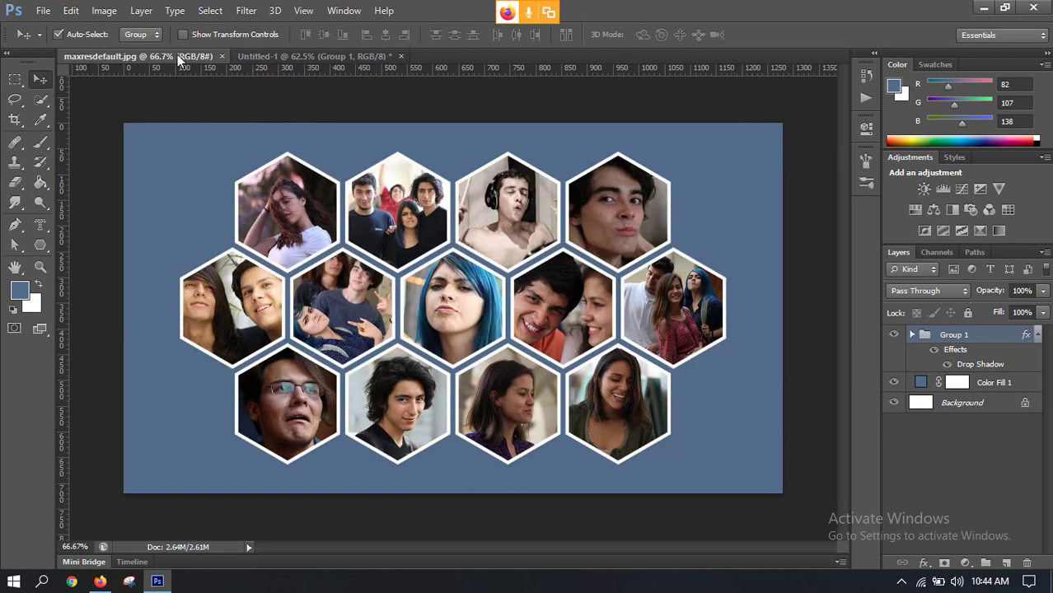
pyautogui.click(221, 56)
pyautogui.hotkey('ctrl', '-')
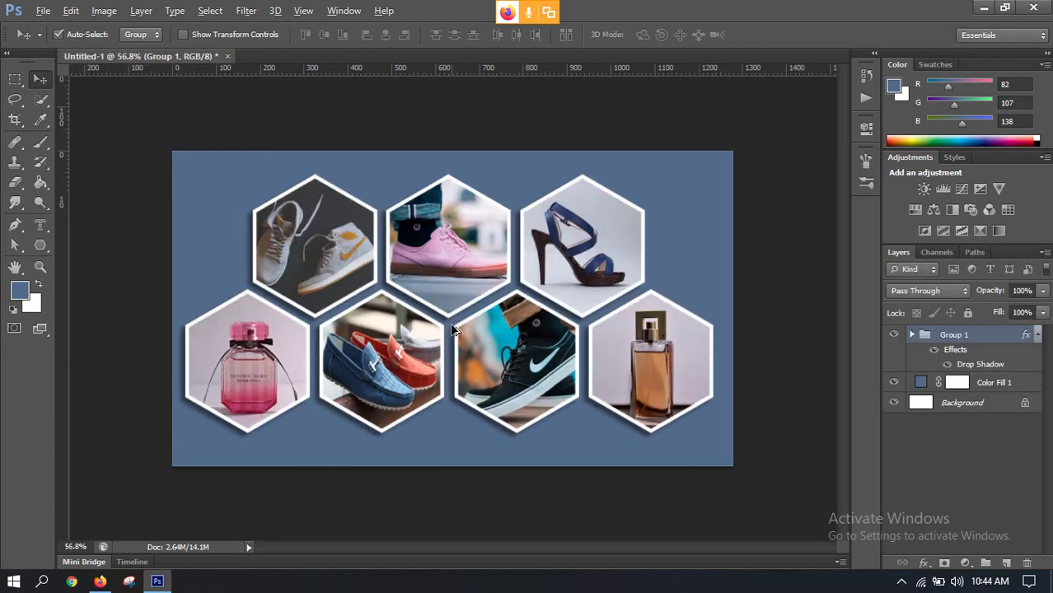
pyautogui.hotkey('ctrl', '+')
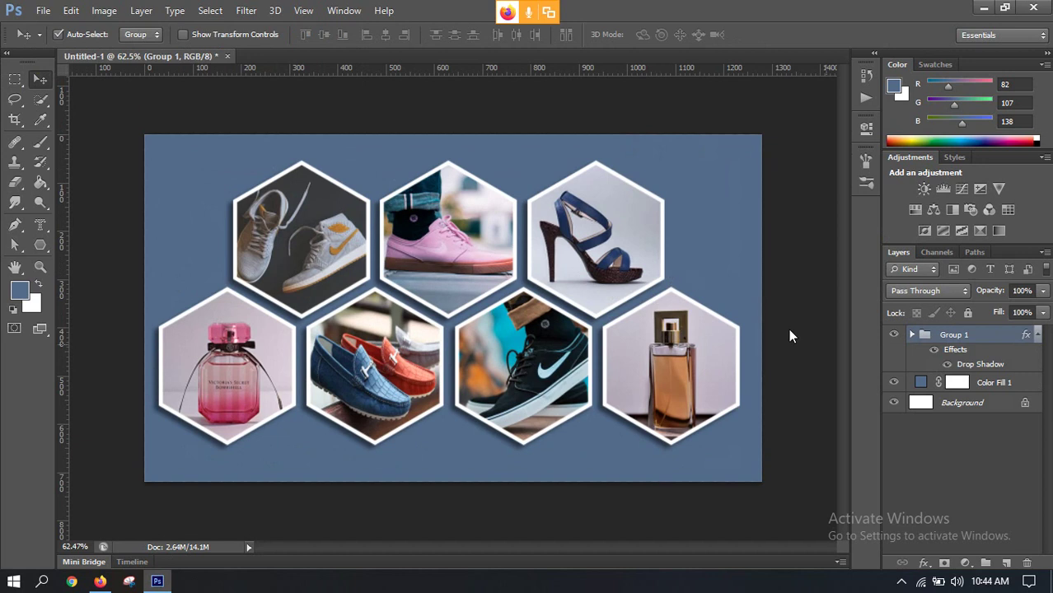
# Recolor the banner's solid fill layer to the light blue 9eb8d8
pyautogui.doubleClick(919, 382)
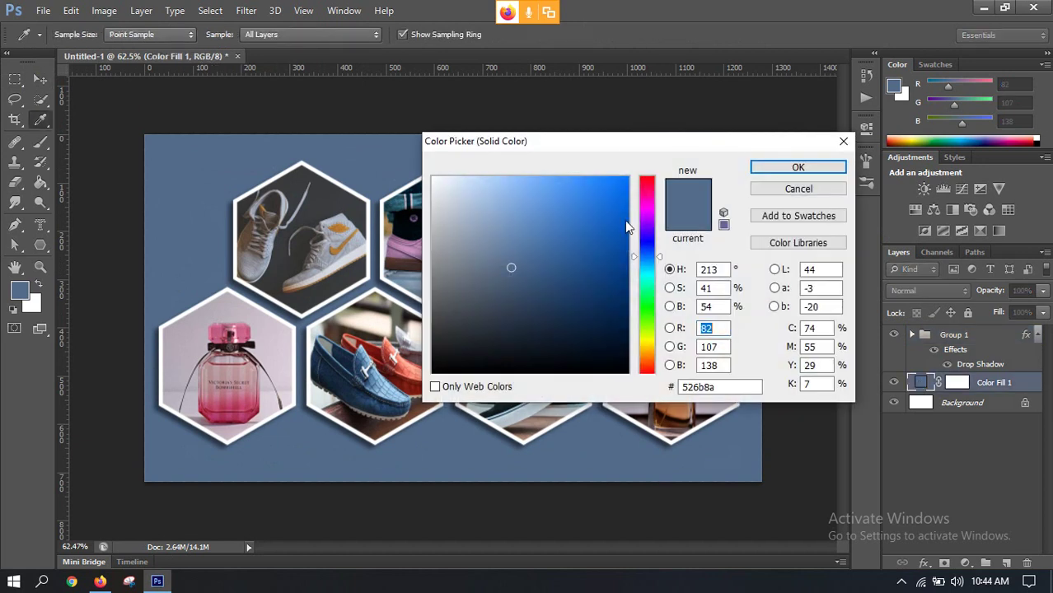
pyautogui.moveTo(520, 221); pyautogui.dragTo(503, 188)
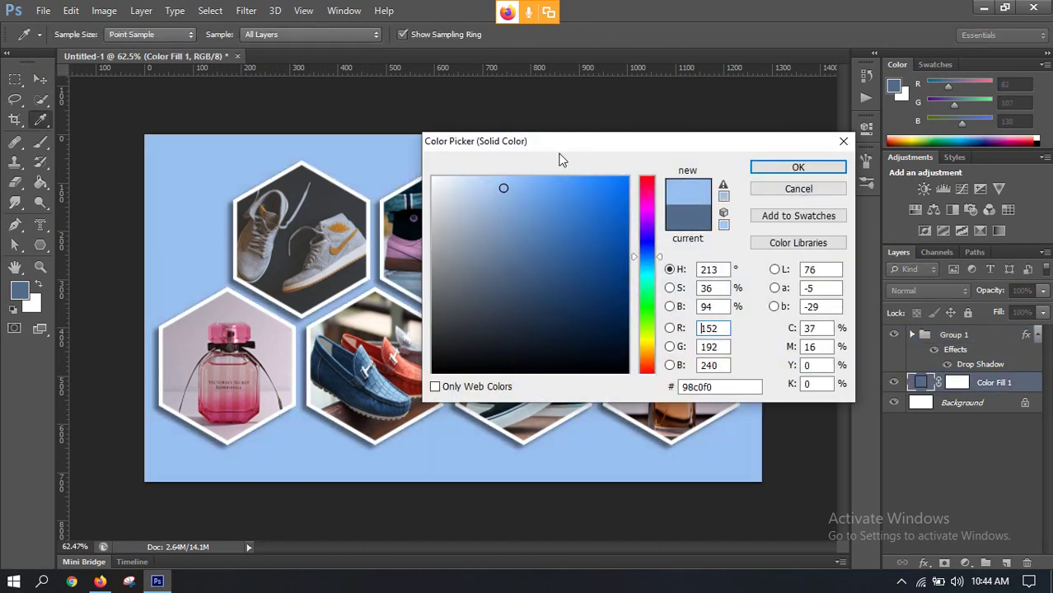
pyautogui.moveTo(565, 144); pyautogui.dragTo(857, 104)
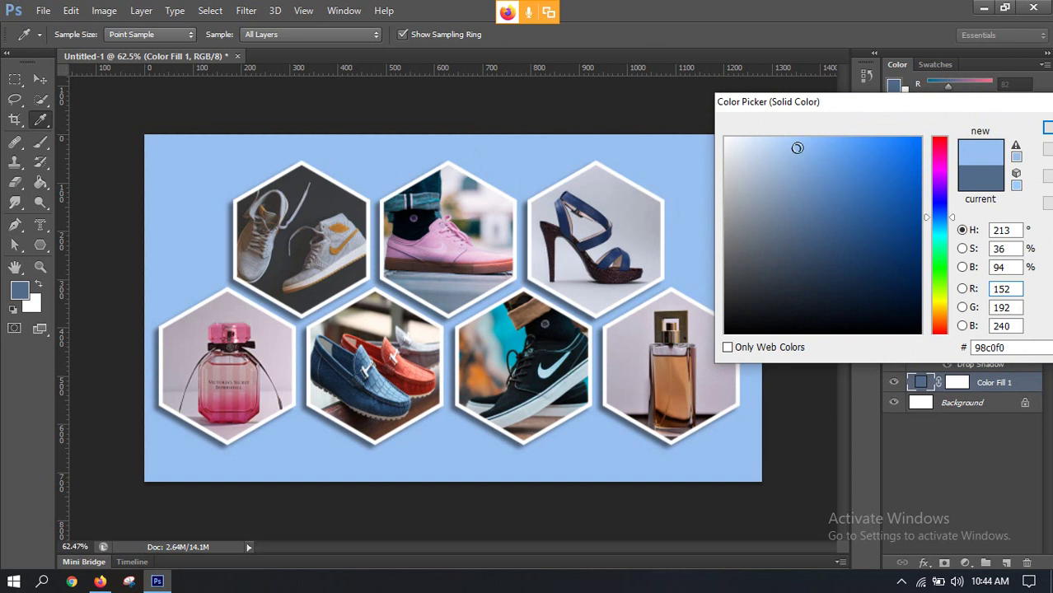
pyautogui.moveTo(790, 153)
pyautogui.mouseDown()
pyautogui.moveTo(773, 148)
pyautogui.moveTo(785, 181)
pyautogui.moveTo(776, 167)
pyautogui.mouseUp()
pyautogui.moveTo(985, 102); pyautogui.dragTo(891, 89)
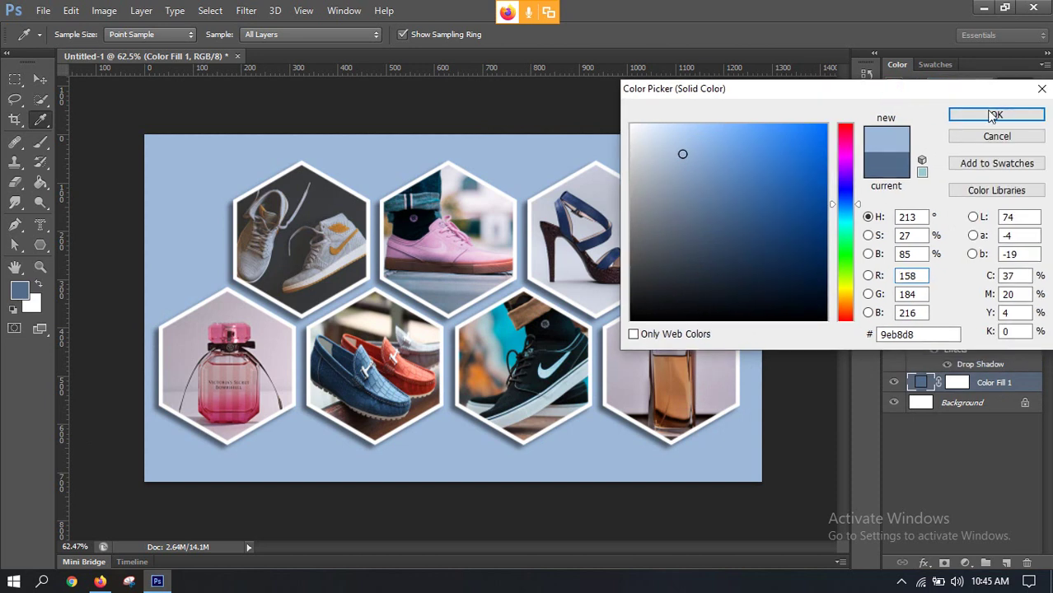
pyautogui.click(995, 116)
pyautogui.scroll(-3, 535, 325)
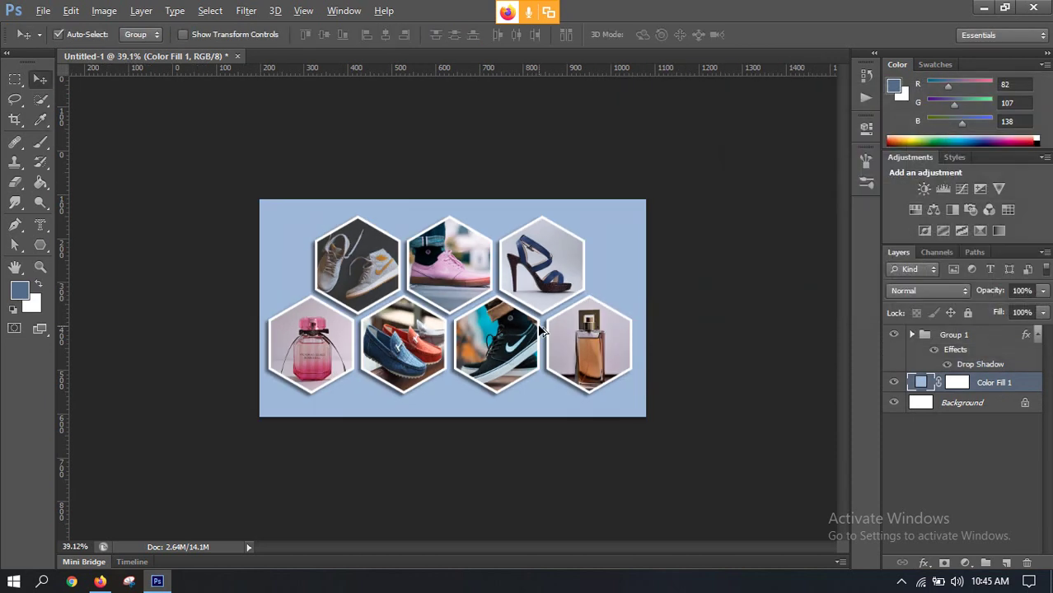
pyautogui.scroll(3, 533, 318)
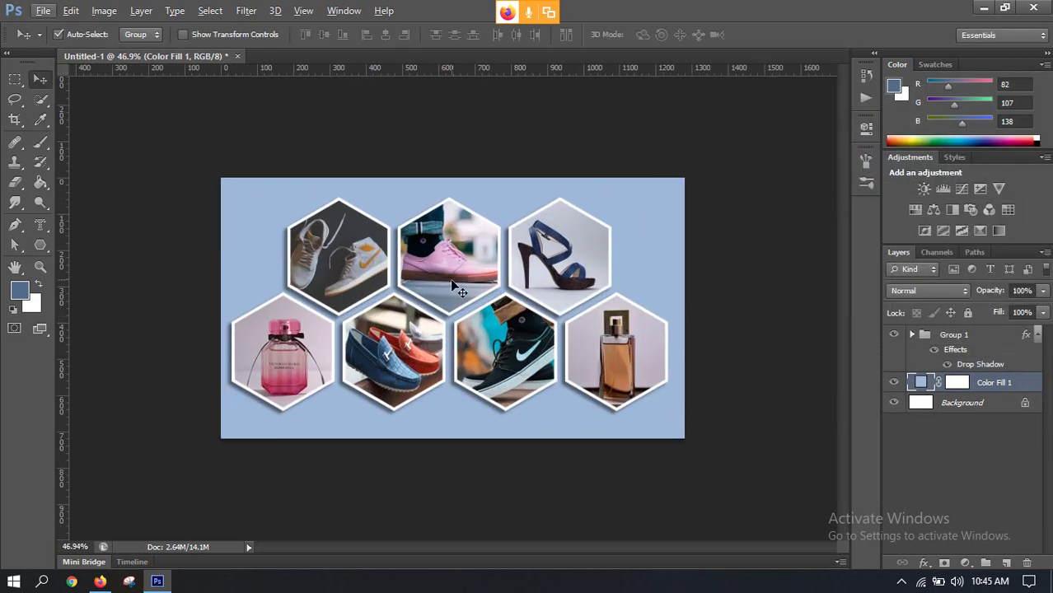
pyautogui.doubleClick(920, 381)
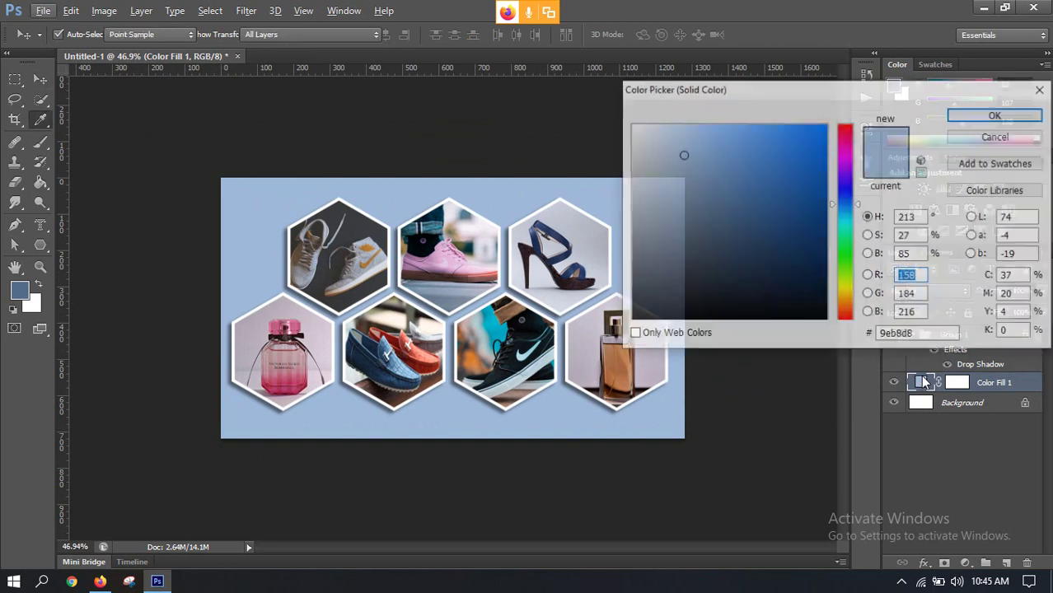
pyautogui.moveTo(681, 156); pyautogui.dragTo(592, 98)
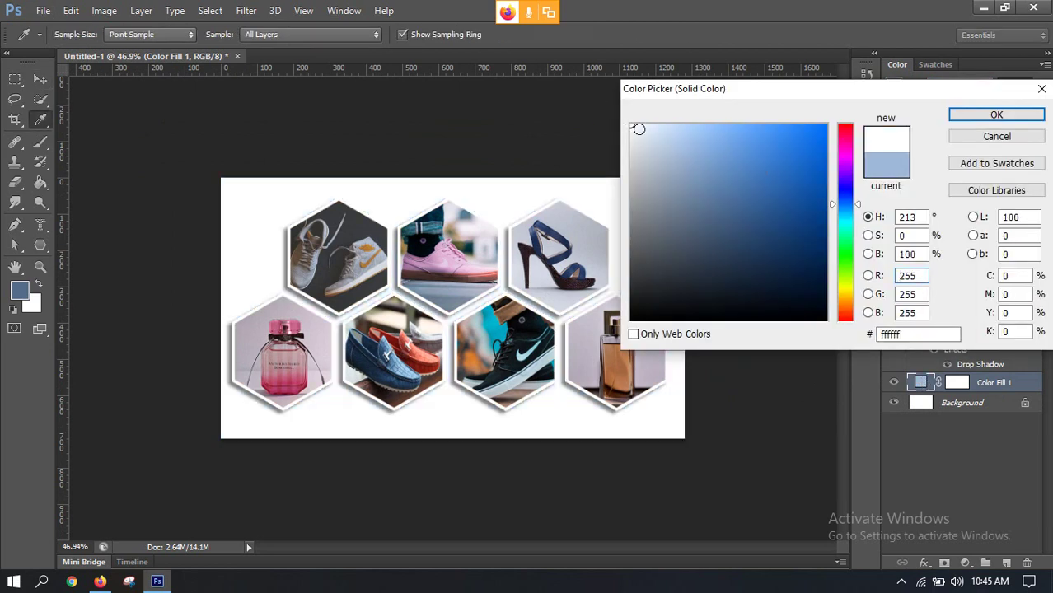
pyautogui.click(960, 136)
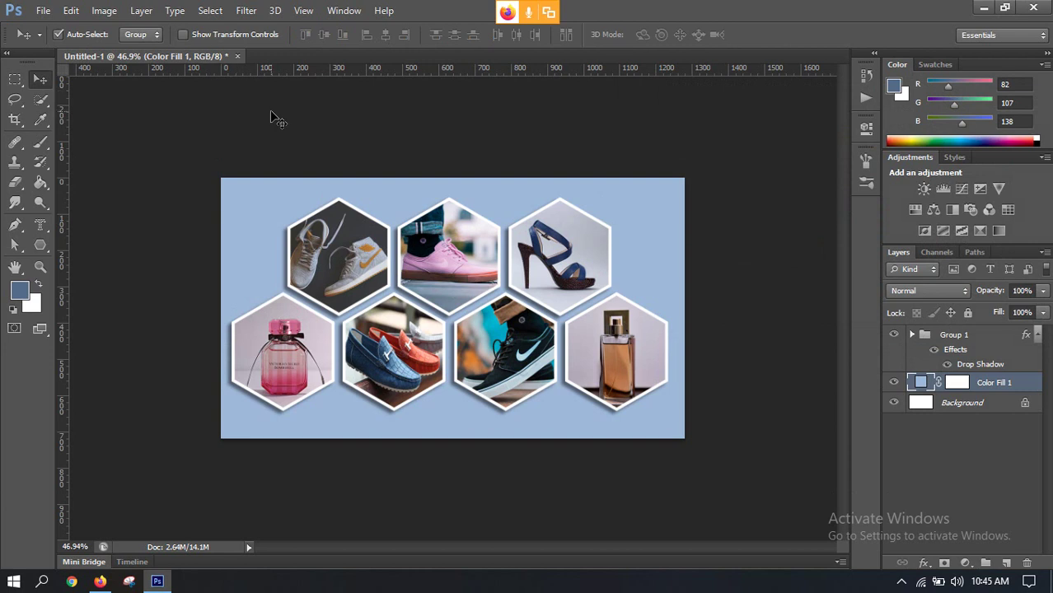
# Start saving the banner under a new name and choose the LEDP folder on drive E as the location
pyautogui.hotkey('ctrl', 'shift', 's')
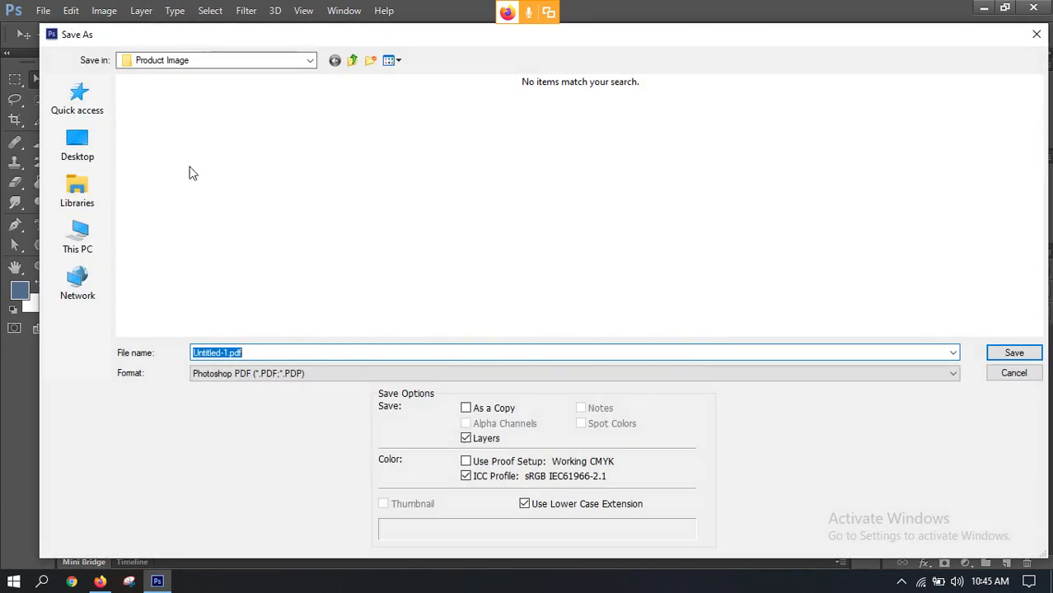
pyautogui.click(90, 231)
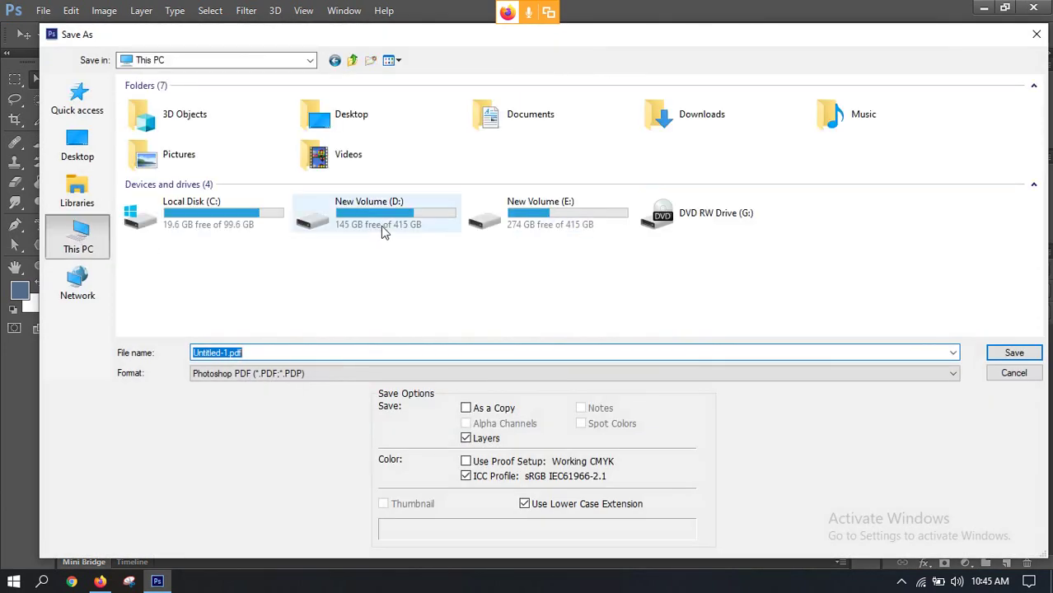
pyautogui.click(517, 222)
pyautogui.doubleClick(517, 223)
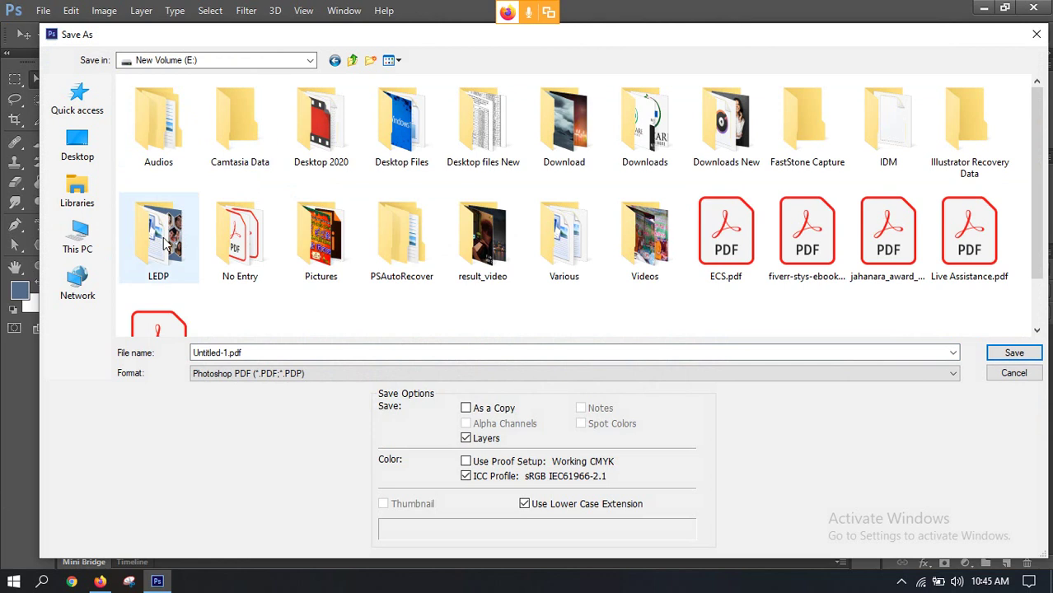
pyautogui.doubleClick(159, 243)
pyautogui.click(280, 353)
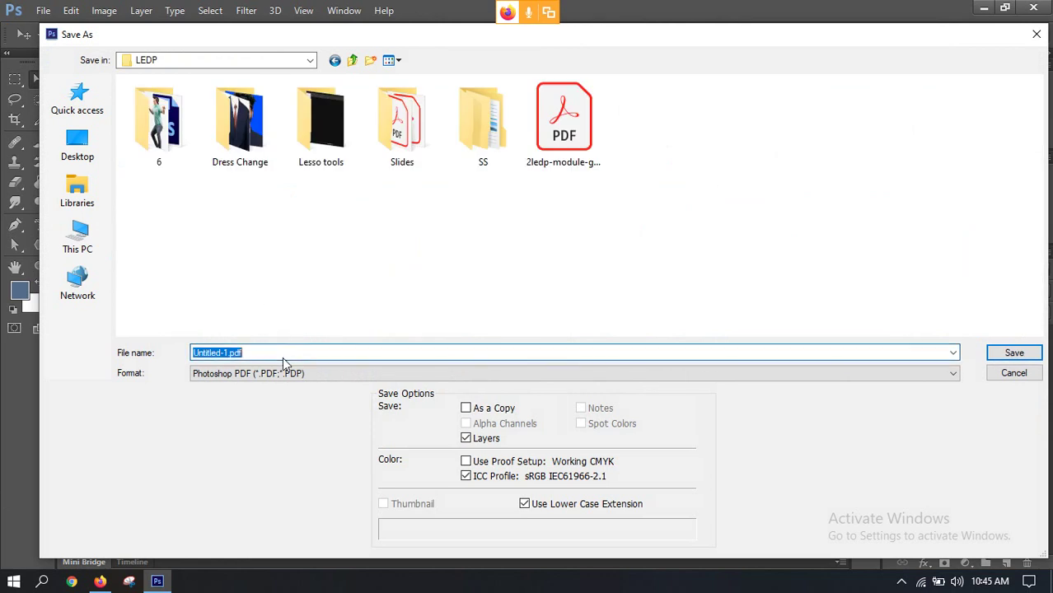
pyautogui.write('Photo CO')
pyautogui.press('BackSpace')
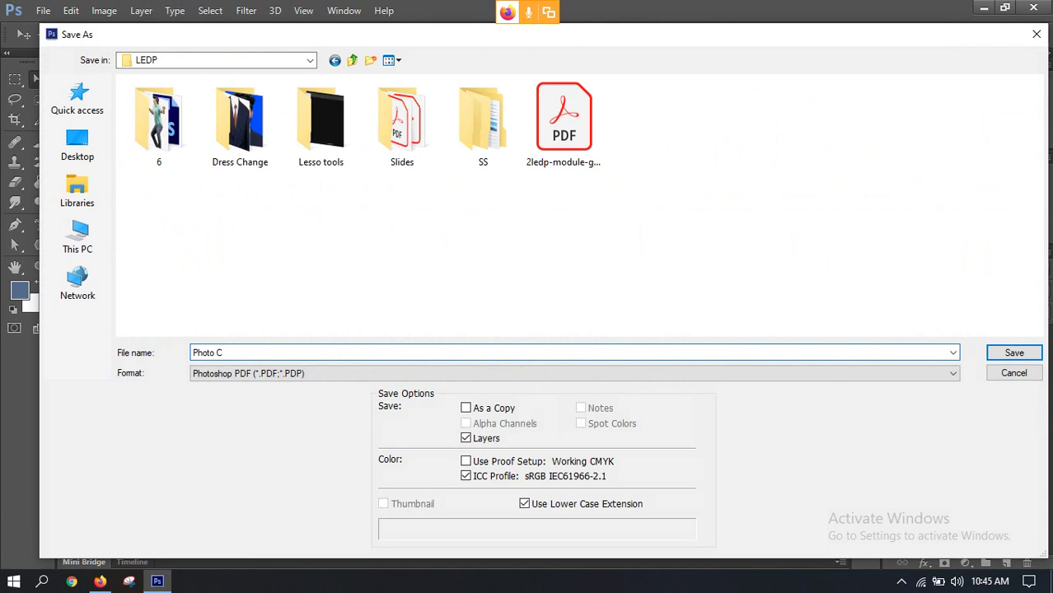
pyautogui.write('ollage')
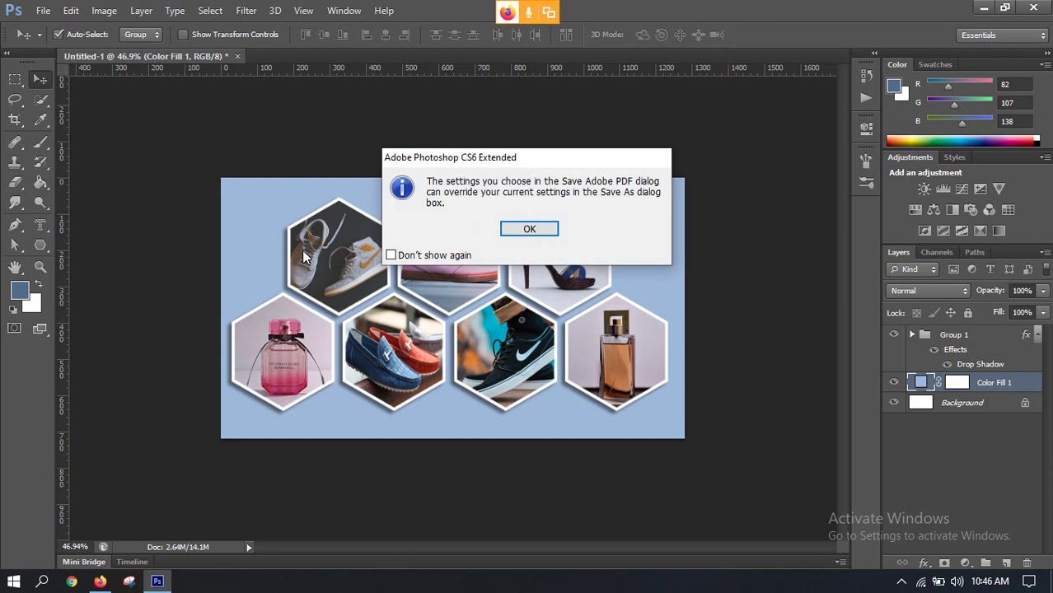
pyautogui.click(530, 233)
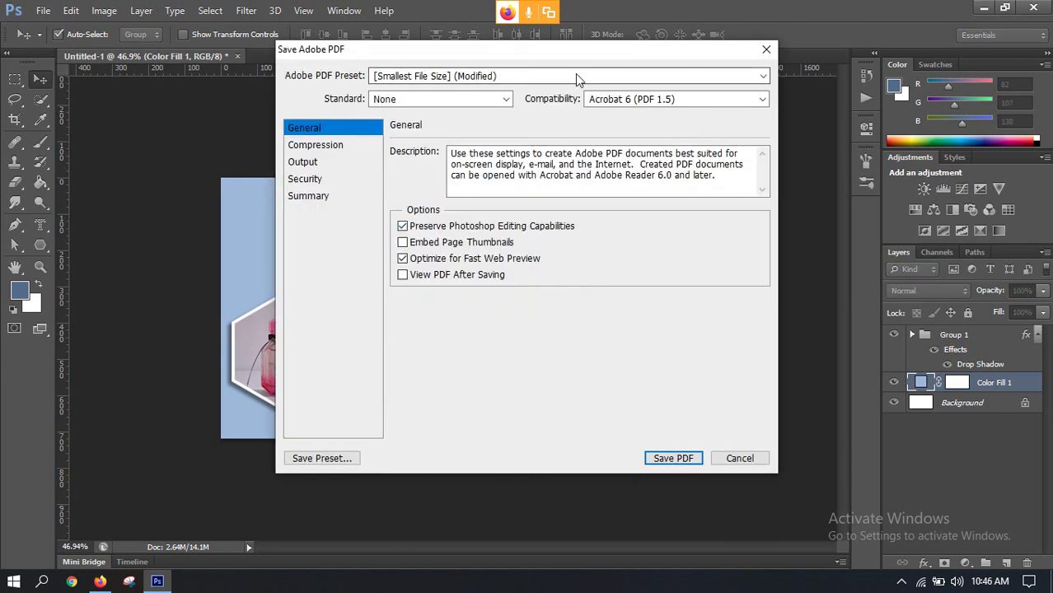
pyautogui.click(766, 51)
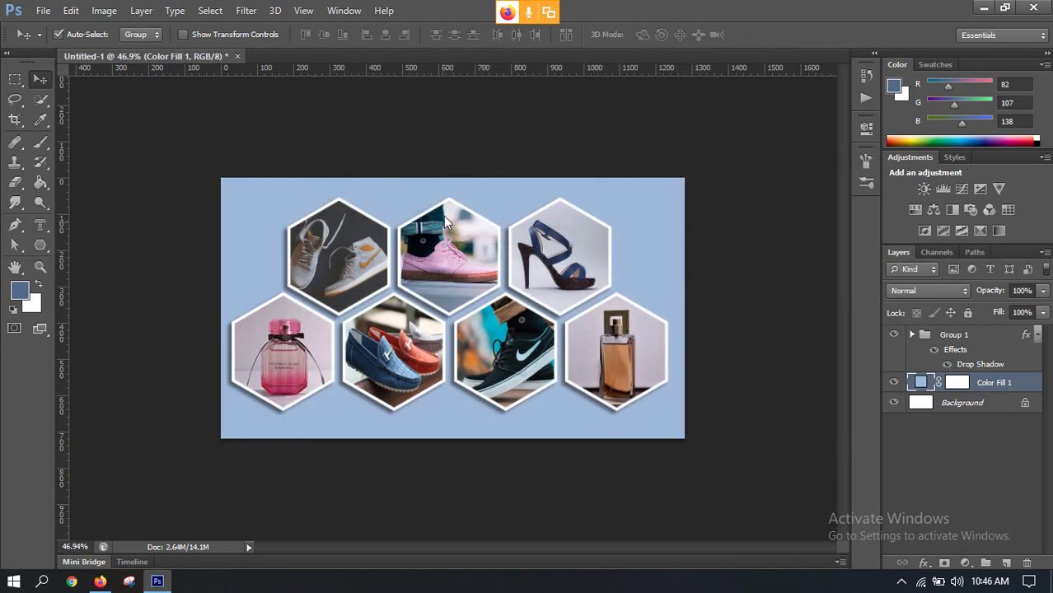
# Save the banner in the LEDP folder as a Photoshop PSD file named Photo Collage, with Maximize Compatibility on
pyautogui.hotkey('ctrl', 'shift', 's')
pyautogui.click(231, 375)
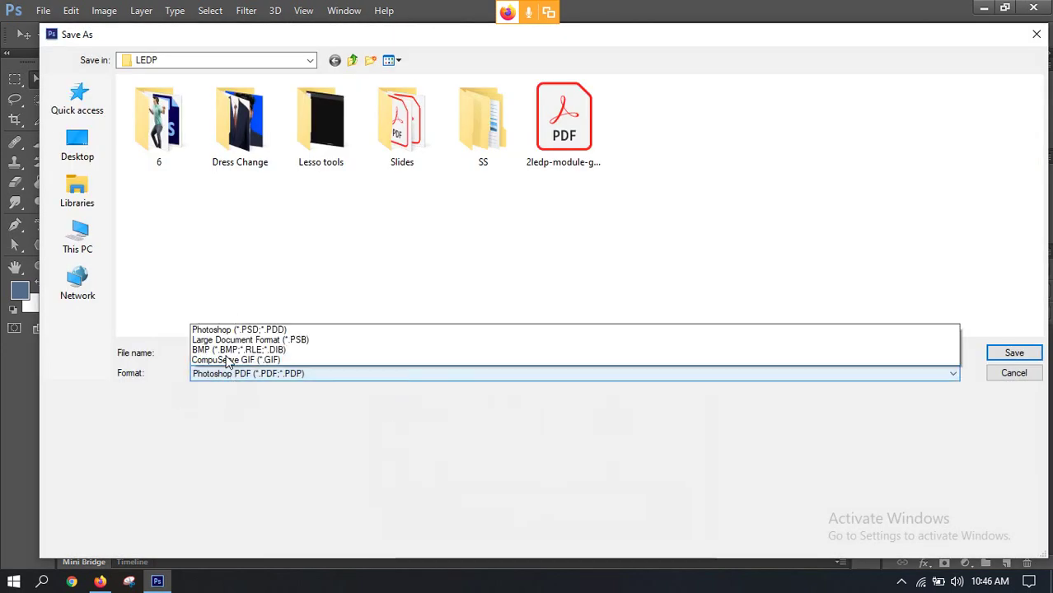
pyautogui.click(273, 152)
pyautogui.click(245, 353)
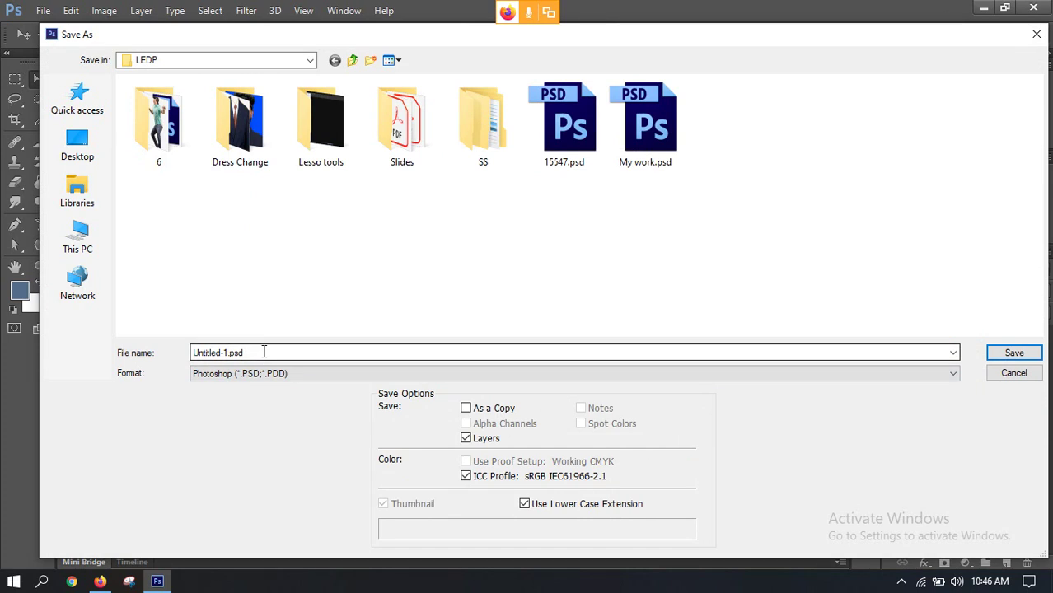
pyautogui.doubleClick(304, 351)
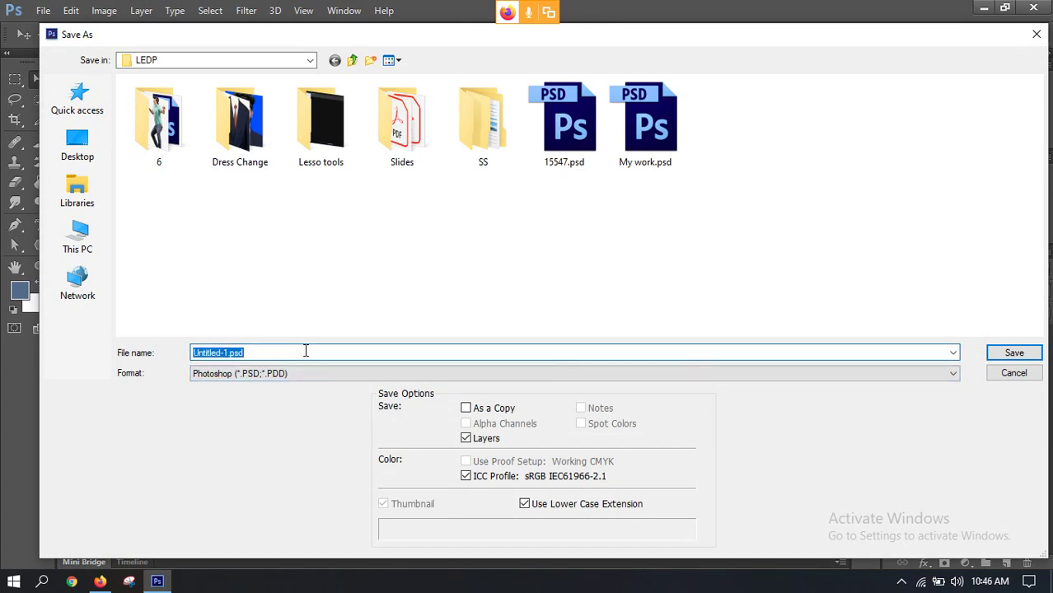
pyautogui.write('Photo Collage')
pyautogui.press('Return')
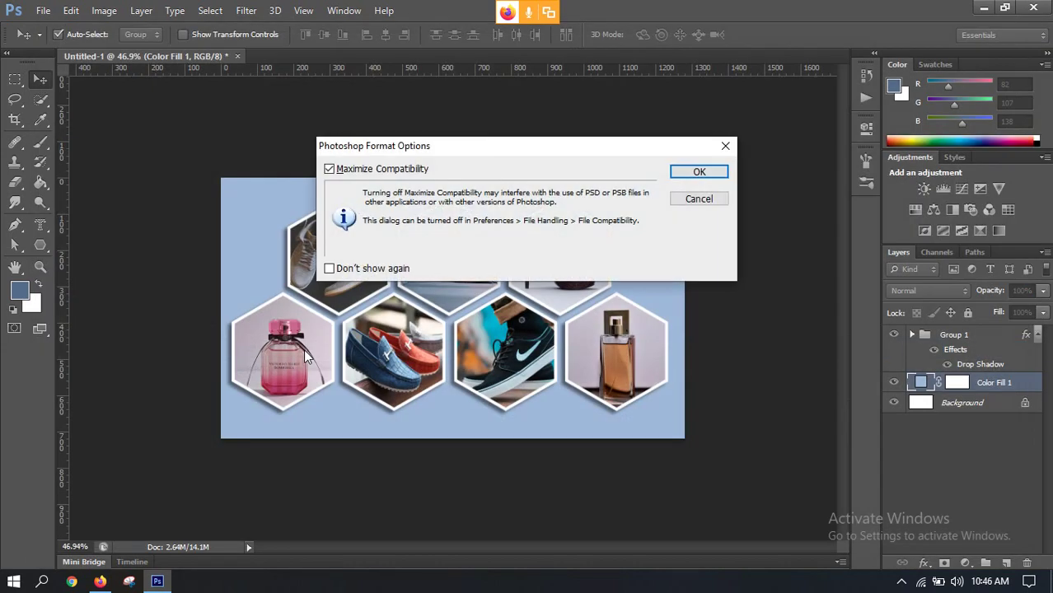
pyautogui.press('Return')
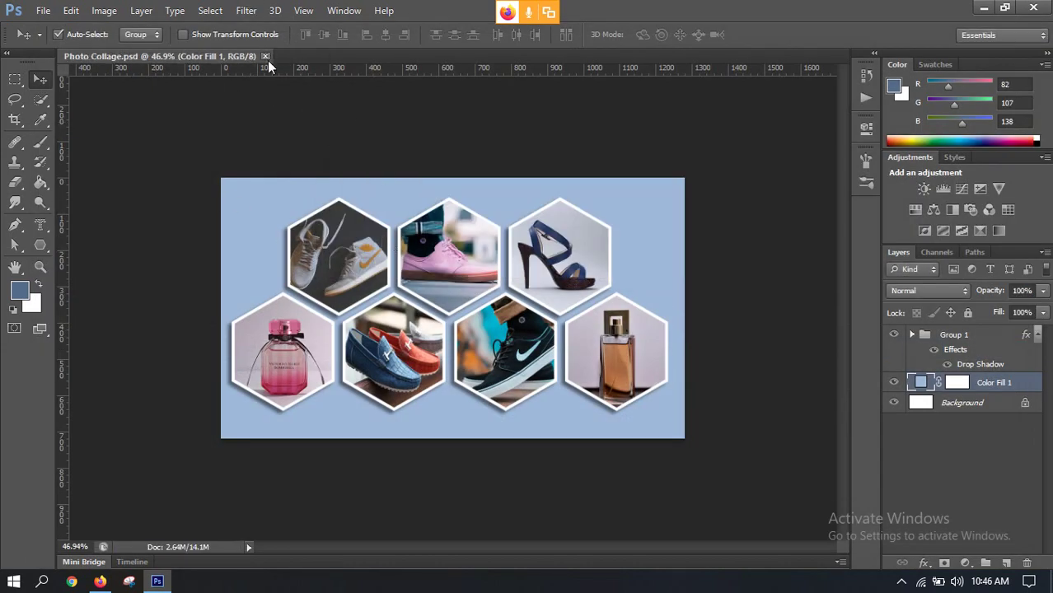
# Close the saved banner and create a new 1280 x 720 pixel RGB document at 300 pixels/inch with a white background
pyautogui.click(265, 57)
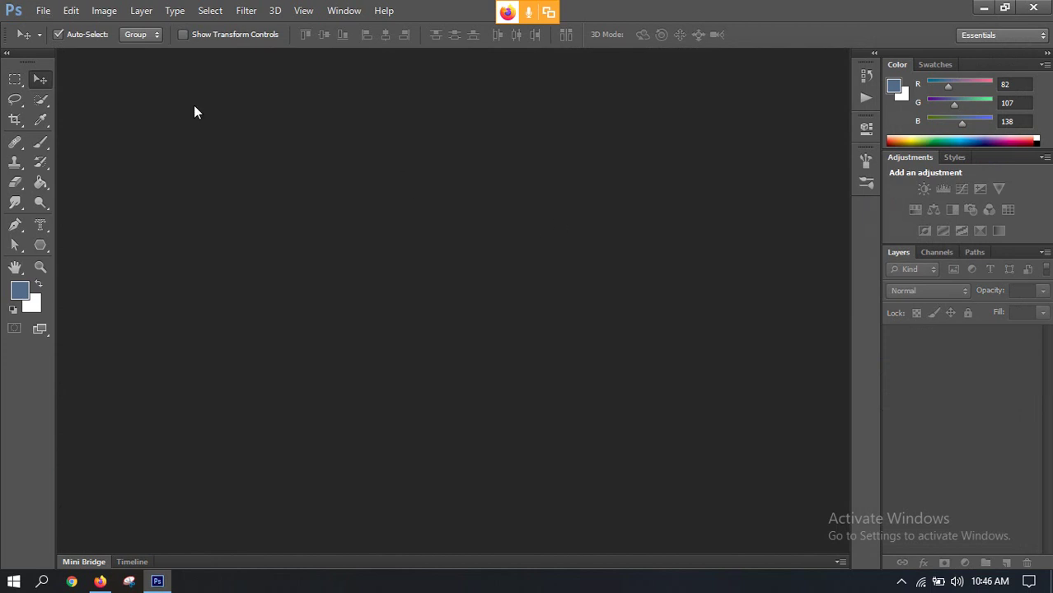
pyautogui.click(43, 11)
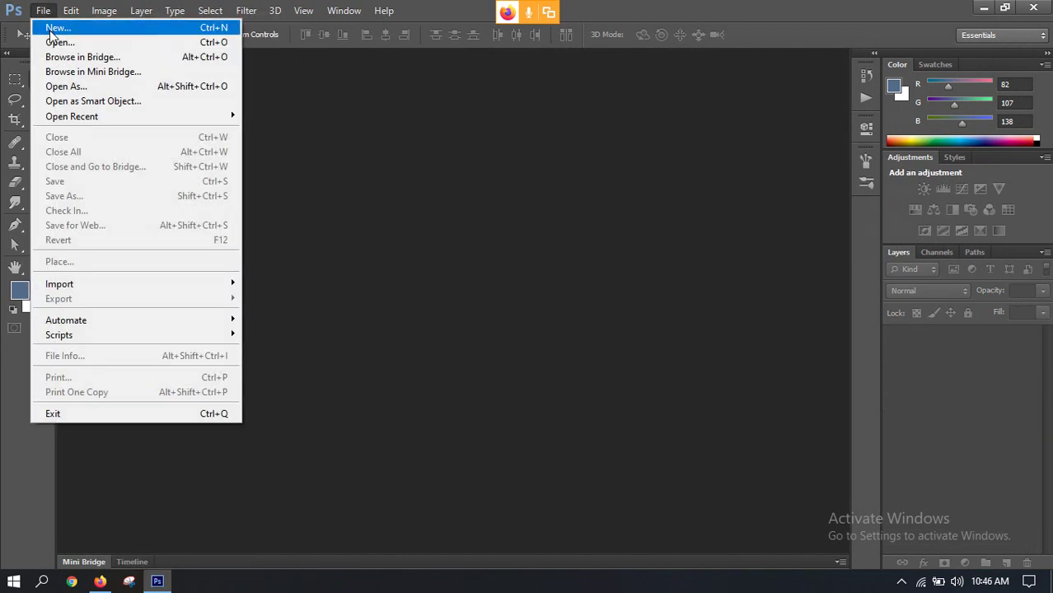
pyautogui.click(51, 30)
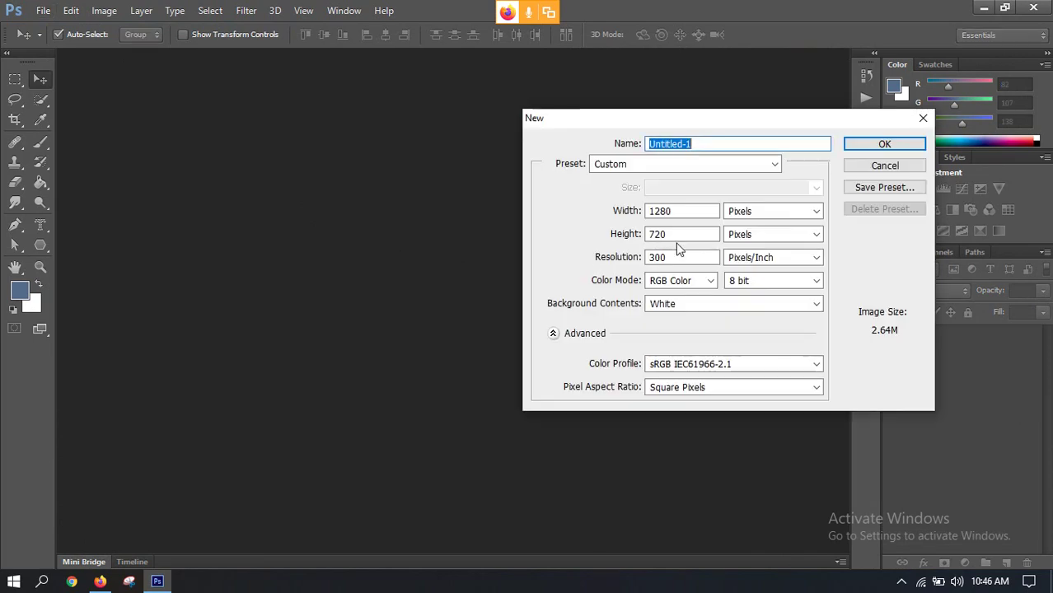
pyautogui.click(863, 145)
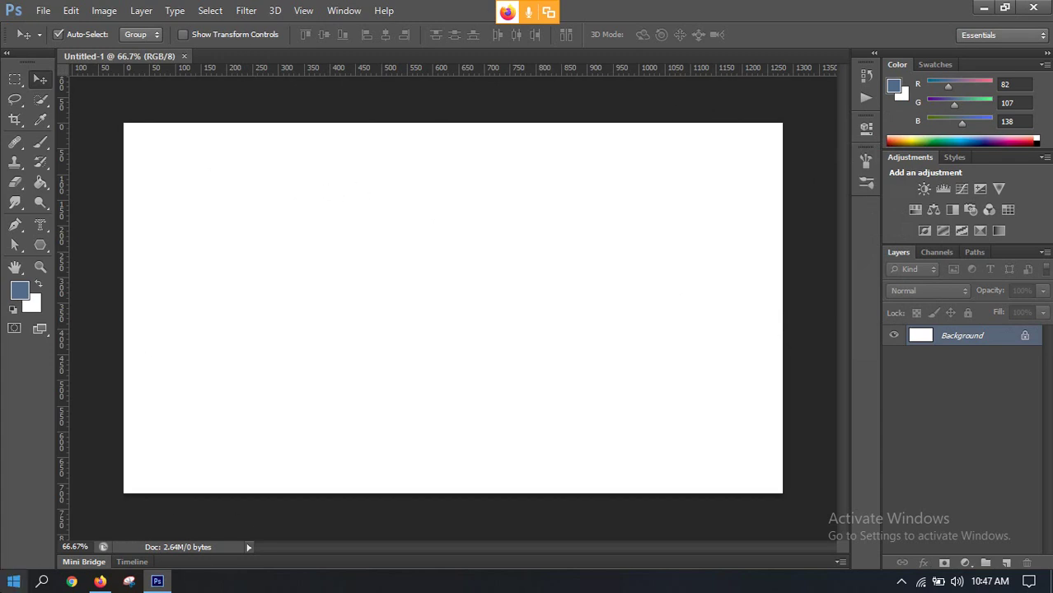
# Switch to Firefox and open google.com in a new tab
pyautogui.click(101, 580)
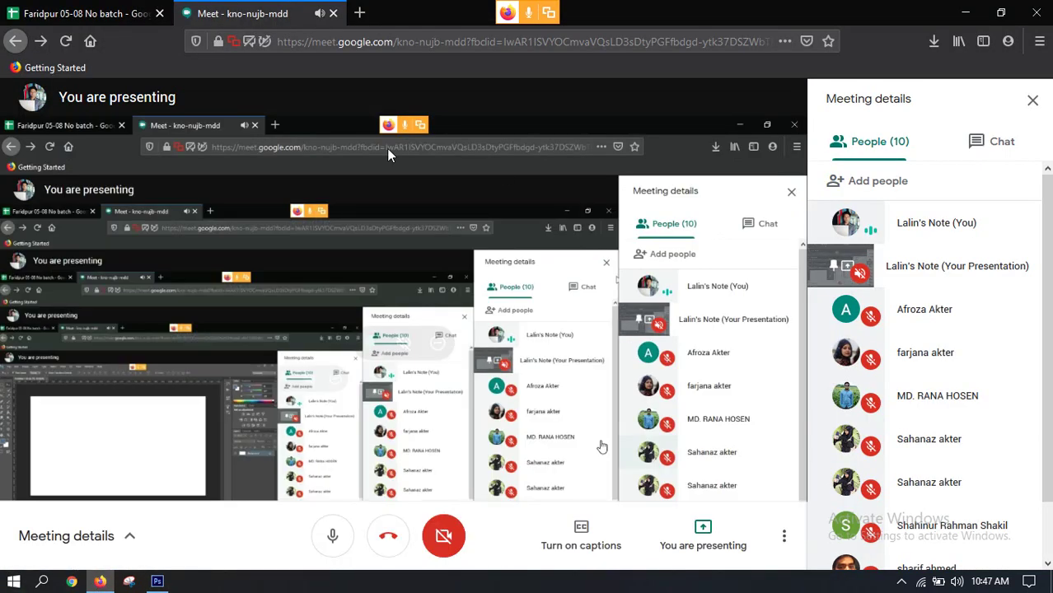
pyautogui.click(359, 12)
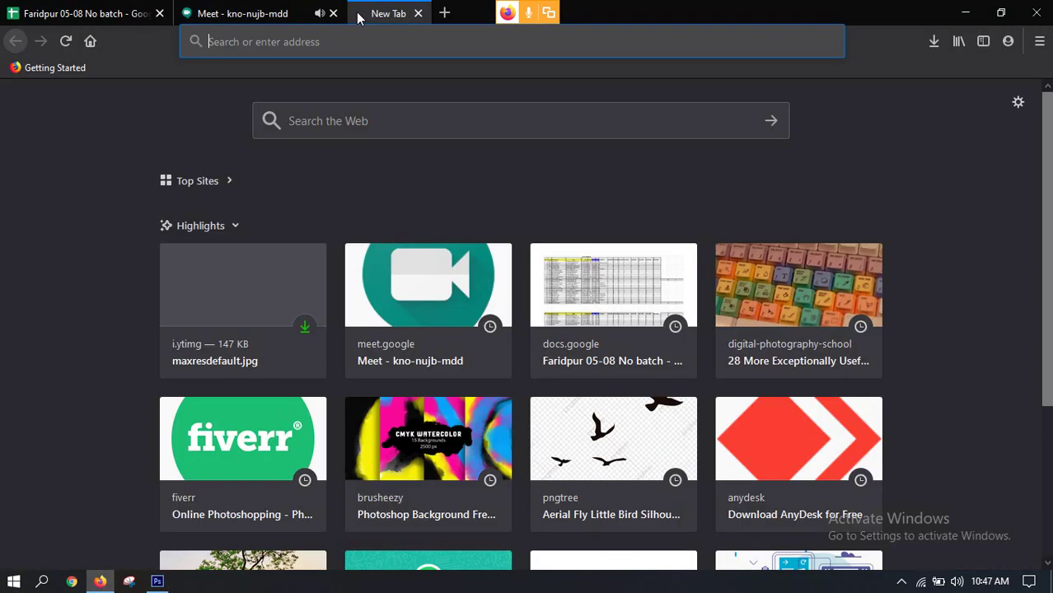
pyautogui.click(301, 43)
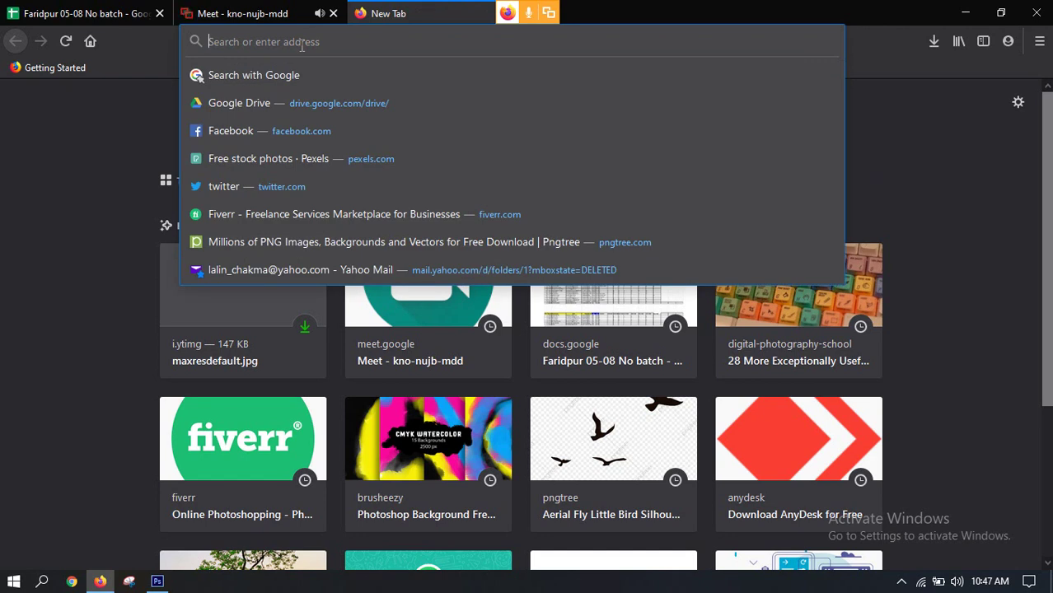
pyautogui.write('G')
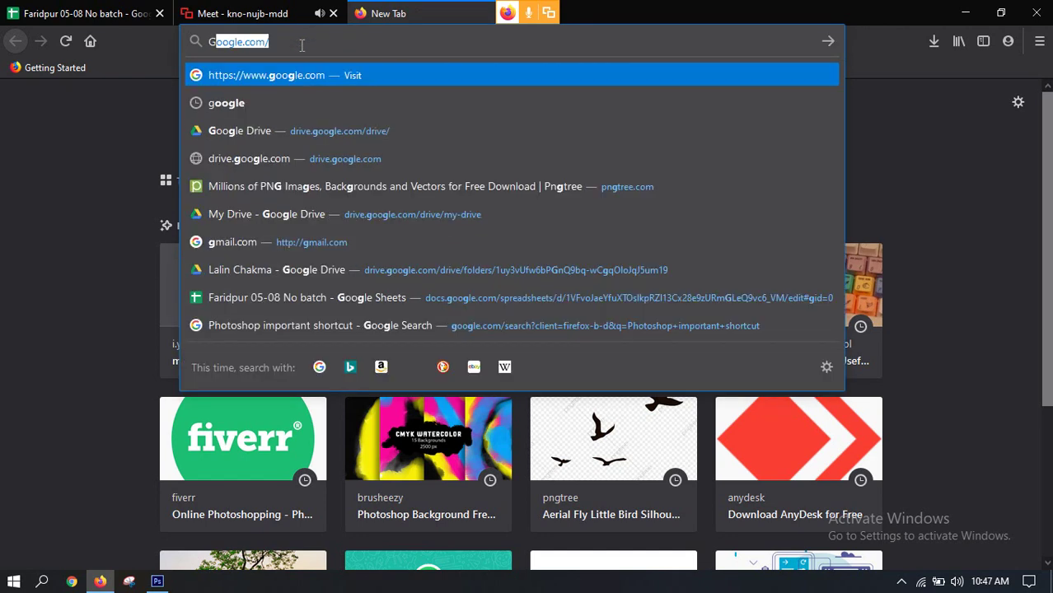
pyautogui.press('Return')
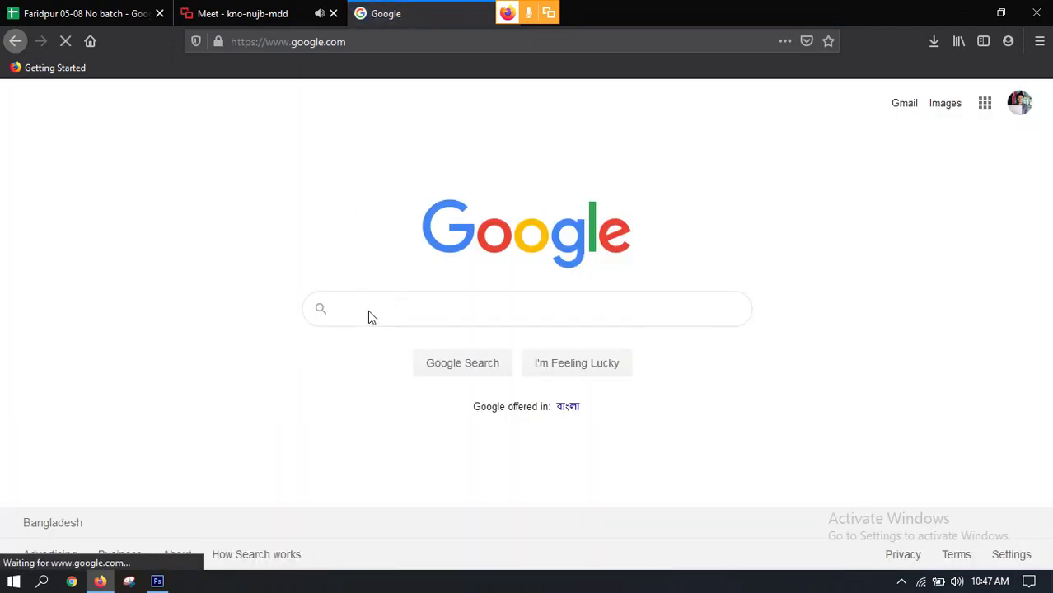
# Search Google for "photo collage effect" and show the image results
pyautogui.click(370, 310)
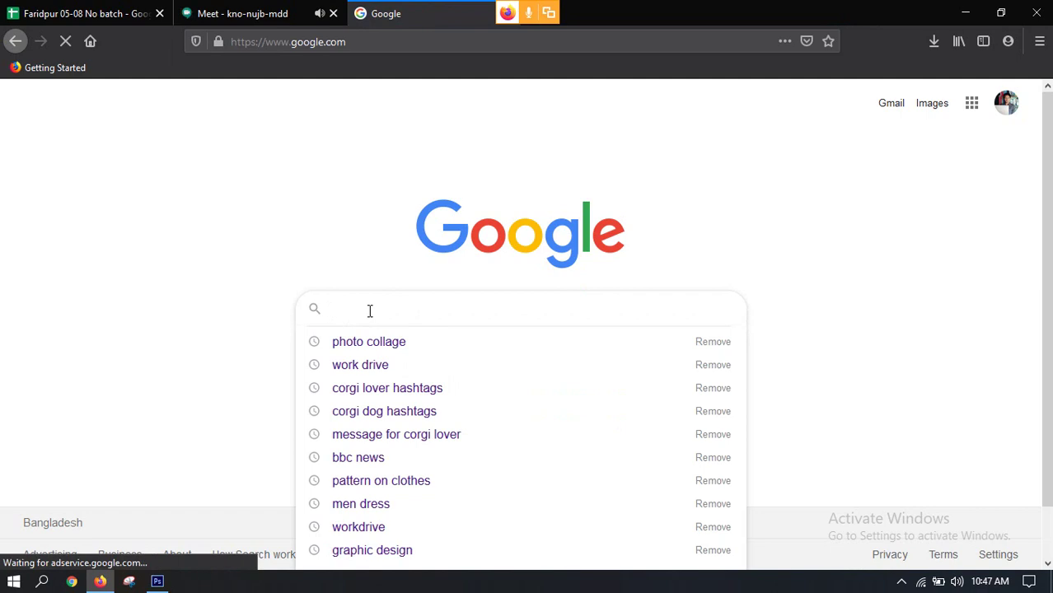
pyautogui.write('P')
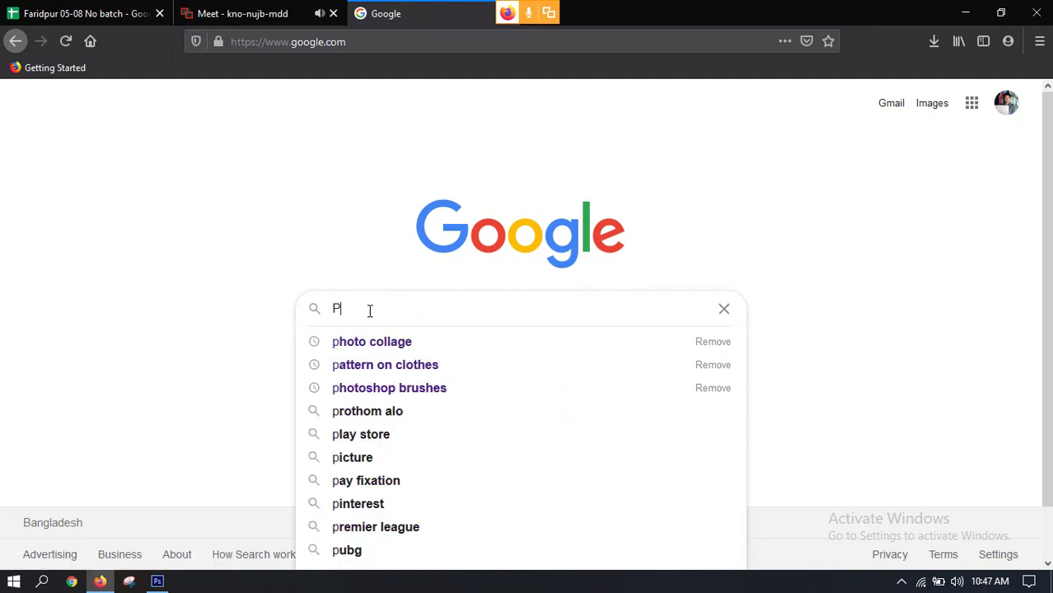
pyautogui.write('hoto collage')
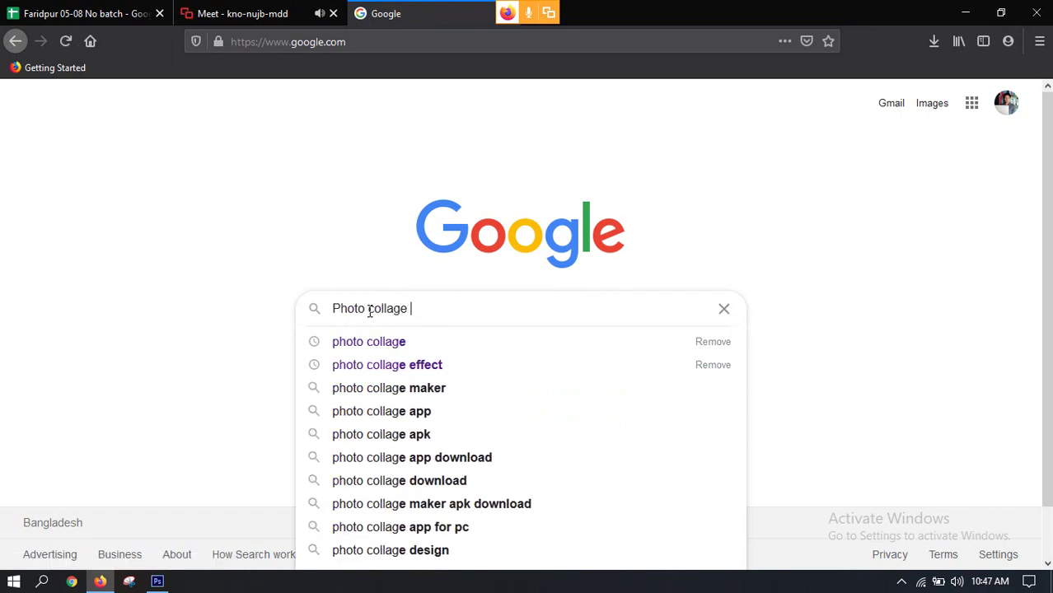
pyautogui.click(438, 343)
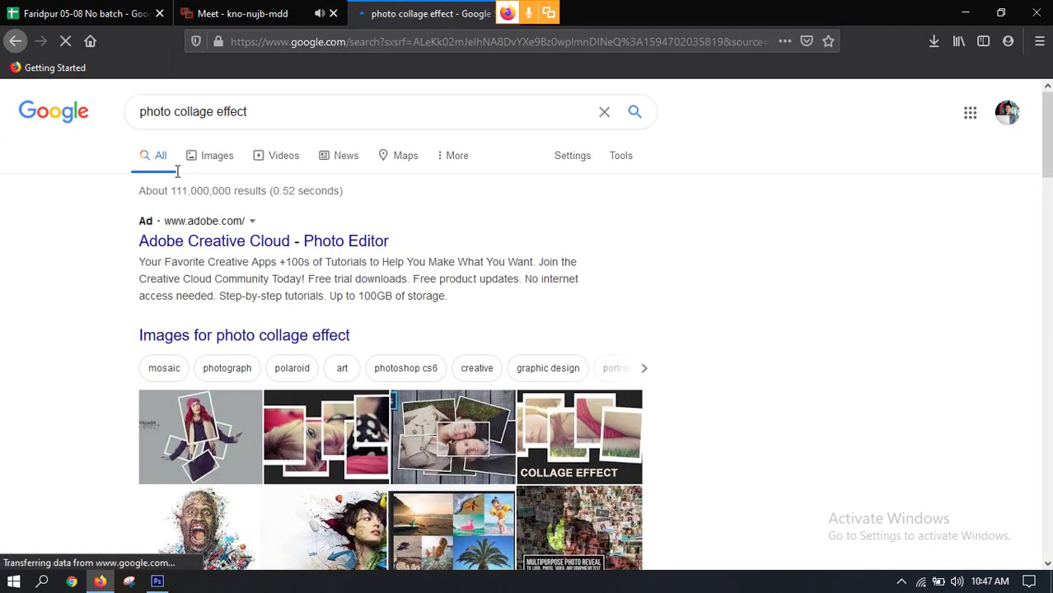
pyautogui.click(212, 159)
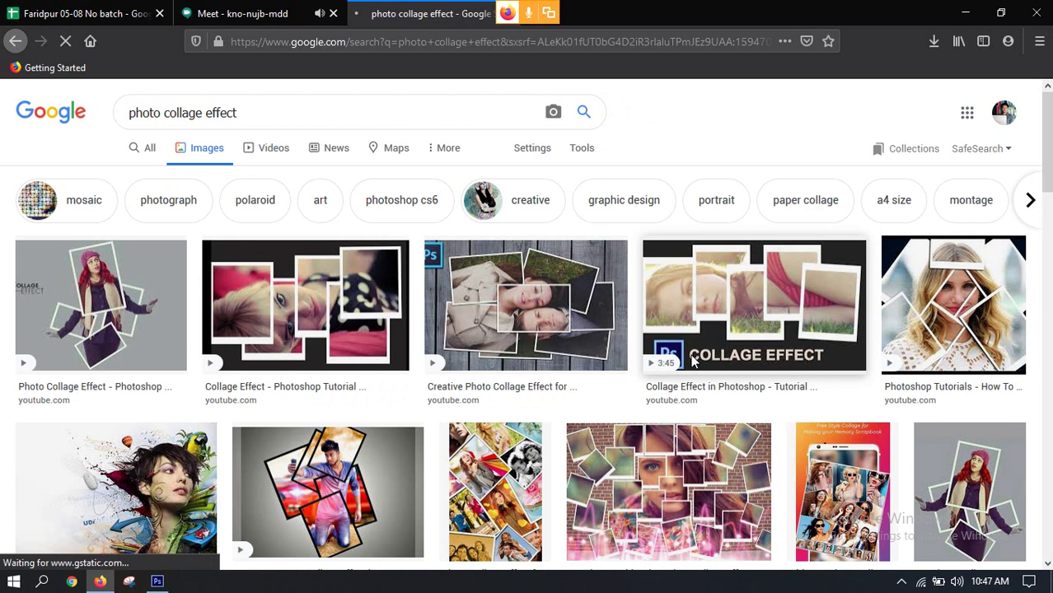
# Look over the first collage image results, check the Google Meet call, and return to the image search
pyautogui.scroll(-2, 744, 368)
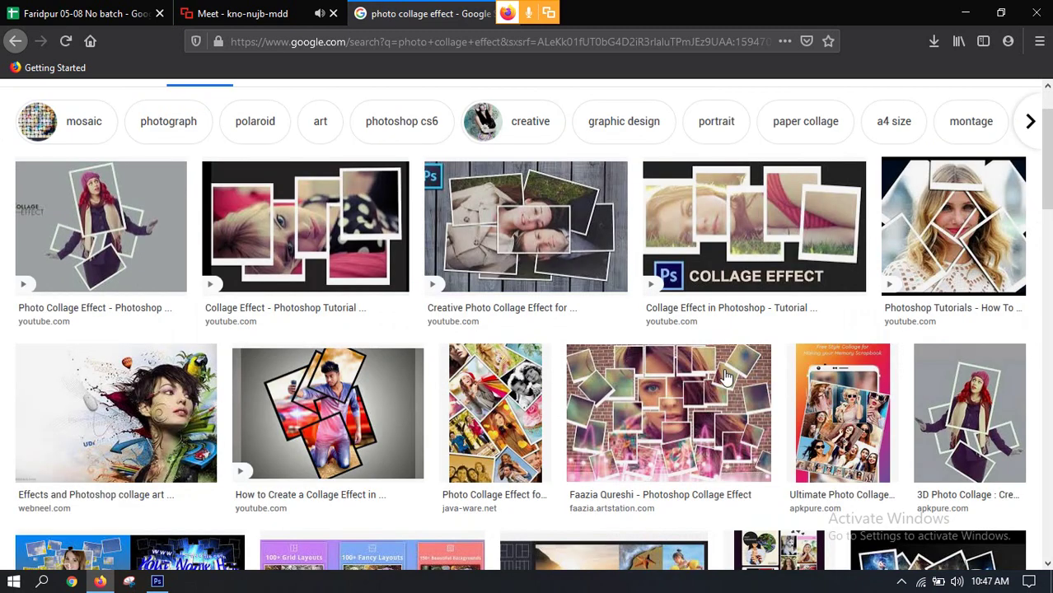
pyautogui.click(648, 327)
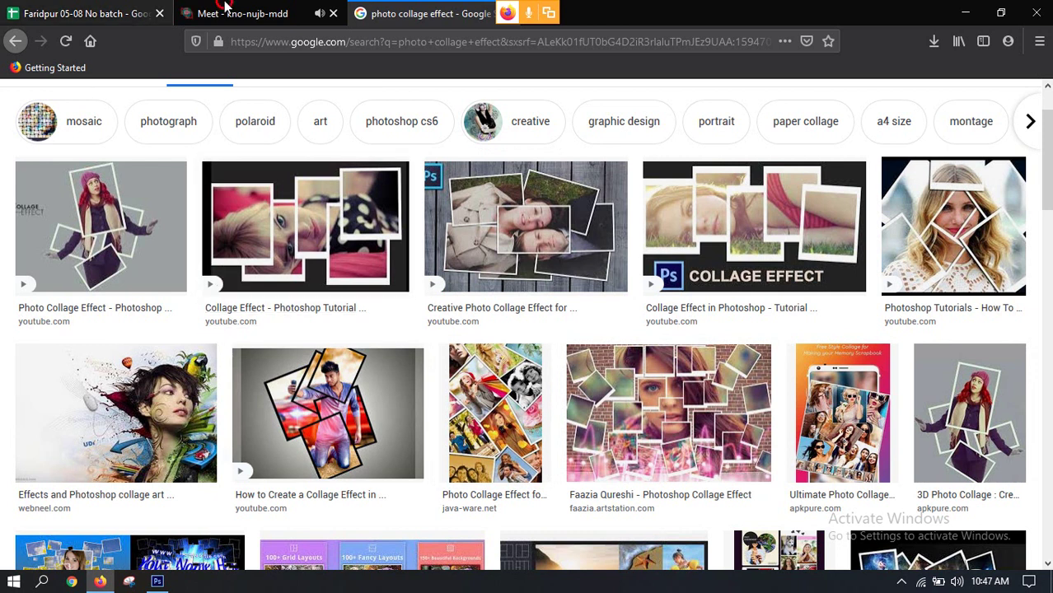
pyautogui.click(225, 8)
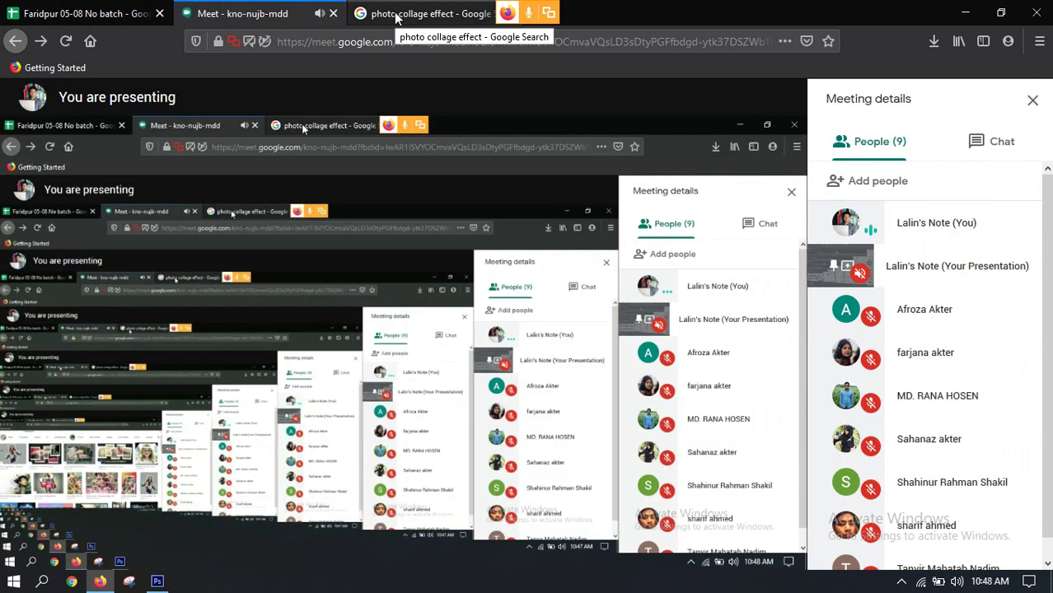
pyautogui.click(402, 11)
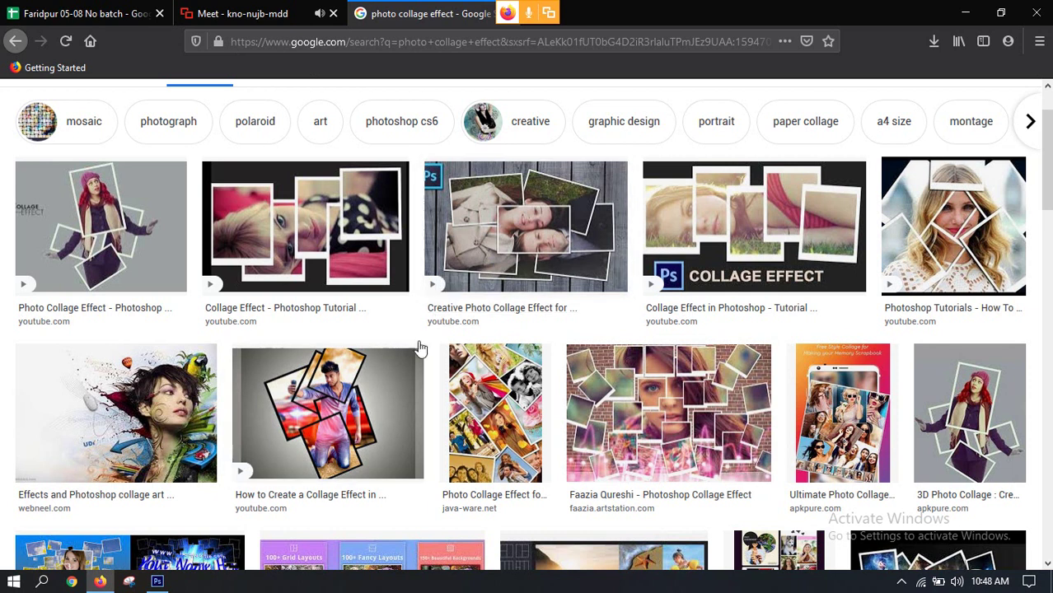
# Browse the photo collage effect image results for a suitable reference style and show the image search filter options
pyautogui.scroll(-3, 466, 321)
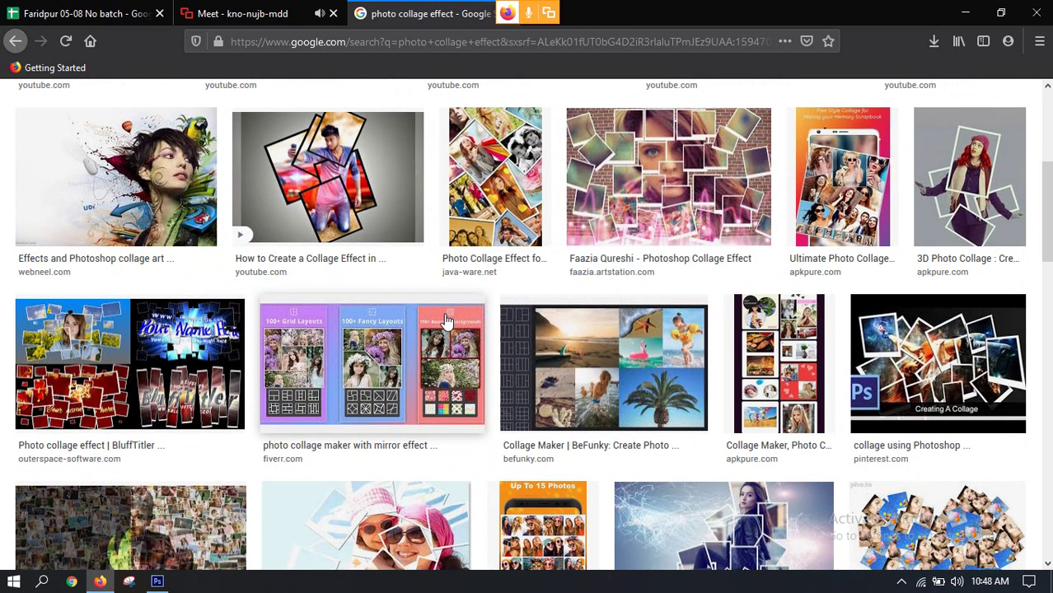
pyautogui.scroll(4, 404, 346)
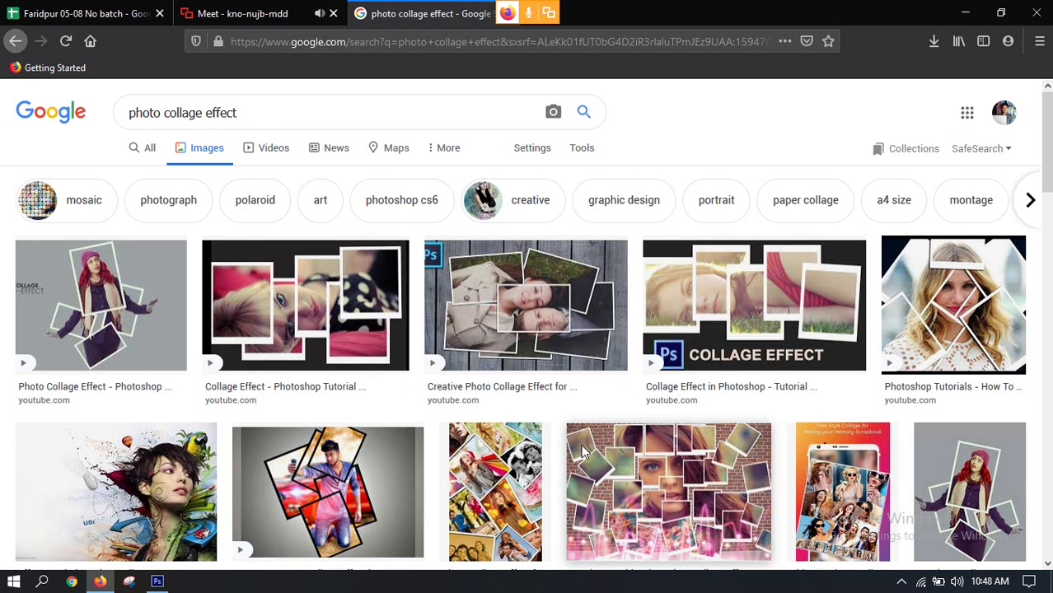
pyautogui.scroll(-5, 509, 309)
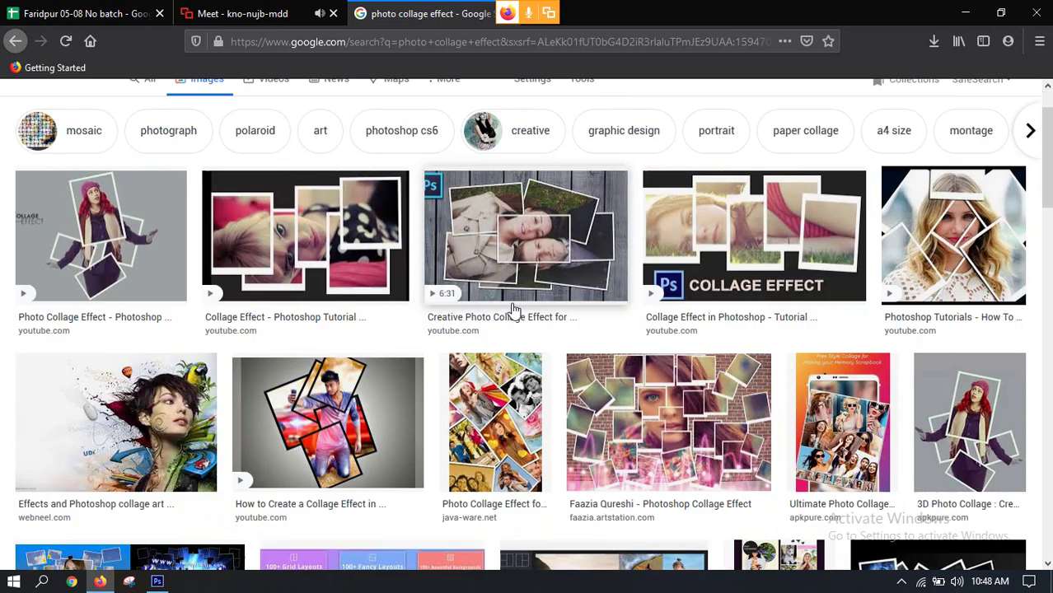
pyautogui.scroll(-5, 509, 315)
pyautogui.scroll(3, 510, 313)
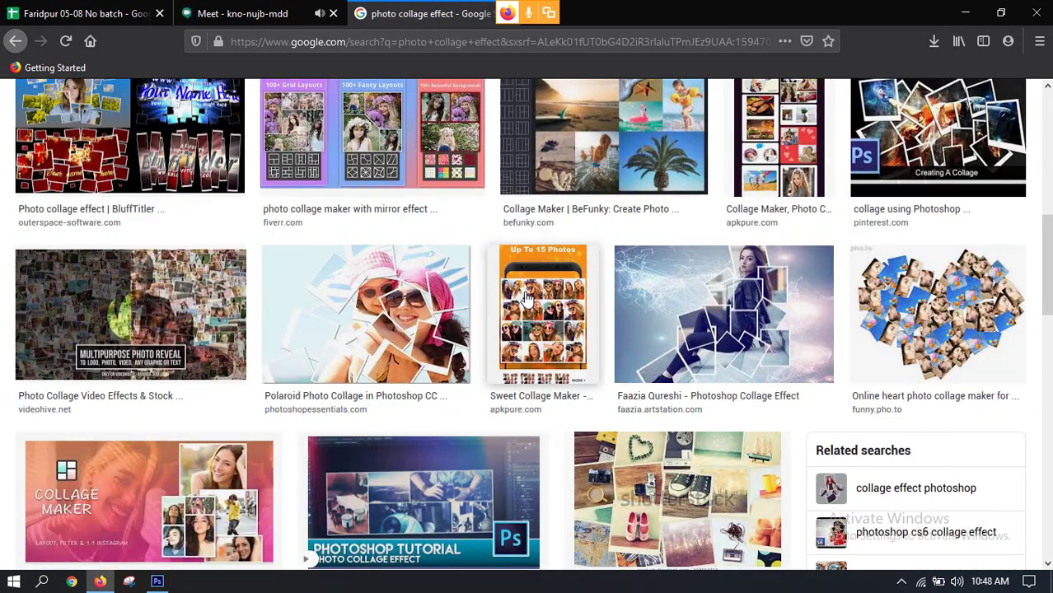
pyautogui.scroll(-3, 579, 500)
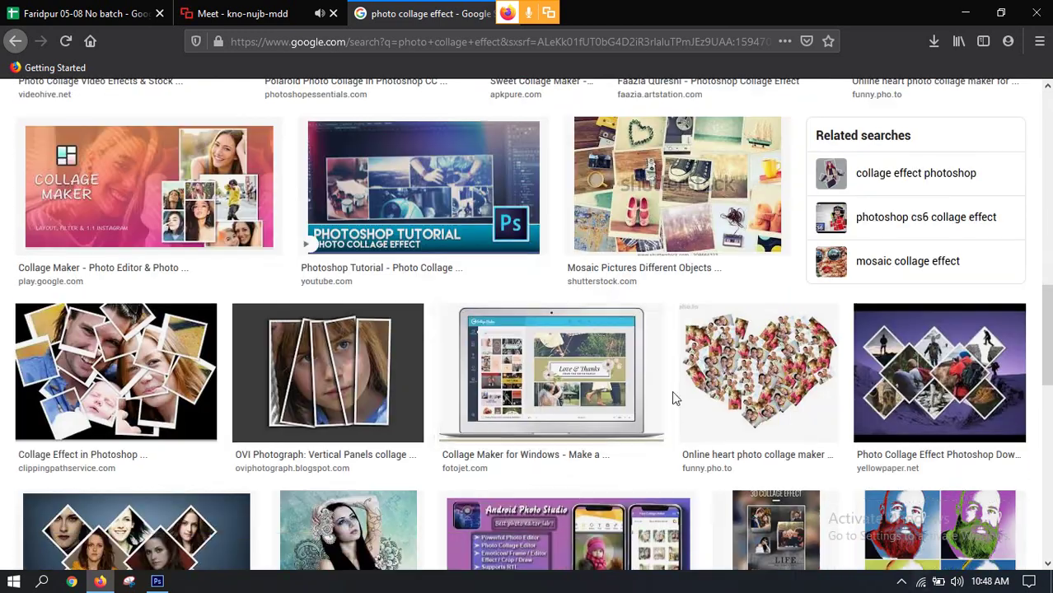
pyautogui.scroll(-2, 671, 391)
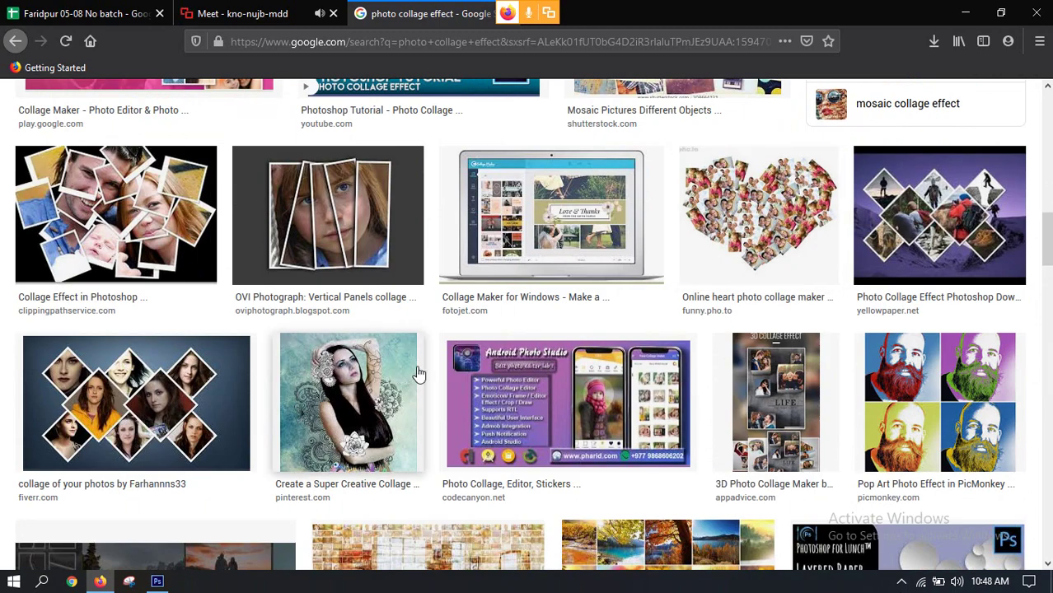
pyautogui.scroll(1, 418, 371)
pyautogui.scroll(-5, 420, 373)
pyautogui.scroll(10, 427, 371)
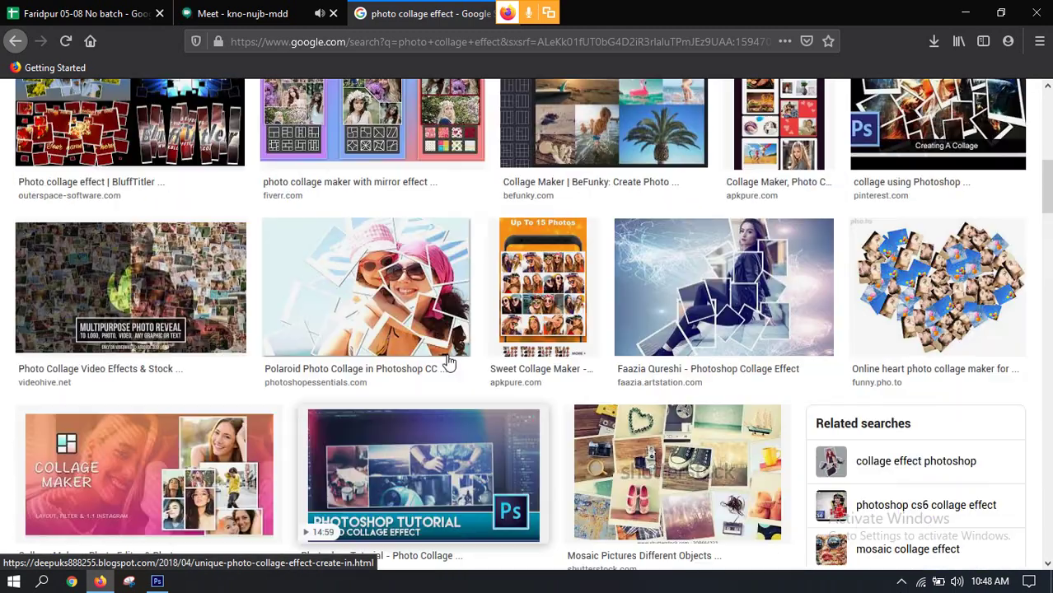
pyautogui.moveTo(266, 118); pyautogui.dragTo(3, 115)
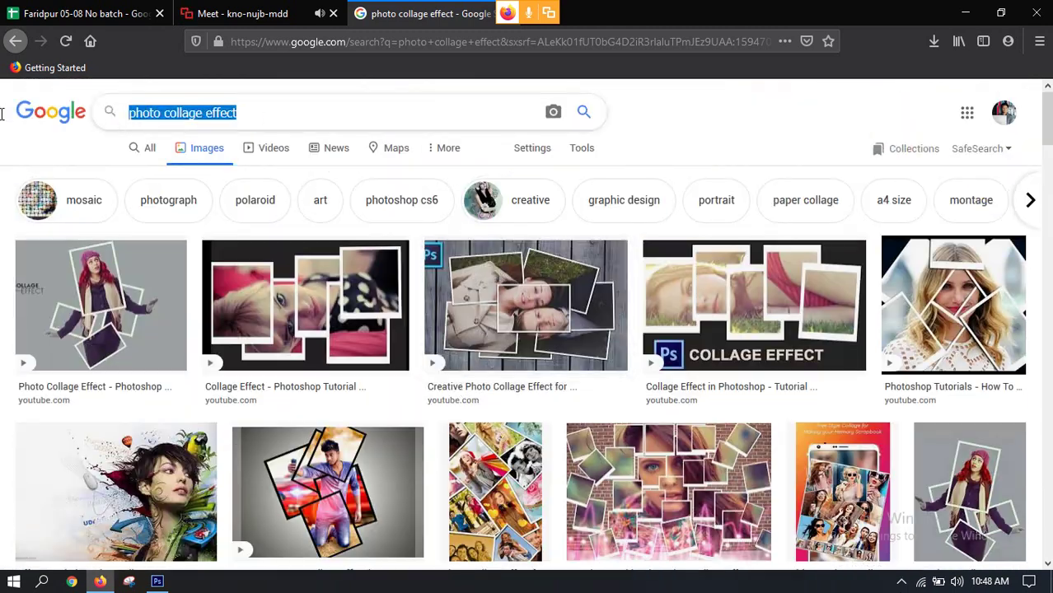
pyautogui.click(582, 155)
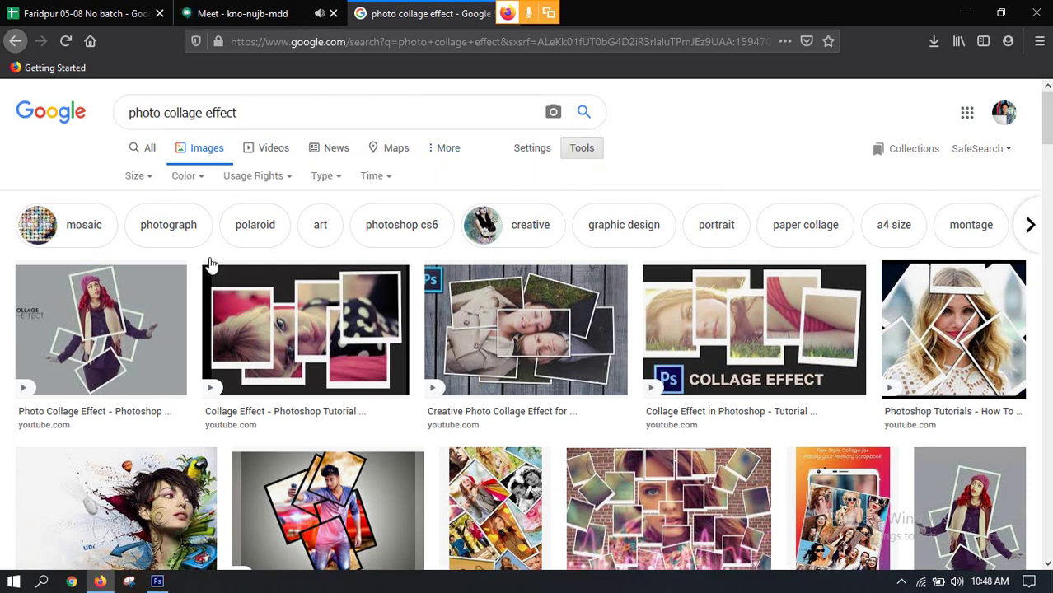
# Switch to Photoshop, open photo-of-a-man-listening-music-on-his-phone-846741.jpg from the Songs folder inside E: Download, and close the blank Untitled-1 document
pyautogui.click(156, 583)
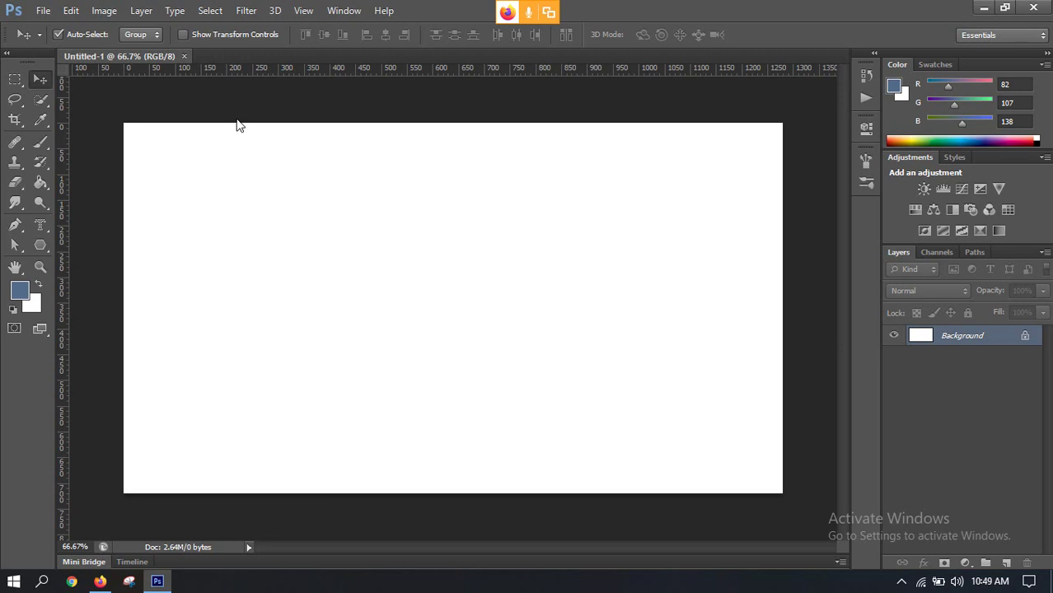
pyautogui.hotkey('ctrl', 'o')
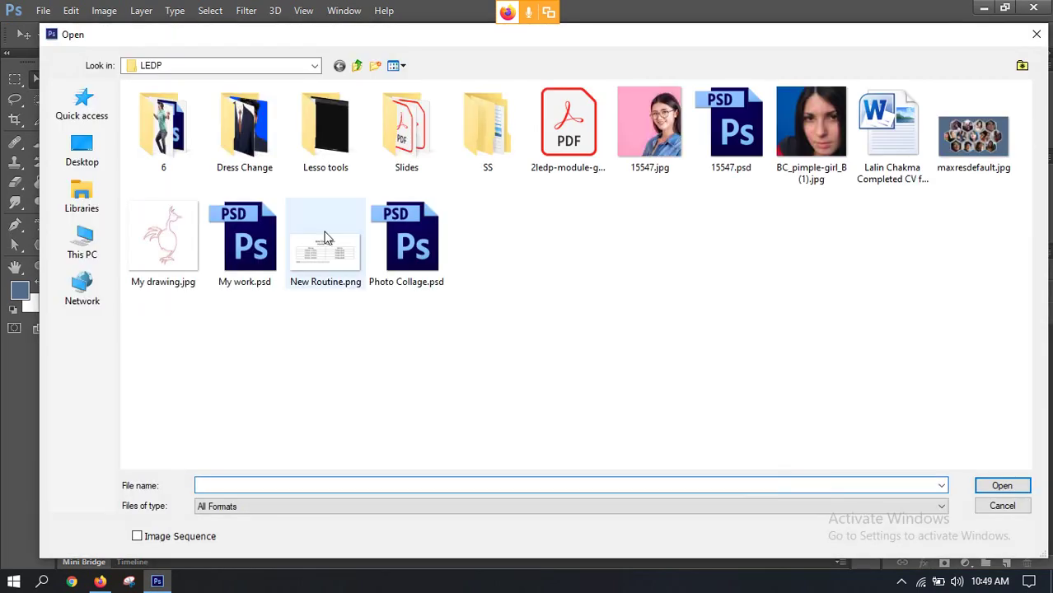
pyautogui.click(88, 242)
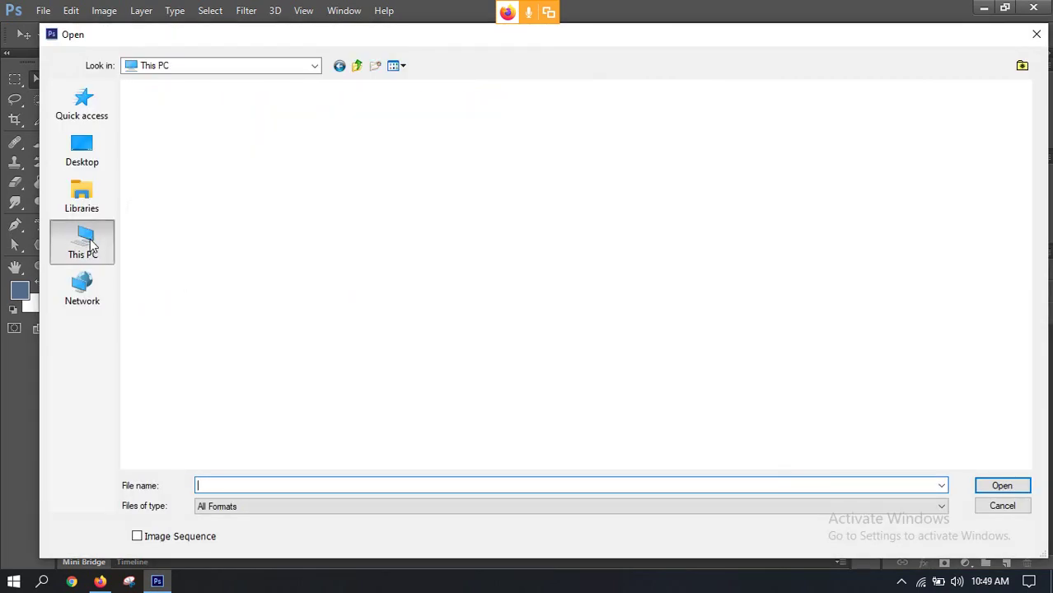
pyautogui.doubleClick(537, 223)
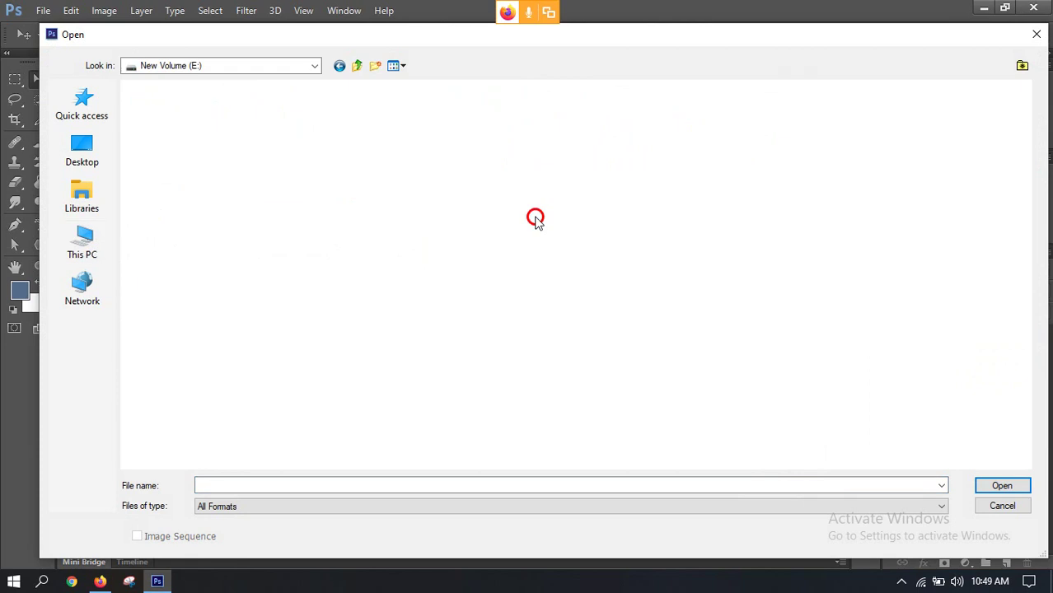
pyautogui.doubleClick(565, 154)
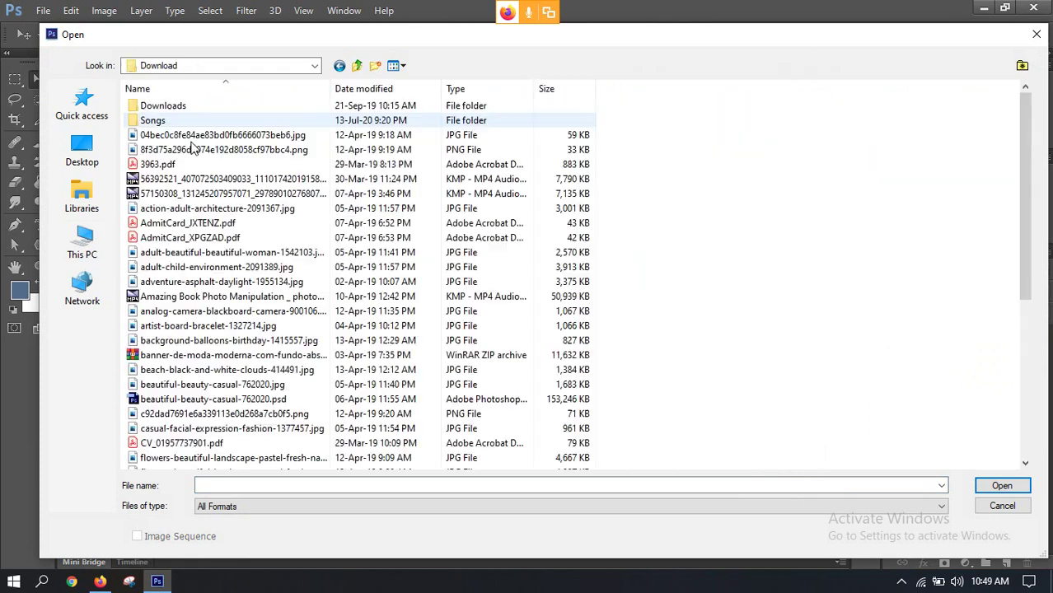
pyautogui.doubleClick(138, 121)
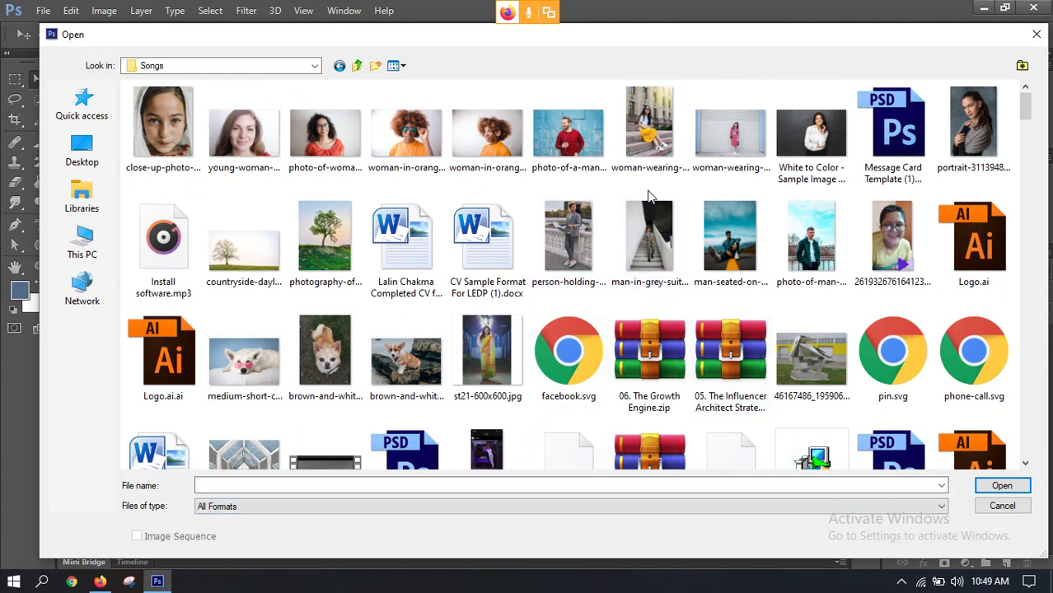
pyautogui.moveTo(586, 133); pyautogui.dragTo(550, 122)
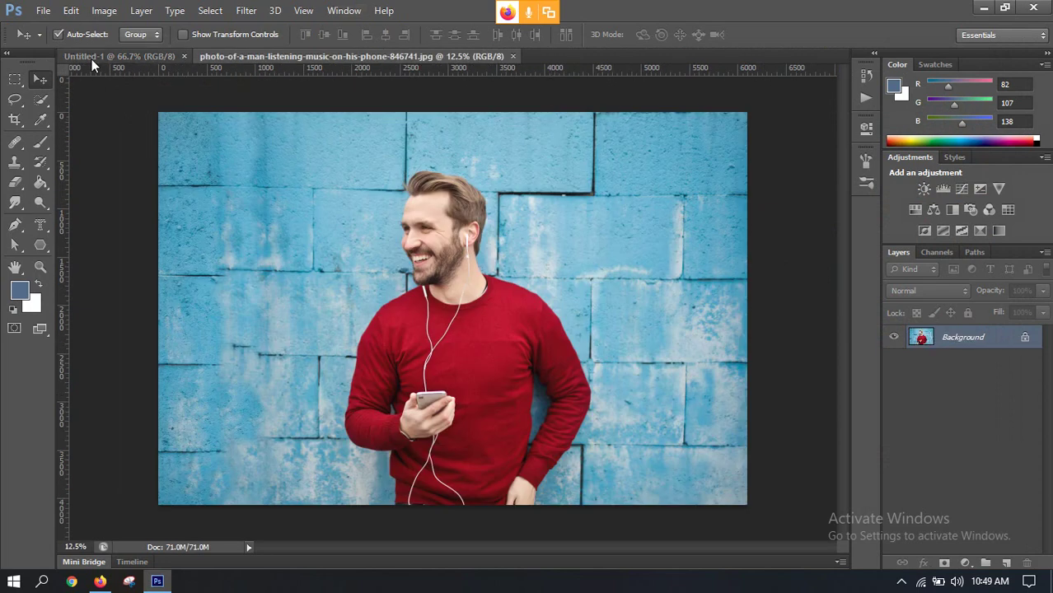
pyautogui.click(146, 56)
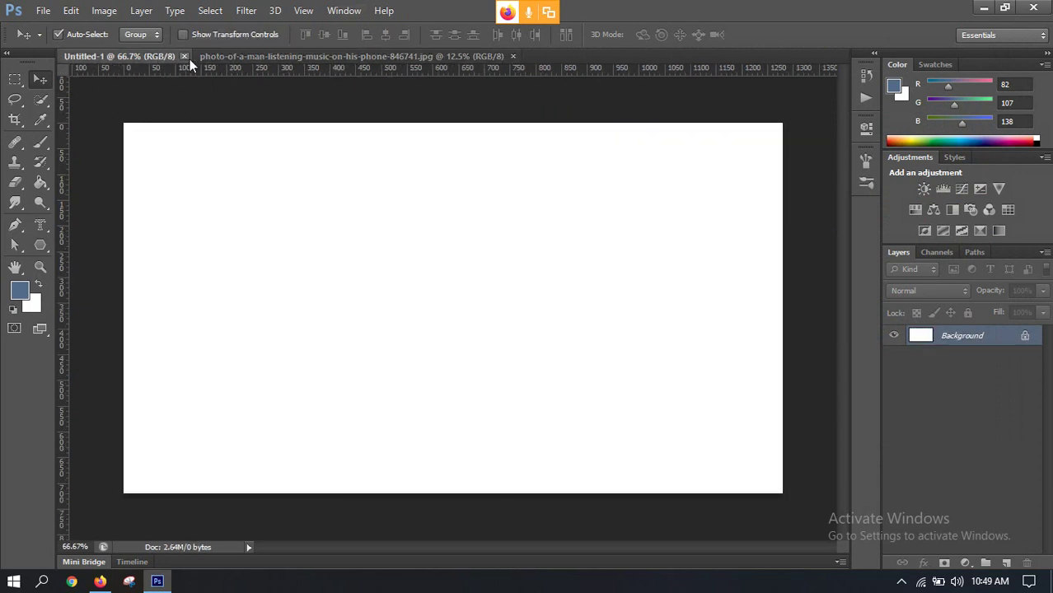
pyautogui.click(187, 56)
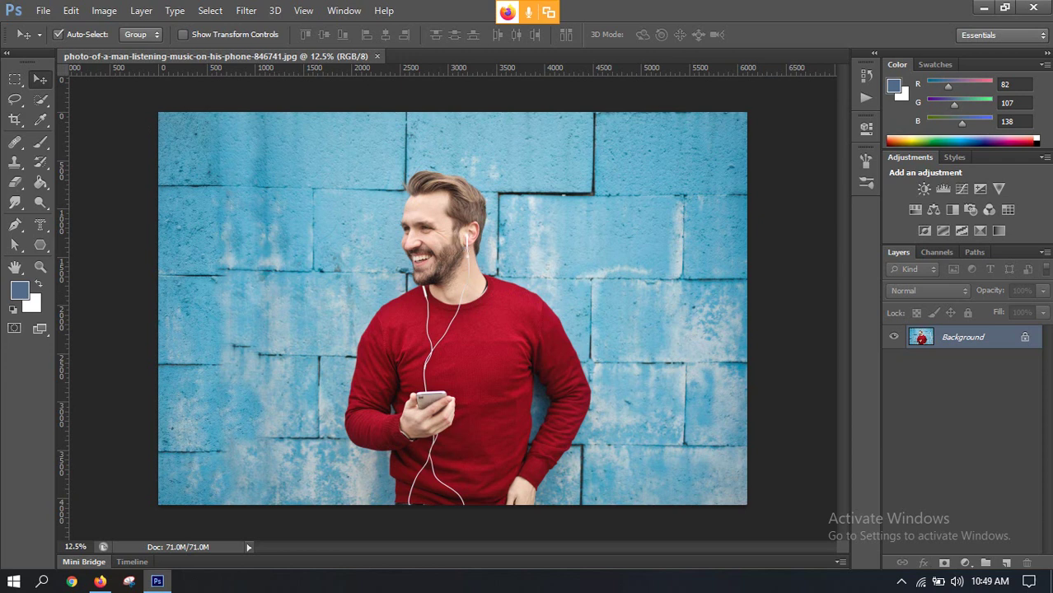
# Crop the photo of the man to 1280 x 720 pixels at 300 pixels/inch, keeping him centred in the frame
pyautogui.click(18, 124)
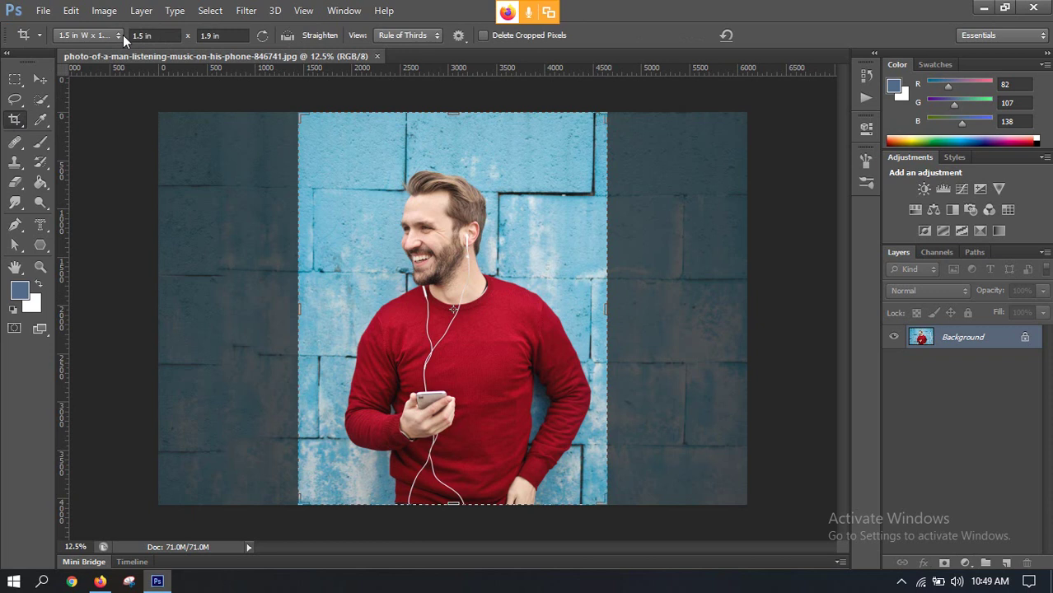
pyautogui.click(80, 36)
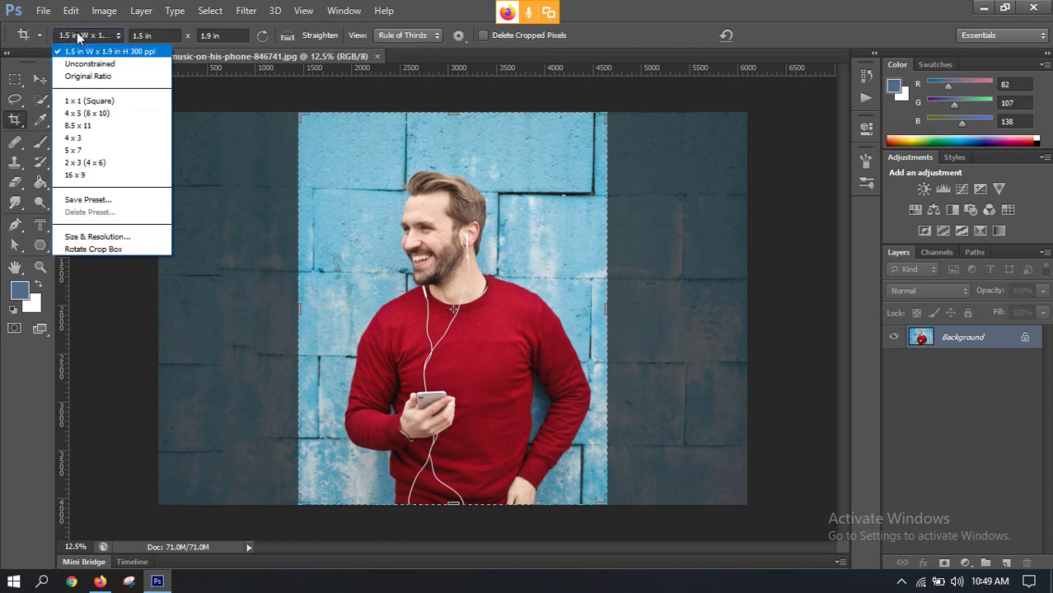
pyautogui.click(87, 238)
pyautogui.click(777, 168)
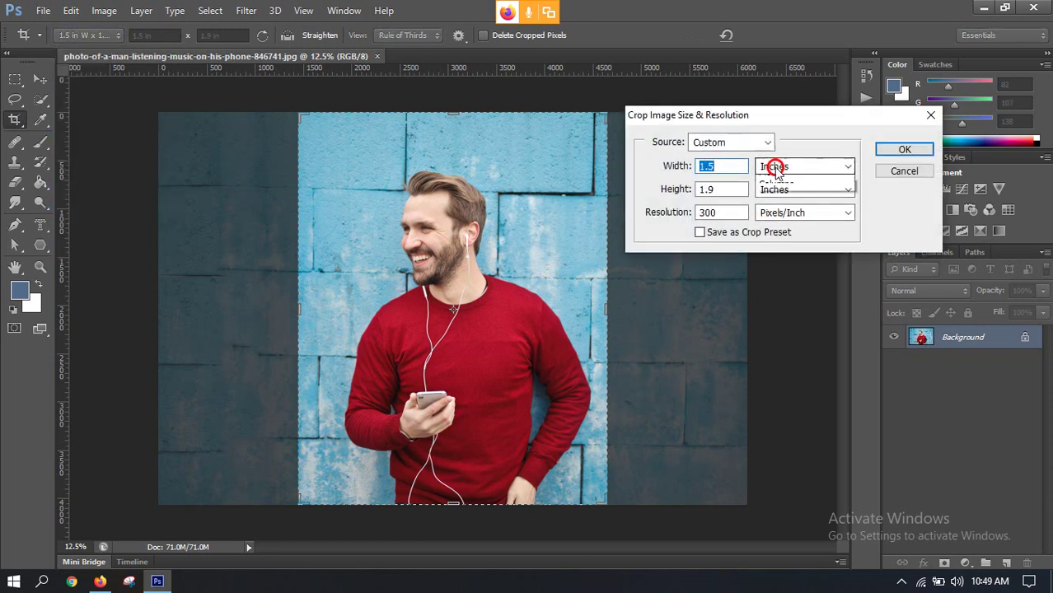
pyautogui.click(780, 185)
pyautogui.click(602, 162)
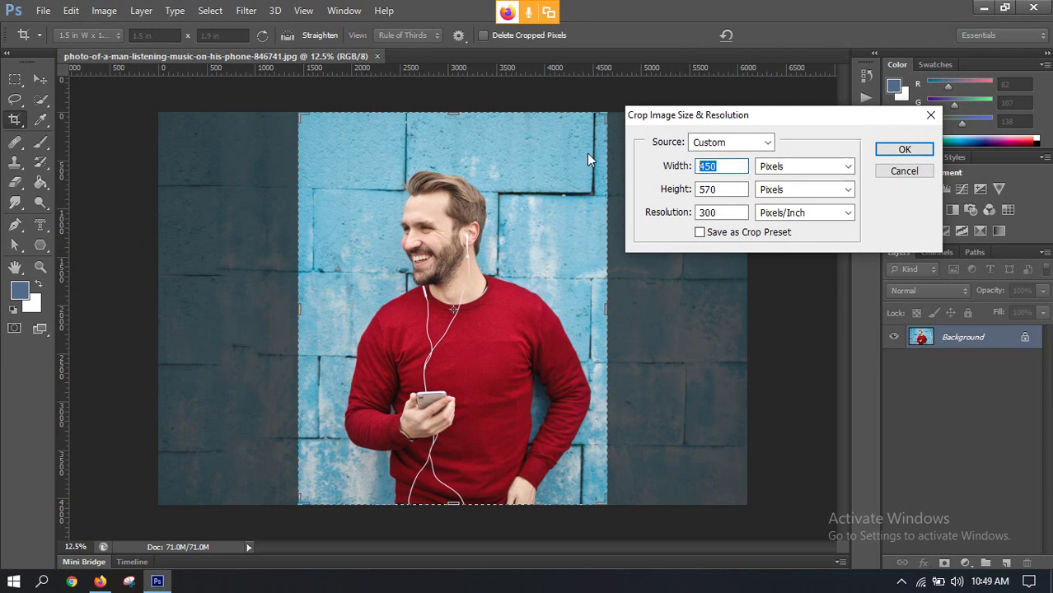
pyautogui.write('1280')
pyautogui.press('Tab')
pyautogui.press('Tab')
pyautogui.write('72')
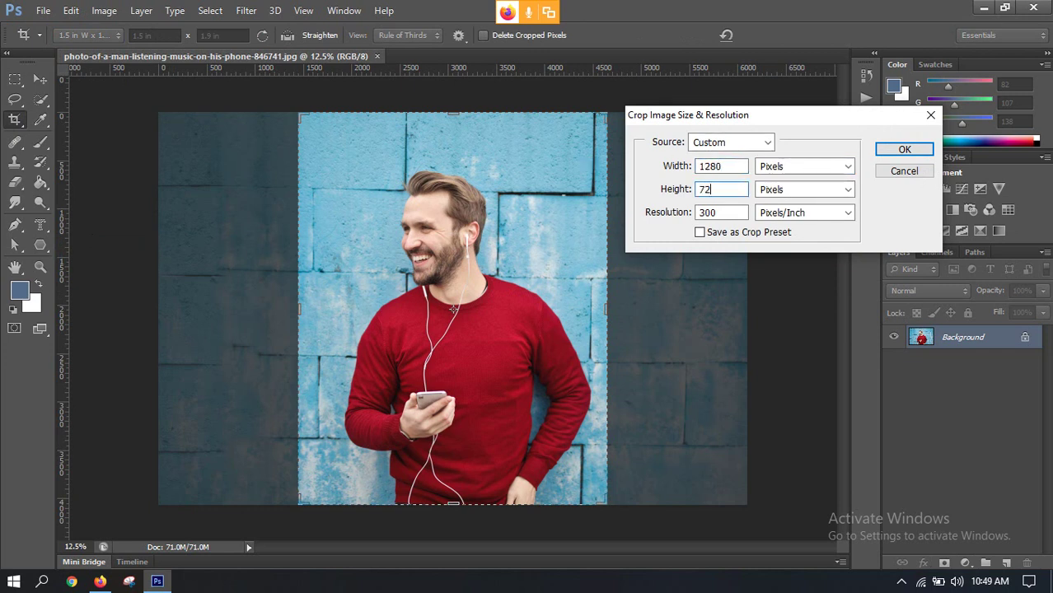
pyautogui.press('Return')
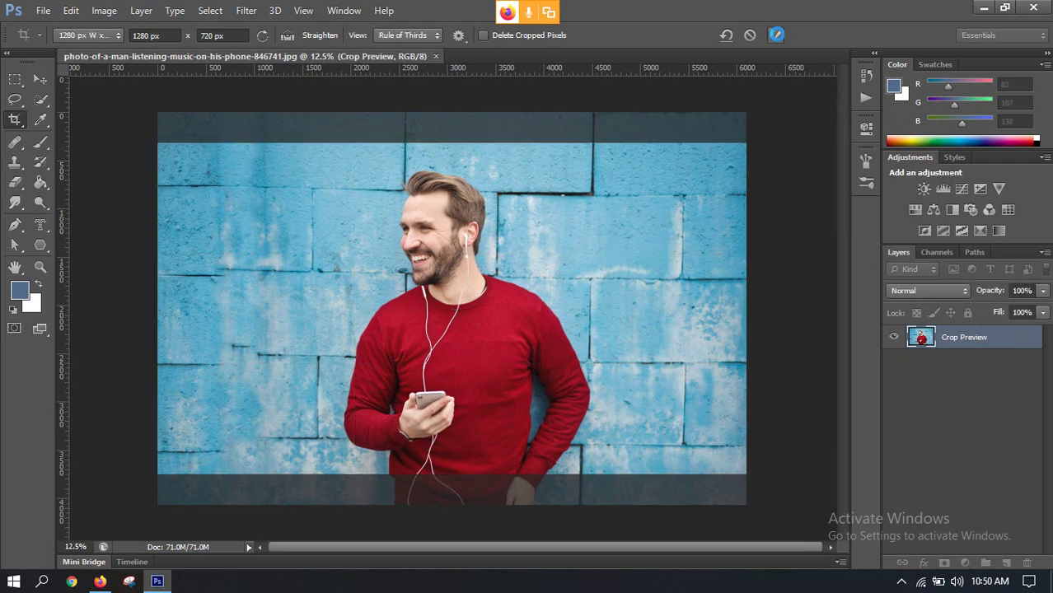
pyautogui.click(776, 35)
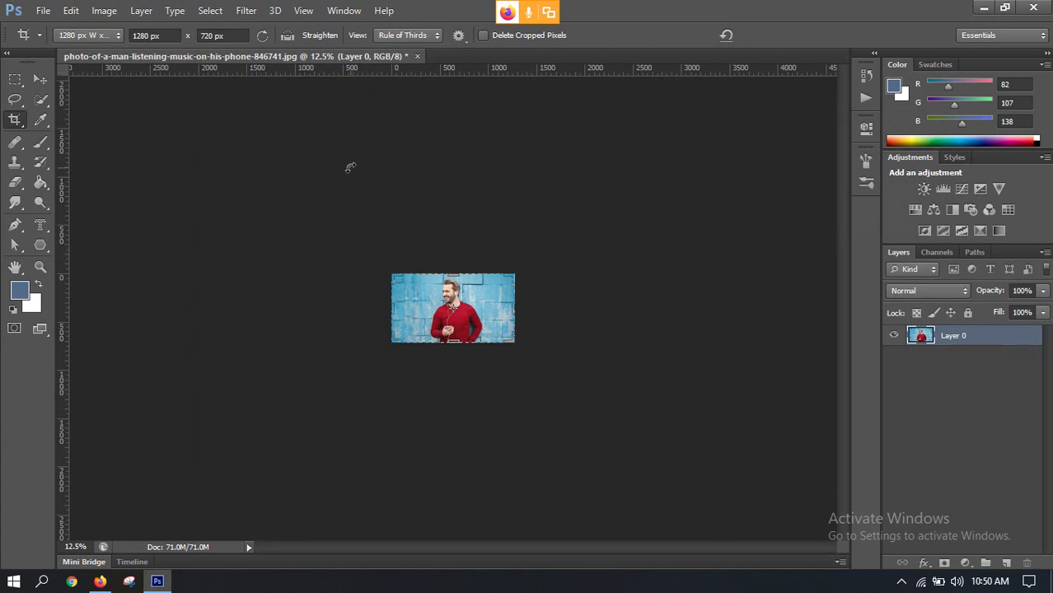
# Review the crop size and resolution settings and inspect the whole cropped photo
pyautogui.click(40, 79)
pyautogui.click(16, 119)
pyautogui.click(82, 36)
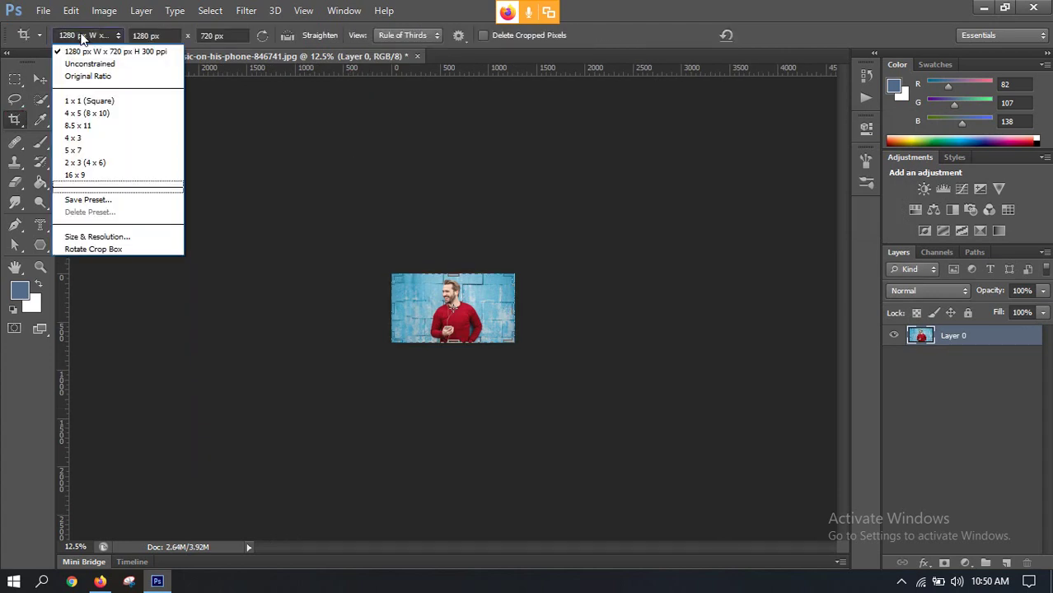
pyautogui.click(86, 237)
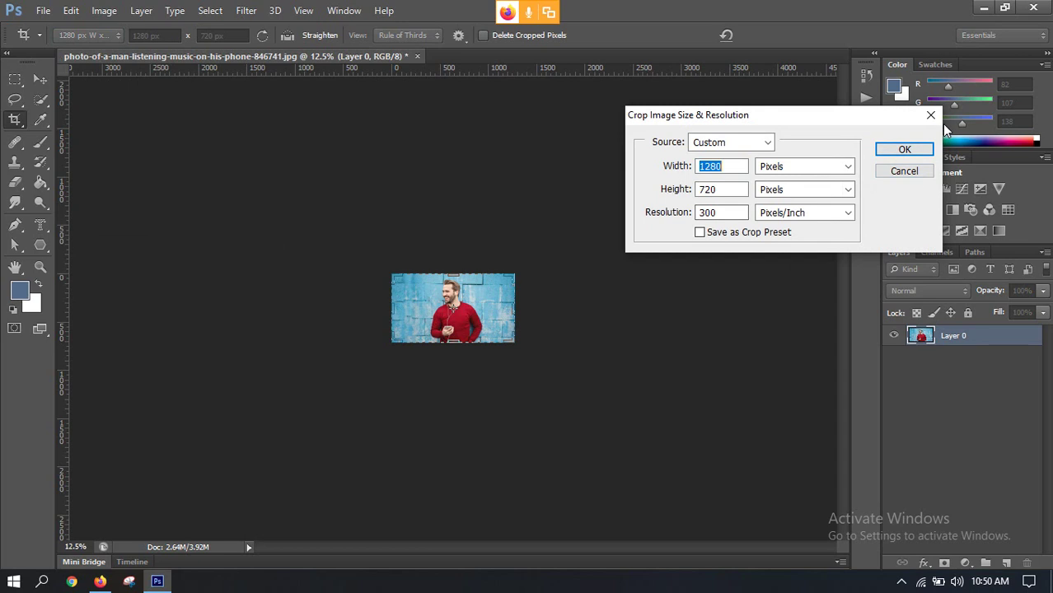
pyautogui.click(904, 149)
pyautogui.press('v')
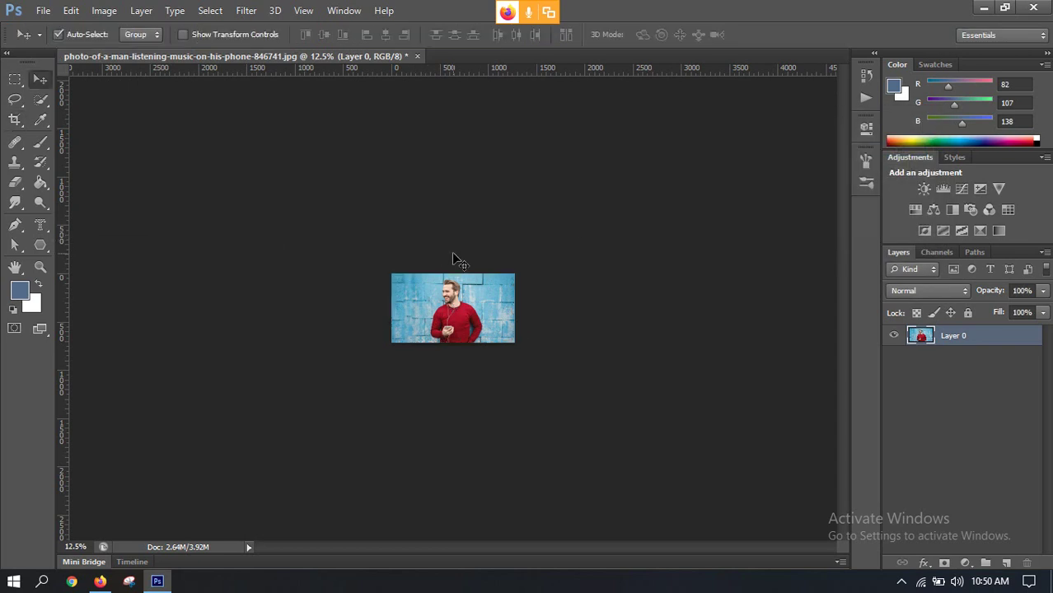
pyautogui.hotkey('ctrl', '0')
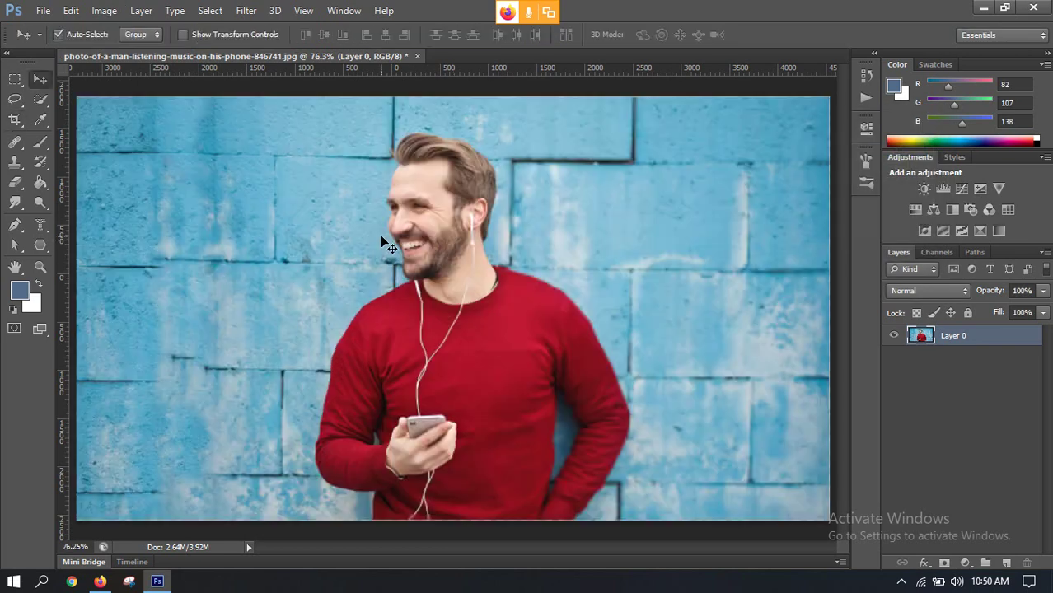
pyautogui.scroll(-2, 477, 262)
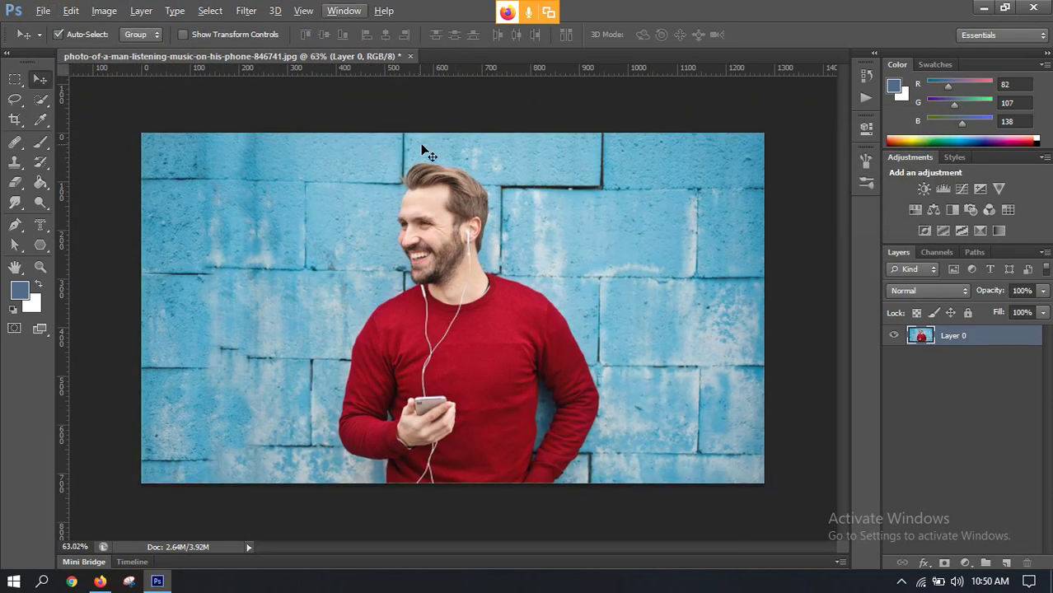
pyautogui.scroll(1, 379, 243)
pyautogui.scroll(-1, 383, 241)
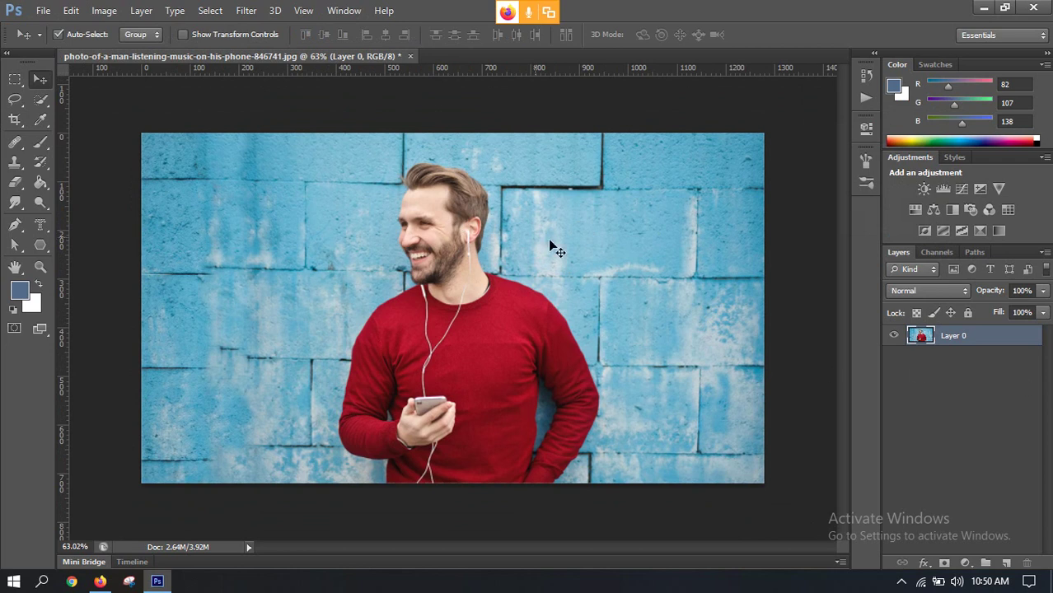
# Save the cropped photo as a JPEG named Men in the LEDP folder on drive E:, with Maximum quality 12
pyautogui.hotkey('ctrl', 'shift', 's')
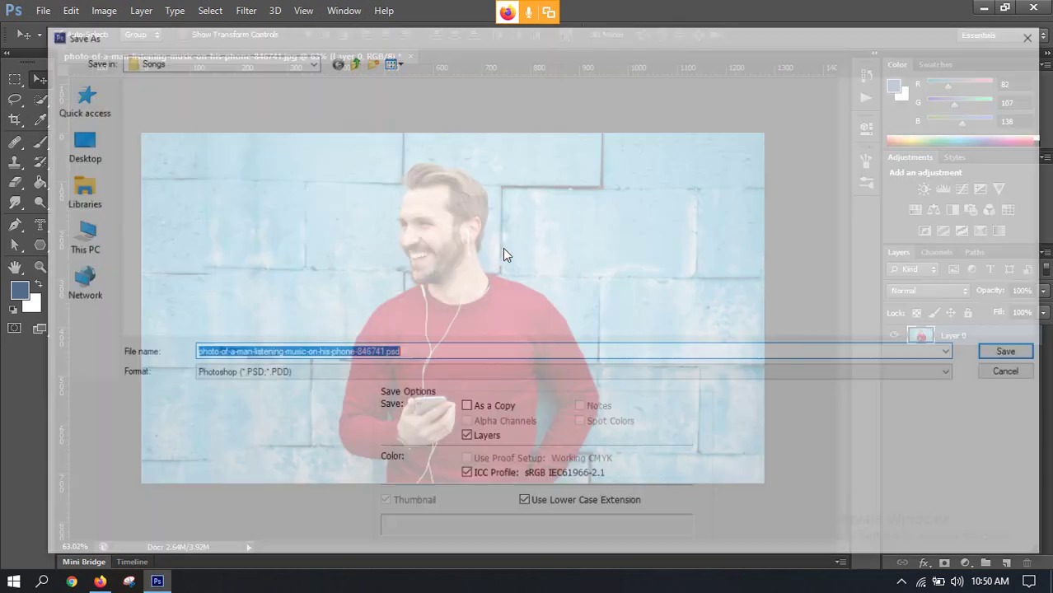
pyautogui.click(78, 235)
pyautogui.doubleClick(552, 218)
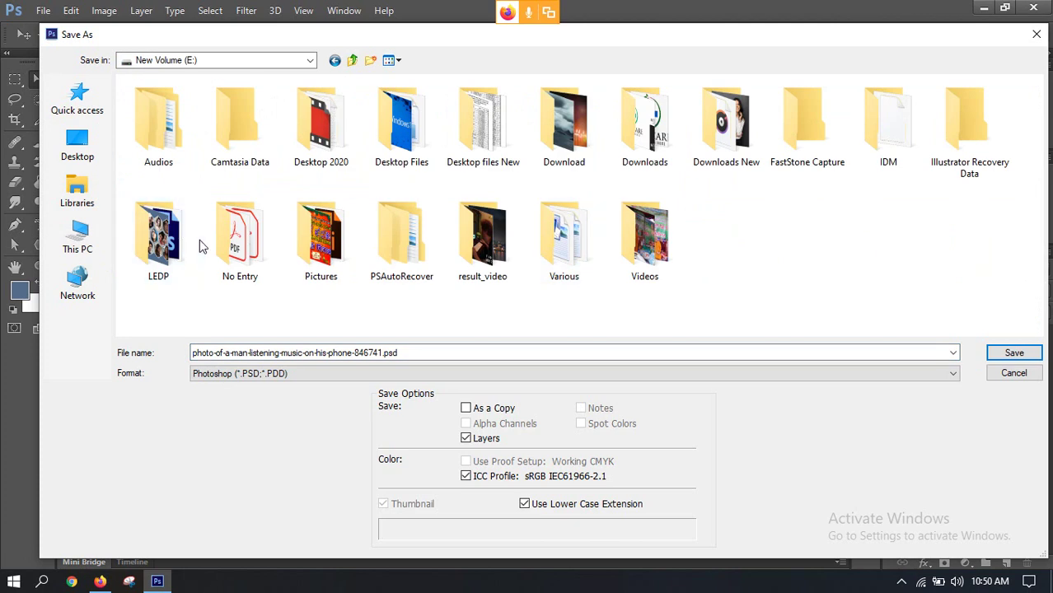
pyautogui.doubleClick(145, 243)
pyautogui.click(341, 372)
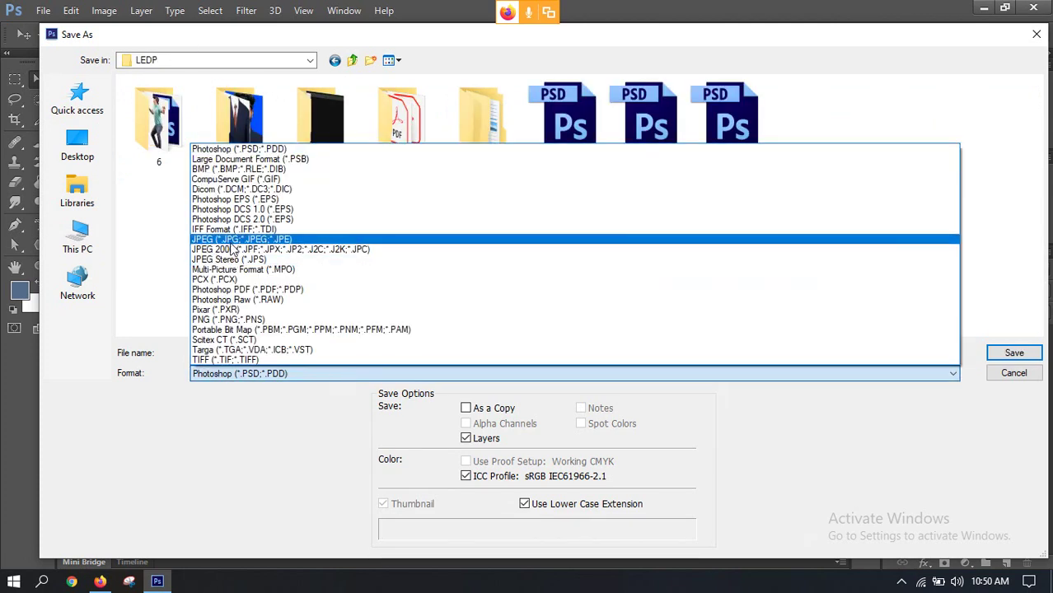
pyautogui.click(233, 240)
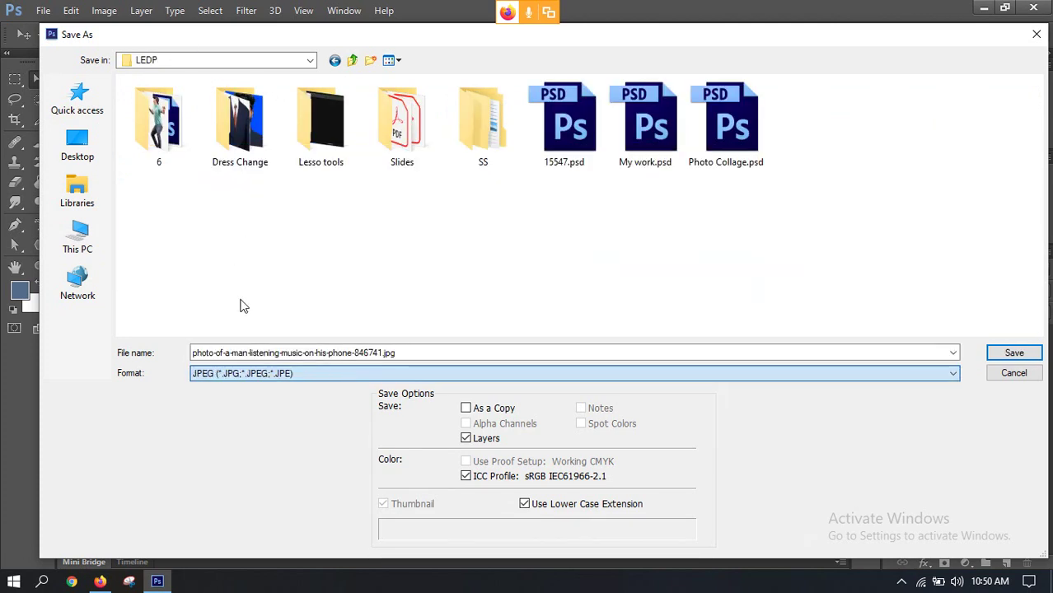
pyautogui.doubleClick(422, 350)
pyautogui.write('Men')
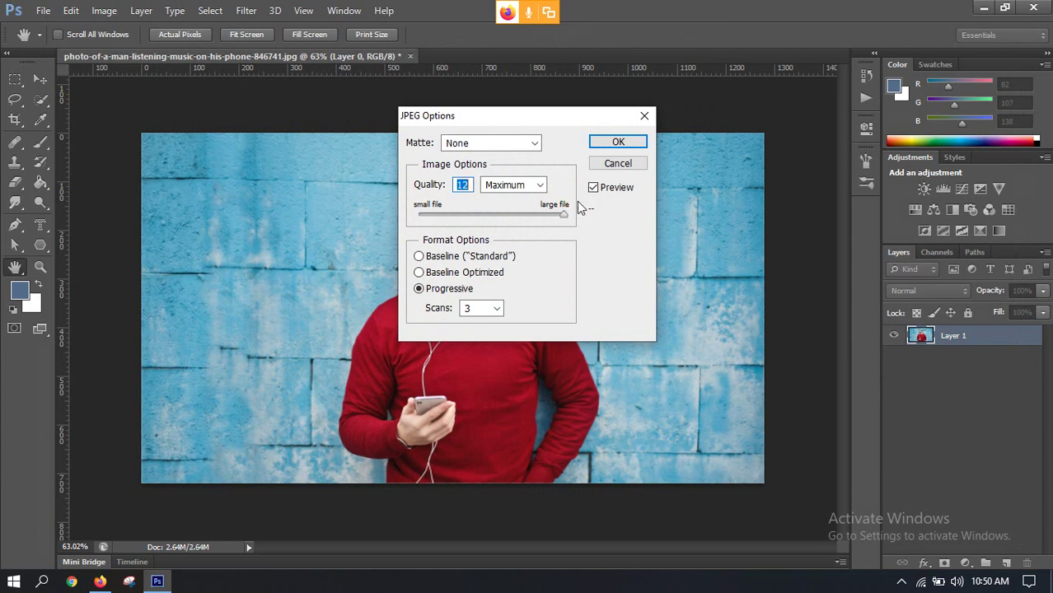
pyautogui.moveTo(543, 118); pyautogui.dragTo(666, 134)
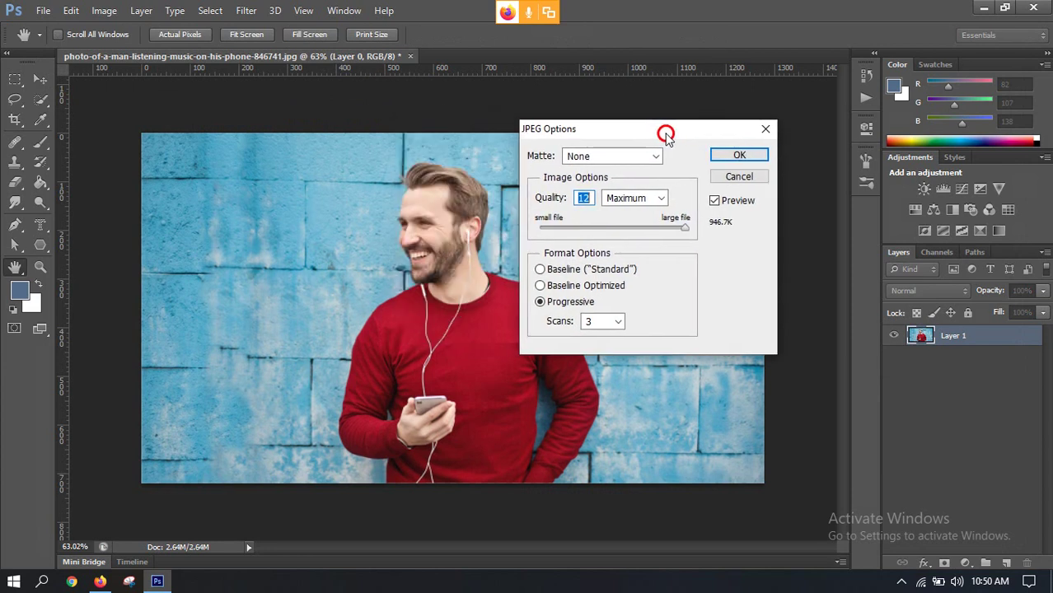
pyautogui.click(738, 156)
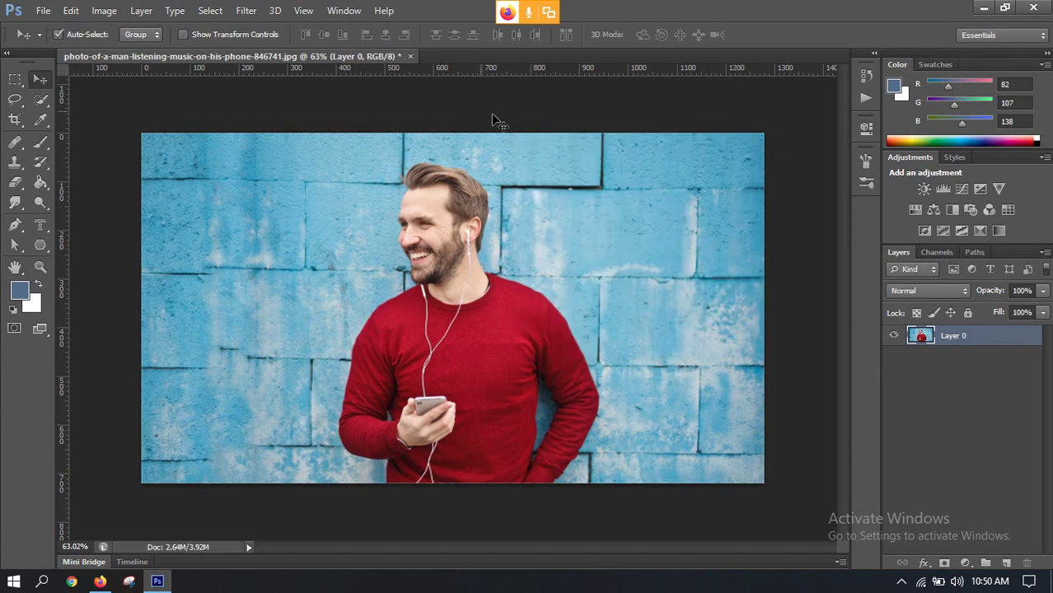
# Close the original photo without saving its changes and open Men.jpg from the LEDP folder
pyautogui.click(410, 56)
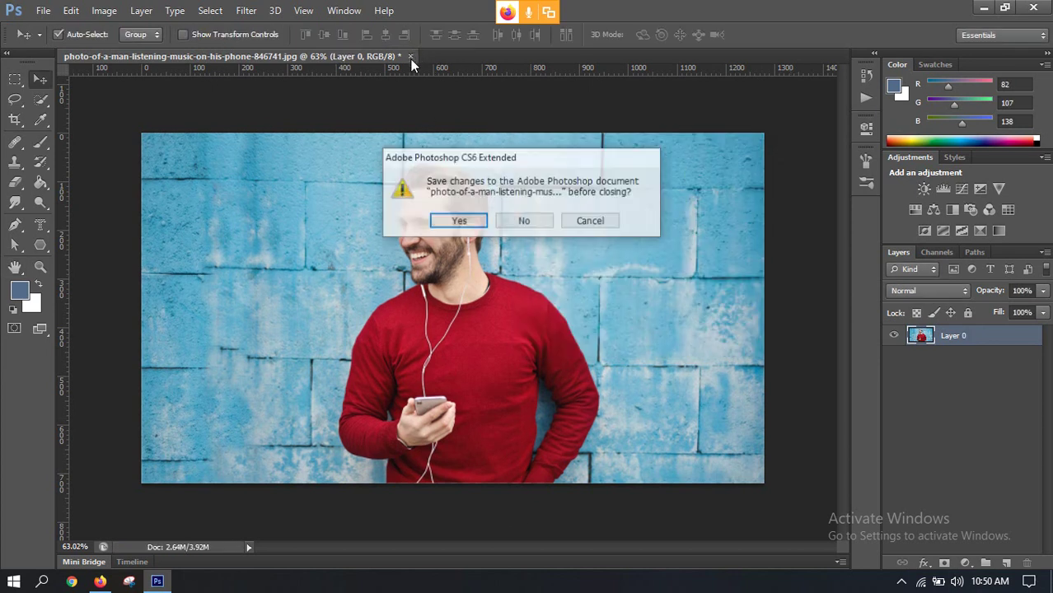
pyautogui.click(524, 219)
pyautogui.hotkey('ctrl', 'o')
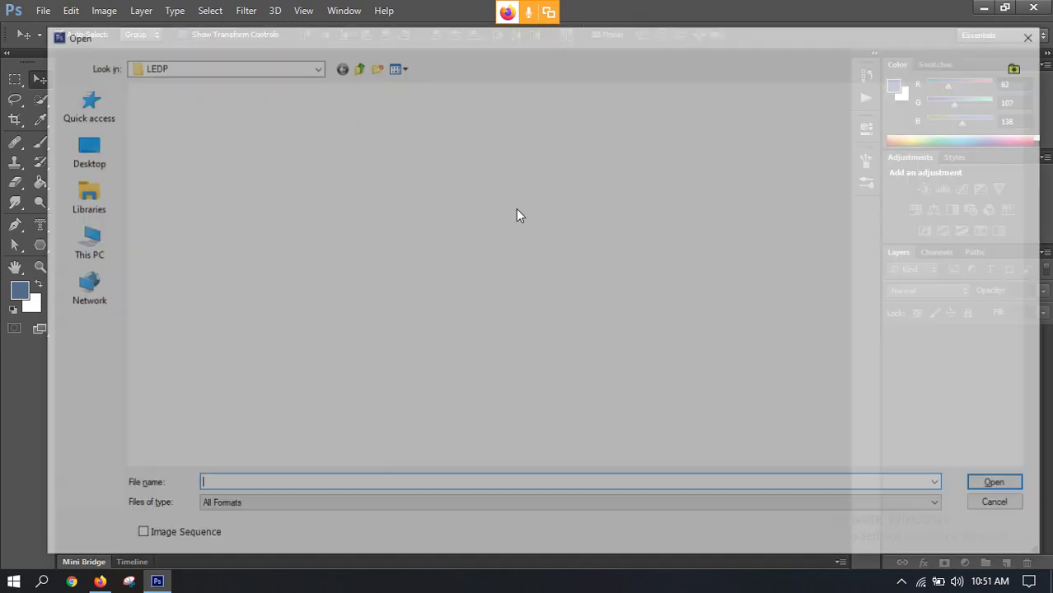
pyautogui.doubleClick(169, 238)
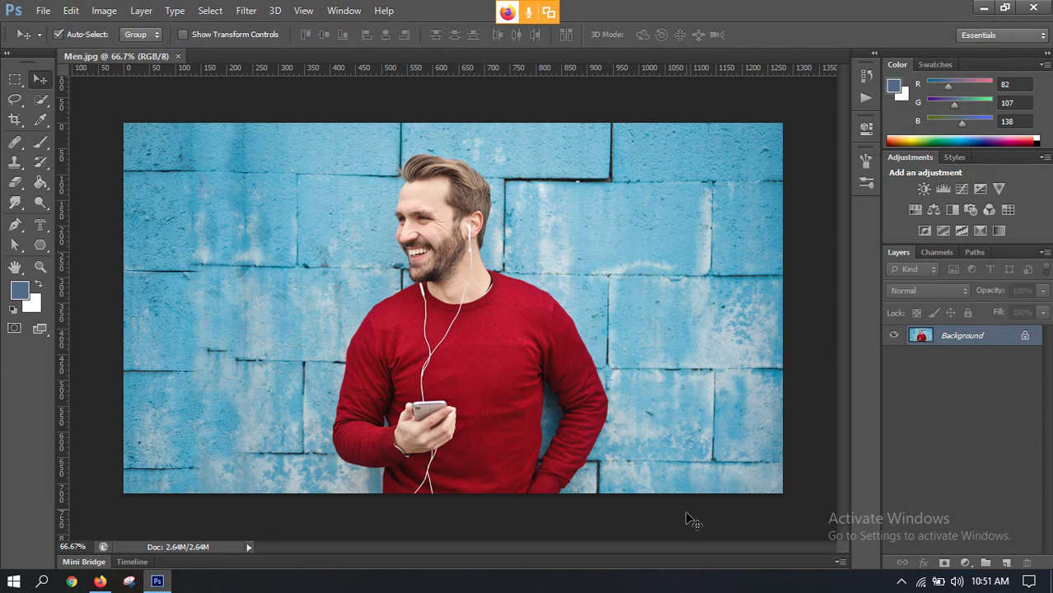
# Switch to Firefox to examine the photo collage effect image results for a reference layout, and return to Photoshop
pyautogui.click(100, 581)
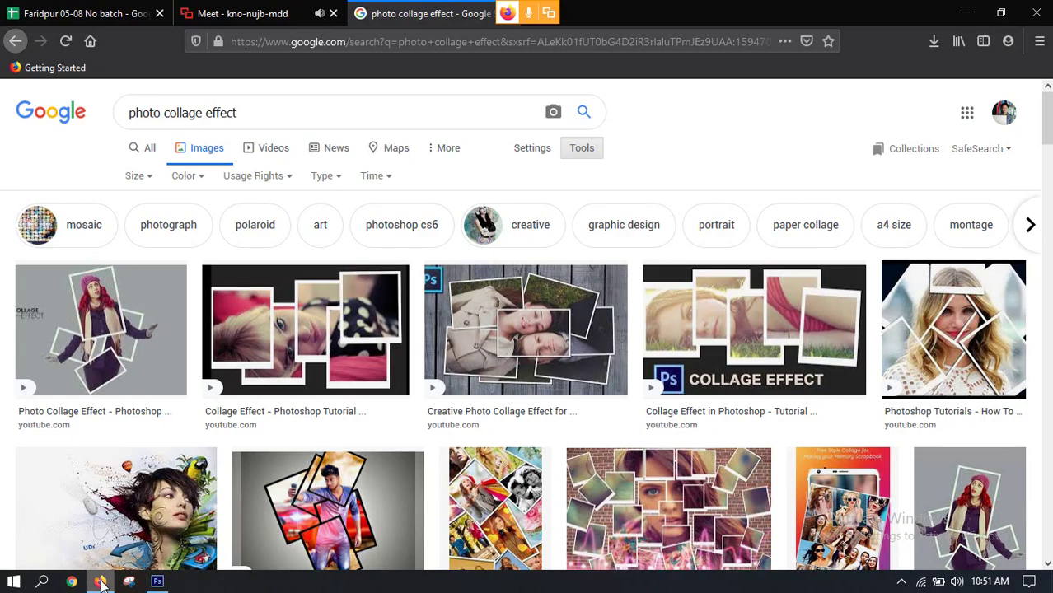
pyautogui.scroll(-2, 463, 330)
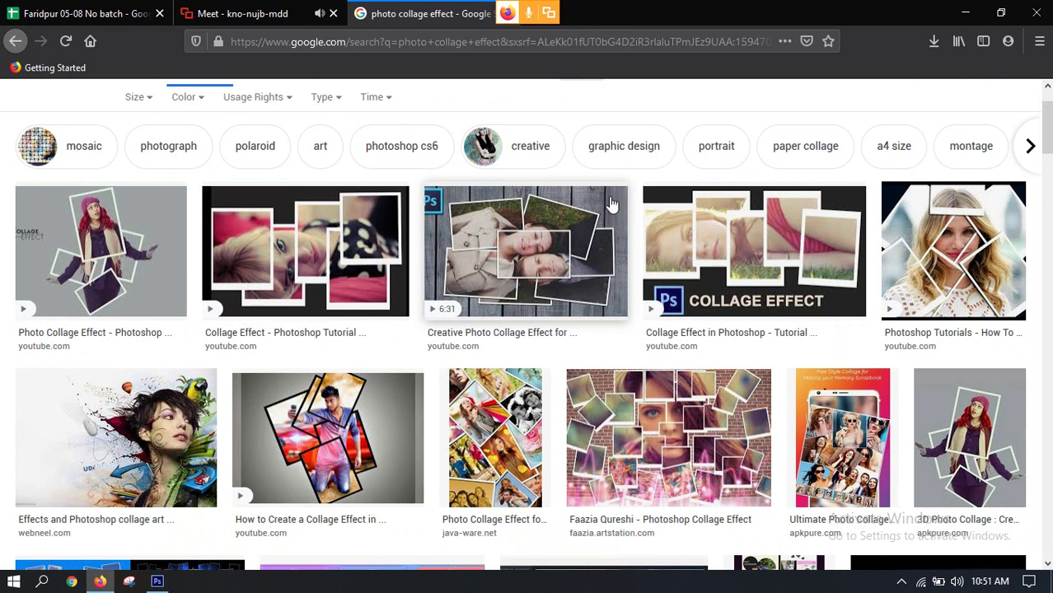
pyautogui.click(159, 581)
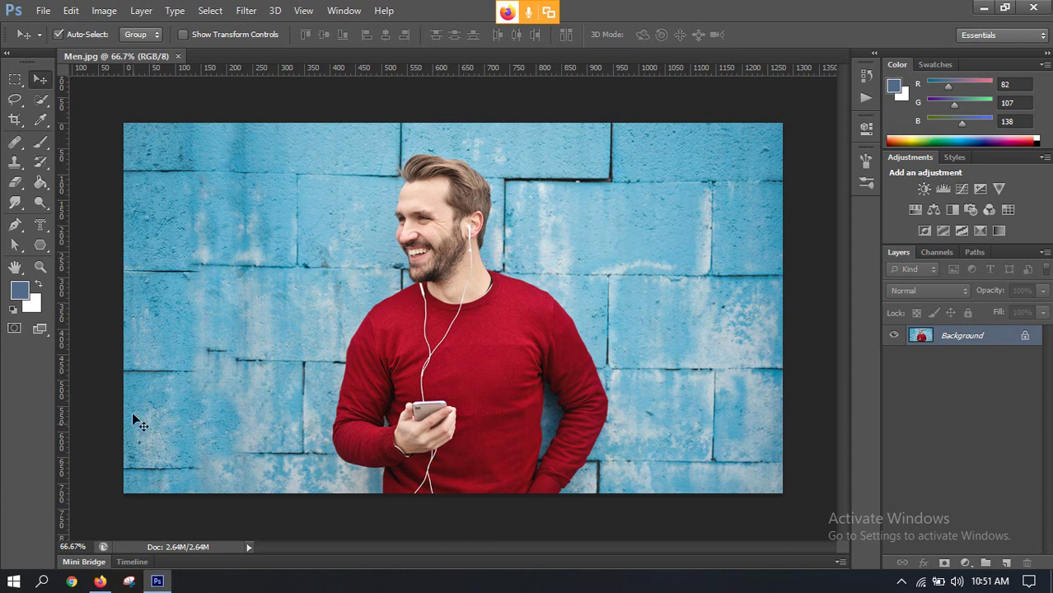
pyautogui.click(100, 581)
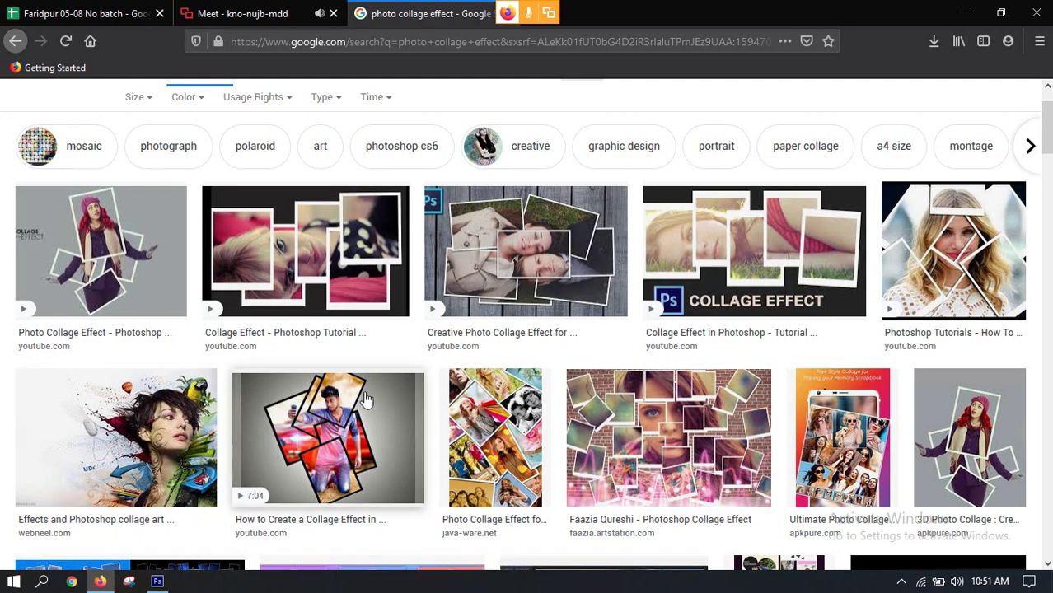
pyautogui.scroll(-2, 400, 370)
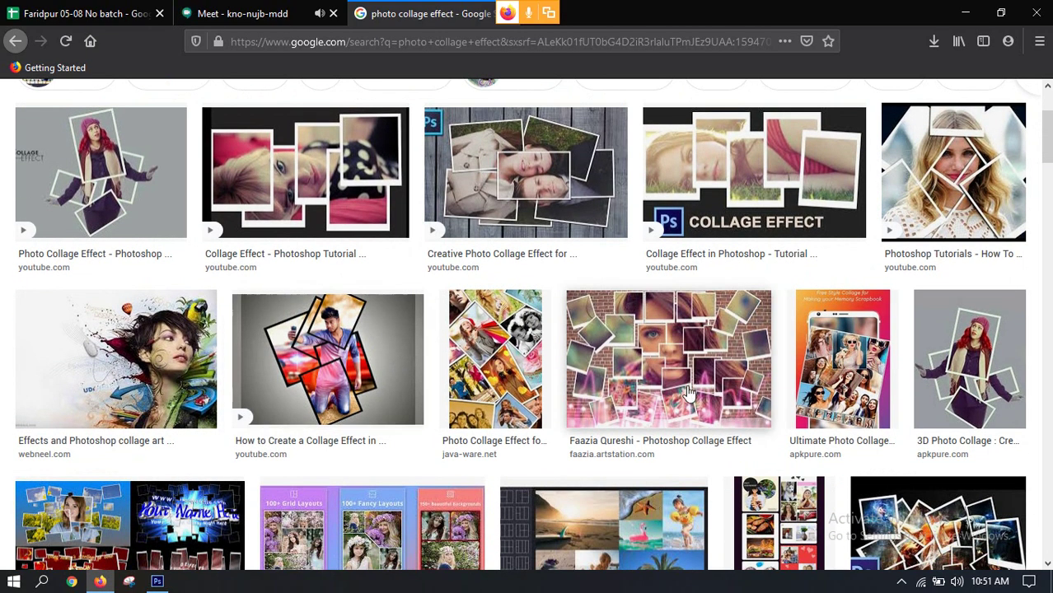
pyautogui.scroll(3, 947, 212)
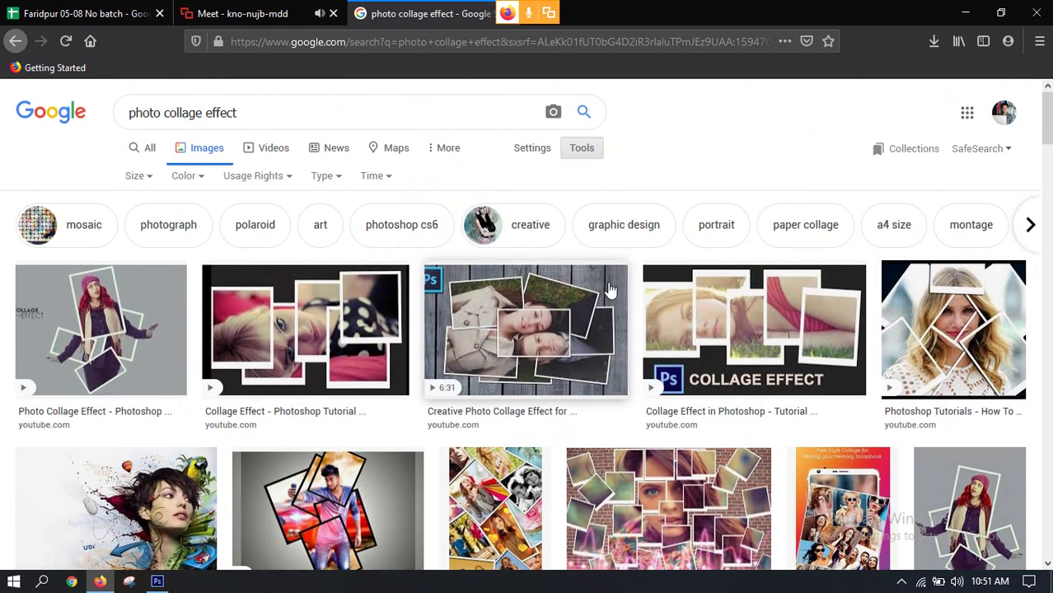
pyautogui.scroll(-6, 611, 284)
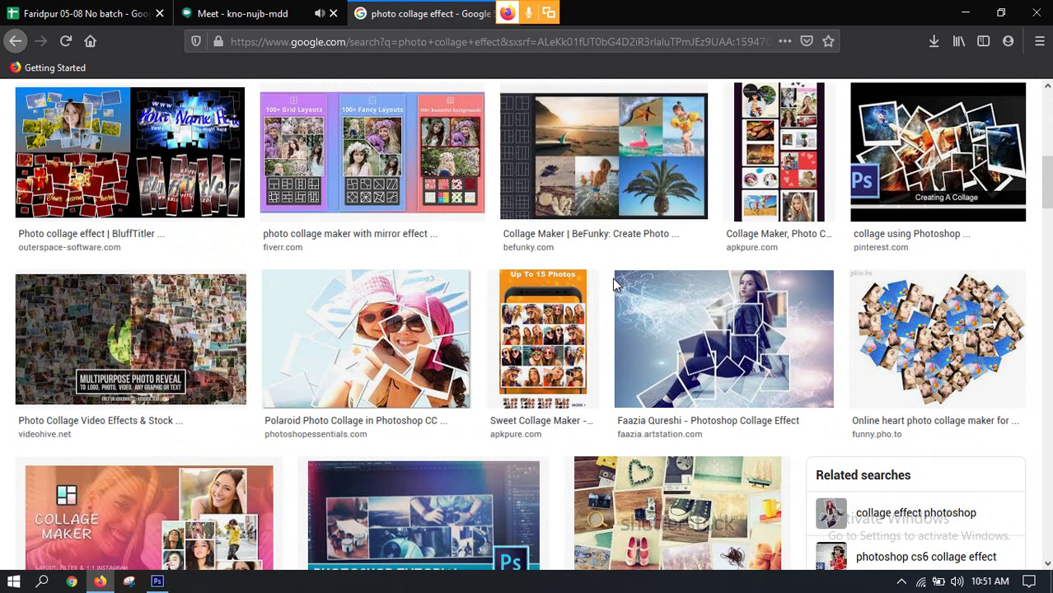
pyautogui.scroll(-4, 505, 422)
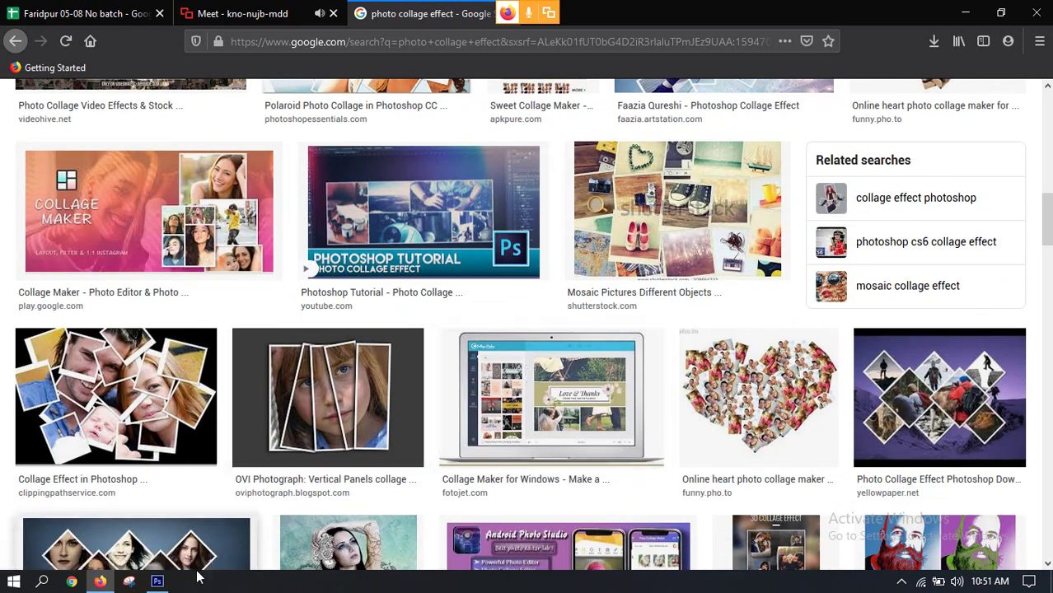
pyautogui.click(156, 581)
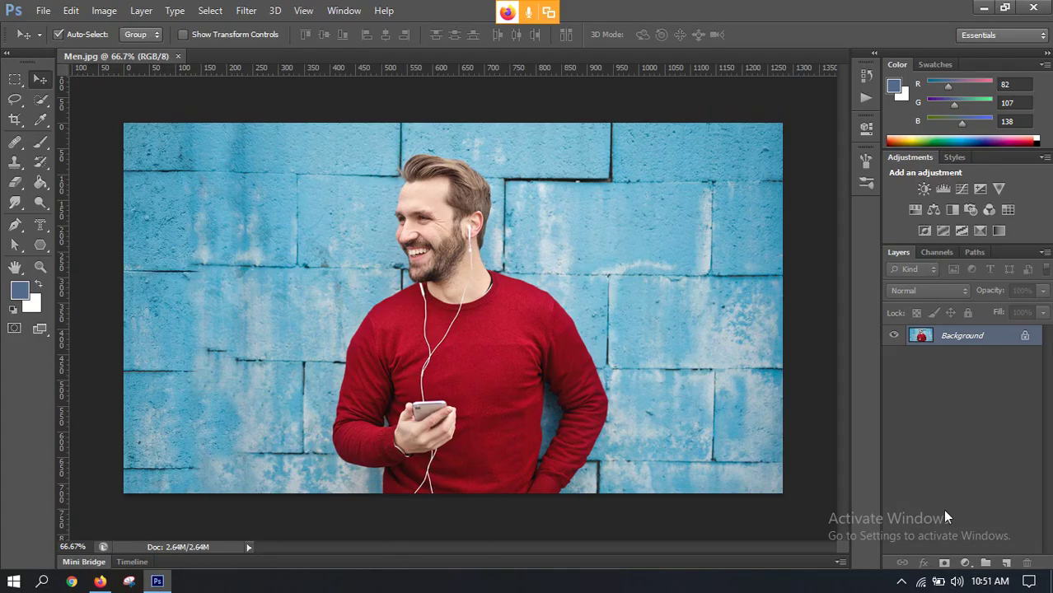
# Add a Solid Color fill layer in light blue above the Background photo
pyautogui.click(40, 12)
pyautogui.click(59, 42)
pyautogui.click(962, 563)
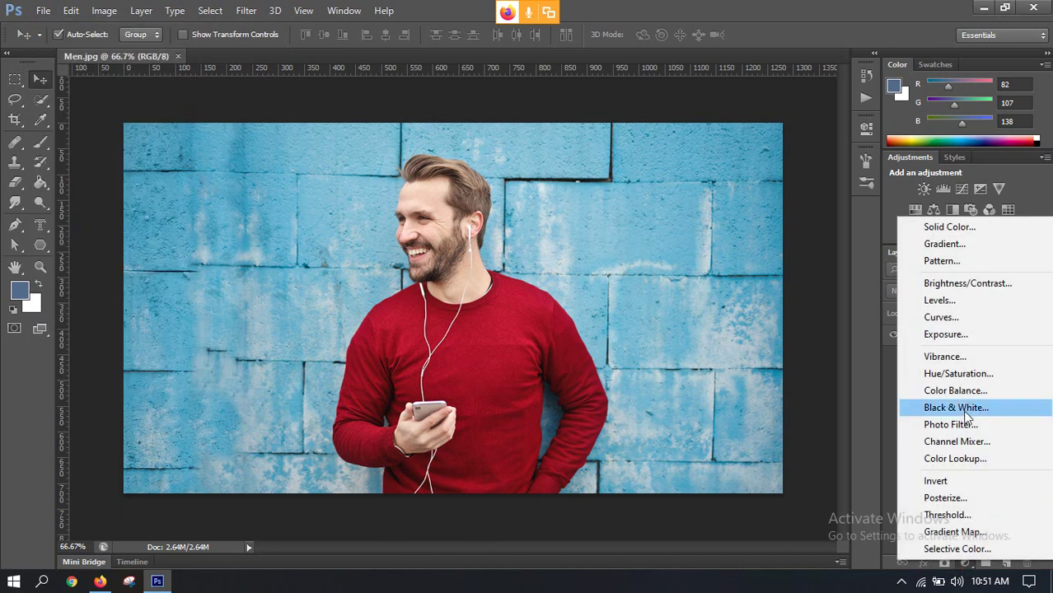
pyautogui.click(949, 227)
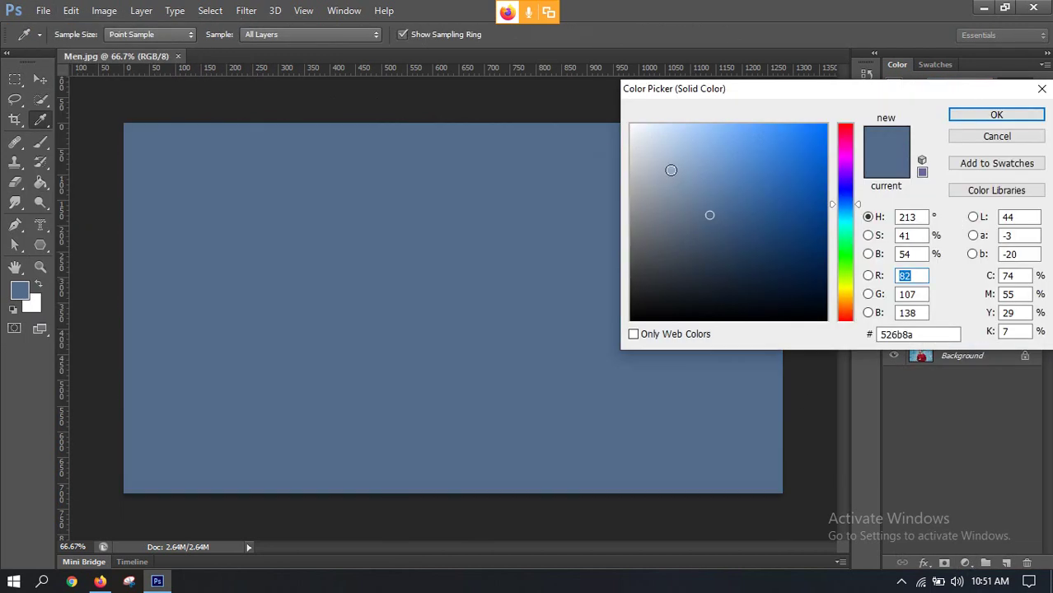
pyautogui.click(664, 137)
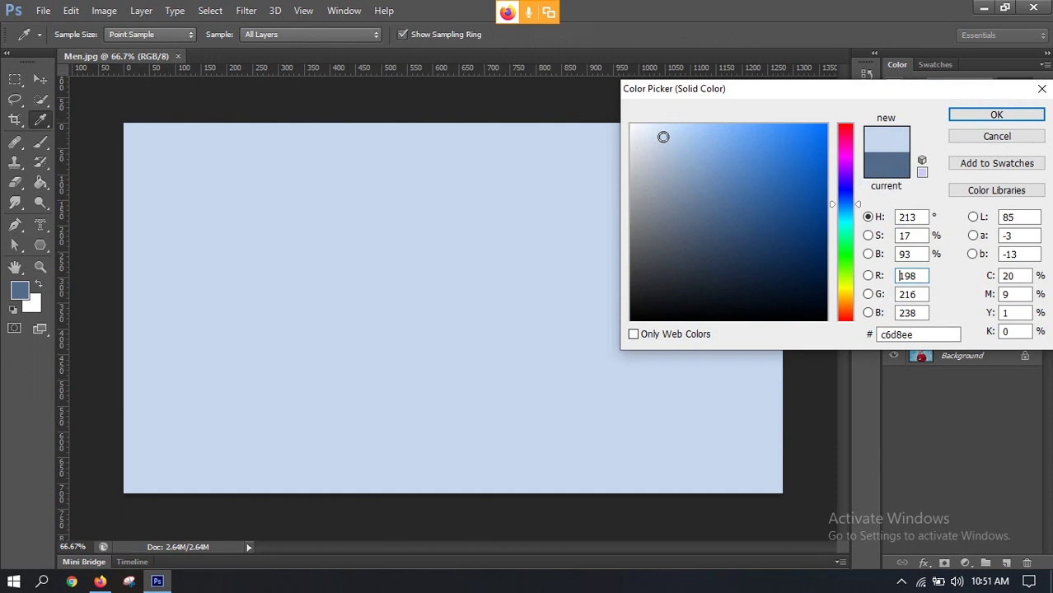
pyautogui.click(681, 133)
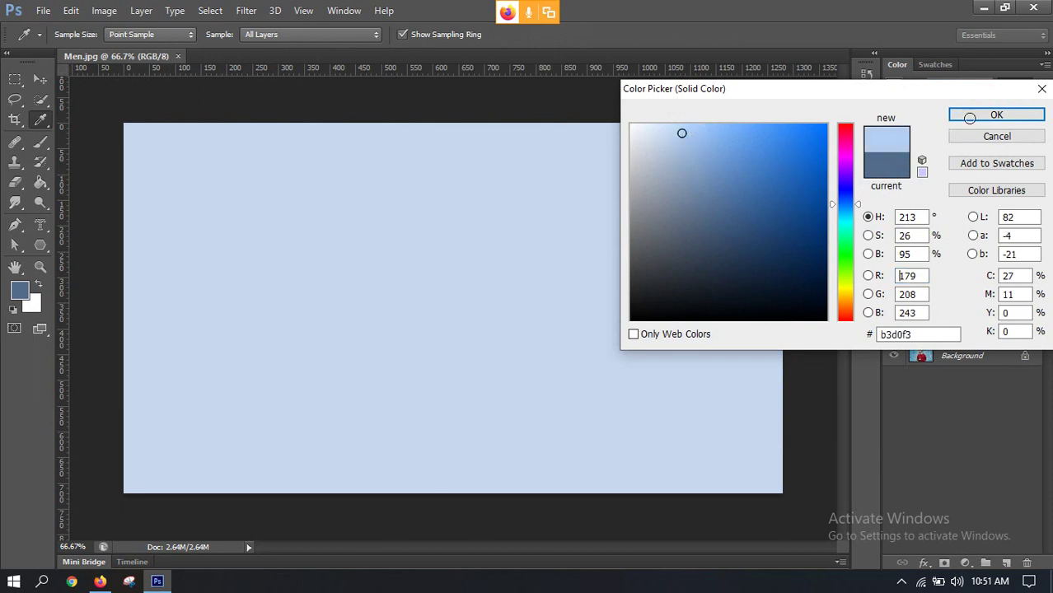
pyautogui.click(707, 132)
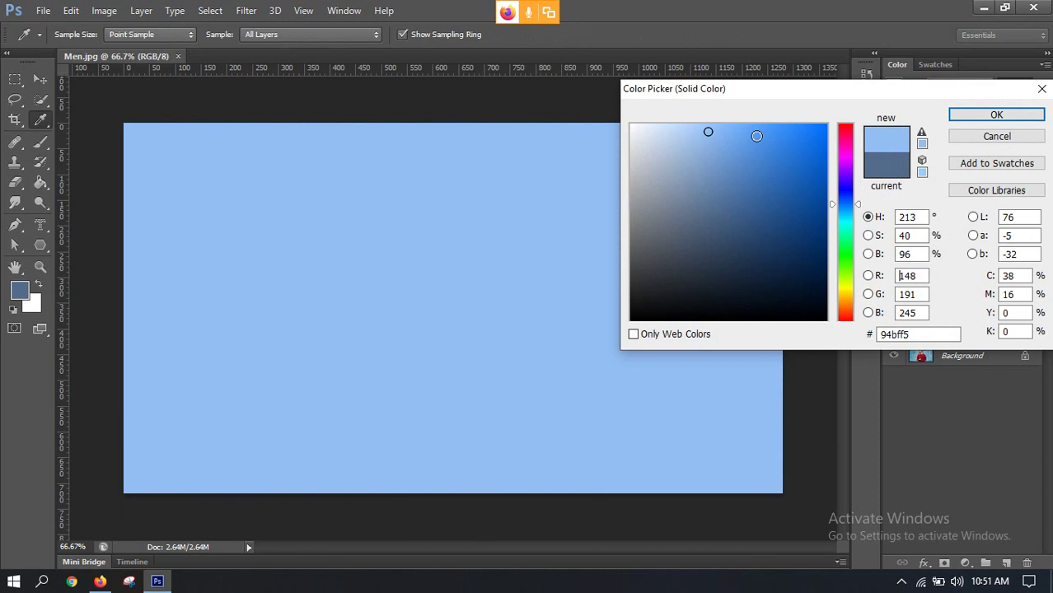
pyautogui.click(692, 127)
pyautogui.click(956, 114)
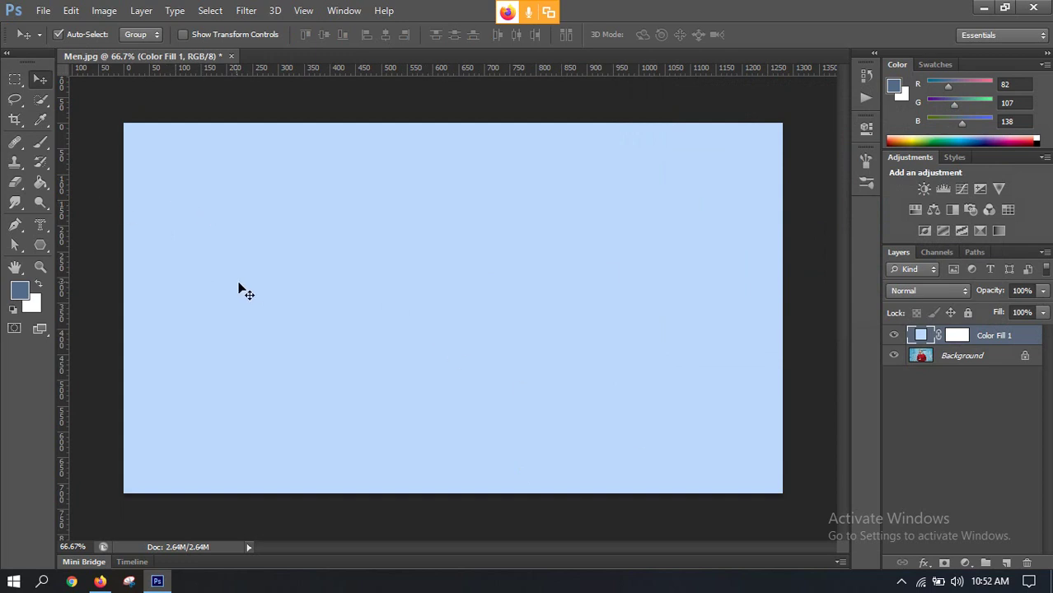
# Draw a circle about 229 px in diameter on the blue canvas with the Ellipse Tool
pyautogui.click(37, 243)
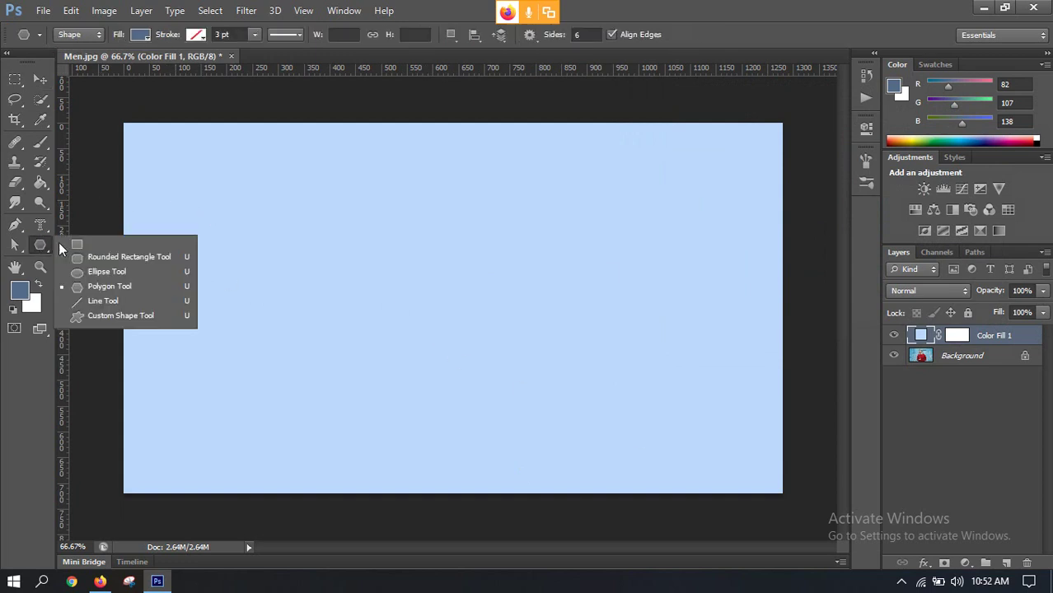
pyautogui.click(126, 266)
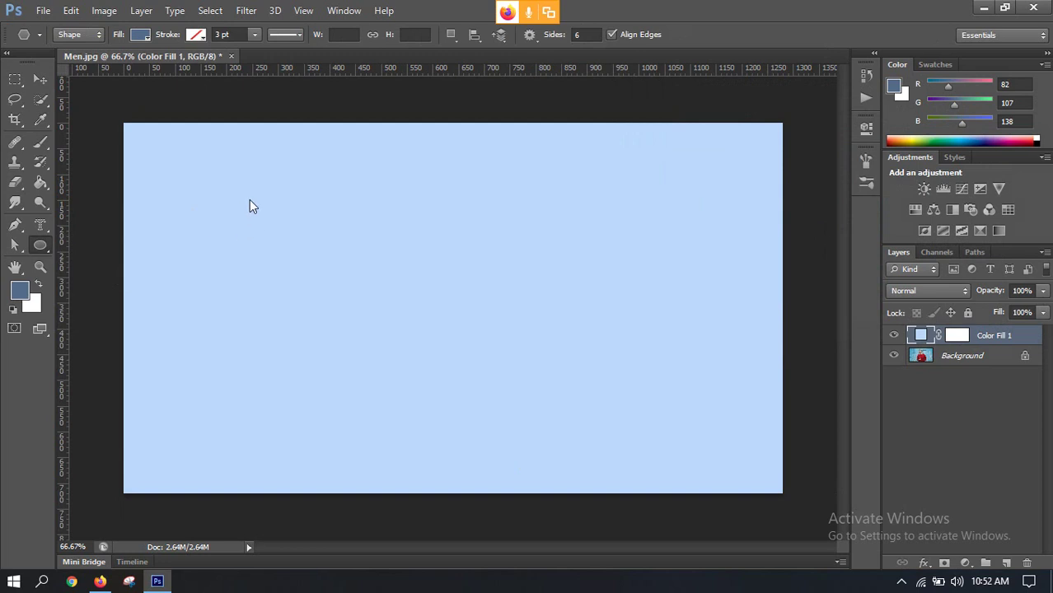
pyautogui.moveTo(295, 204); pyautogui.dragTo(414, 319)
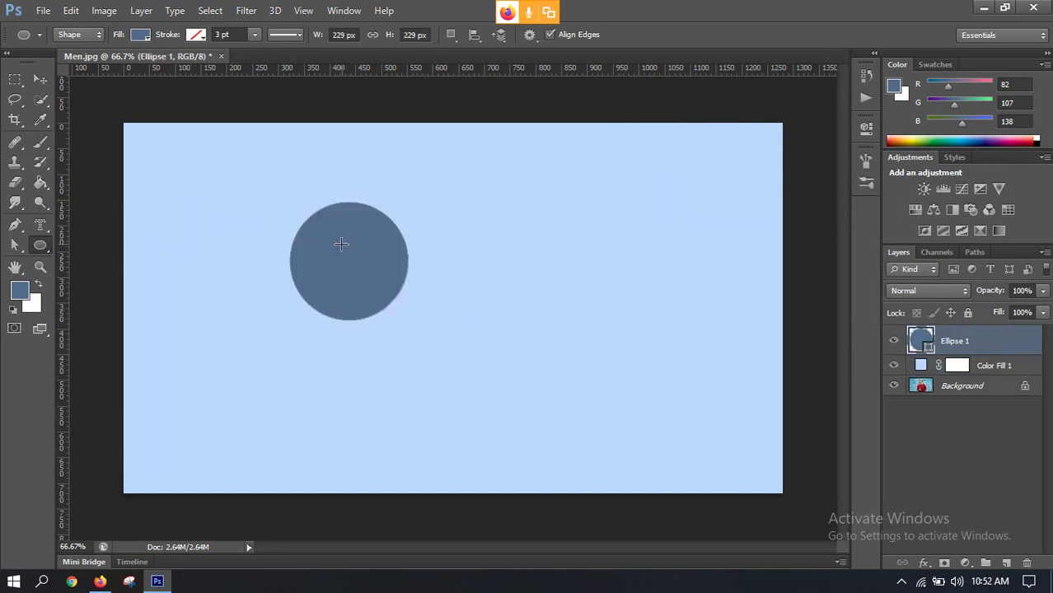
# Move the circle to the horizontal centre of the canvas and scale it from its centre to 147.60%
pyautogui.click(45, 78)
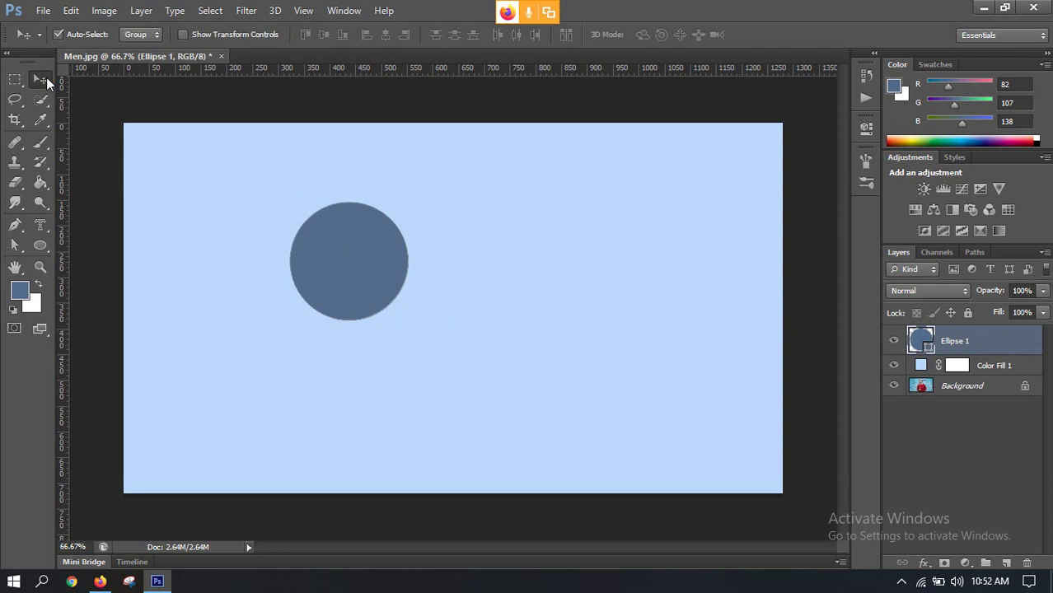
pyautogui.moveTo(372, 283); pyautogui.dragTo(450, 300)
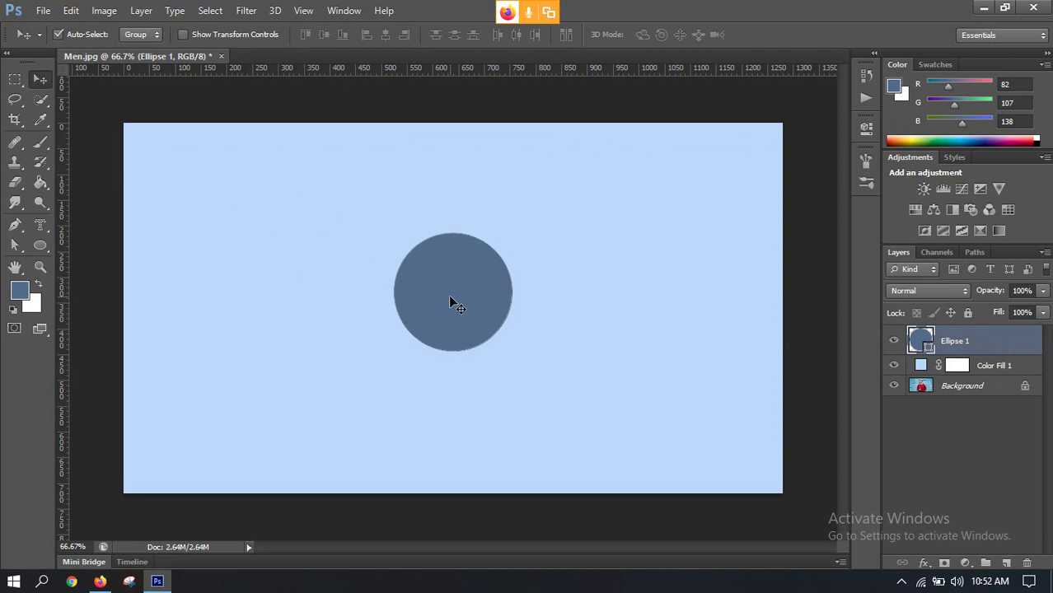
pyautogui.hotkey('ctrl', 't')
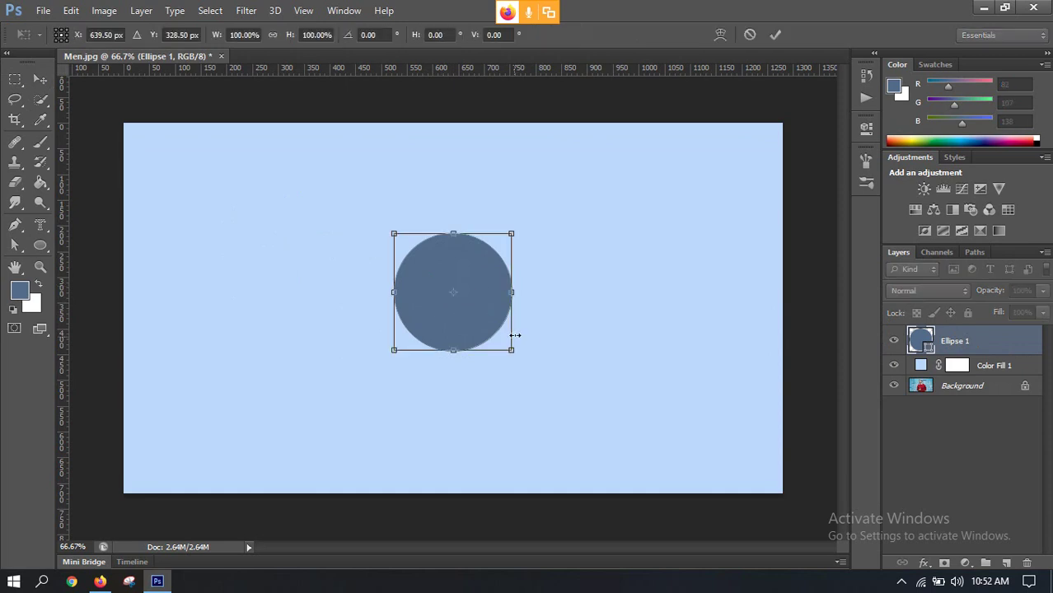
pyautogui.moveTo(512, 350); pyautogui.dragTo(540, 378)
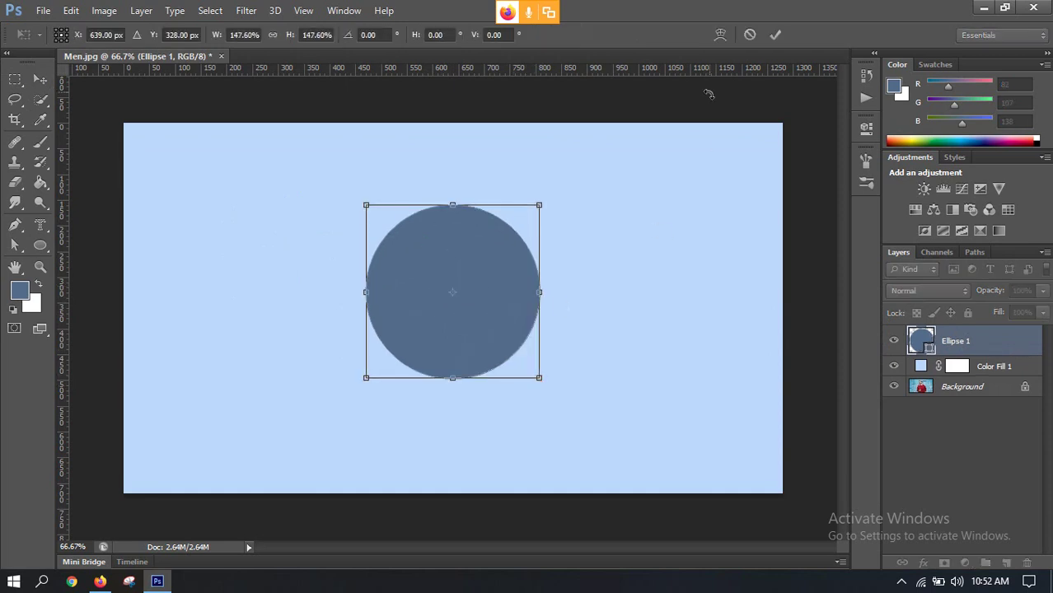
pyautogui.click(774, 35)
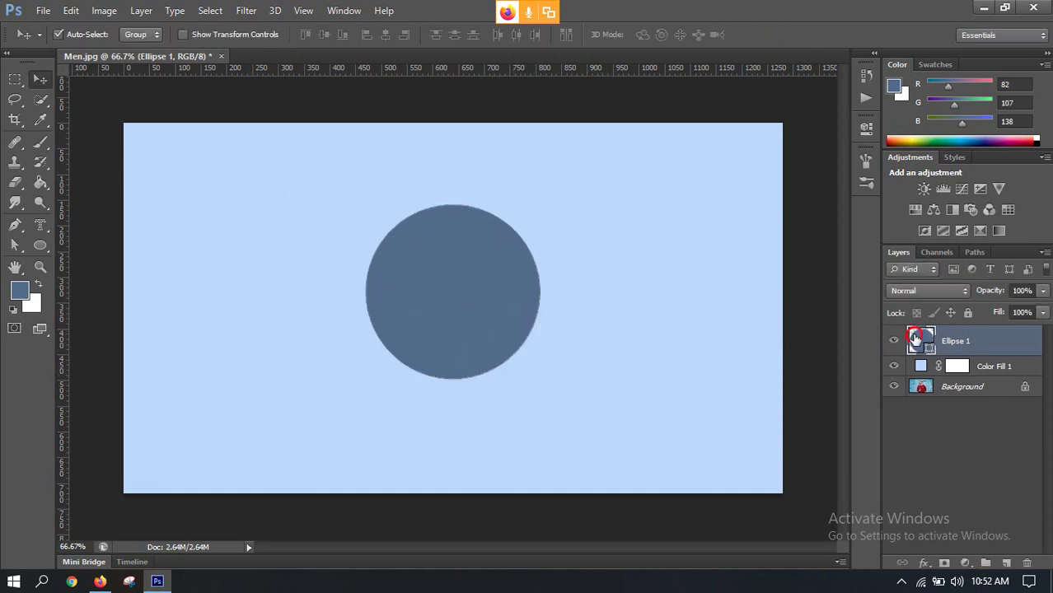
# Change the circle's fill colour to black (000000)
pyautogui.doubleClick(915, 338)
pyautogui.moveTo(803, 317); pyautogui.dragTo(830, 333)
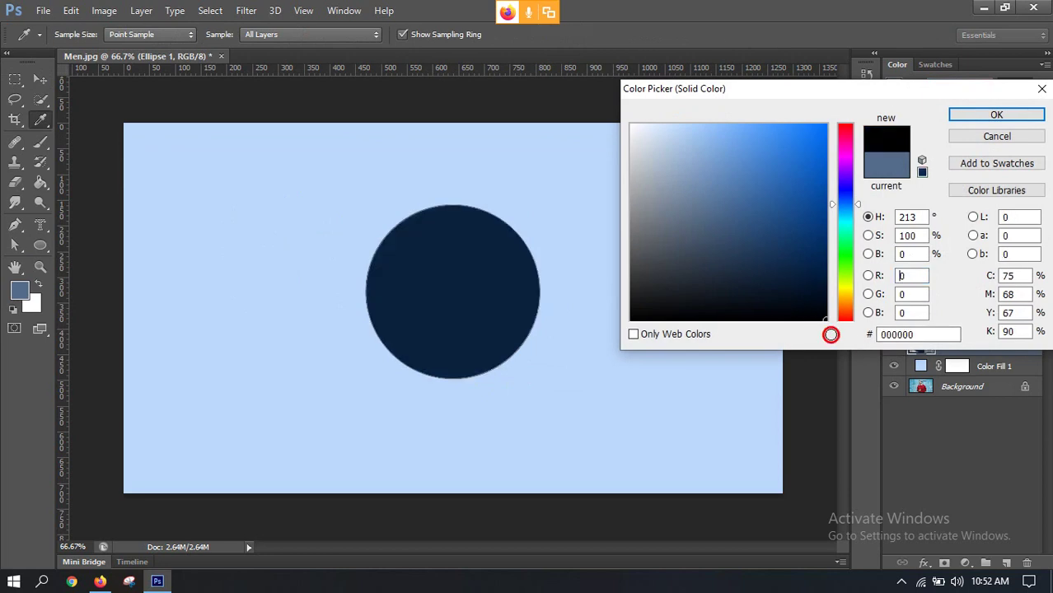
pyautogui.click(960, 117)
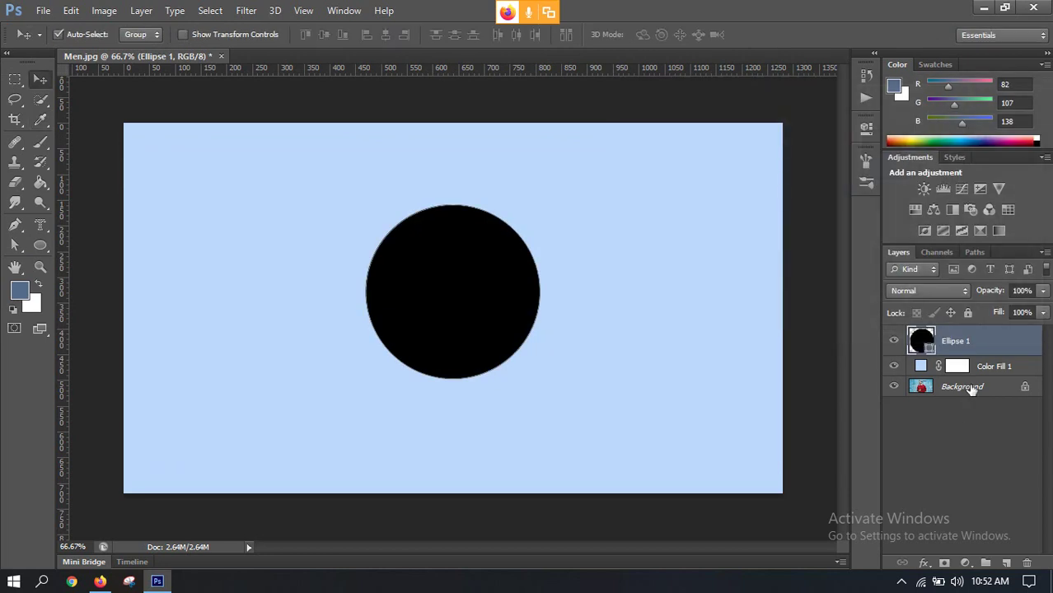
# Turn off Auto-Select for the Move tool
pyautogui.rightClick(1003, 349)
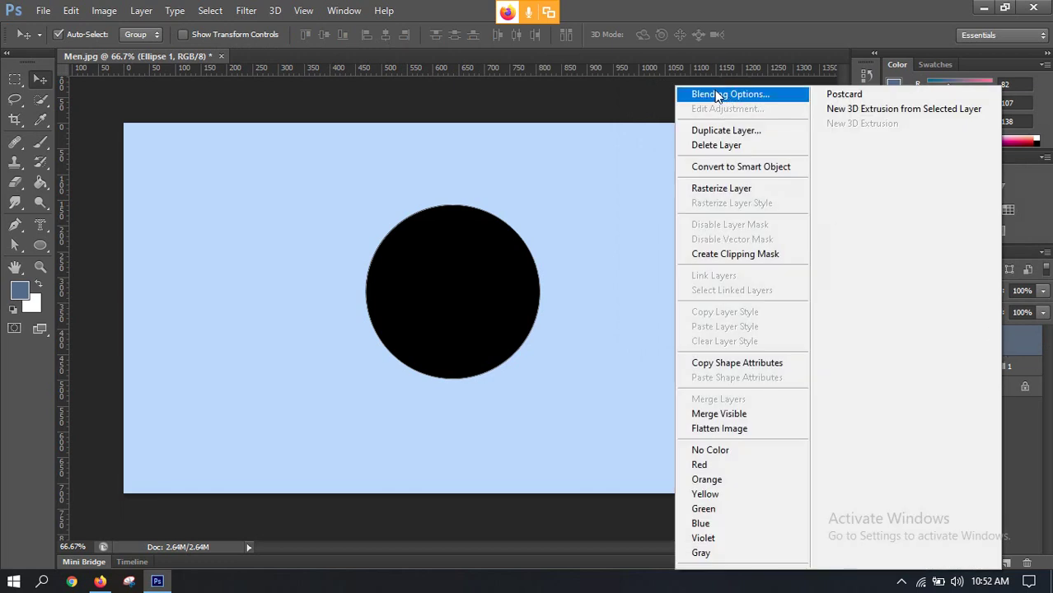
pyautogui.click(598, 178)
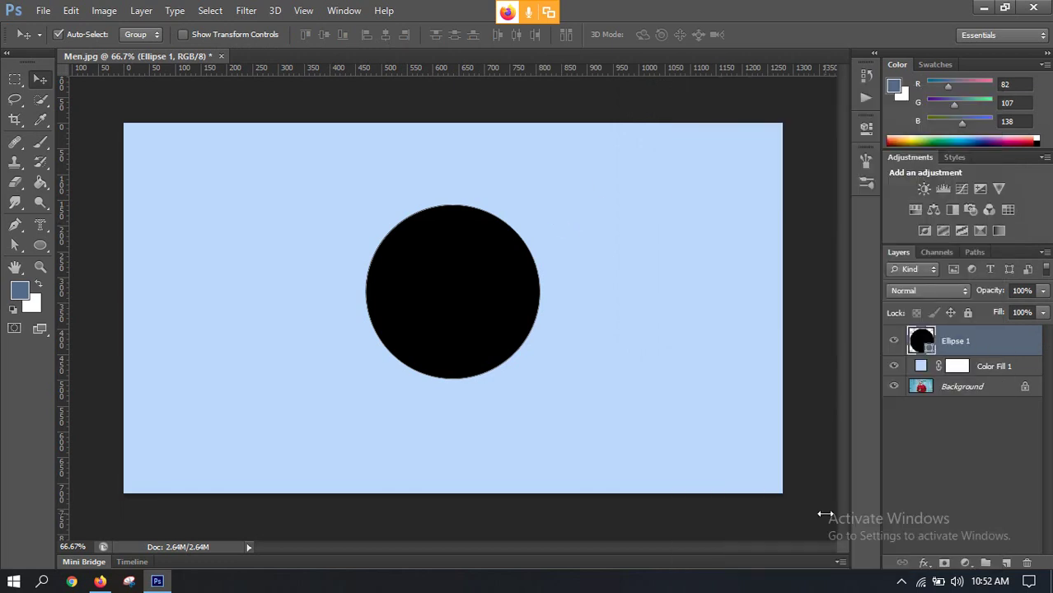
pyautogui.click(925, 564)
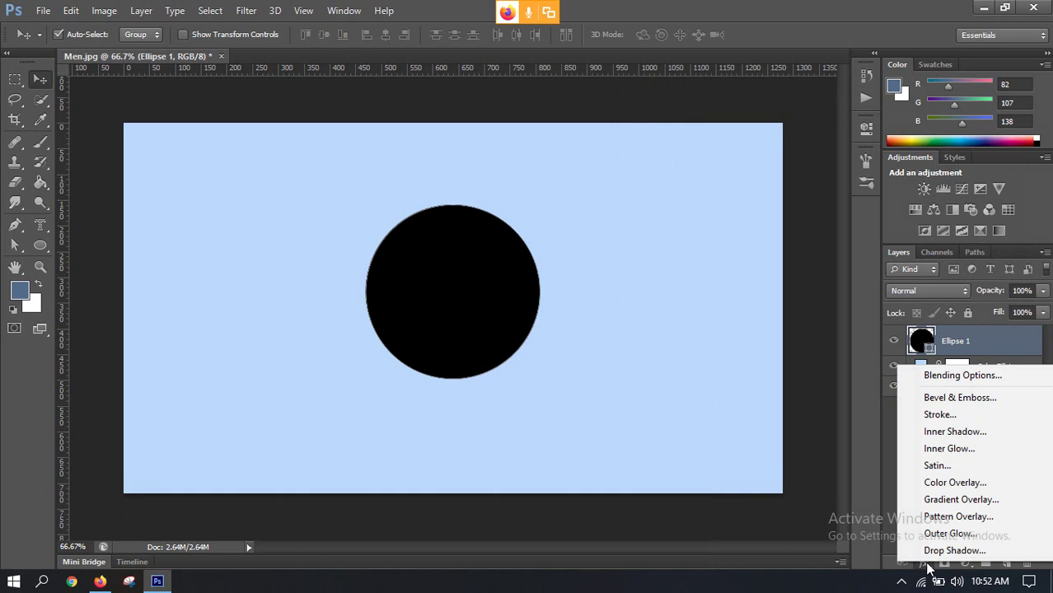
pyautogui.click(60, 35)
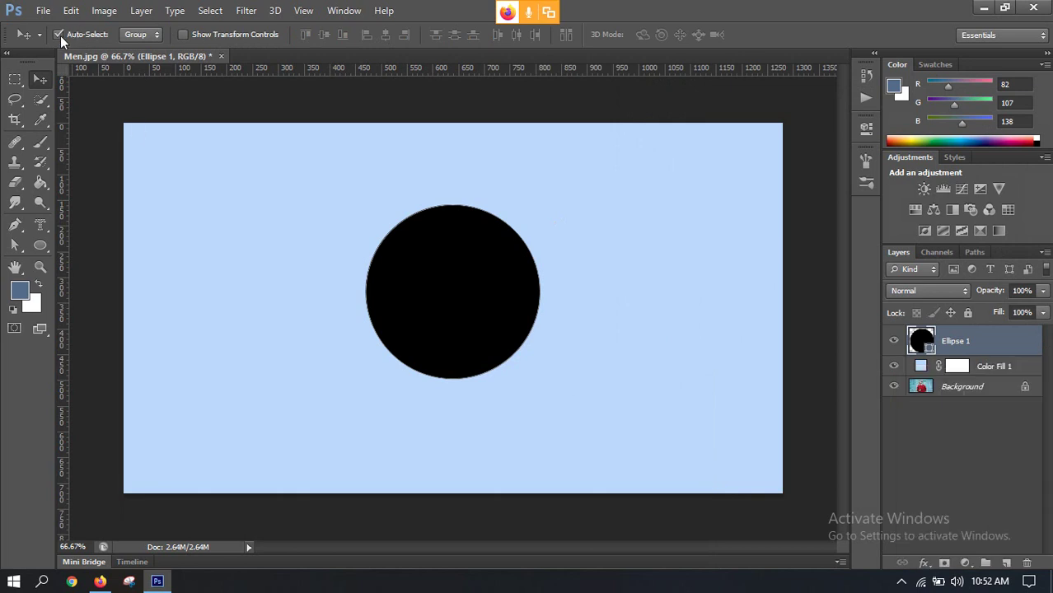
# In the circle layer's blending options, set the Fill Opacity to 0% and the Knockout to Shallow
pyautogui.click(925, 563)
pyautogui.click(940, 374)
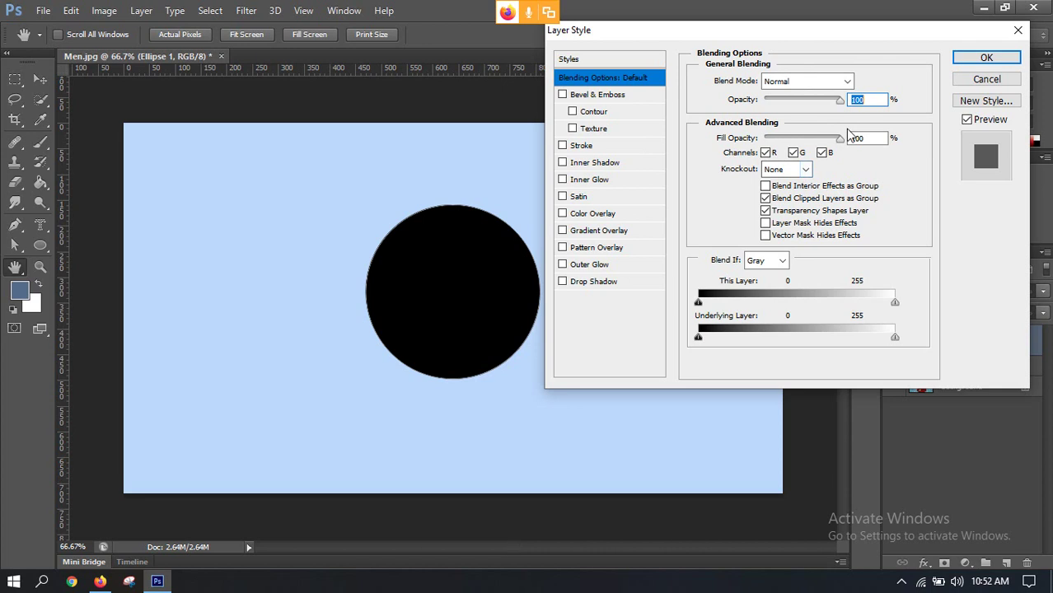
pyautogui.moveTo(838, 140)
pyautogui.mouseDown()
pyautogui.moveTo(752, 146)
pyautogui.moveTo(747, 165)
pyautogui.mouseUp()
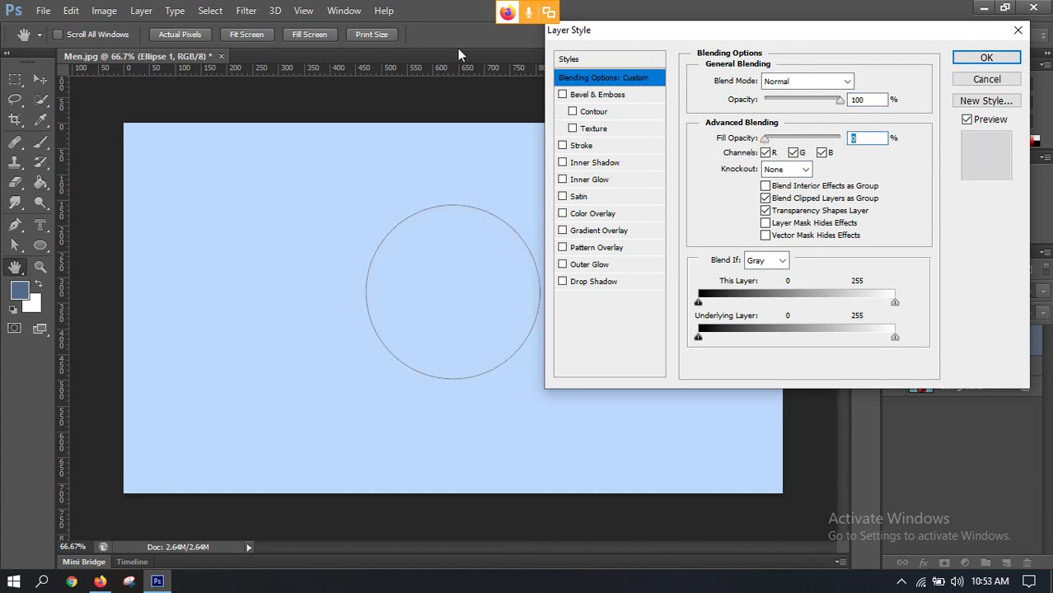
pyautogui.click(806, 169)
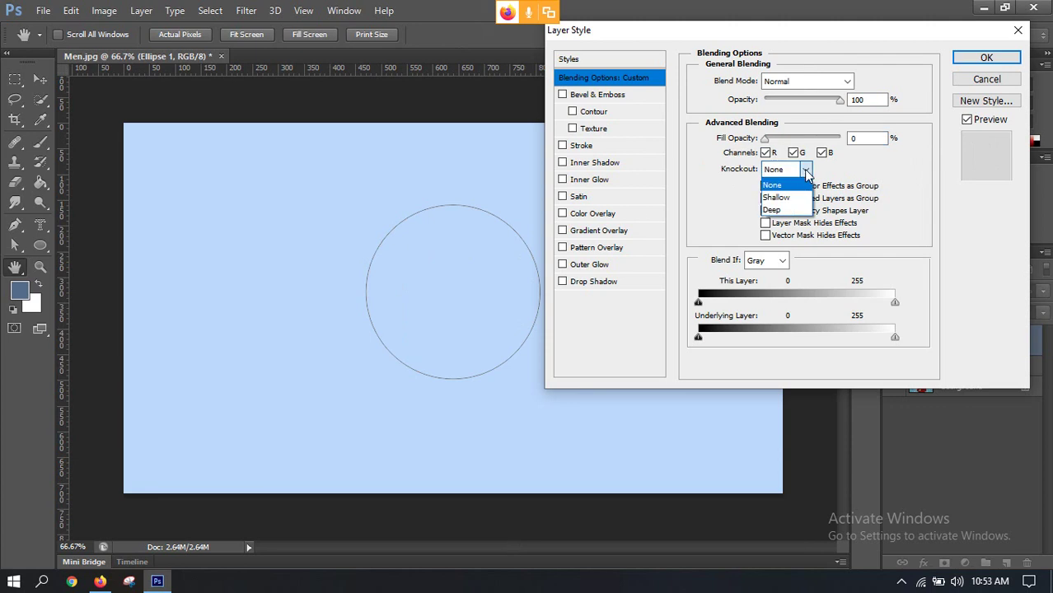
pyautogui.click(787, 197)
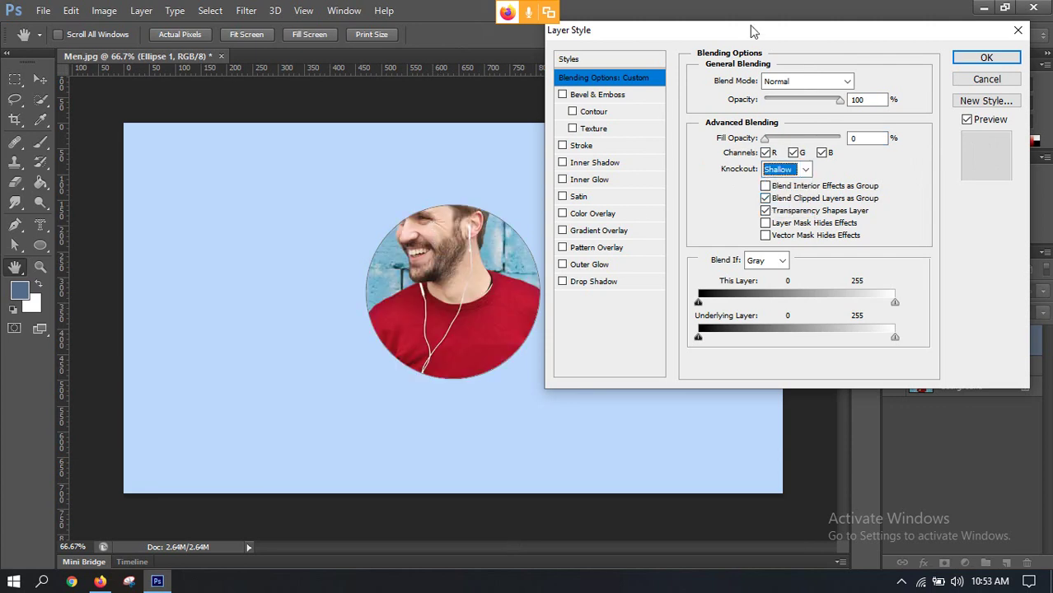
# Try the Deep knockout on the circle layer, and return it to Shallow
pyautogui.moveTo(749, 31); pyautogui.dragTo(154, 15)
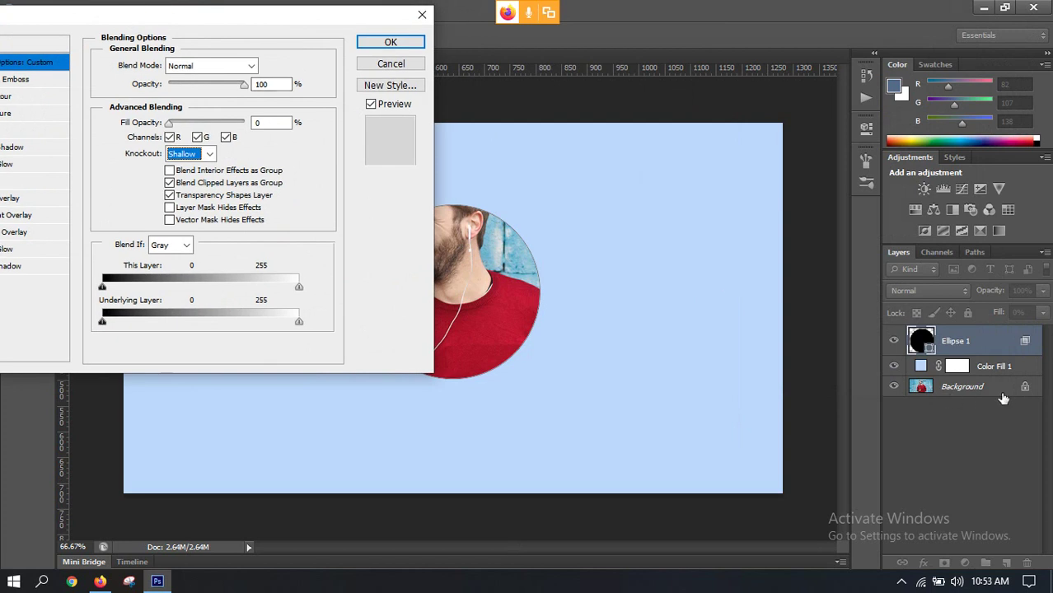
pyautogui.moveTo(353, 19); pyautogui.dragTo(258, 47)
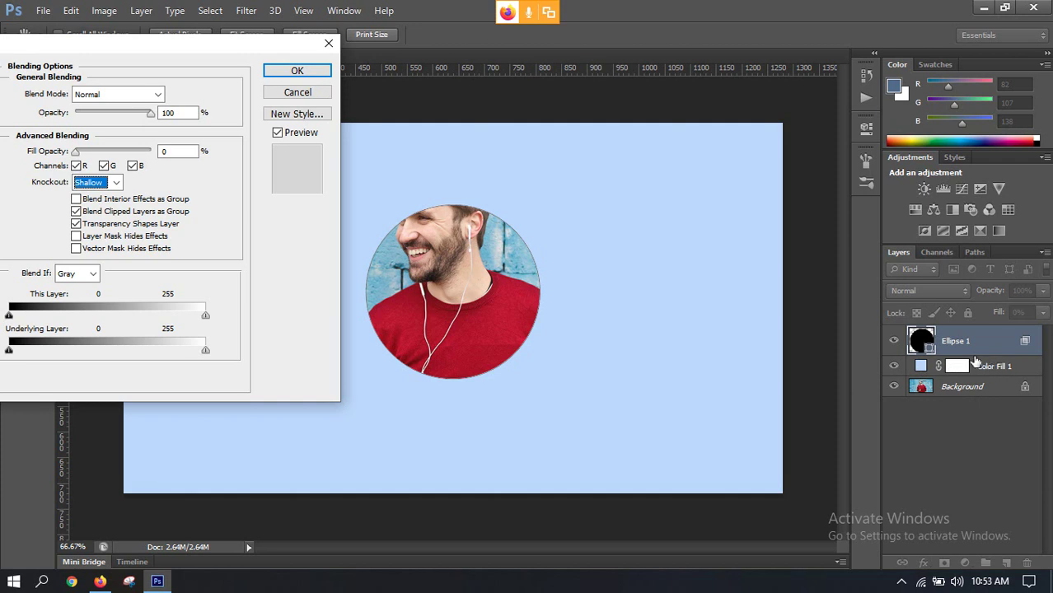
pyautogui.click(117, 183)
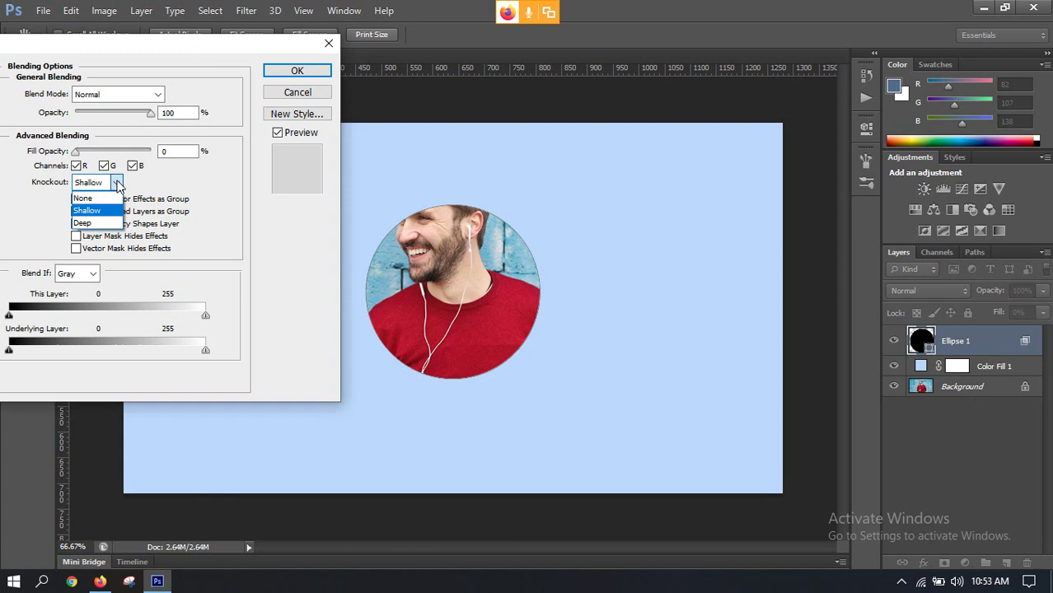
pyautogui.click(105, 223)
pyautogui.click(118, 182)
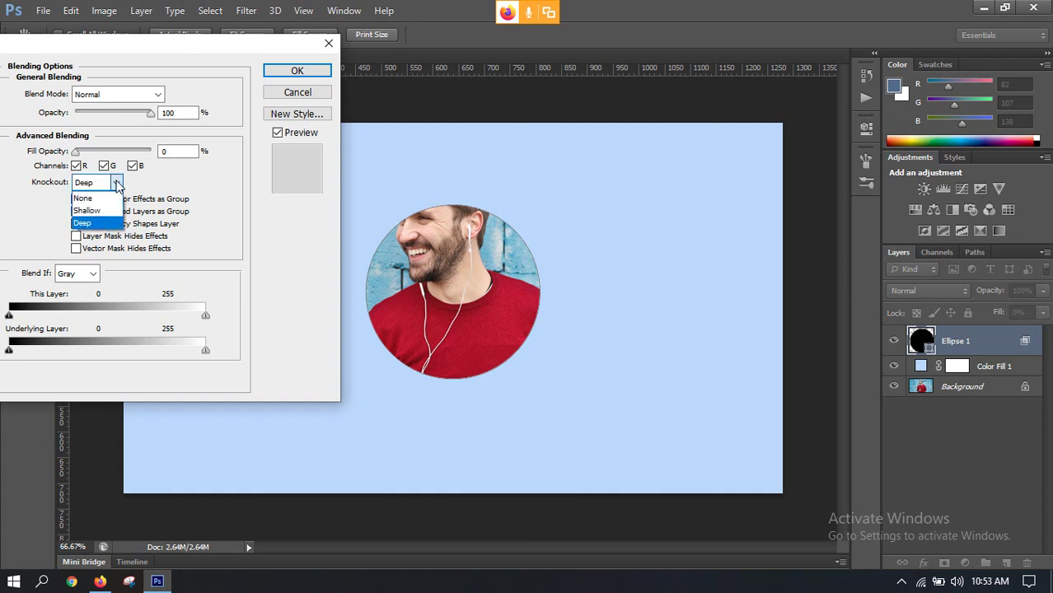
pyautogui.click(94, 210)
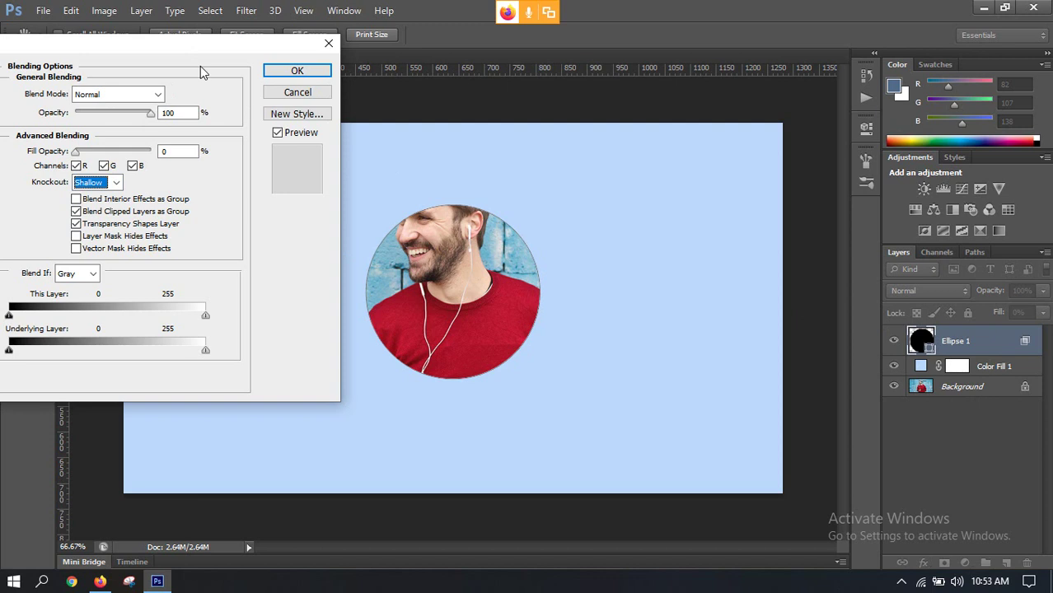
pyautogui.moveTo(211, 48); pyautogui.dragTo(886, 66)
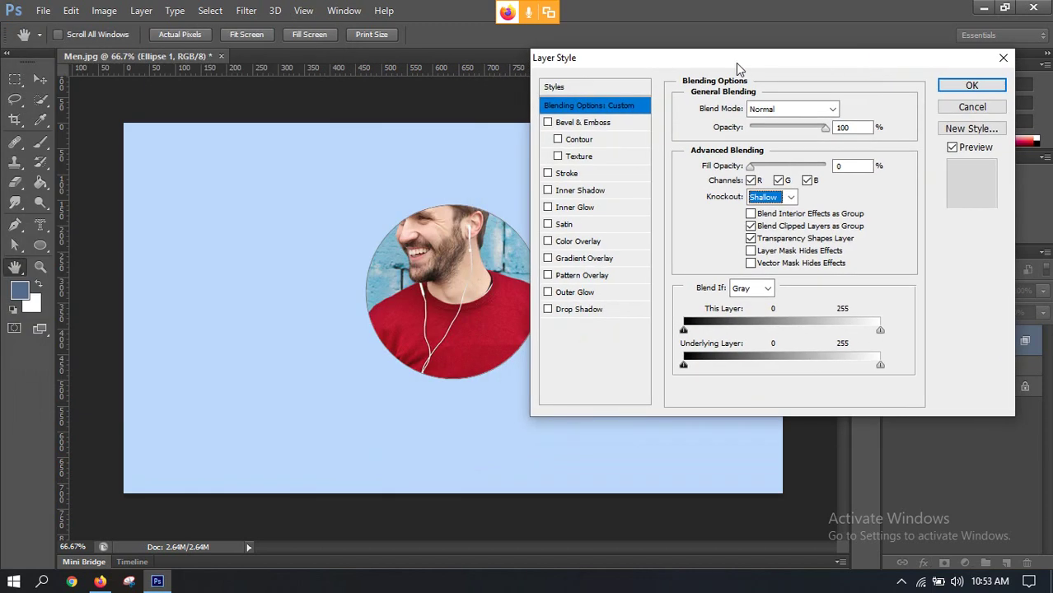
pyautogui.moveTo(735, 62); pyautogui.dragTo(788, 34)
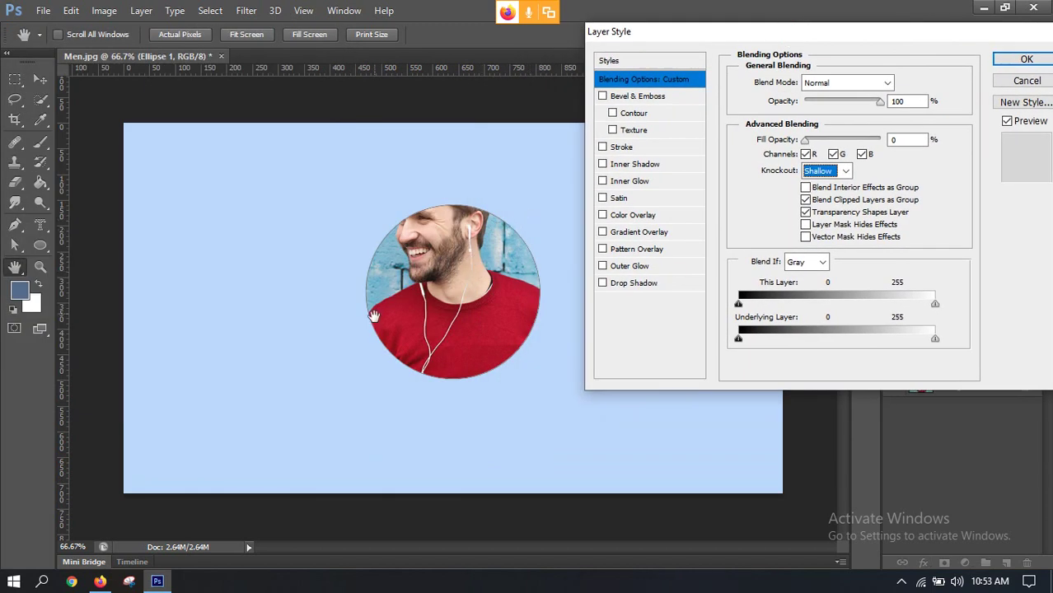
# Add a Stroke effect in white (ffffff) around the outside of the circle
pyautogui.click(645, 148)
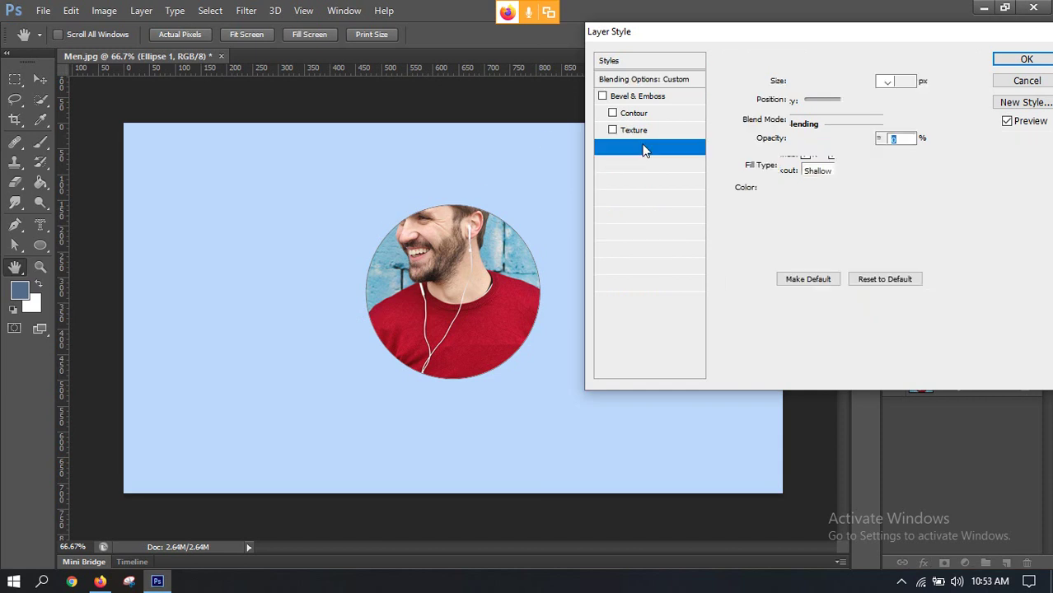
pyautogui.click(764, 189)
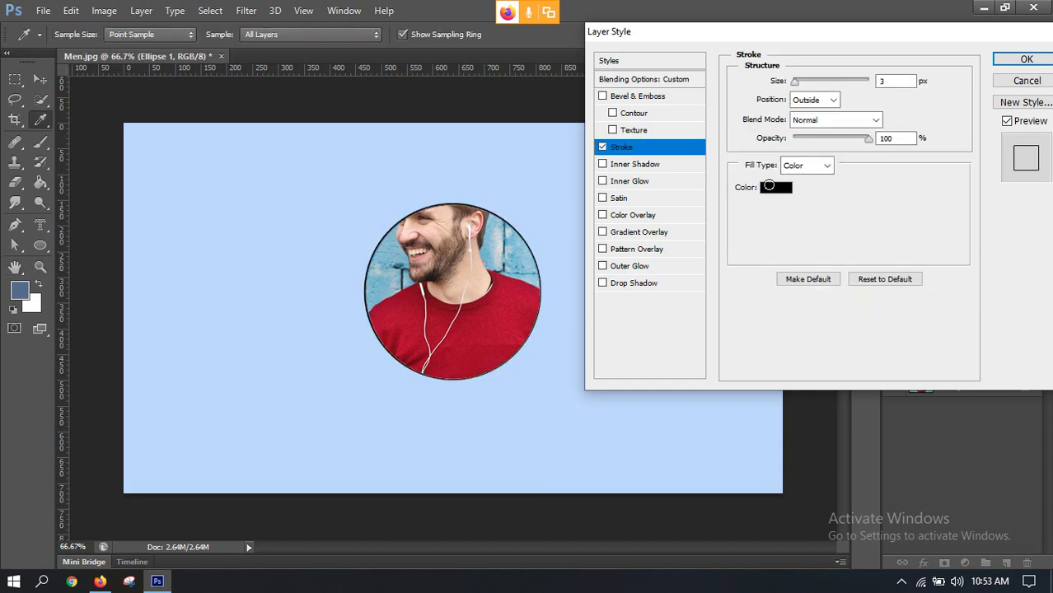
pyautogui.moveTo(667, 175); pyautogui.dragTo(603, 96)
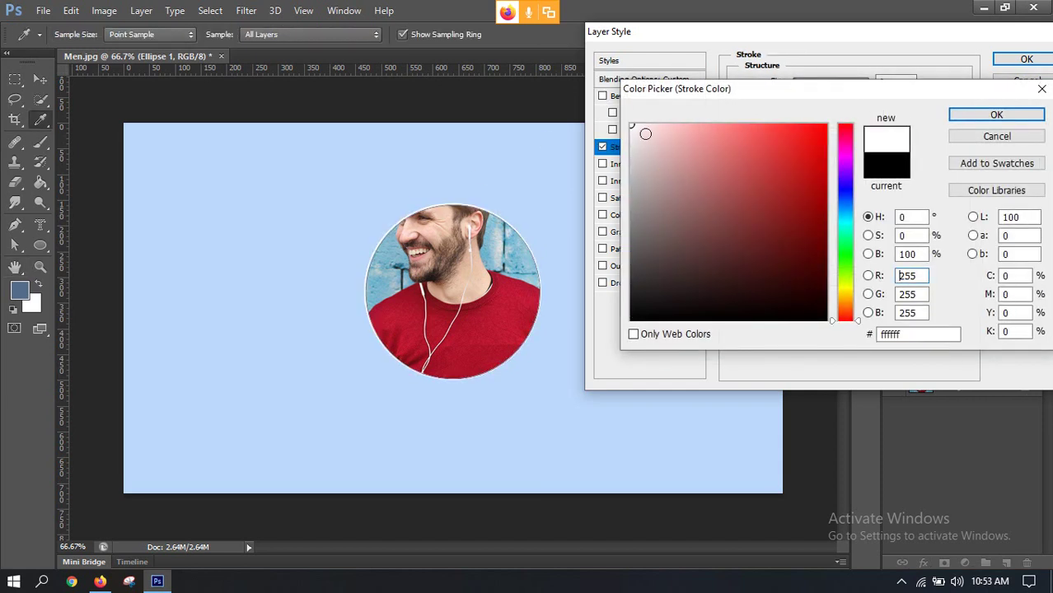
pyautogui.click(972, 114)
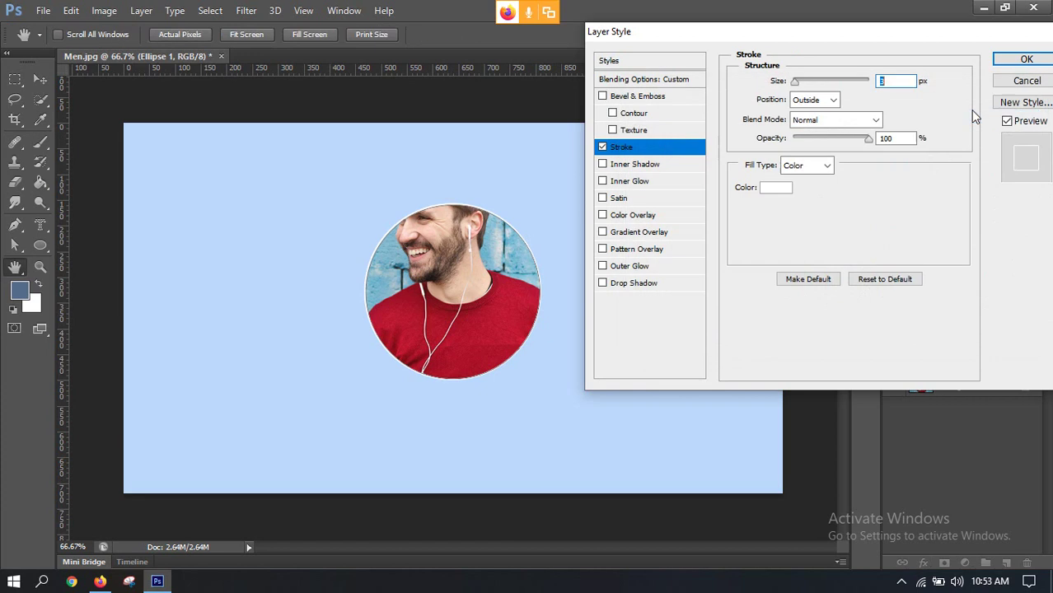
# Set the circle's stroke size to 5 px
pyautogui.doubleClick(884, 80)
pyautogui.write('5')
pyautogui.doubleClick(881, 81)
pyautogui.write('8')
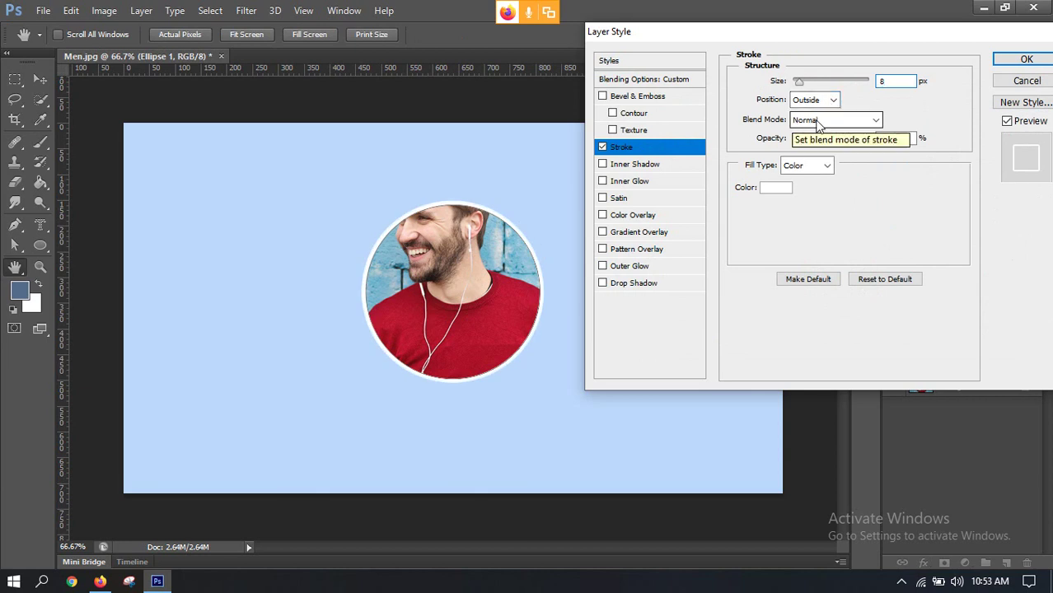
pyautogui.click(830, 81)
pyautogui.press('BackSpace')
pyautogui.write('5')
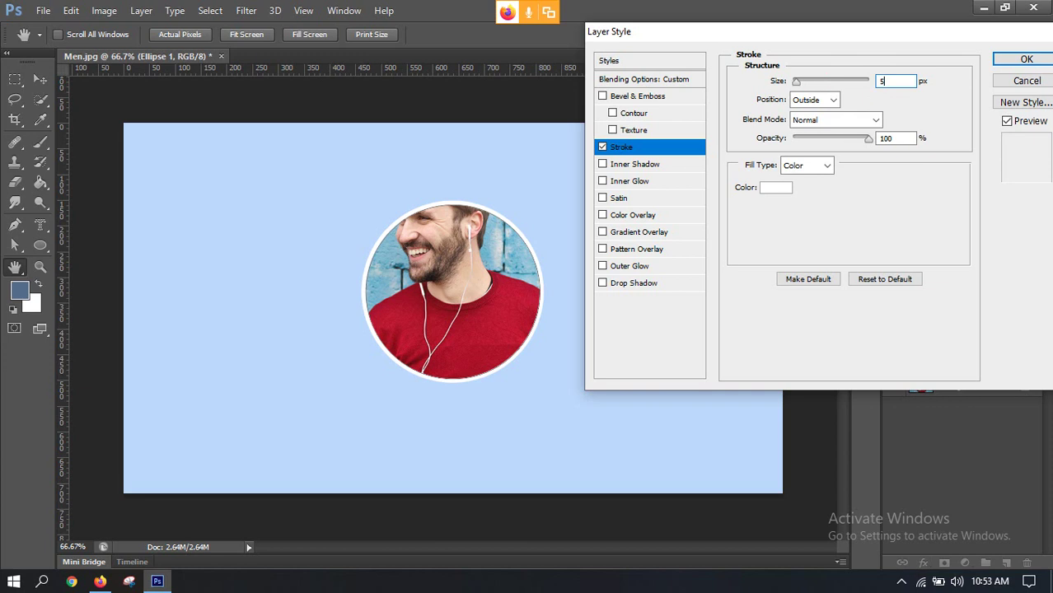
pyautogui.click(888, 137)
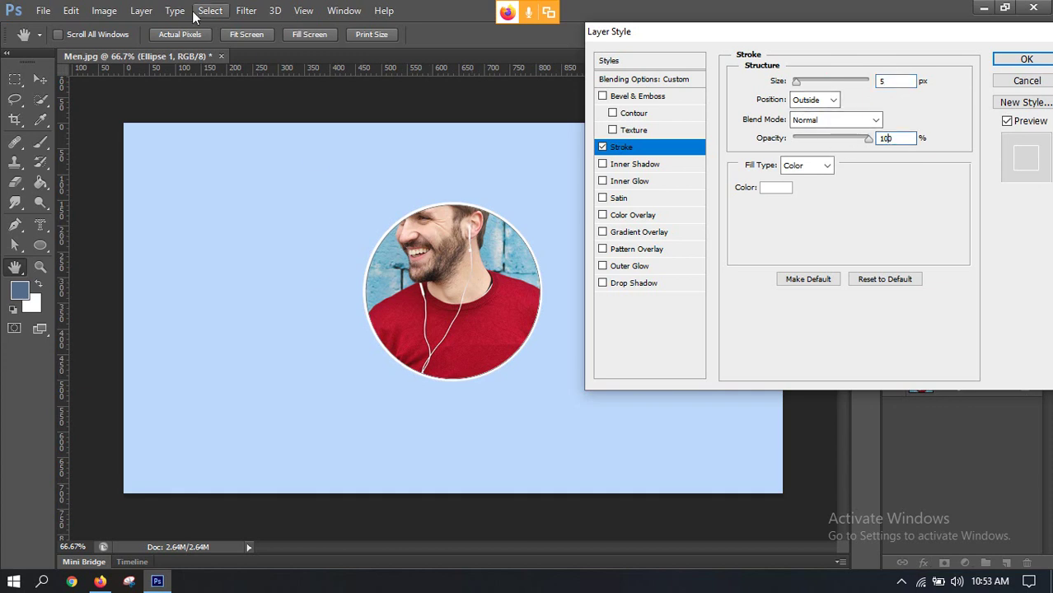
# Add a Drop Shadow to the circle with a distance of 13 px and a size of 15 px, and apply the layer style
pyautogui.click(638, 283)
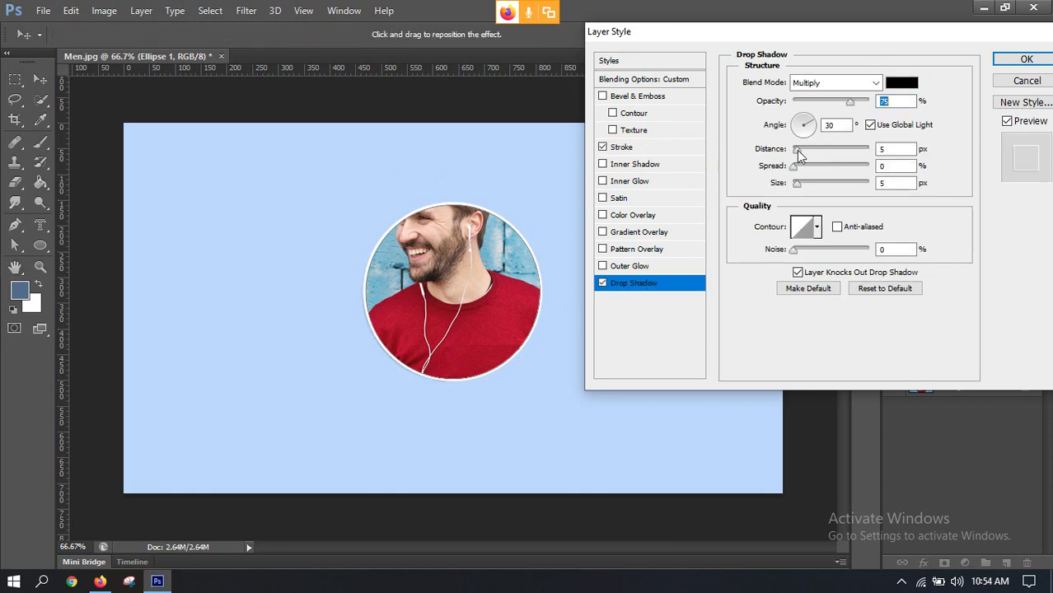
pyautogui.moveTo(797, 155); pyautogui.dragTo(801, 188)
pyautogui.click(796, 186)
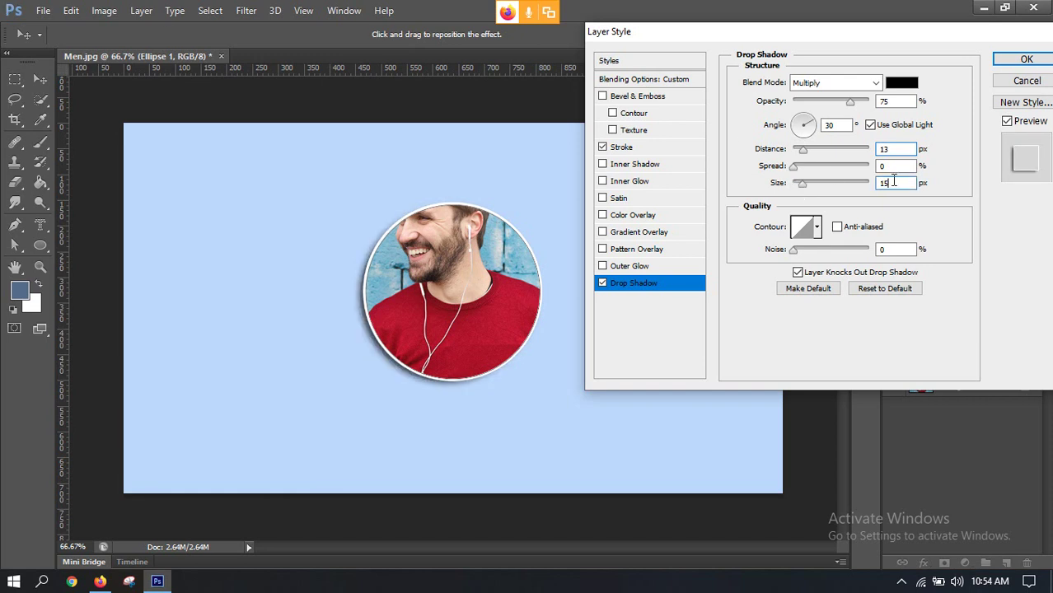
pyautogui.moveTo(888, 28); pyautogui.dragTo(841, 41)
pyautogui.click(954, 66)
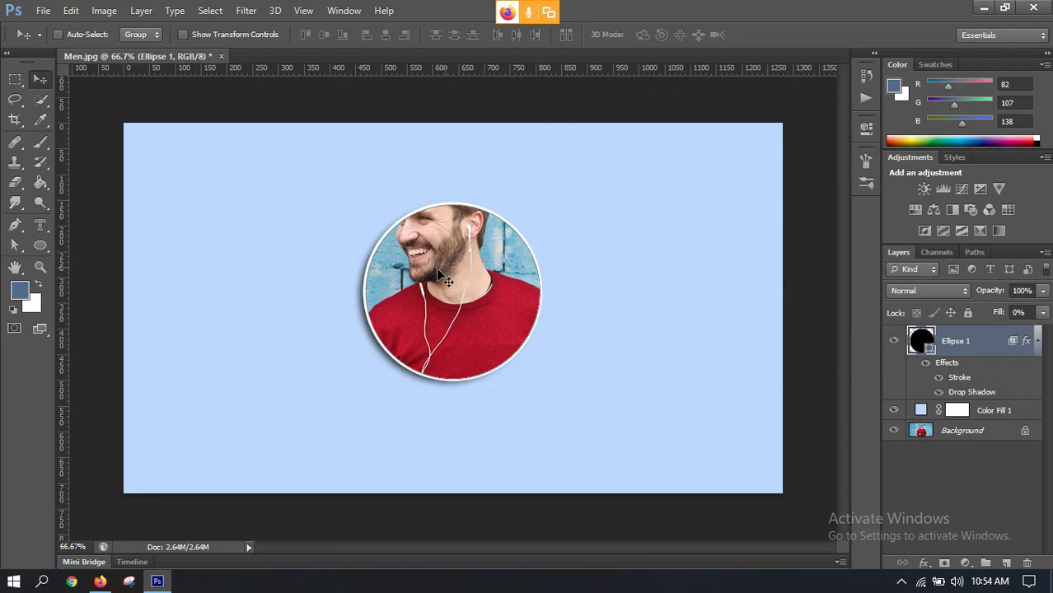
# Reposition the circle and make four copies of it, arranging three overlapping circles in an upper row and two in a lower row
pyautogui.moveTo(444, 276); pyautogui.dragTo(371, 249)
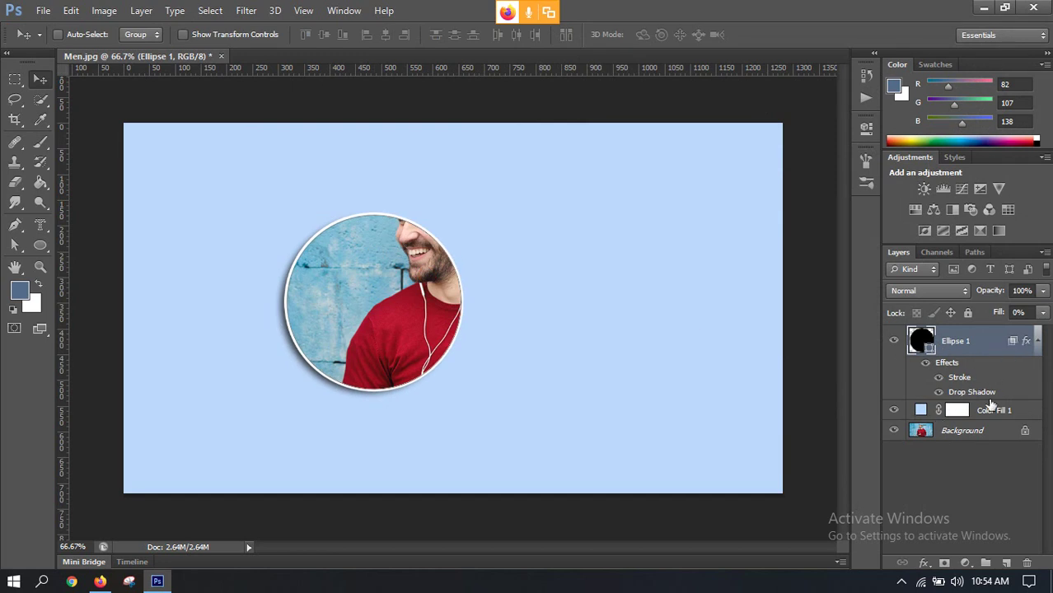
pyautogui.click(970, 433)
pyautogui.click(983, 410)
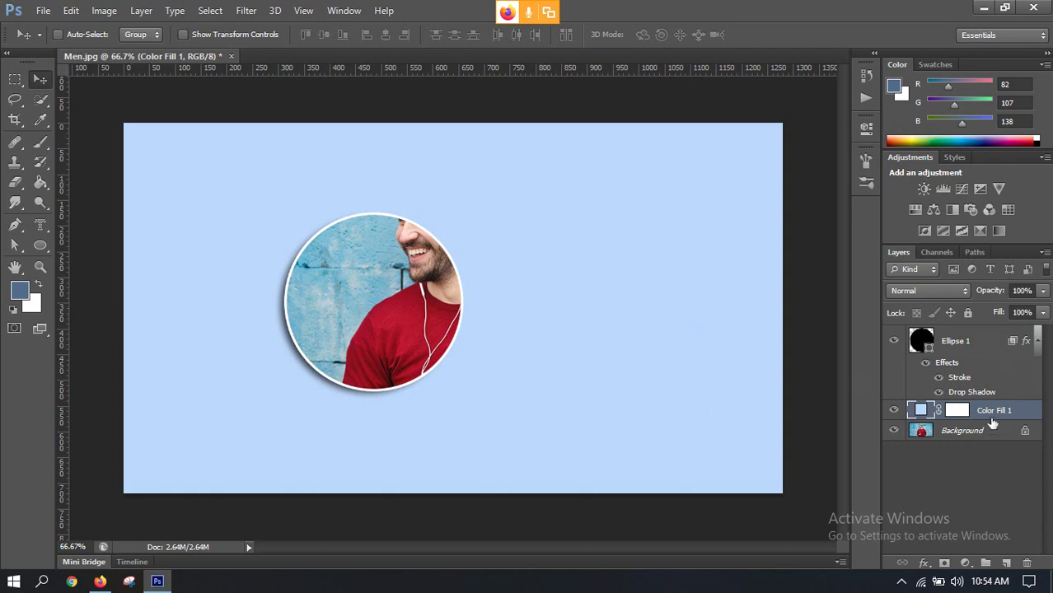
pyautogui.click(964, 433)
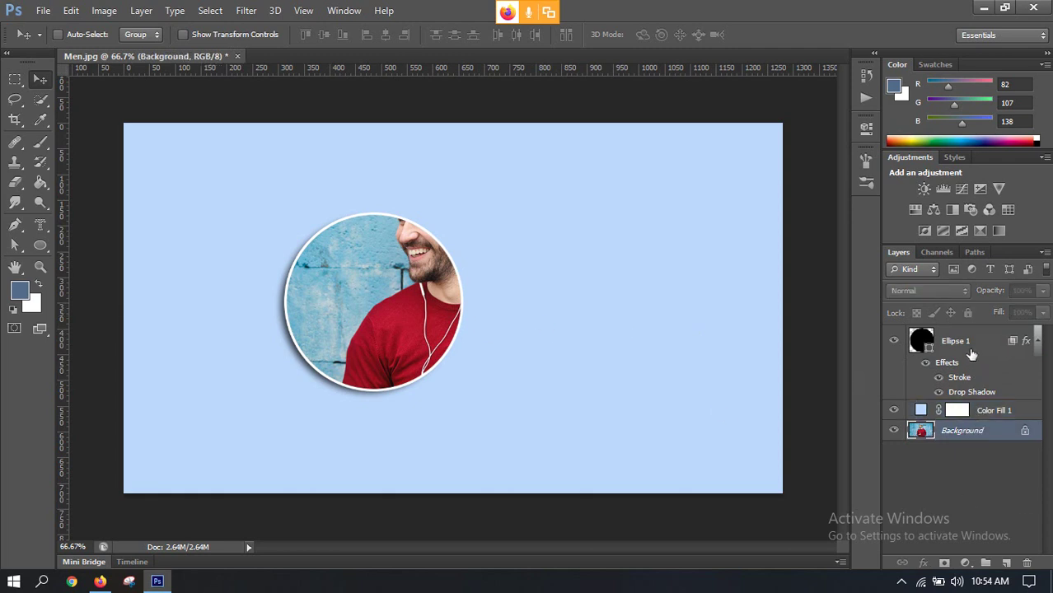
pyautogui.click(971, 354)
pyautogui.moveTo(381, 316); pyautogui.dragTo(522, 364)
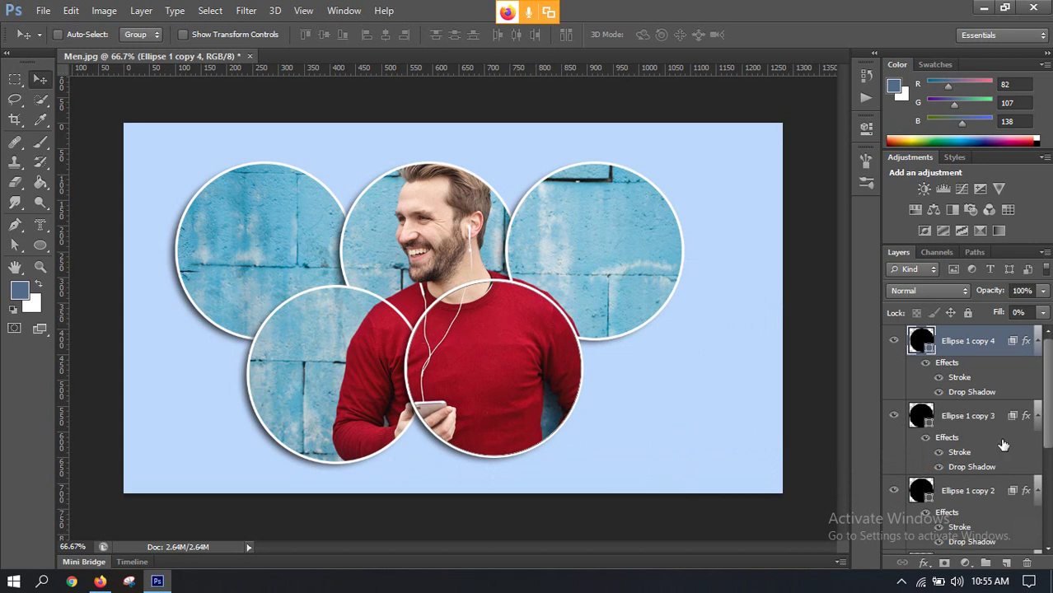
# Move the Ellipse 1 copy 4 layer below the Ellipse 1 copy 2 layer in the stacking order
pyautogui.moveTo(988, 346); pyautogui.dragTo(960, 484)
pyautogui.scroll(-2, 964, 462)
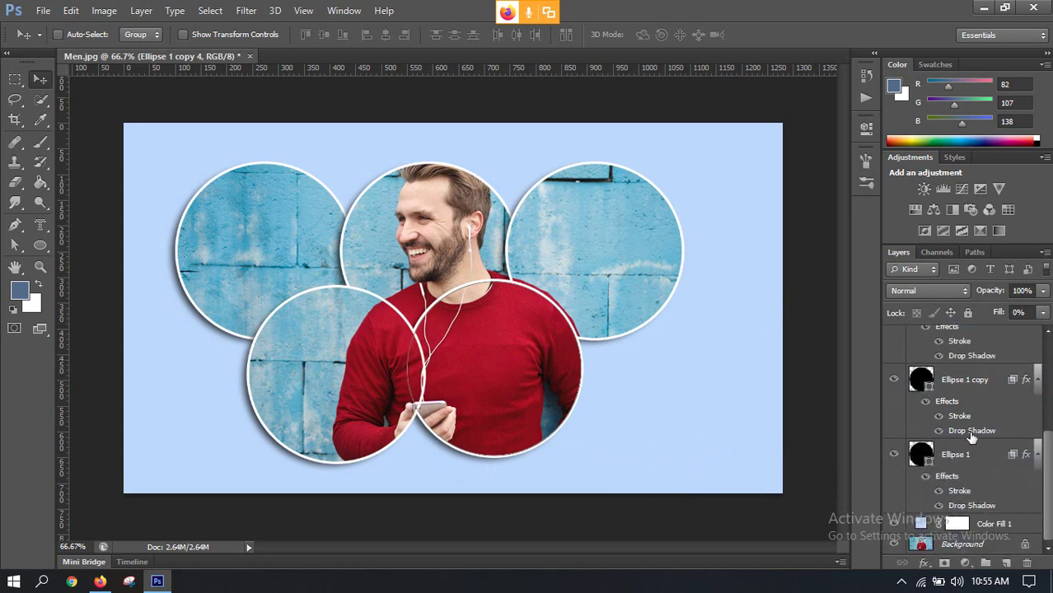
pyautogui.scroll(4, 970, 388)
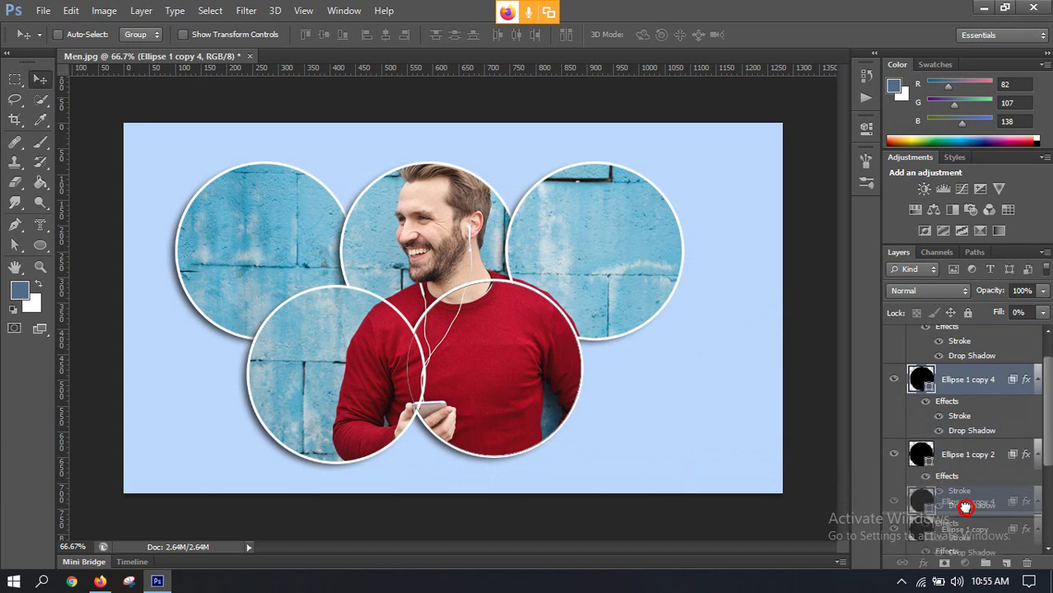
pyautogui.moveTo(968, 513); pyautogui.dragTo(966, 509)
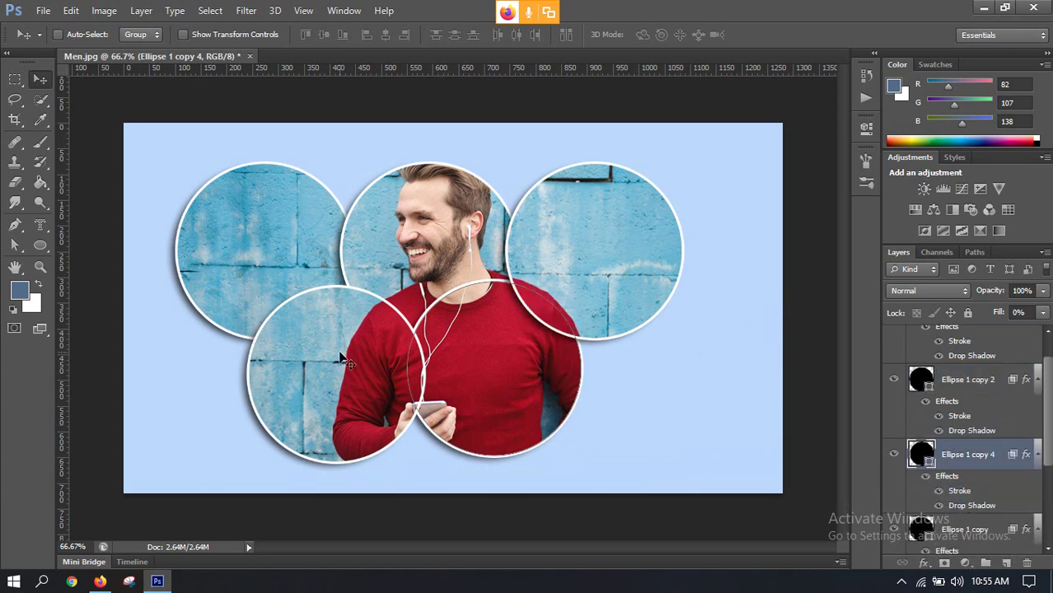
pyautogui.scroll(2, 960, 384)
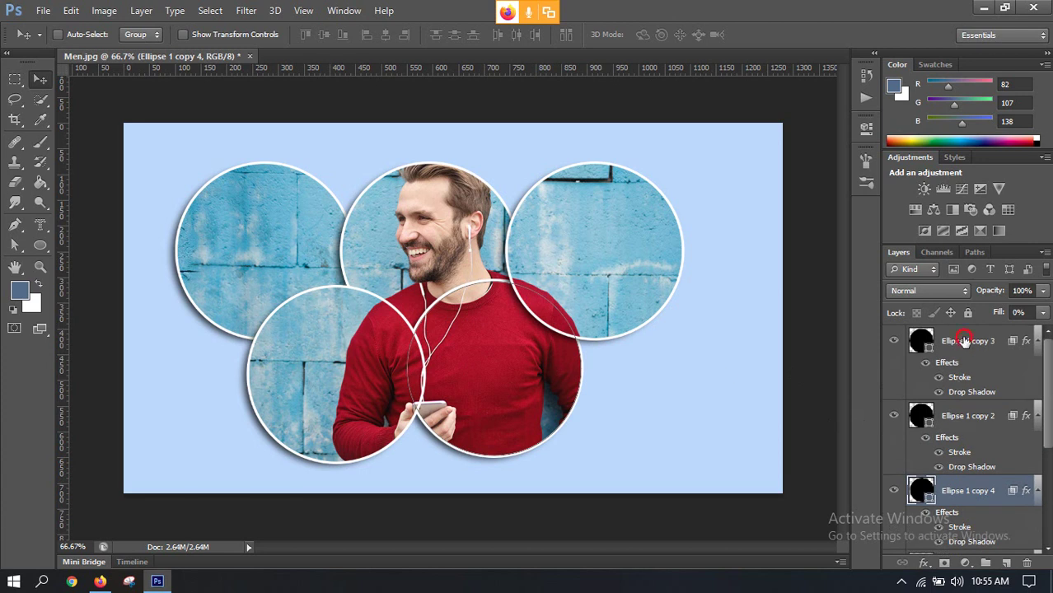
# Identify the Ellipse 1 copy 3 circle by toggling its visibility, and move its layer below Ellipse 1 copy 2
pyautogui.click(964, 341)
pyautogui.click(893, 340)
pyautogui.click(894, 340)
pyautogui.moveTo(966, 342); pyautogui.dragTo(971, 480)
# Switch to the Google Meet call in Firefox, admit the waiting participant, and return to Photoshop
pyautogui.click(100, 581)
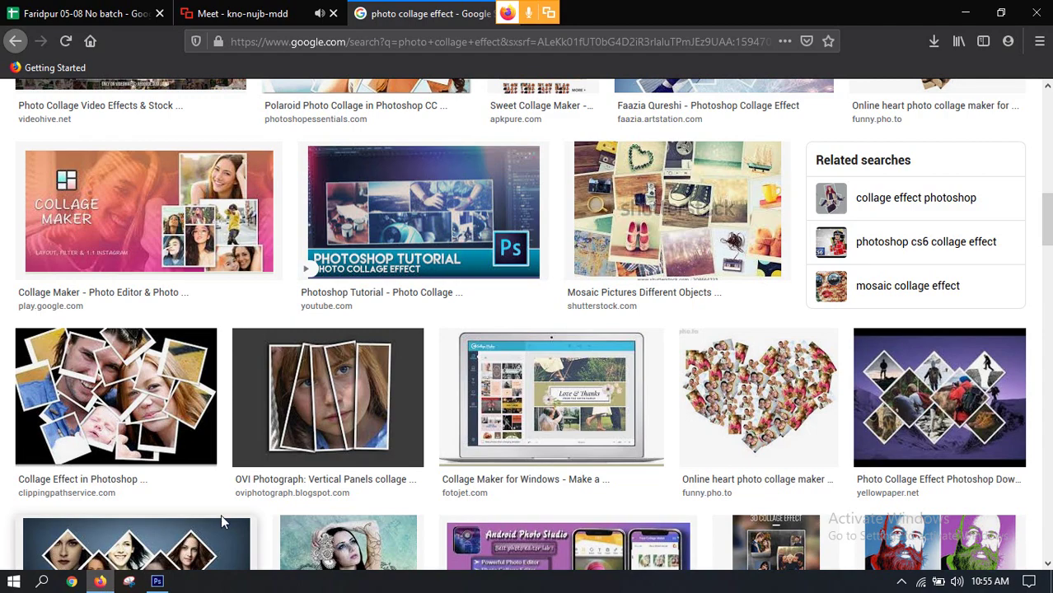
pyautogui.click(226, 14)
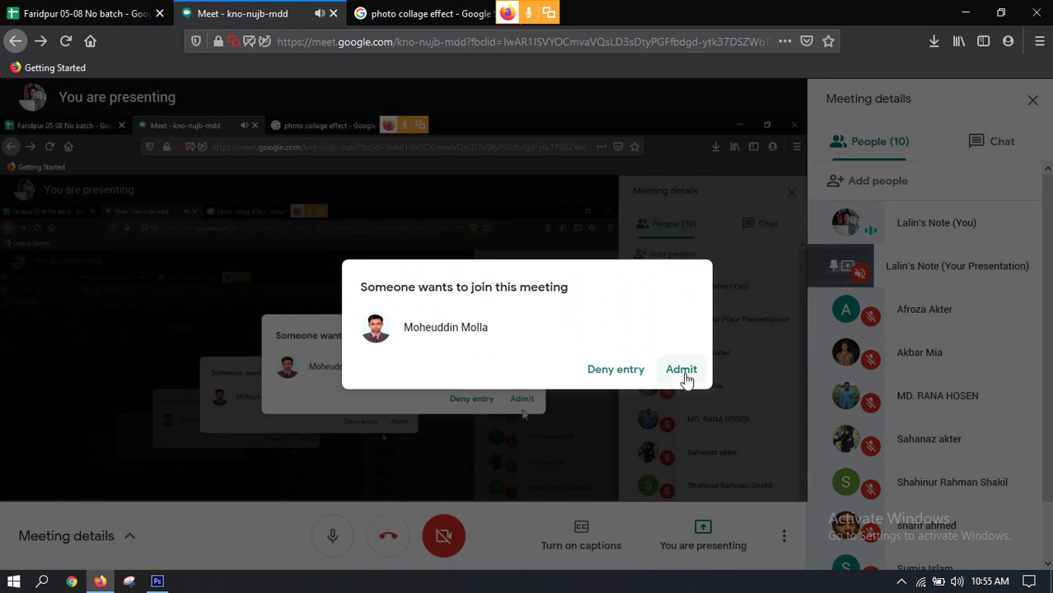
pyautogui.click(683, 372)
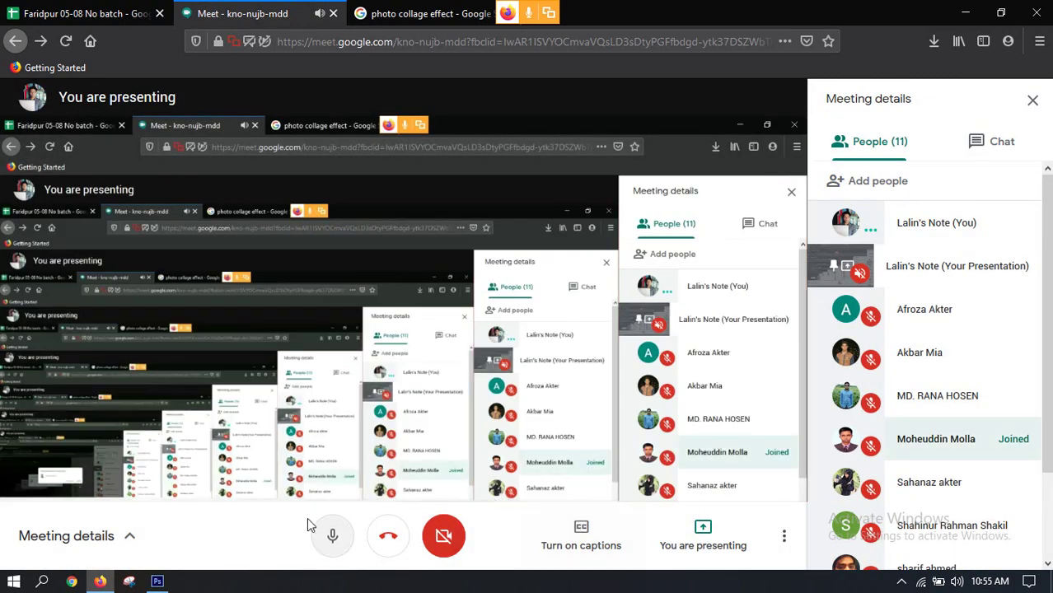
pyautogui.click(156, 581)
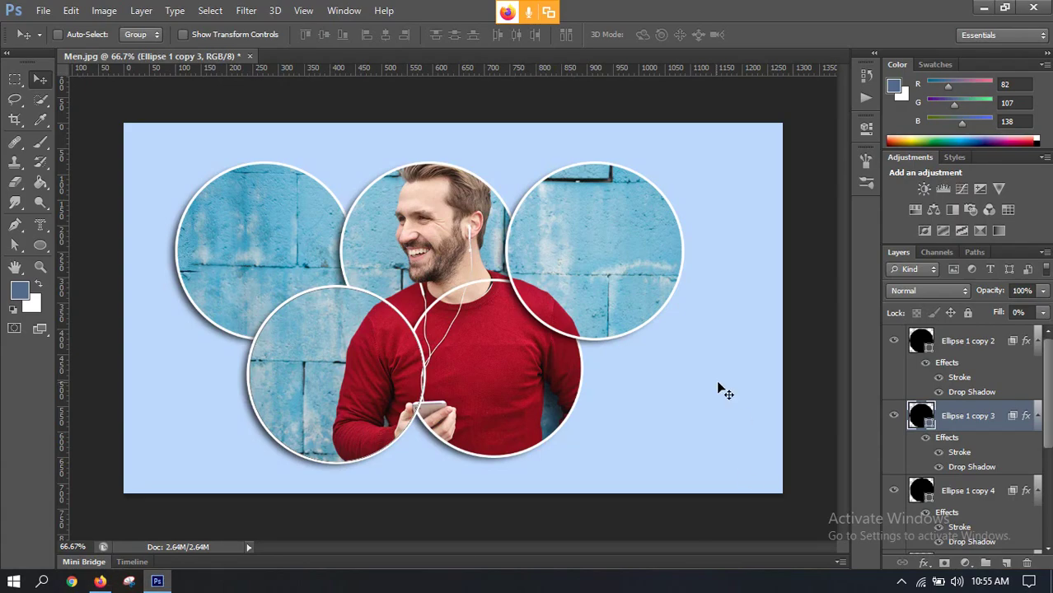
# Move the Ellipse 1 copy 3 layer below the Ellipse 1 copy 4 layer in the stacking order
pyautogui.moveTo(988, 418); pyautogui.dragTo(972, 482)
pyautogui.scroll(-2, 944, 404)
pyautogui.scroll(-2, 944, 403)
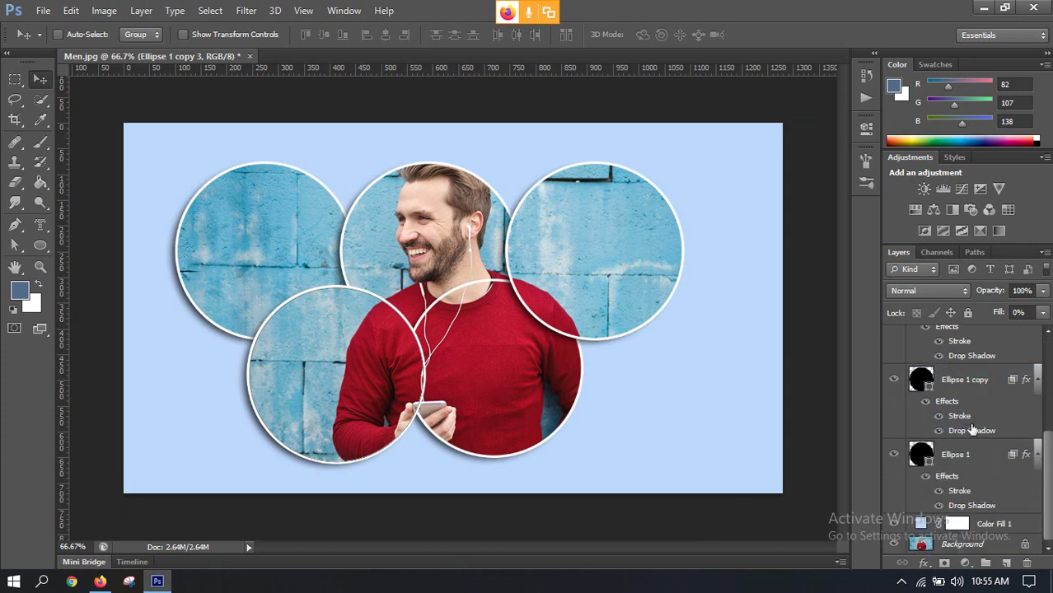
pyautogui.scroll(4, 972, 426)
pyautogui.moveTo(974, 379); pyautogui.dragTo(972, 517)
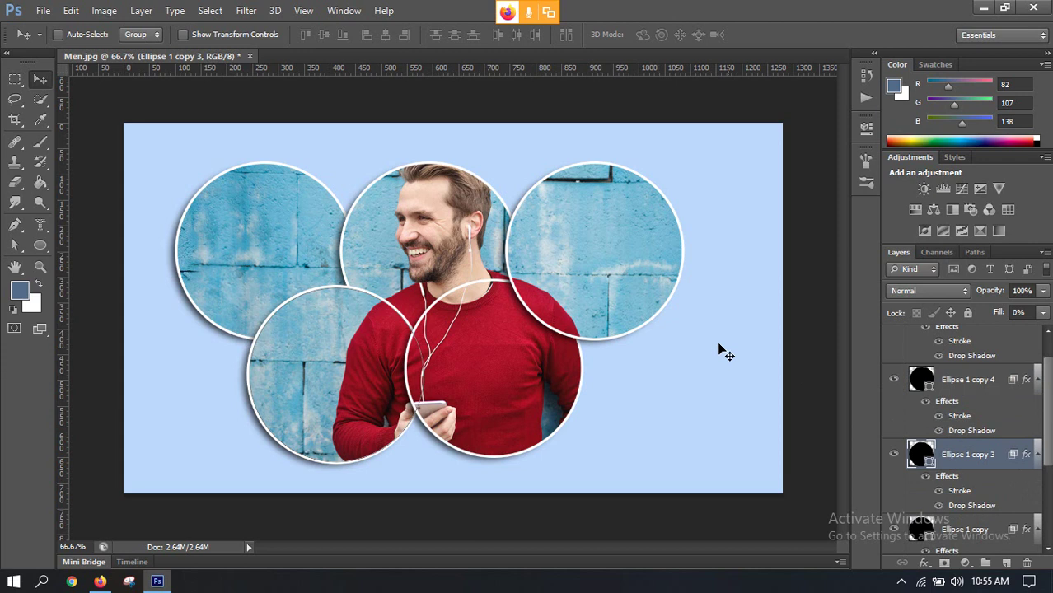
pyautogui.scroll(-4, 979, 373)
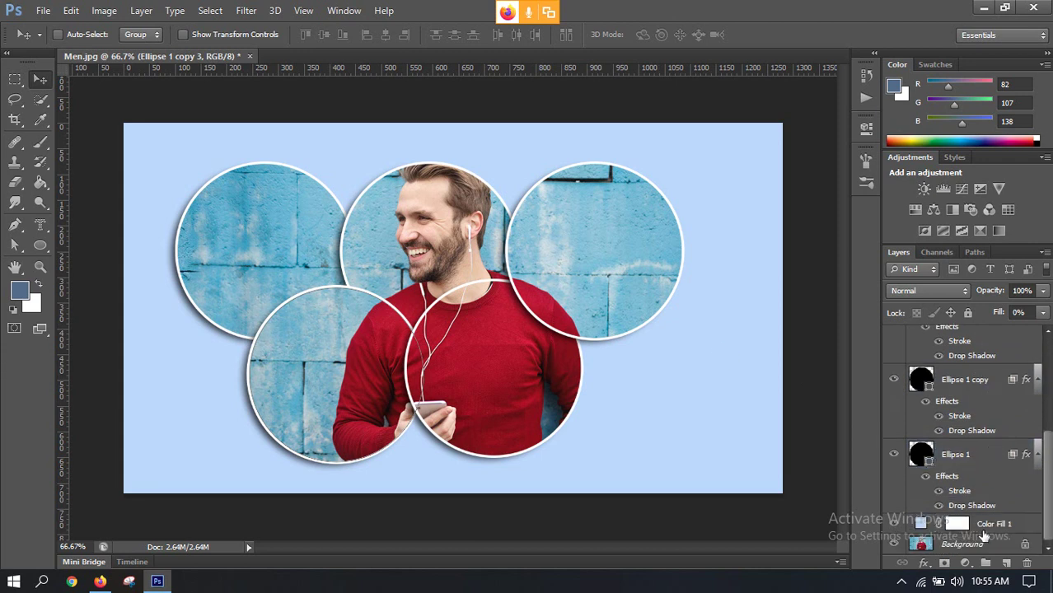
pyautogui.click(986, 545)
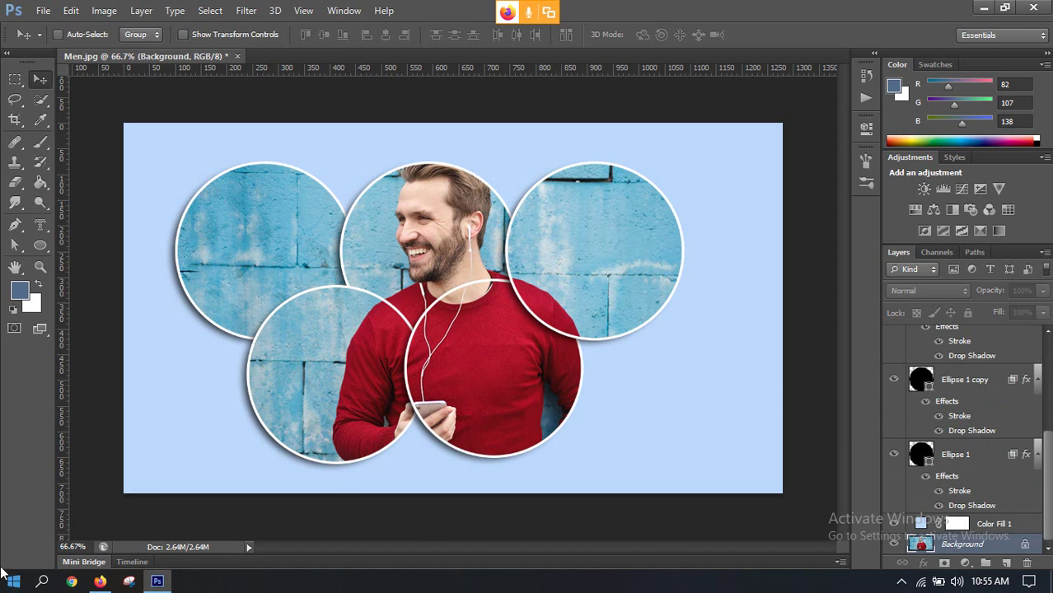
pyautogui.moveTo(100, 583)
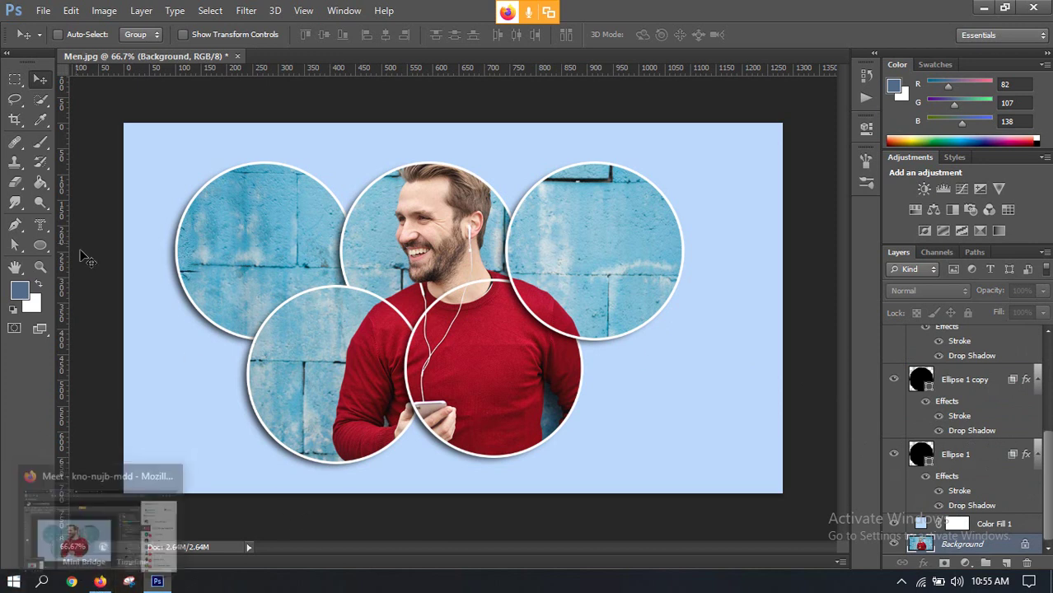
pyautogui.click(48, 79)
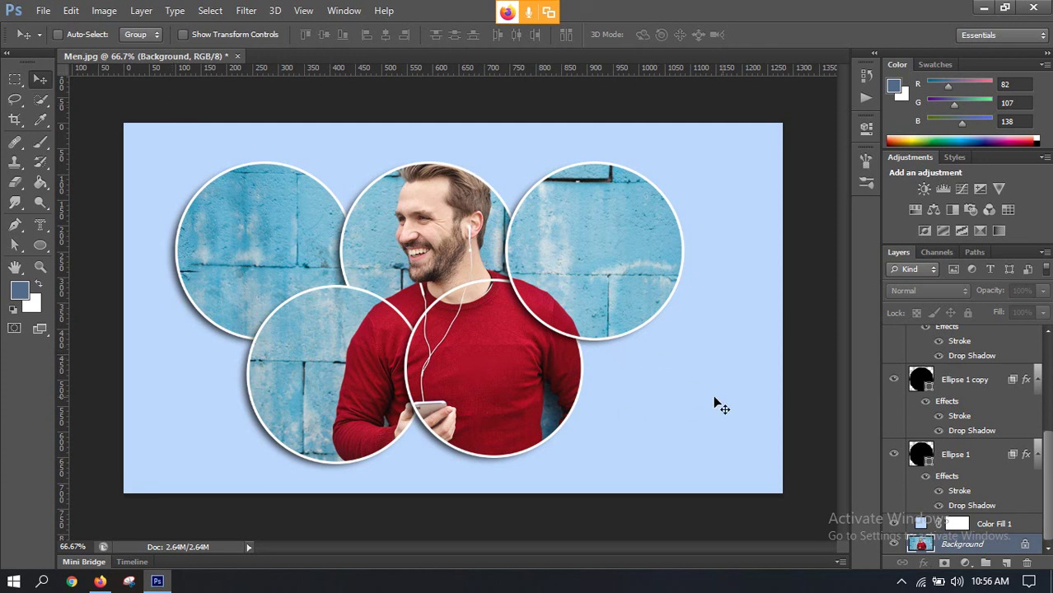
# Delete all five circle layers, keeping only the Color Fill 1 and Background layers
pyautogui.scroll(3, 960, 449)
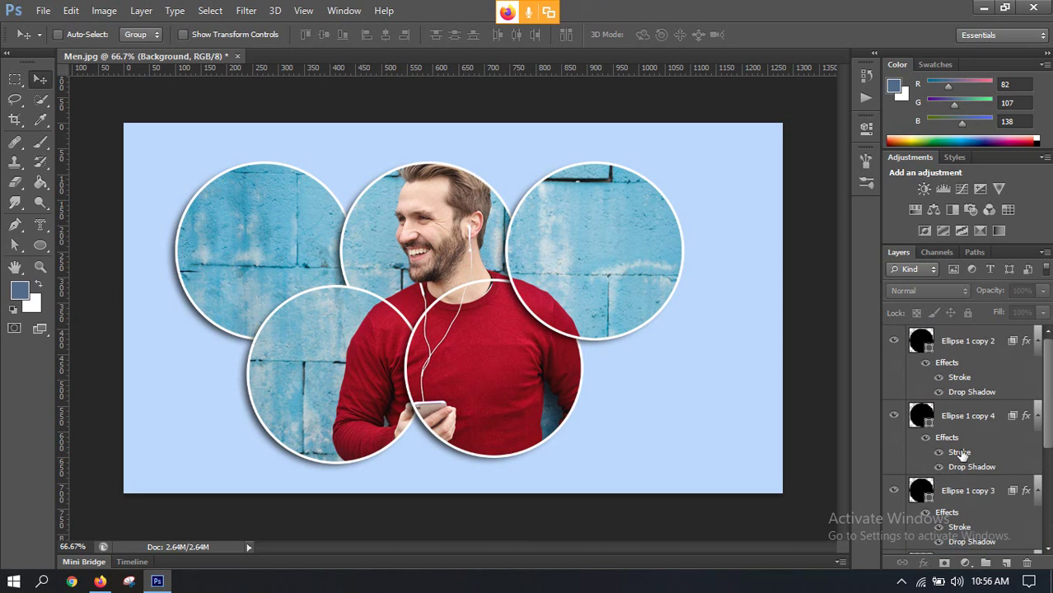
pyautogui.click(967, 347)
pyautogui.press('Delete')
pyautogui.press('Delete')
pyautogui.press('Delete')
pyautogui.press('Delete')
pyautogui.press('Delete')
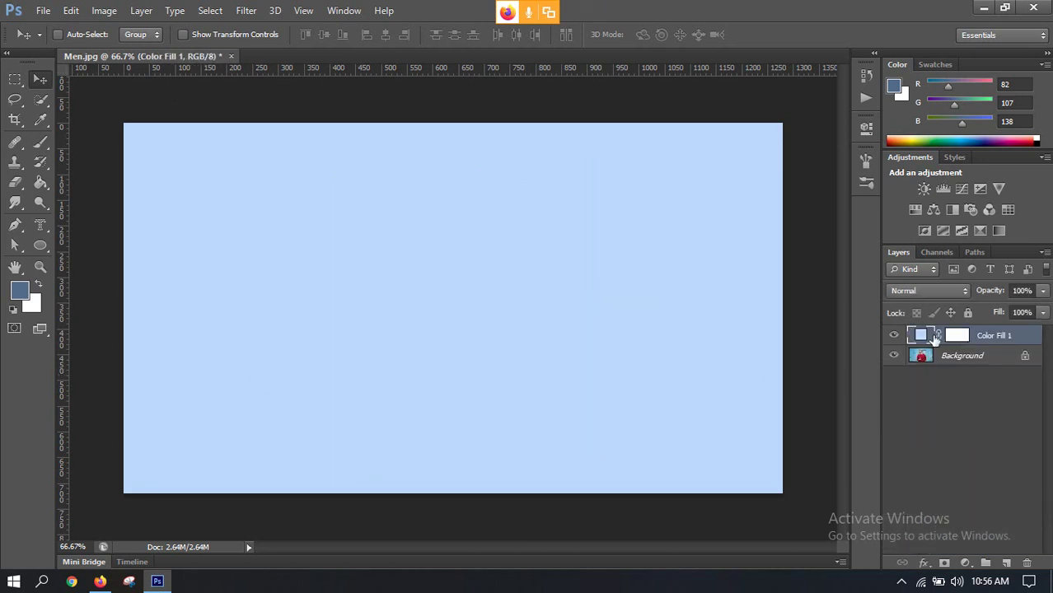
# Hide the Color Fill 1 layer to view the full photo on the Background layer
pyautogui.click(894, 334)
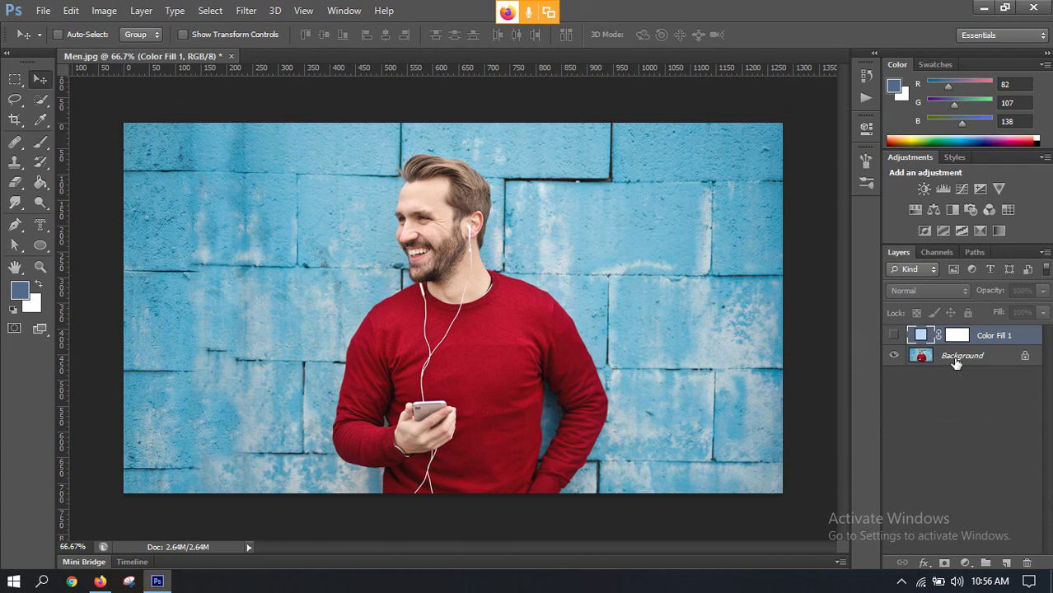
pyautogui.click(956, 361)
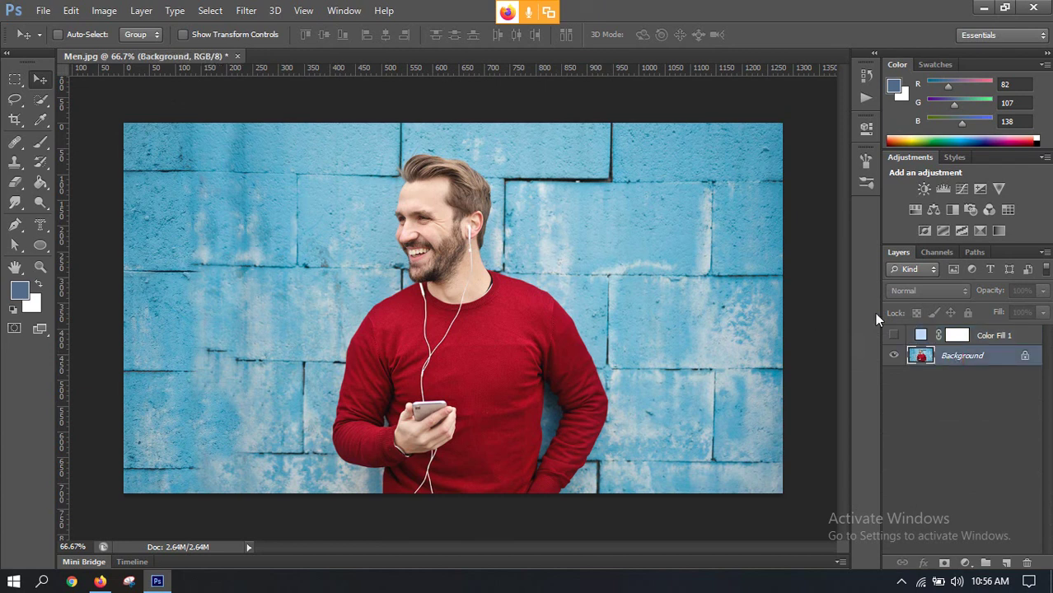
pyautogui.click(998, 338)
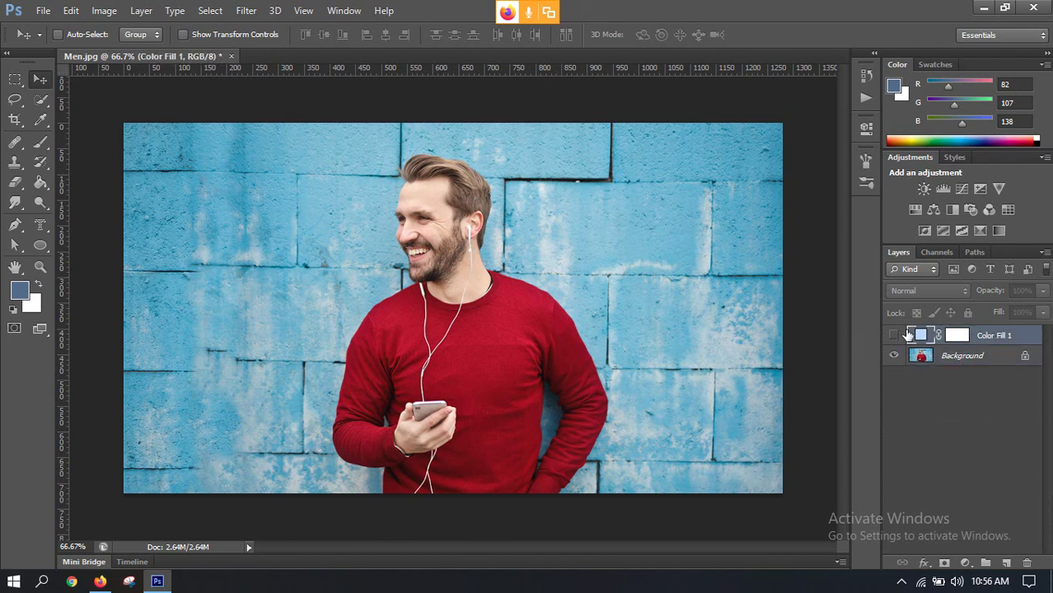
# Switch to Firefox, browse the Google image results for photo collage effect as layout references, and return to Photoshop
pyautogui.click(100, 582)
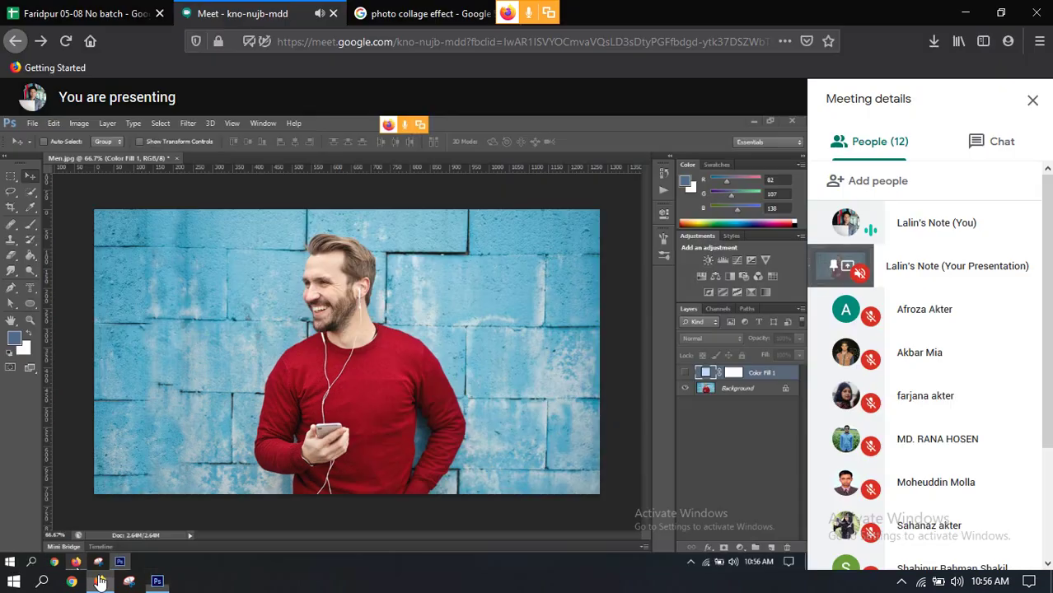
pyautogui.click(381, 14)
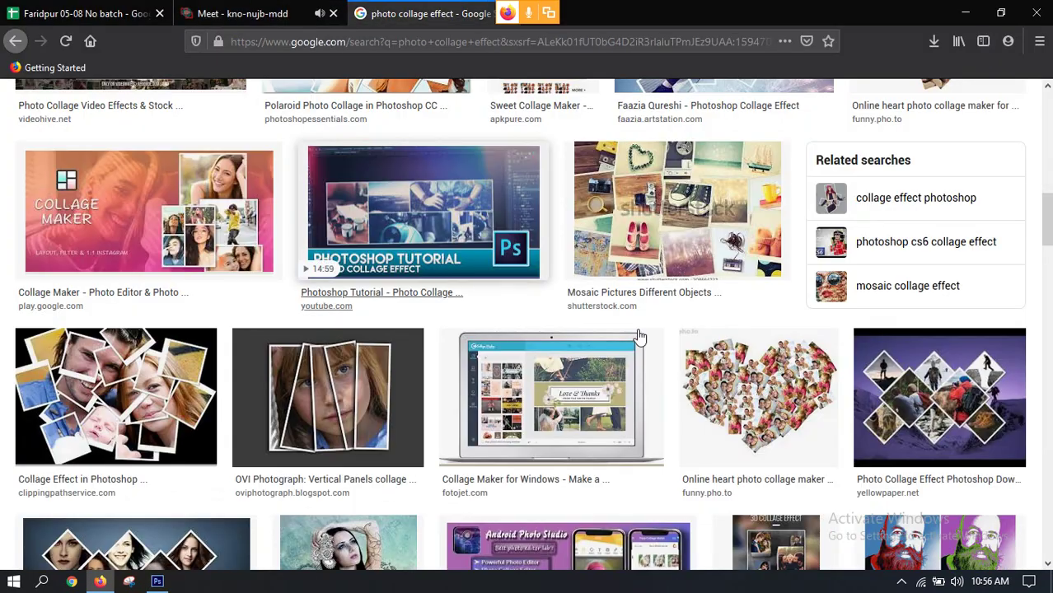
pyautogui.scroll(3, 399, 360)
pyautogui.scroll(8, 401, 356)
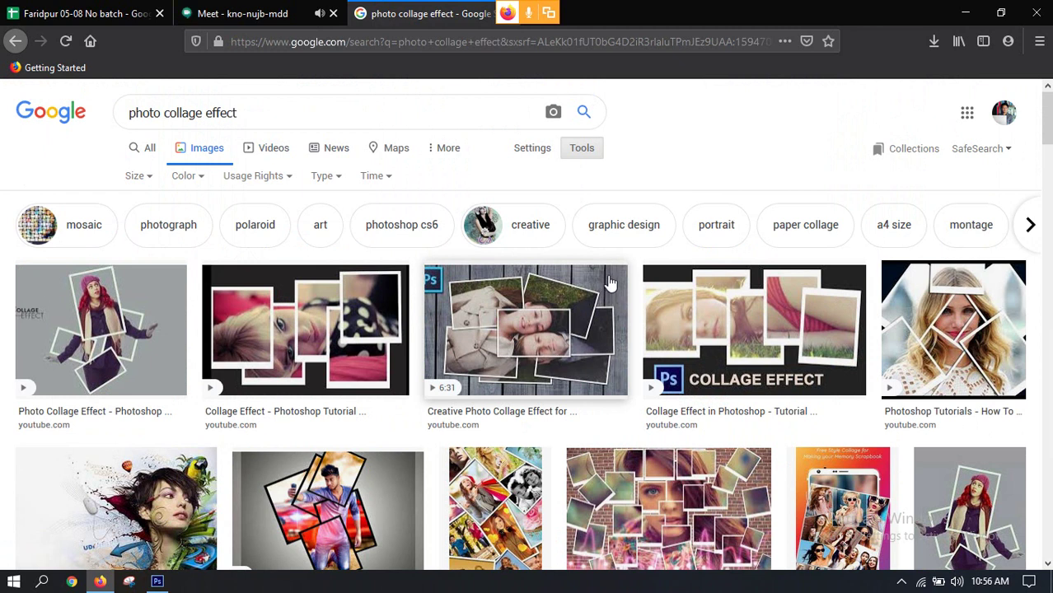
pyautogui.scroll(-3, 684, 346)
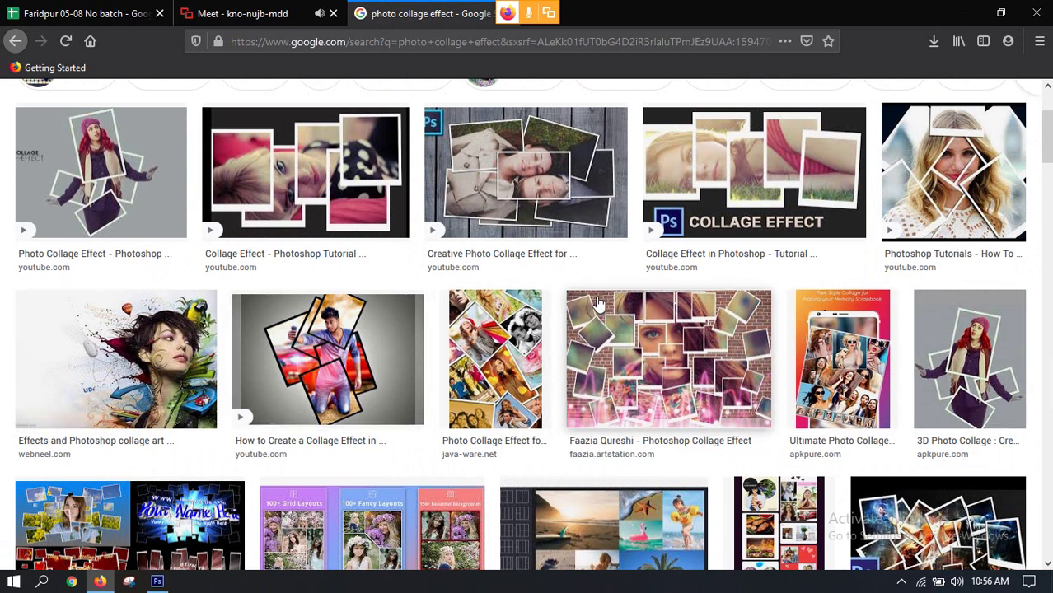
pyautogui.scroll(-4, 551, 323)
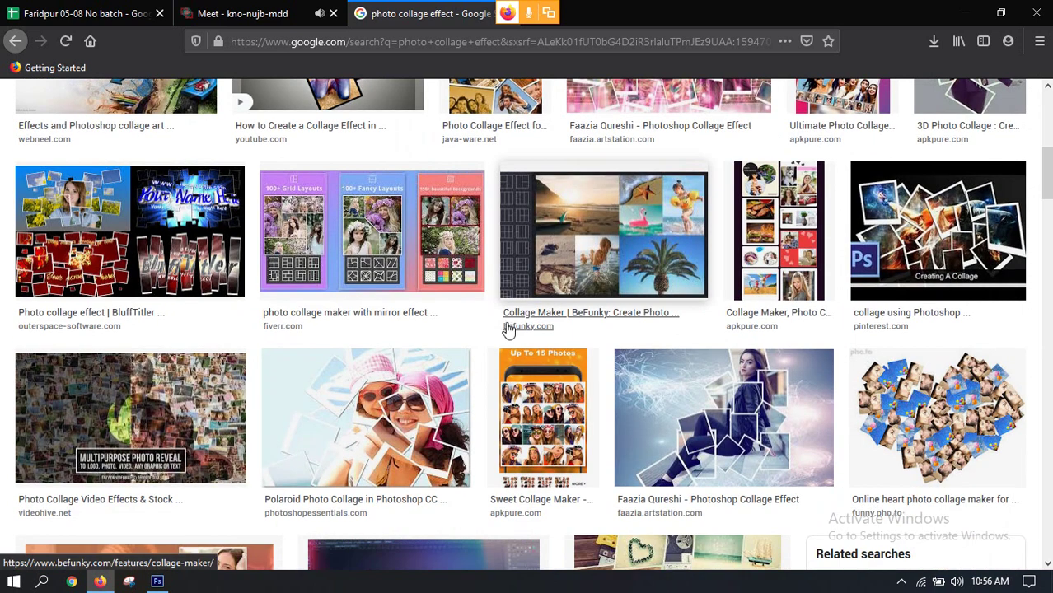
pyautogui.scroll(-3, 505, 328)
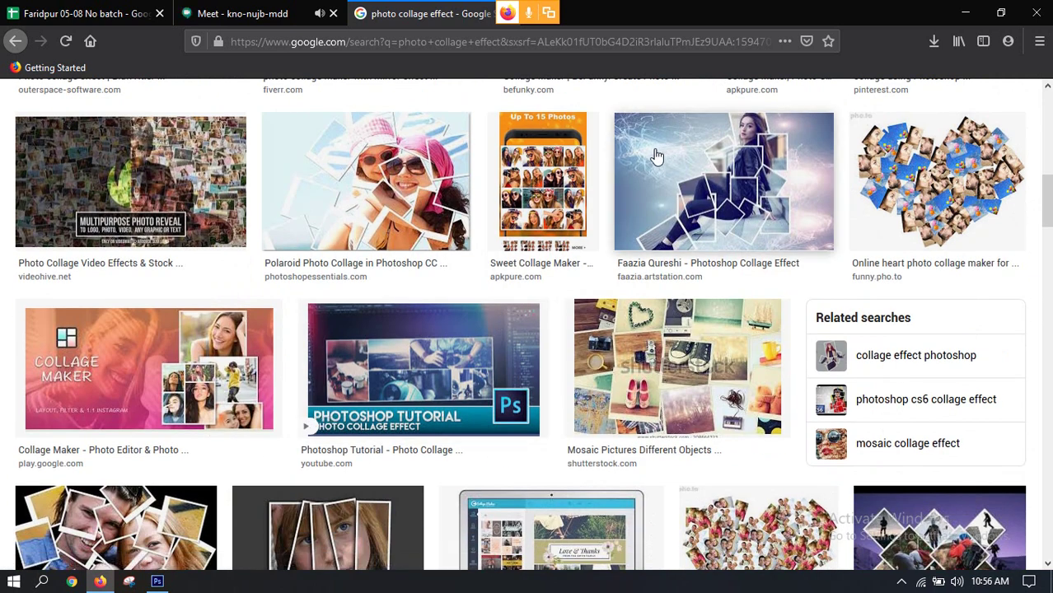
pyautogui.scroll(-1, 404, 321)
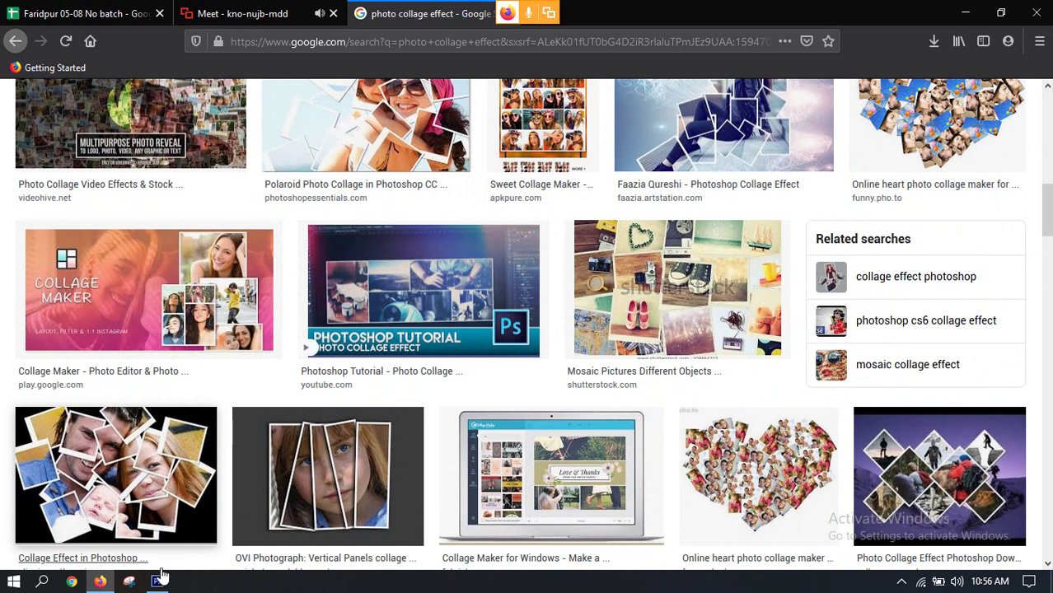
pyautogui.click(158, 580)
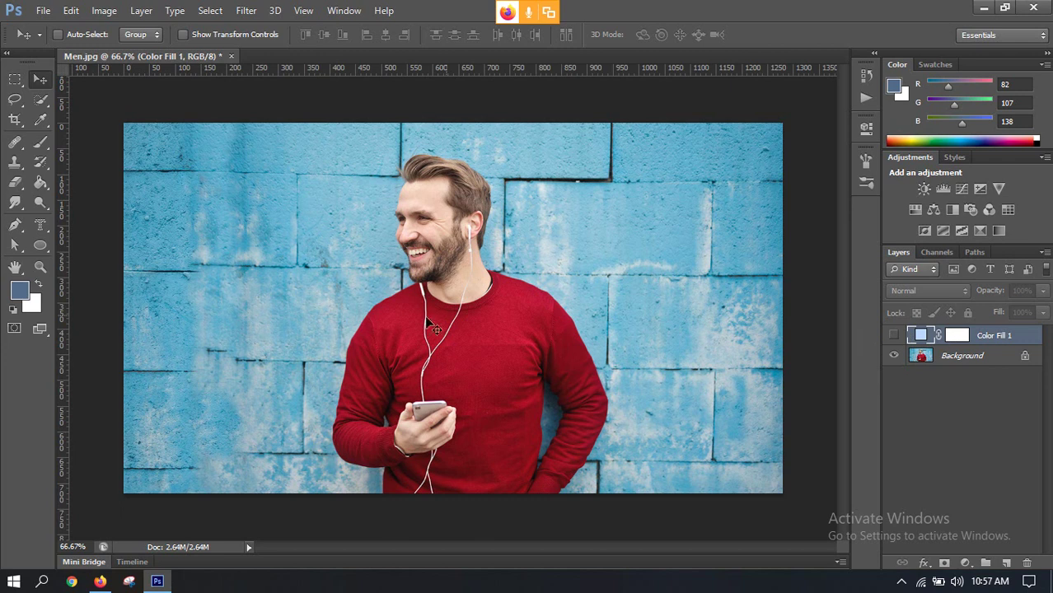
# Show the Color Fill 1 layer and draw a hexagon about 197 by 228 px, moving it near the canvas centre
pyautogui.click(897, 336)
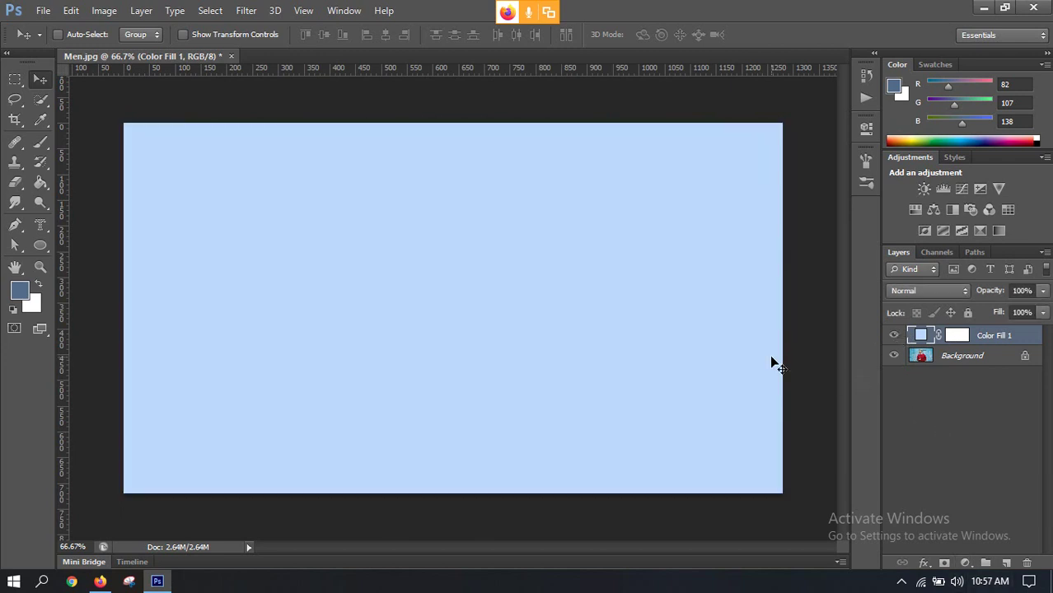
pyautogui.click(41, 244)
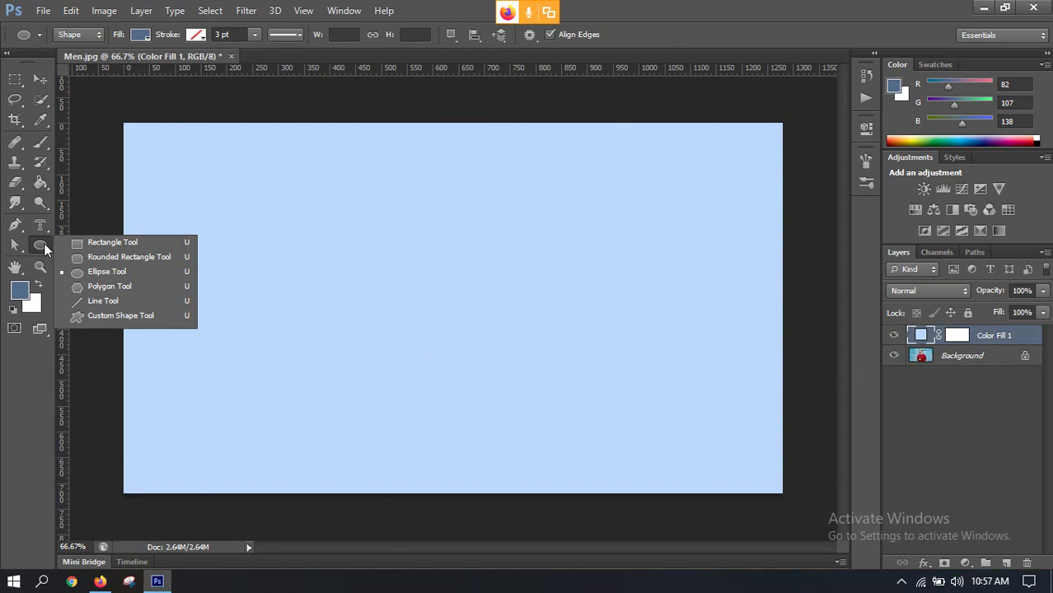
pyautogui.click(91, 288)
pyautogui.moveTo(336, 231); pyautogui.dragTo(344, 292)
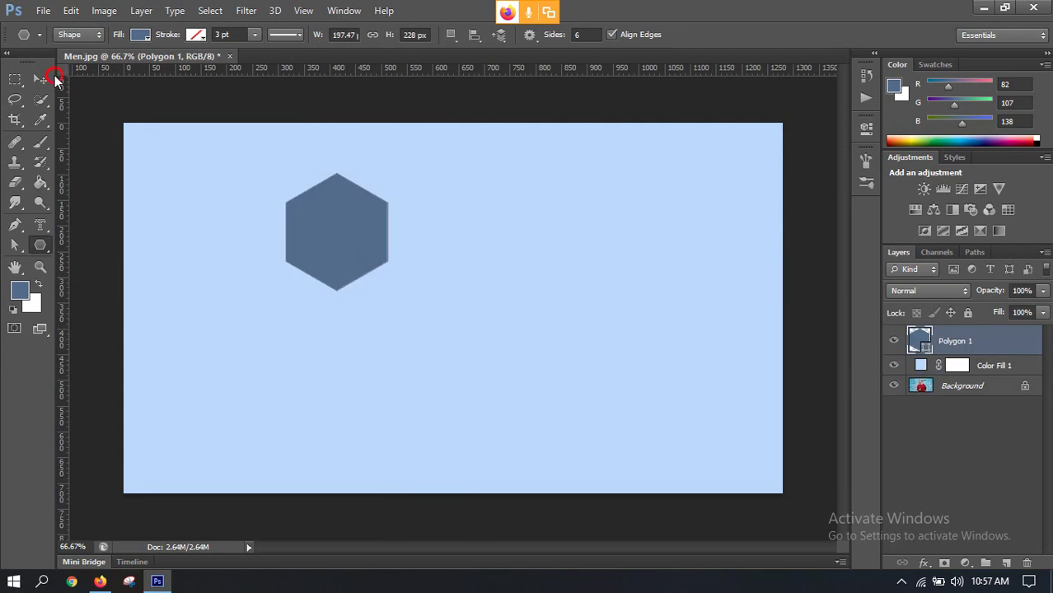
pyautogui.click(53, 76)
pyautogui.moveTo(310, 241)
pyautogui.mouseDown()
pyautogui.moveTo(395, 294)
pyautogui.moveTo(437, 280)
pyautogui.mouseUp()
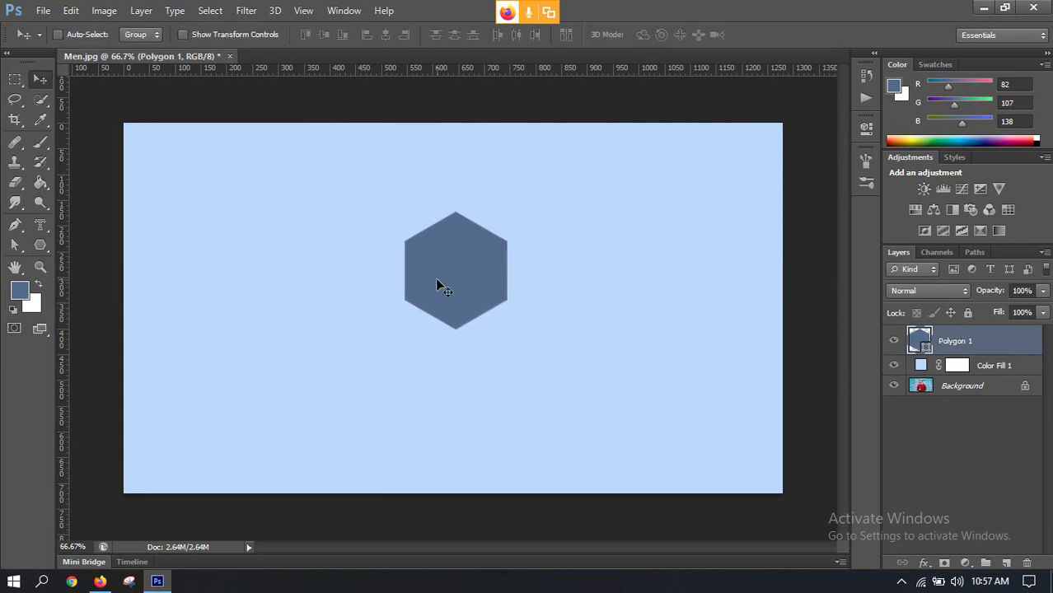
# Set the hexagon layer's fill opacity to 0% and its knockout to Shallow in the blending options
pyautogui.rightClick(1006, 342)
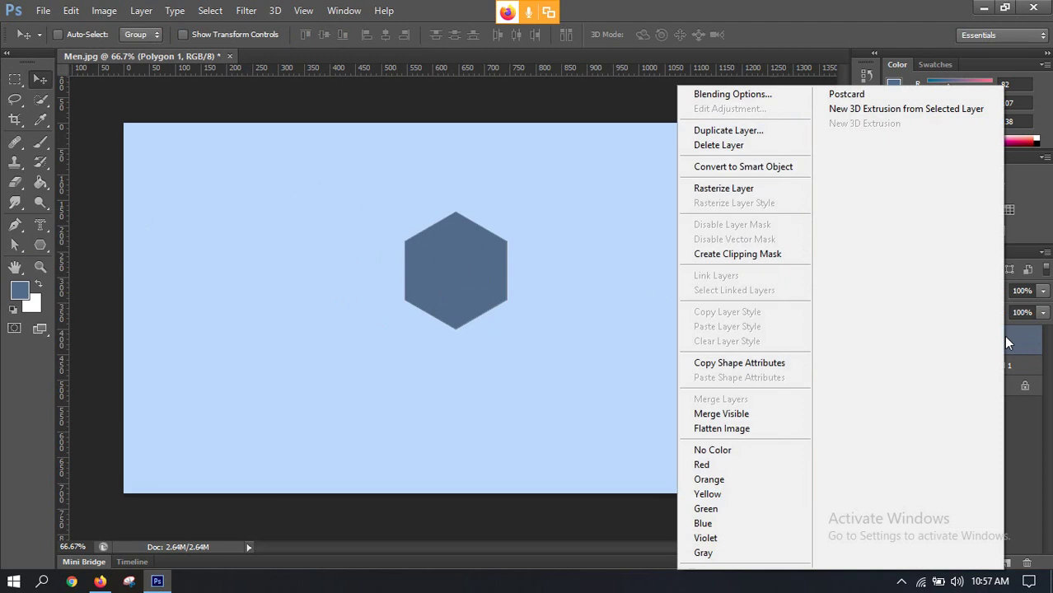
pyautogui.click(719, 98)
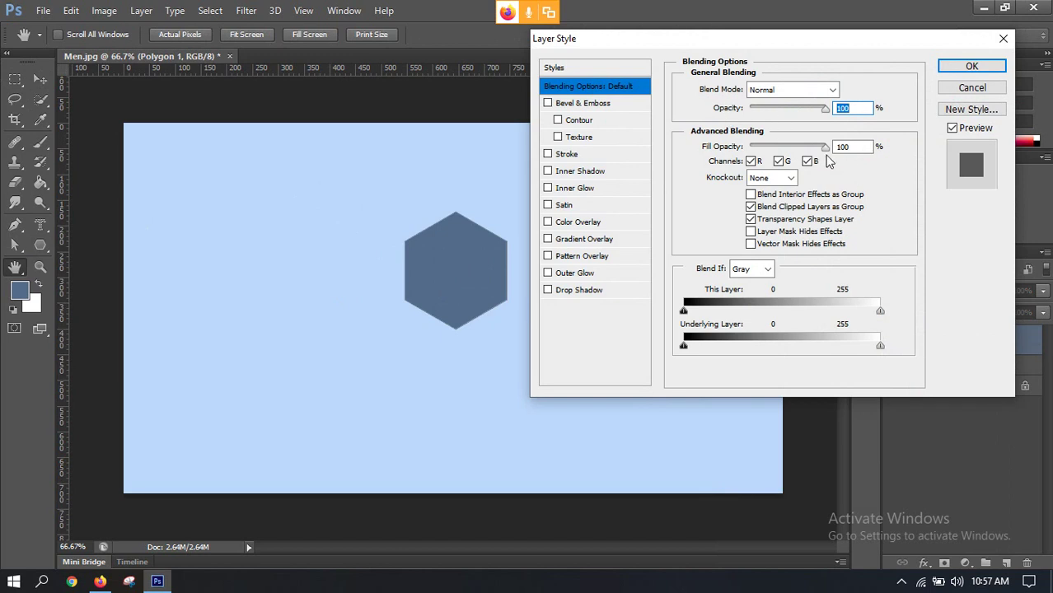
pyautogui.moveTo(822, 148); pyautogui.dragTo(675, 141)
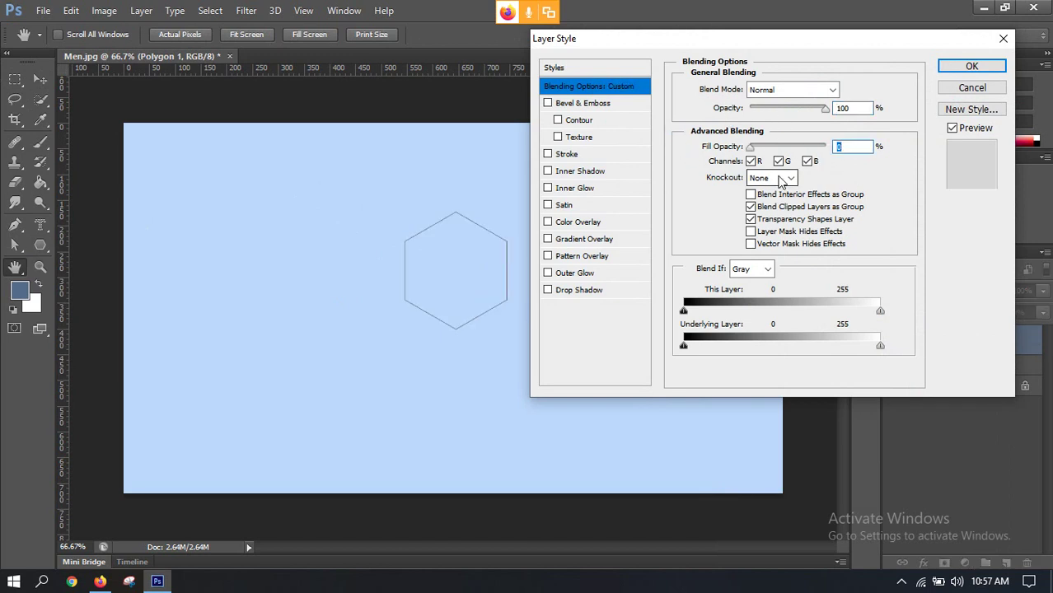
pyautogui.click(788, 179)
pyautogui.click(764, 206)
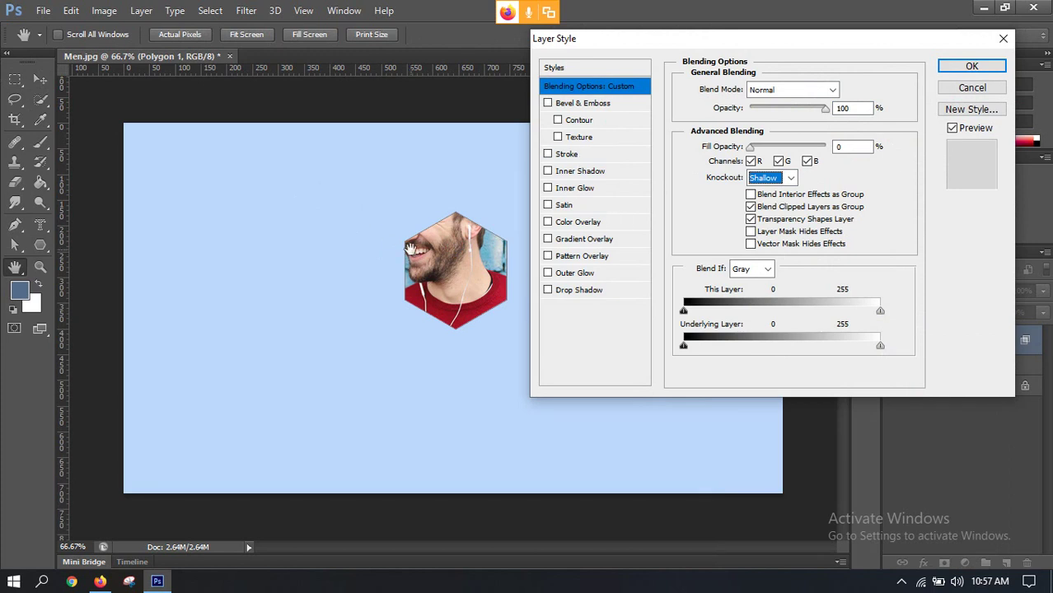
pyautogui.hotkey('shift', 'Tab')
# Add a white (ffffff) 5 px outside Stroke to the hexagon
pyautogui.click(568, 154)
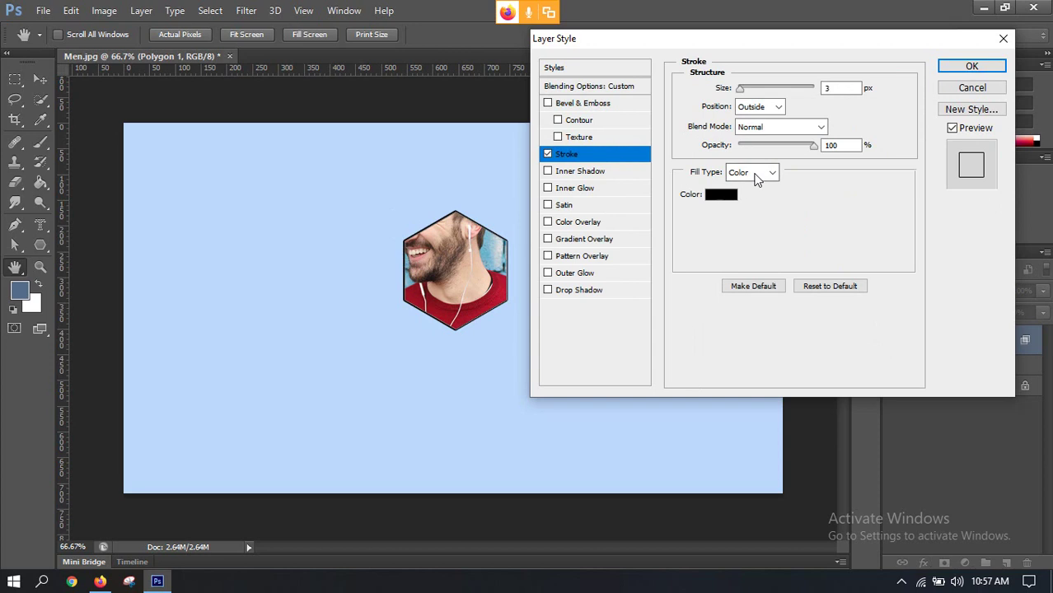
pyautogui.doubleClick(832, 89)
pyautogui.write('5')
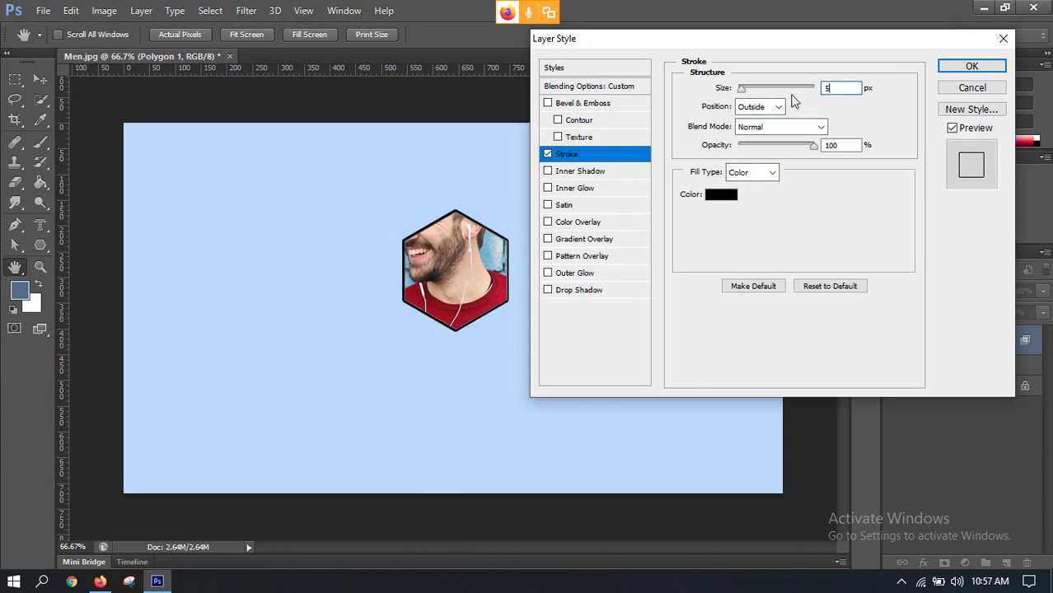
pyautogui.click(721, 196)
pyautogui.moveTo(658, 188); pyautogui.dragTo(576, 88)
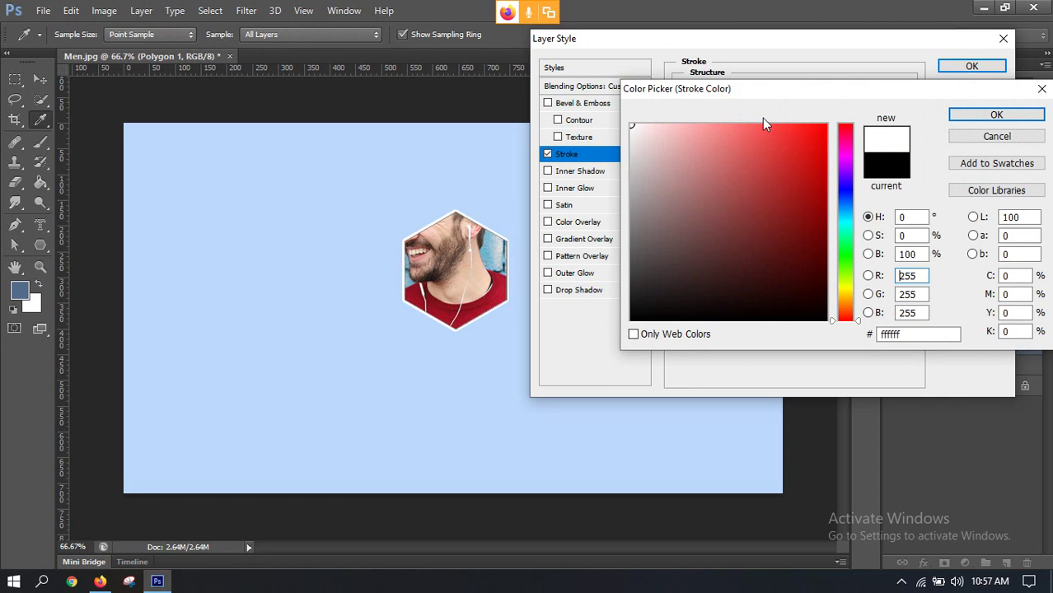
pyautogui.click(994, 114)
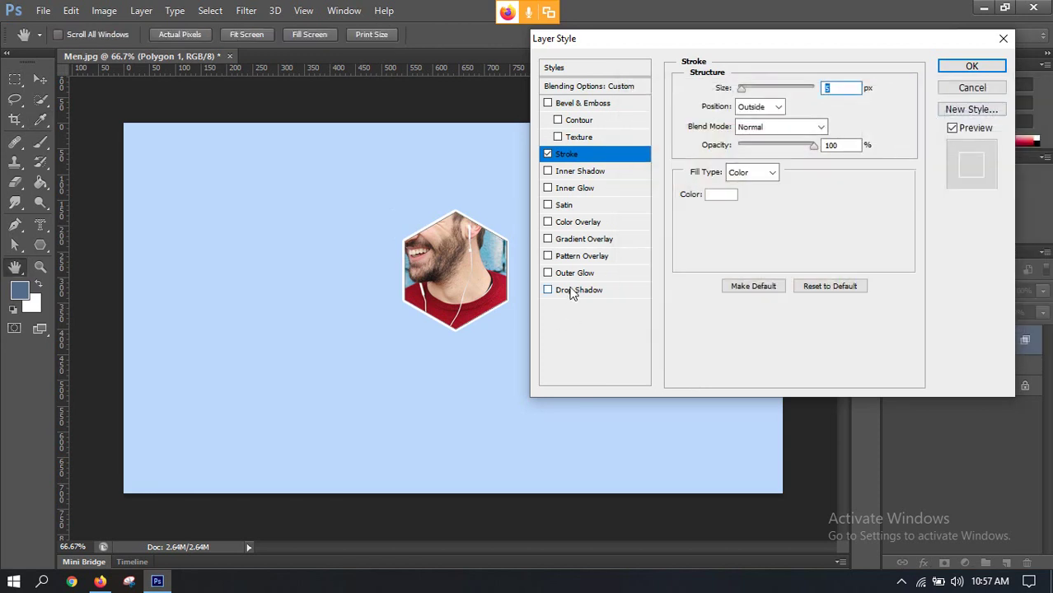
# Add a Drop Shadow to the hexagon with a 10 px distance and an 8 px size
pyautogui.click(573, 292)
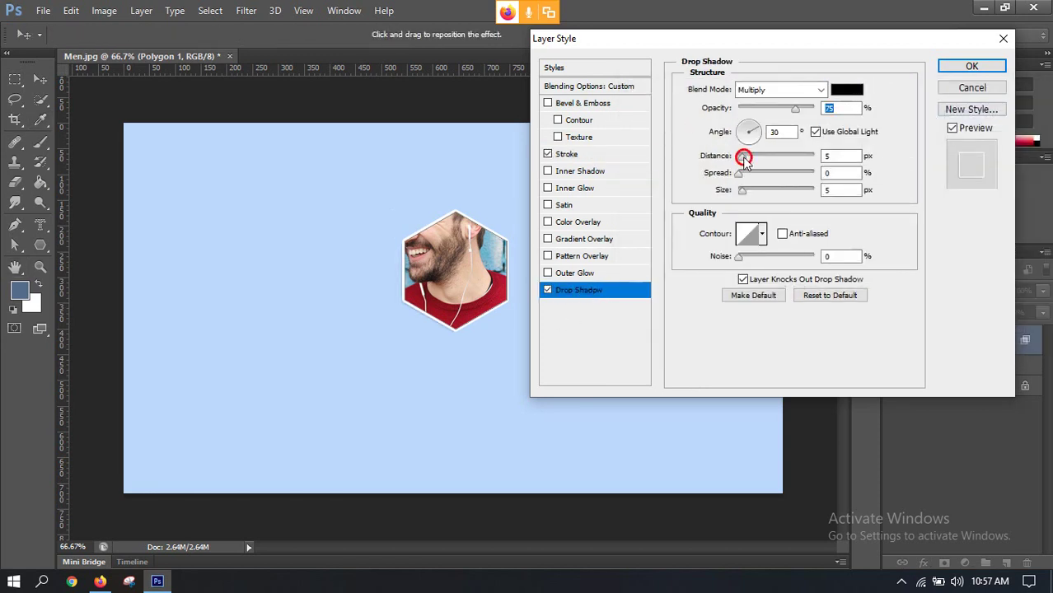
pyautogui.moveTo(744, 159); pyautogui.dragTo(748, 161)
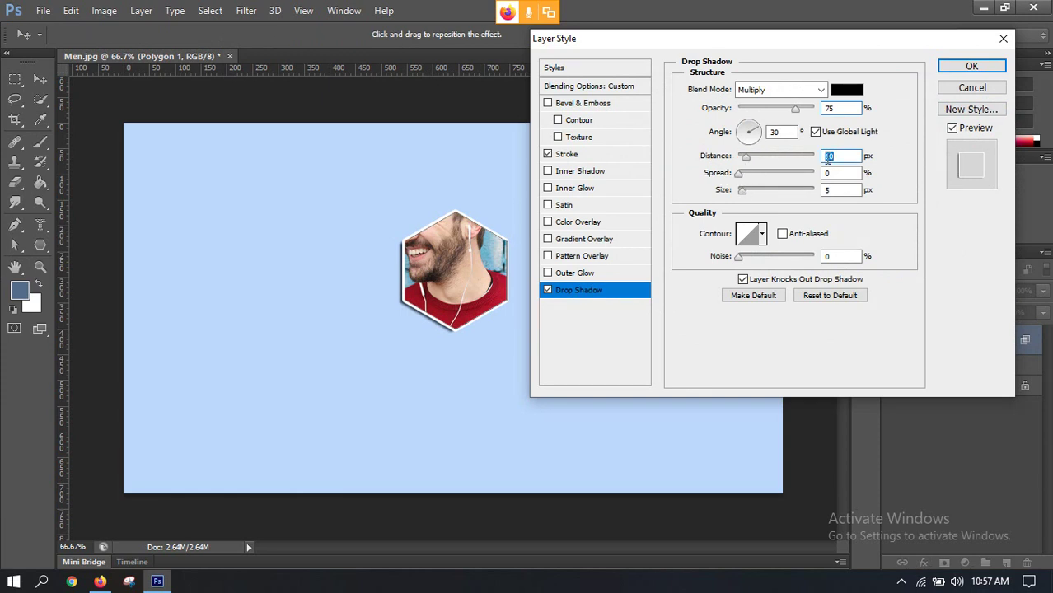
pyautogui.write('15')
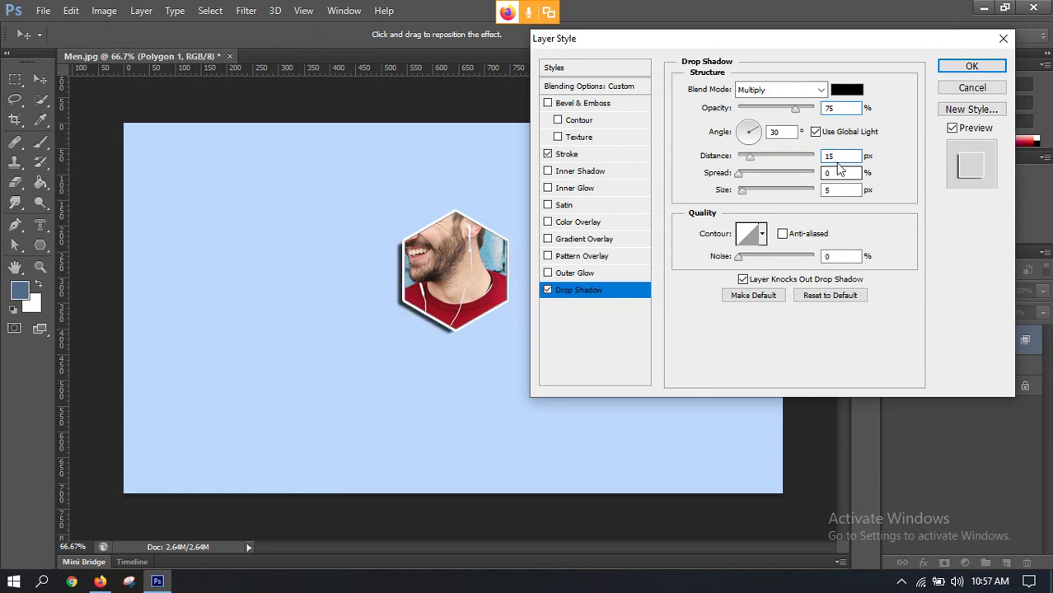
pyautogui.click(796, 157)
pyautogui.write('10')
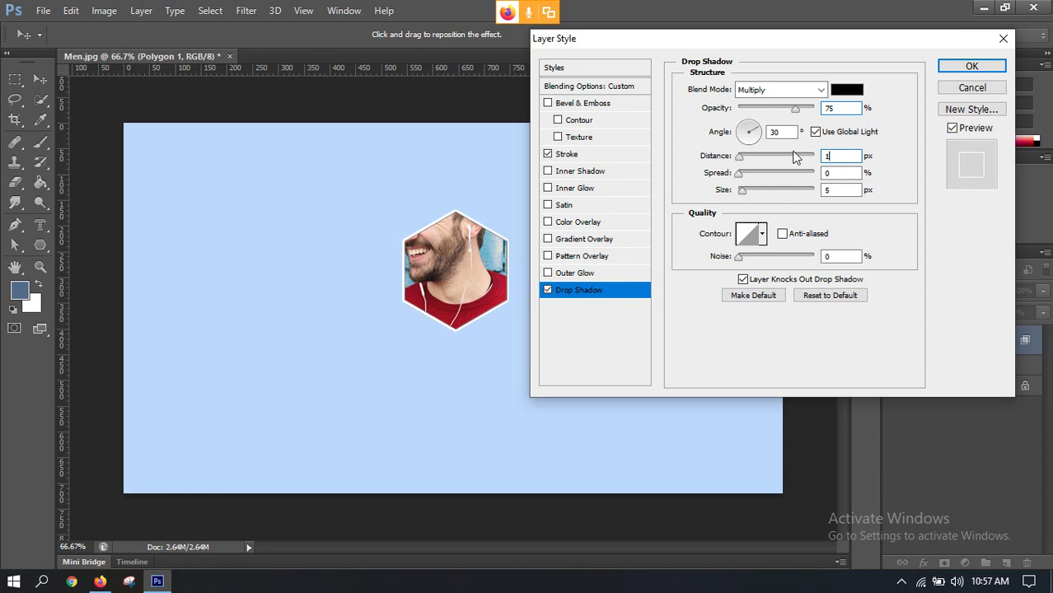
pyautogui.click(801, 191)
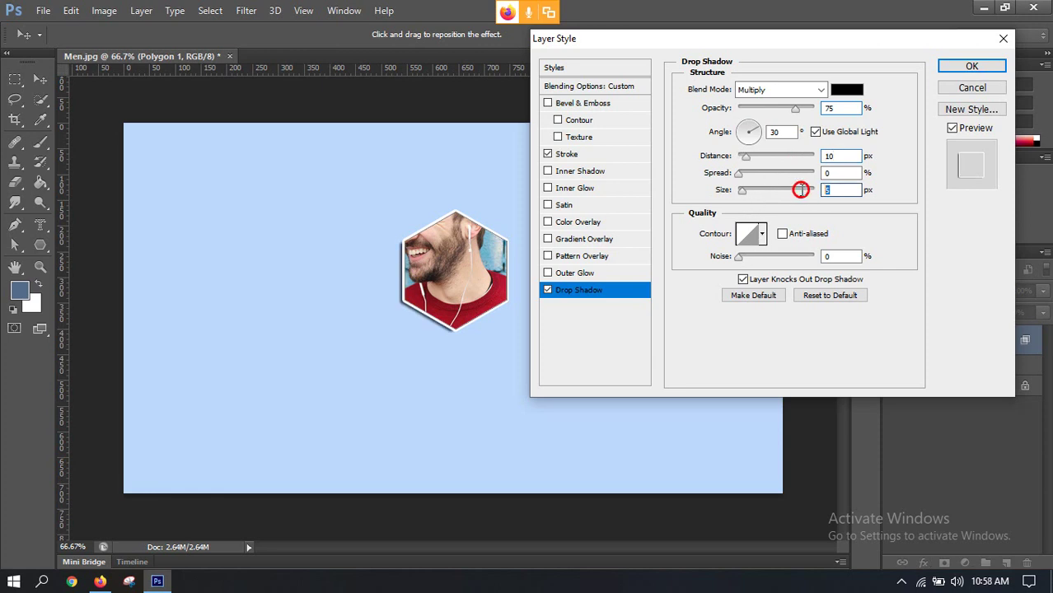
pyautogui.write('8')
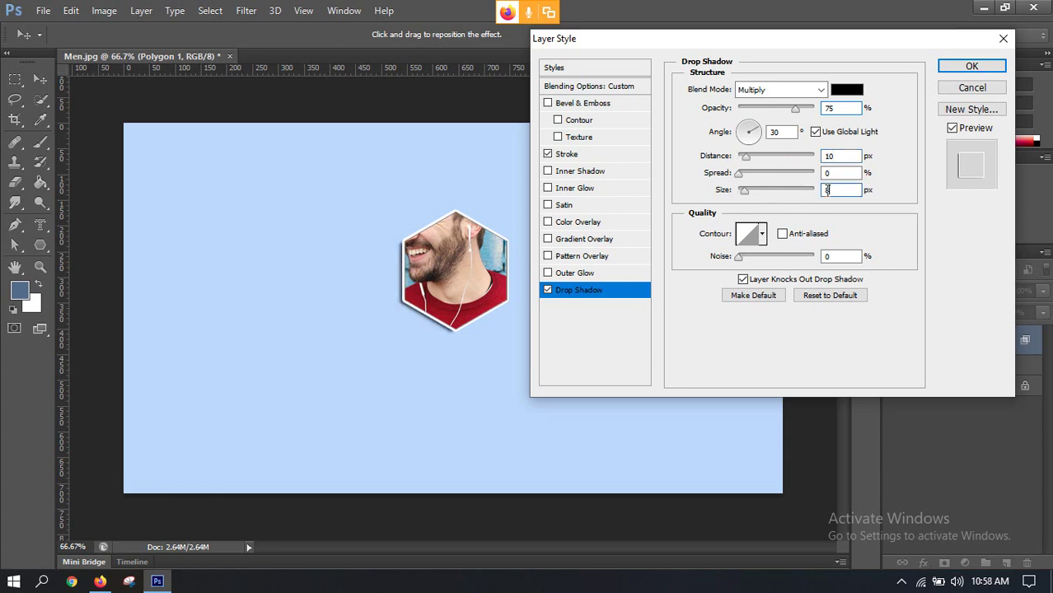
pyautogui.click(971, 66)
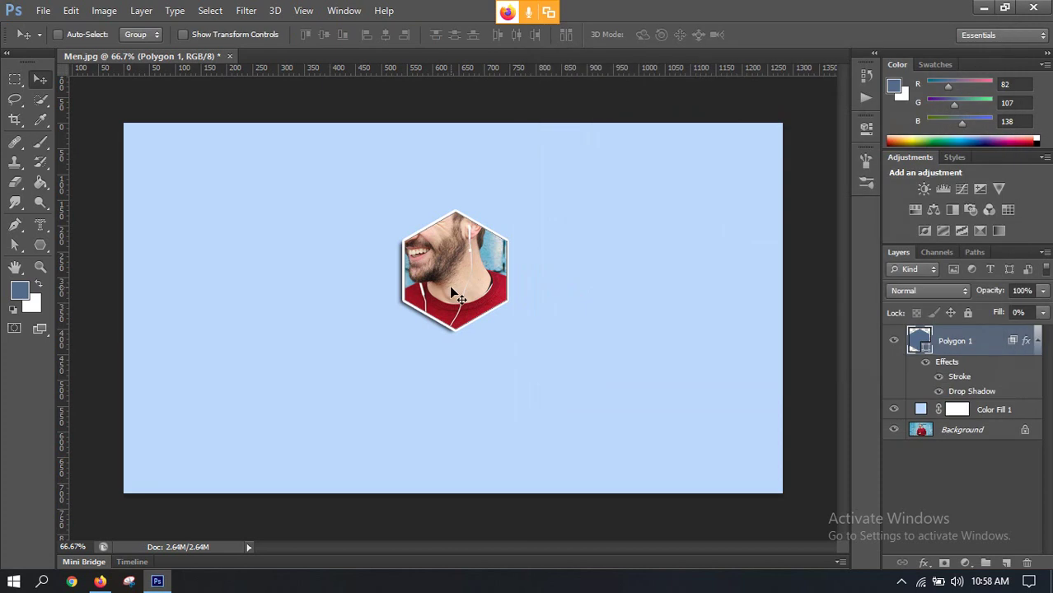
# Duplicate the hexagon four times and arrange the copies in an overlapping cluster over the man's head, chest and shoulders
pyautogui.moveTo(451, 292); pyautogui.dragTo(466, 406)
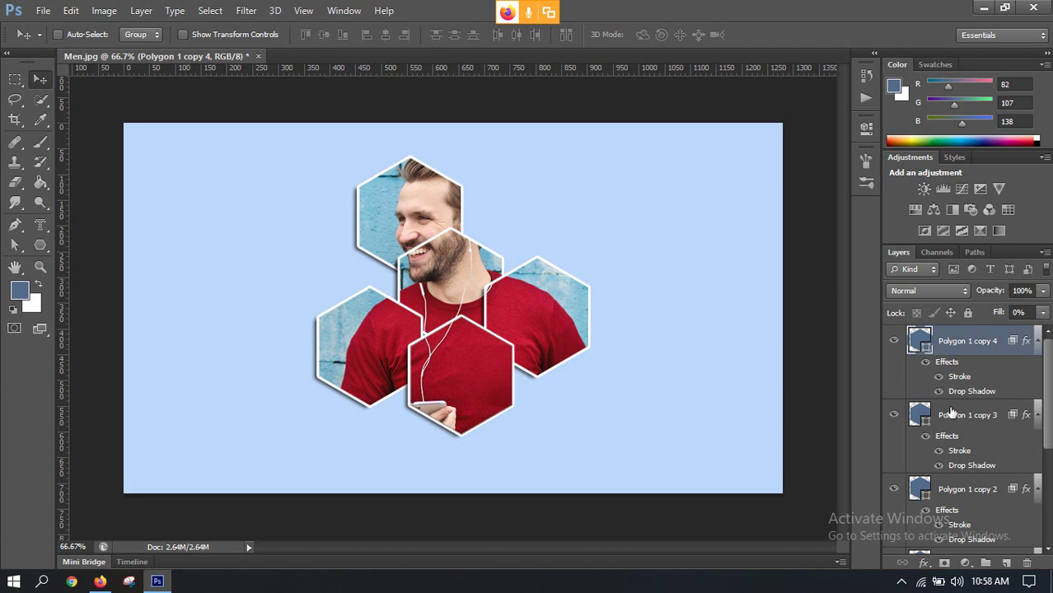
pyautogui.scroll(-2, 952, 412)
pyautogui.scroll(2, 951, 415)
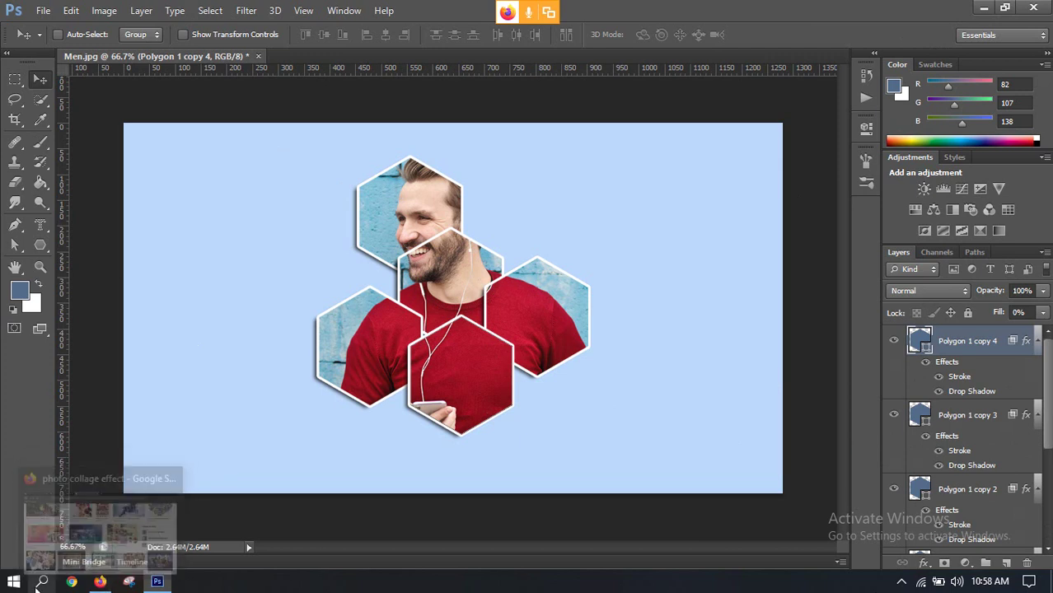
# Switch to the Google Meet call in Firefox and stop presenting the screen
pyautogui.click(100, 582)
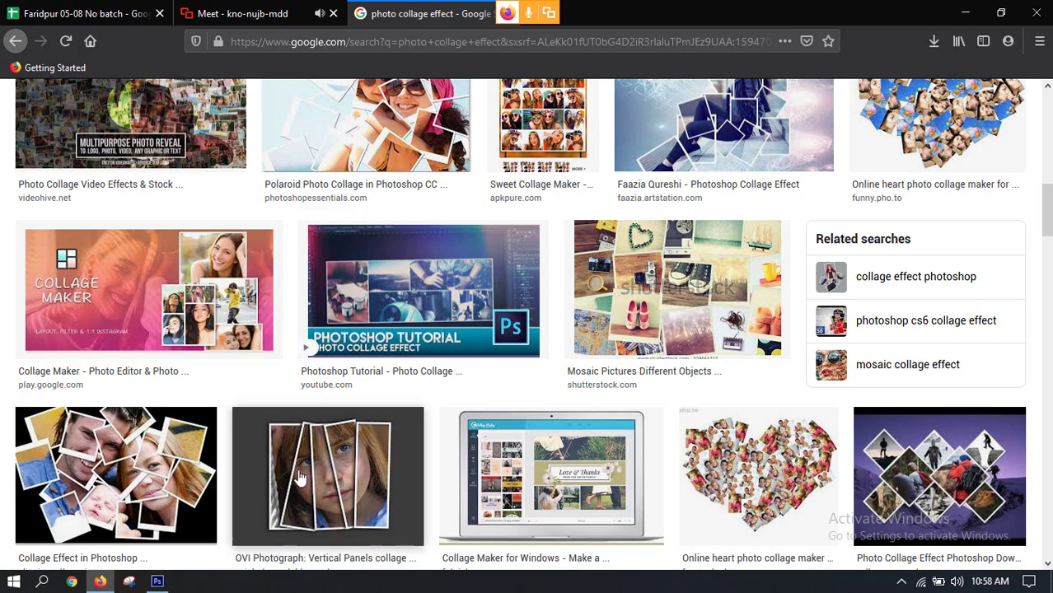
pyautogui.click(251, 13)
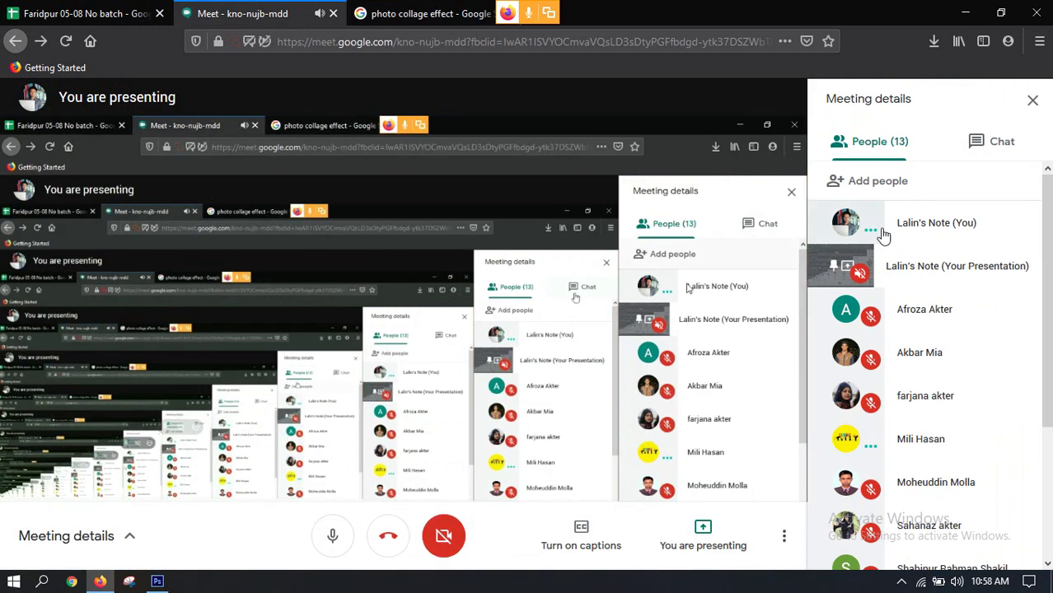
pyautogui.click(826, 275)
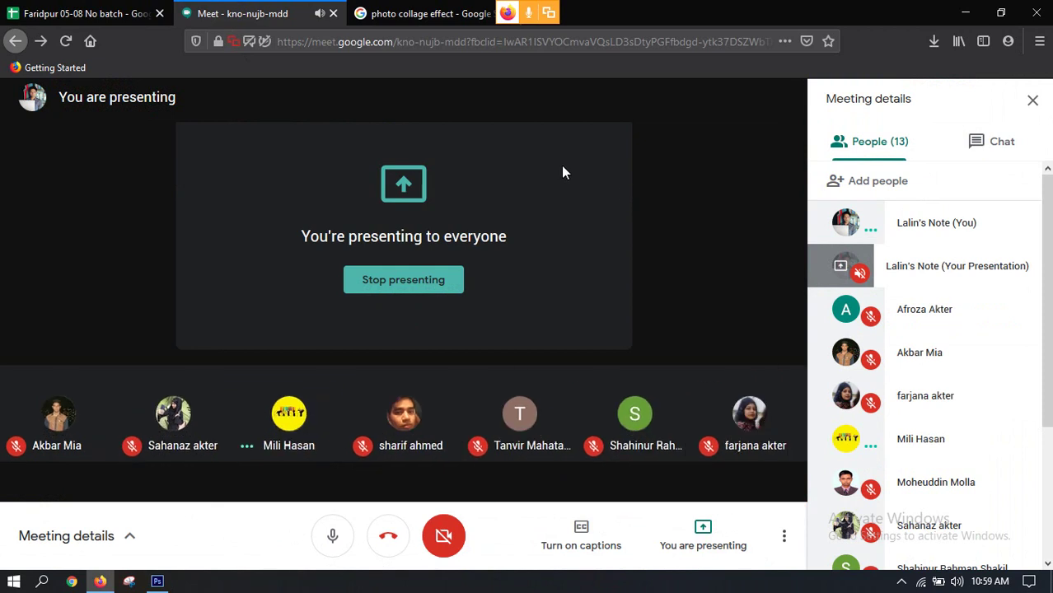
pyautogui.click(783, 544)
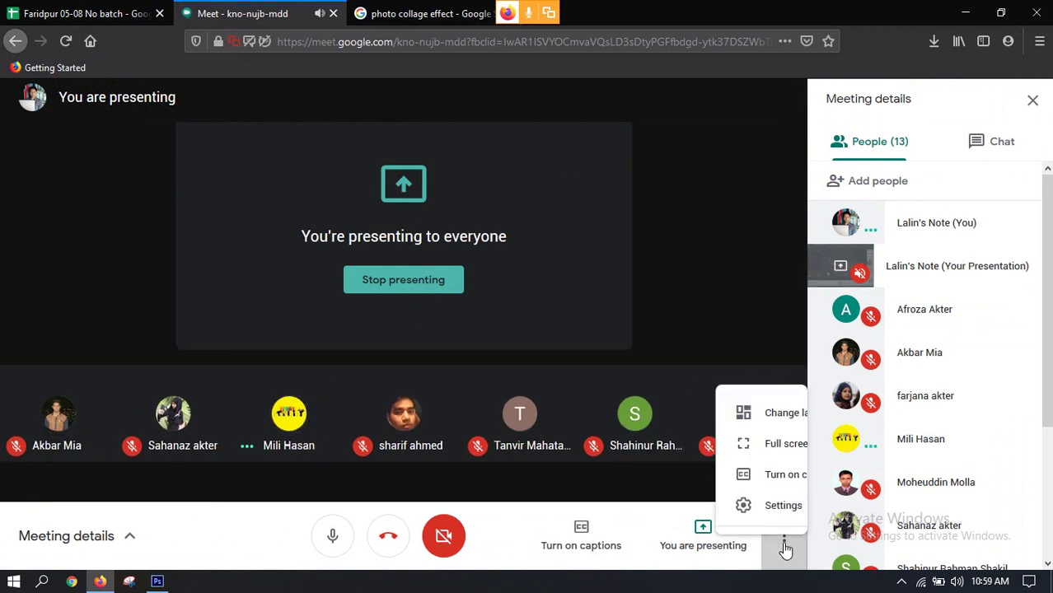
pyautogui.click(736, 269)
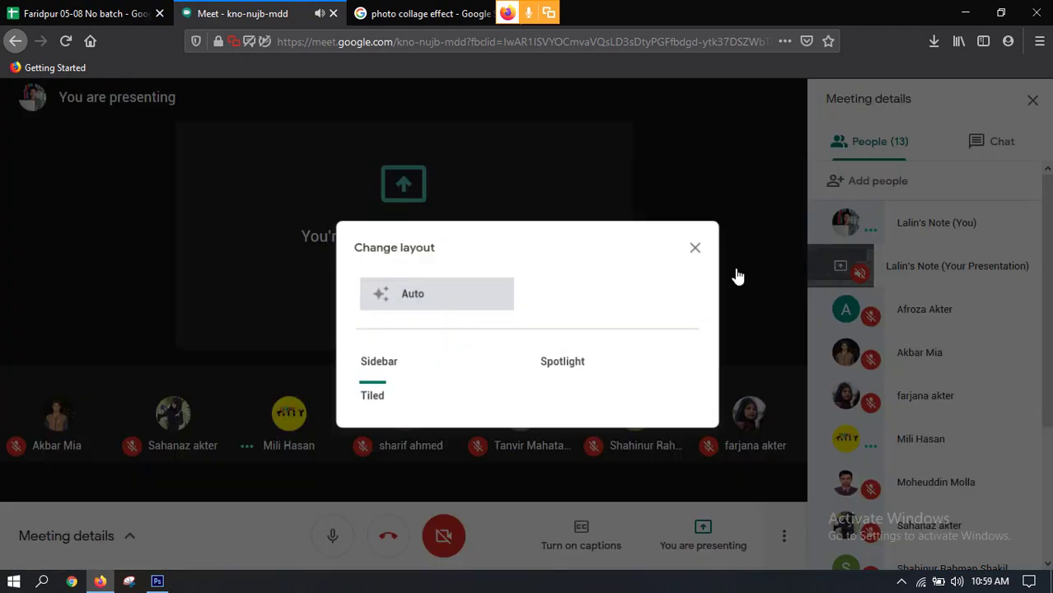
pyautogui.click(460, 320)
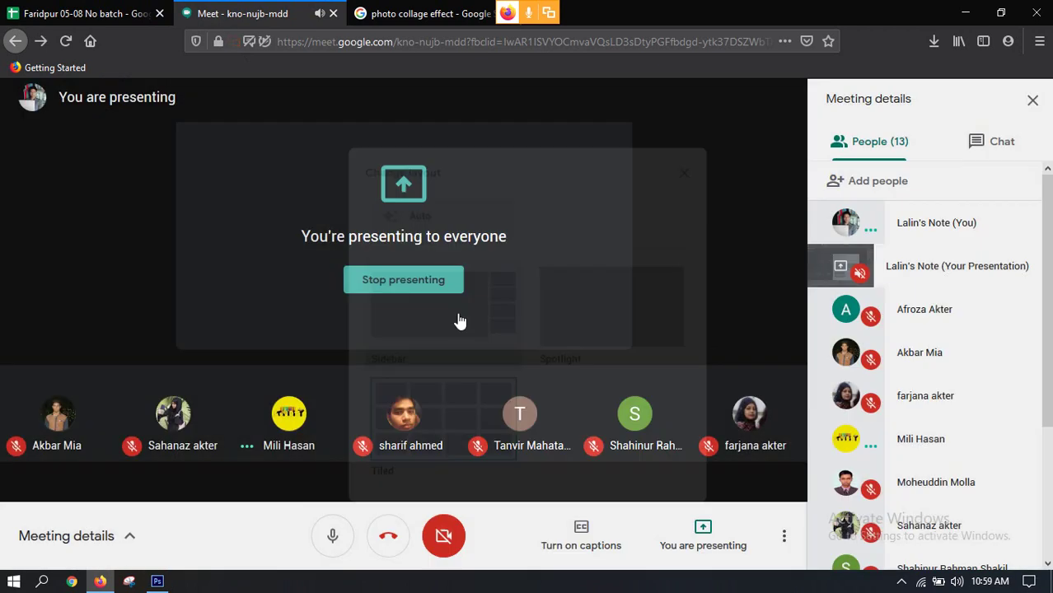
pyautogui.click(298, 380)
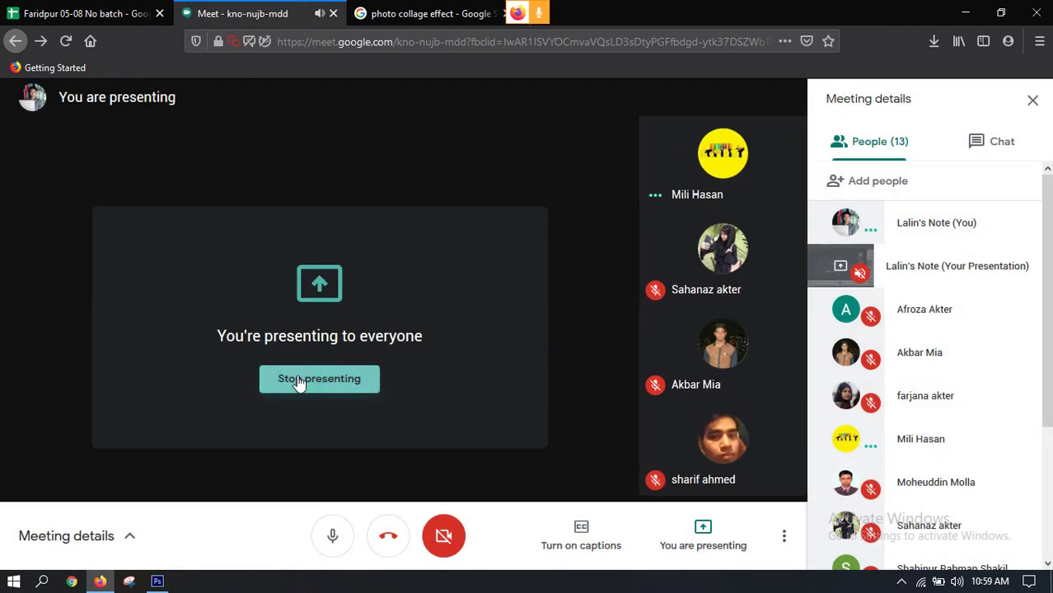
# Change the meeting layout to Tiled to show all participants
pyautogui.click(781, 537)
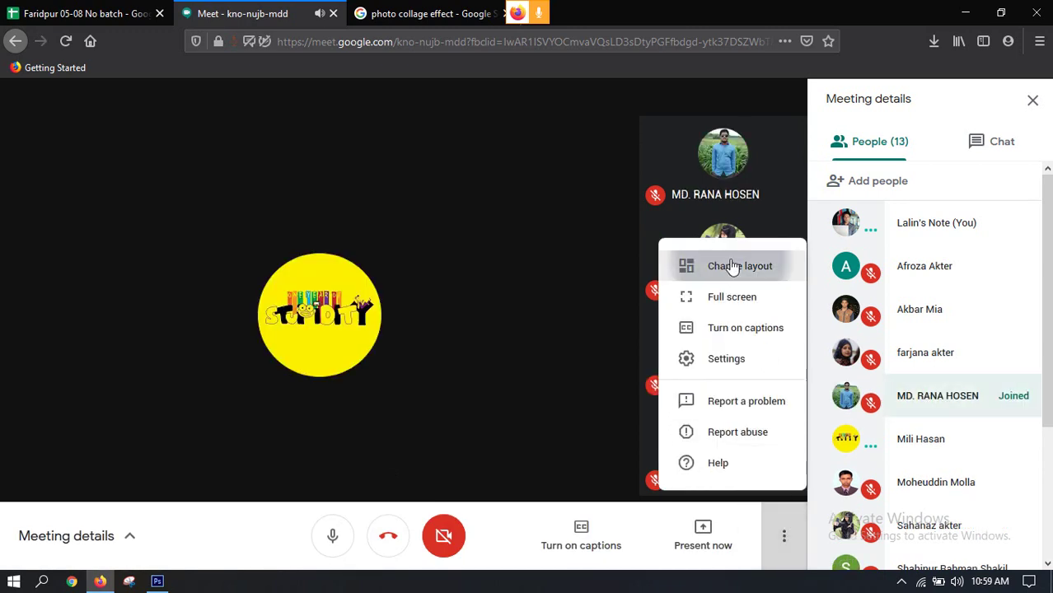
pyautogui.click(730, 265)
pyautogui.click(416, 412)
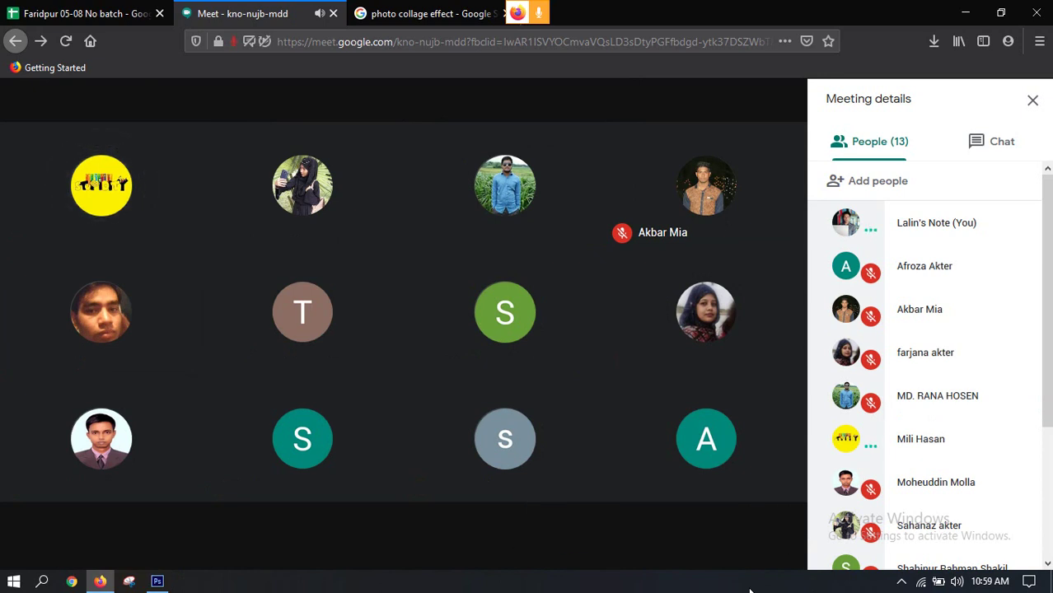
pyautogui.moveTo(637, 410)
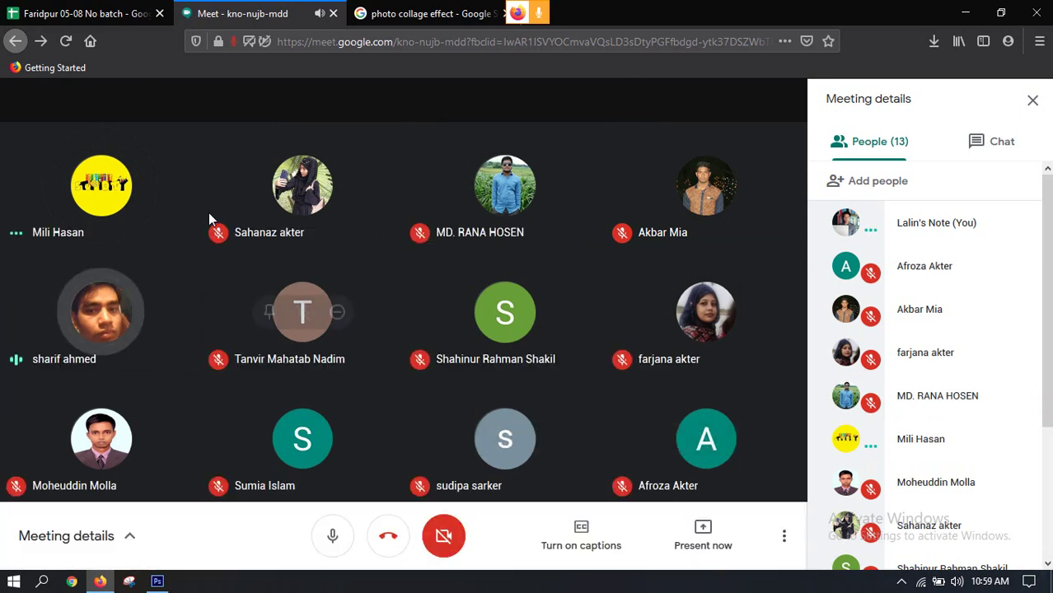
# Switch to the online attendance spreadsheet and enter p for the student in row 26 under 14.07.2020
pyautogui.click(72, 12)
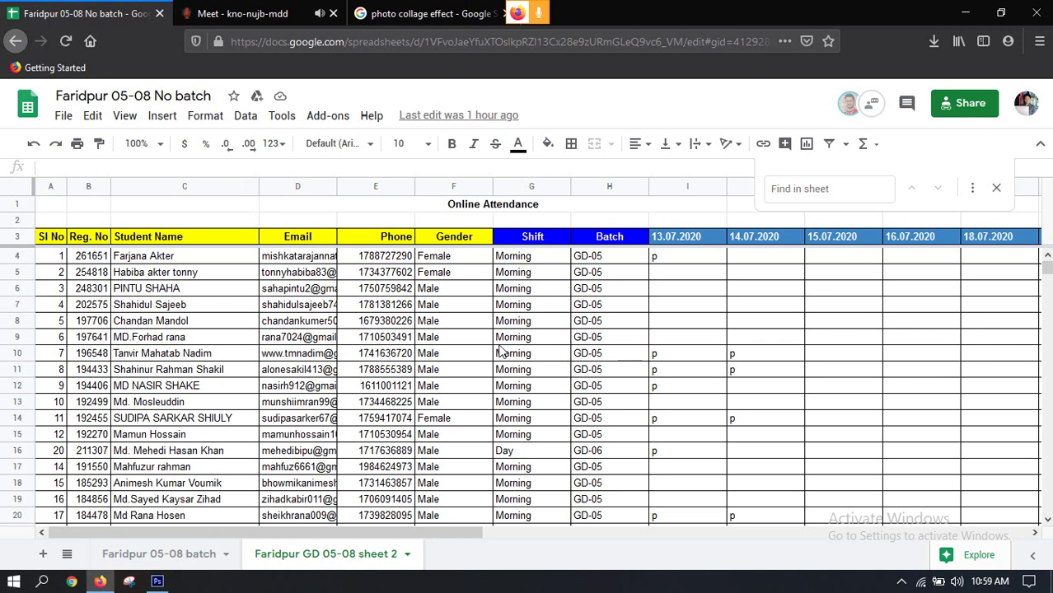
pyautogui.click(442, 371)
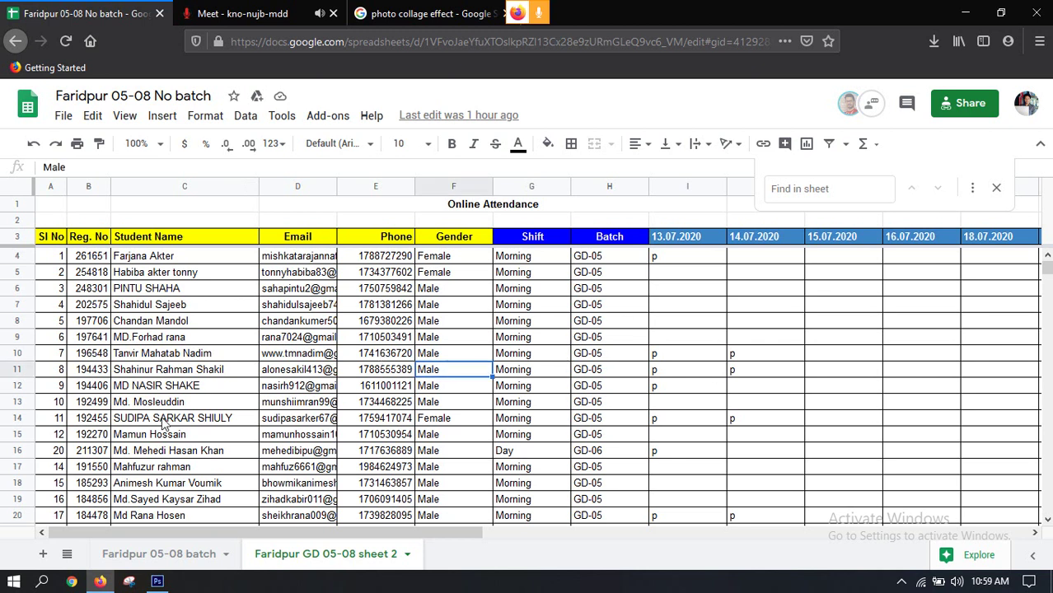
pyautogui.scroll(-1, 163, 422)
pyautogui.scroll(-3, 163, 422)
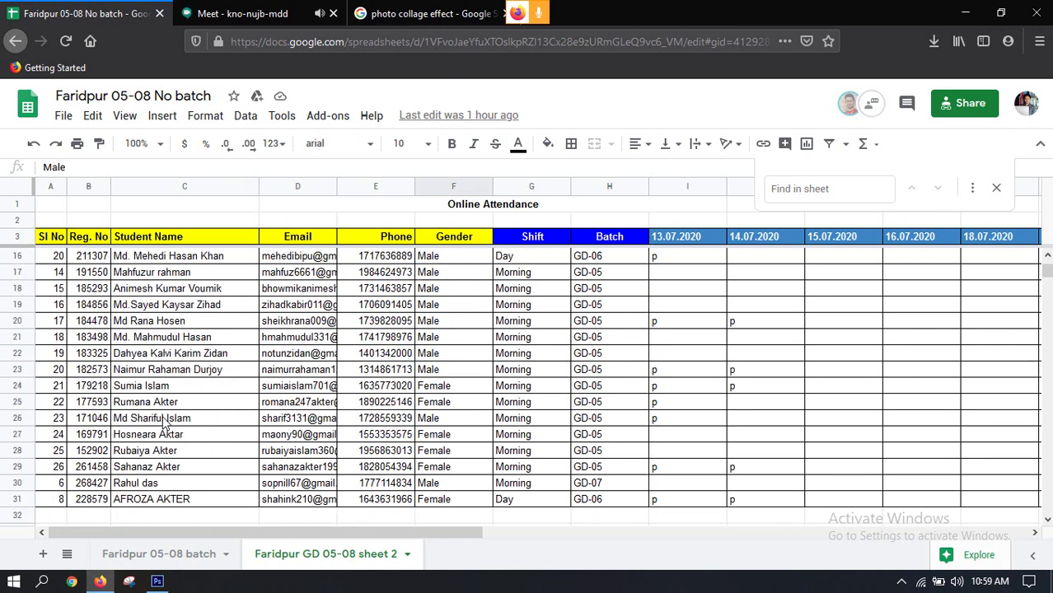
pyautogui.click(16, 420)
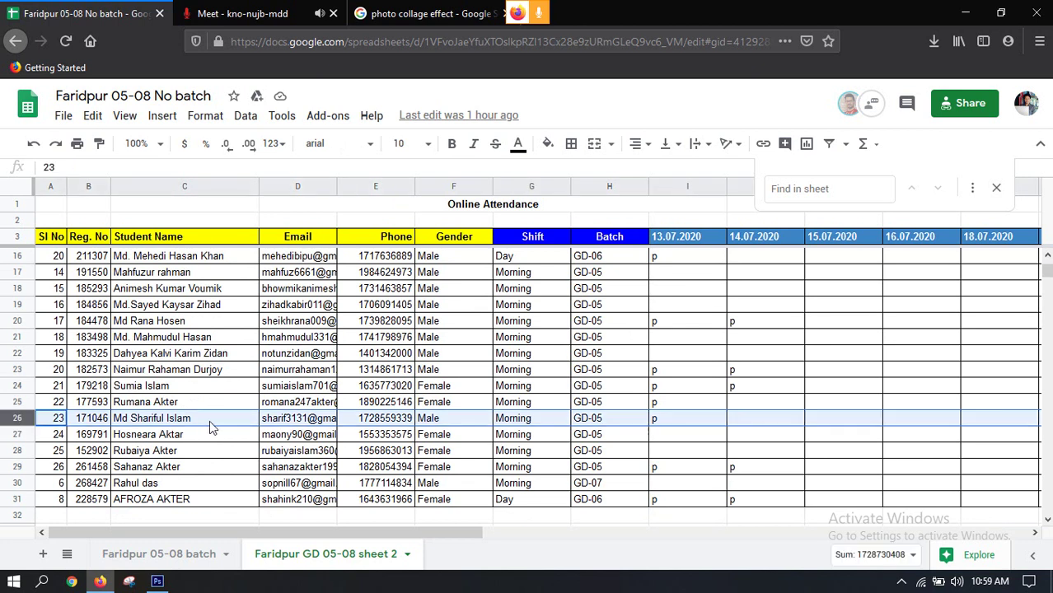
pyautogui.click(757, 421)
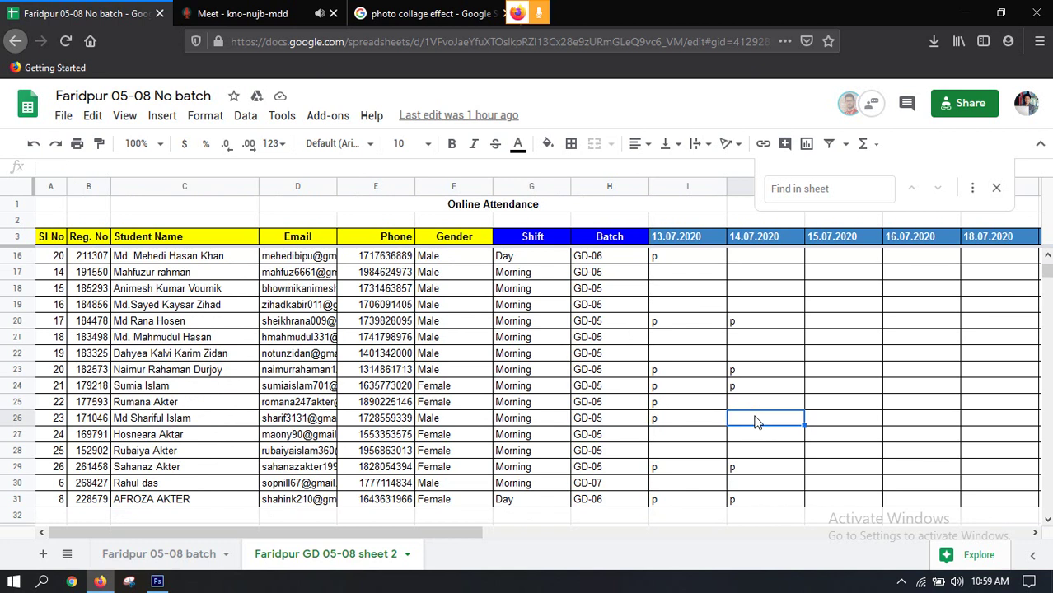
pyautogui.write('p')
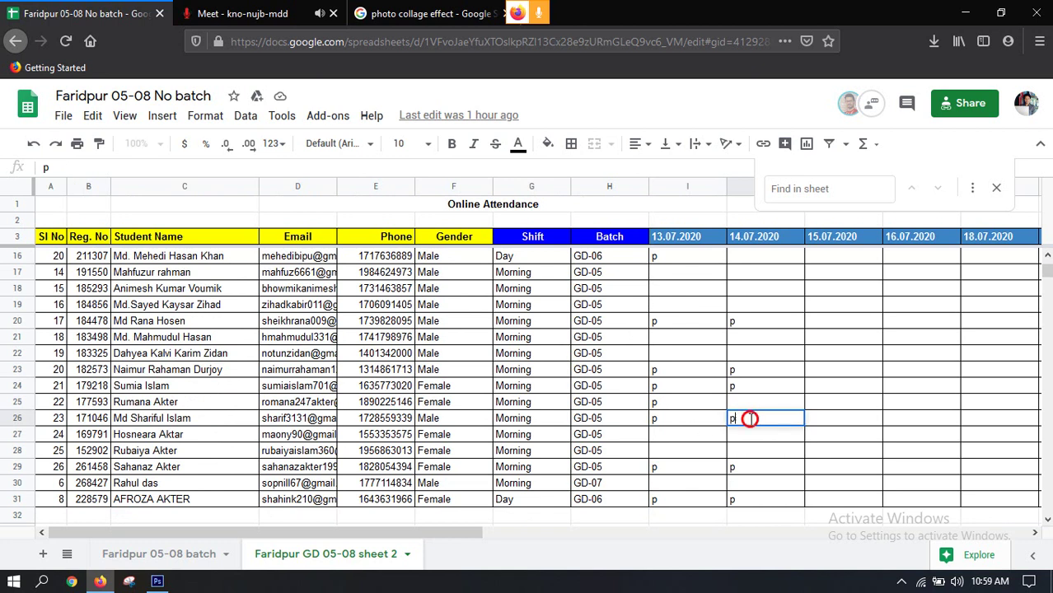
pyautogui.doubleClick(748, 419)
pyautogui.click(830, 425)
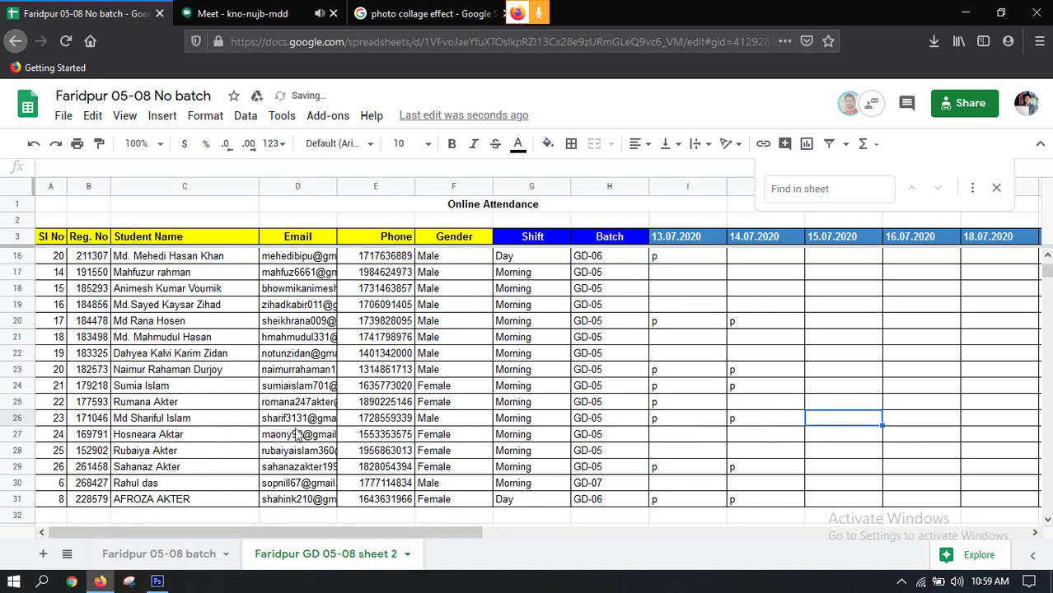
# Check the meeting participants and enter p for the student in row 4 under 14.07.2020
pyautogui.click(258, 14)
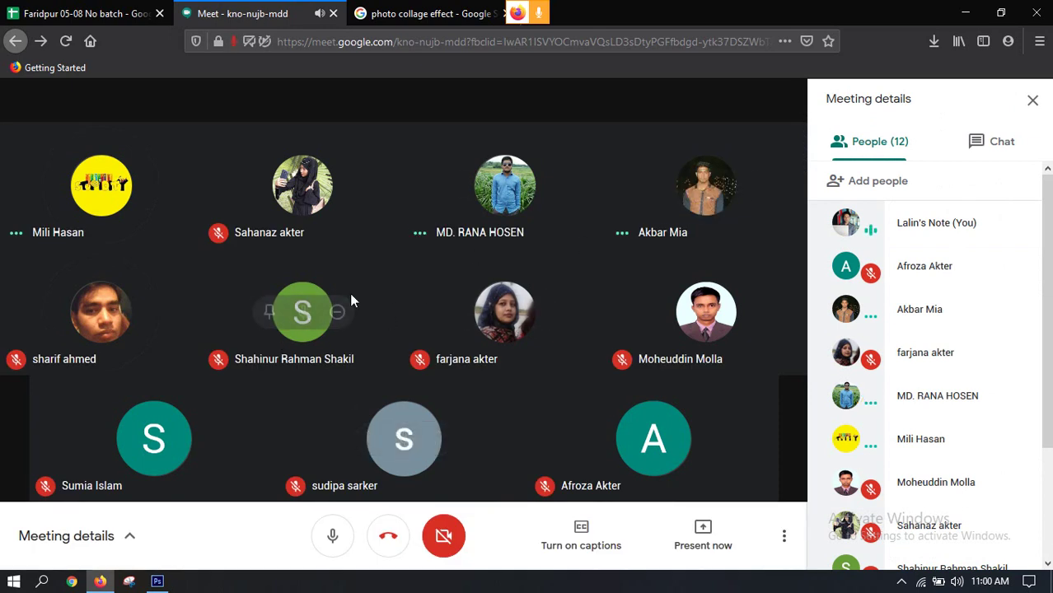
pyautogui.click(95, 13)
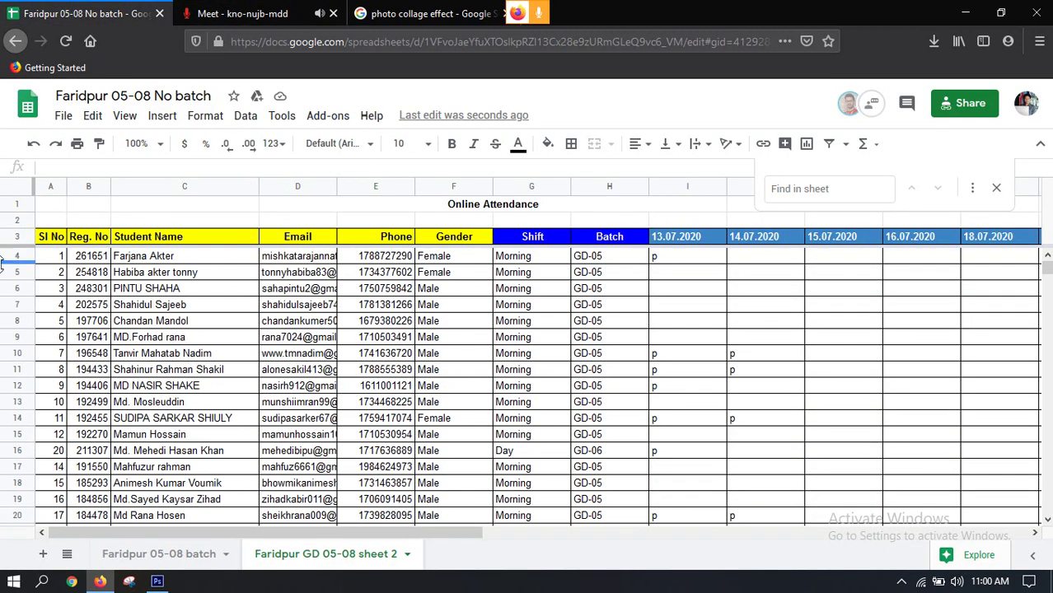
pyautogui.click(17, 257)
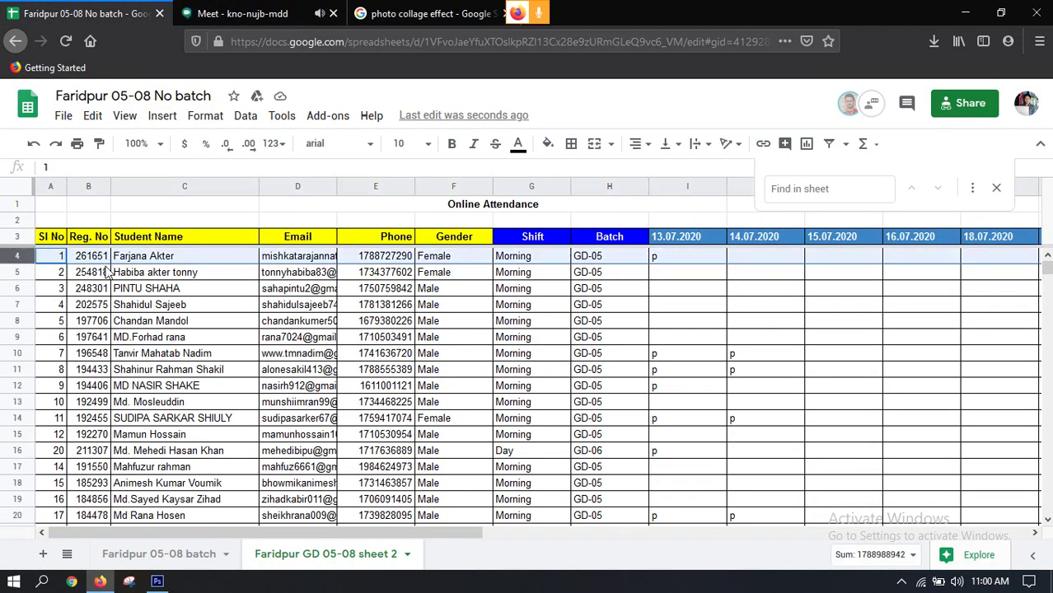
pyautogui.click(738, 256)
pyautogui.write('p')
pyautogui.click(751, 303)
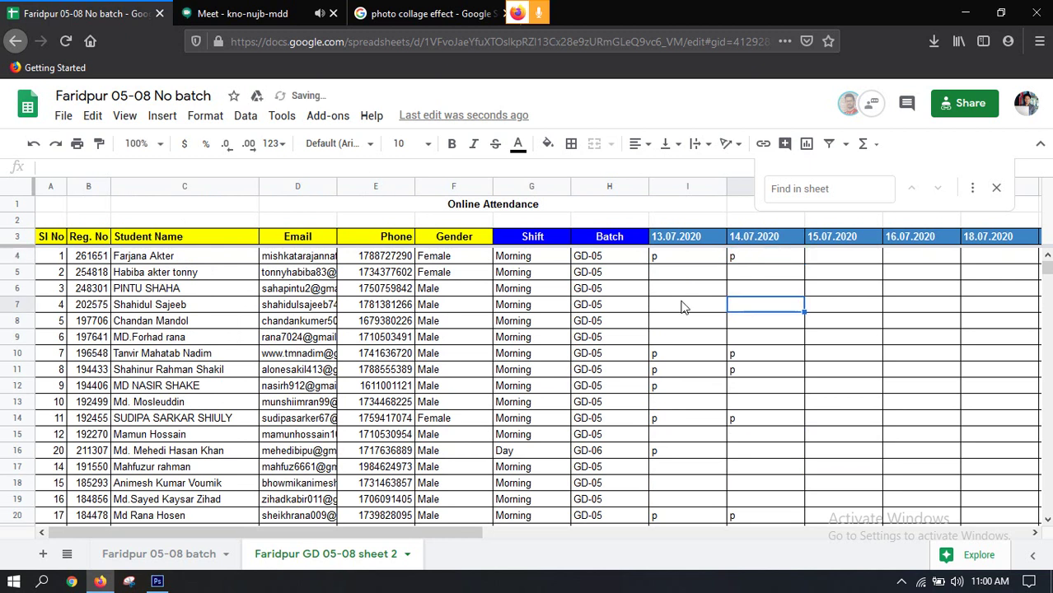
# Compare the Meet participants with the GD-05 student list to check the attendance marks under 14.07.2020
pyautogui.click(215, 15)
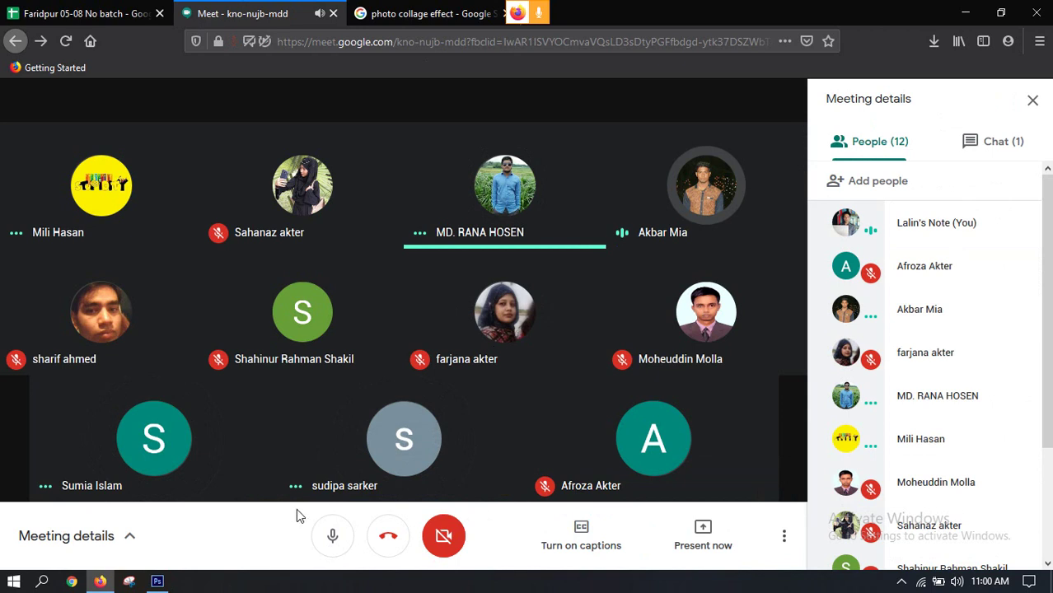
pyautogui.moveTo(434, 476)
pyautogui.moveTo(717, 398)
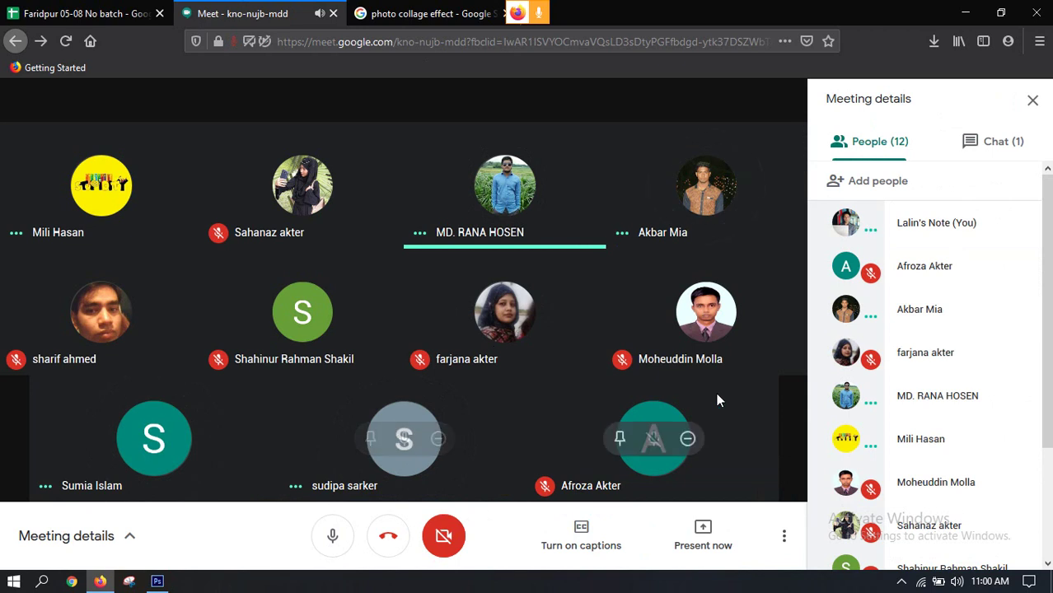
pyautogui.click(94, 12)
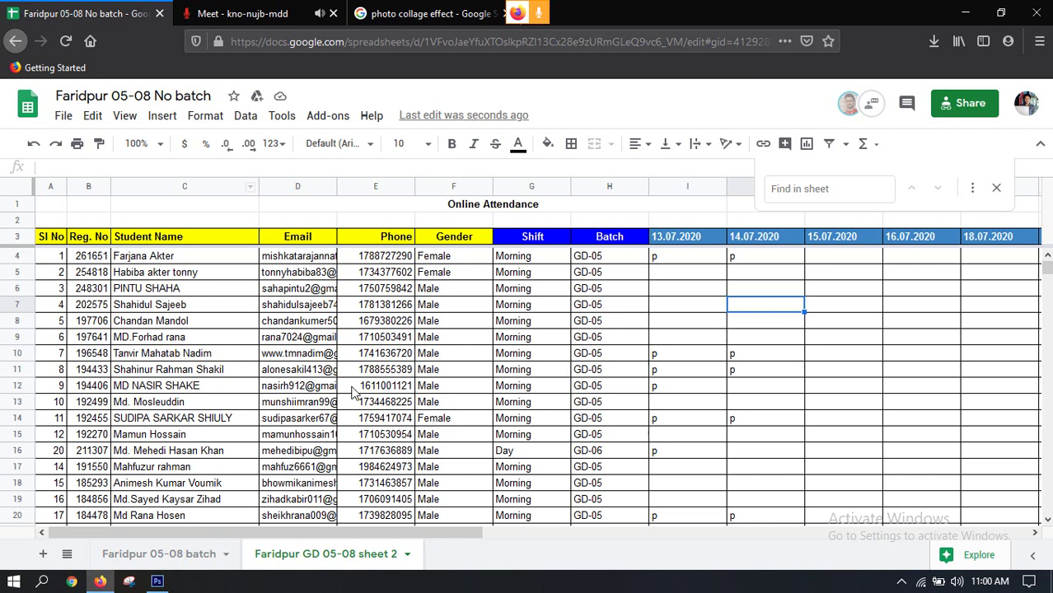
pyautogui.scroll(-3, 161, 344)
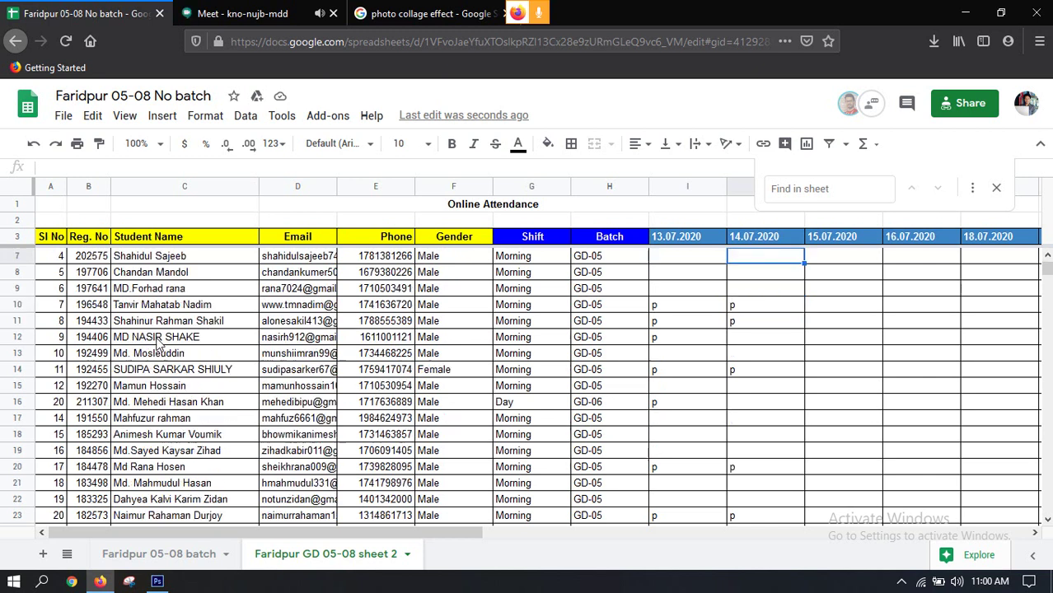
pyautogui.scroll(-2, 161, 344)
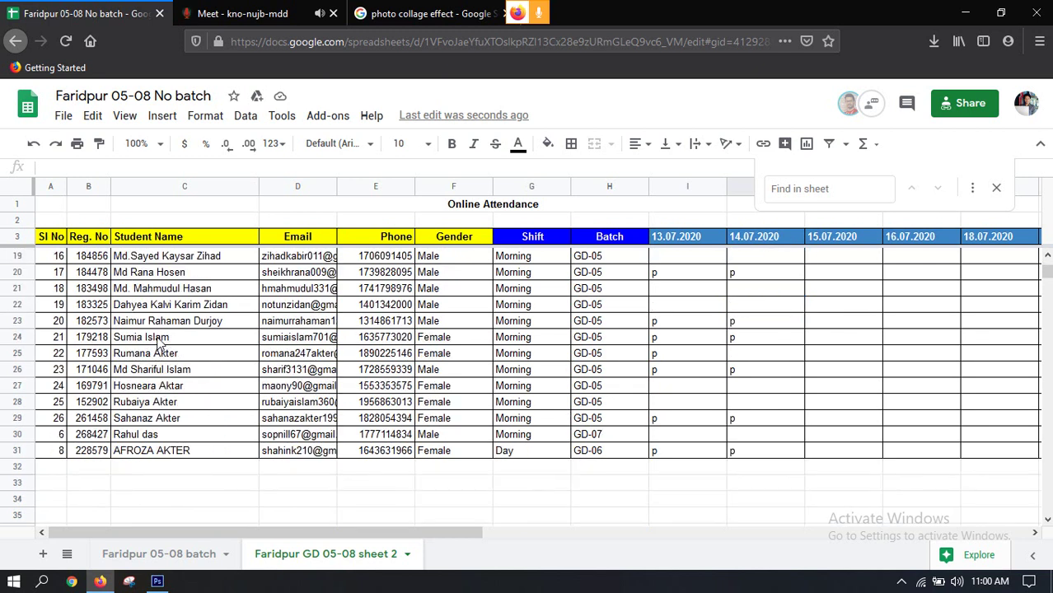
pyautogui.scroll(5, 160, 345)
pyautogui.scroll(-6, 161, 344)
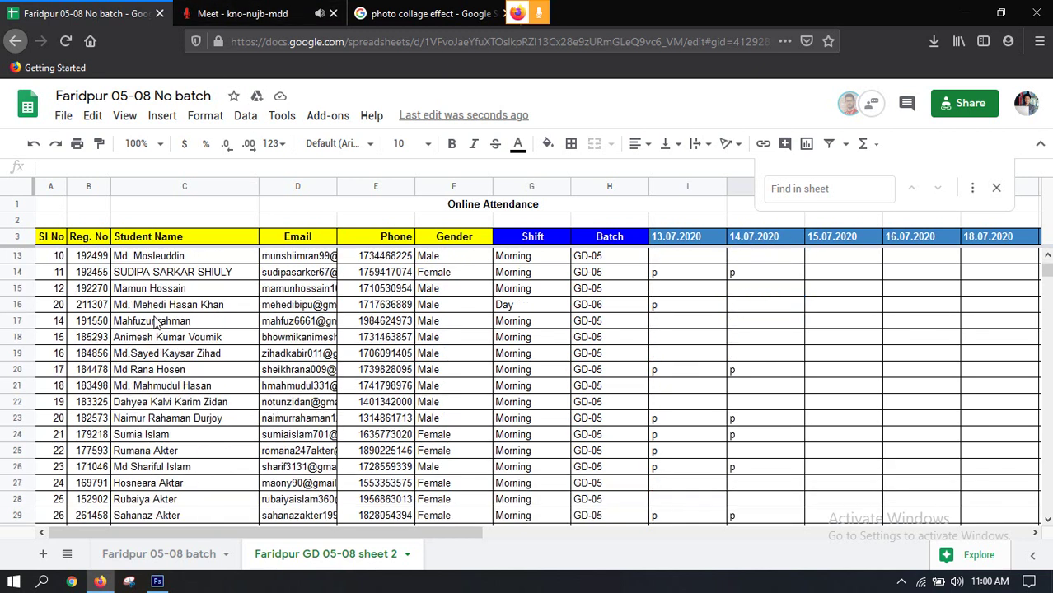
pyautogui.scroll(2, 160, 344)
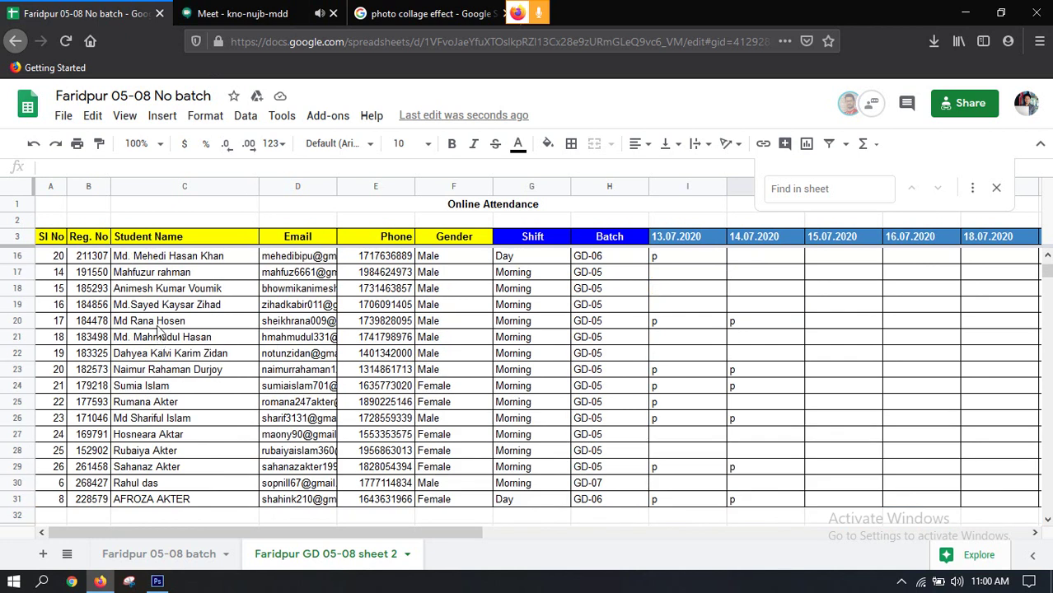
pyautogui.scroll(4, 161, 330)
# Return to the Meet call, show the meeting chat and admit the waiting participant
pyautogui.click(251, 14)
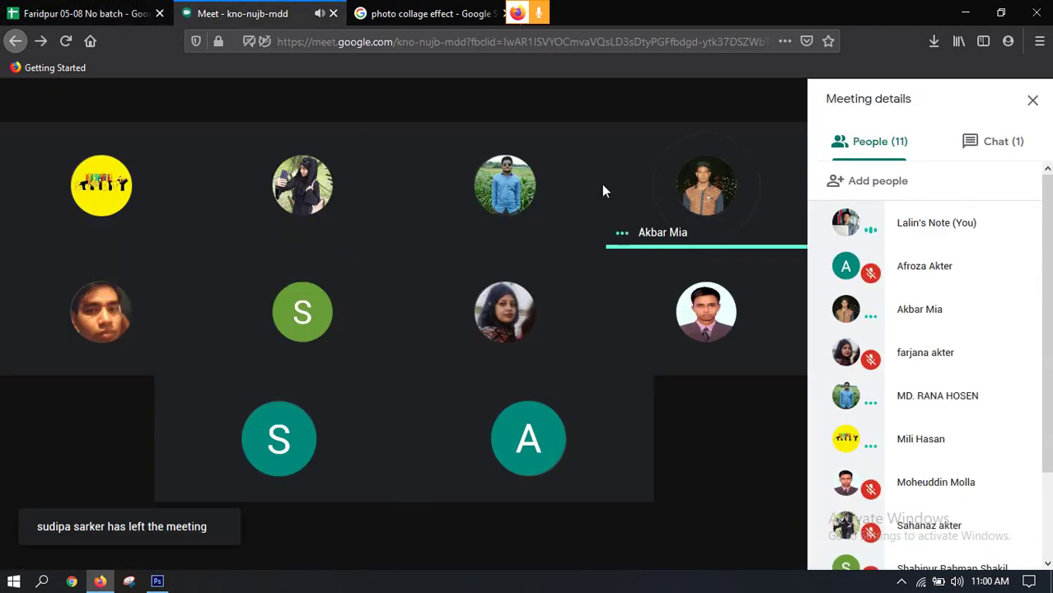
pyautogui.click(985, 142)
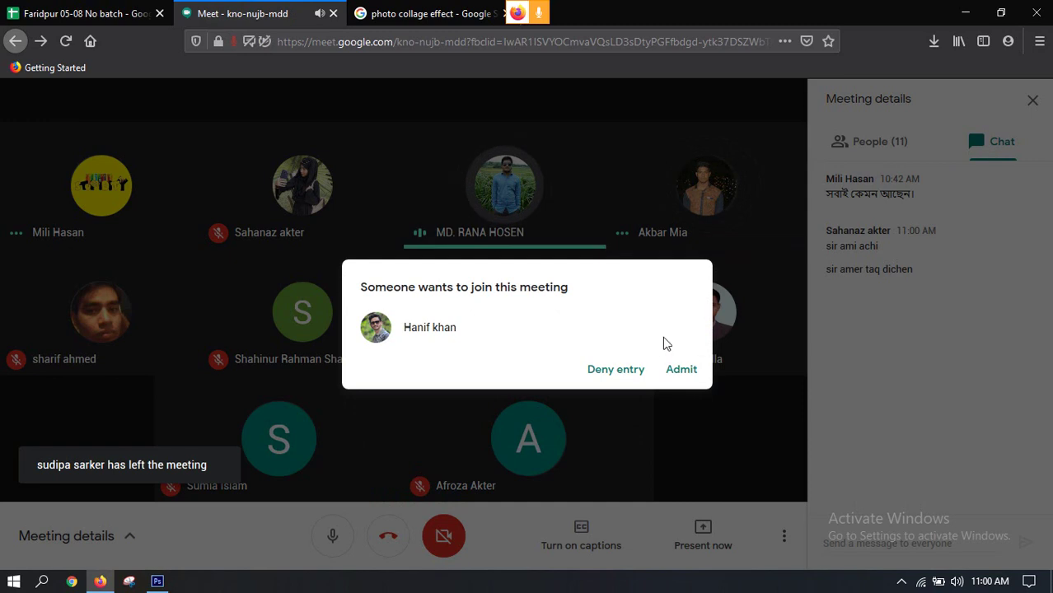
pyautogui.click(679, 369)
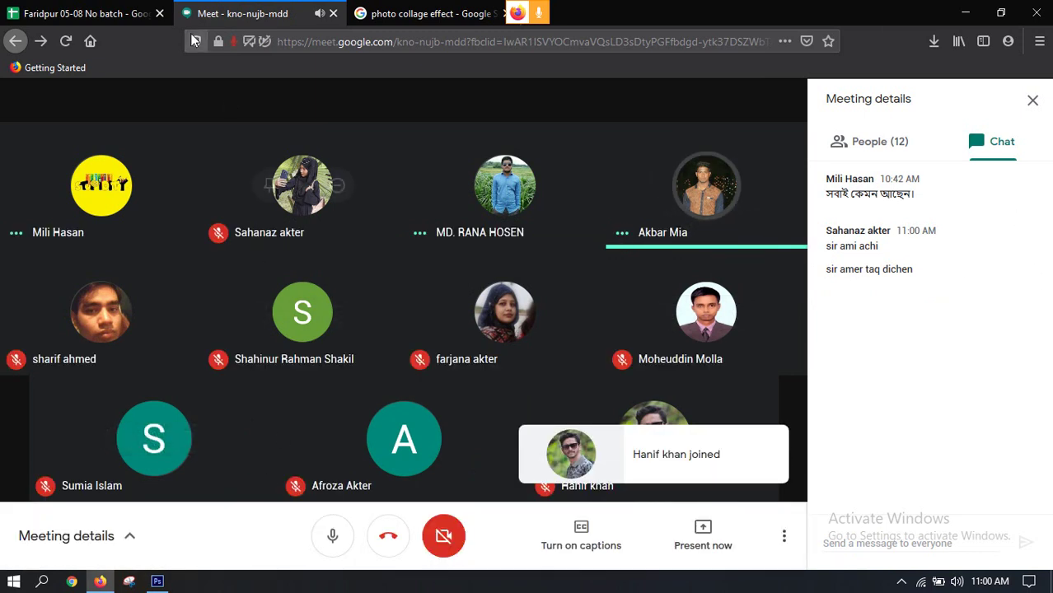
# Check the GD-06 and GD-07 student lists in the attendance spreadsheet against the Meet participants for missing 14.07.2020 marks
pyautogui.click(83, 13)
pyautogui.scroll(-8, 360, 301)
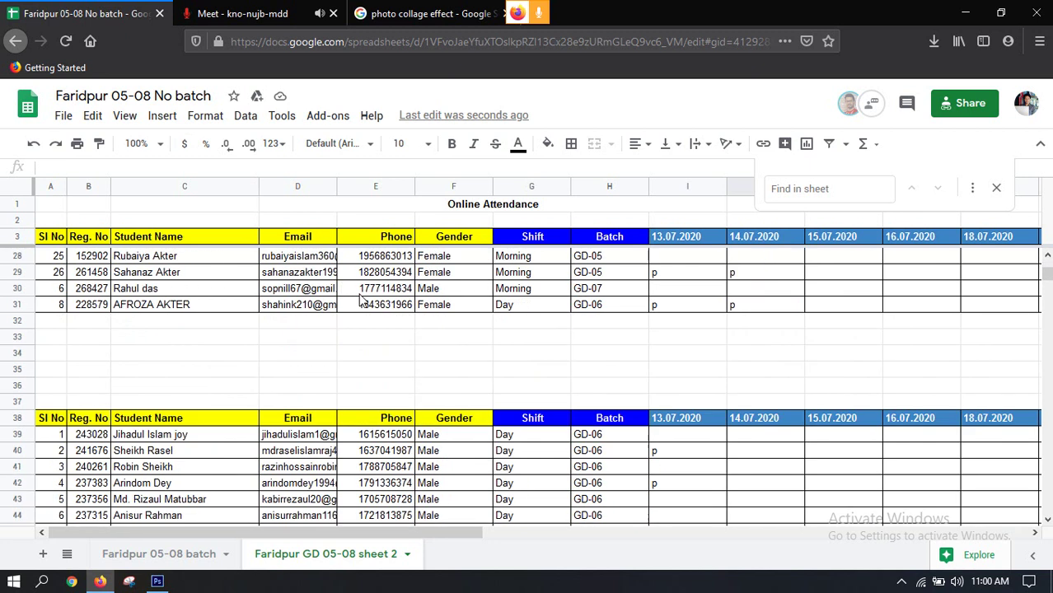
pyautogui.scroll(-6, 363, 305)
pyautogui.scroll(5, 390, 315)
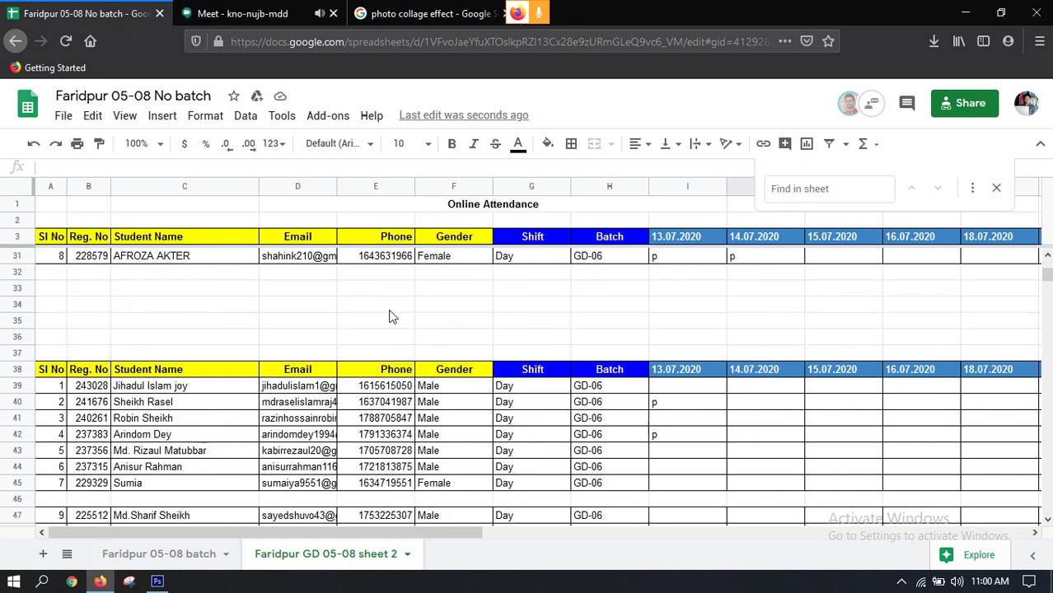
pyautogui.click(236, 9)
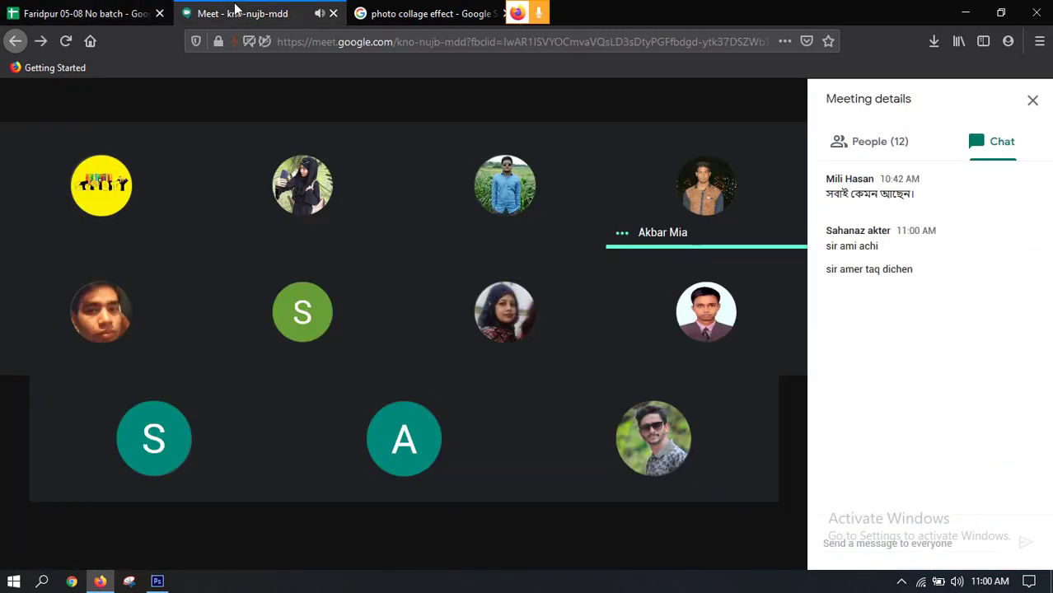
pyautogui.click(89, 8)
pyautogui.scroll(-1, 362, 373)
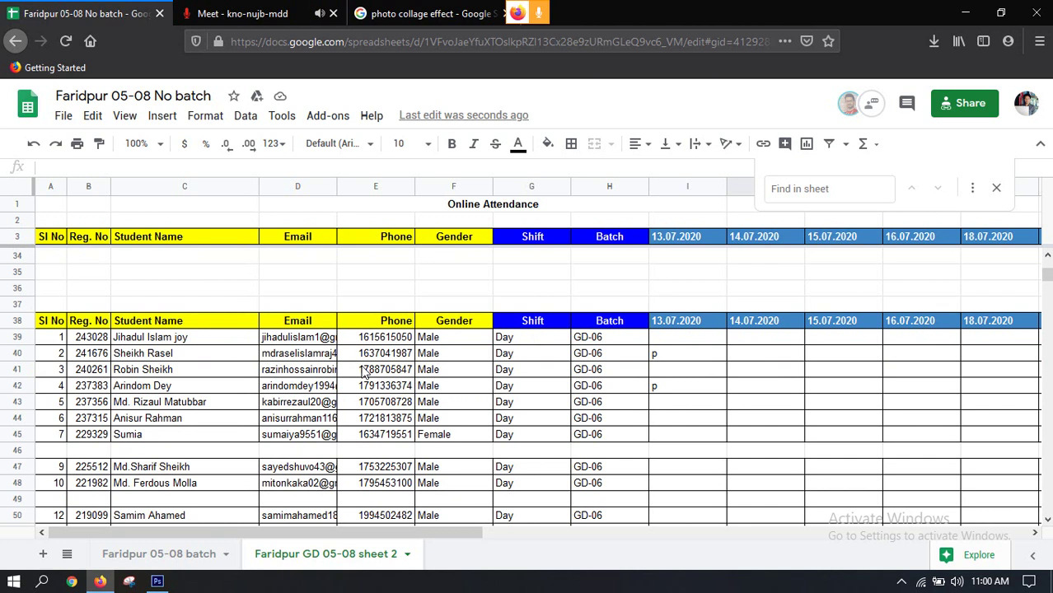
pyautogui.scroll(-10, 365, 371)
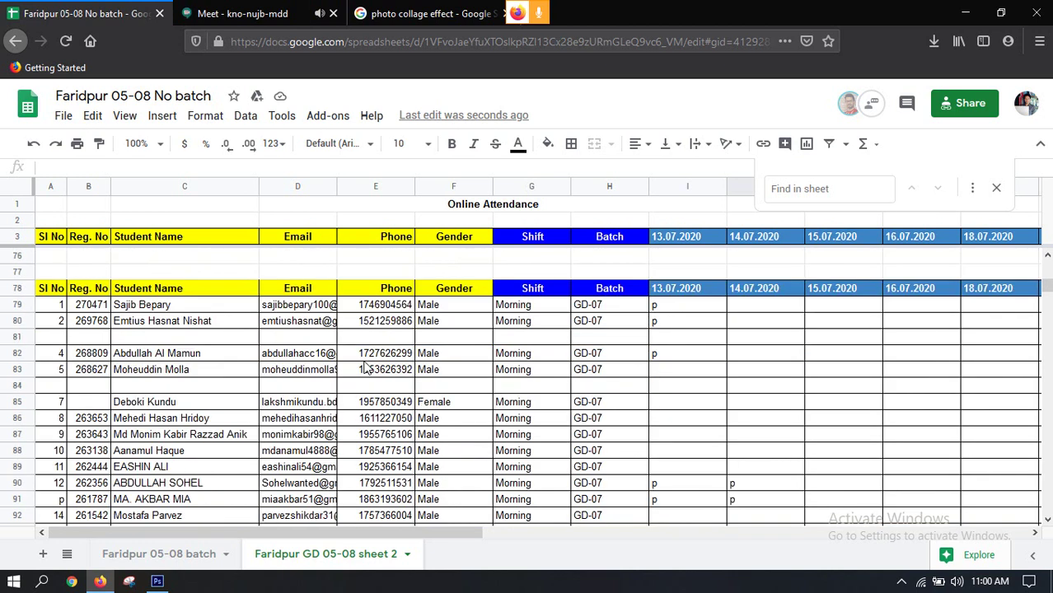
pyautogui.click(246, 13)
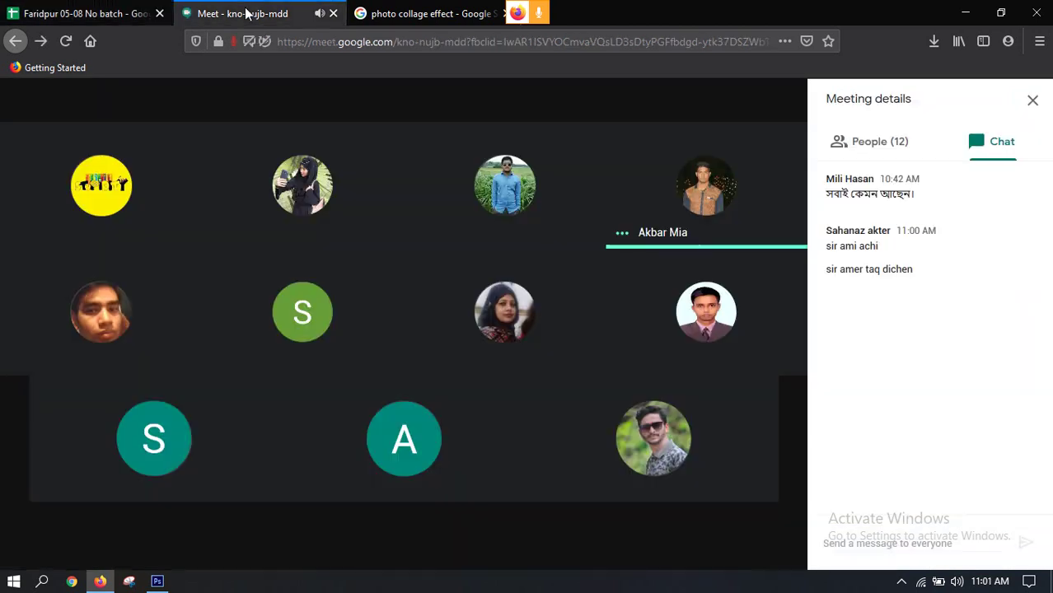